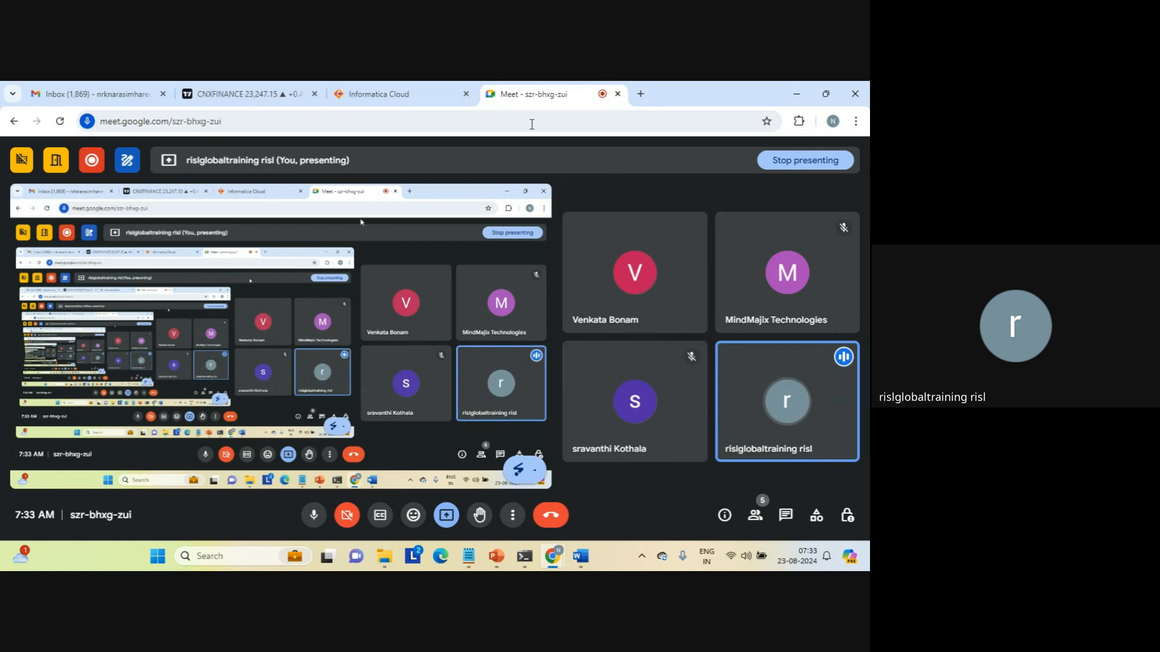
Log in to Informatica Cloud with the training account's e-mail address and password.
click(422, 97)
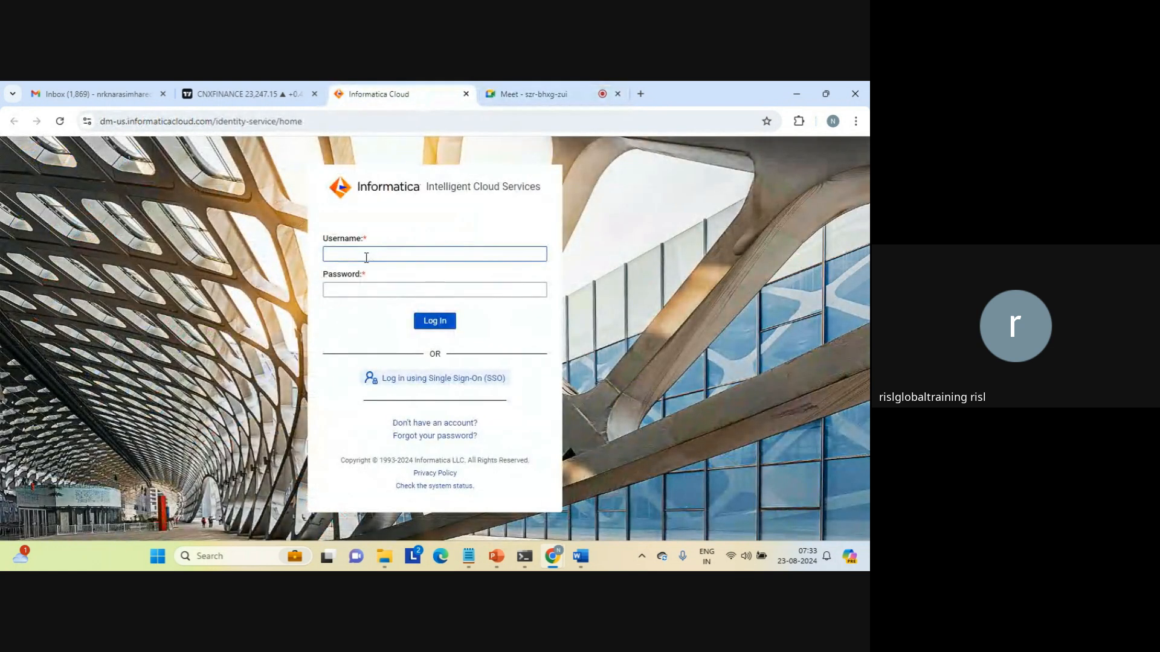
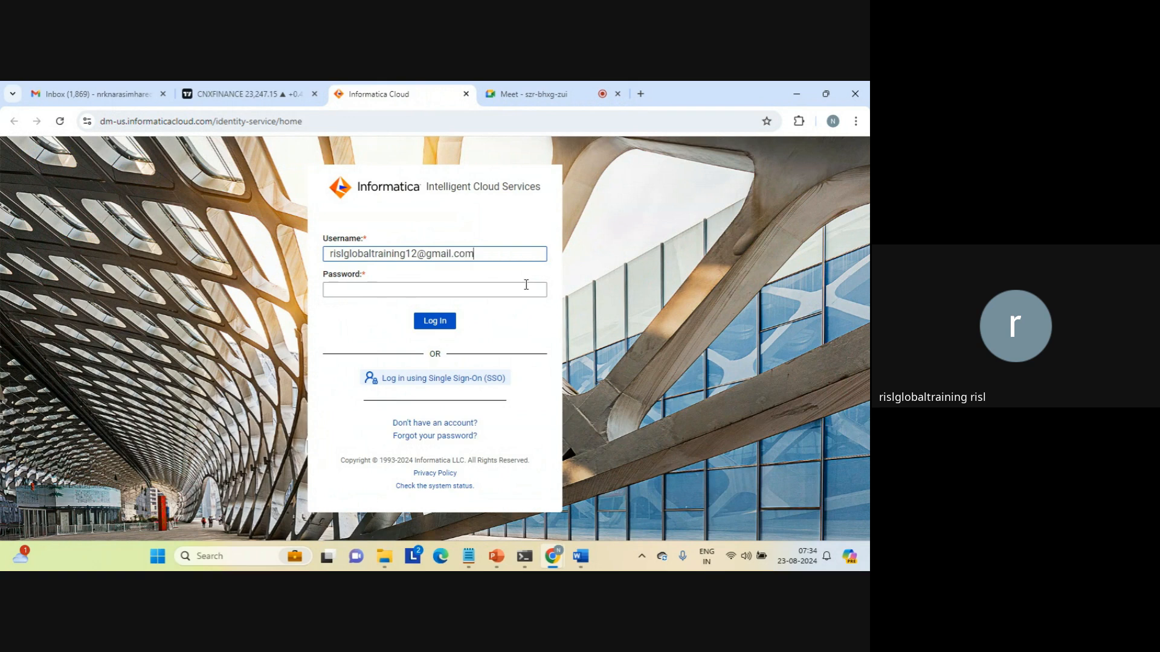
key(Tab)
key(Caps_Lock)
text(•)
key(Caps_Lock)
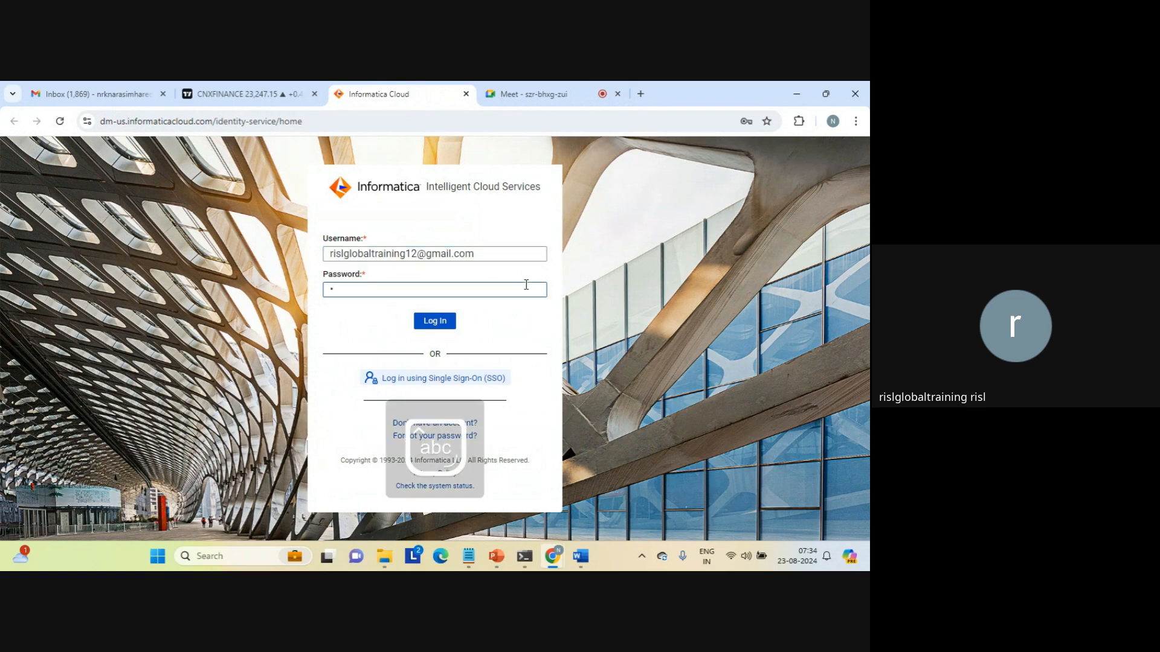
text(•••••••••)
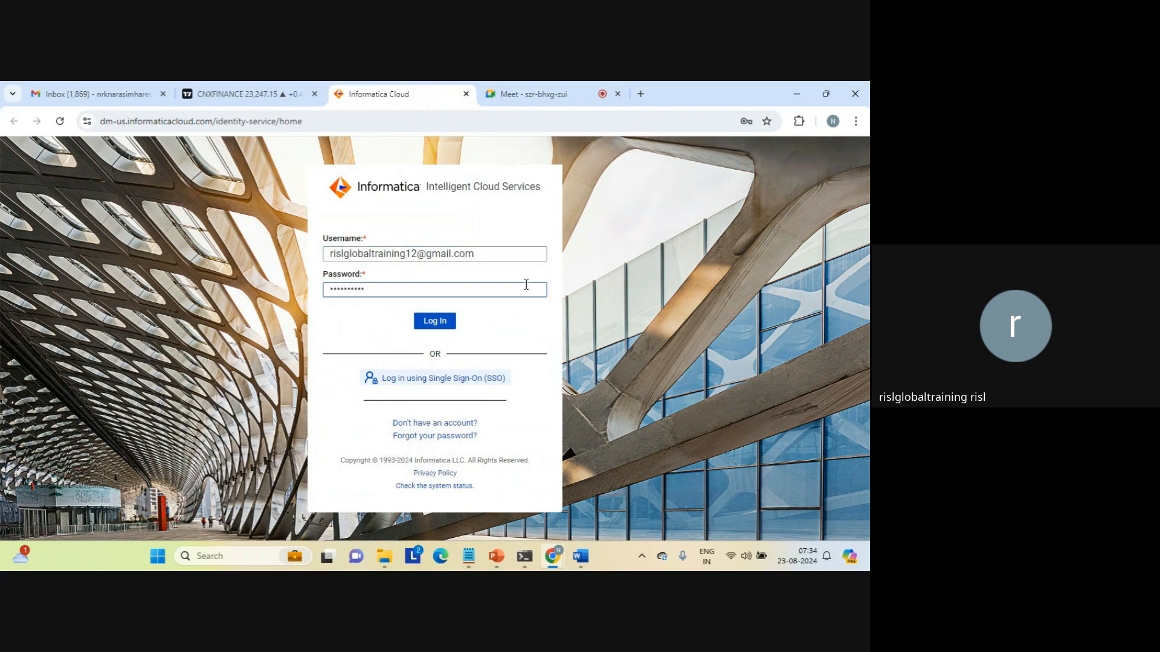
key(Return)
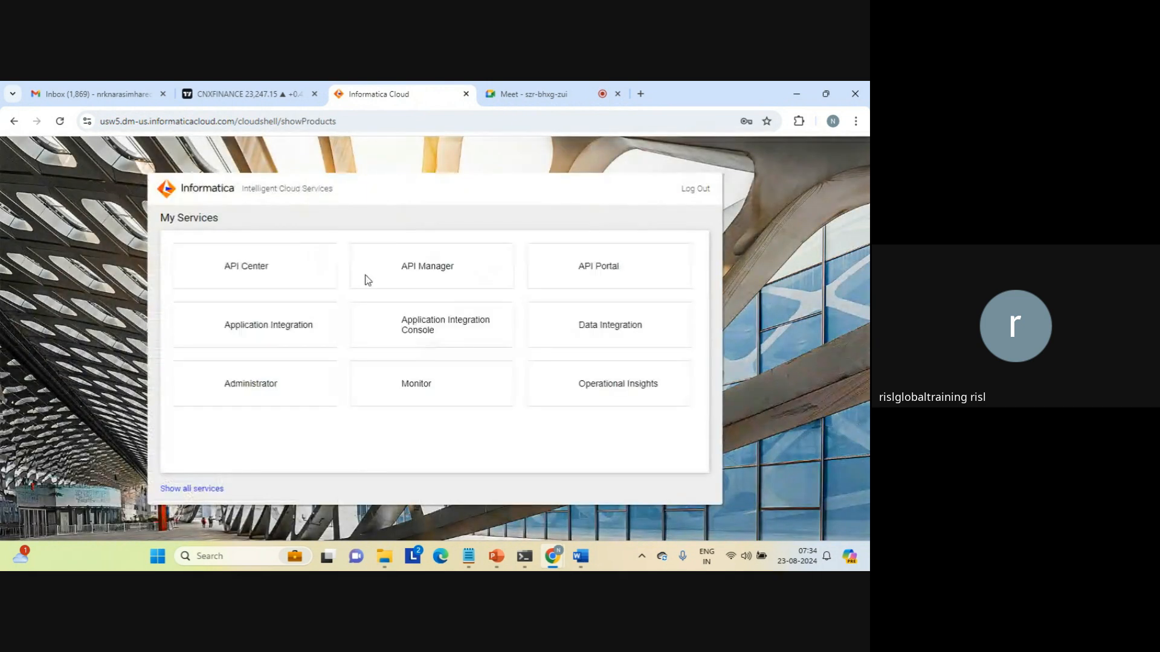
Open Data Integration and scroll down to the Runtime environments panel.
click(610, 330)
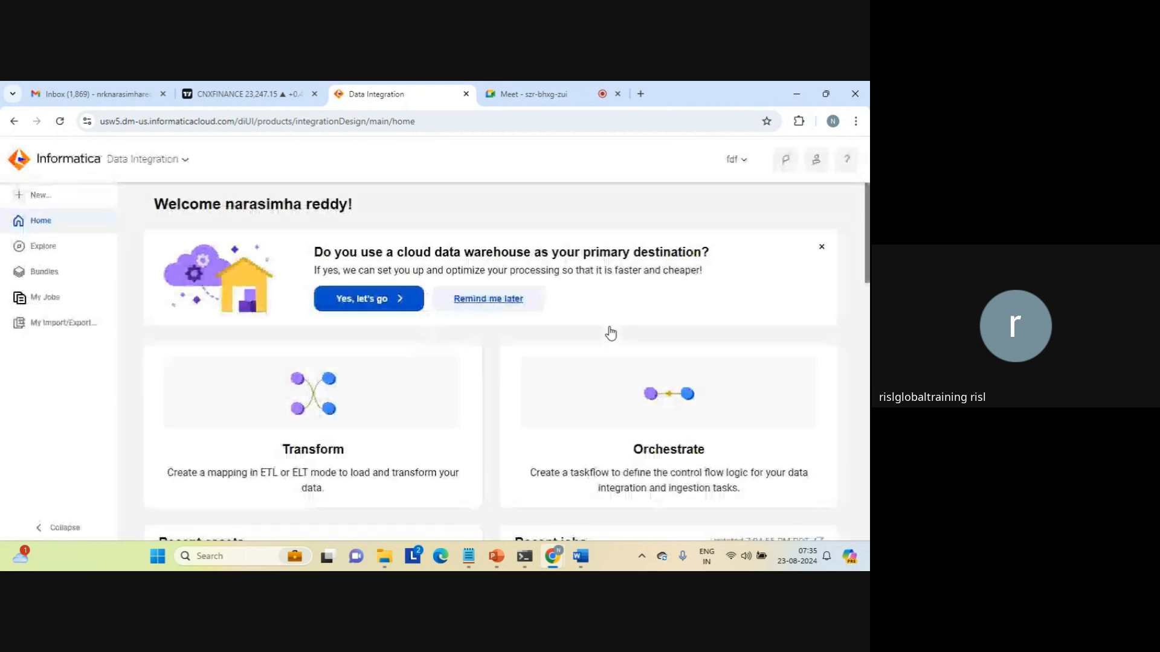
scroll(866, 496, down, 5)
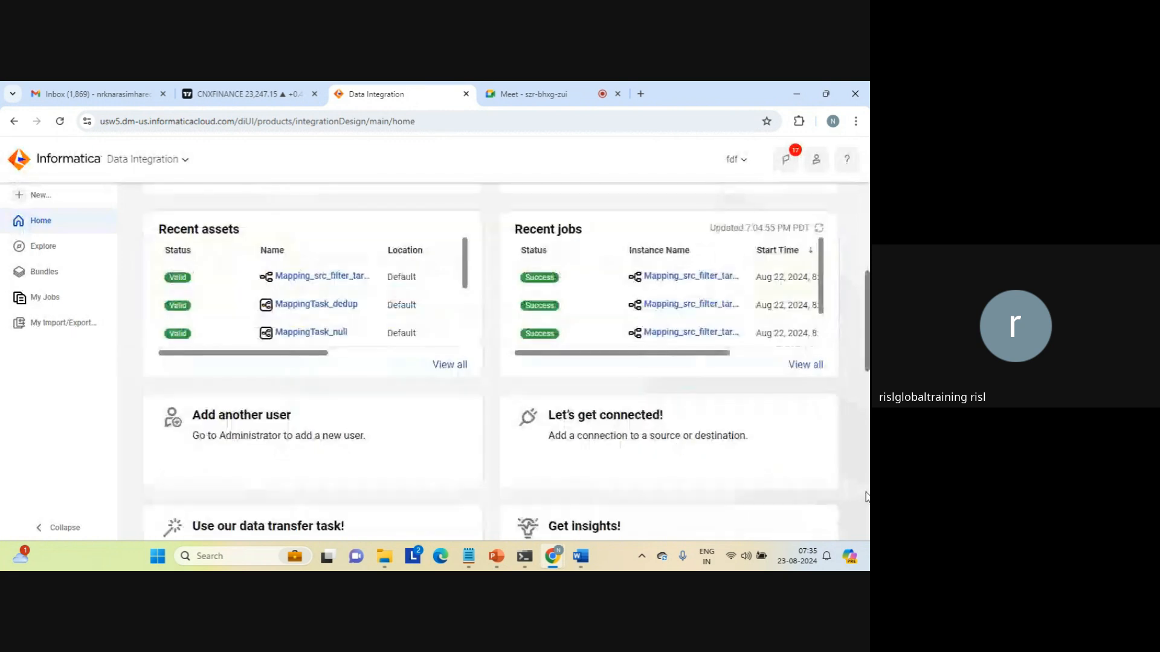
scroll(865, 497, down, 10)
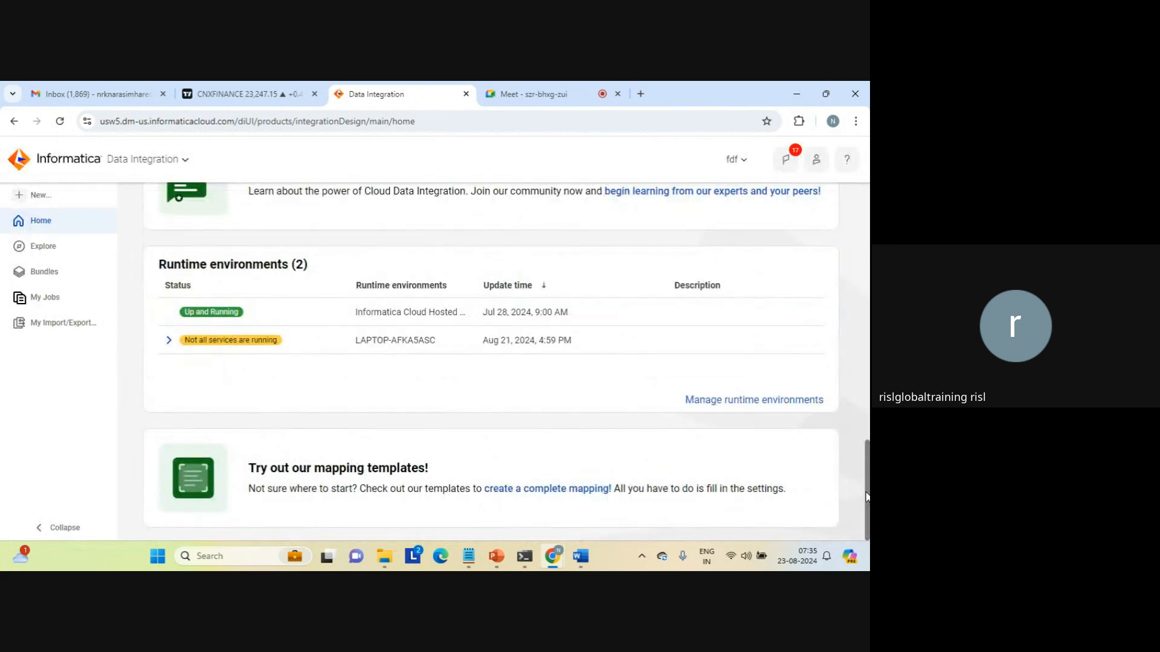
Find the Services app through Windows Search and bring its window to the front.
click(221, 557)
text(servi)
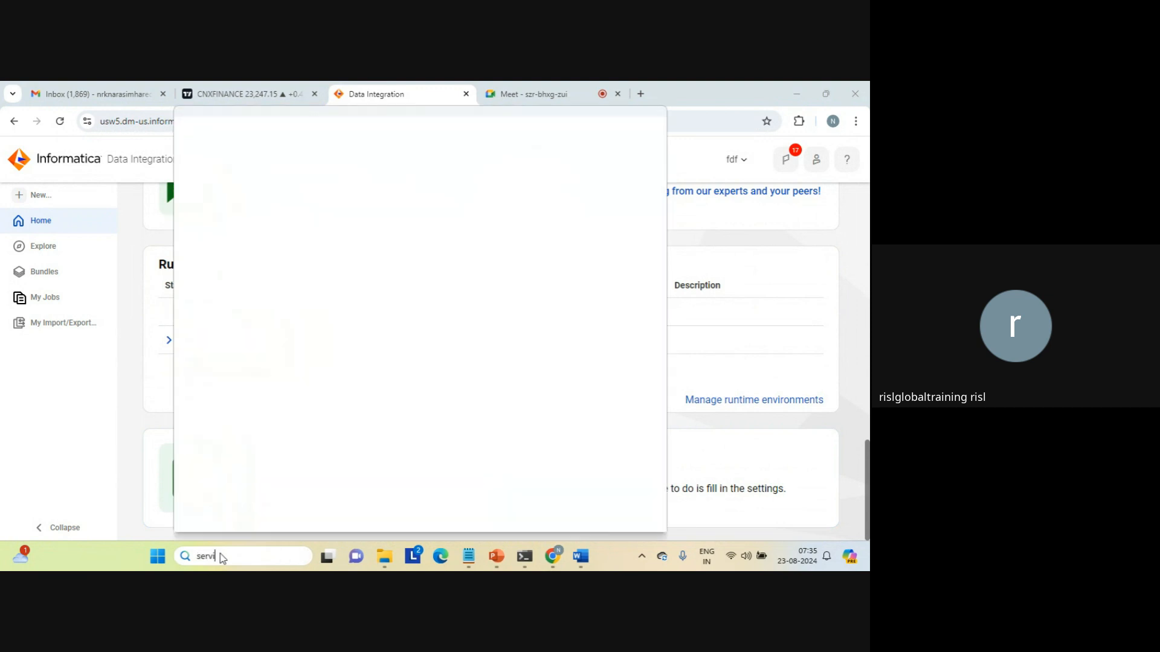
text(ces)
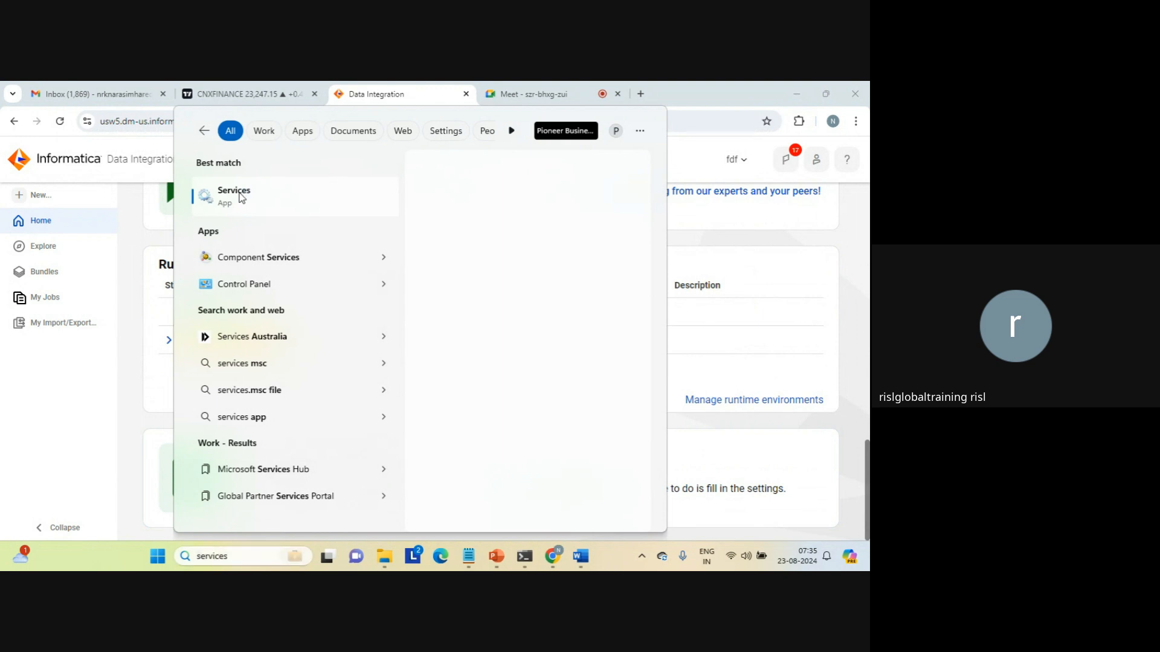
click(240, 197)
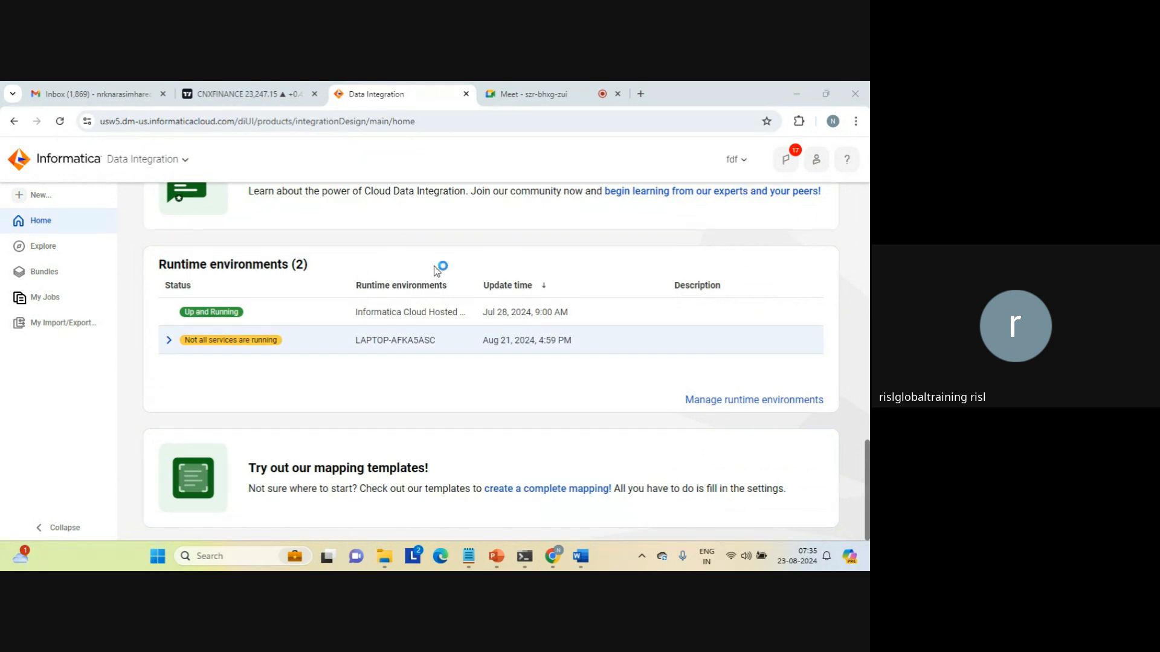
click(532, 94)
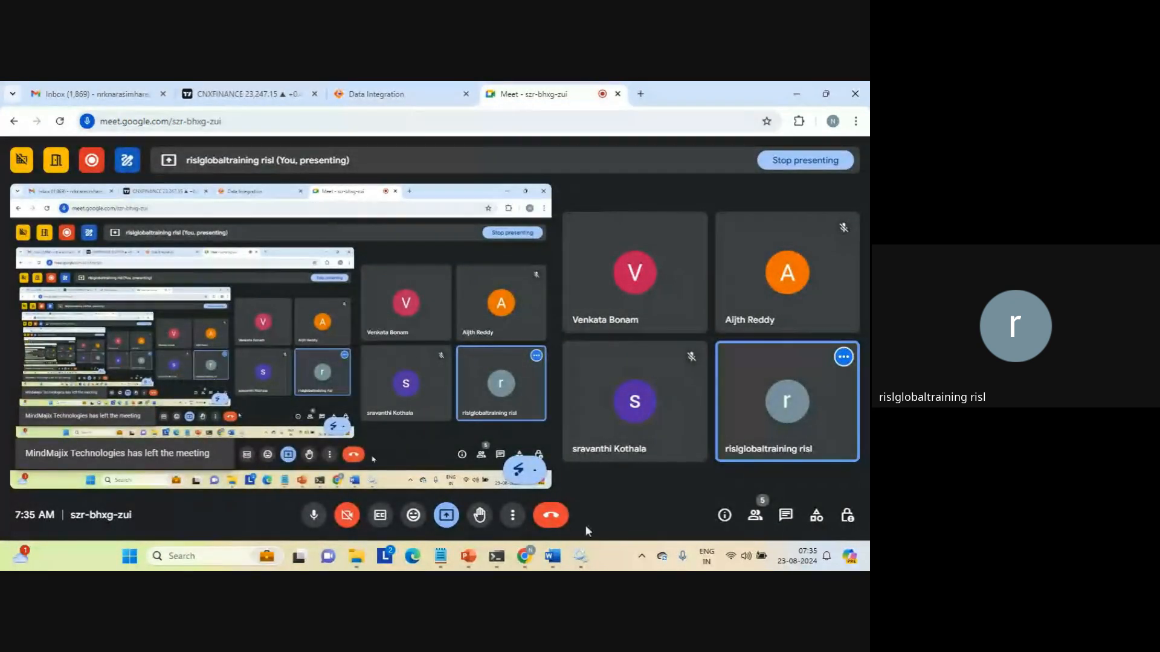
click(580, 555)
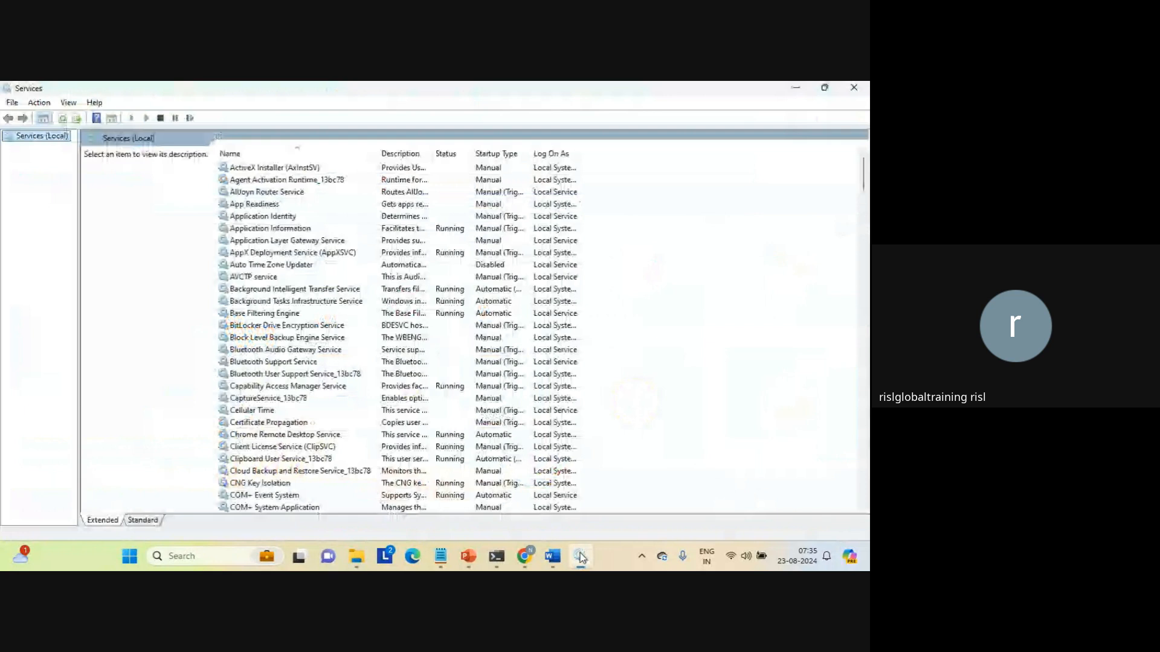
Restart the Informatica Cloud Secure Agent service past the error 1053 message, then return to the browser.
click(259, 180)
key(i)
key(n)
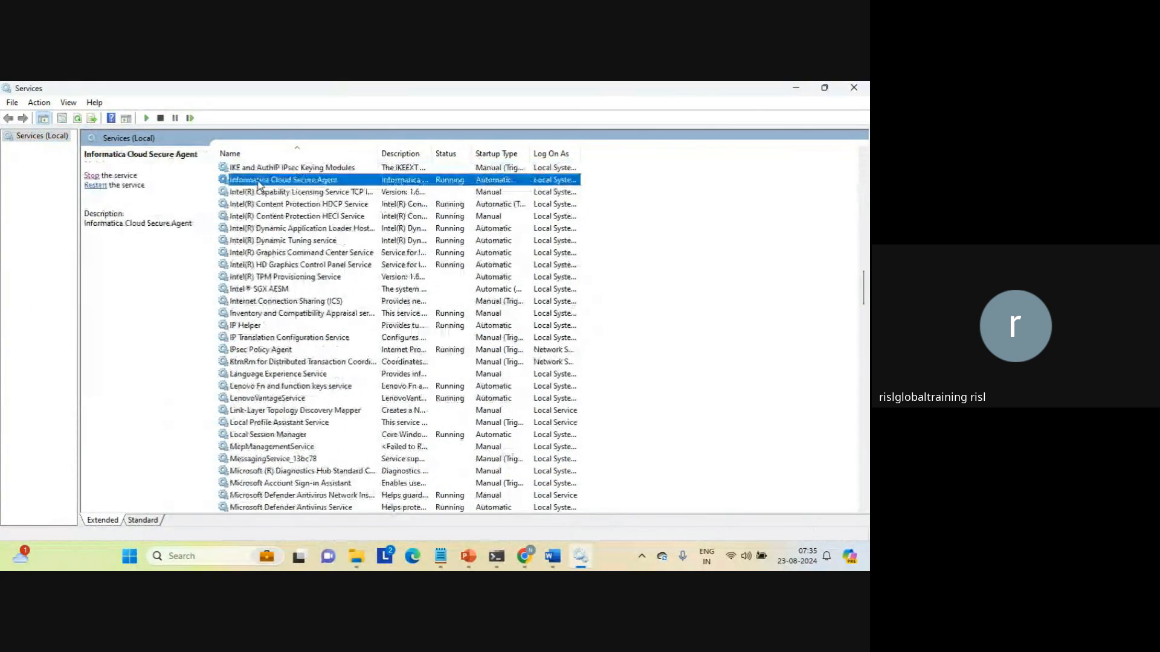
click(92, 176)
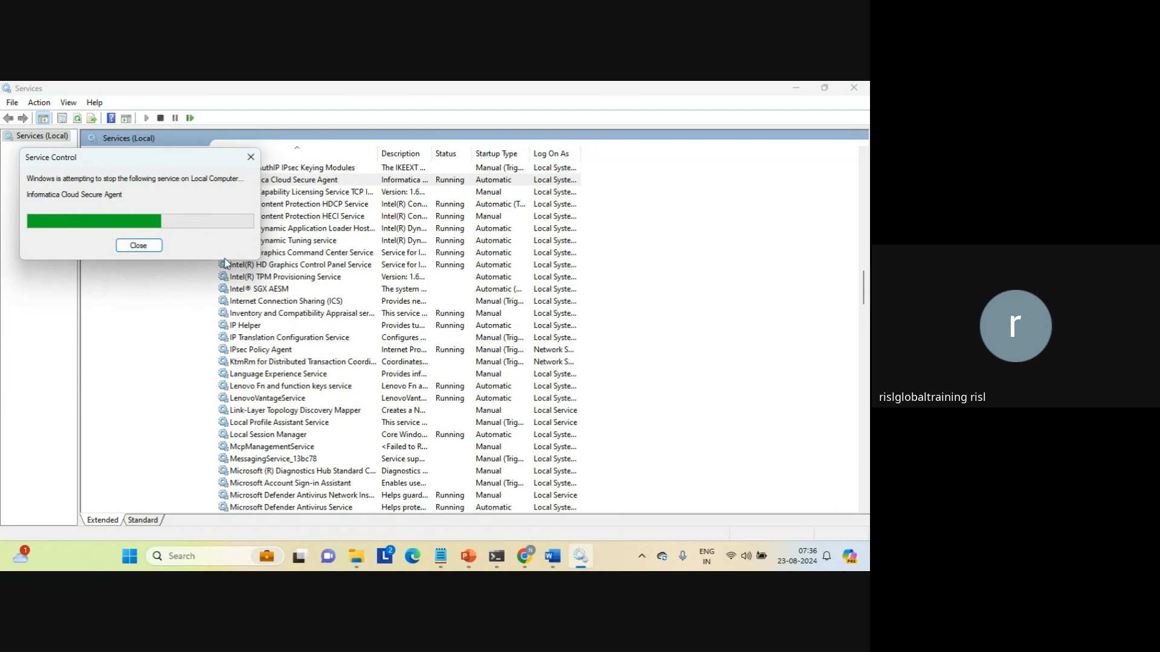
drag(126, 158, 313, 218)
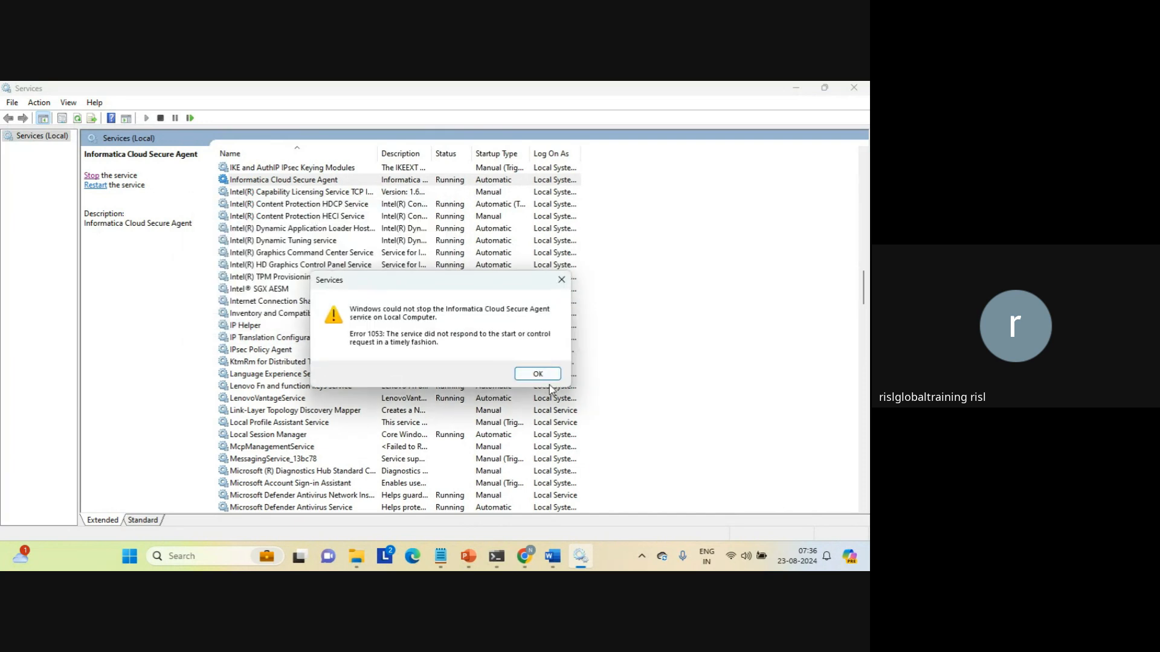
click(539, 375)
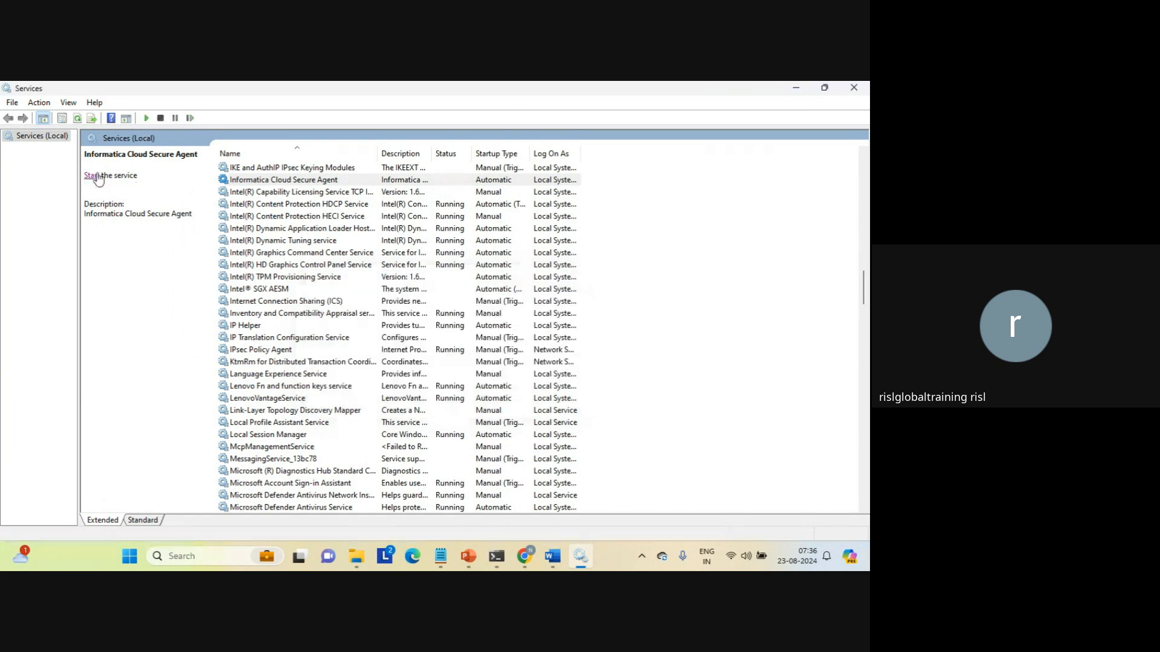
click(92, 175)
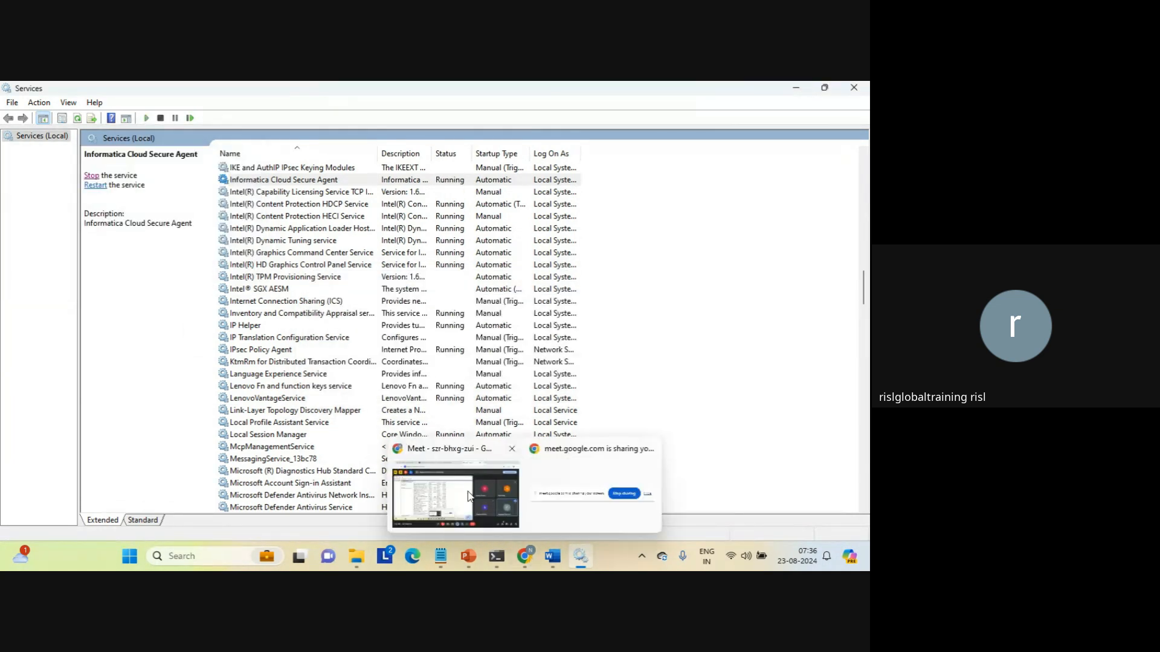
click(469, 496)
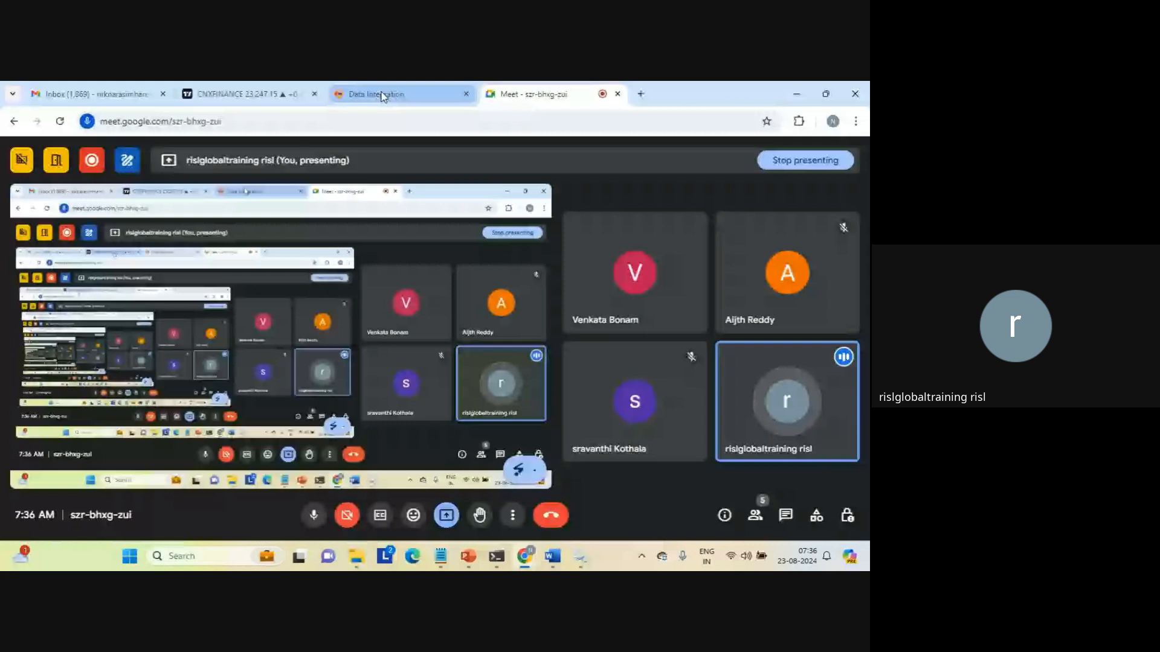
In Data Integration, start a new asset and list the Taskflows types, starting with Linear Taskflow.
click(381, 94)
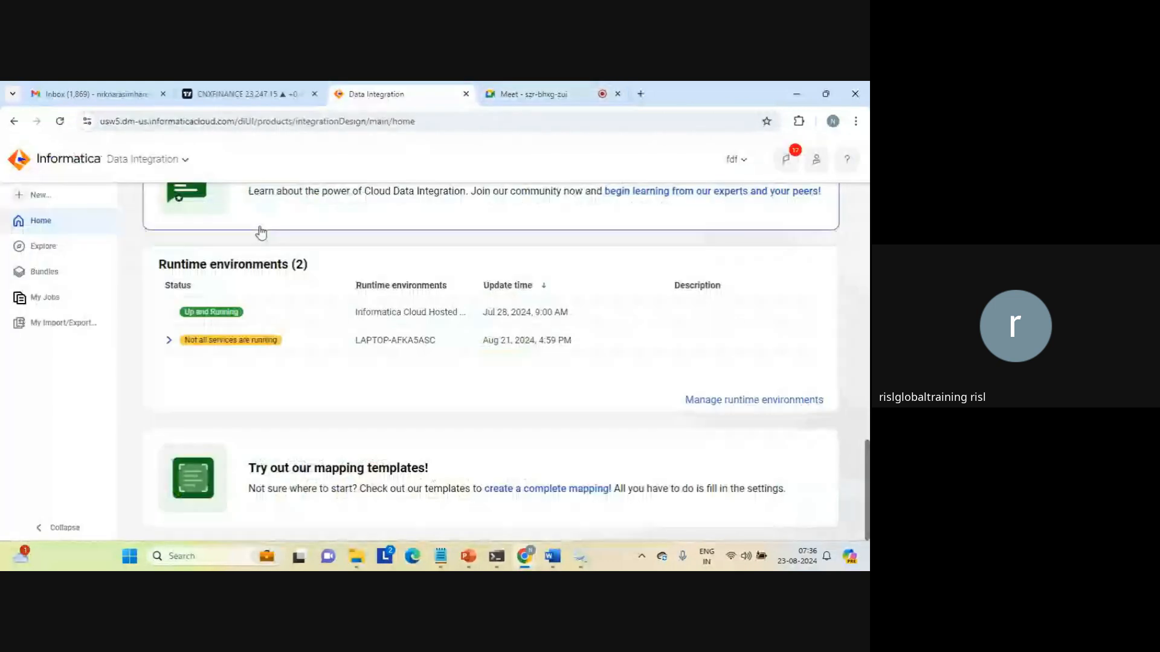
click(40, 196)
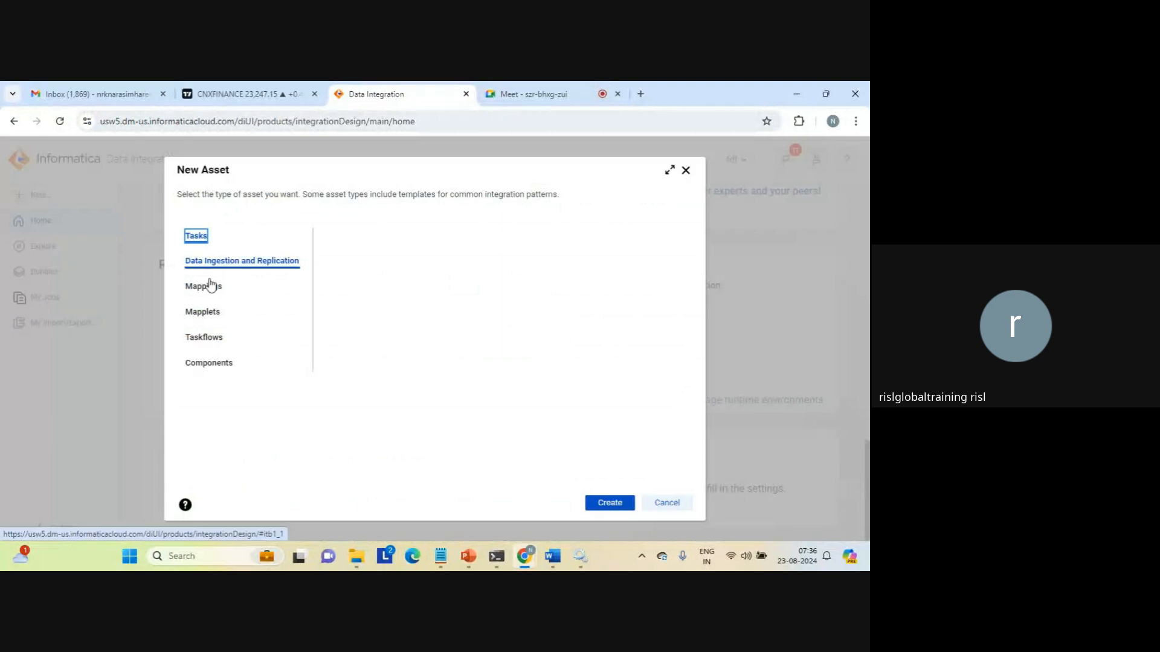
click(211, 343)
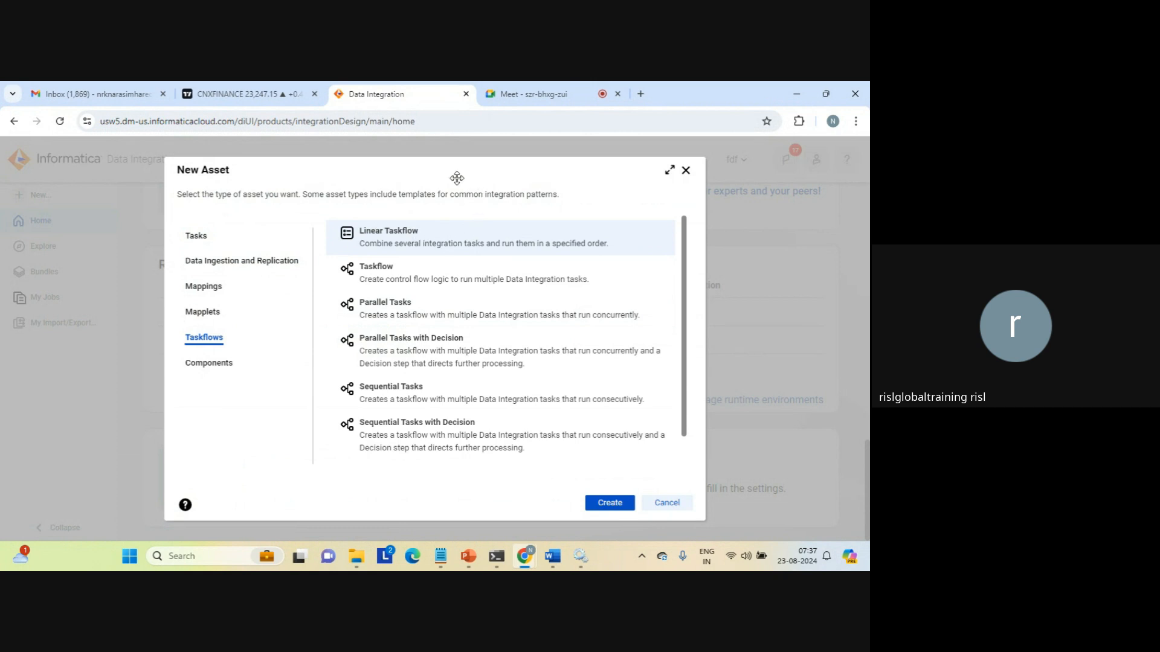
triple_click(392, 194)
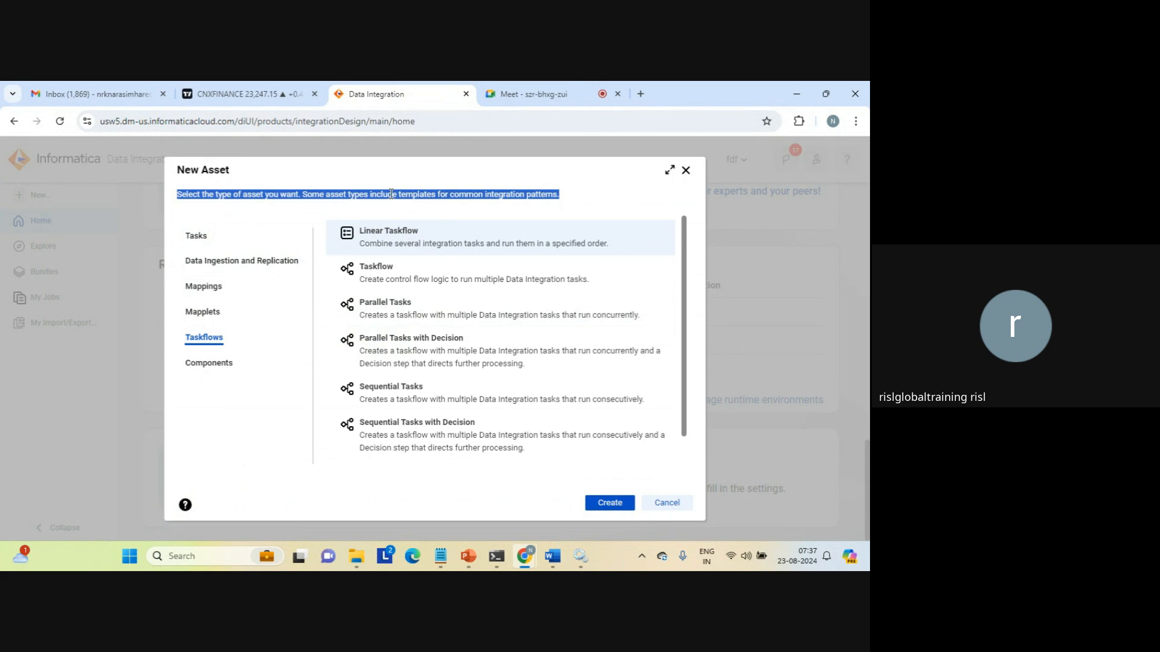
click(391, 194)
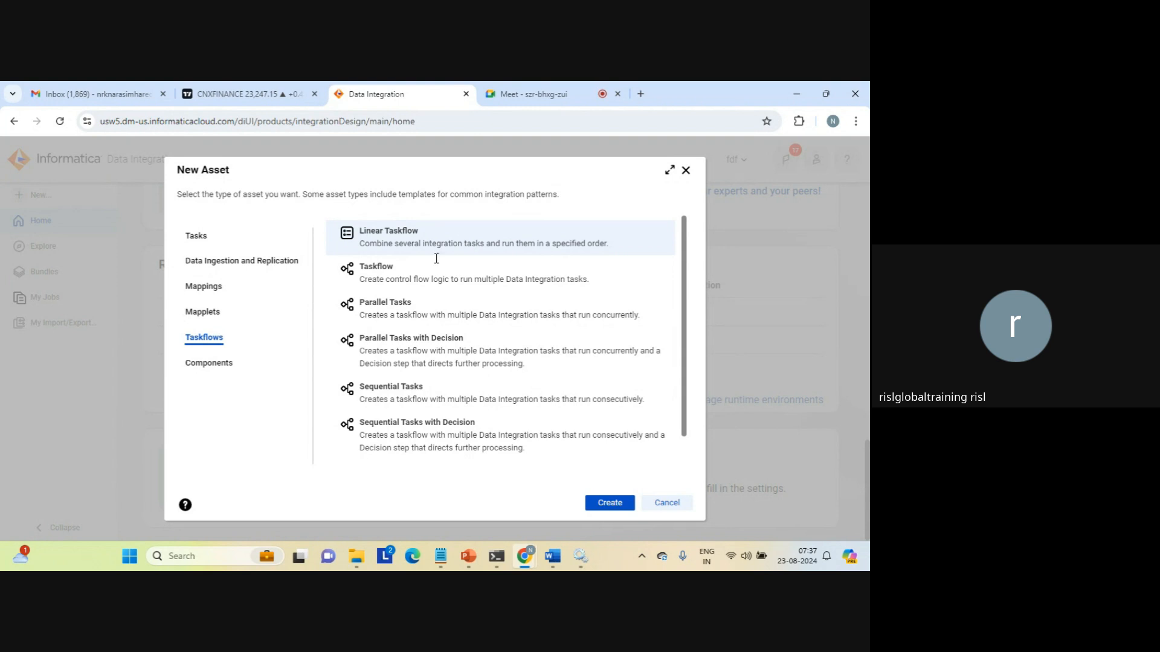
Add the line 'task 1-----stop error----->task 2' at the top of the Notepad notes.
mouse_move(441, 555)
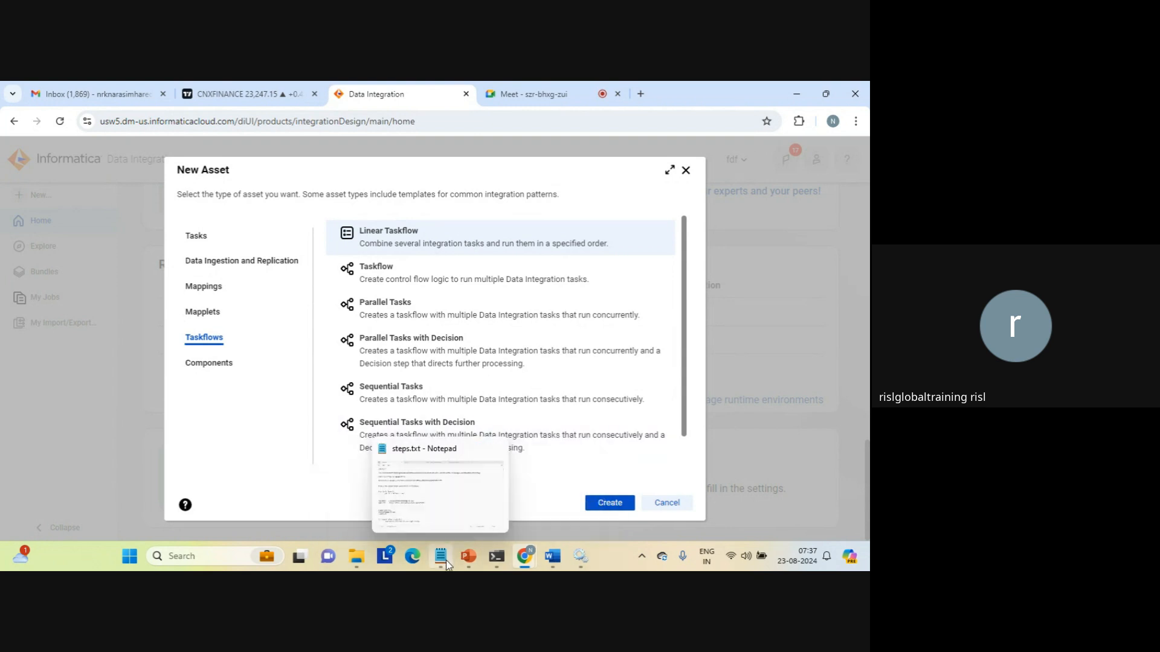
click(440, 515)
click(388, 94)
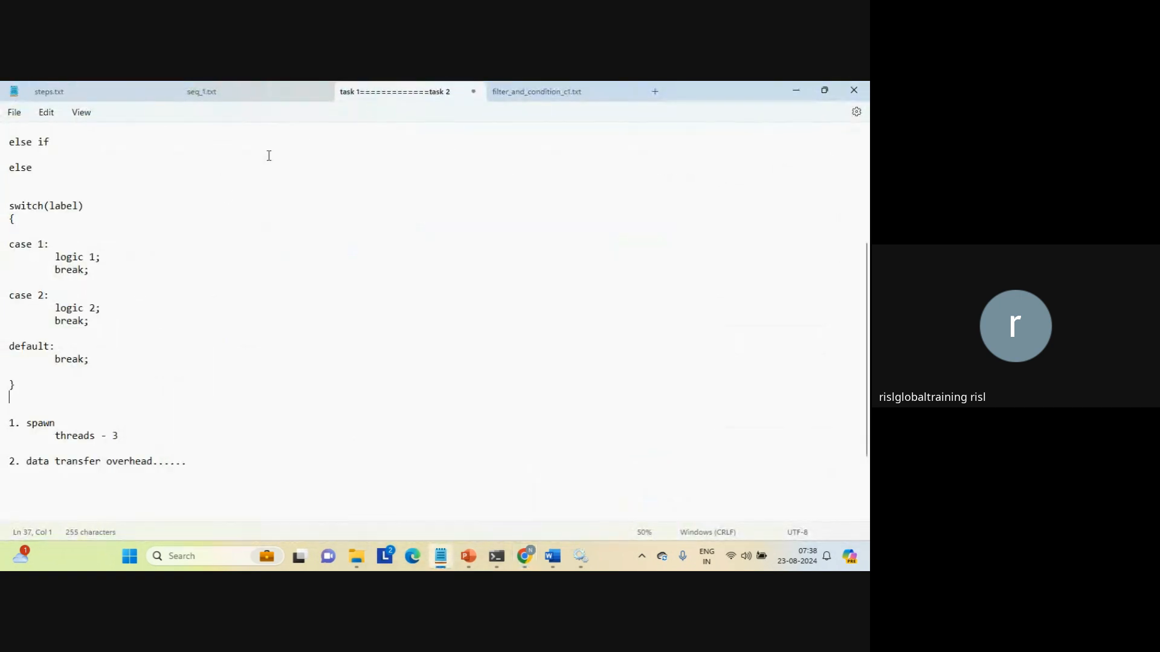
click(227, 196)
key(ctrl+Home)
key(Return)
key(Return)
key(Return)
key(Return)
key(Return)
key(Up)
key(Up)
key(Up)
key(Up)
key(Up)
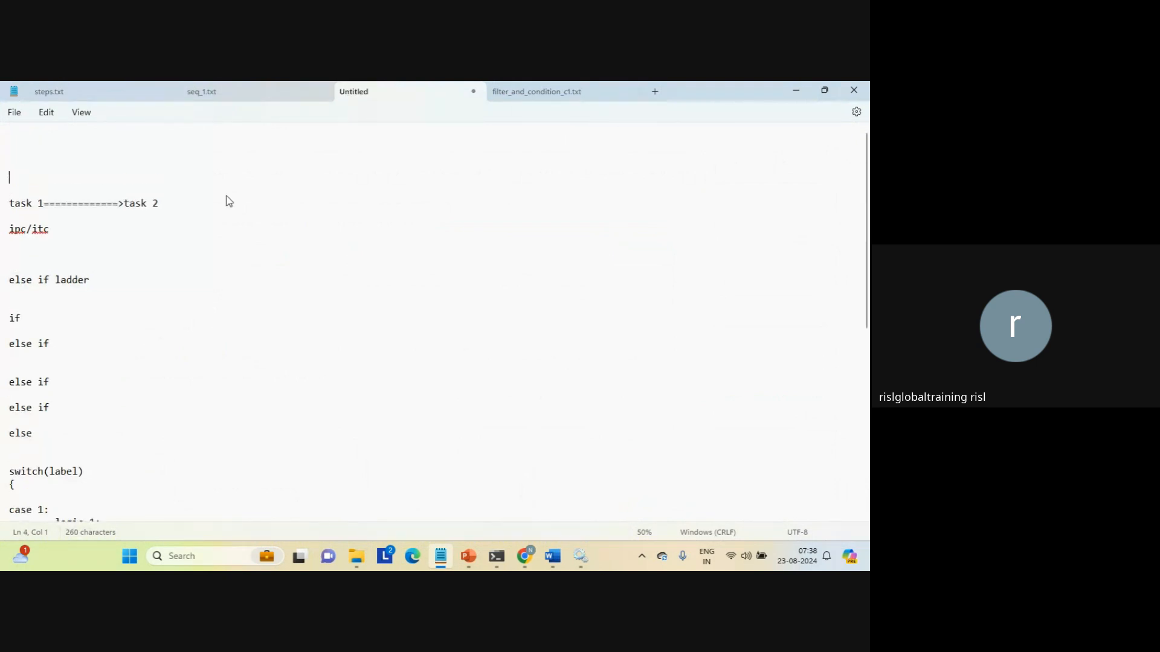
key(Return)
key(Up)
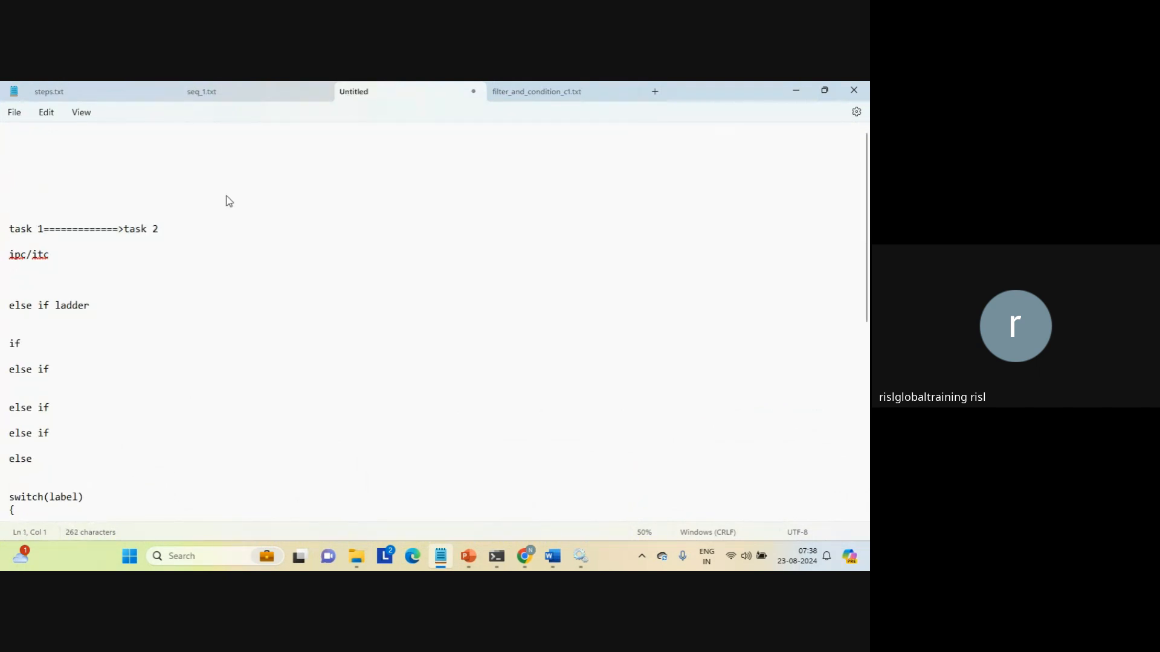
text(task 1-)
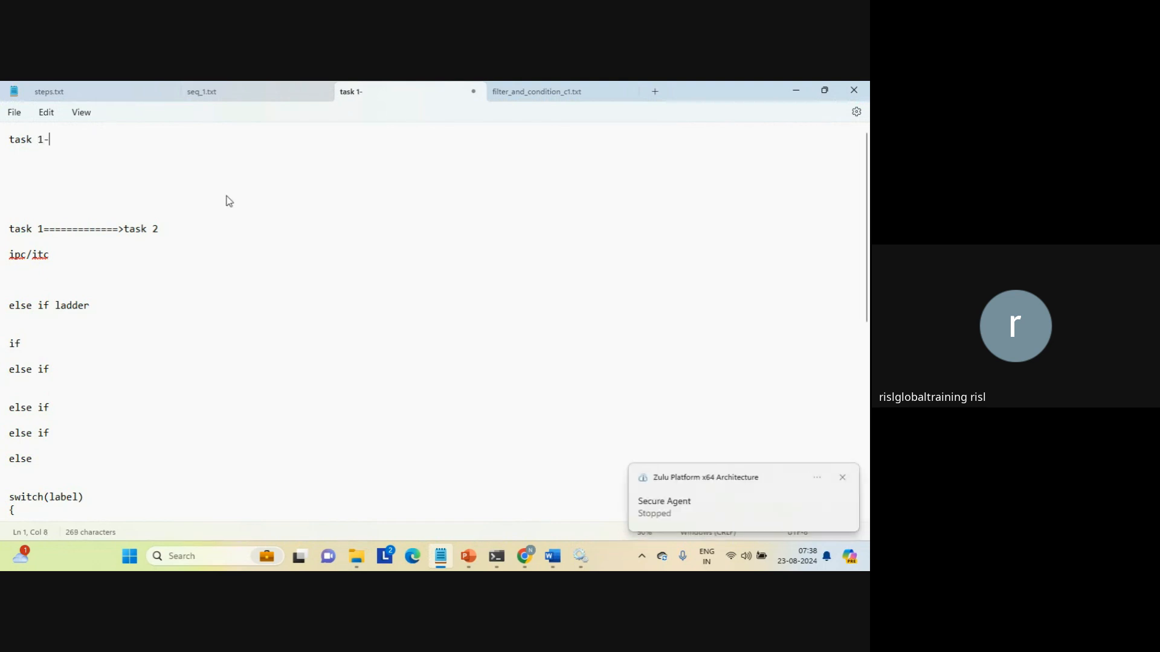
text(--------->task 2)
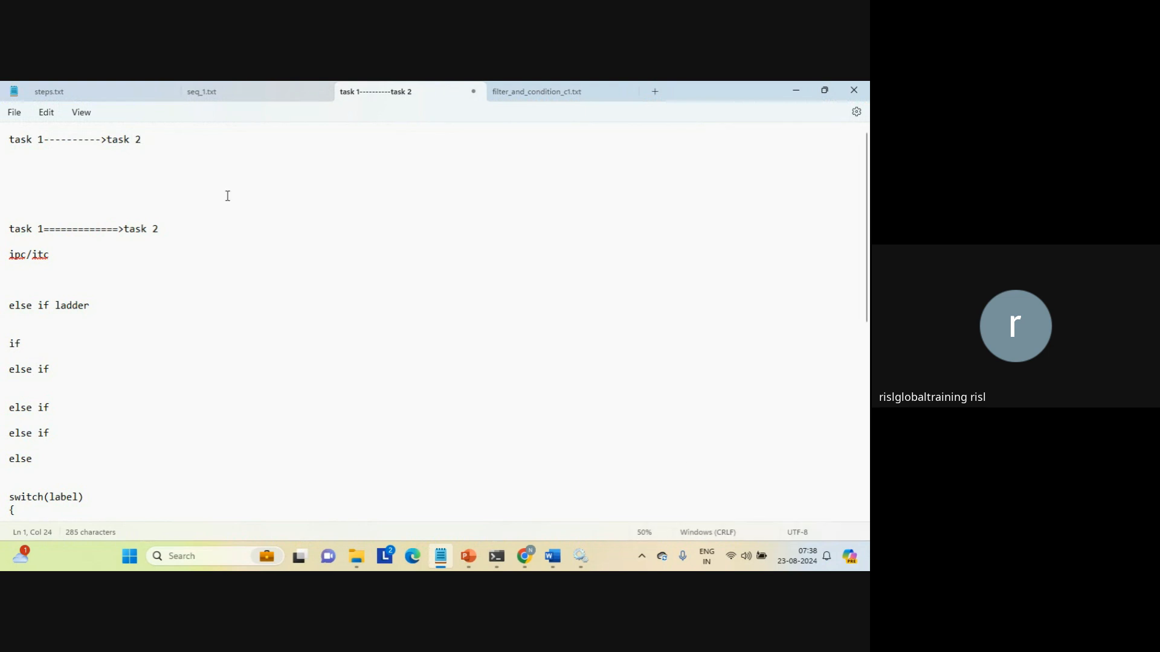
key(Left)
key(Left)
key(Left)
key(Left)
key(Left)
key(Left)
key(Left)
key(Left)
key(Left)
key(Left)
key(Left)
key(Left)
text(stop)
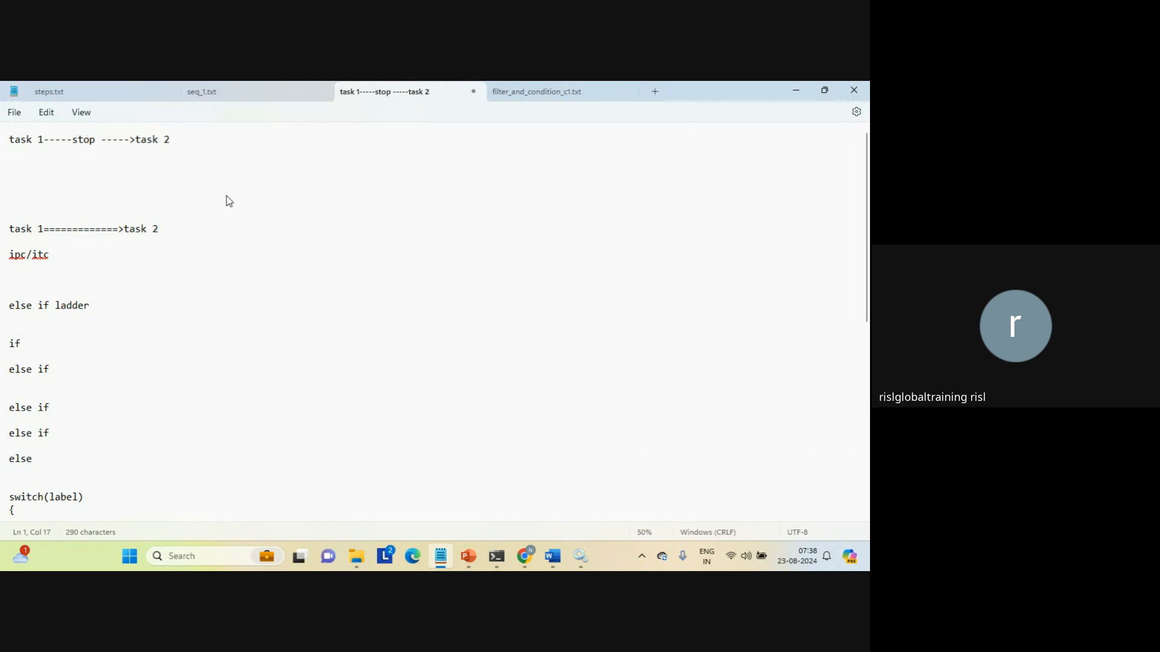
text( error)
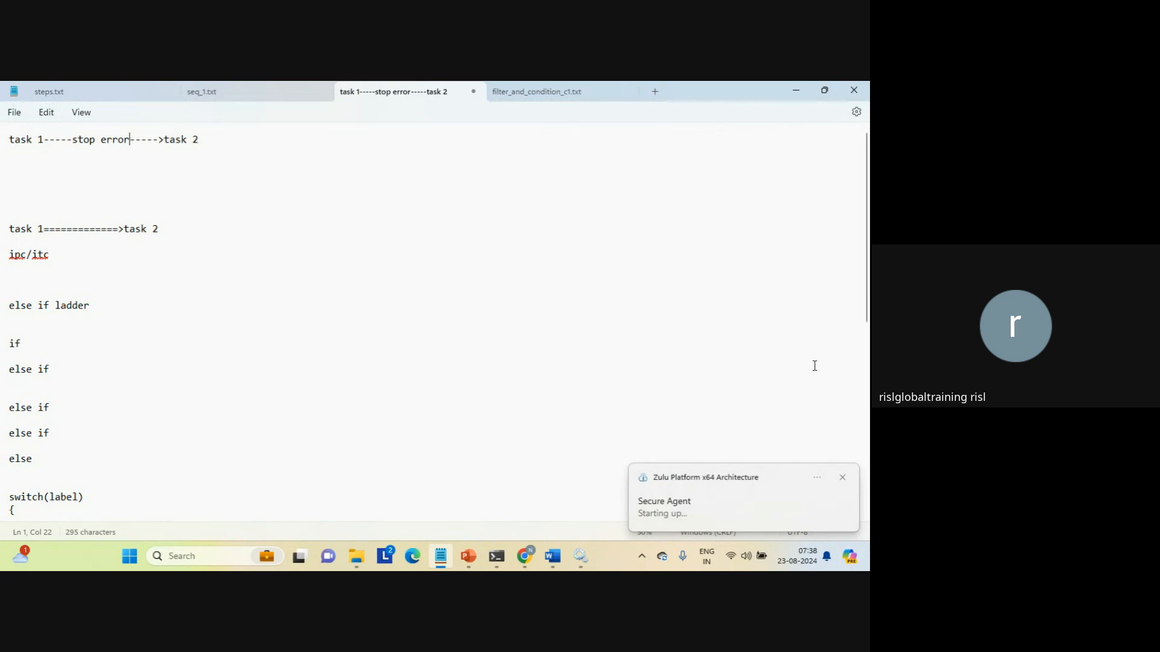
Add the heading 'linear task flow:' above that line, dismissing the Secure Agent toasts.
click(843, 478)
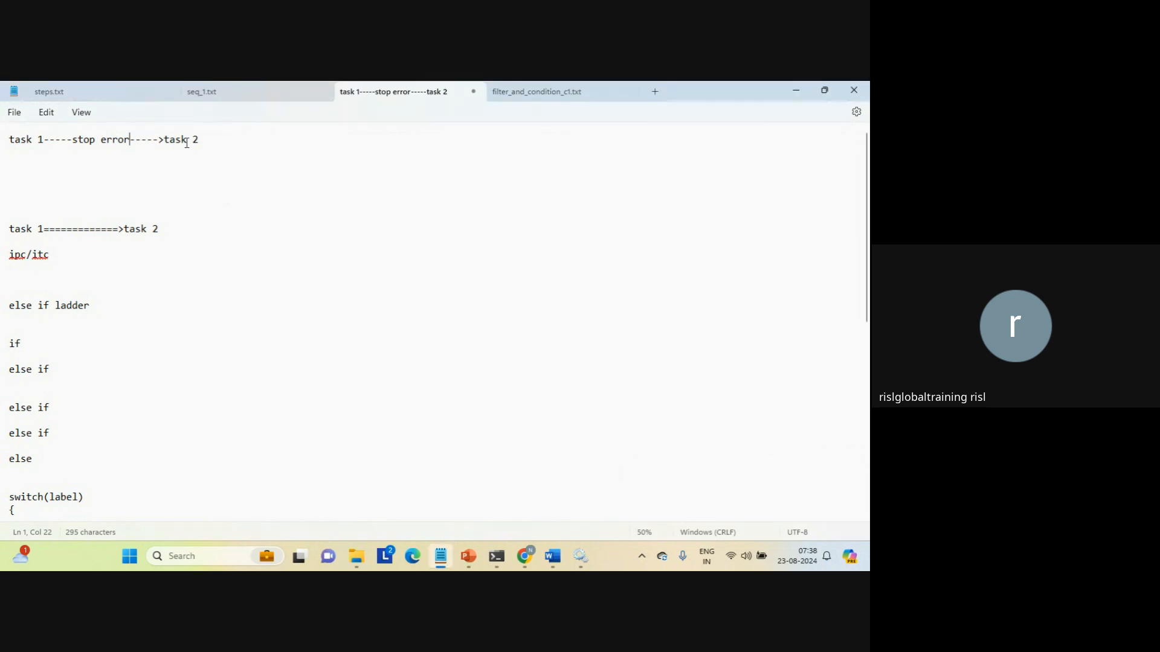
click(219, 157)
key(Up)
key(Return)
key(Up)
text(lin)
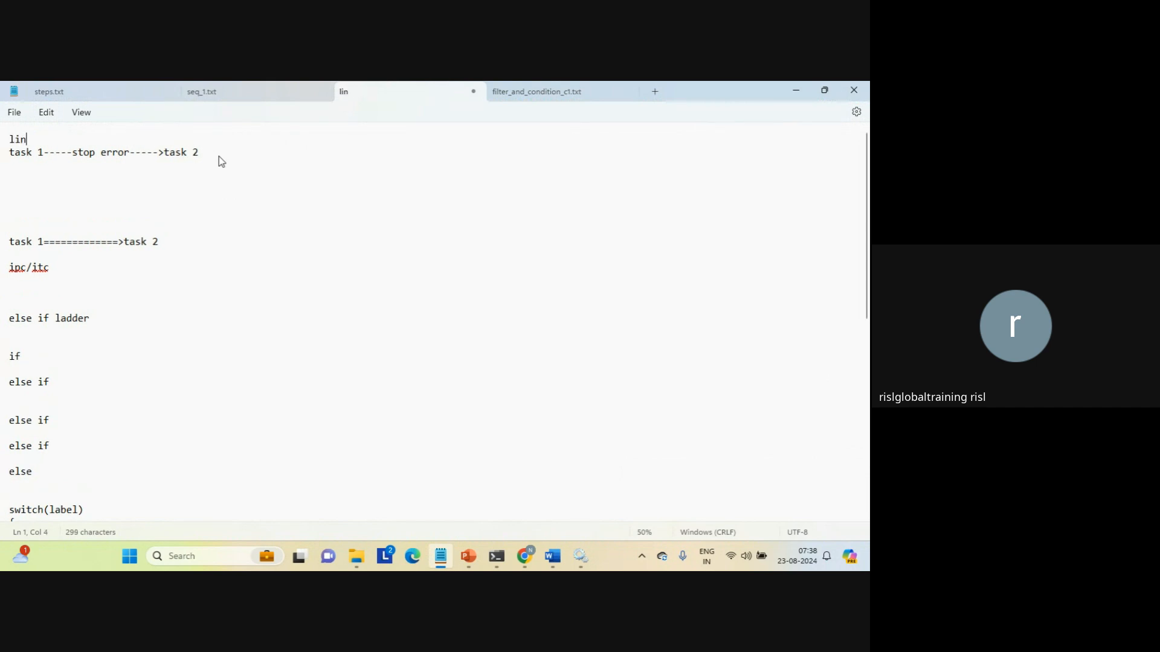
text(erar)
key(Num_Lock)
key(BackSpace)
key(BackSpace)
key(BackSpace)
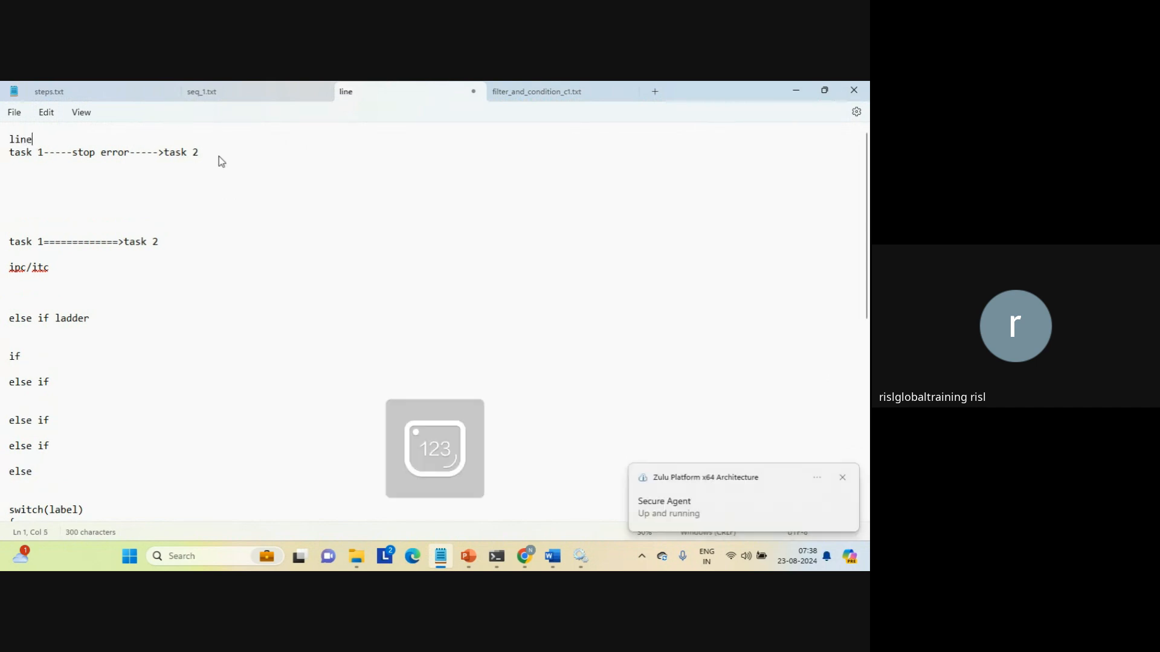
text(ar task flow)
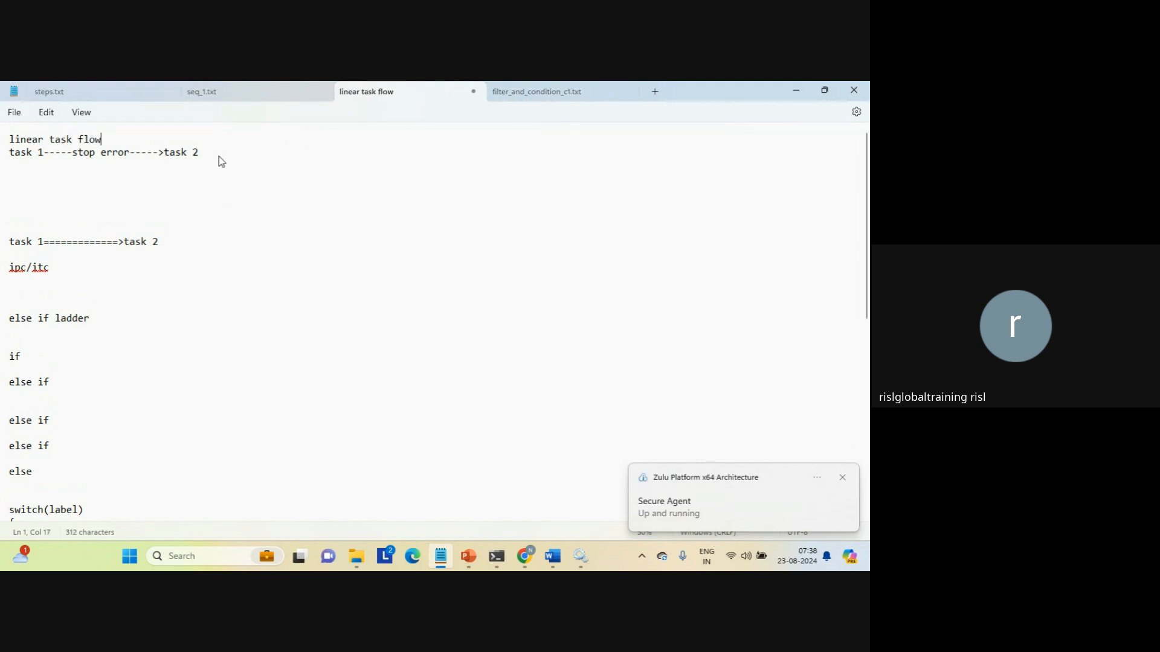
text(:)
key(Num_Lock)
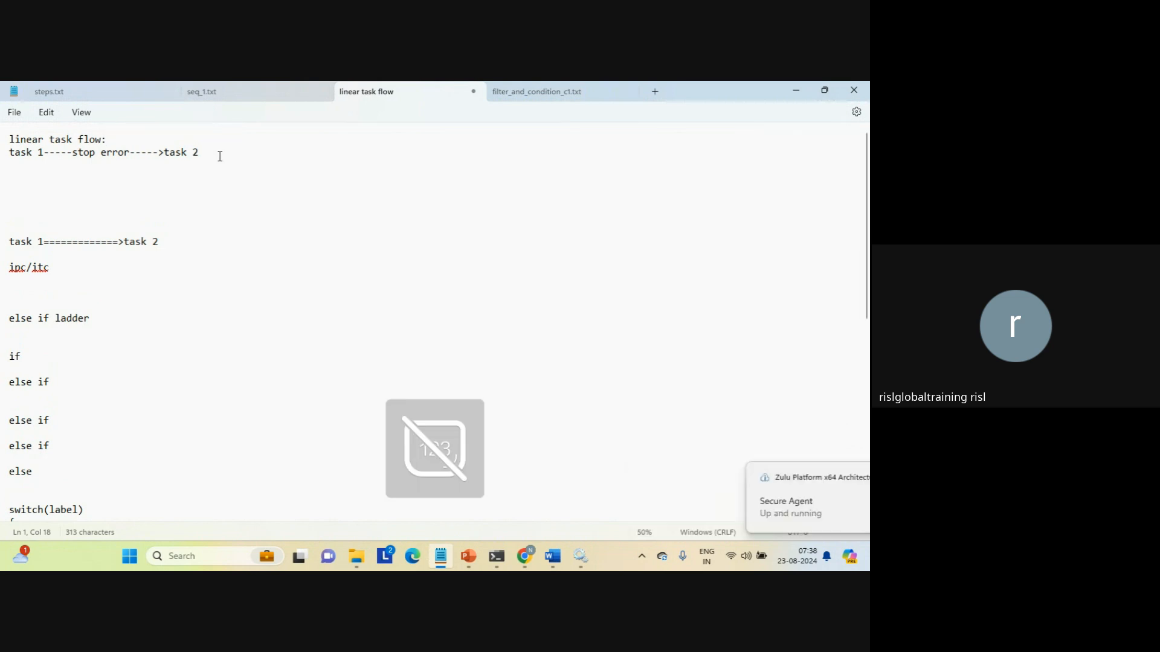
click(162, 176)
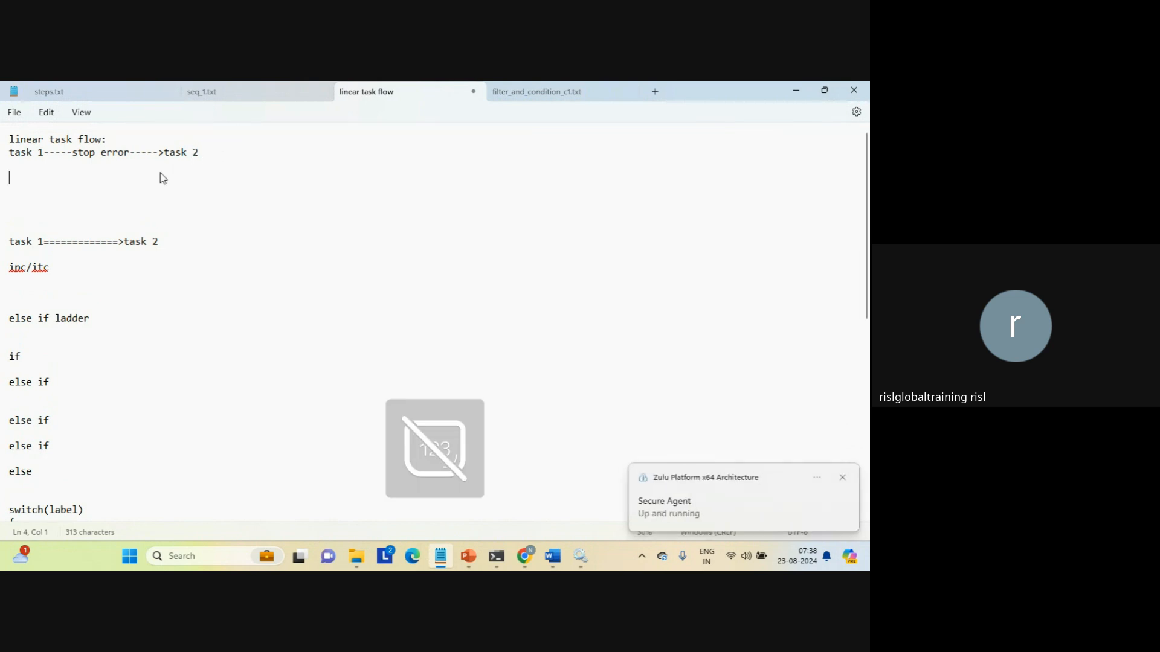
click(842, 477)
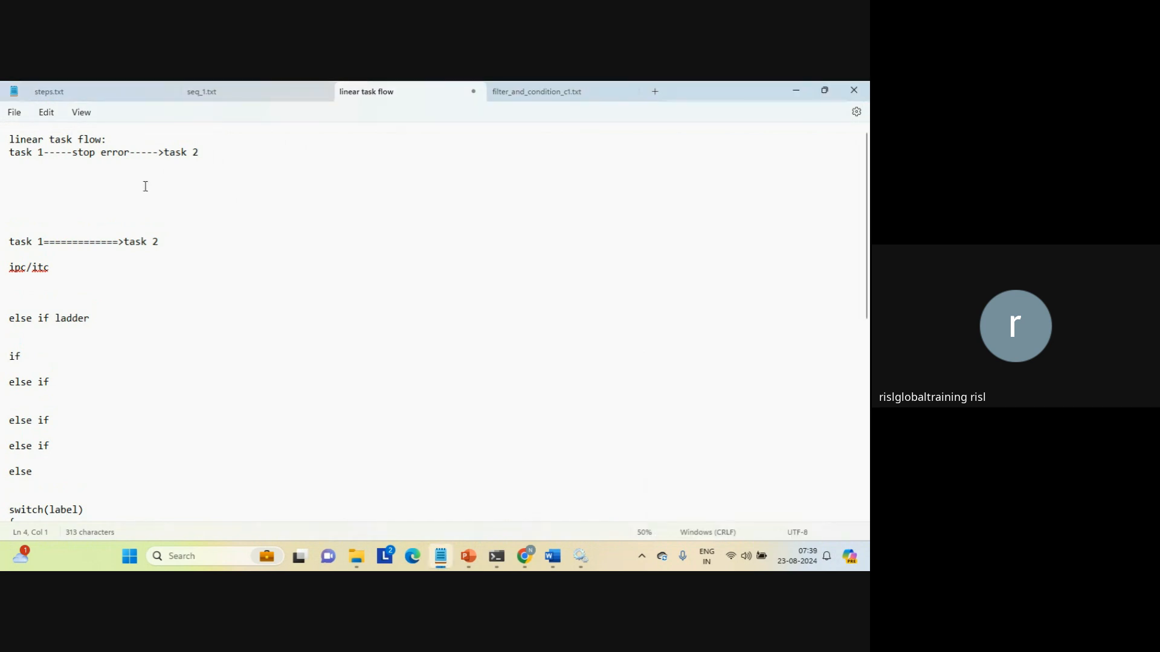
Bring back the Data Integration New Asset taskflow list and close the Secure Agent notifications.
mouse_move(529, 556)
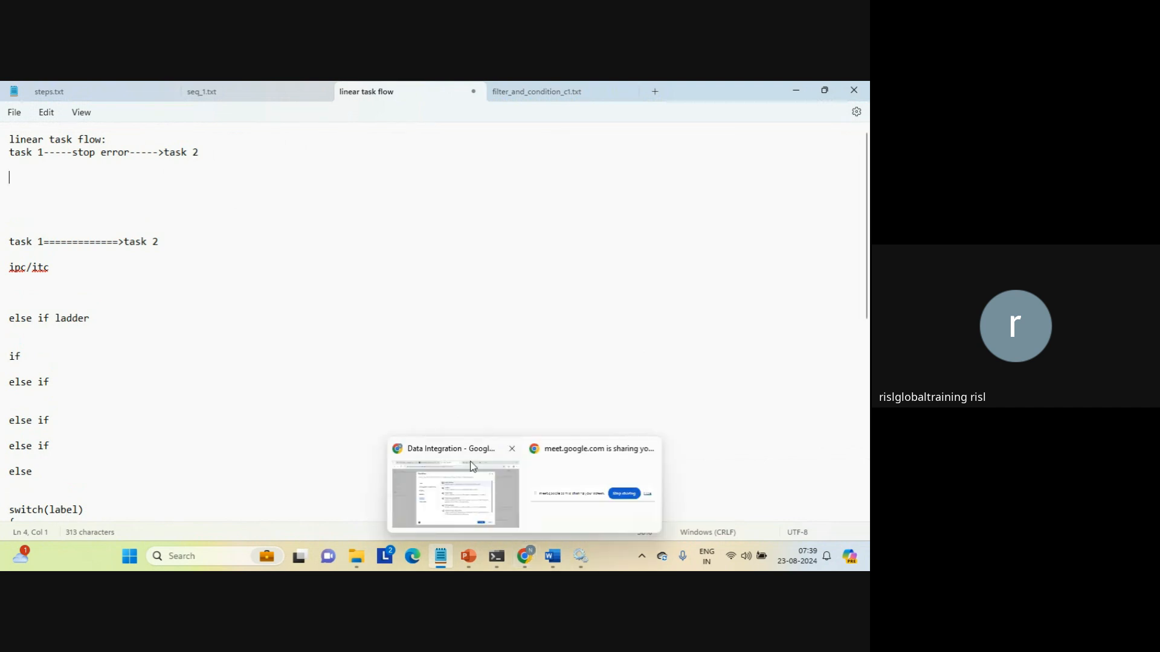
click(465, 478)
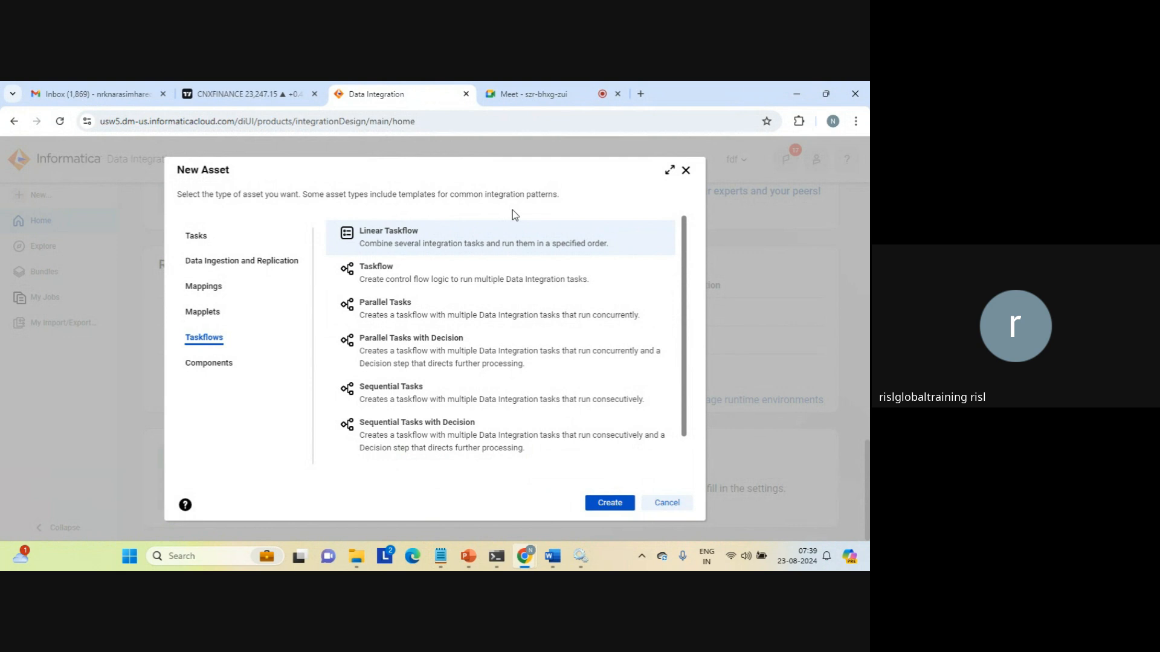
triple_click(318, 192)
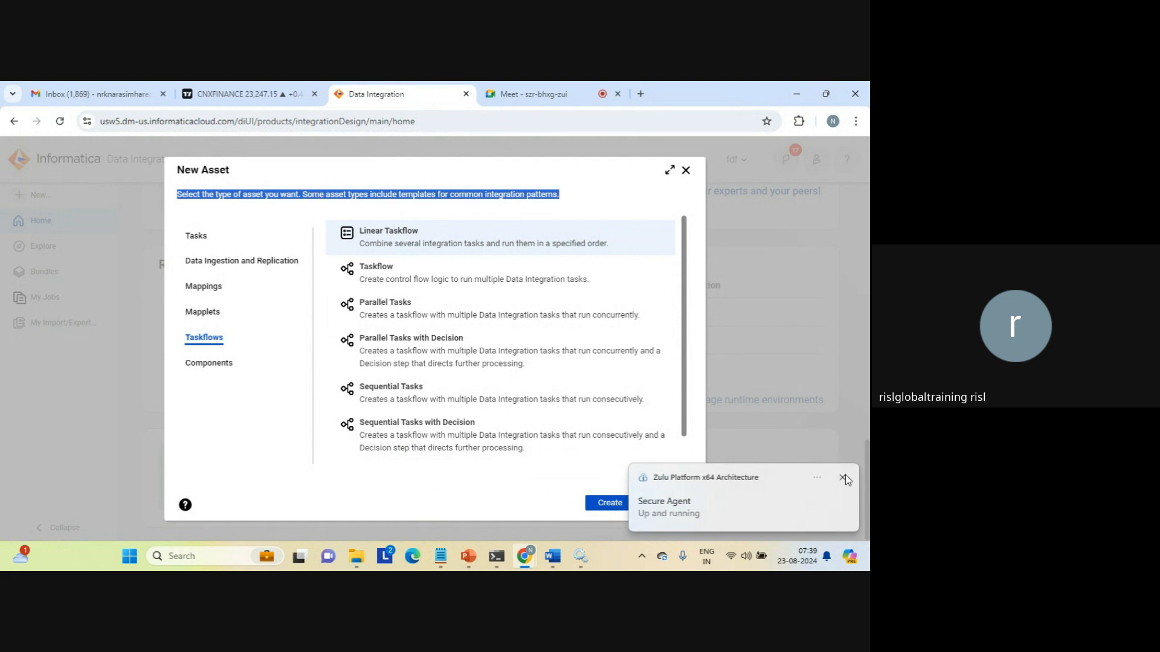
click(842, 478)
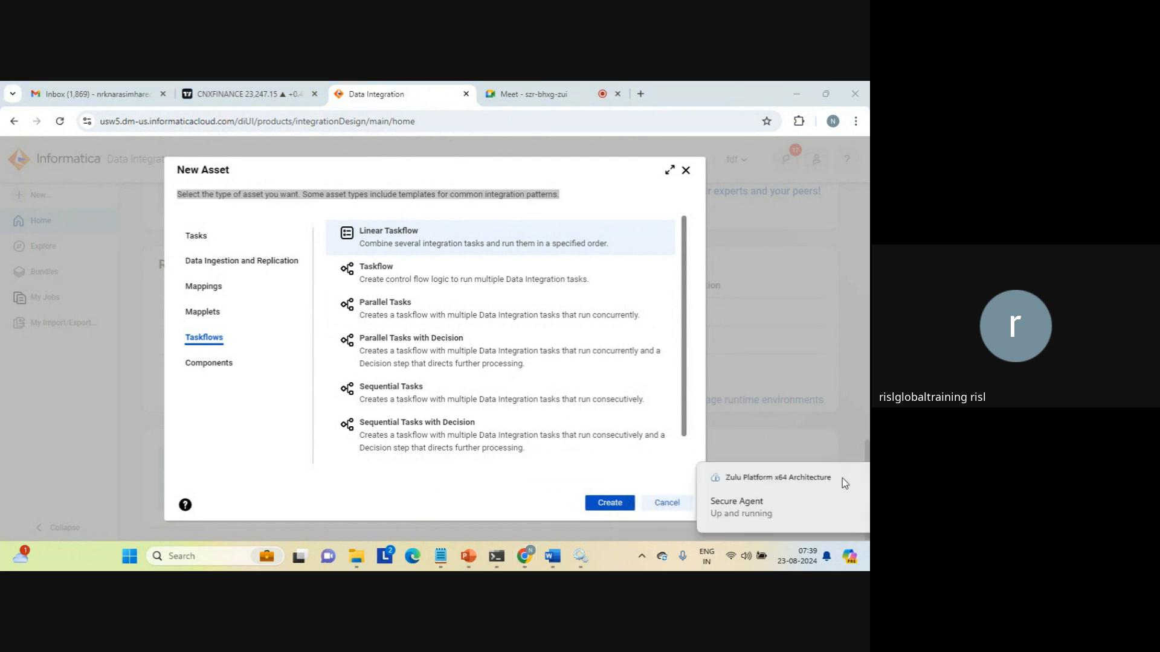
click(842, 479)
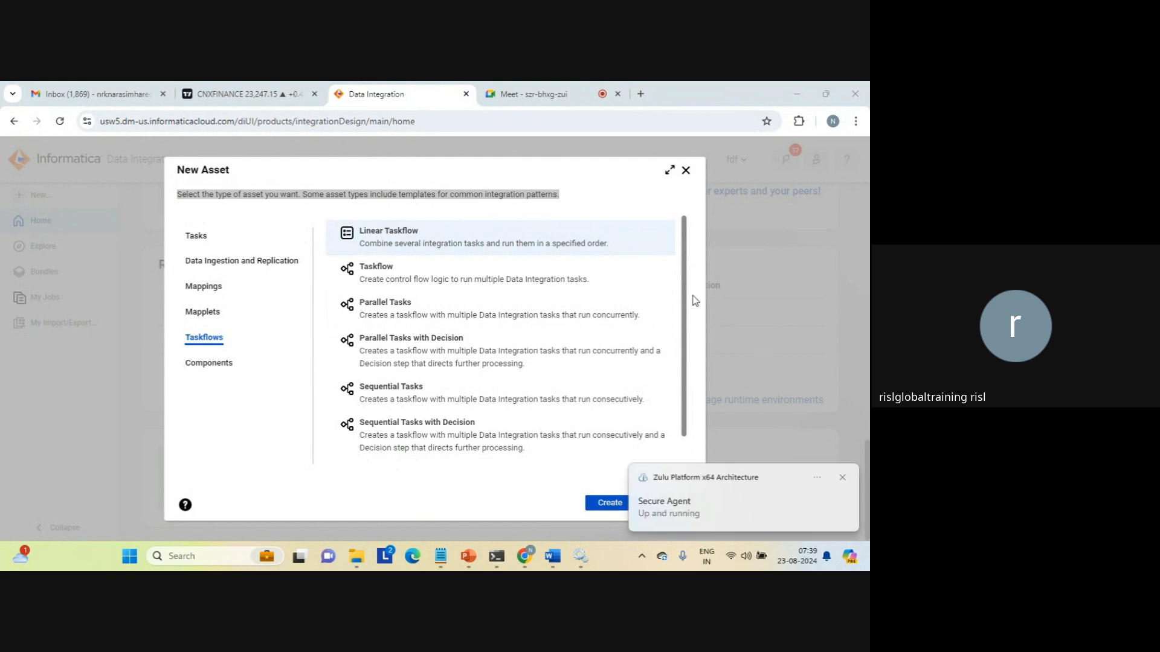
click(506, 208)
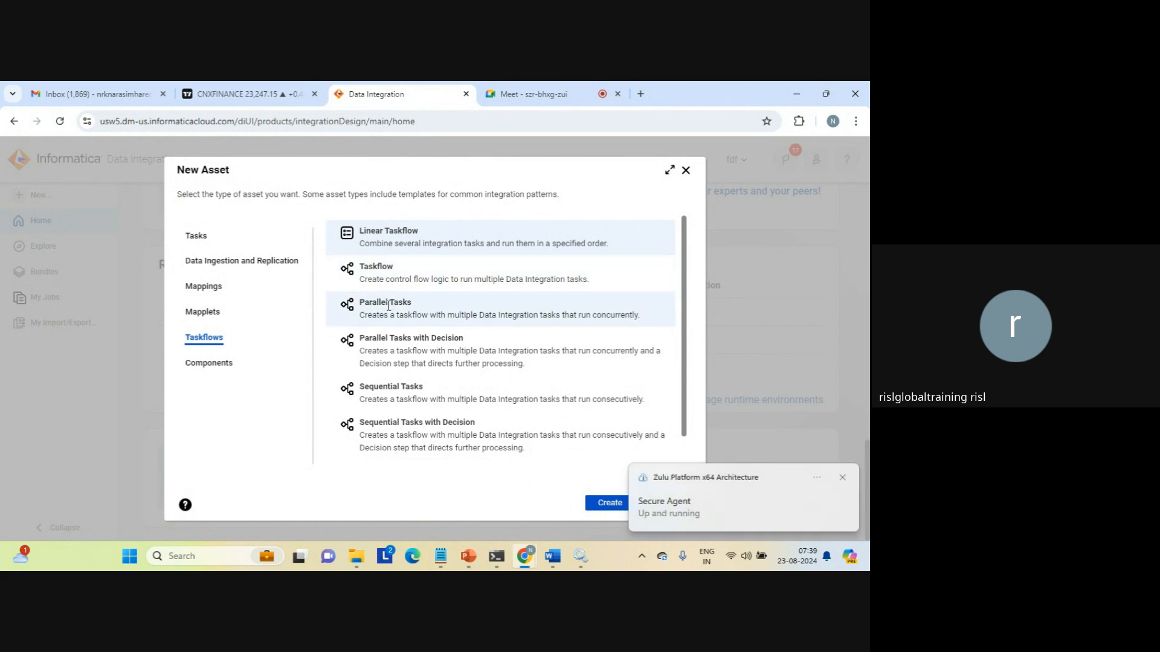
In Notepad, write task 1, an indented '================>task 3============>task 4' line, then task 2.
mouse_move(440, 554)
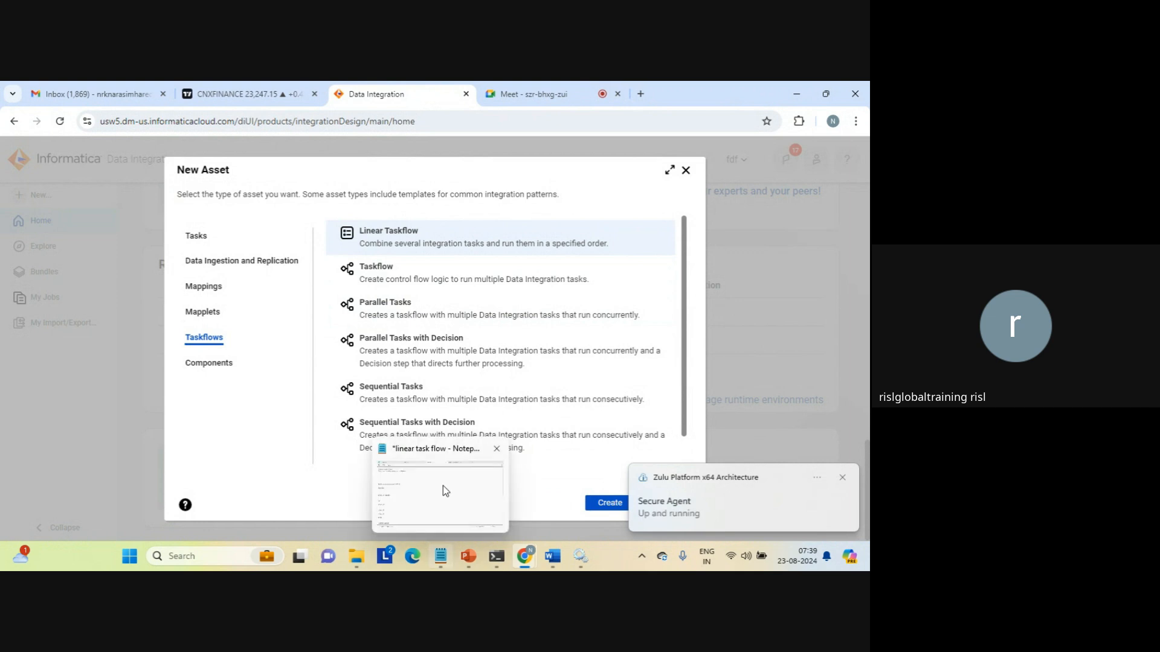
click(444, 485)
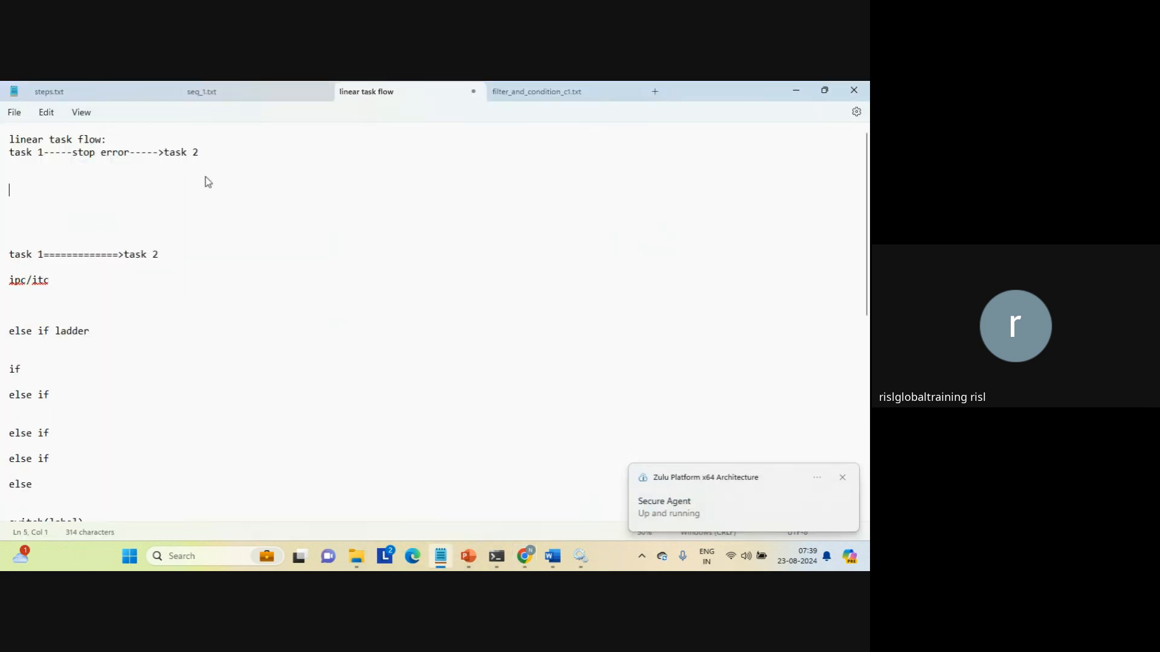
text(task )
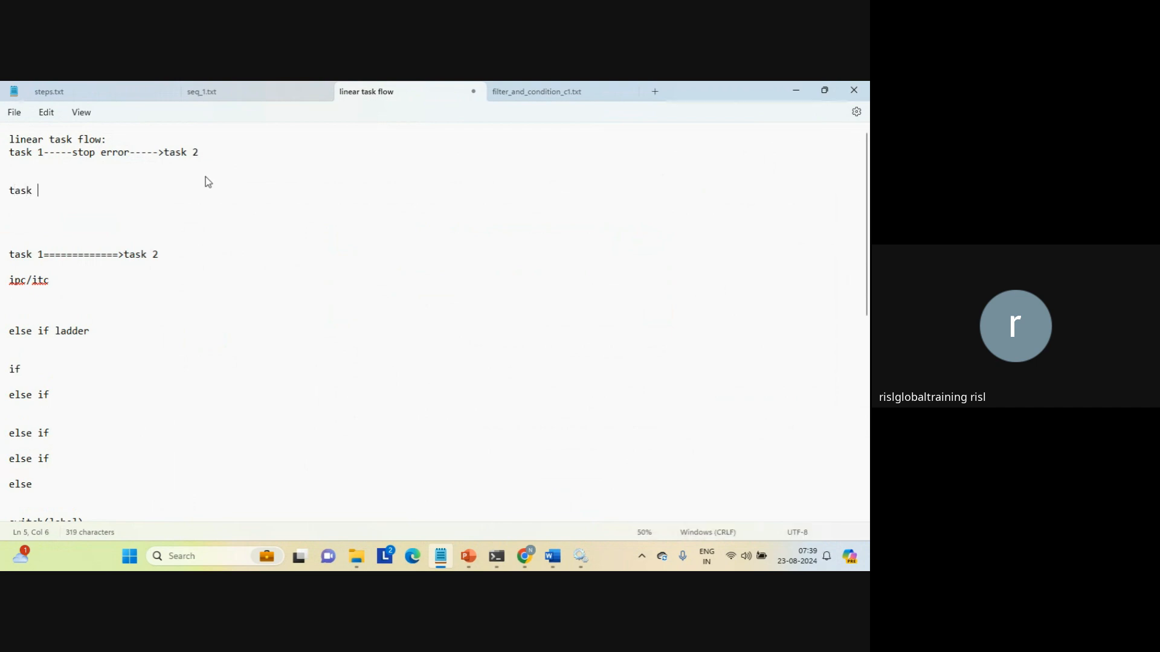
text(1)
key(Return)
key(Return)
key(Return)
text(t)
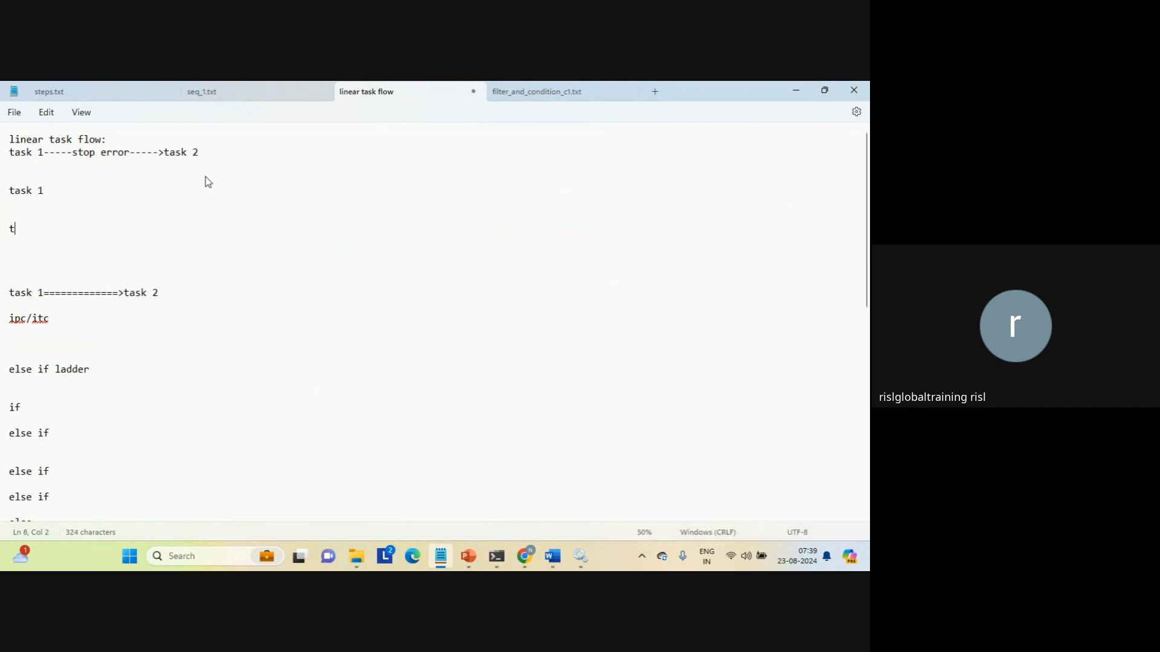
text(ask )
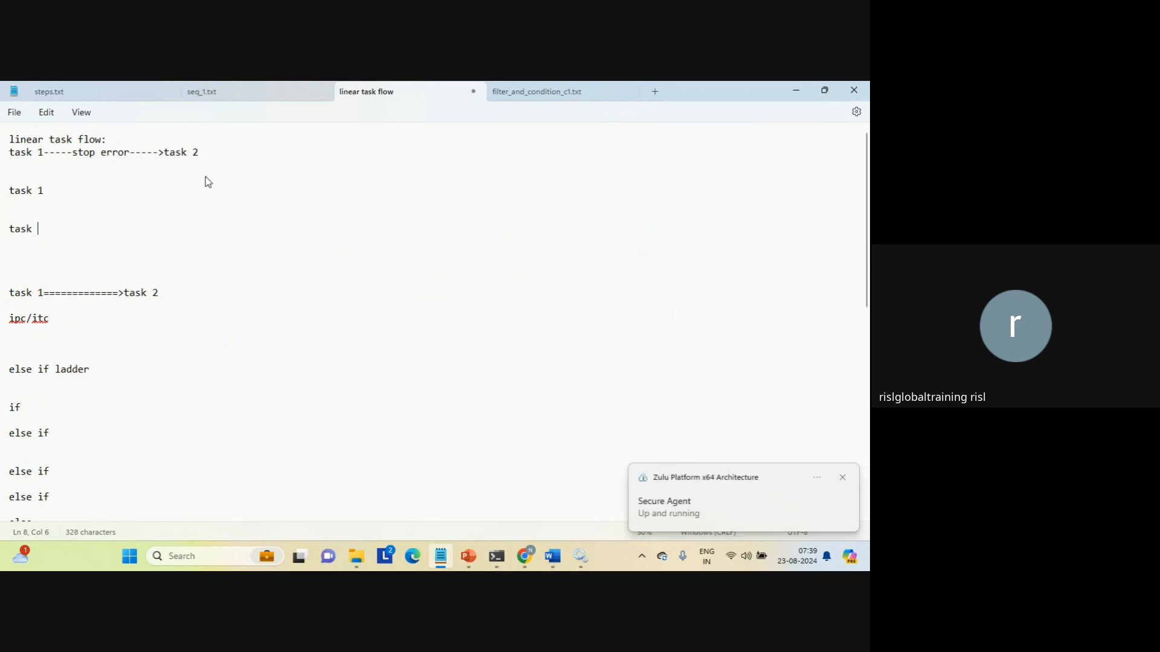
text(2)
key(Return)
key(Up)
key(Up)
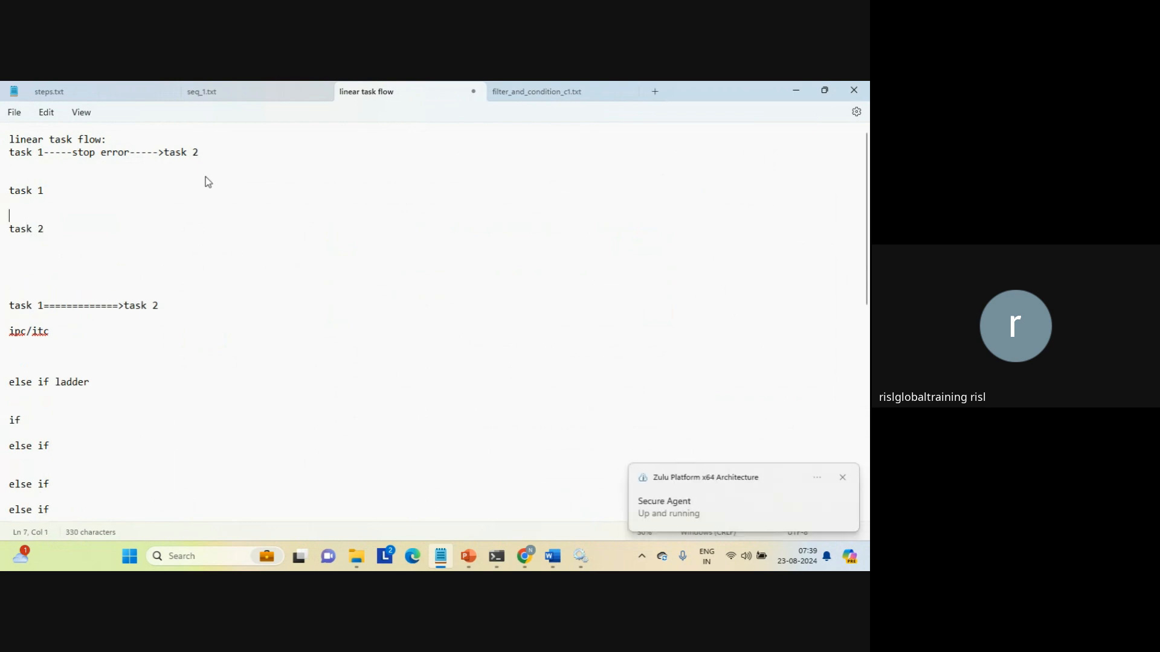
key(Return)
key(Up)
key(Tab)
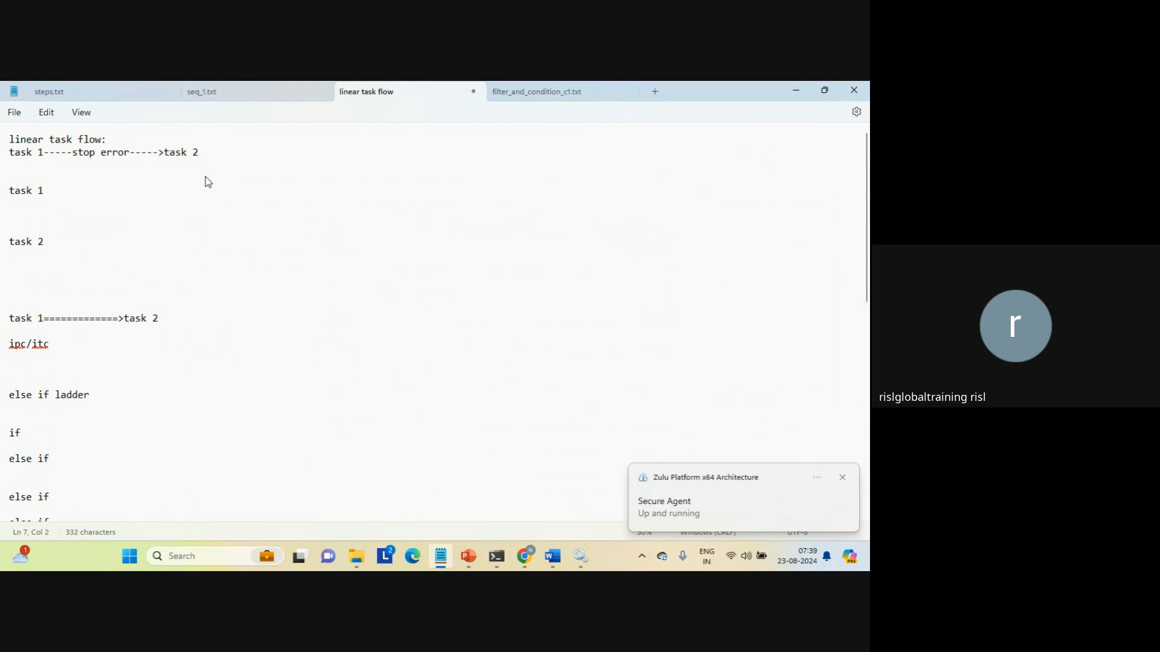
text(================>)
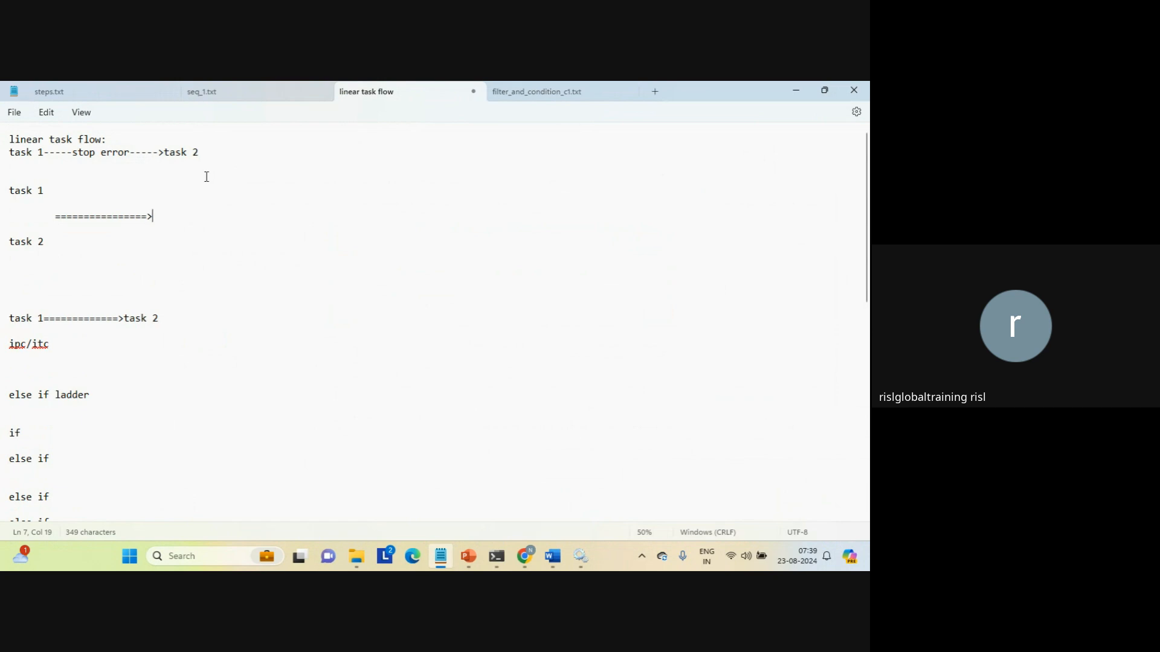
text(task 3============>)
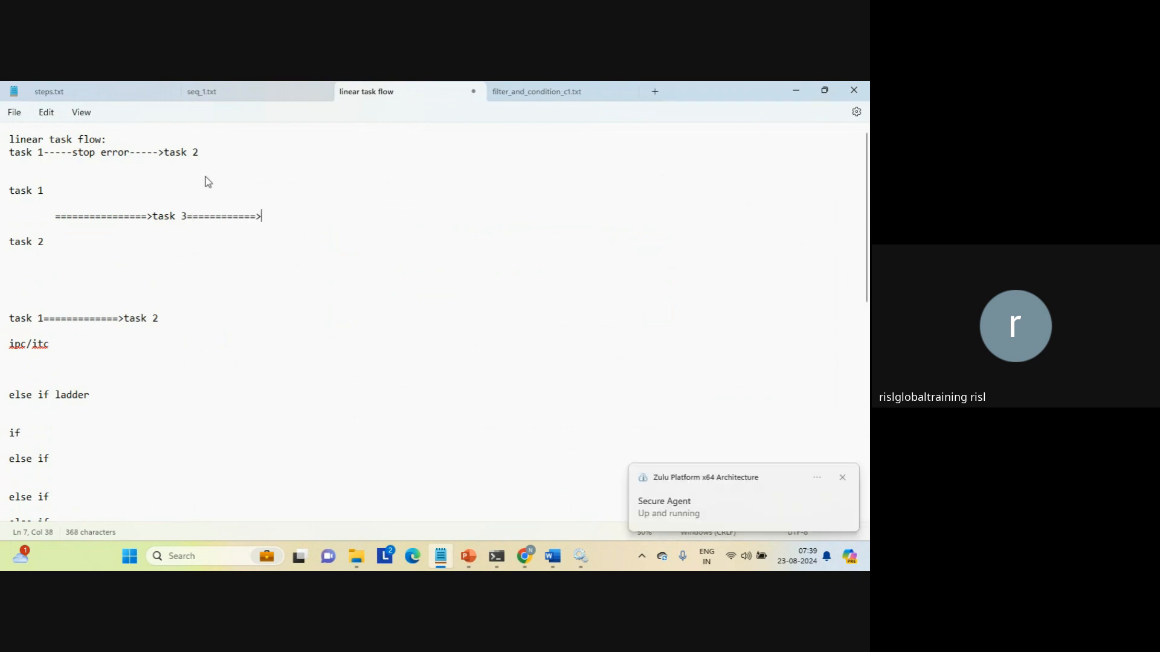
text(task 4)
Highlight the stop-error line, the task 3 to task 4 text, task 1 and task 2 to explain the flow.
key(Down)
key(Down)
key(Home)
key(Down)
key(shift+Up)
key(shift+Up)
key(shift+Up)
key(shift+Up)
key(shift+Up)
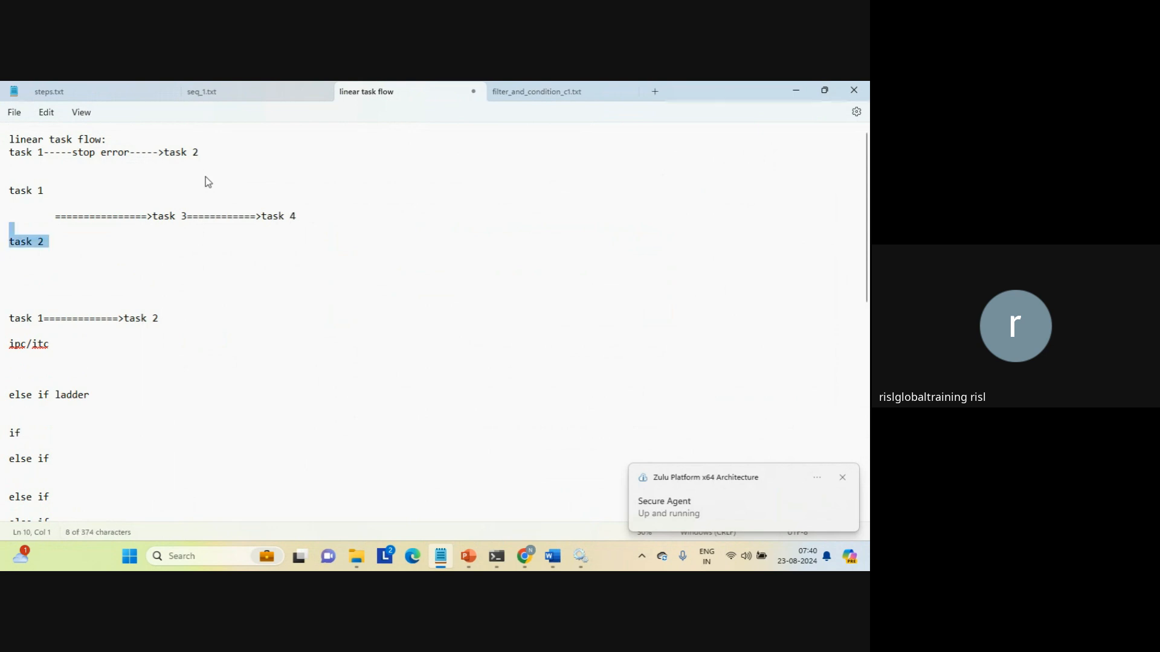
key(Left)
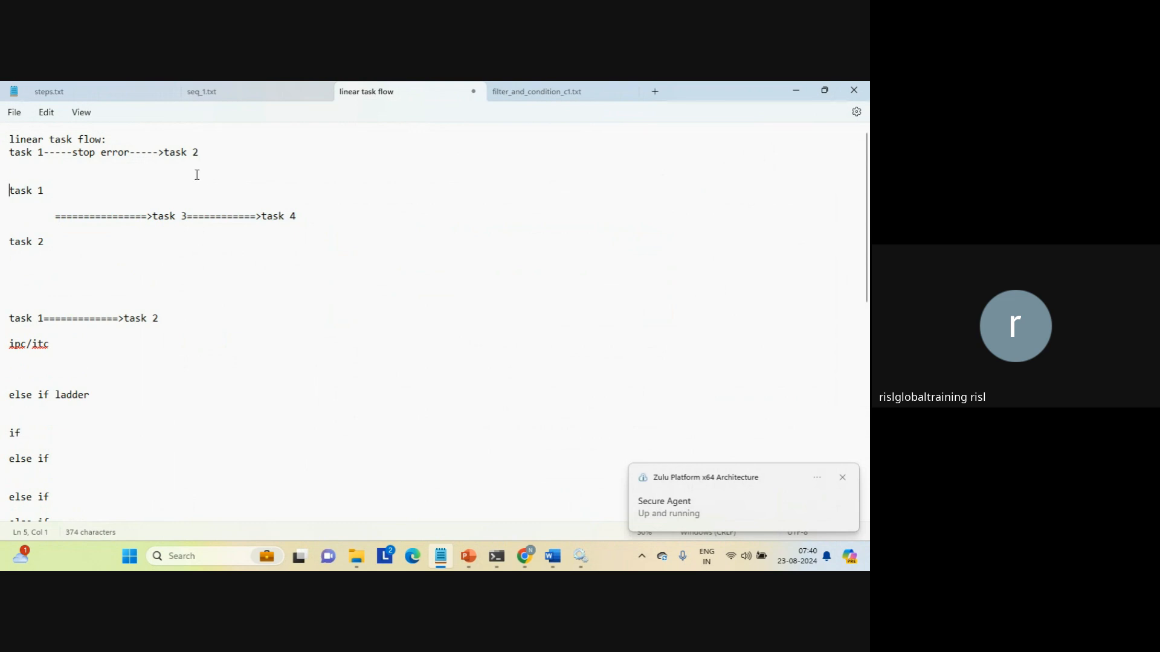
triple_click(94, 153)
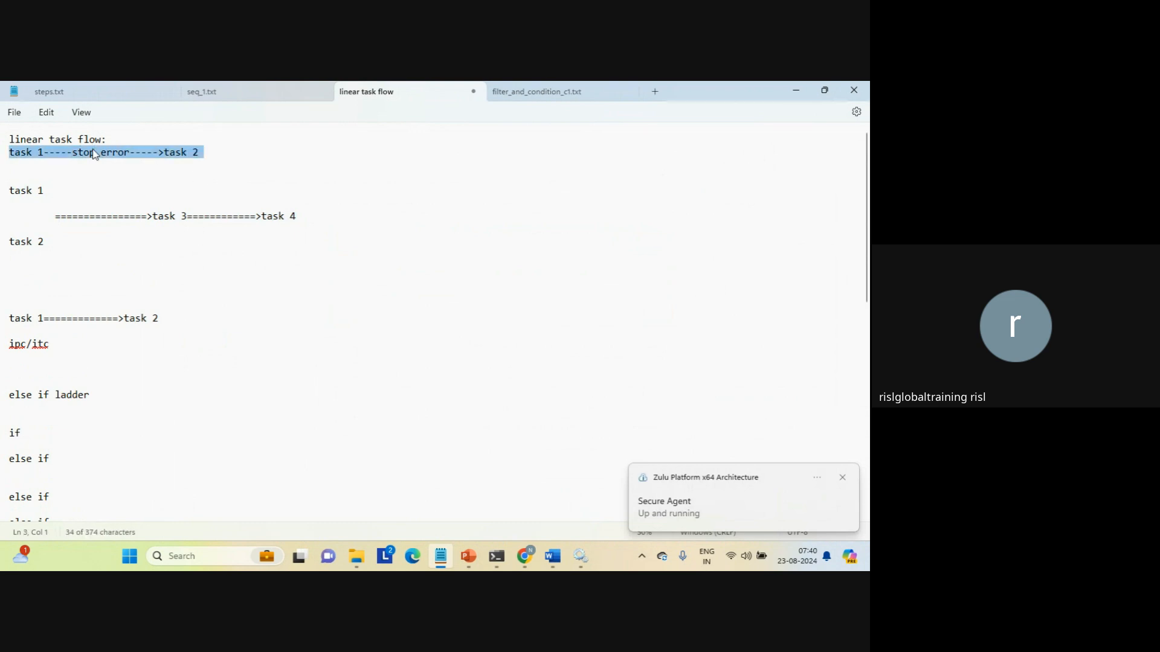
drag(152, 217, 332, 223)
click(334, 224)
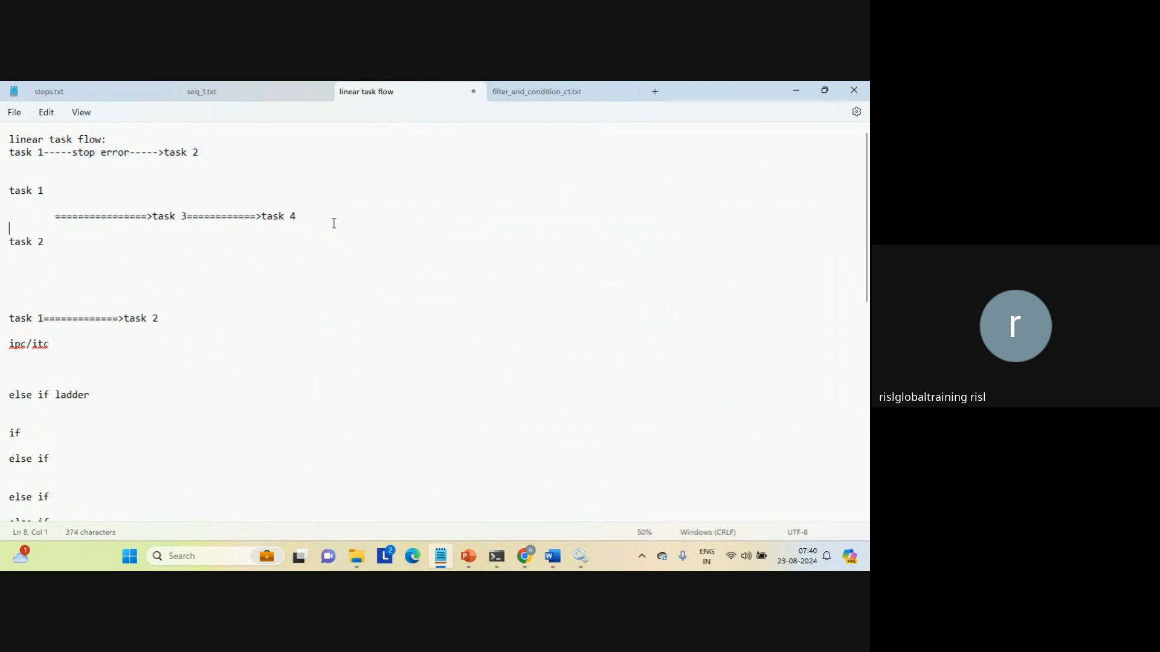
triple_click(35, 191)
click(31, 242)
triple_click(32, 243)
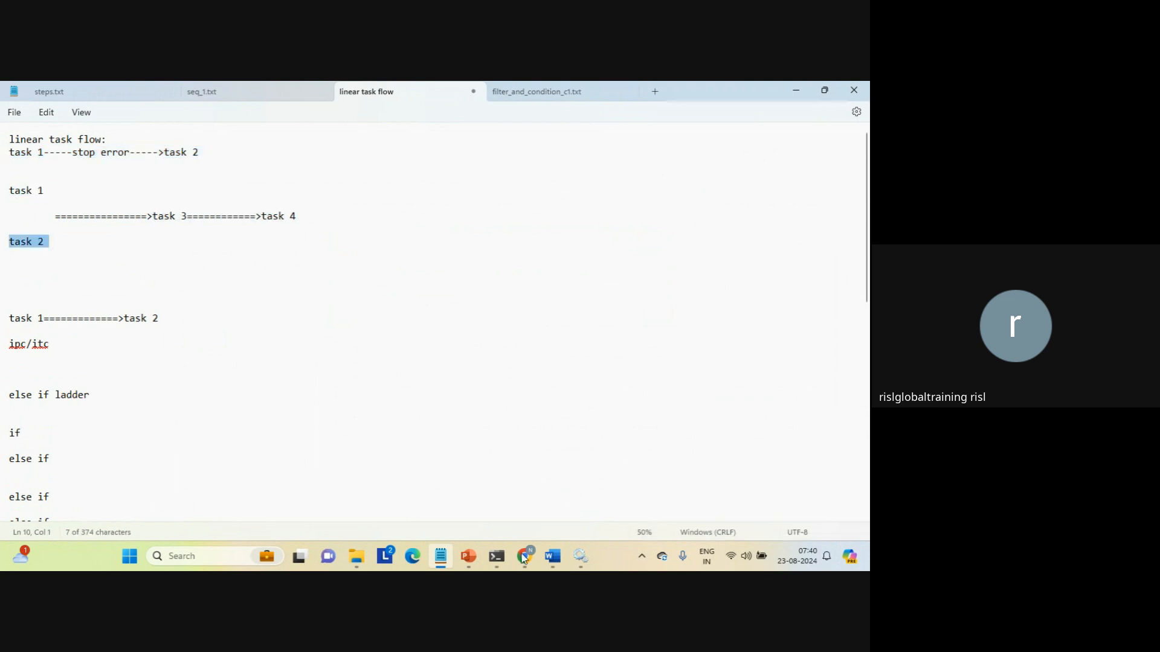
Dismiss the Secure Agent toast in Data Integration and return to the linear task flow notes.
mouse_move(524, 556)
click(468, 495)
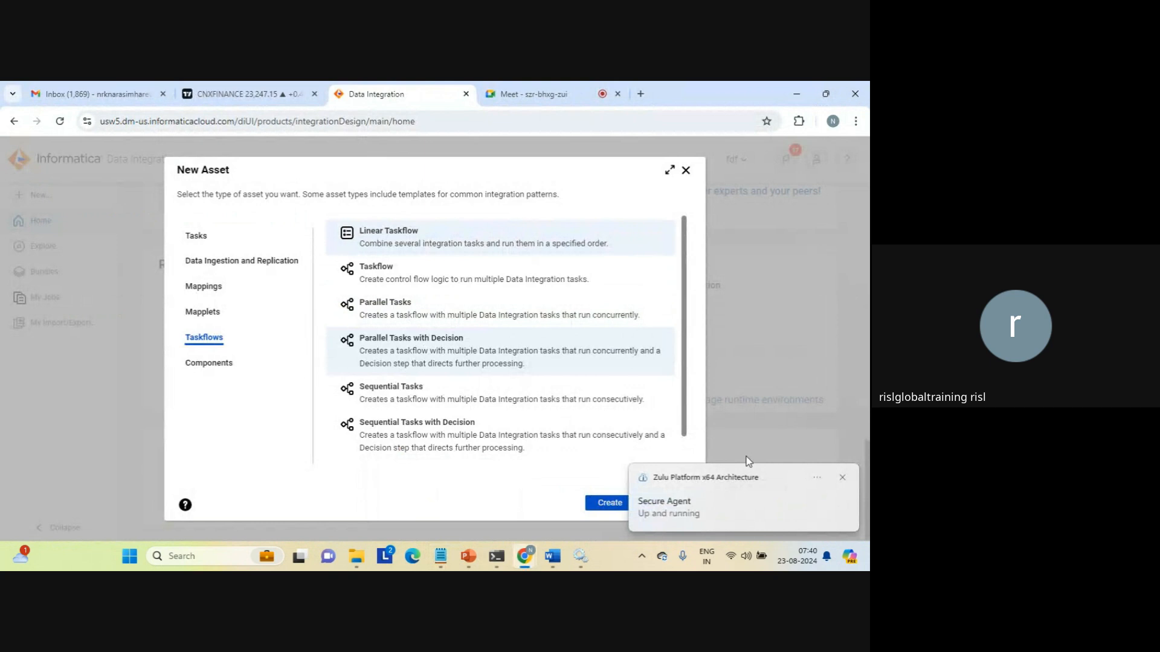
click(842, 478)
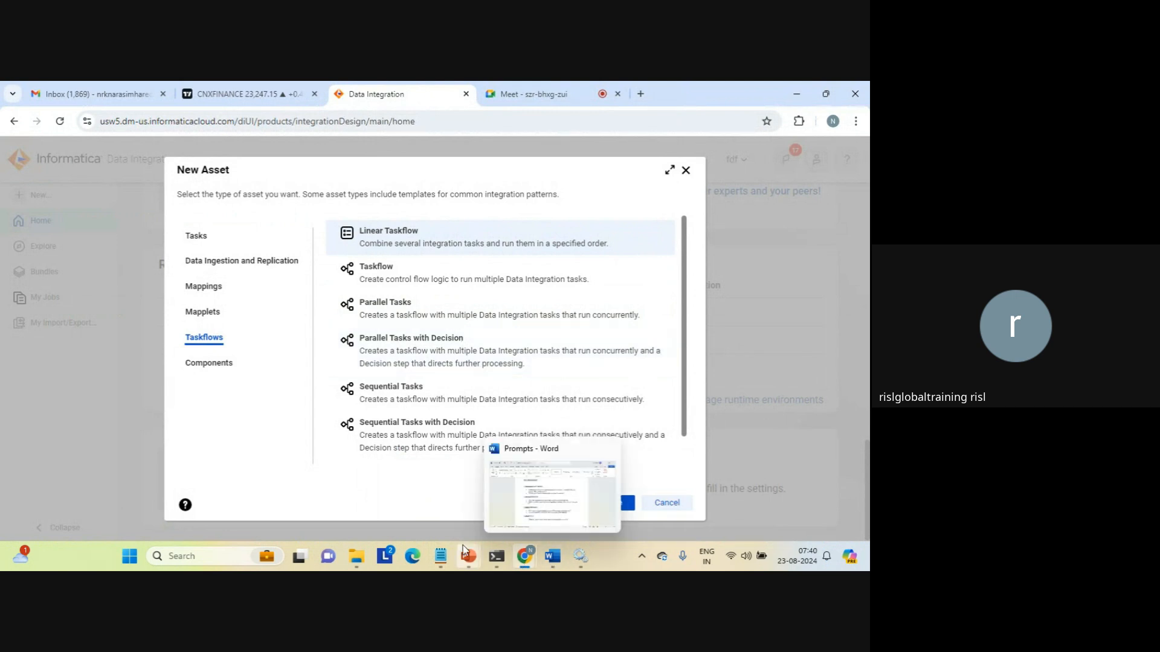
mouse_move(441, 556)
click(449, 504)
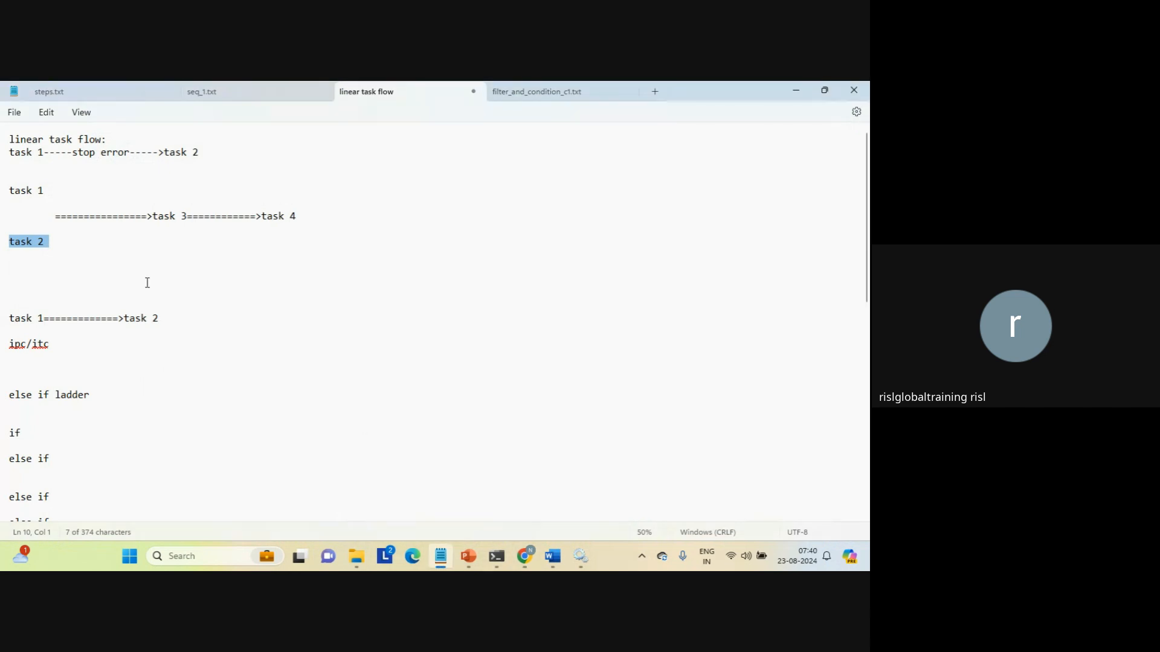
Add a 'condition==========>task 1' line with an indented '===========>task 2' branch below it.
click(110, 277)
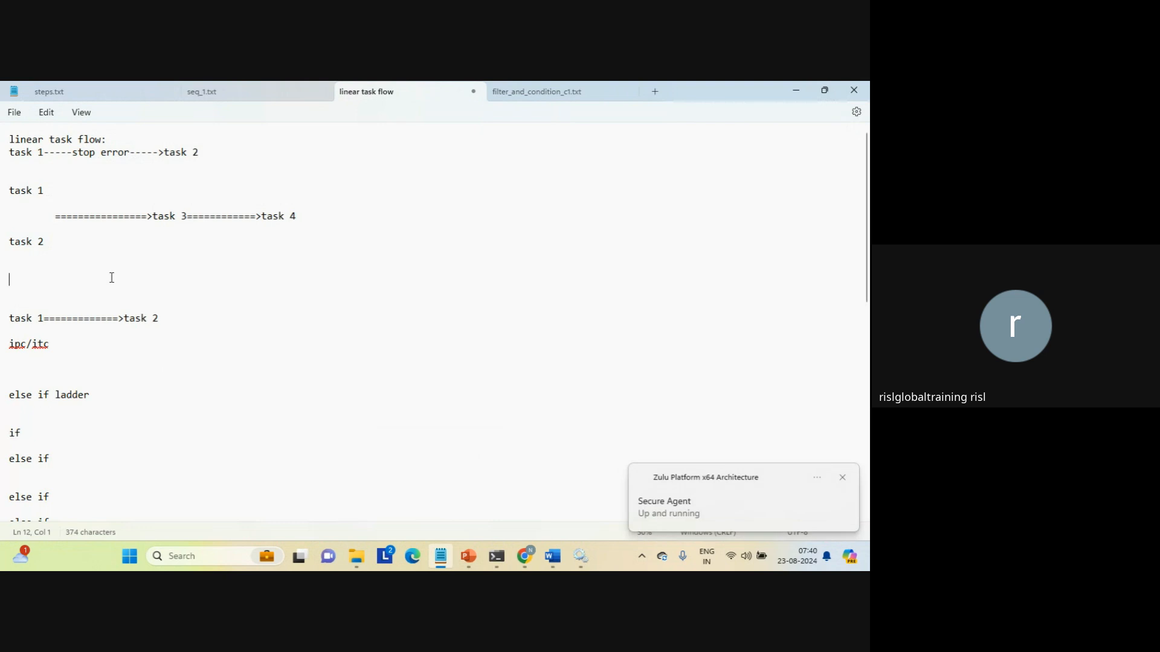
key(Return)
text(co)
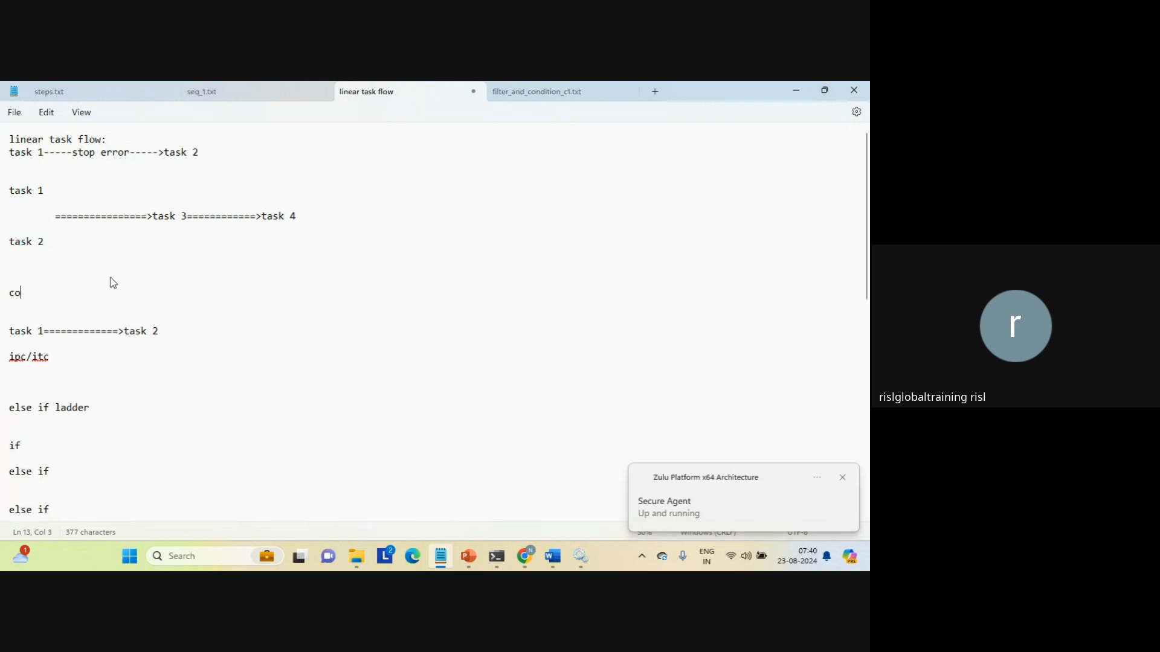
text(ndition)
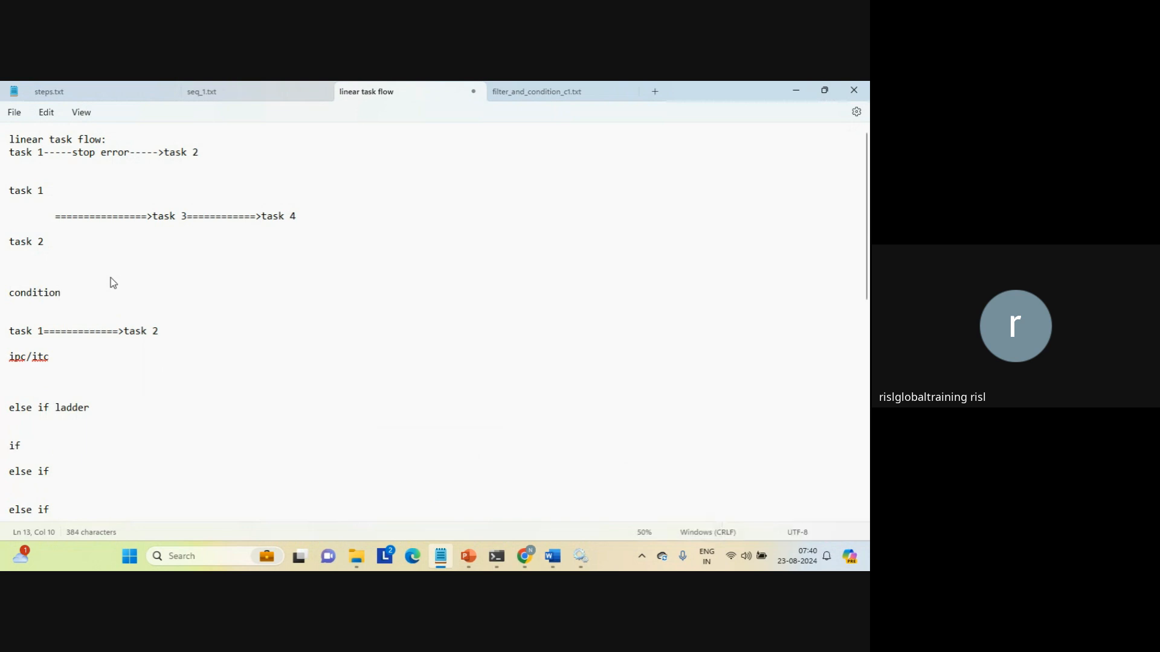
text(==========>task 1)
key(Return)
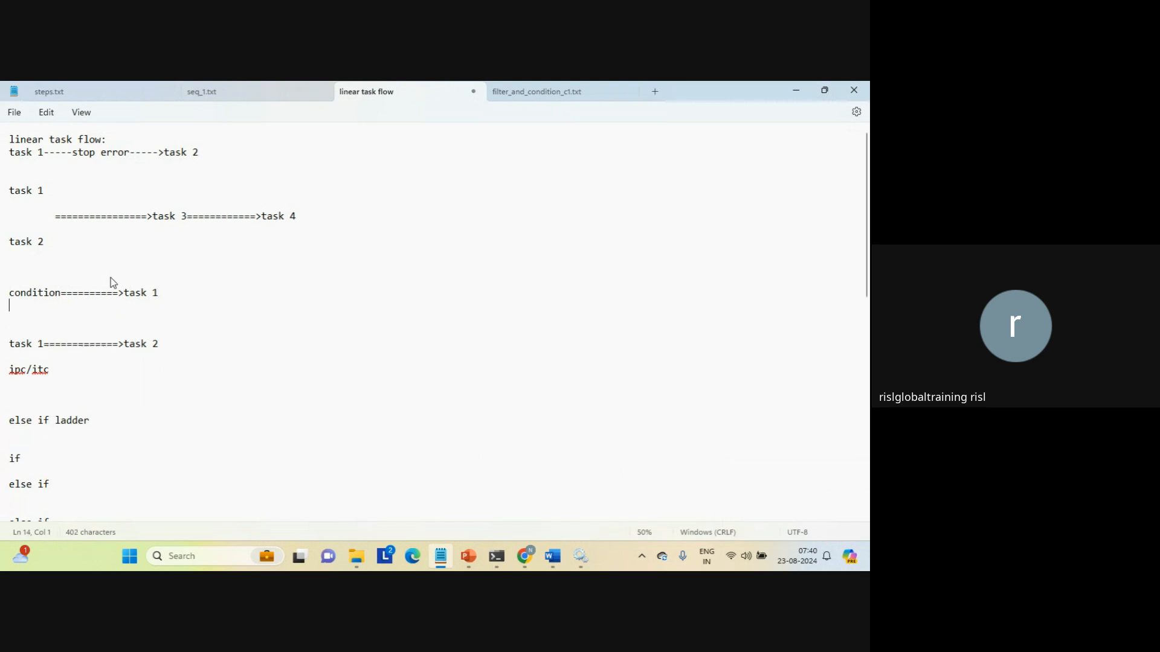
key(Tab)
text(===========>task 2)
key(Return)
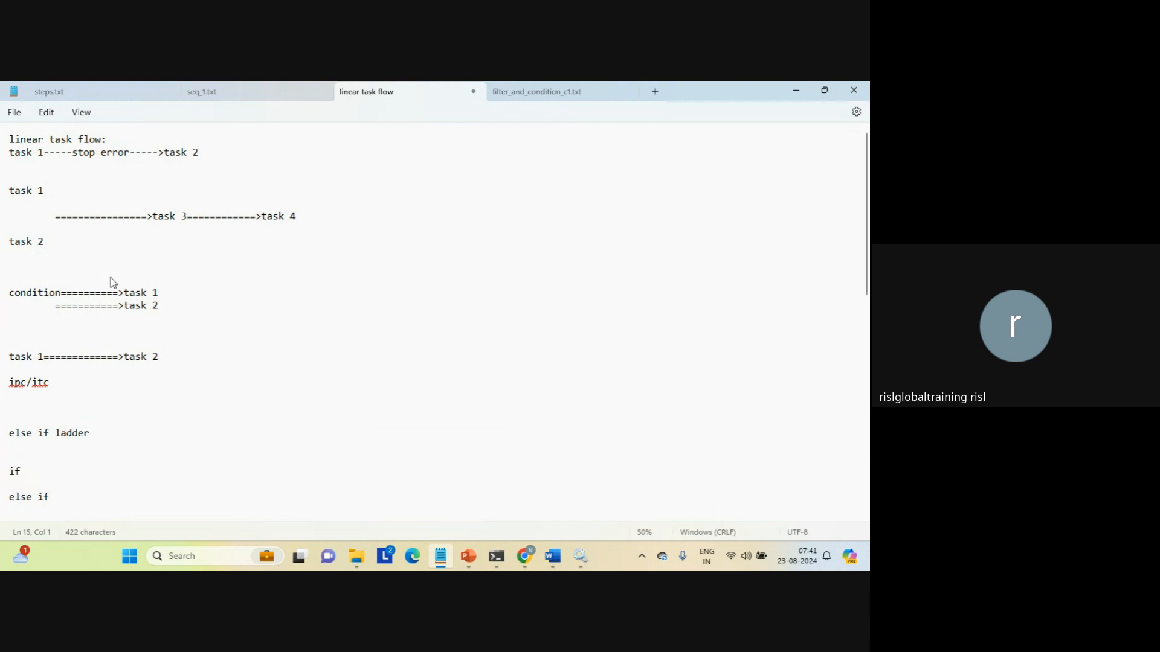
Highlight the condition example and the words task and condition to explain branching.
key(Up)
key(Right)
key(shift+Up)
key(shift+Up)
key(shift+Up)
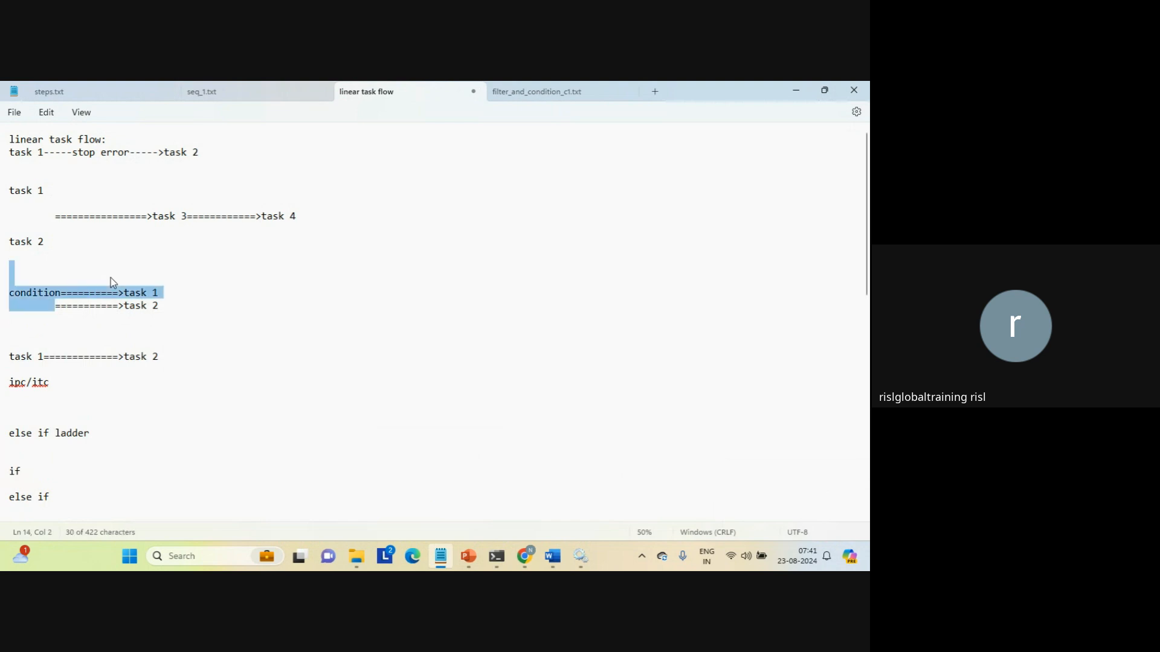
key(shift+Down)
key(Down)
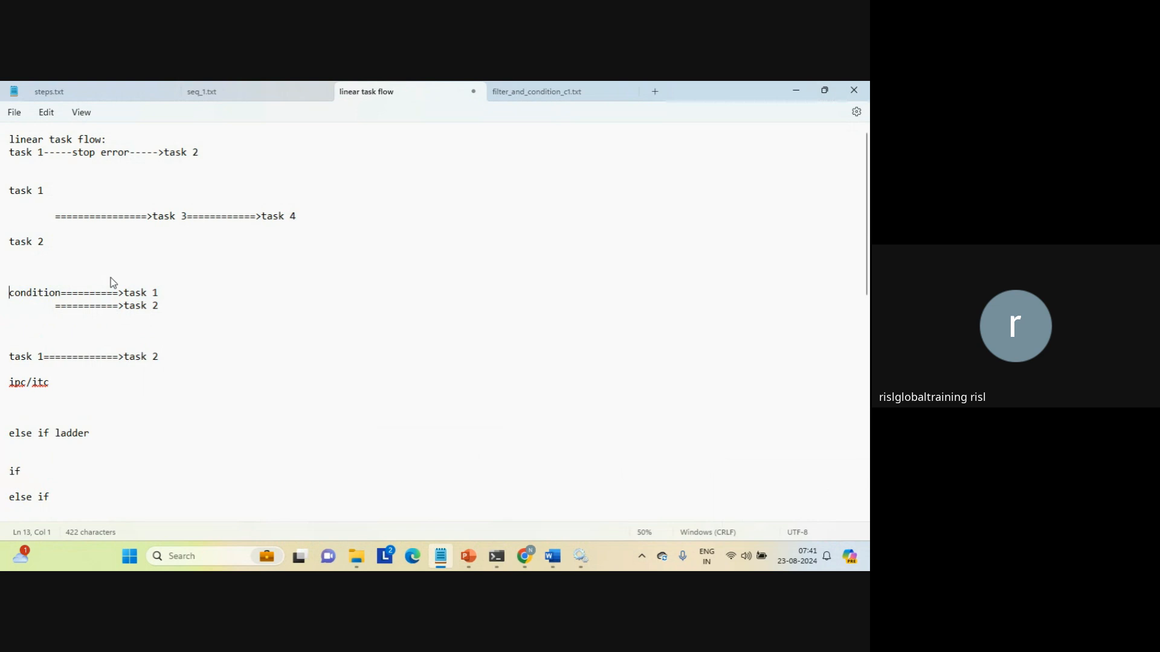
key(Up)
double_click(134, 293)
double_click(138, 306)
double_click(32, 294)
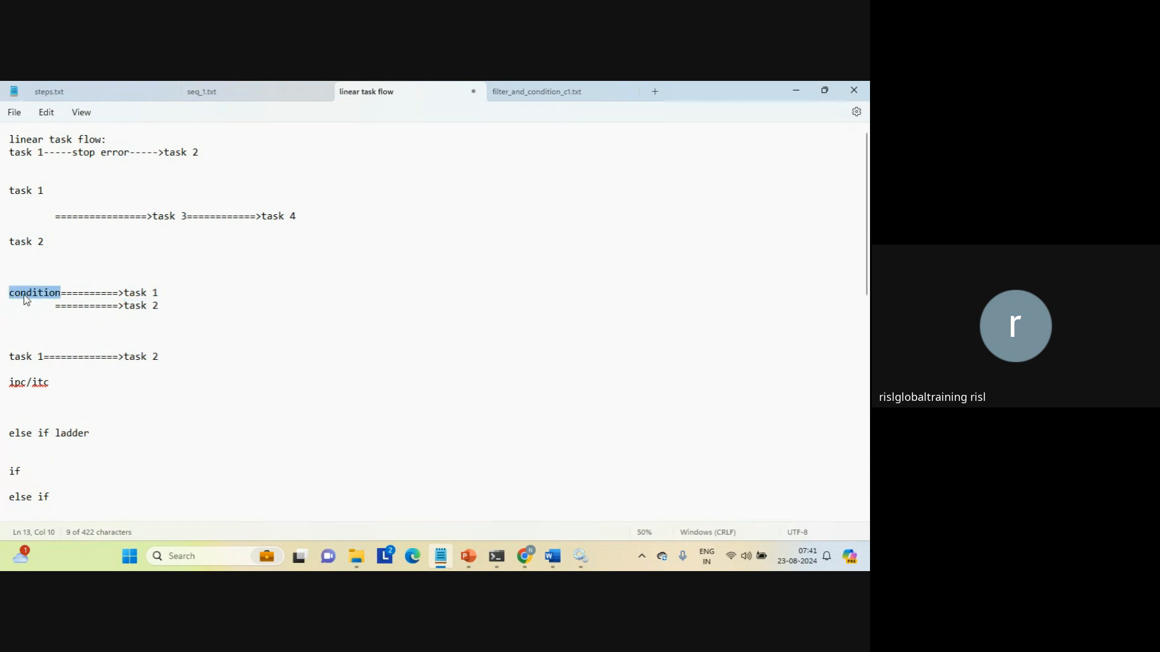
Insert 'condition' into the task 3 arrow and add an indented '=============>task5' branch below.
click(104, 215)
text(conditio)
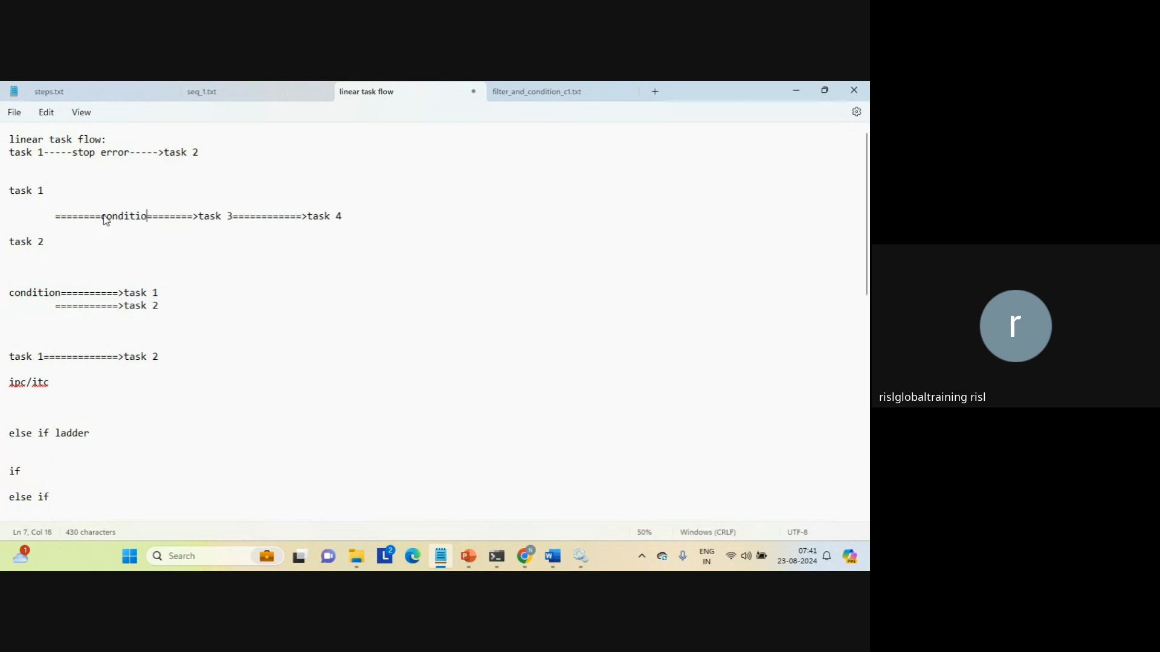
text(n)
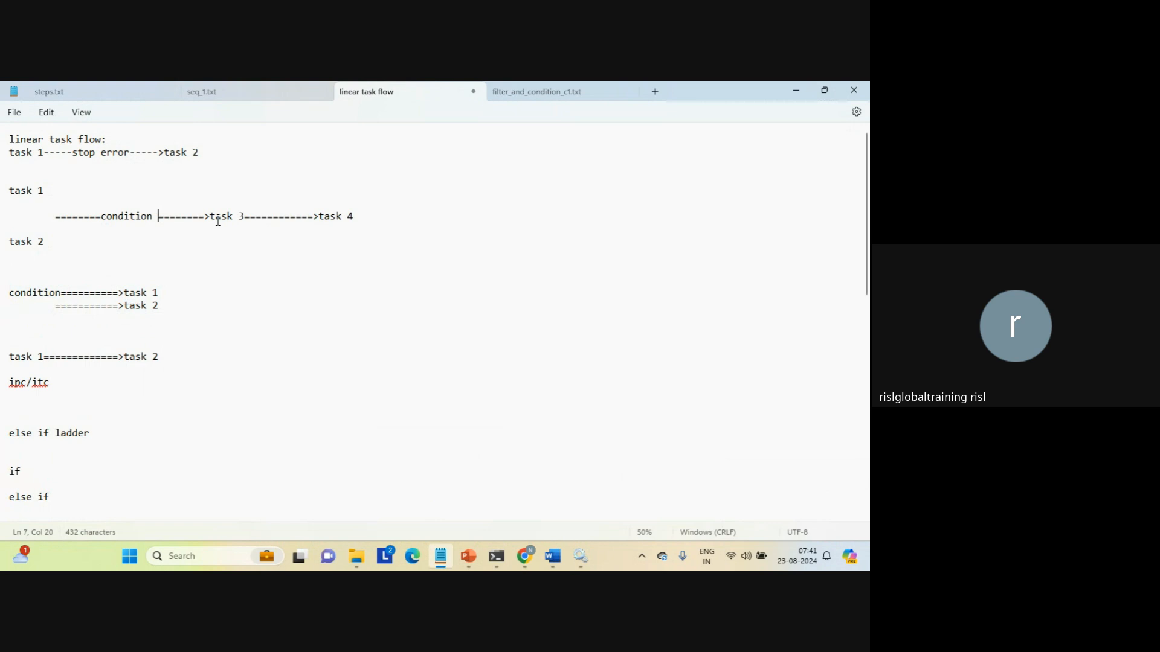
click(163, 231)
key(Tab)
key(Tab)
key(Tab)
text(=============>task5)
Highlight the condition, task 3 and task 5 branch parts of the sketch while explaining them.
click(129, 219)
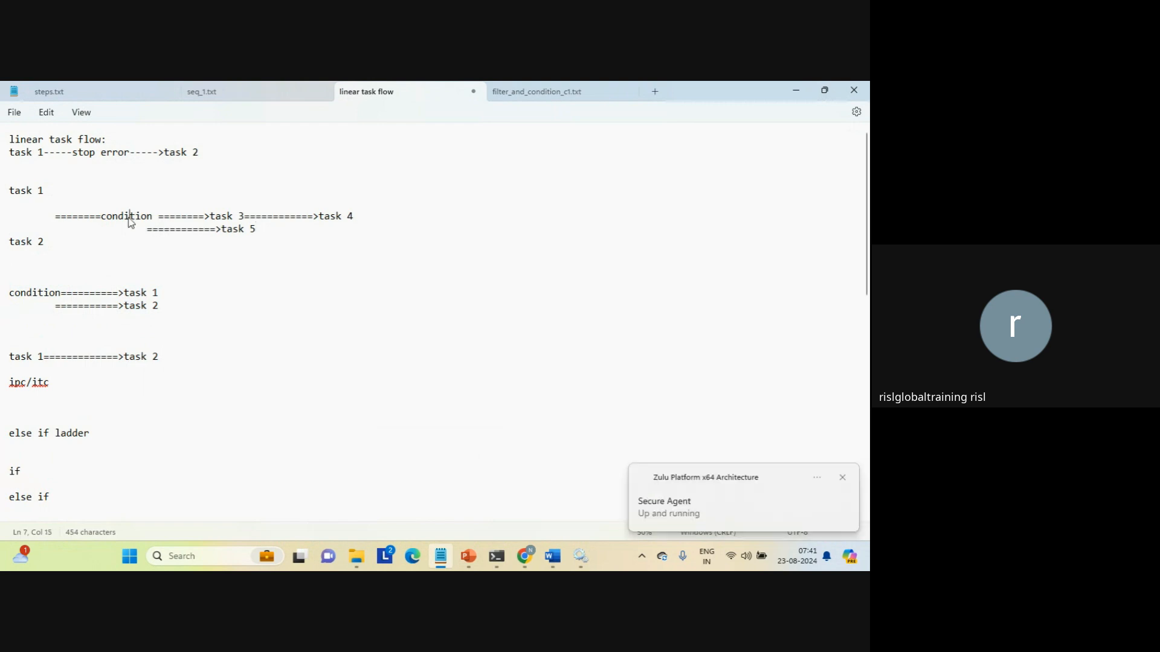
double_click(130, 218)
click(229, 215)
double_click(228, 216)
triple_click(232, 230)
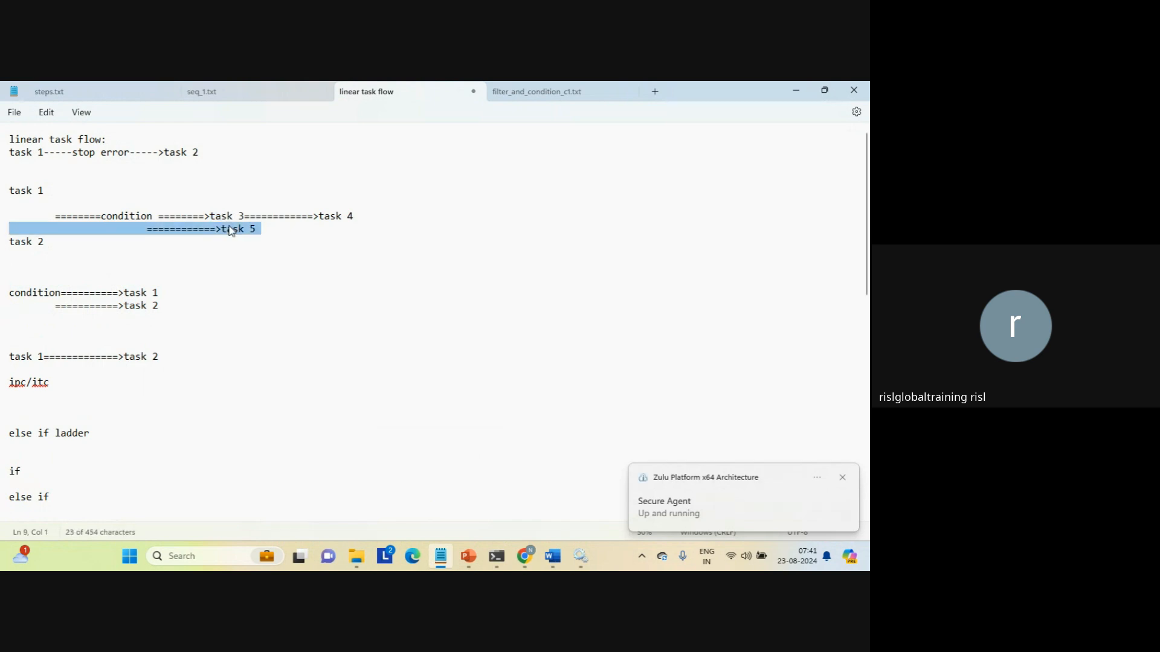
click(231, 230)
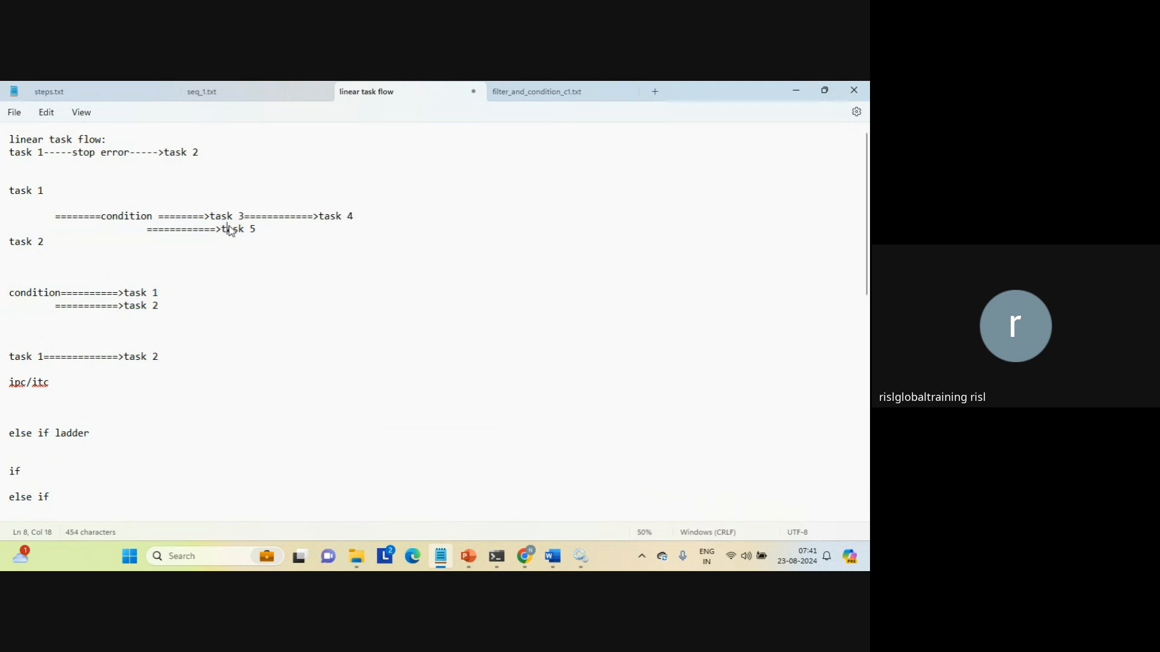
drag(65, 173, 100, 264)
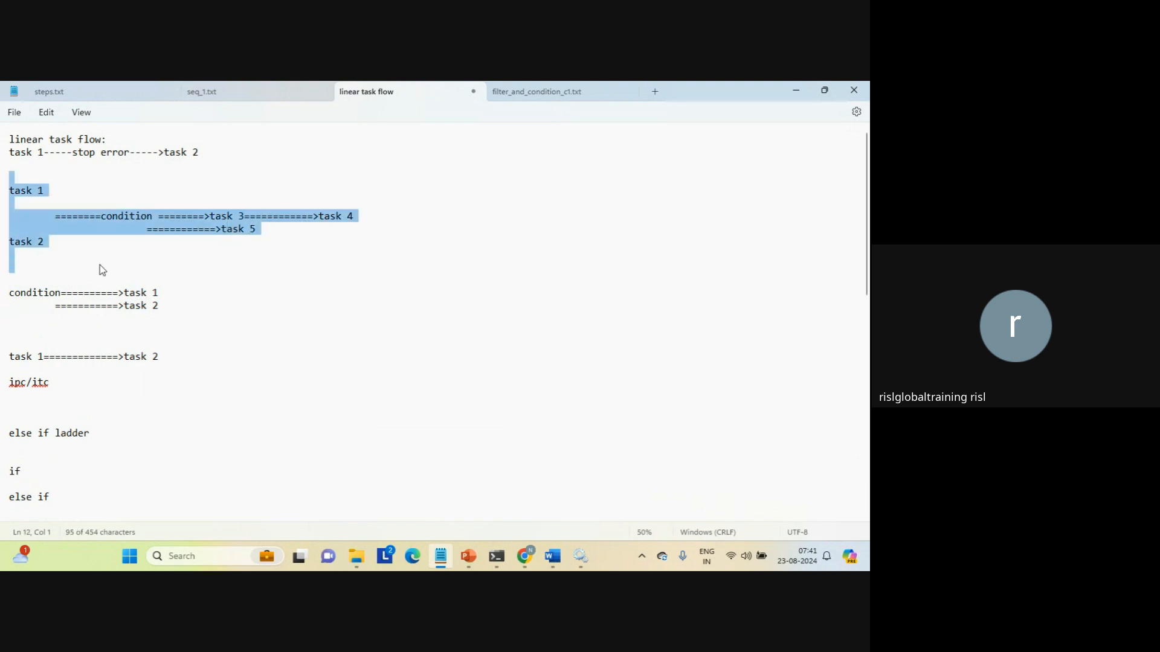
double_click(133, 215)
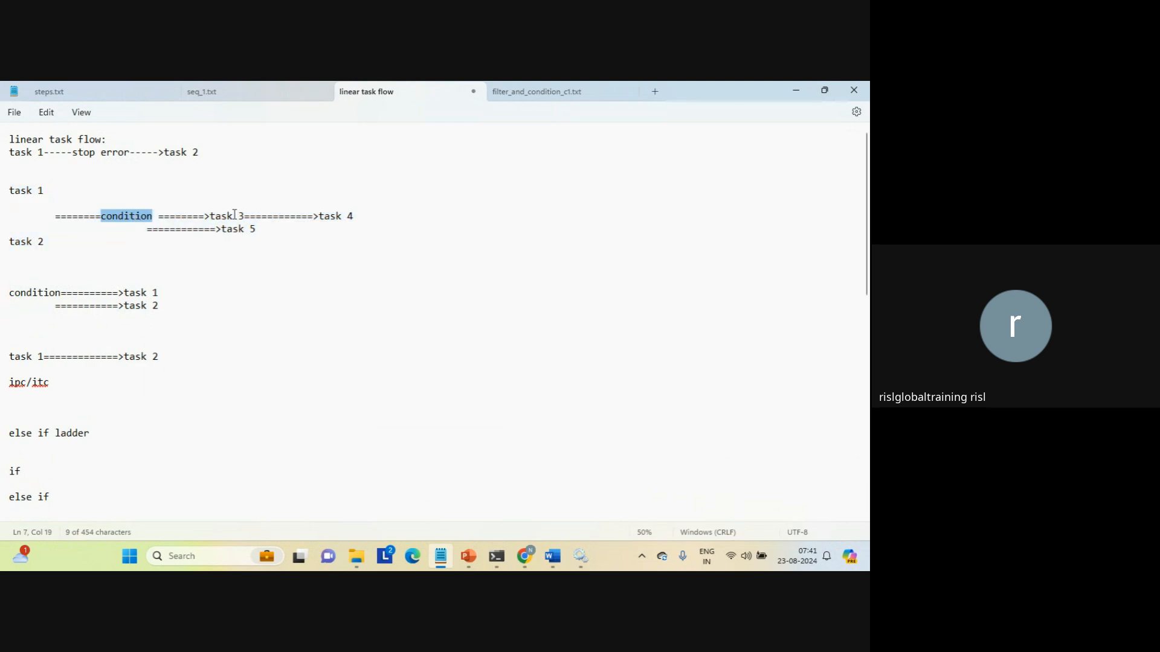
triple_click(133, 221)
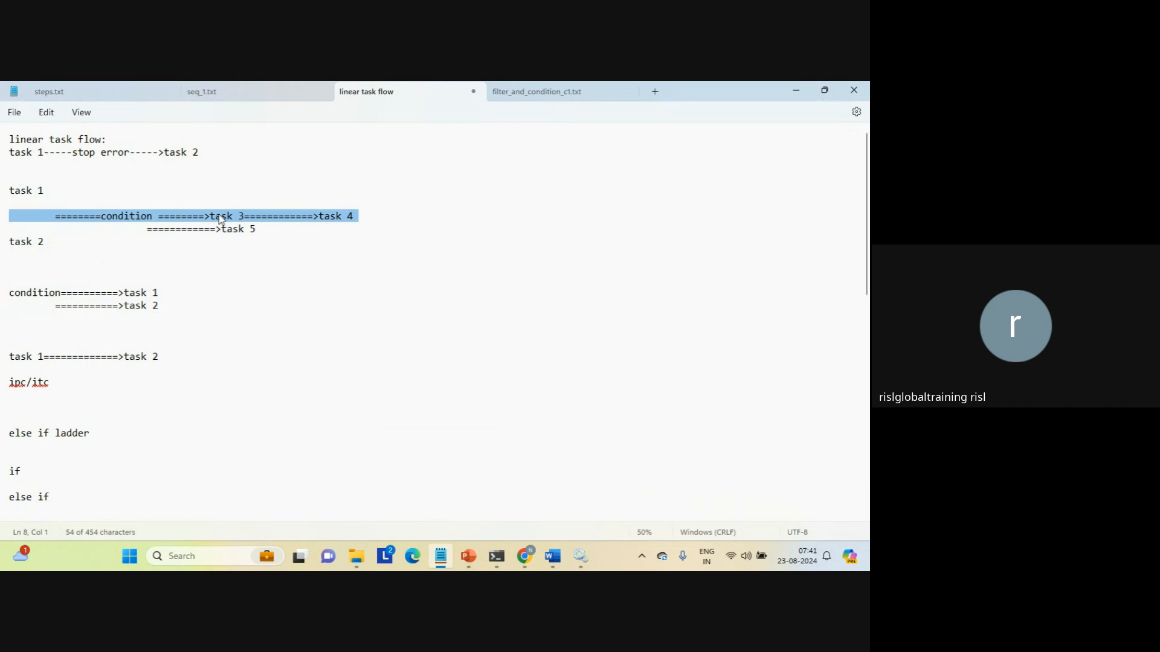
triple_click(233, 231)
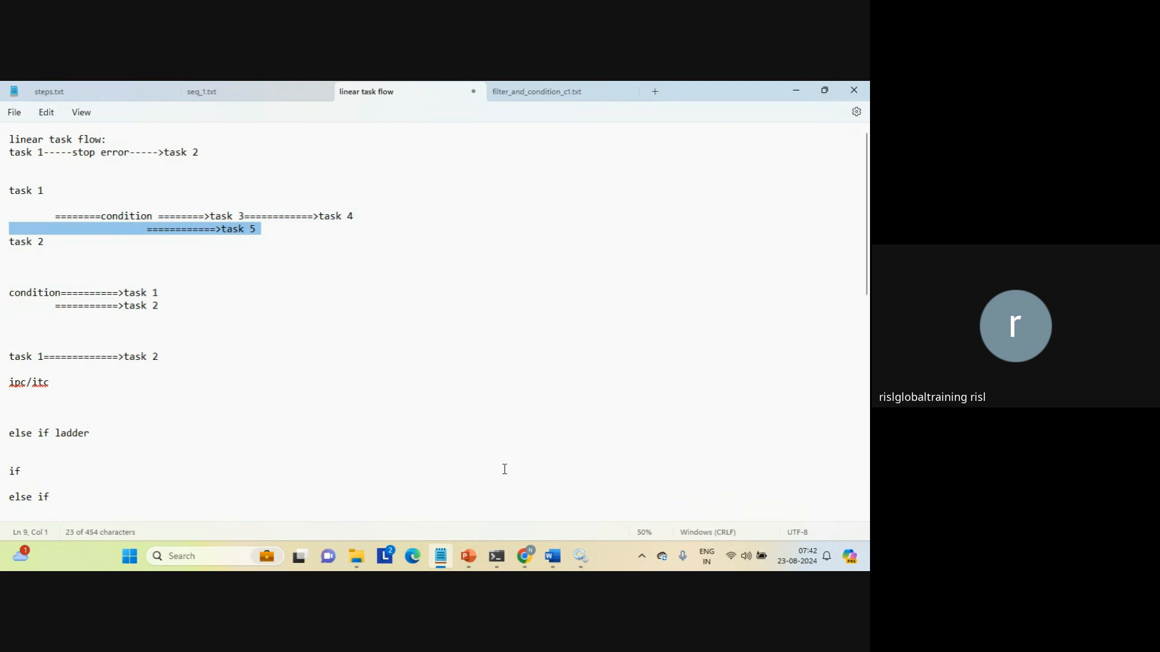
click(524, 557)
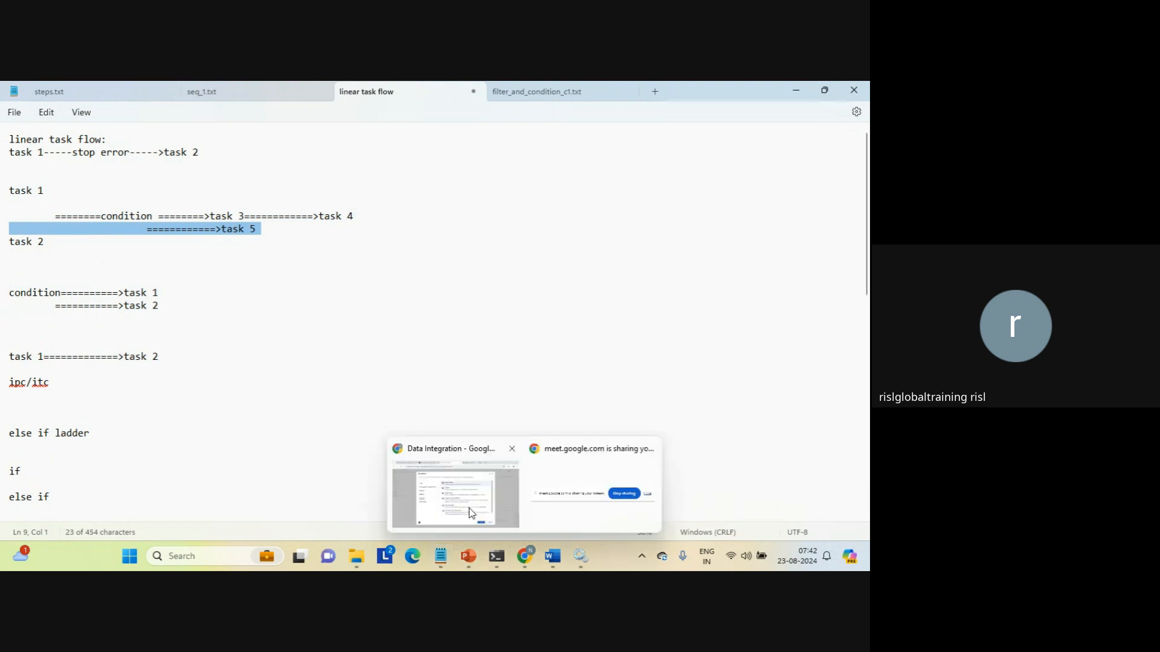
Bring the Data Integration New Asset dialog back and dismiss the Secure Agent notification.
click(471, 514)
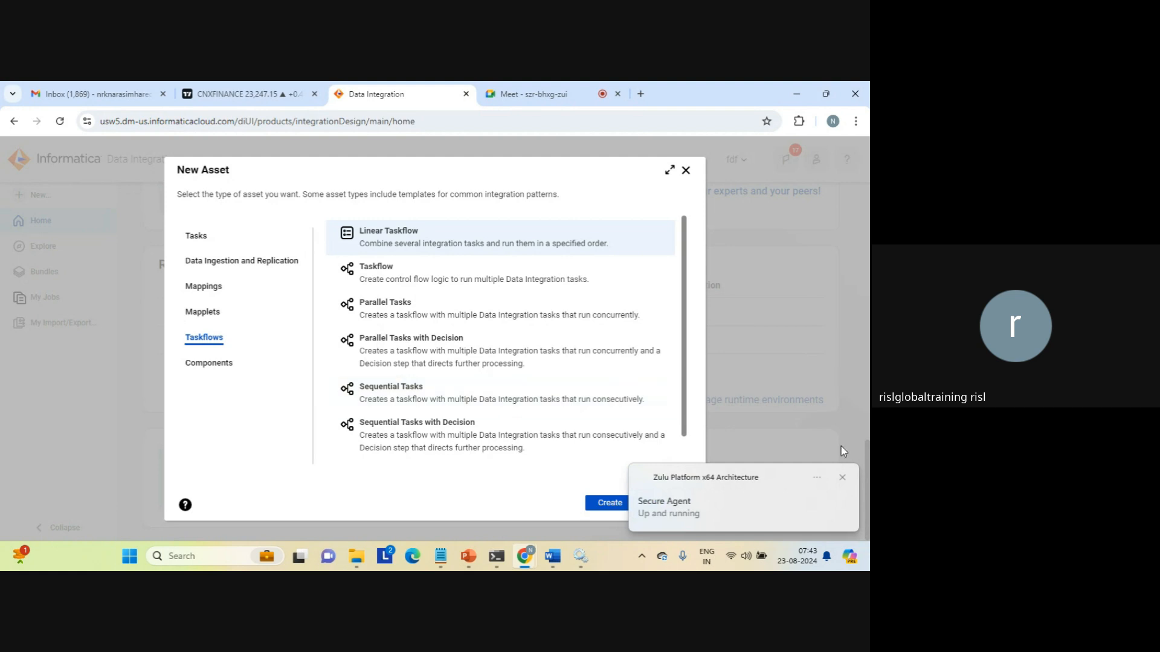
click(846, 483)
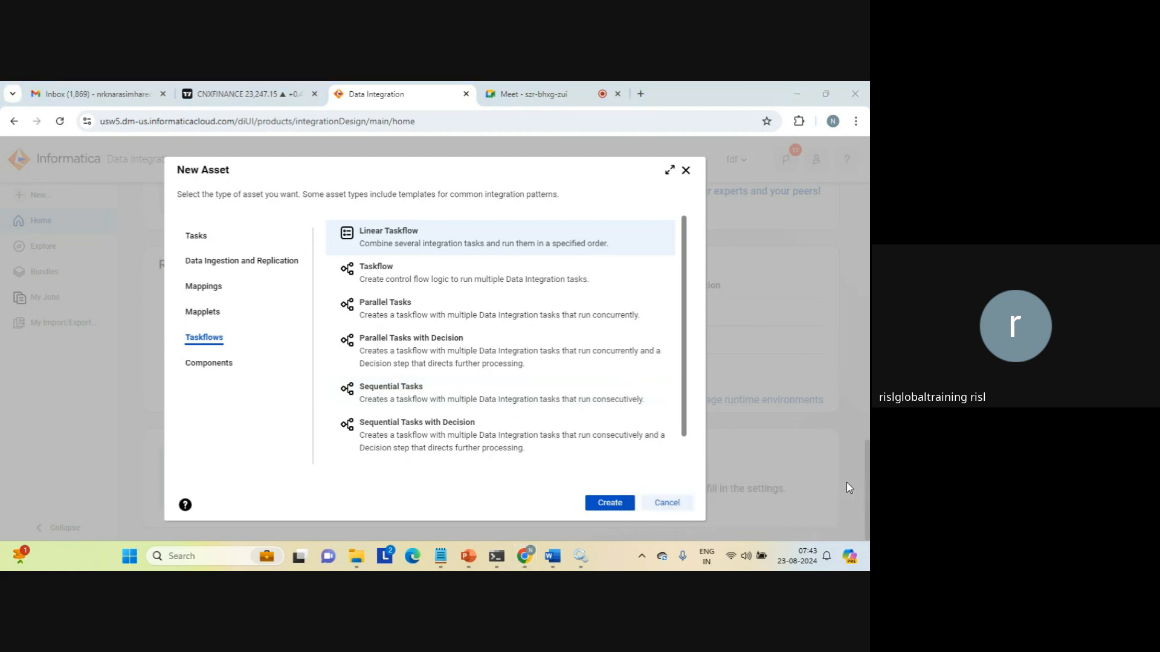
In the notes, add a line routing '=============>decision==============>task 3' under the condition line.
click(441, 557)
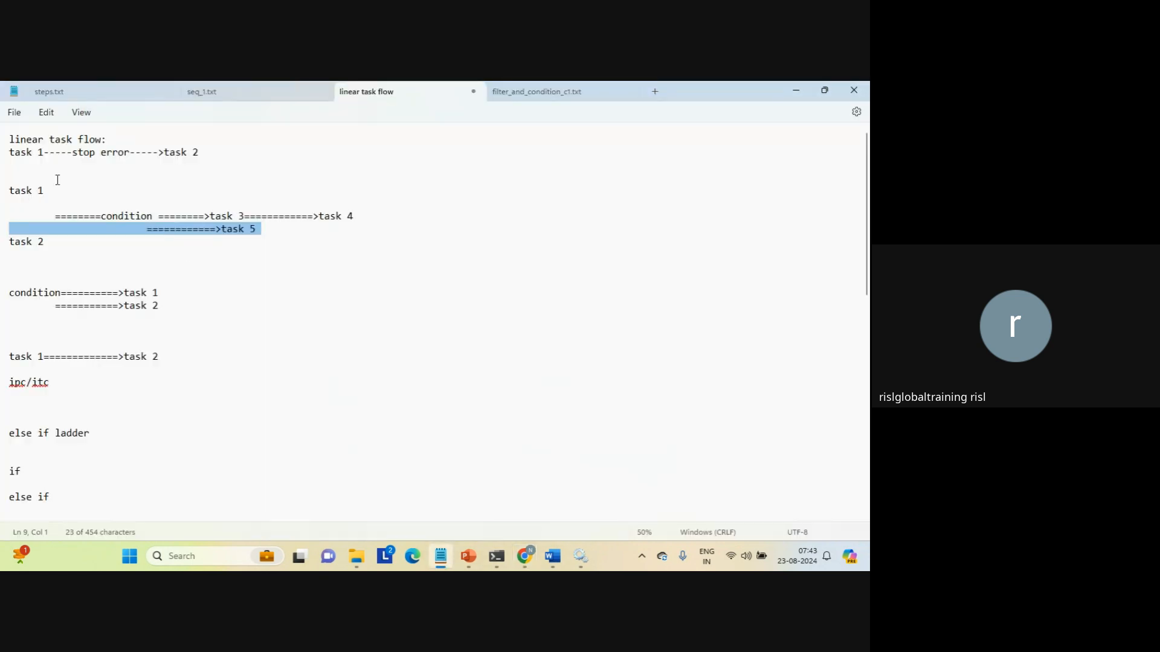
drag(63, 280, 54, 181)
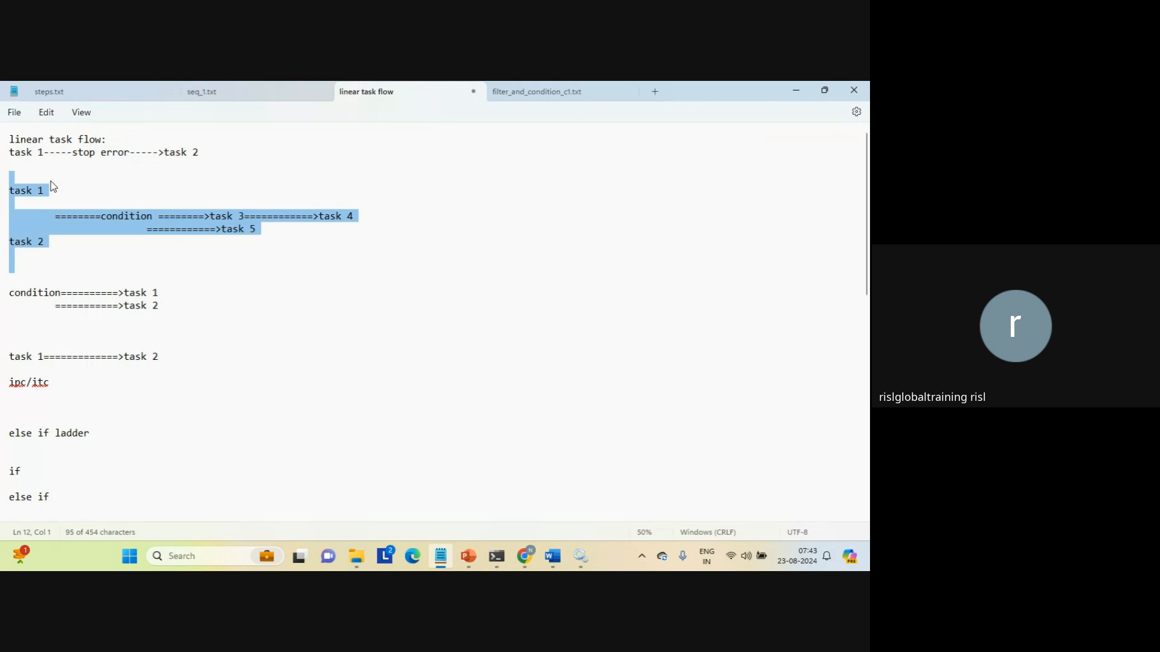
click(171, 296)
key(Return)
key(Return)
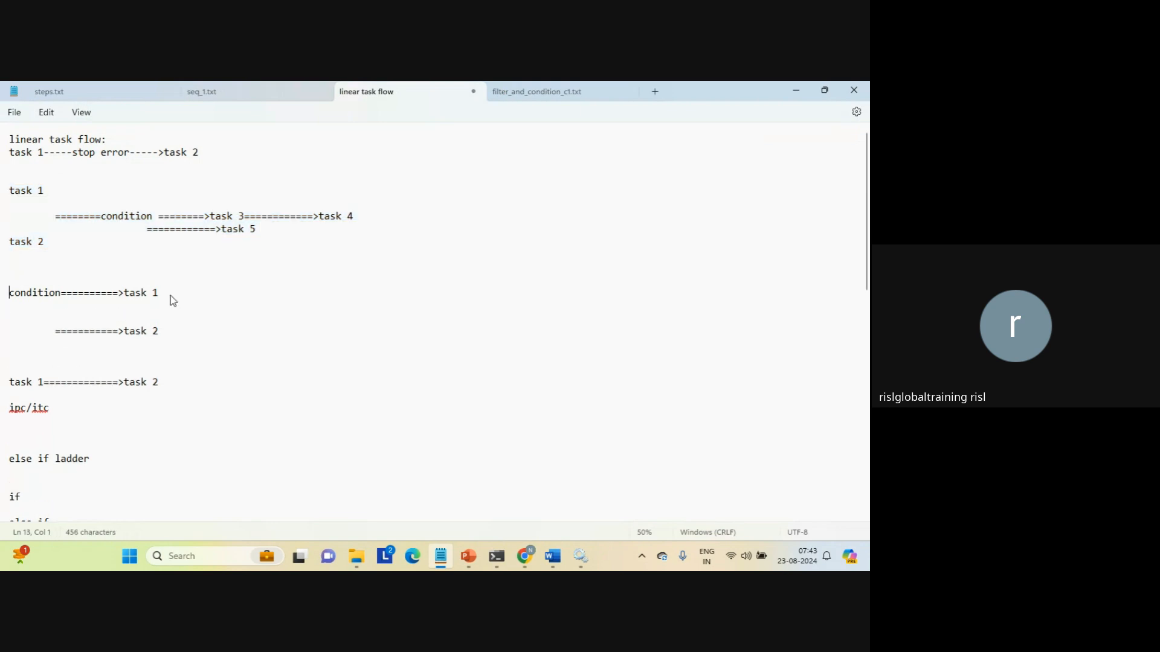
key(Down)
key(Left)
key(Down)
key(Down)
key(Down)
key(Down)
key(Down)
key(Down)
key(Down)
text(==========)
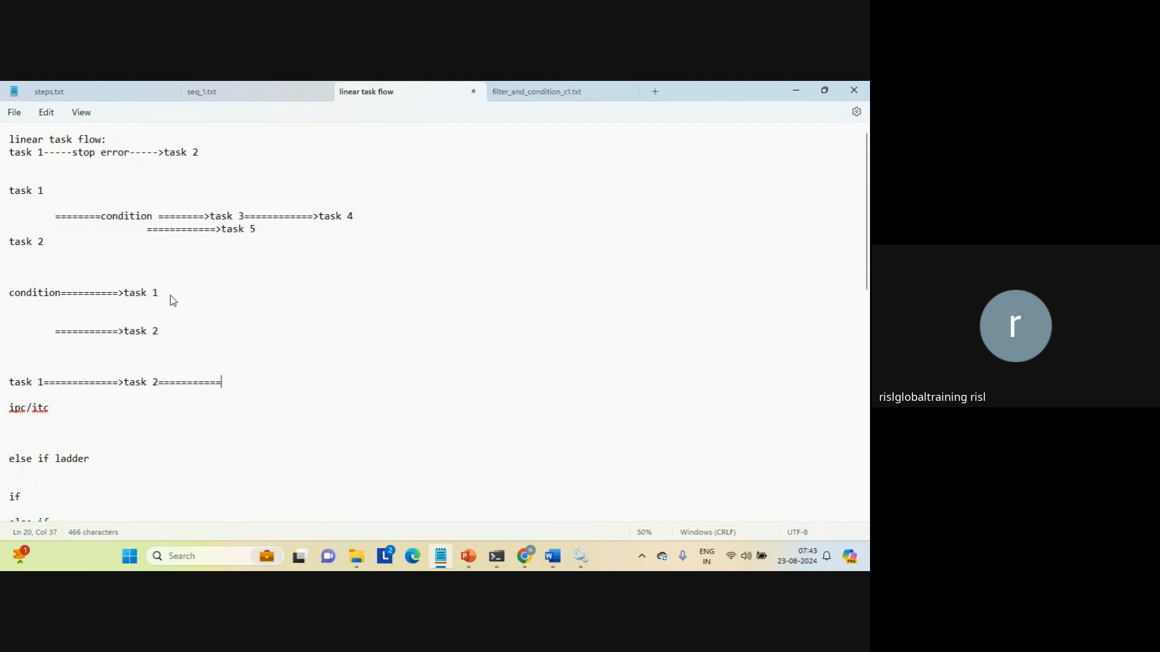
text(===>dec)
text(ision)
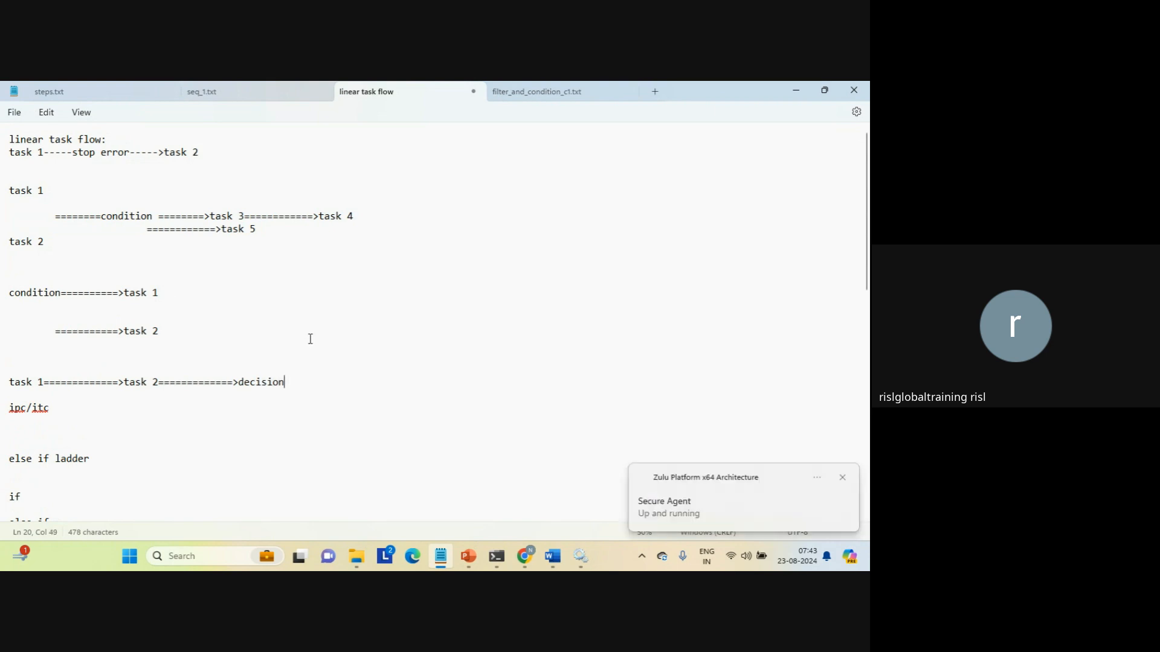
text(==============>task)
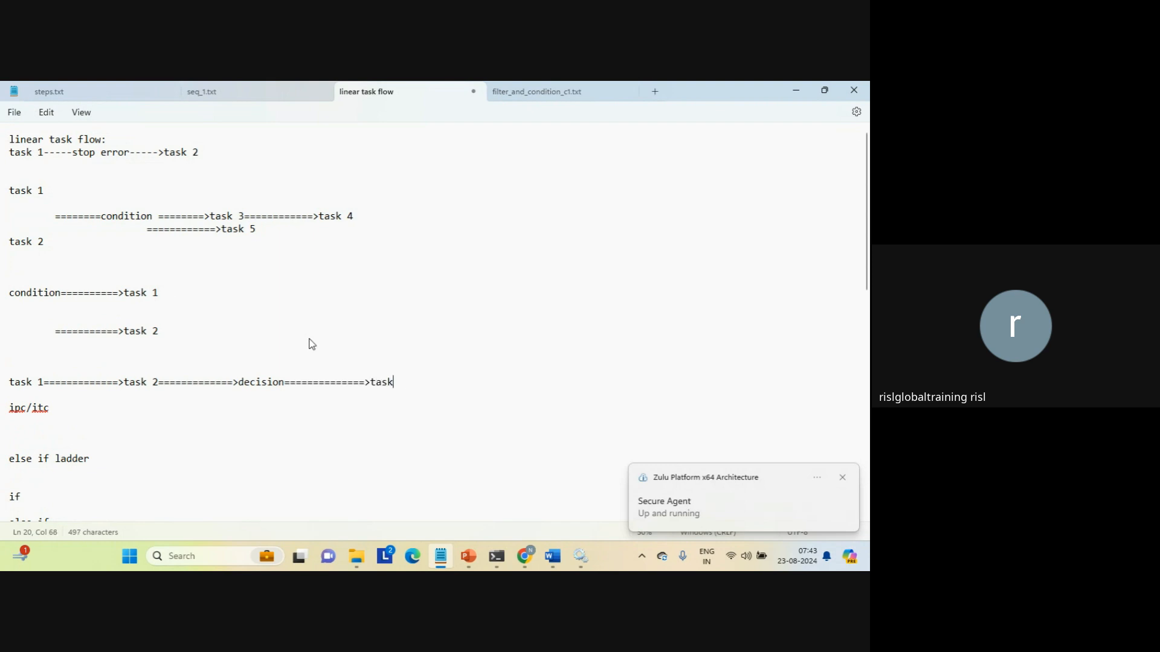
text( 3)
Add a double-indented '==============>task 4' branch under the decision and review the diagram.
key(Return)
key(Tab)
key(Tab)
key(Tab)
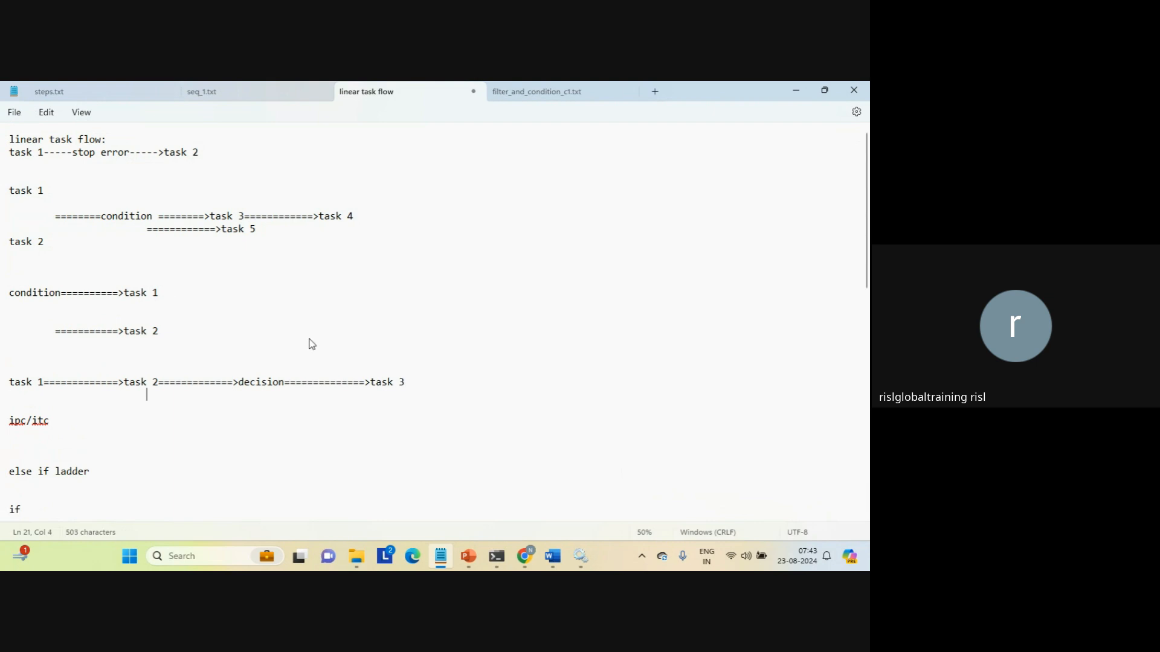
key(Tab)
key(Tab)
key(Tab)
text(==============>)
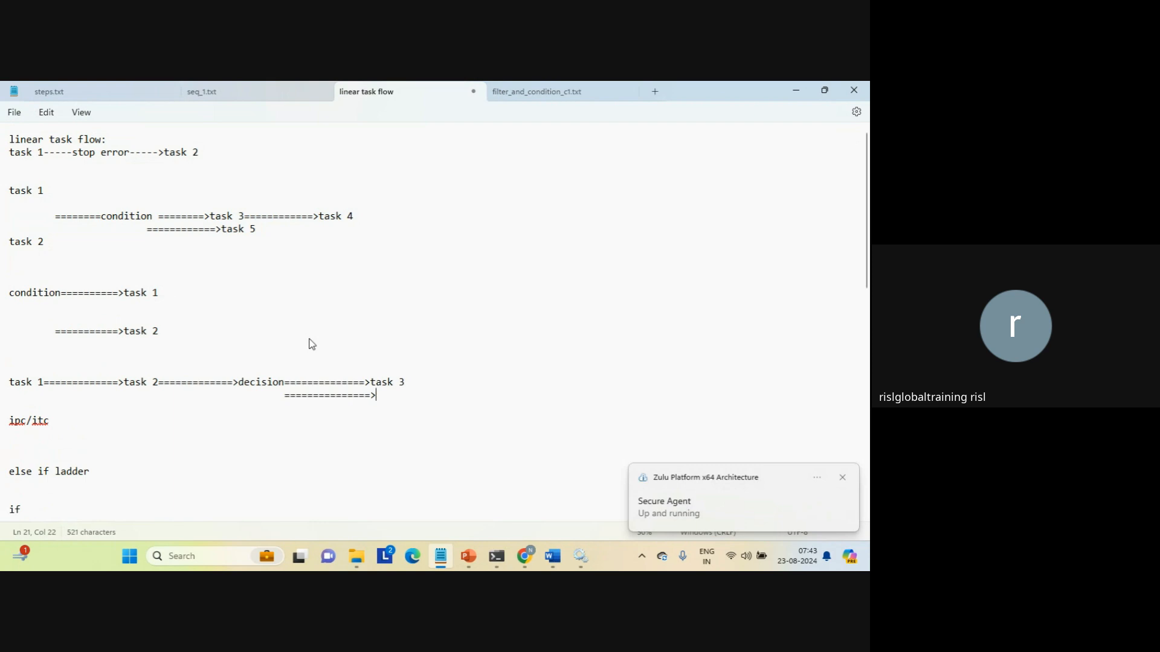
text(task 4)
key(Return)
key(Up)
key(Return)
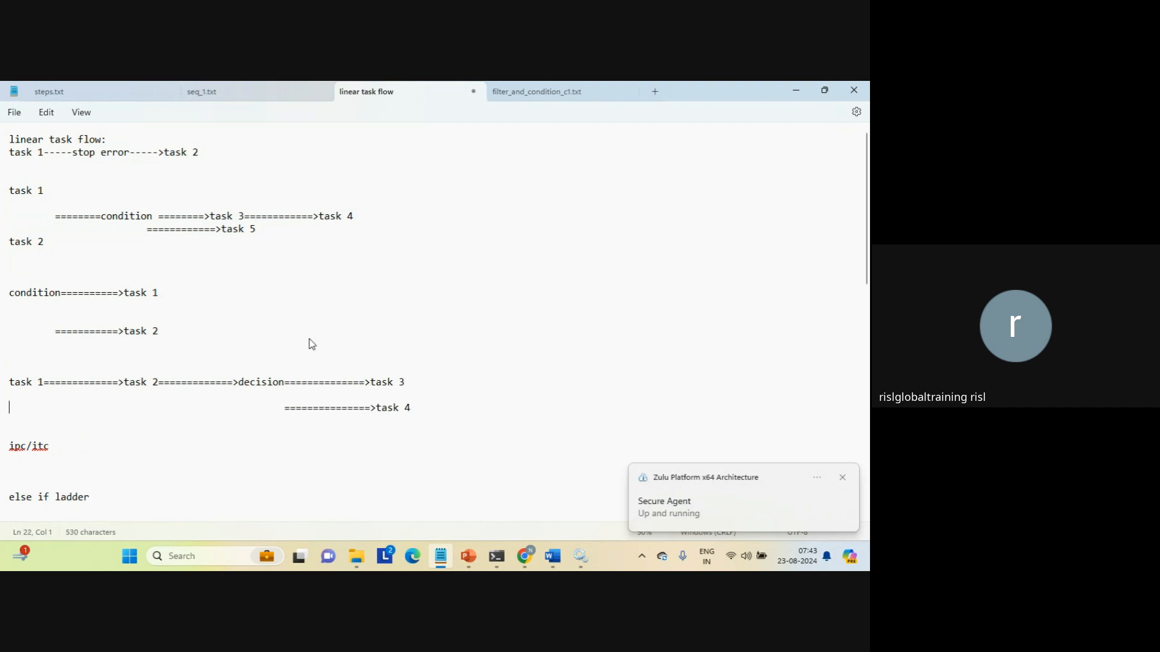
key(shift+Up)
key(shift+Up)
key(shift+Up)
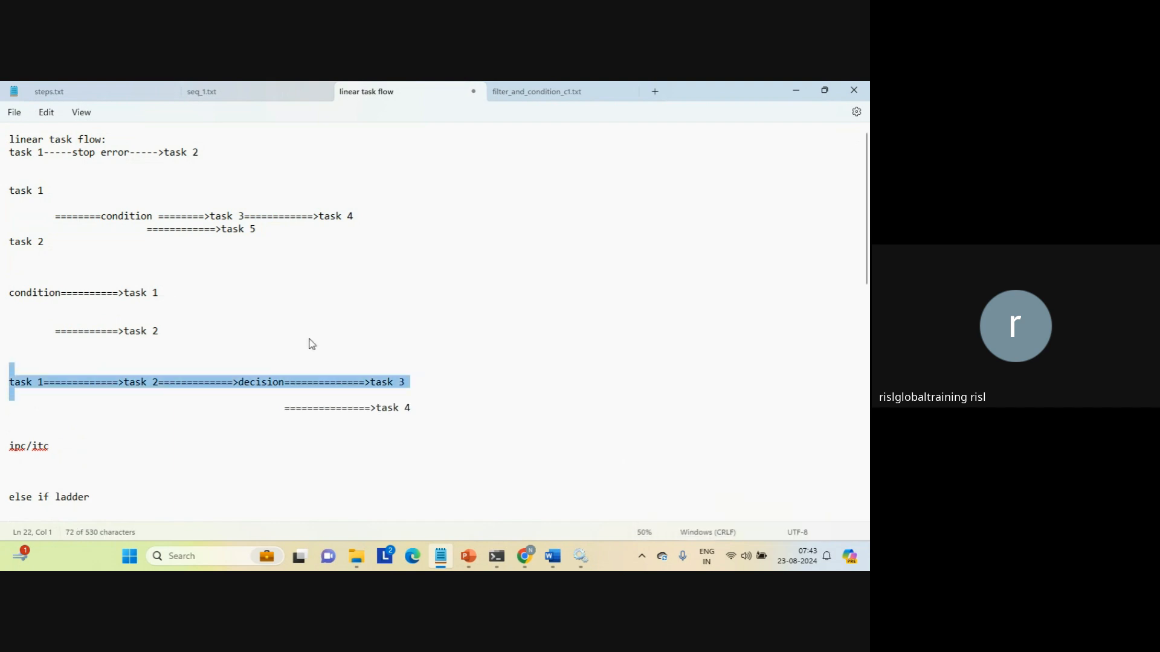
key(shift+Down)
key(shift+Down)
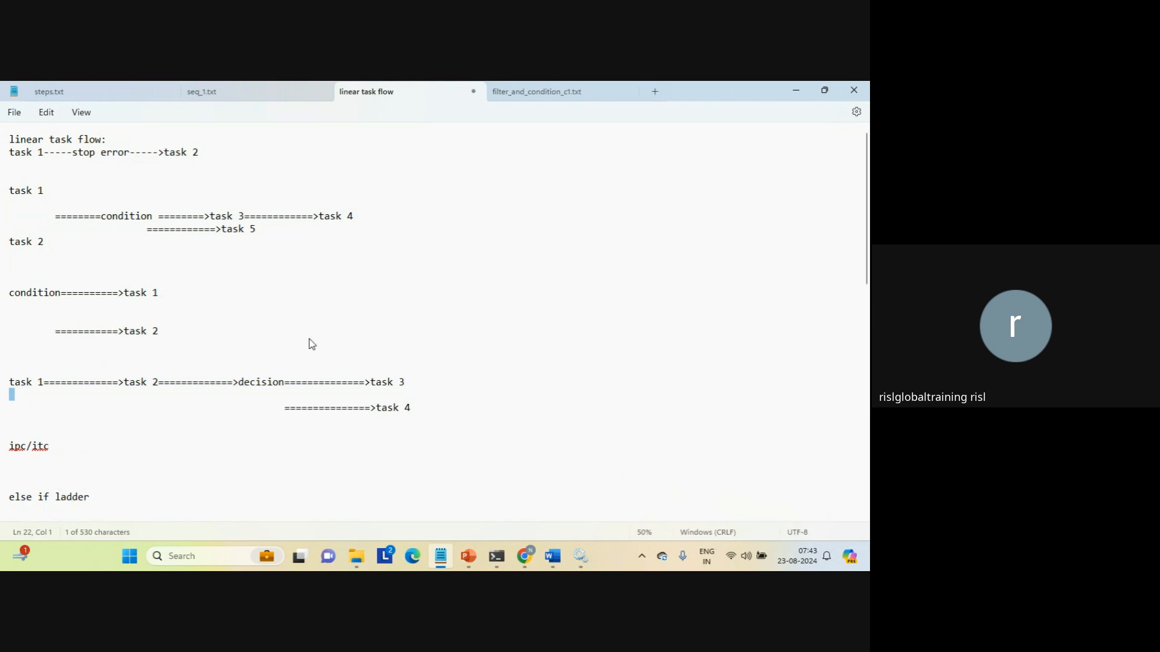
double_click(259, 385)
drag(219, 359, 245, 439)
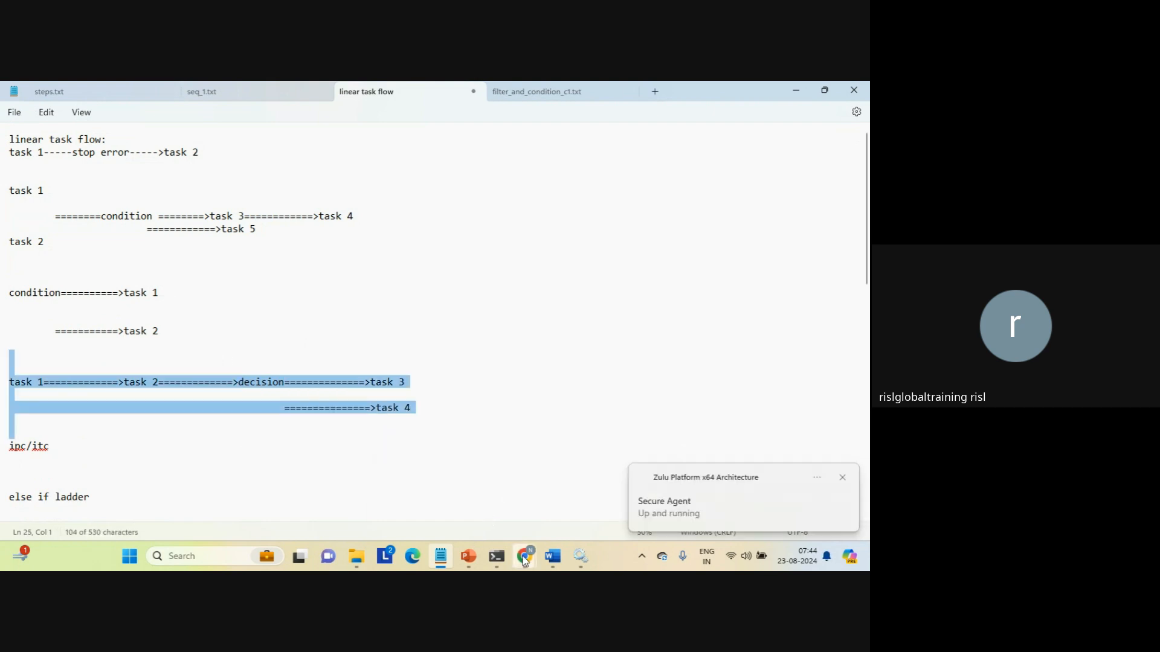
mouse_move(524, 556)
click(456, 492)
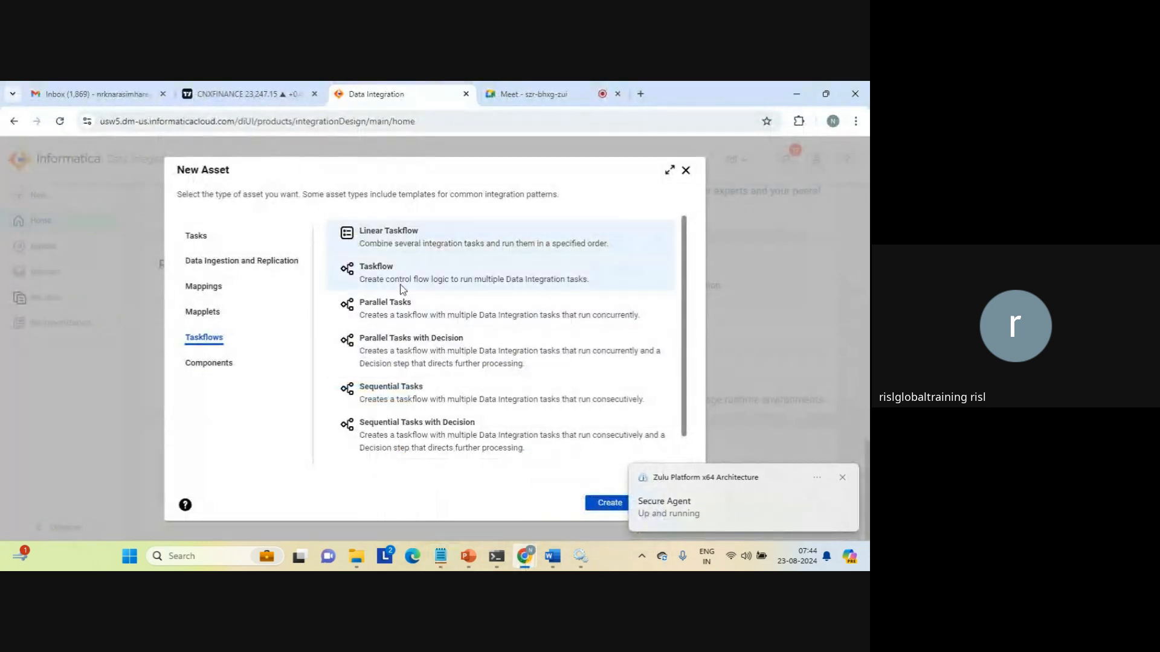
Pick Linear Taskflow in the New Asset dialog, dismiss the Secure Agent toast, and create it.
click(373, 270)
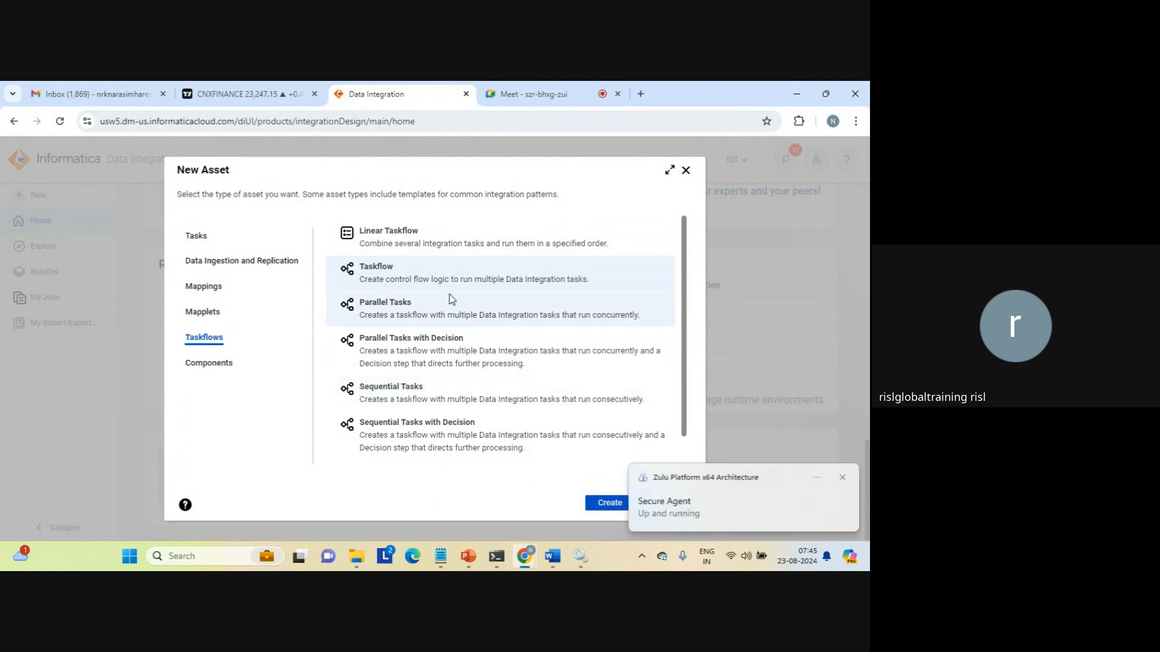
click(391, 232)
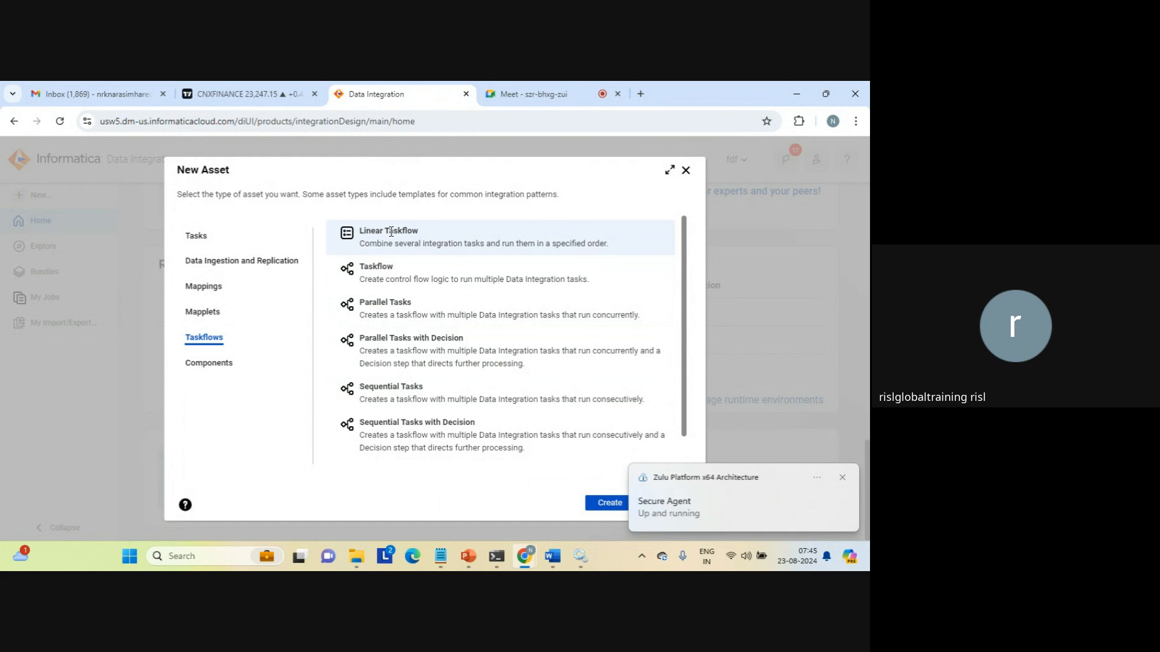
click(842, 477)
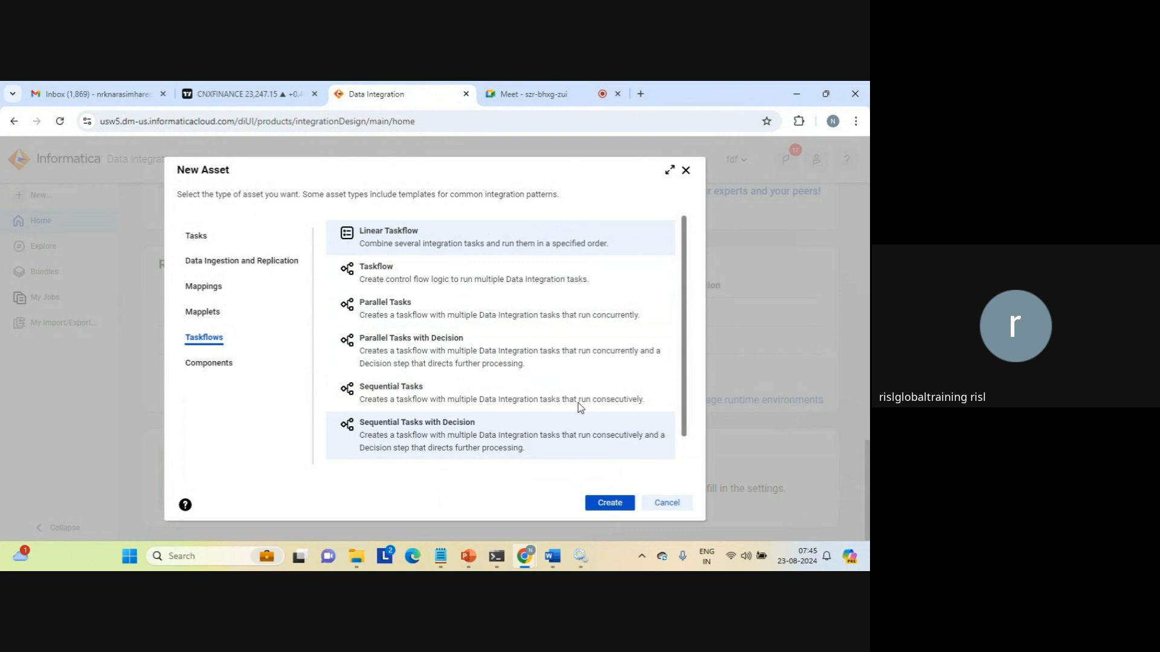
click(604, 503)
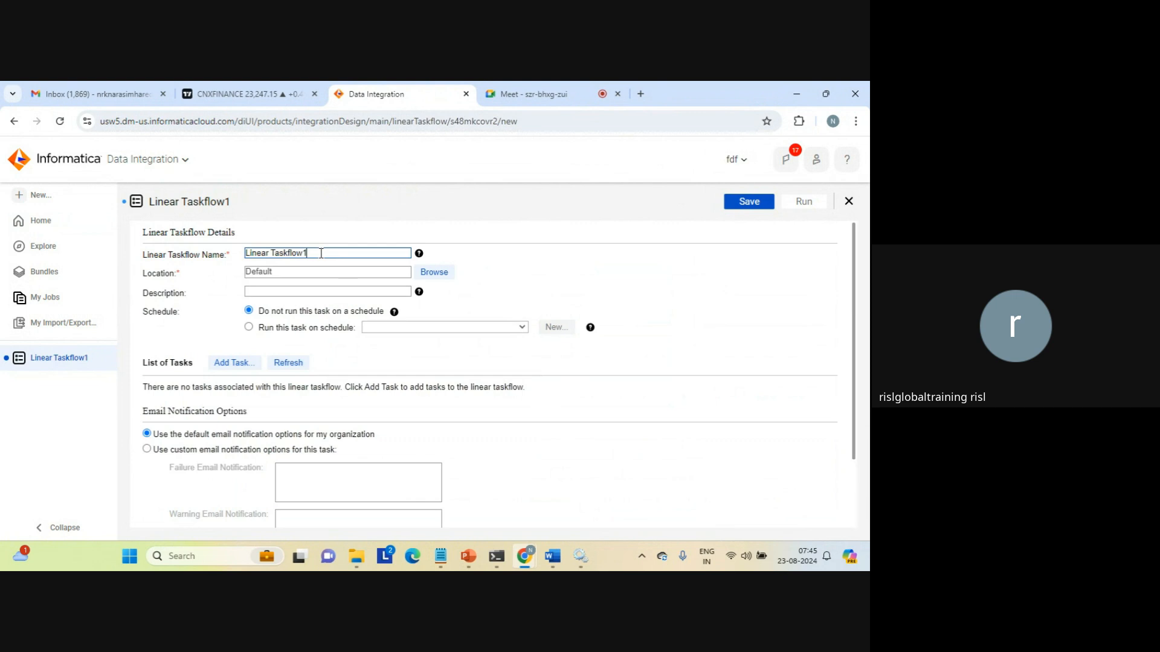
Rename the taskflow to Linear Taskflow_orderly_execution and paste that name into Description.
key(BackSpace)
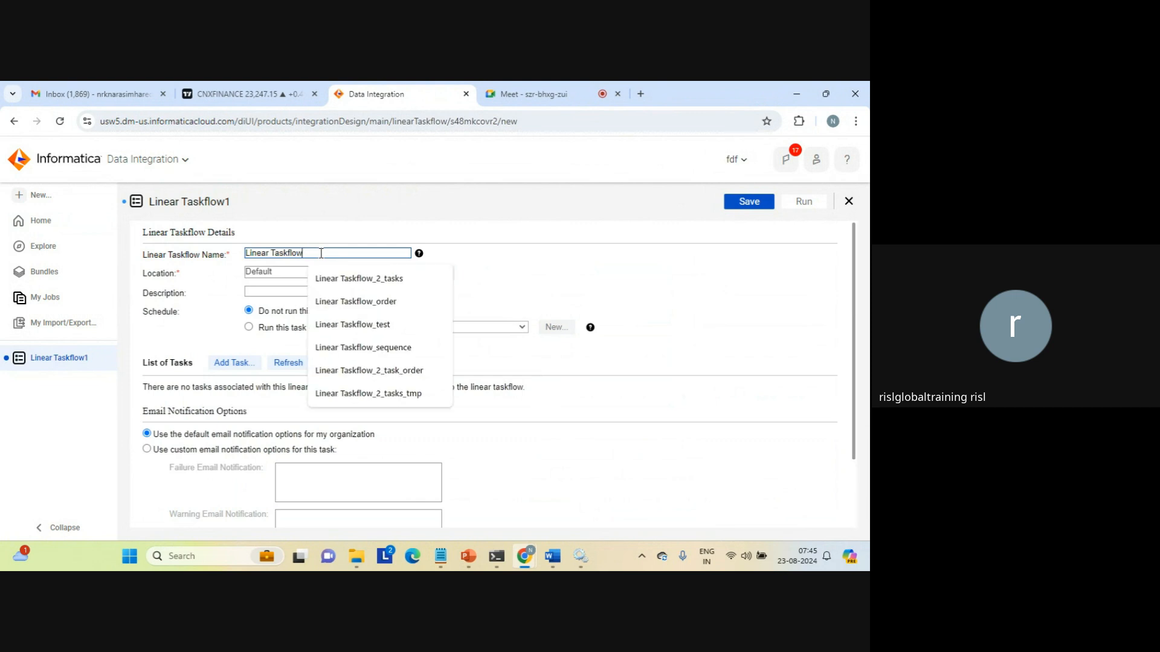
text(_ord)
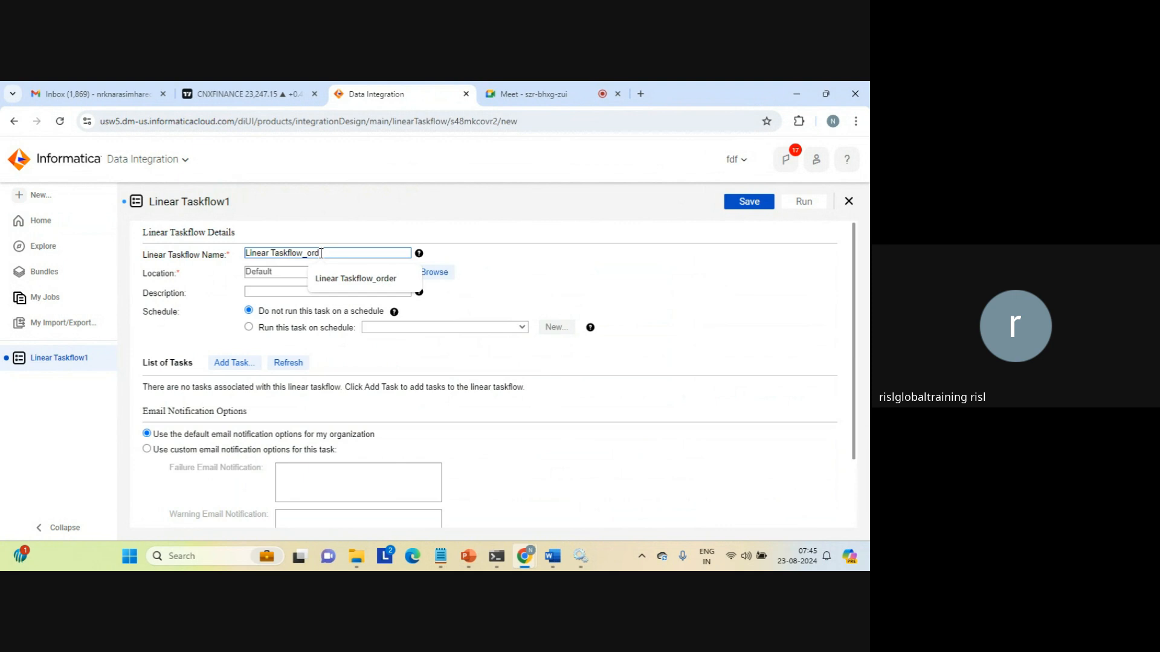
text(er)
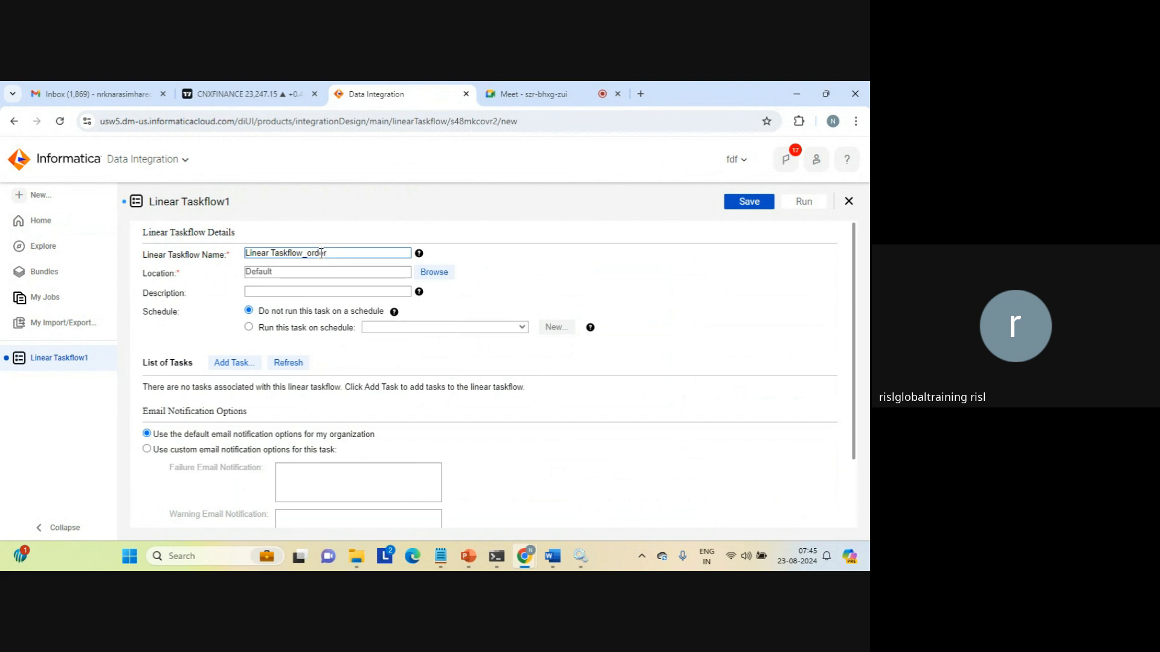
text(ly_execution)
triple_click(303, 253)
key(ctrl+c)
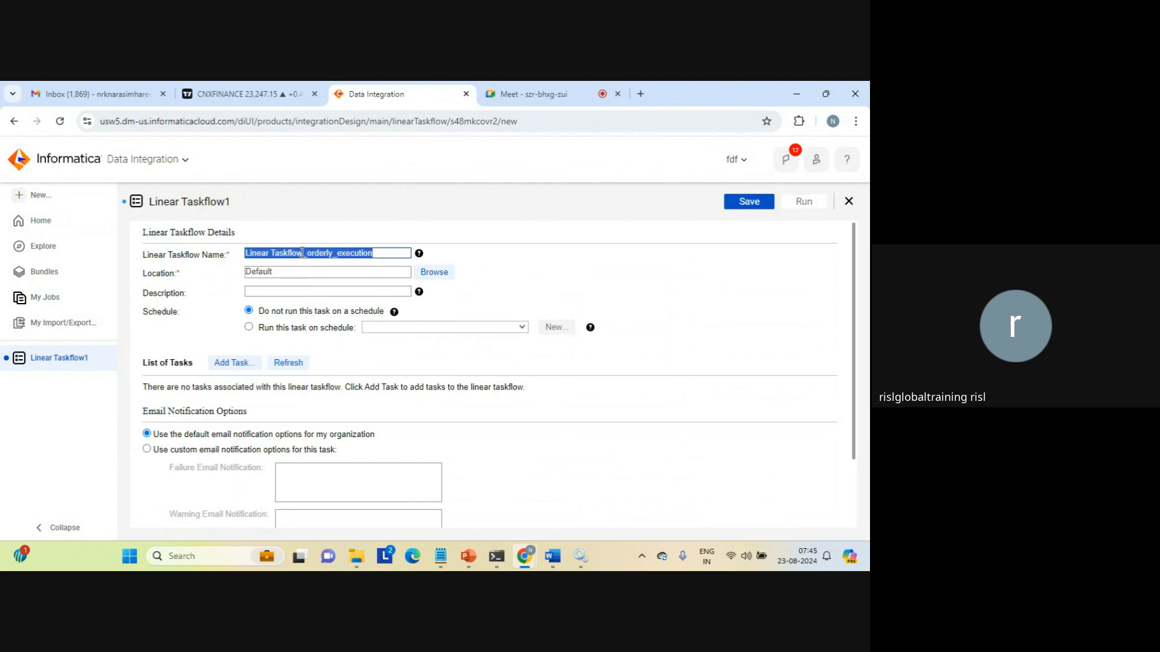
click(270, 289)
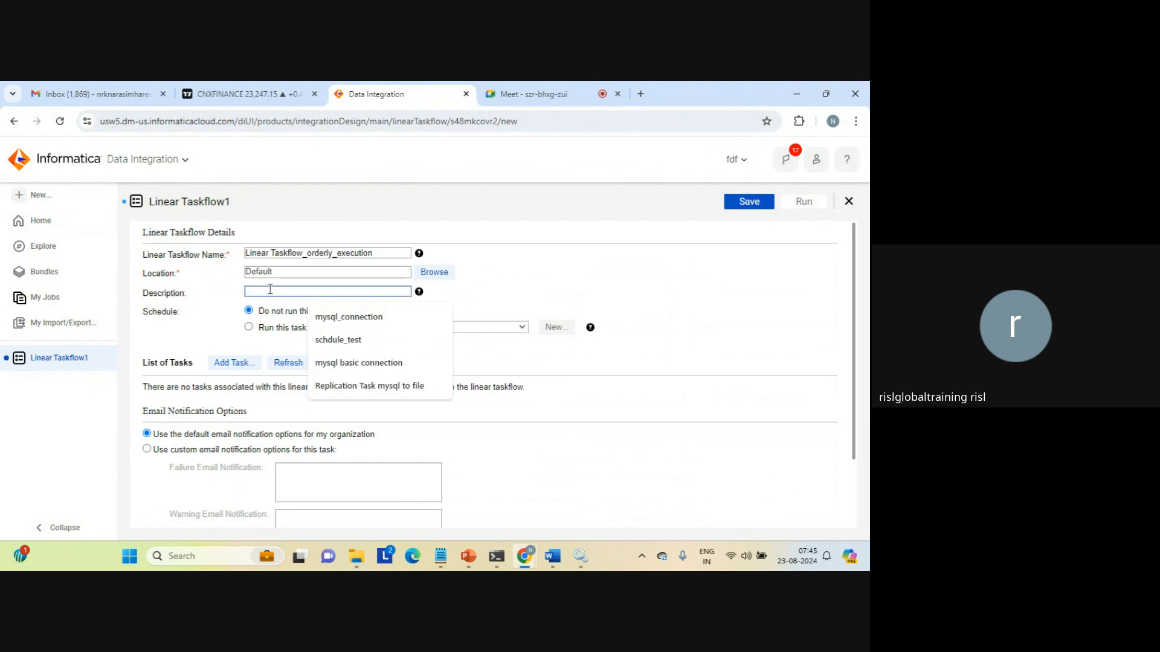
key(ctrl+v)
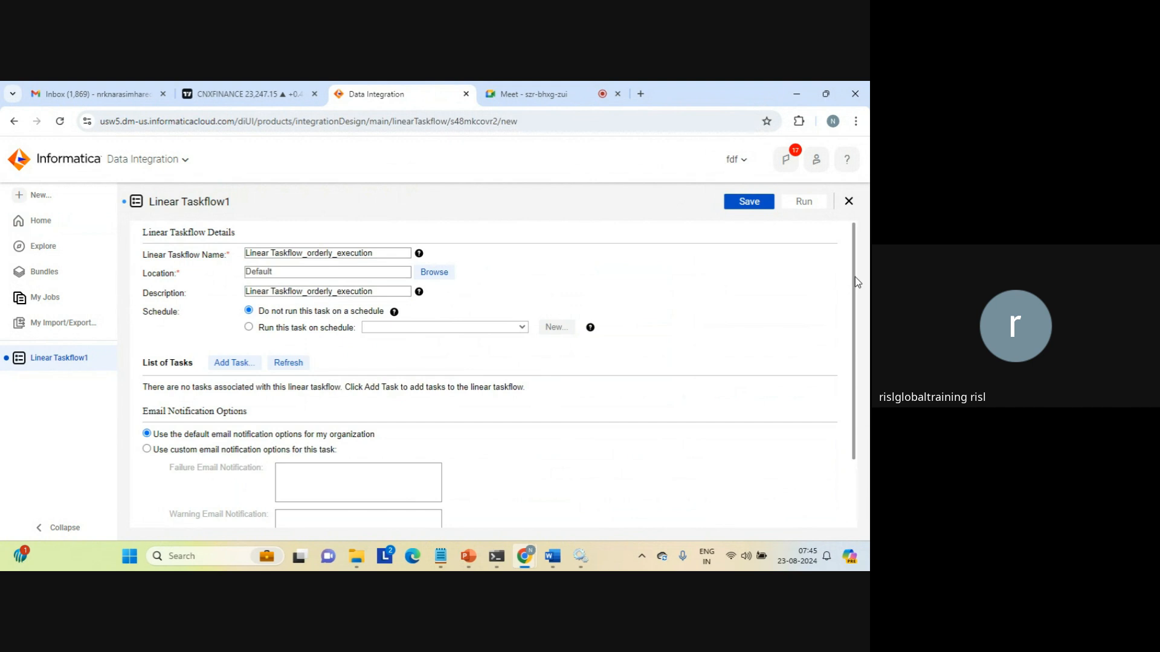
Scroll down to the task list and open the Add Task dialog.
drag(855, 277, 858, 310)
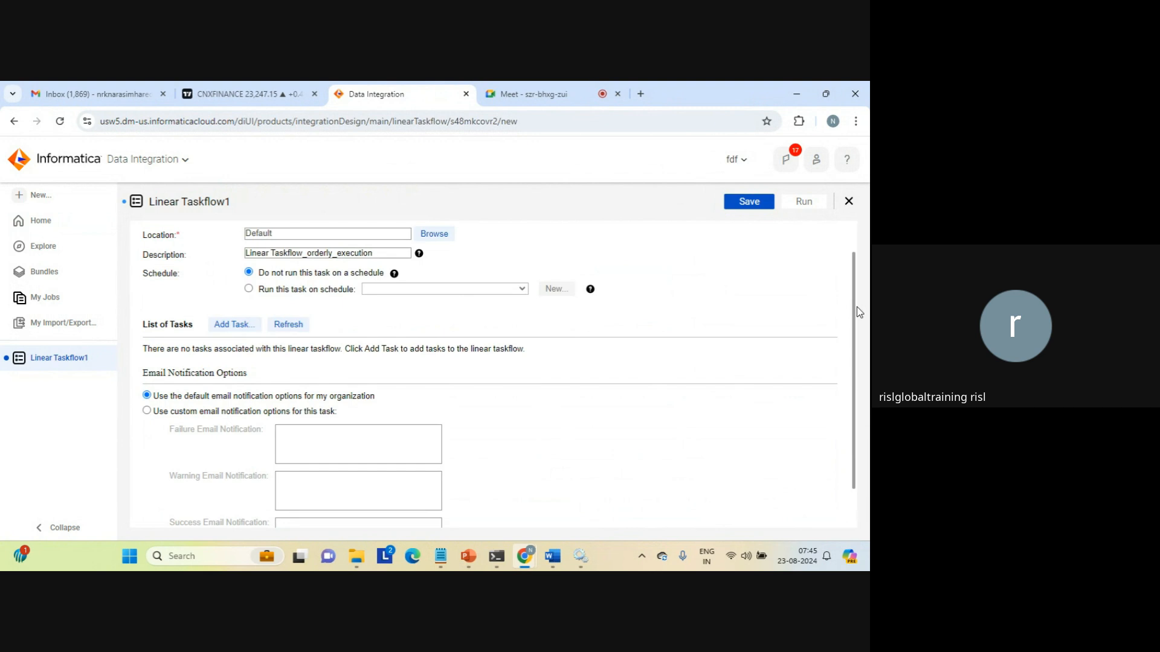
scroll(859, 312, down, 1)
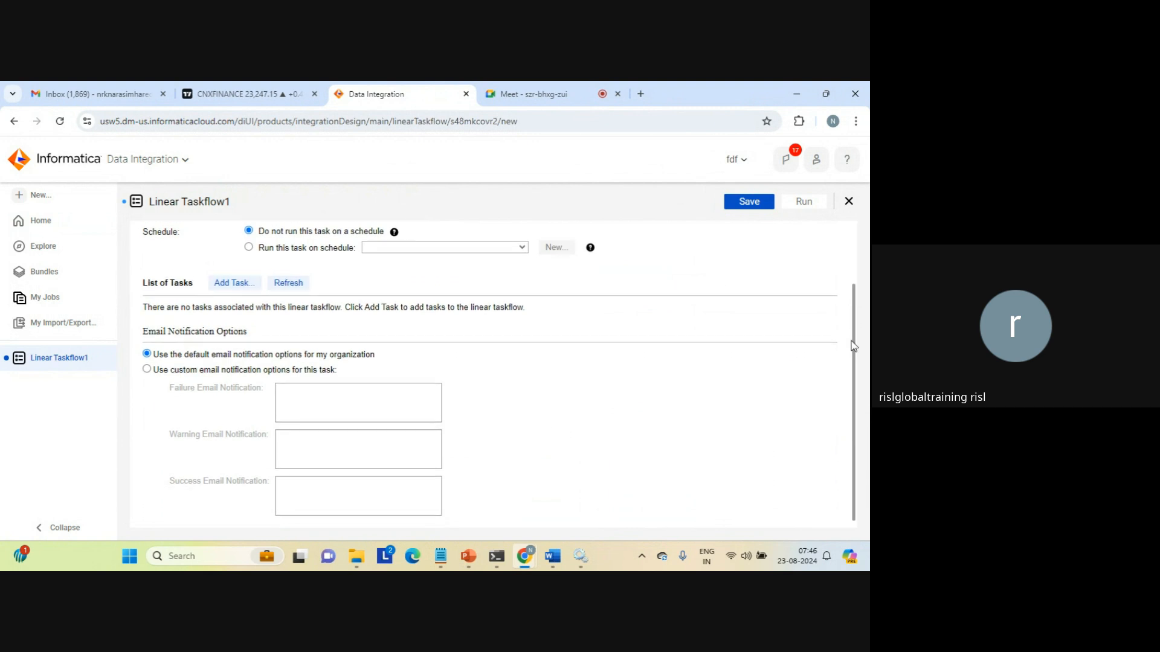
click(233, 279)
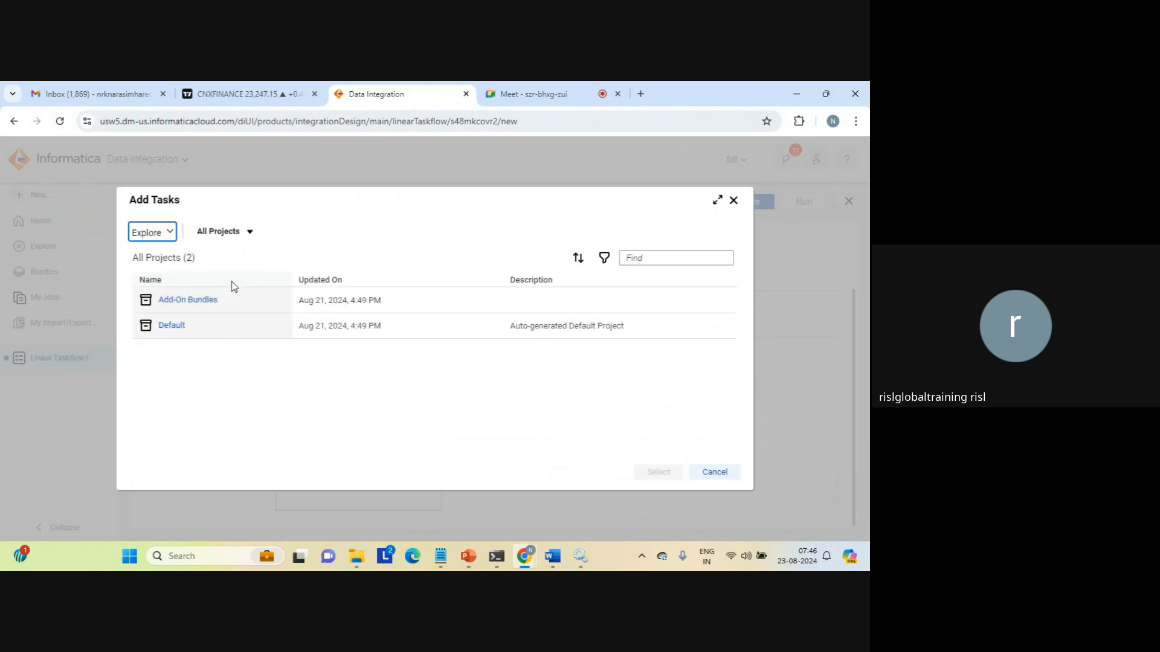
Add MappingTask_joiner from the Default project as sequence 1, leaving Stop on Error unchecked.
click(172, 326)
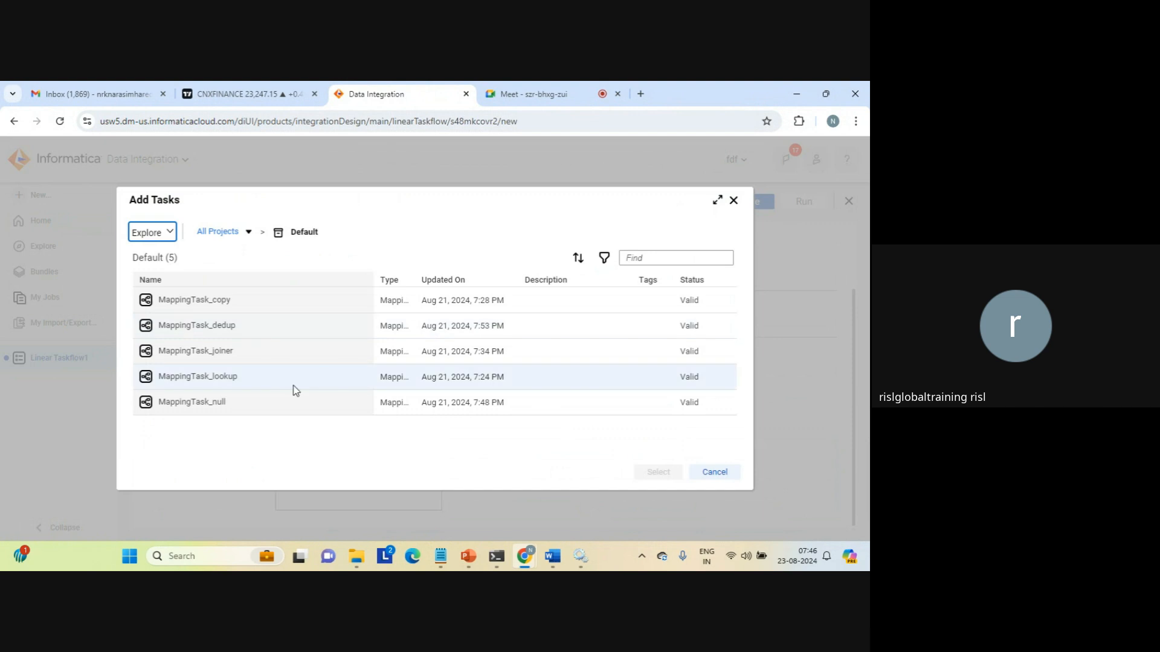
click(198, 357)
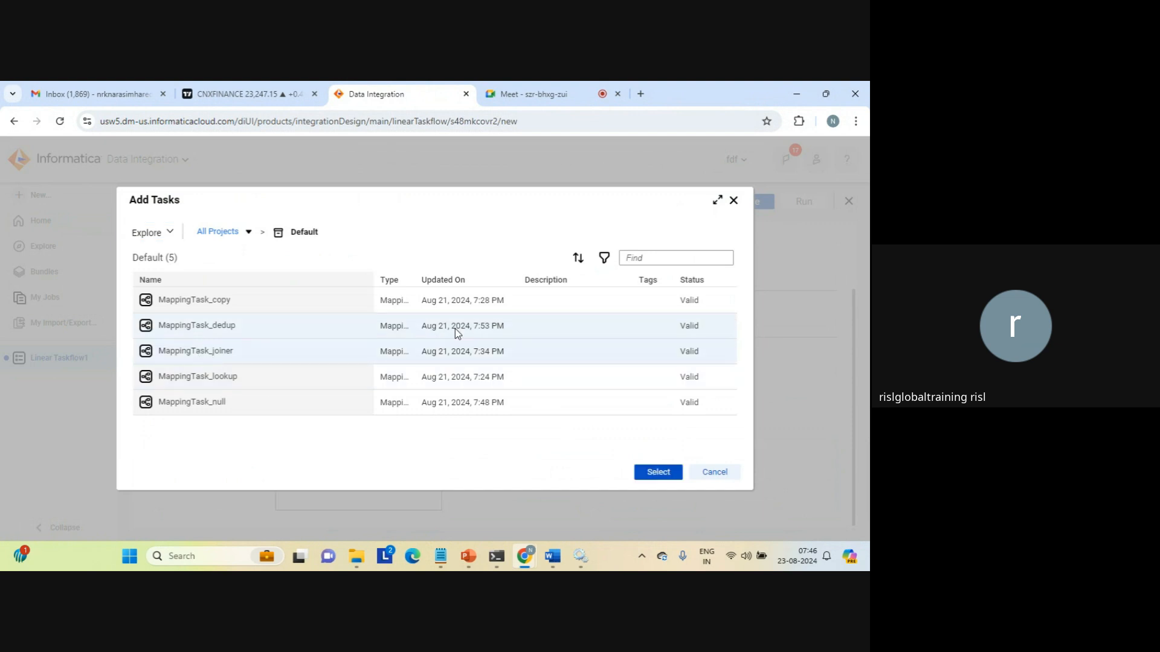
click(658, 474)
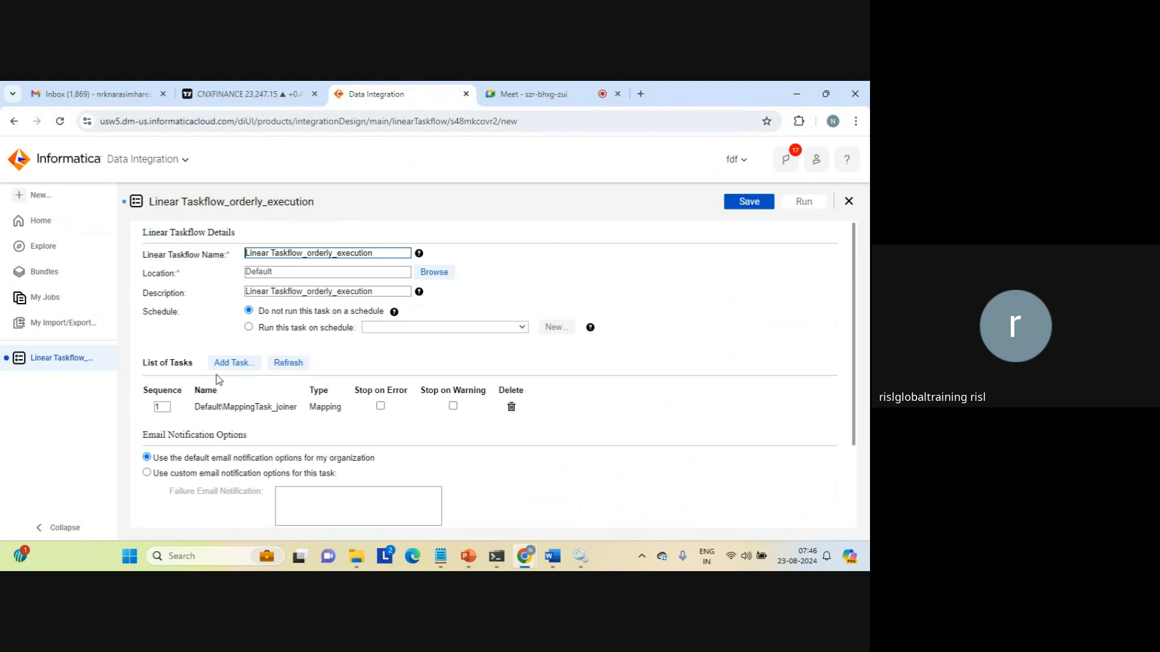
double_click(162, 406)
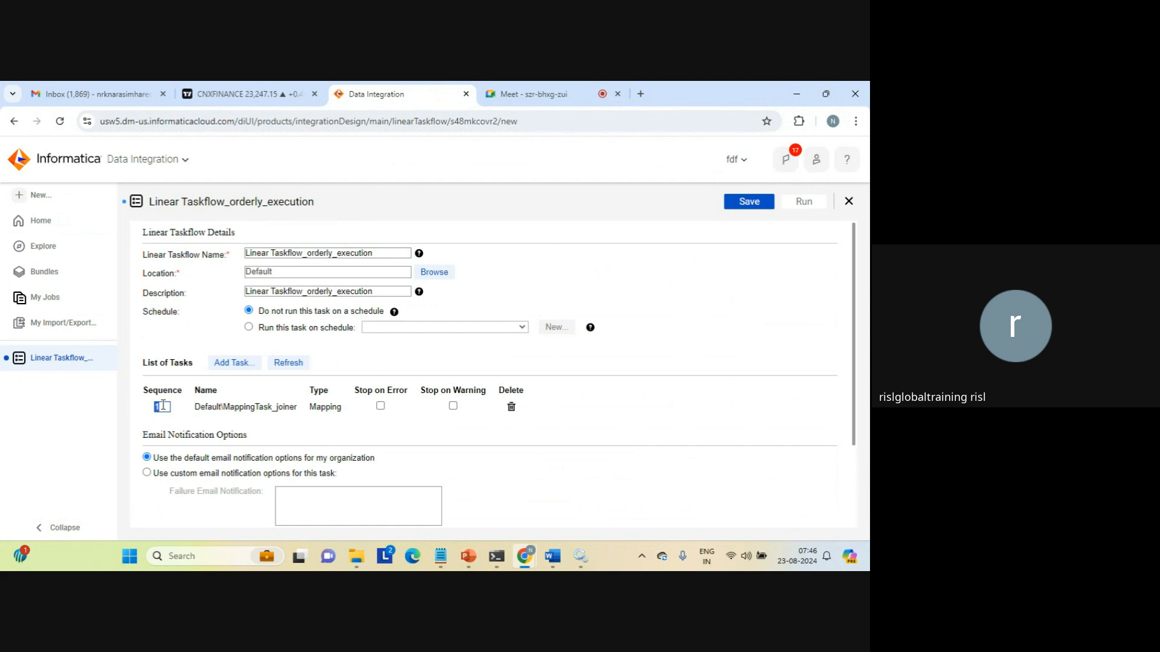
click(163, 405)
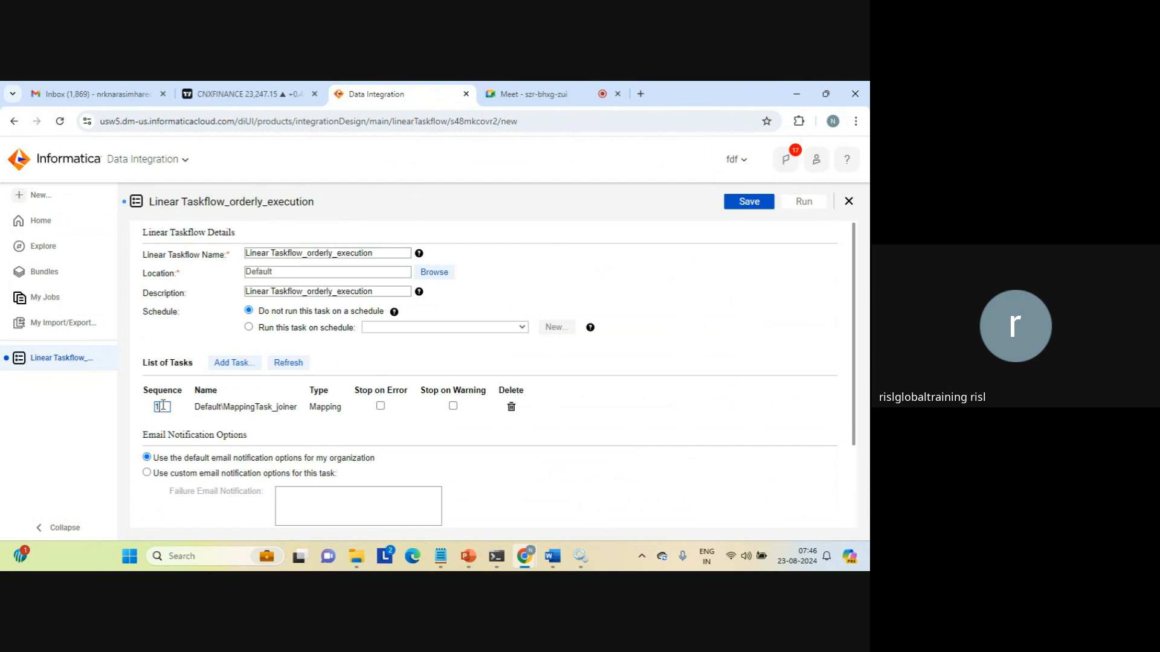
click(379, 408)
click(379, 406)
drag(854, 288, 854, 343)
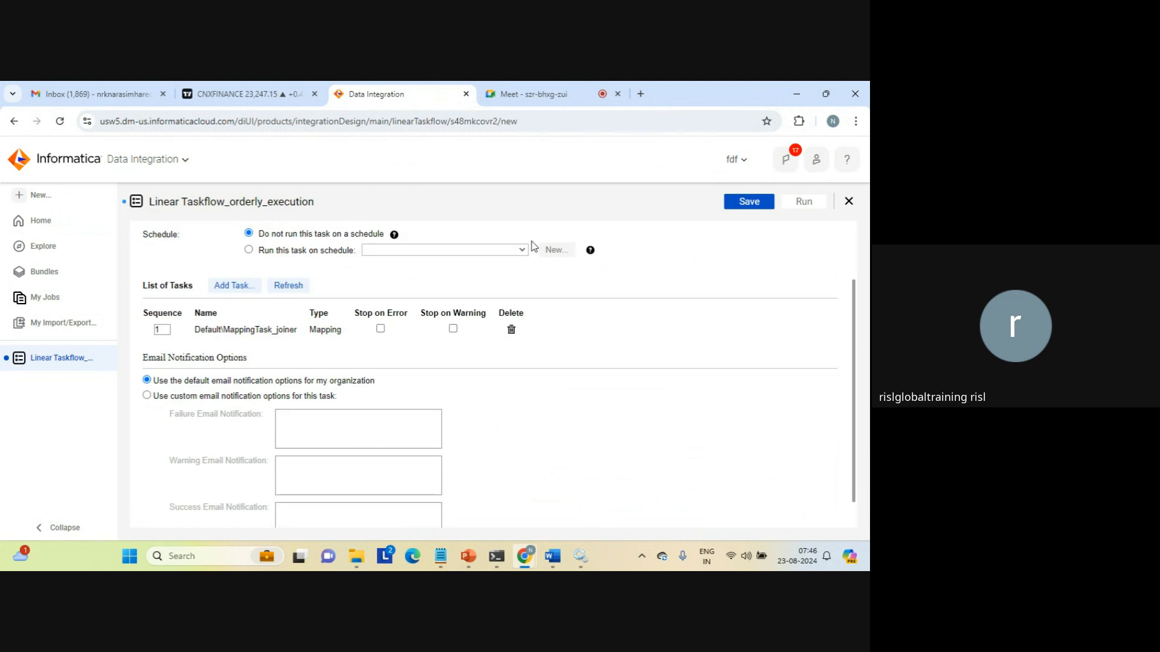
click(235, 287)
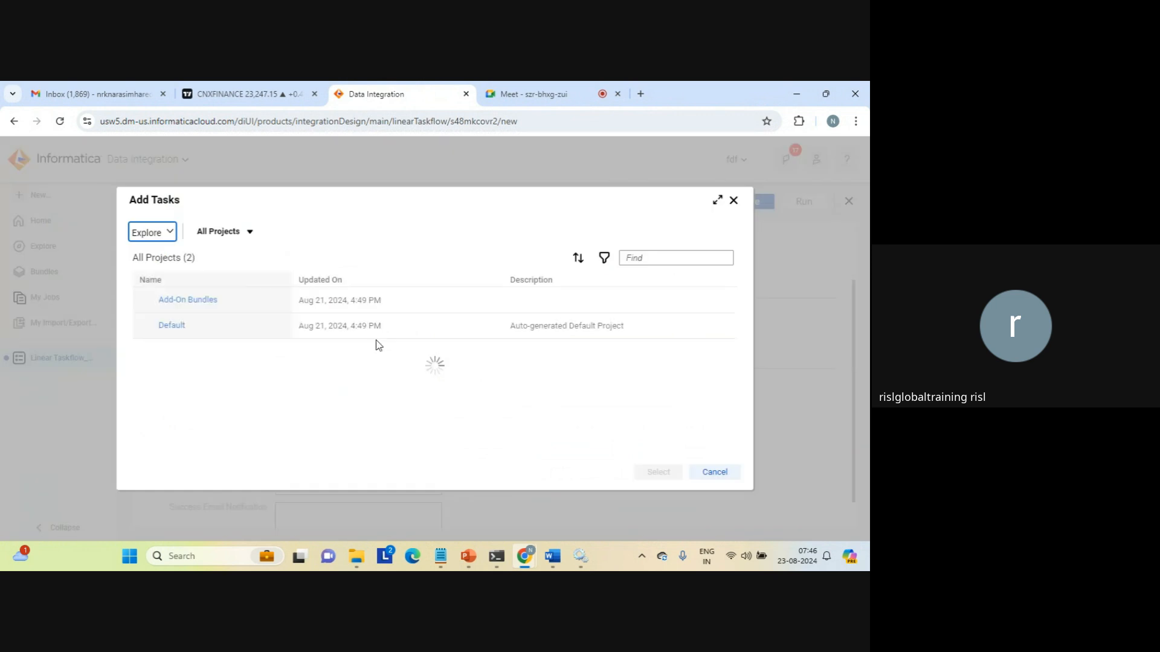
click(172, 326)
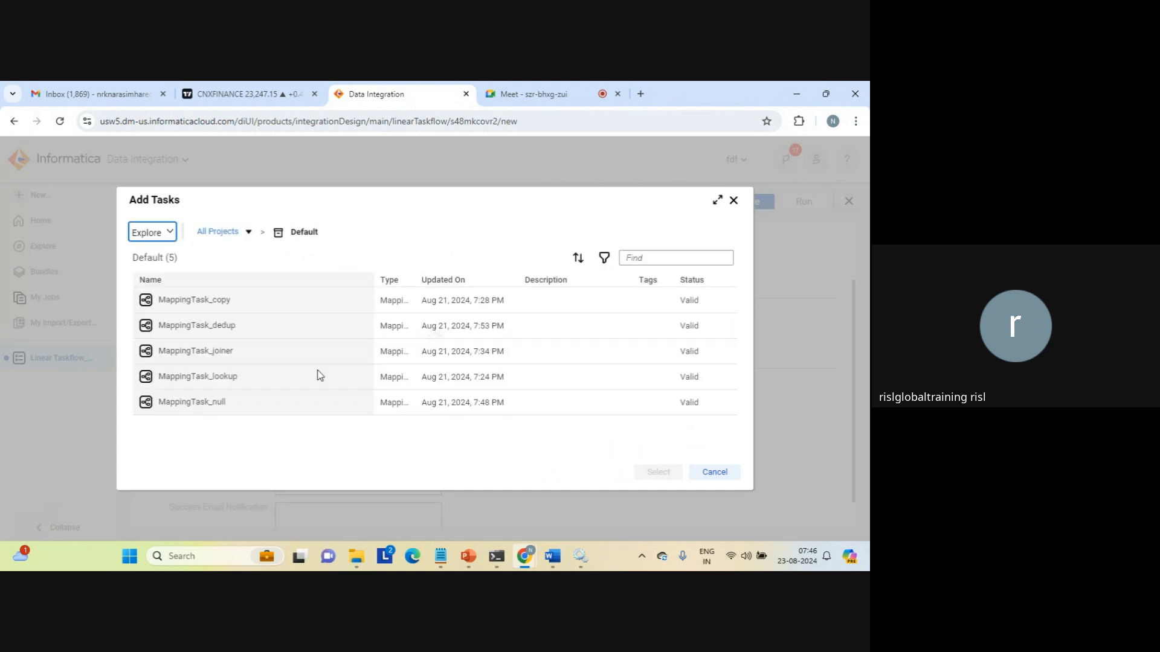
click(195, 379)
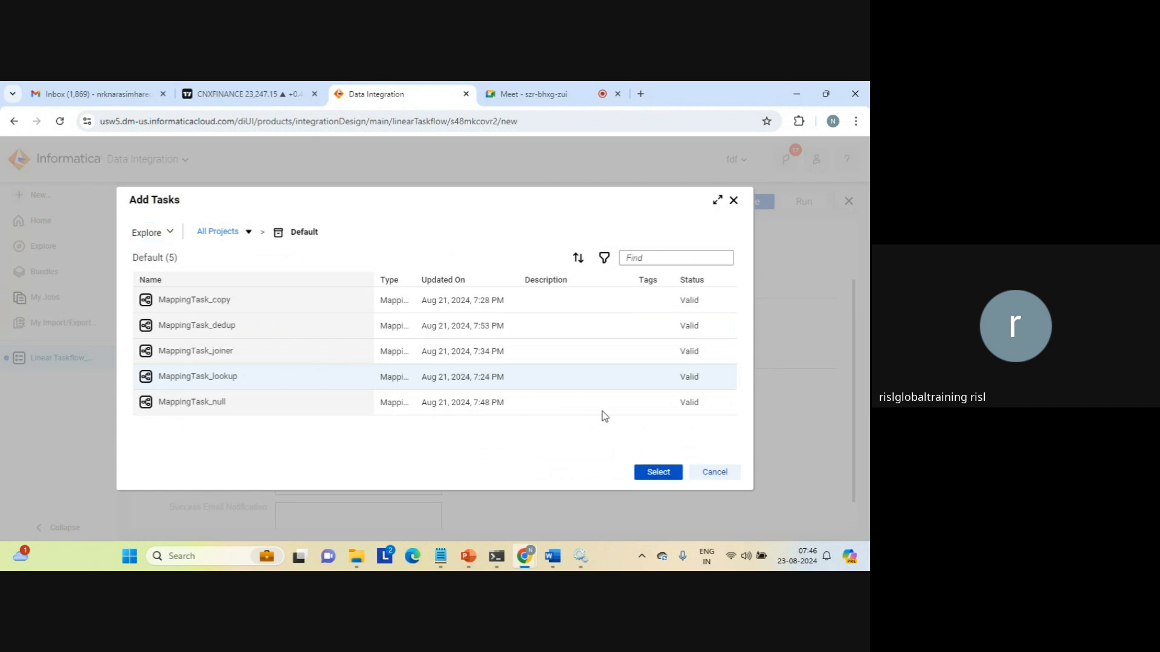
click(651, 470)
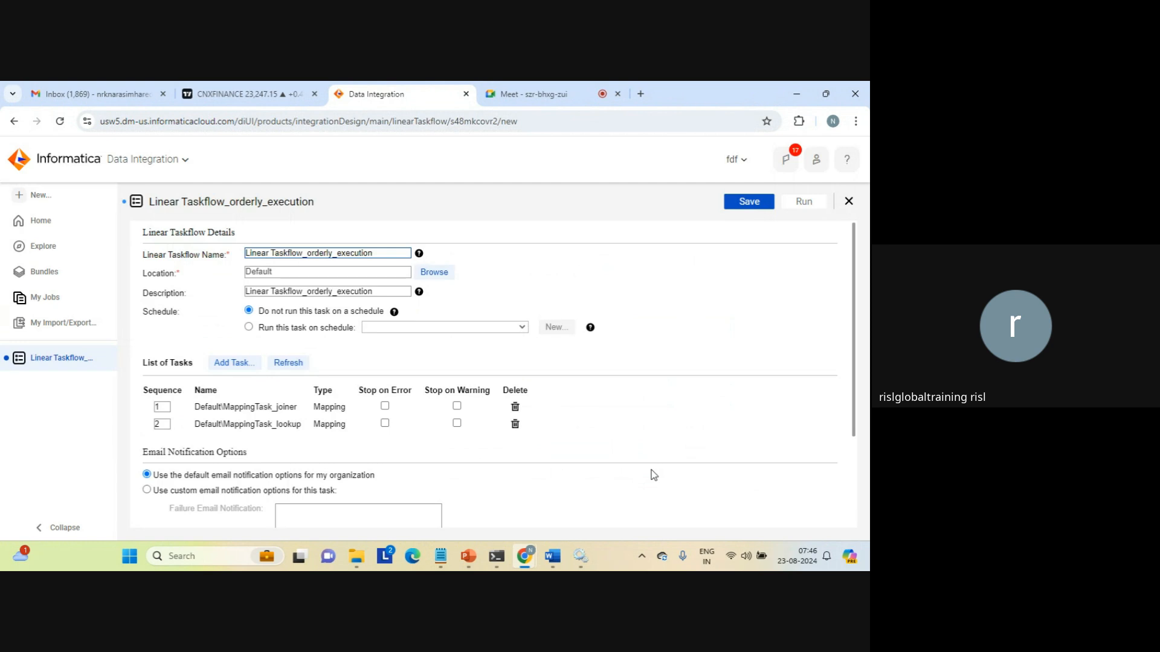
double_click(158, 424)
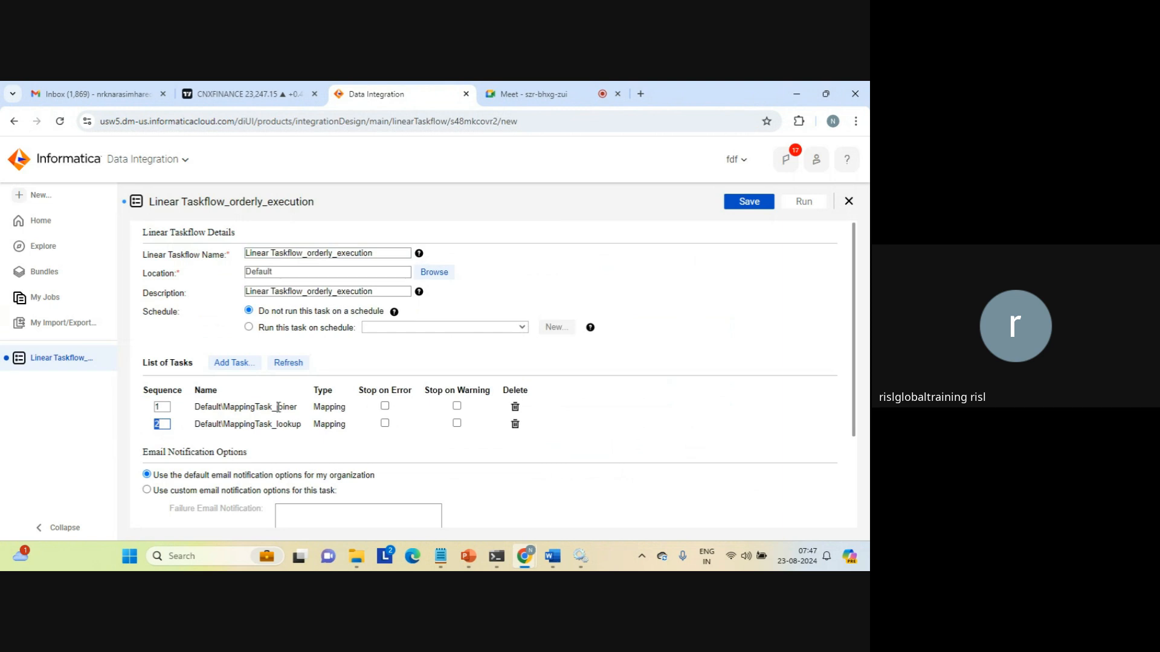
triple_click(235, 424)
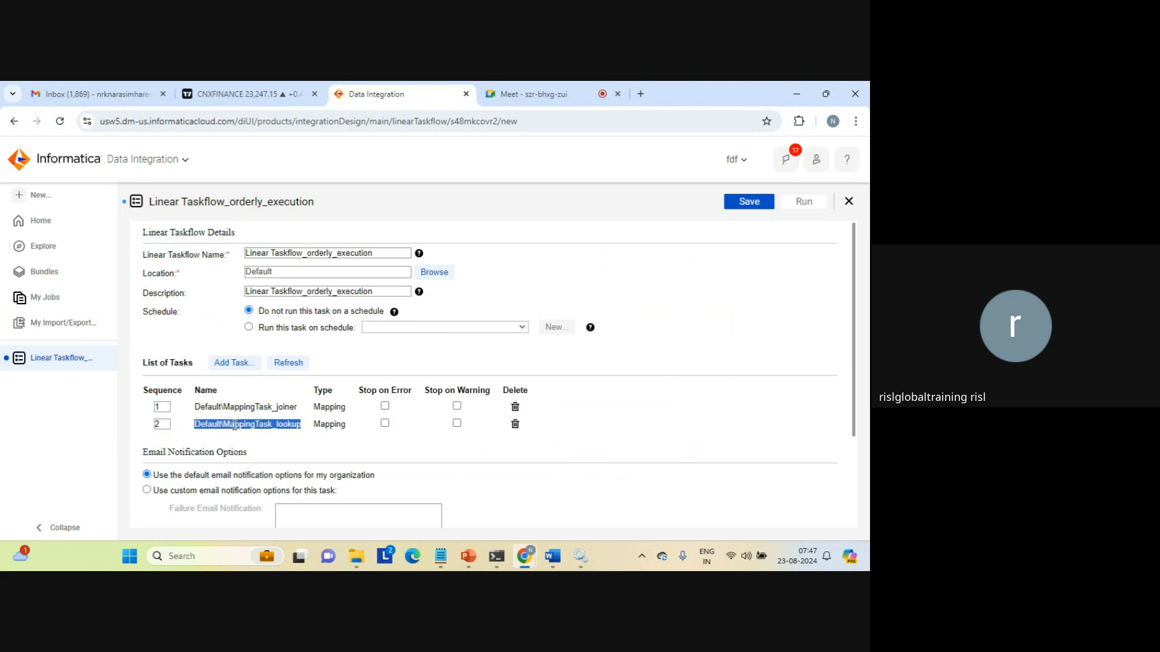
click(249, 410)
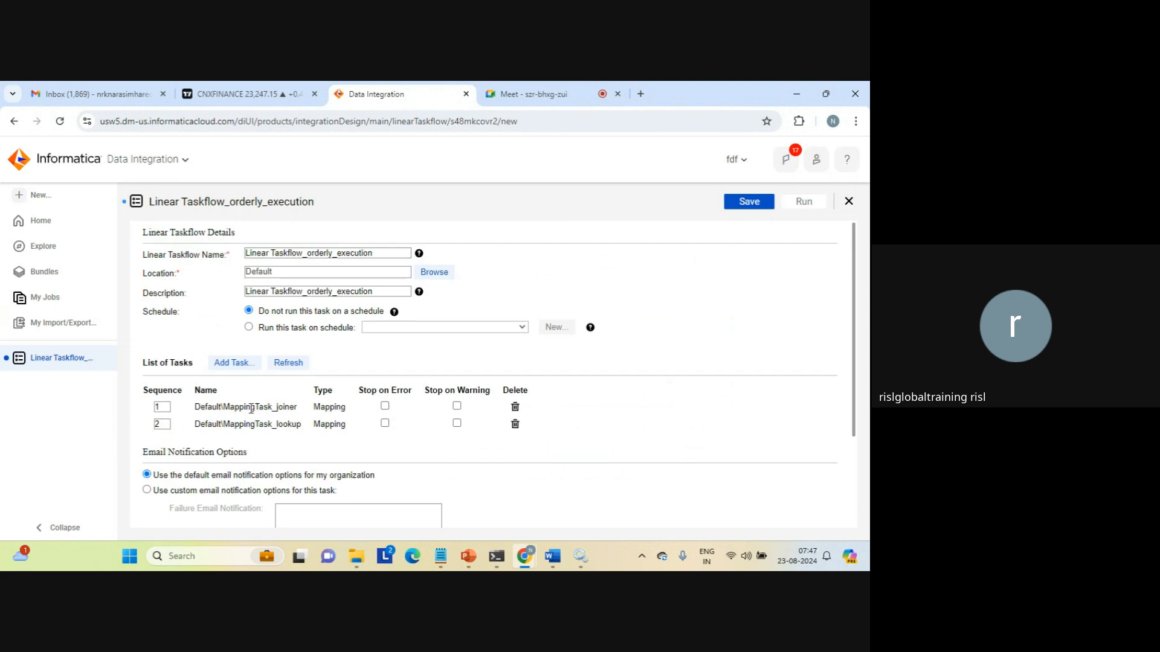
triple_click(259, 404)
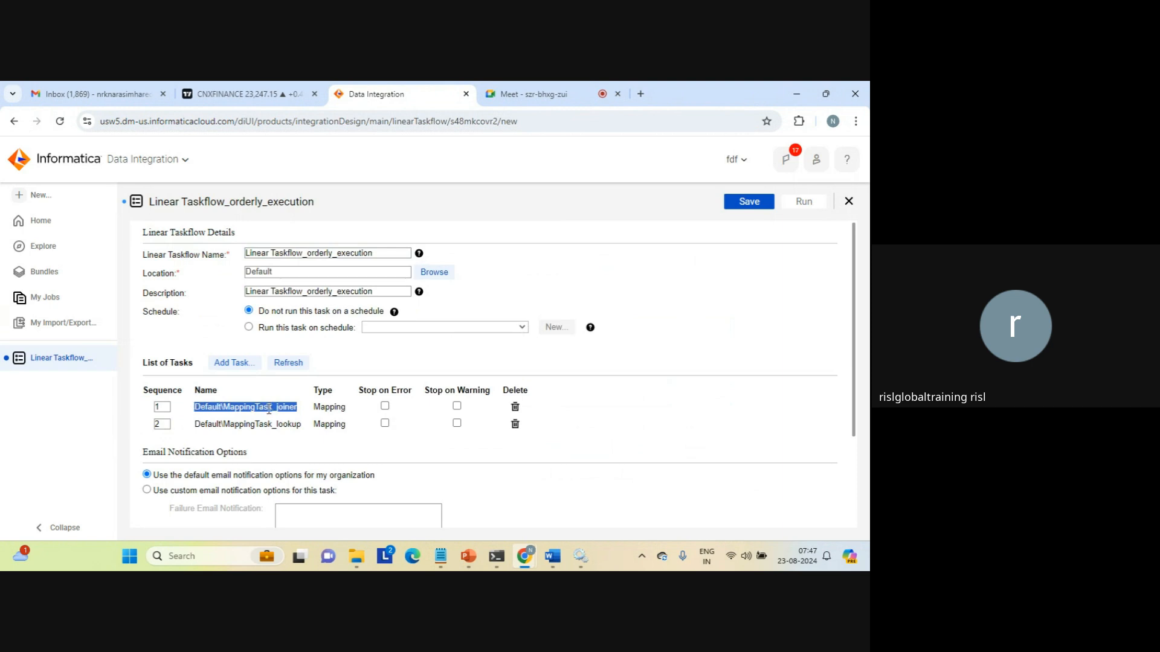
click(260, 422)
triple_click(260, 422)
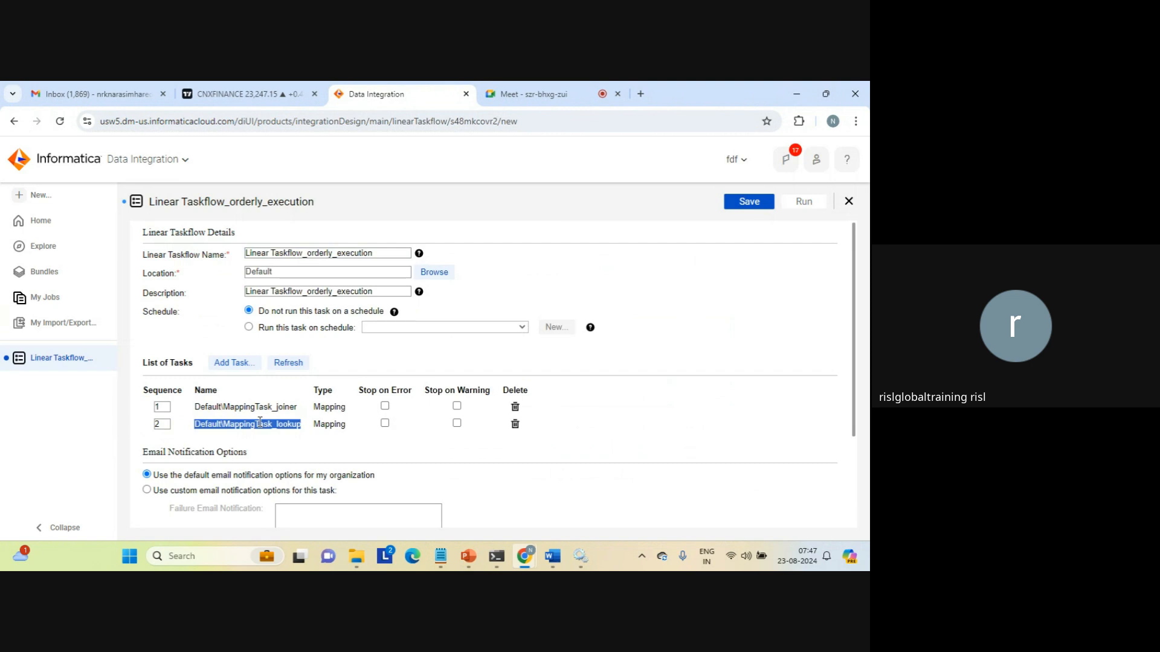
click(259, 422)
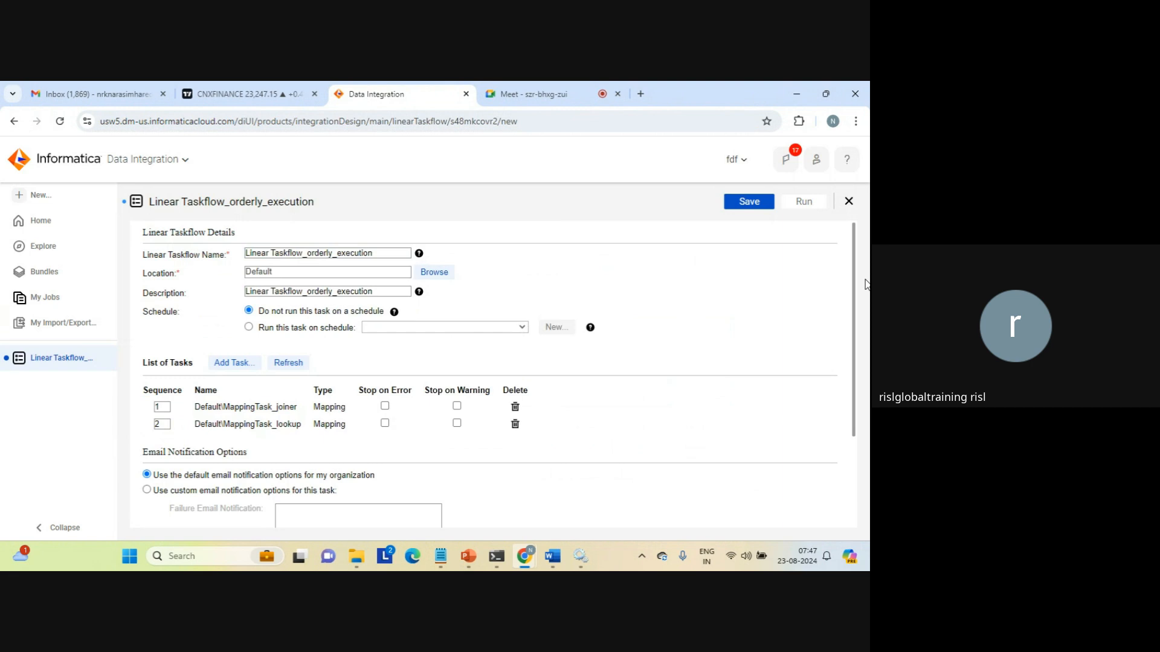
Use custom email notifications, entering the same e-mail address for failure, warning and success.
drag(857, 279, 862, 396)
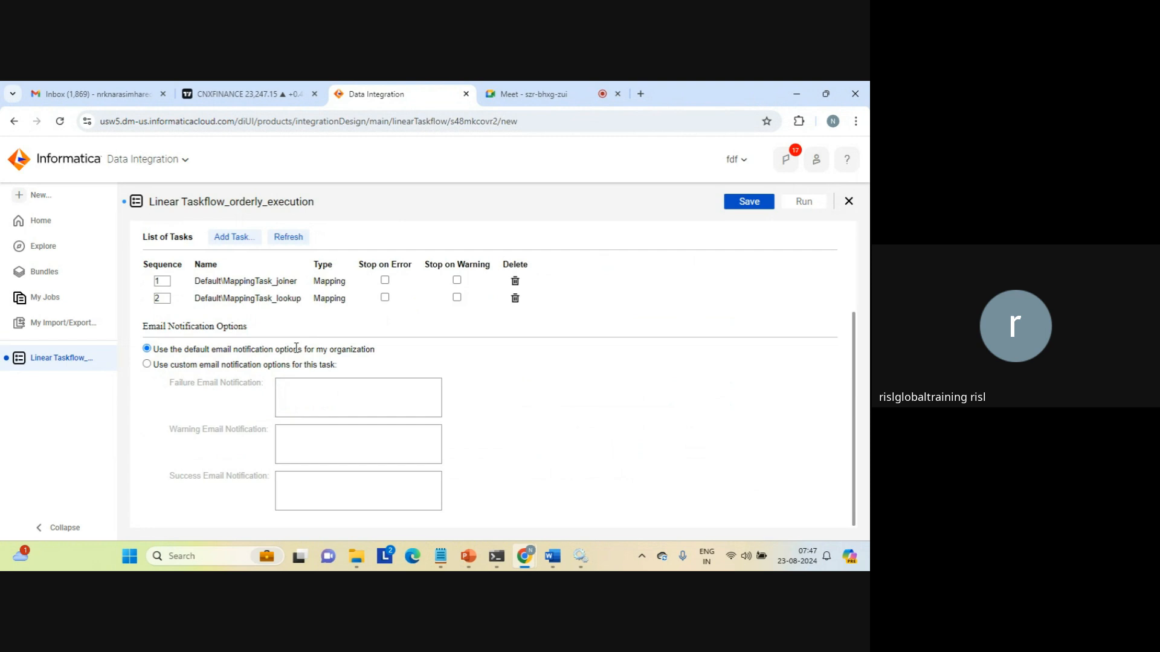
click(146, 364)
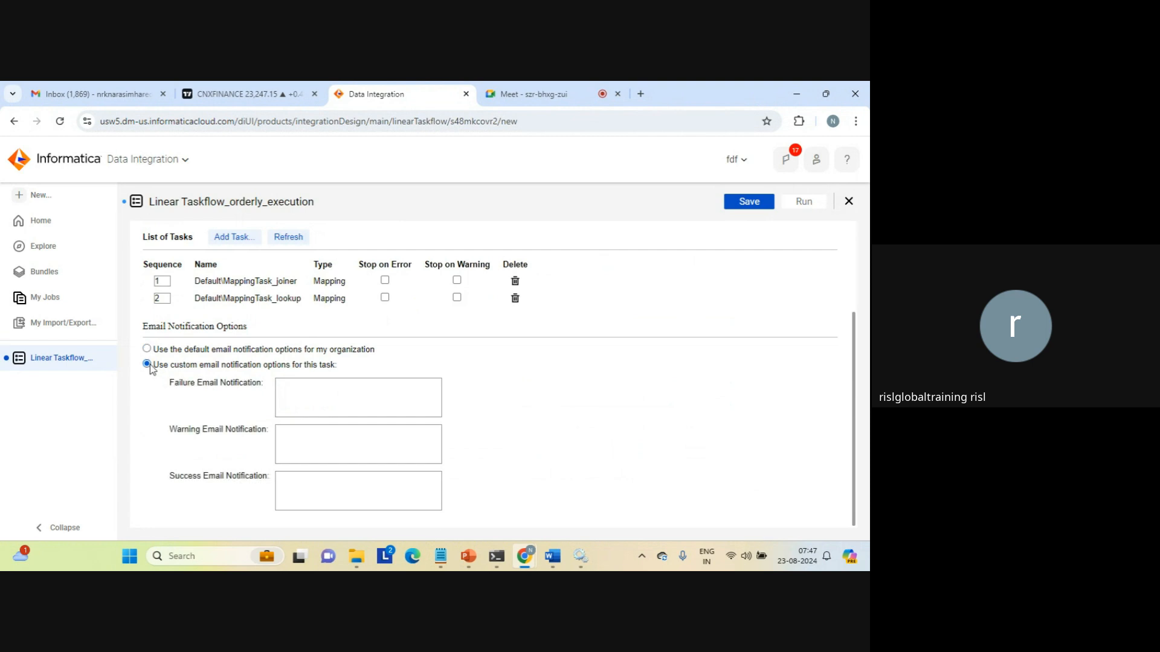
click(304, 391)
text(n)
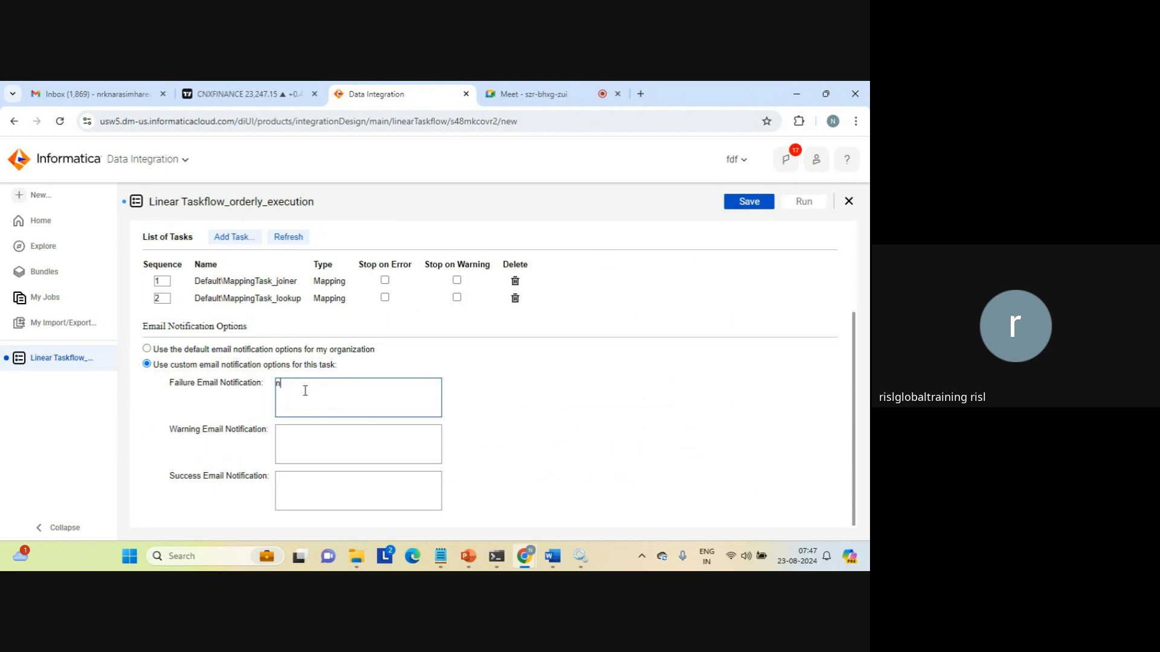
key(ctrl+a)
key(ctrl+c)
key(Tab)
key(ctrl+v)
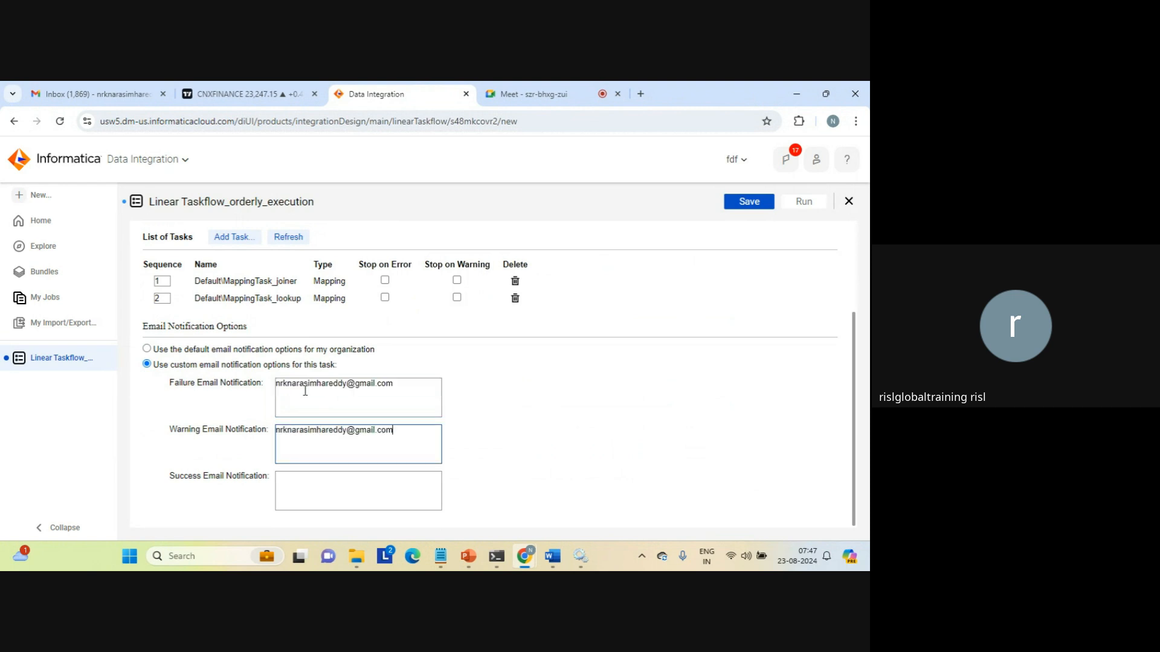
key(Tab)
key(ctrl+v)
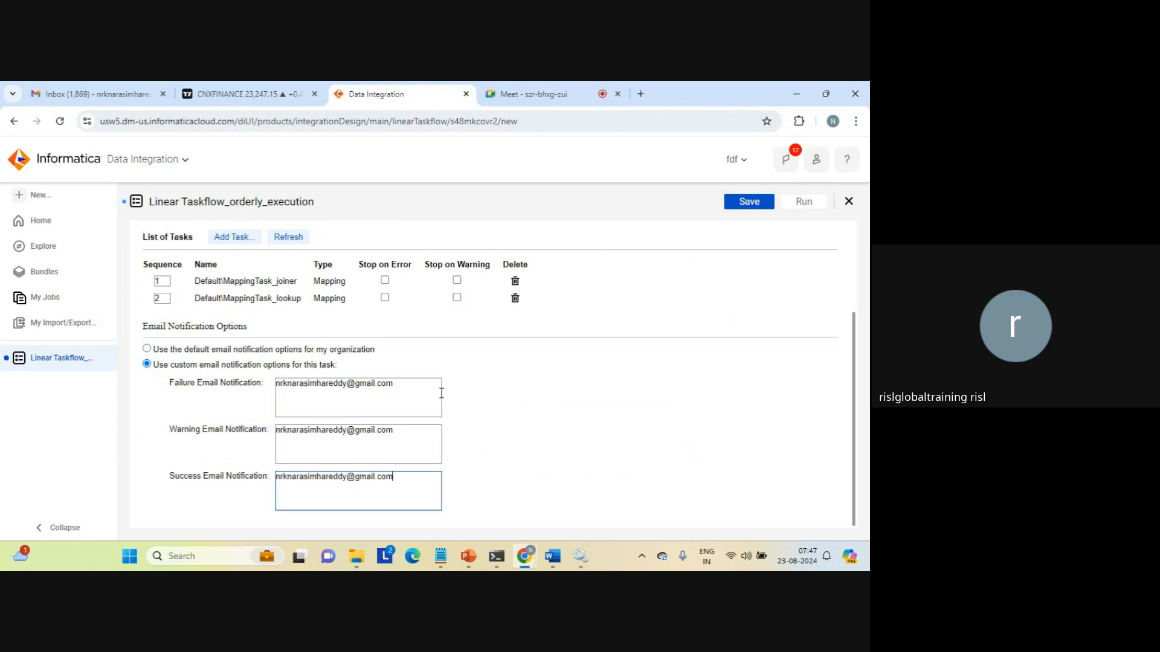
click(618, 425)
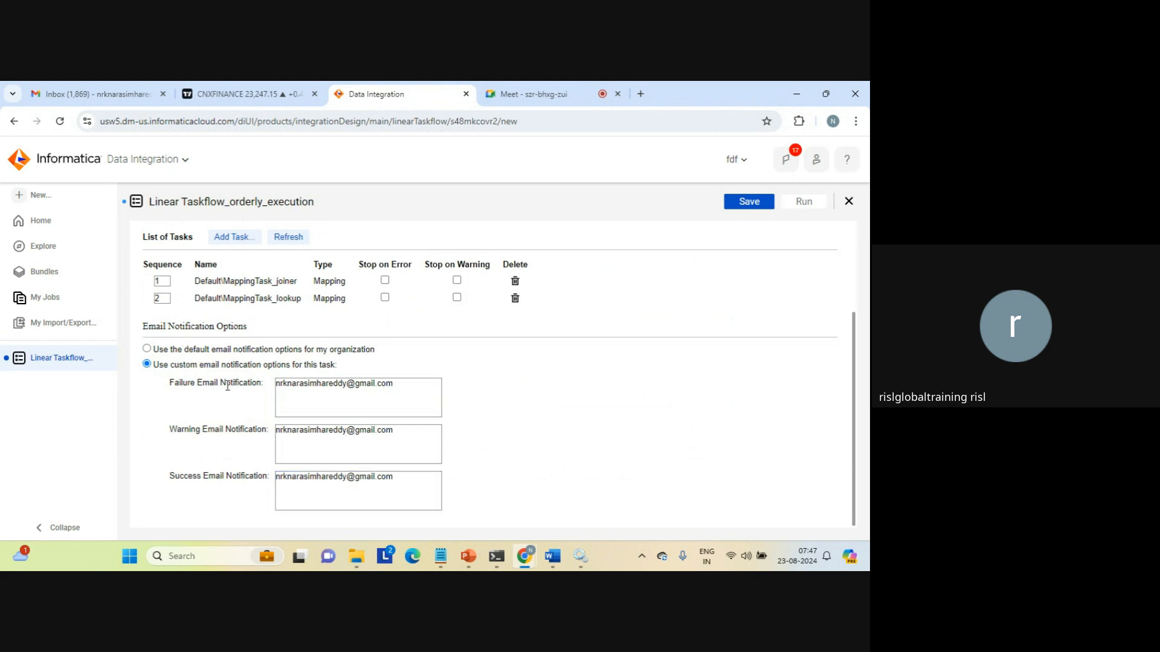
Review the failure notification setting and save the taskflow.
triple_click(185, 386)
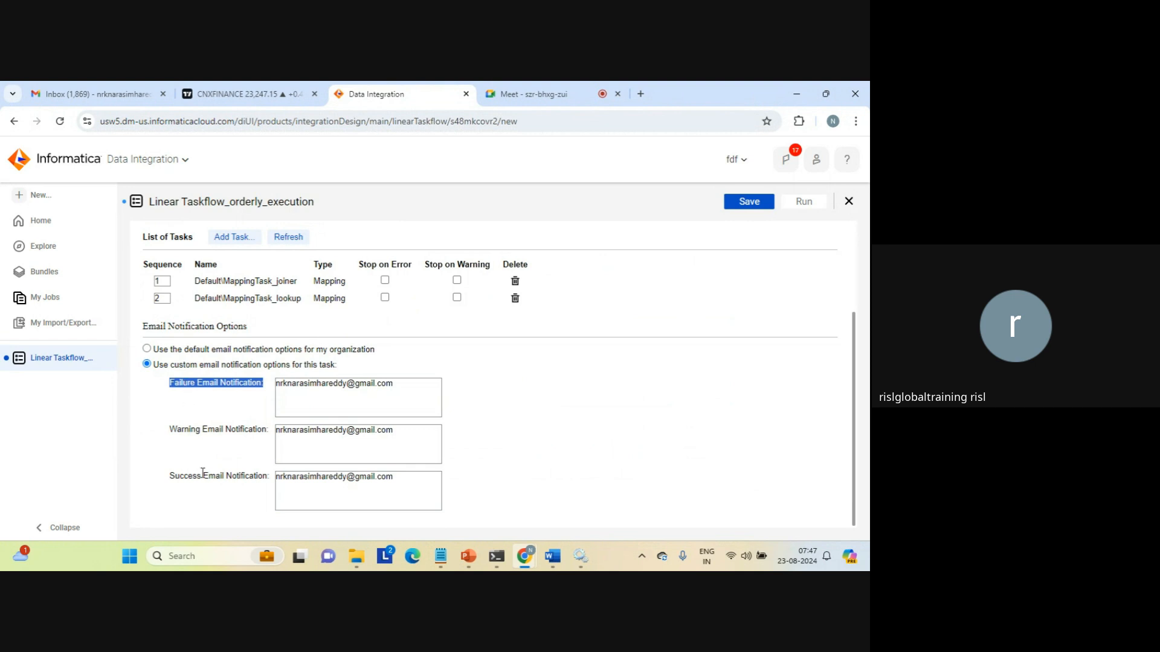
click(629, 399)
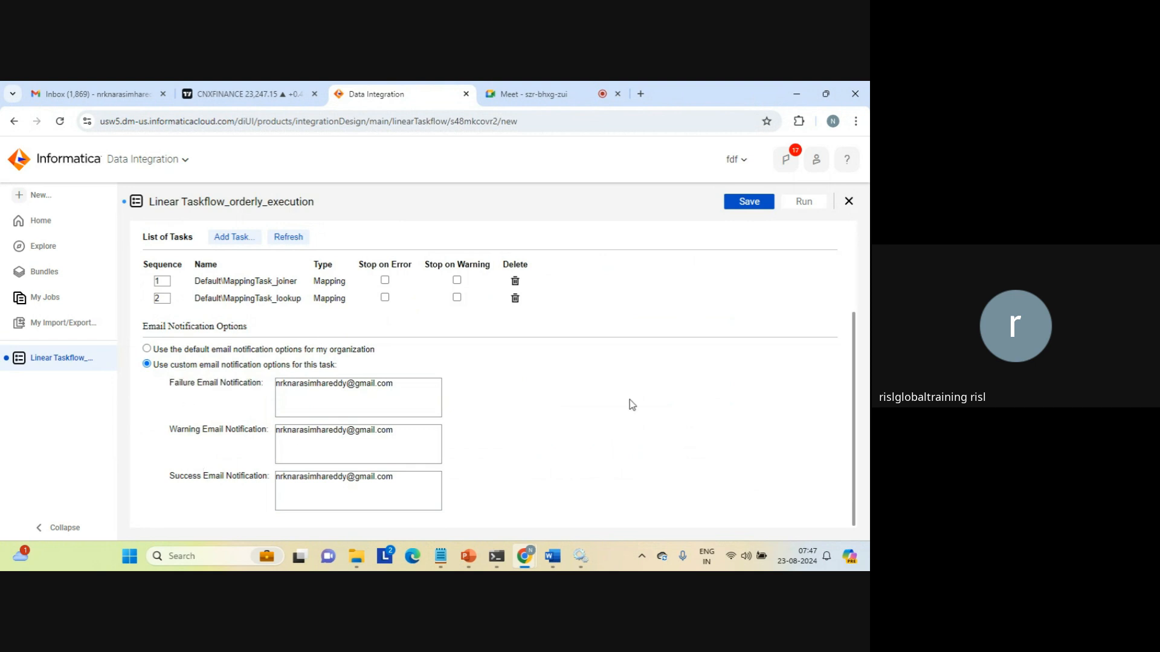
click(749, 206)
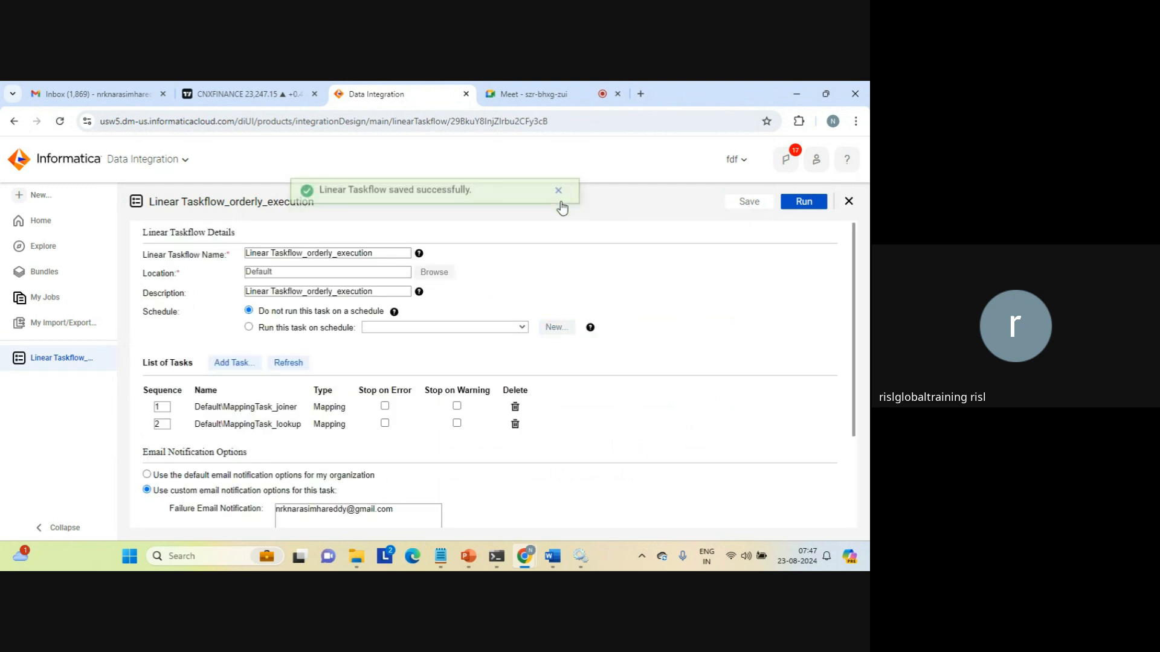
Run Linear Taskflow_orderly_execution and open its run details from My Jobs.
click(561, 204)
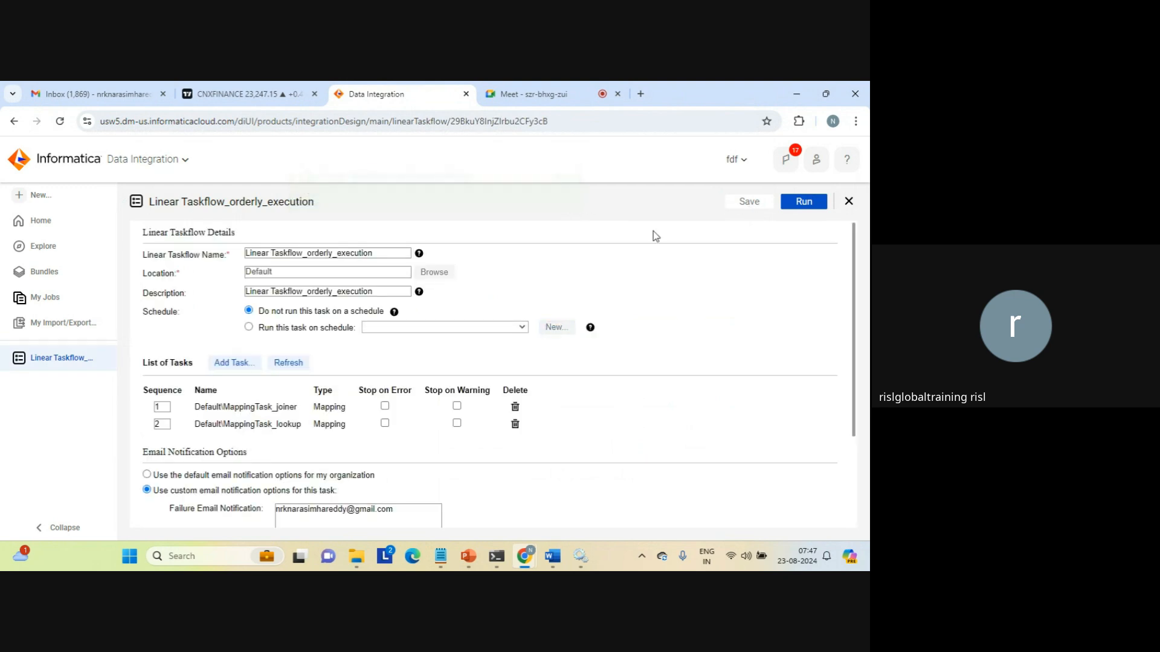
click(809, 202)
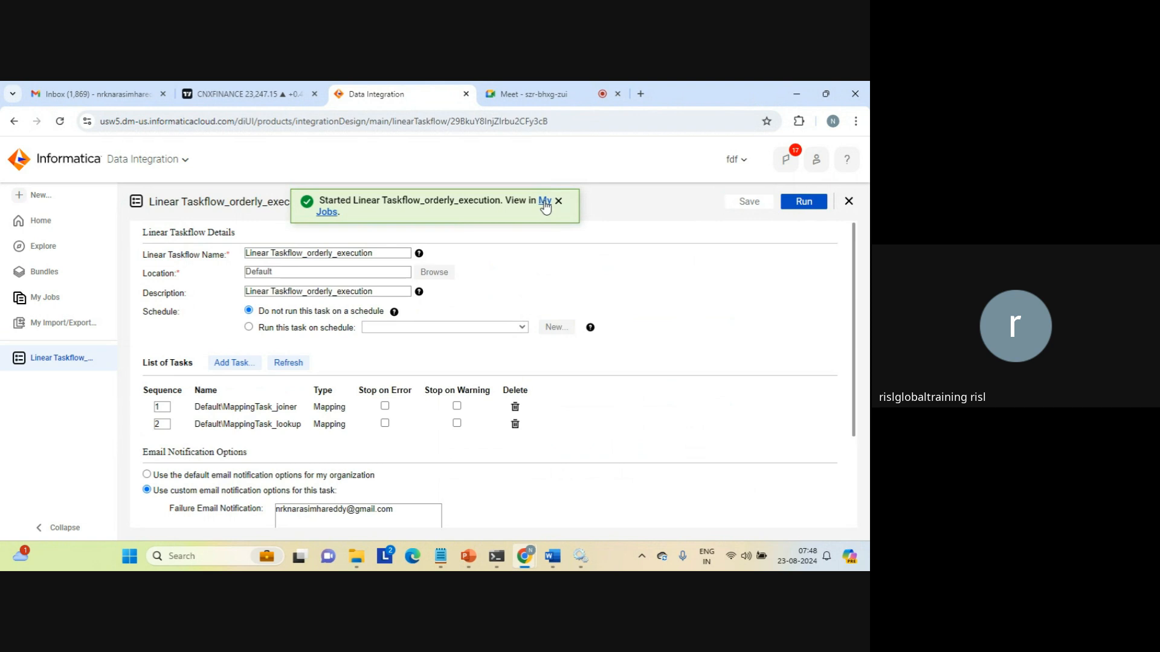
click(545, 202)
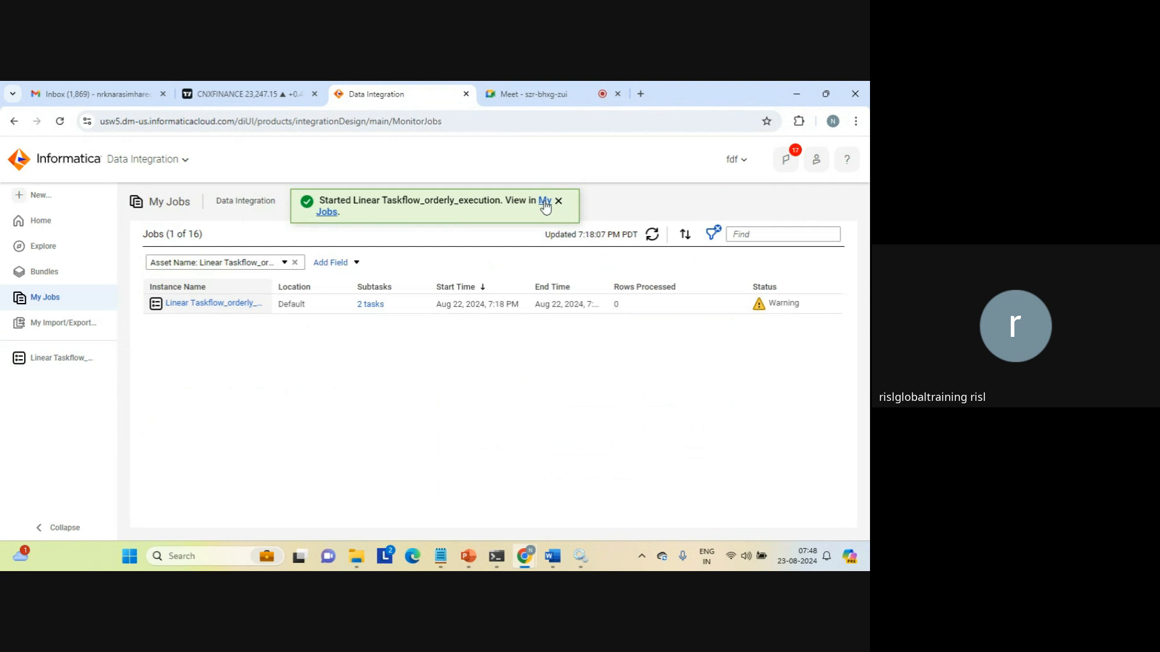
mouse_move(760, 309)
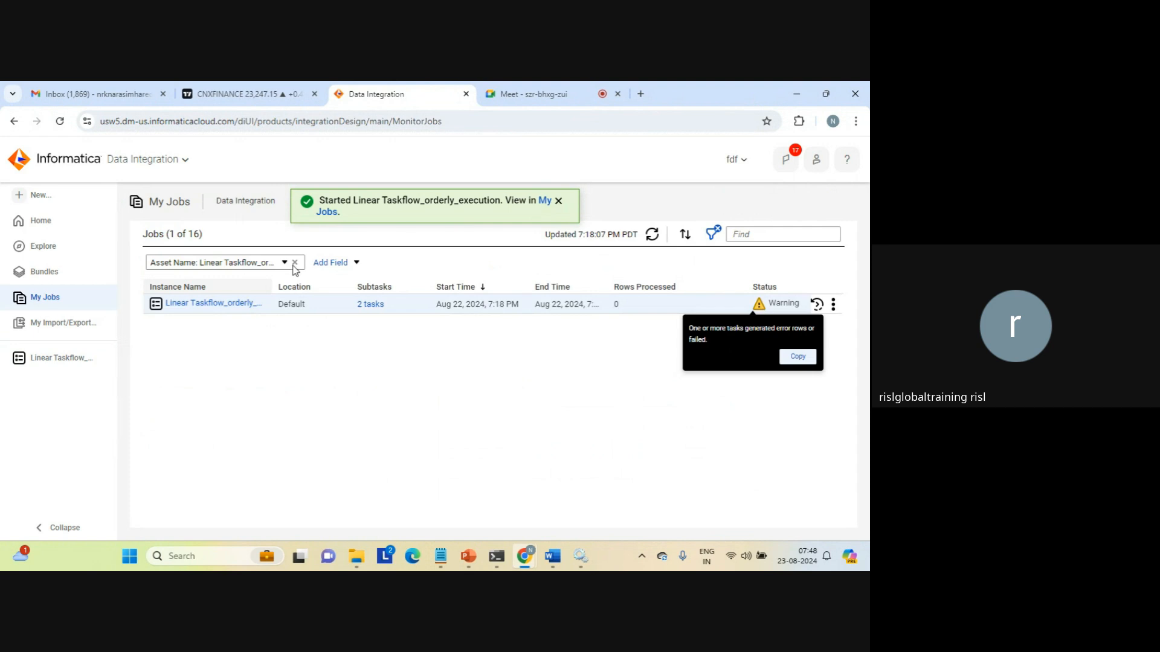
click(222, 305)
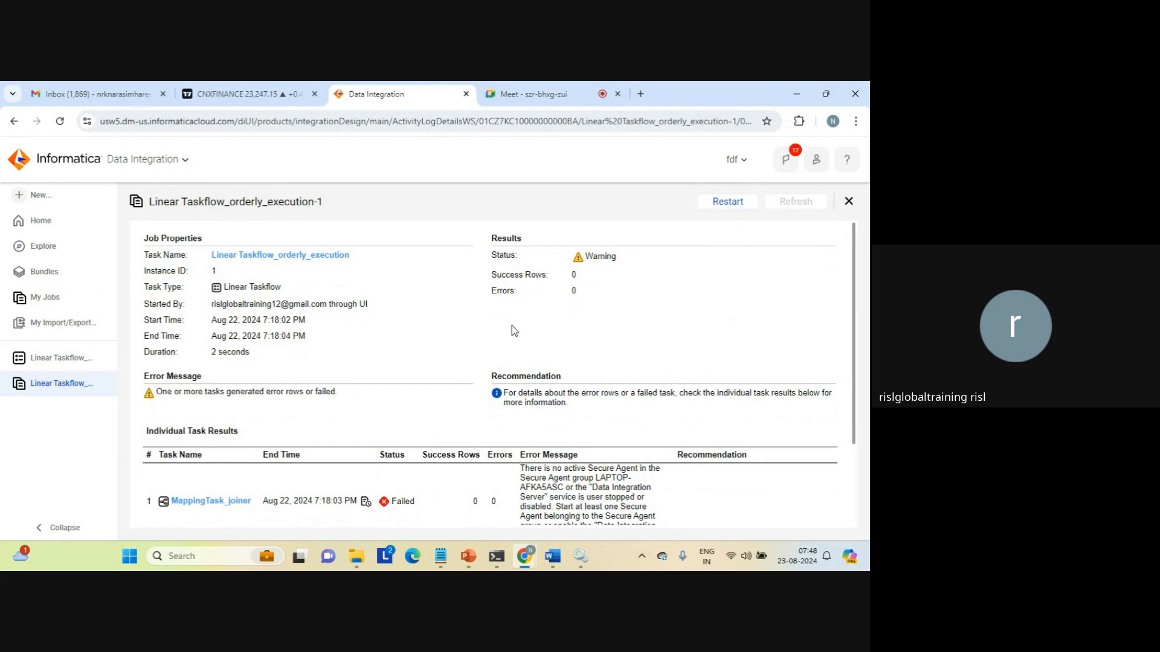
Go to the Home page and reload it from the address bar.
click(45, 222)
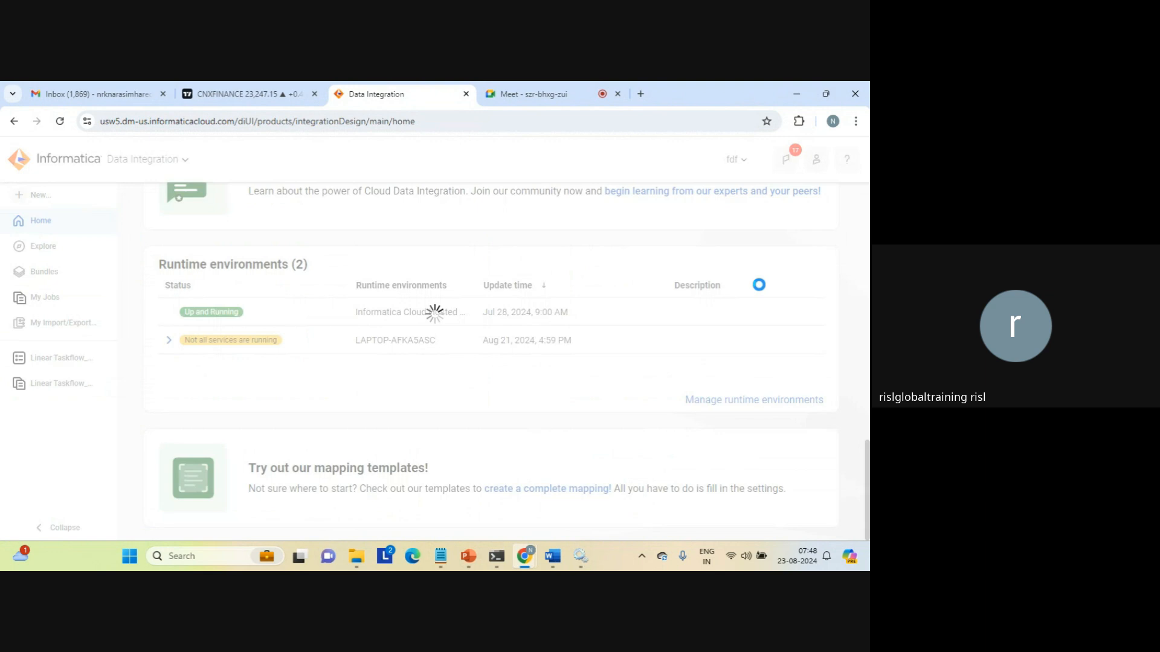
click(530, 121)
key(Return)
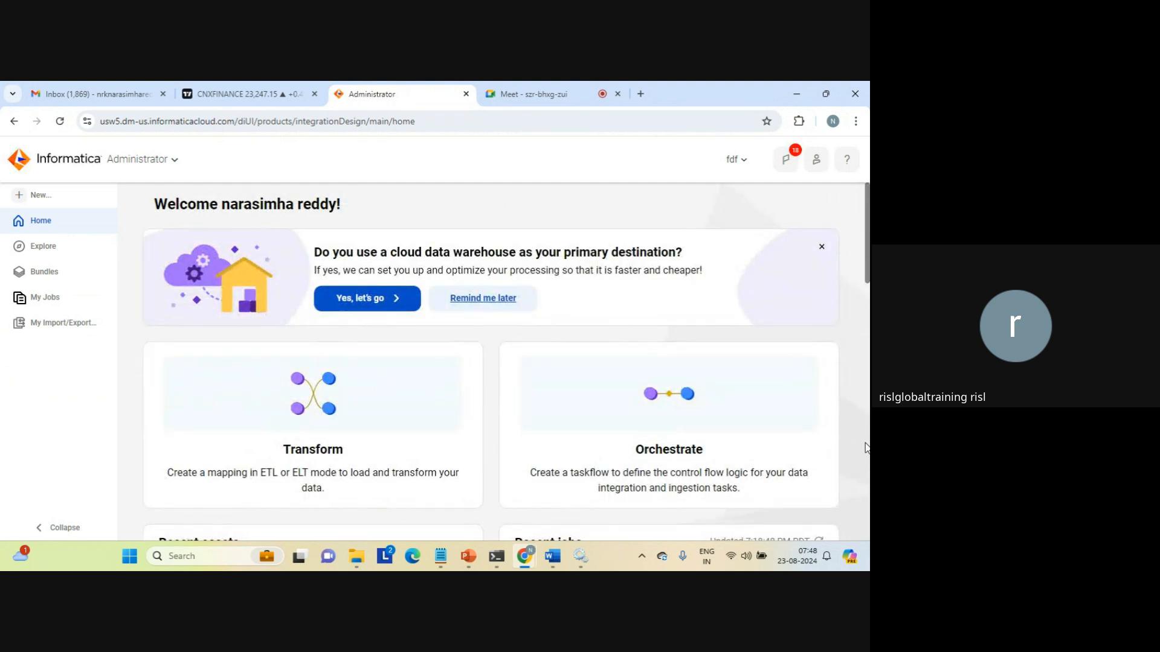
Scroll to Runtime Environments and expand the LAPTOP-AFKA5ASC environment details.
click(868, 481)
click(867, 481)
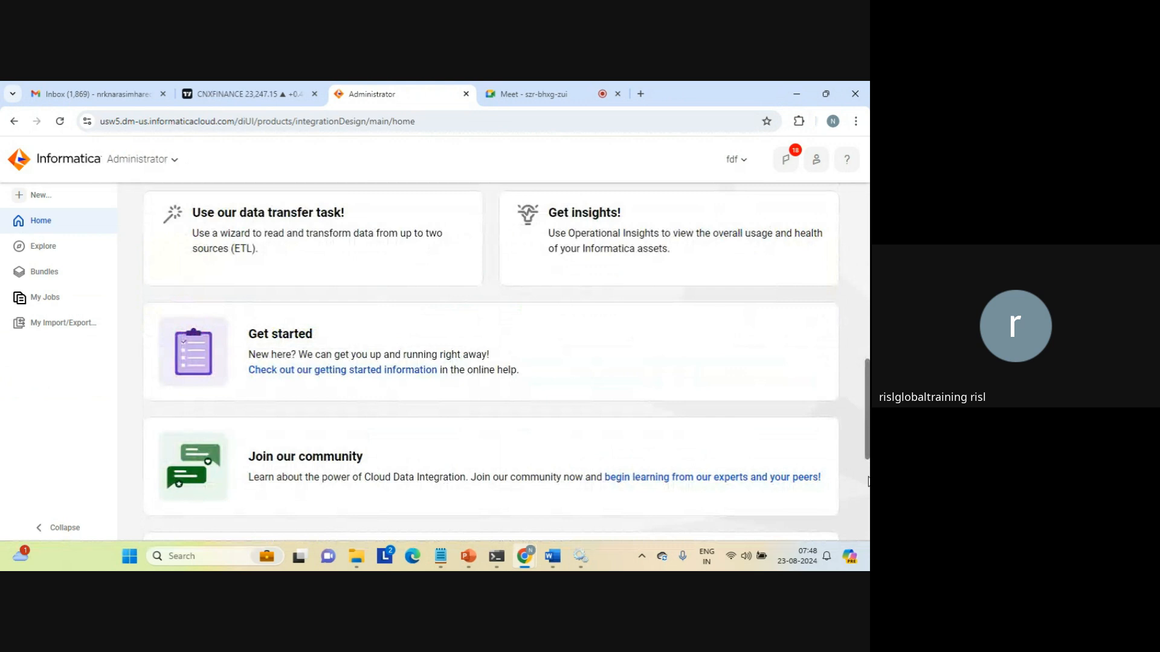
click(868, 481)
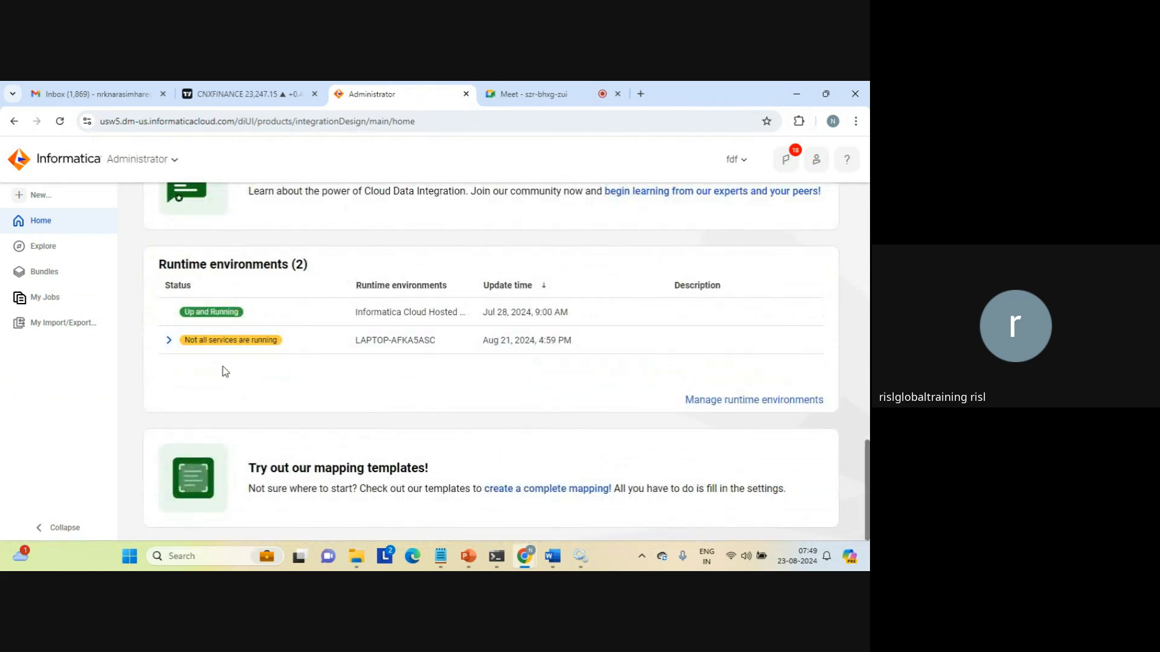
click(169, 342)
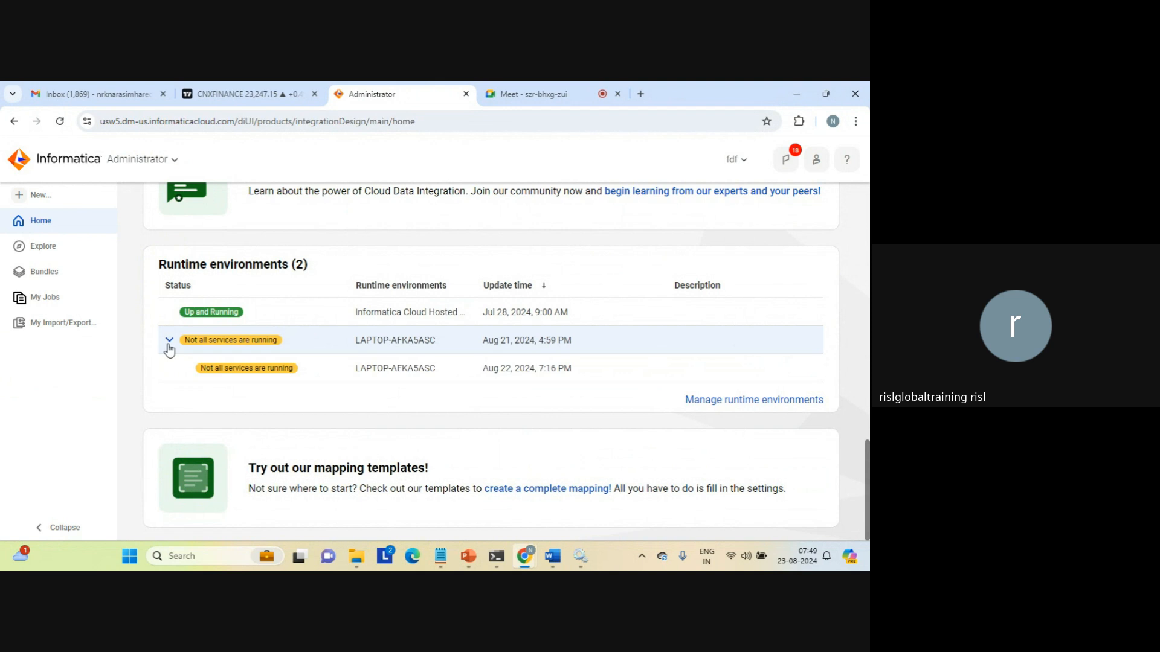
Switch to the Administrator service, reload the page, and bring Windows Services forward.
click(172, 162)
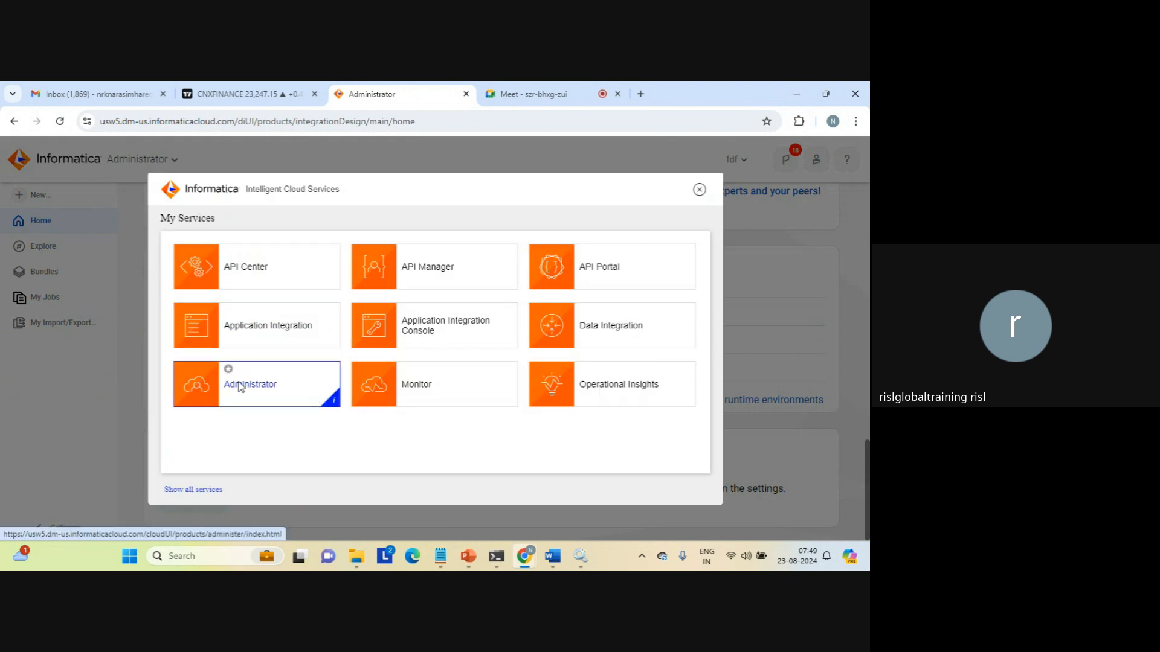
click(240, 386)
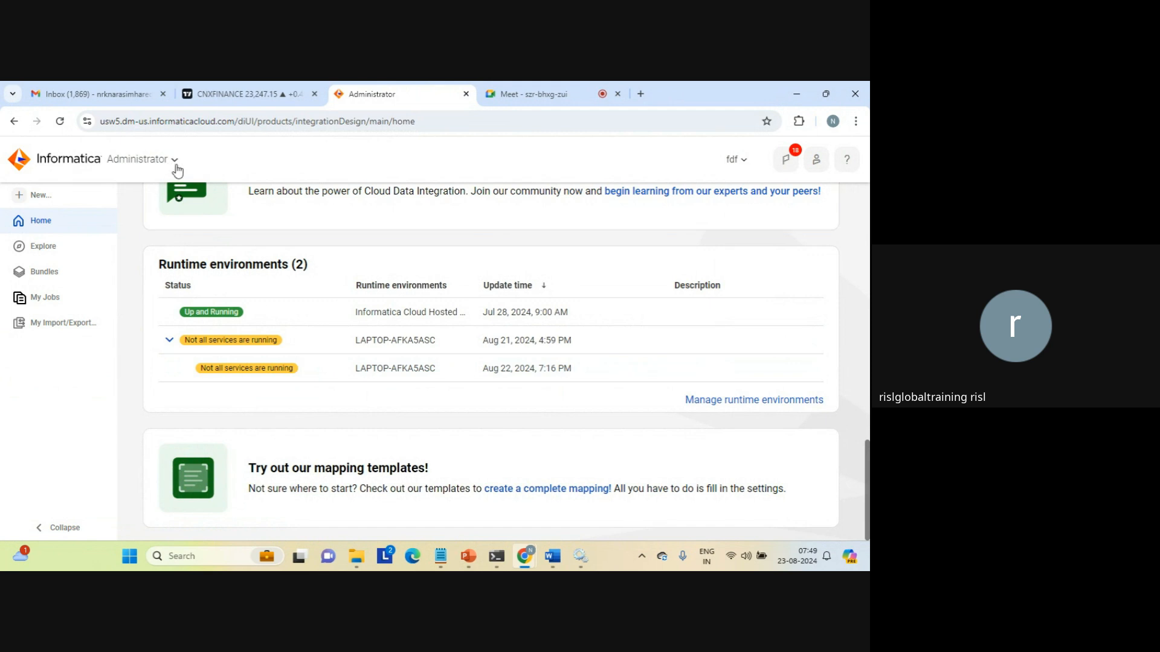
click(177, 167)
click(252, 377)
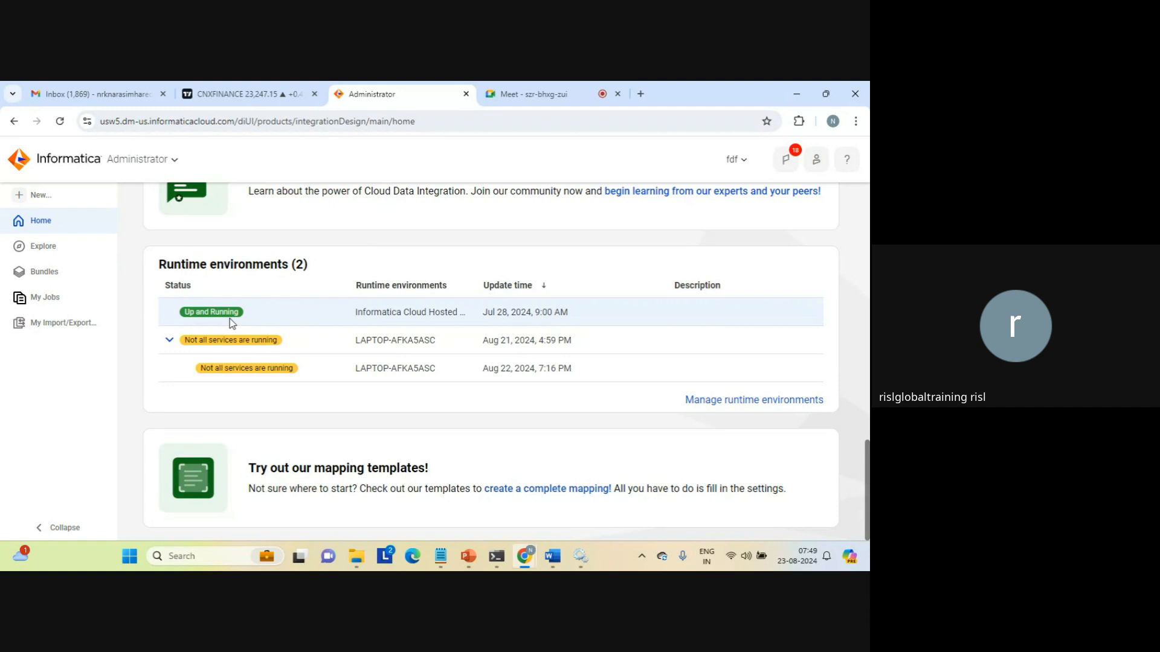
click(245, 124)
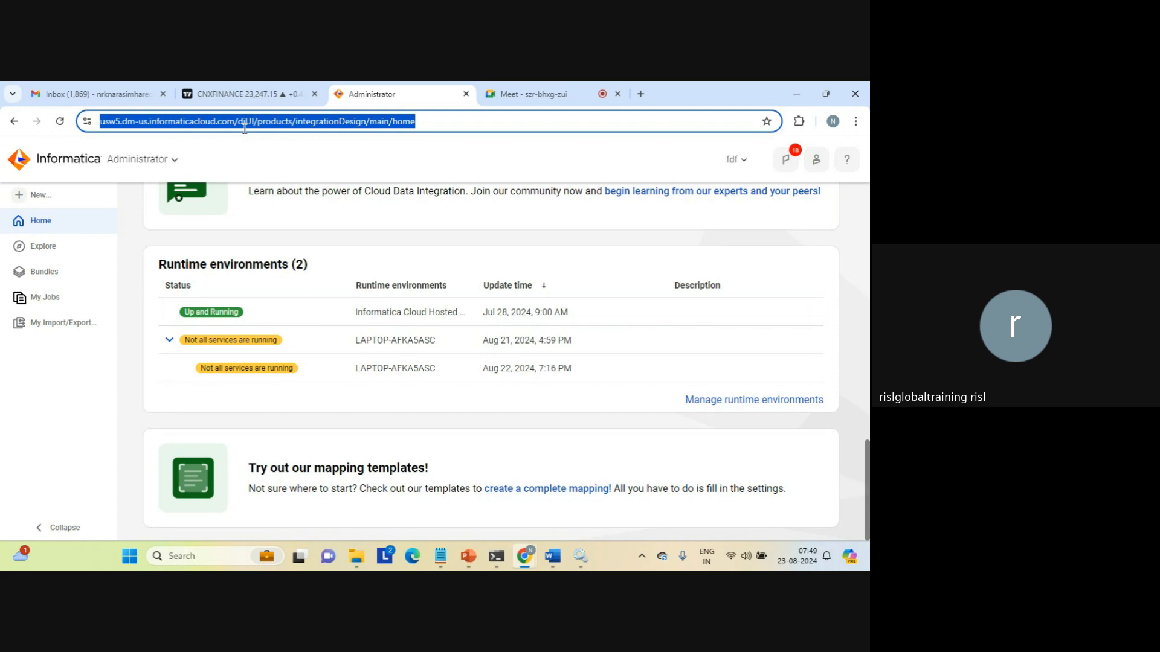
click(142, 164)
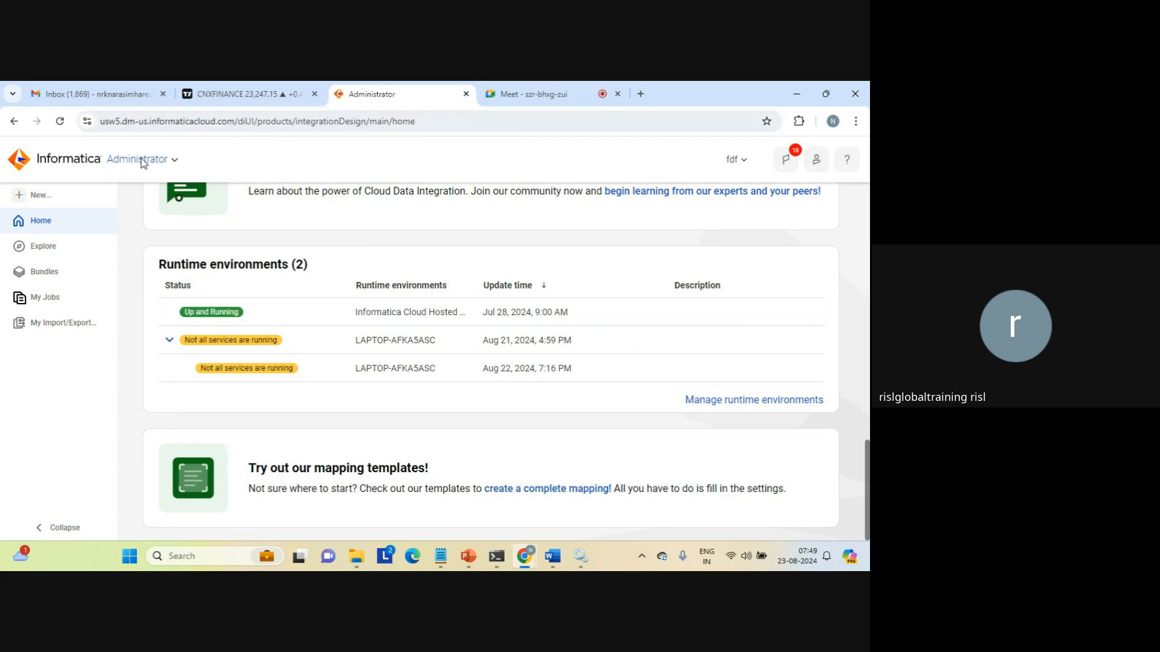
click(142, 164)
click(212, 399)
click(478, 122)
key(Return)
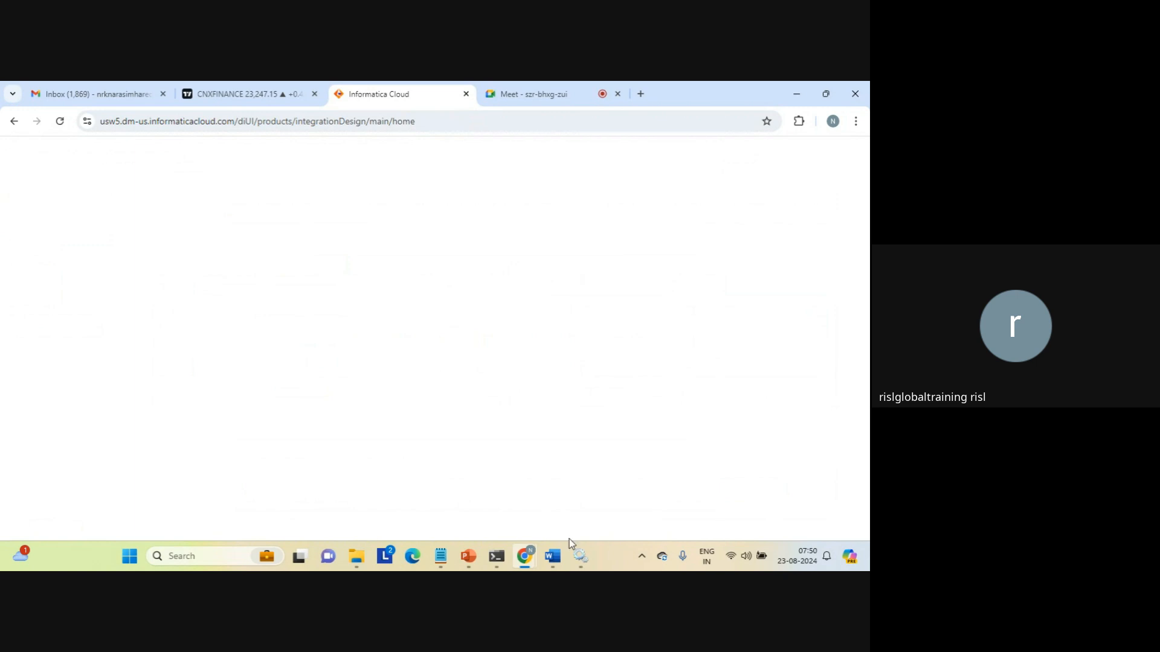
click(580, 555)
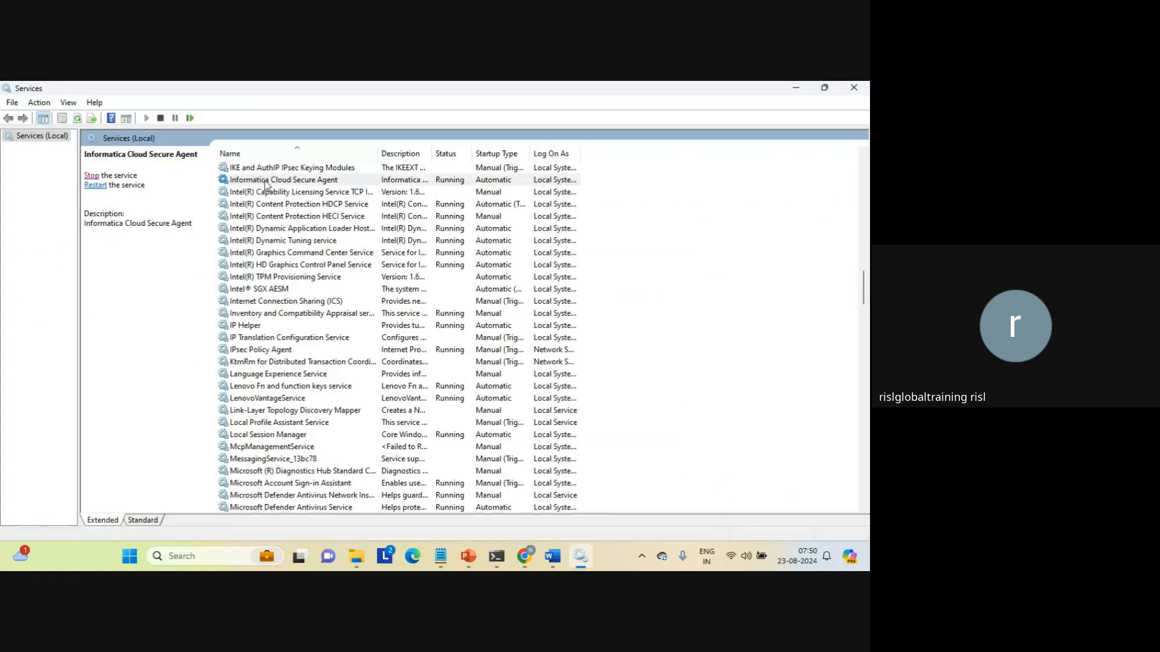
Select the Informatica Cloud Secure Agent service, then minimize the Services window to return to Chrome.
click(284, 179)
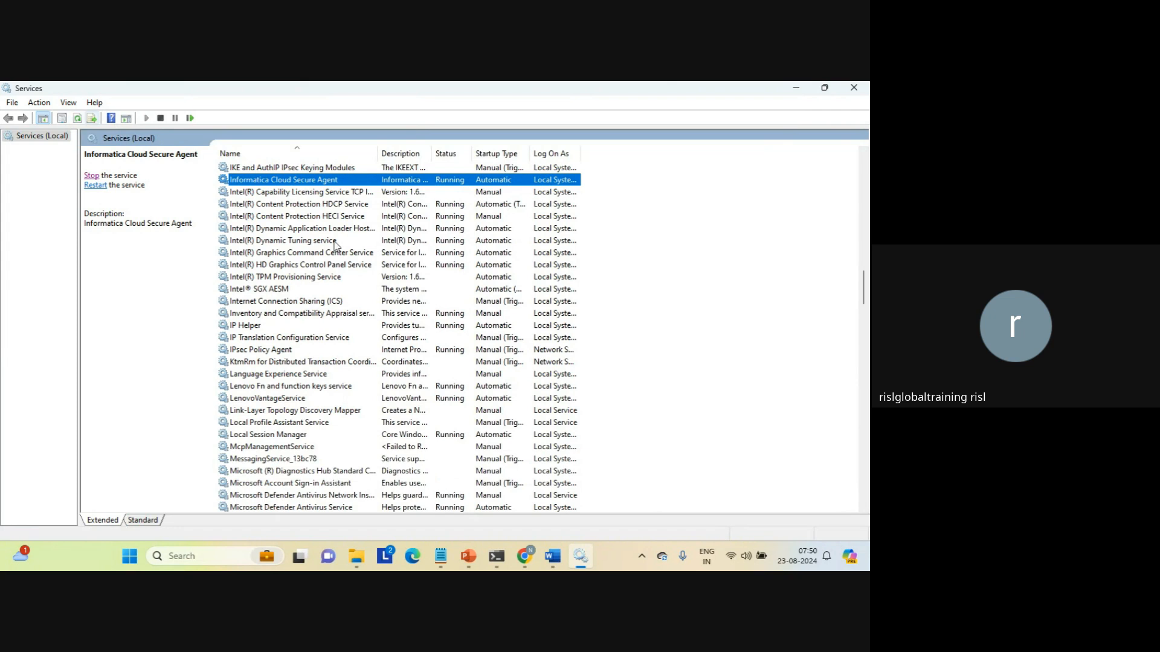
click(796, 88)
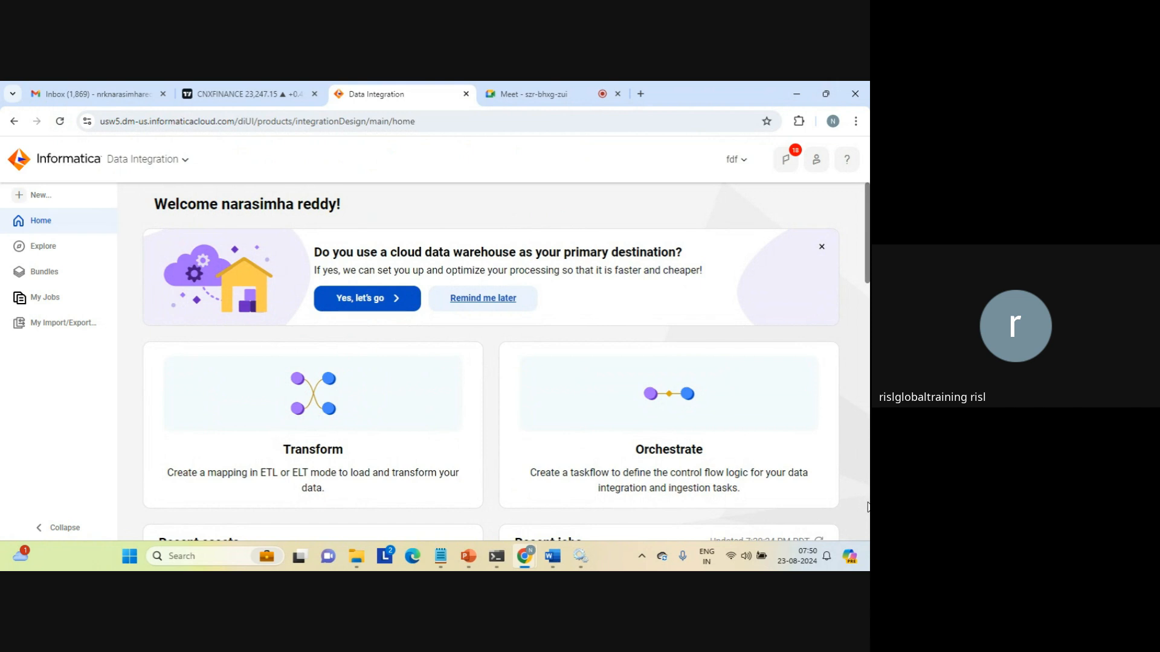
Open 'Manage runtime environments' from the Home page and switch to the new Administrator tab.
scroll(868, 506, down, 5)
scroll(867, 506, down, 10)
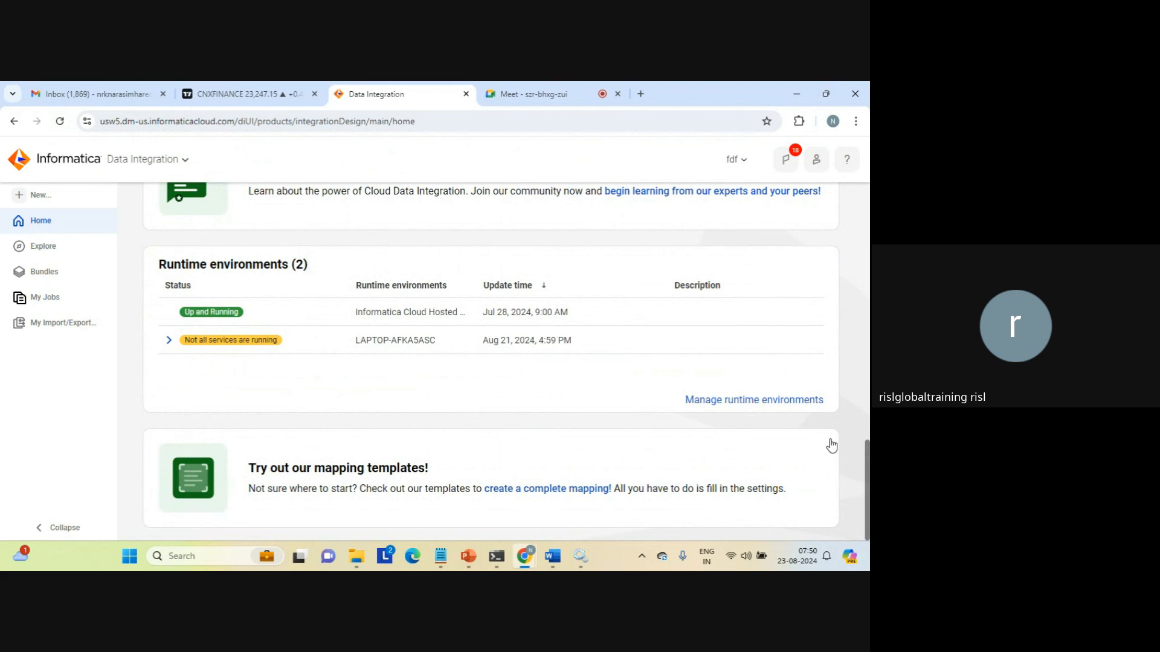
click(751, 401)
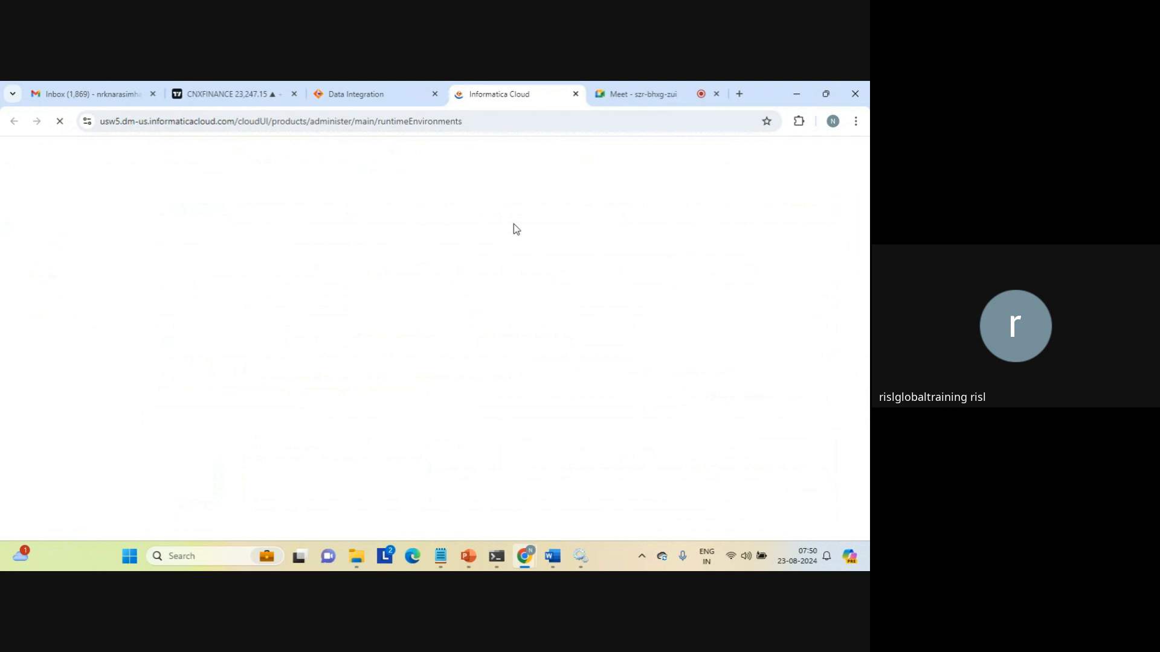
click(632, 101)
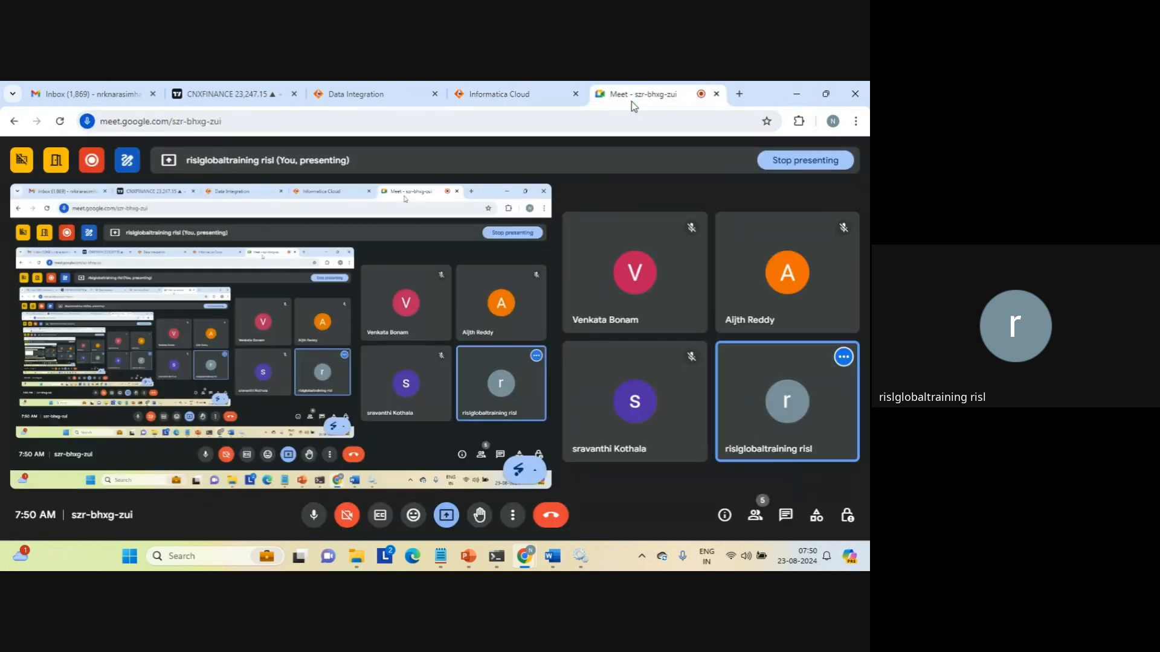
click(513, 86)
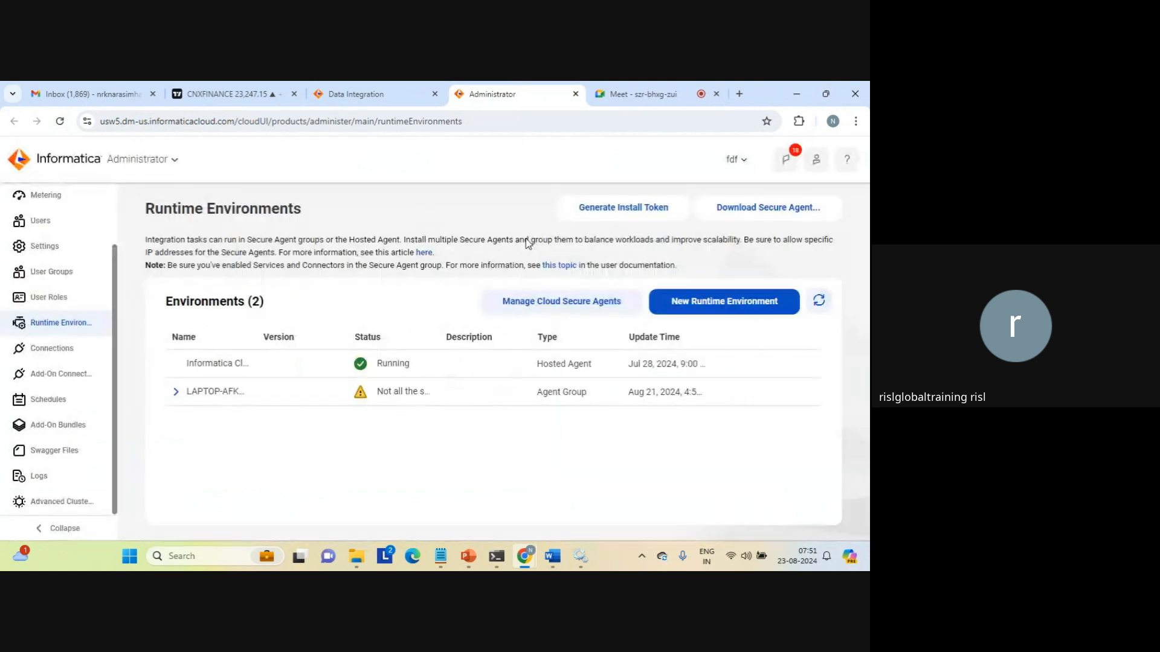
Enable only the Data Integration Server service for the laptop agent group.
click(176, 393)
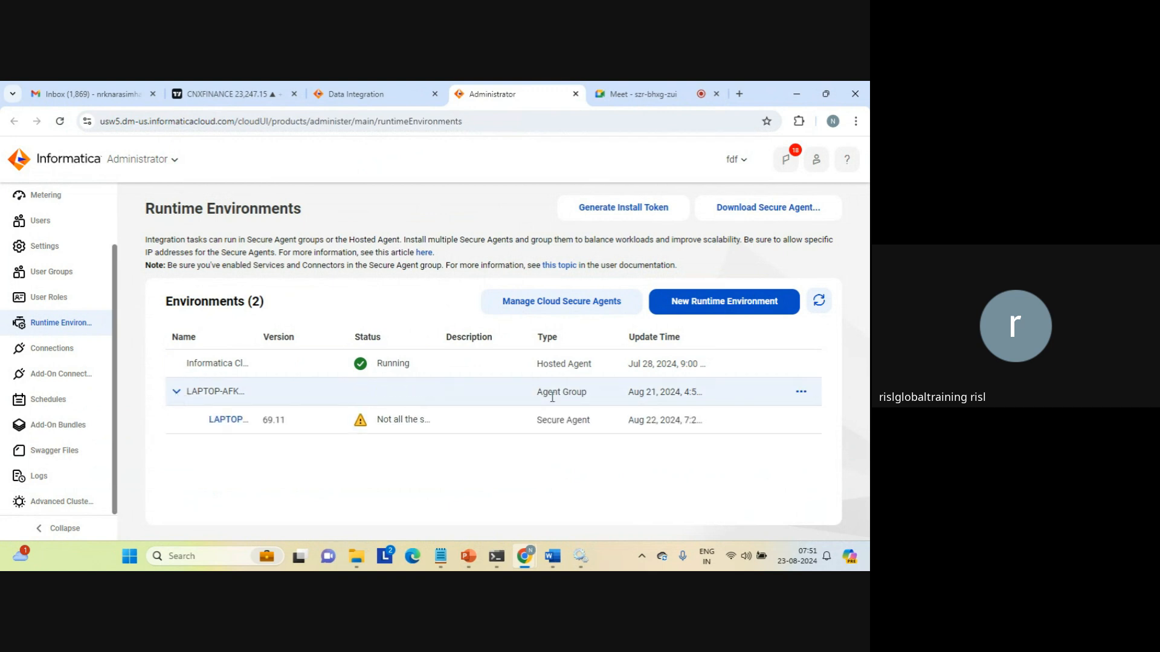
click(801, 391)
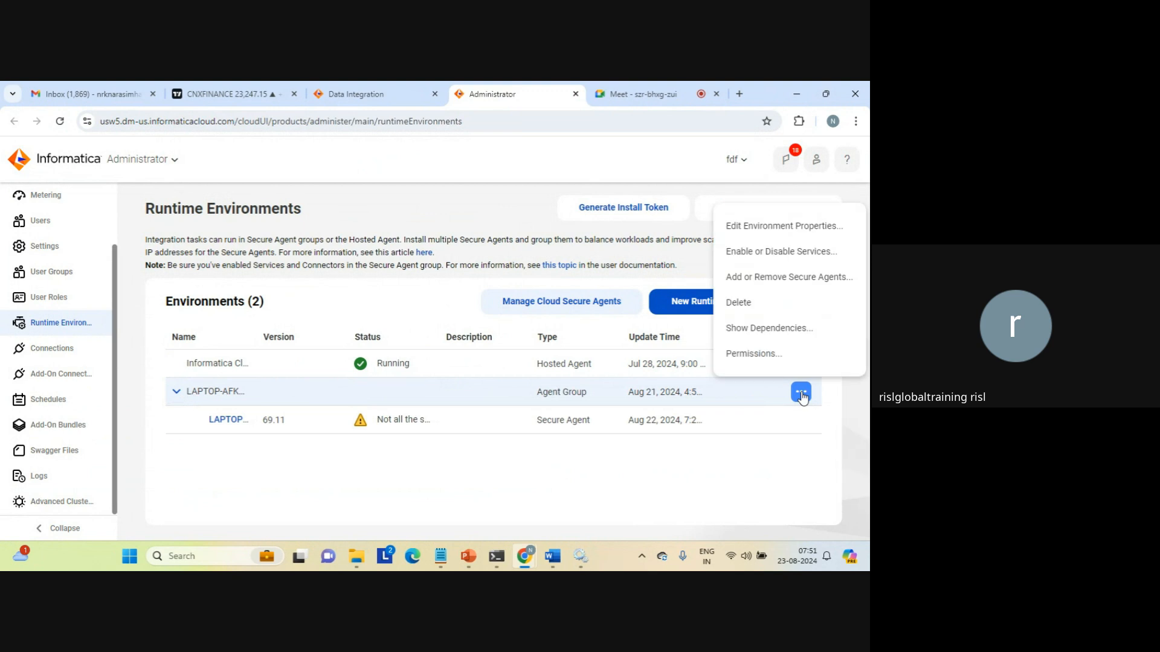
click(761, 252)
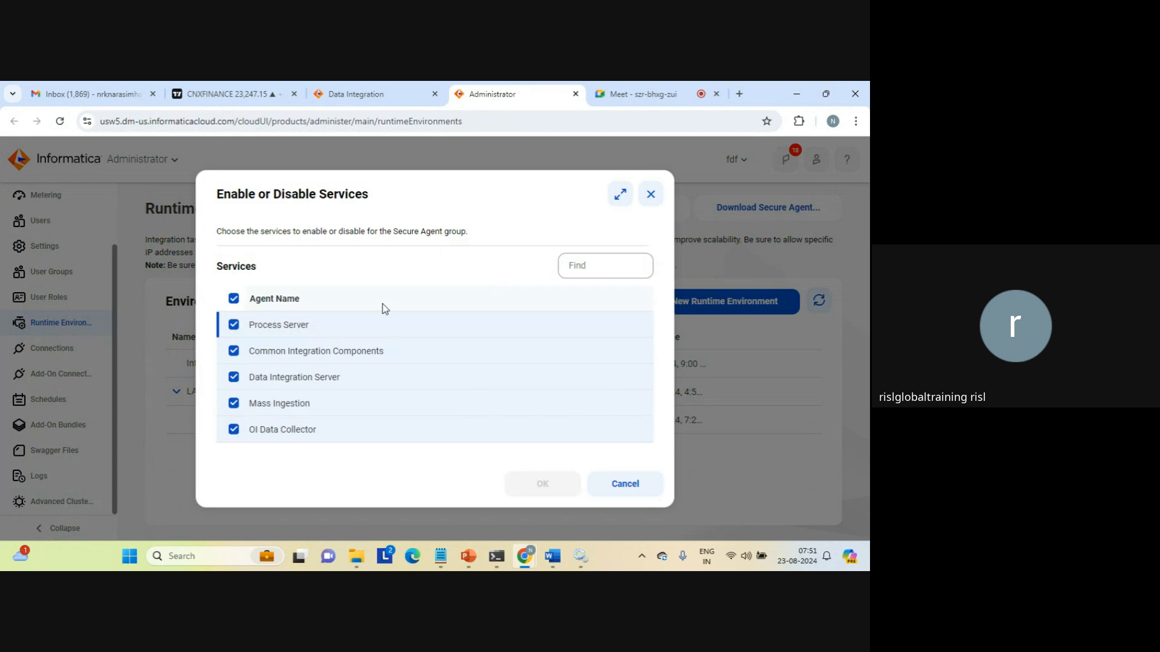
click(233, 302)
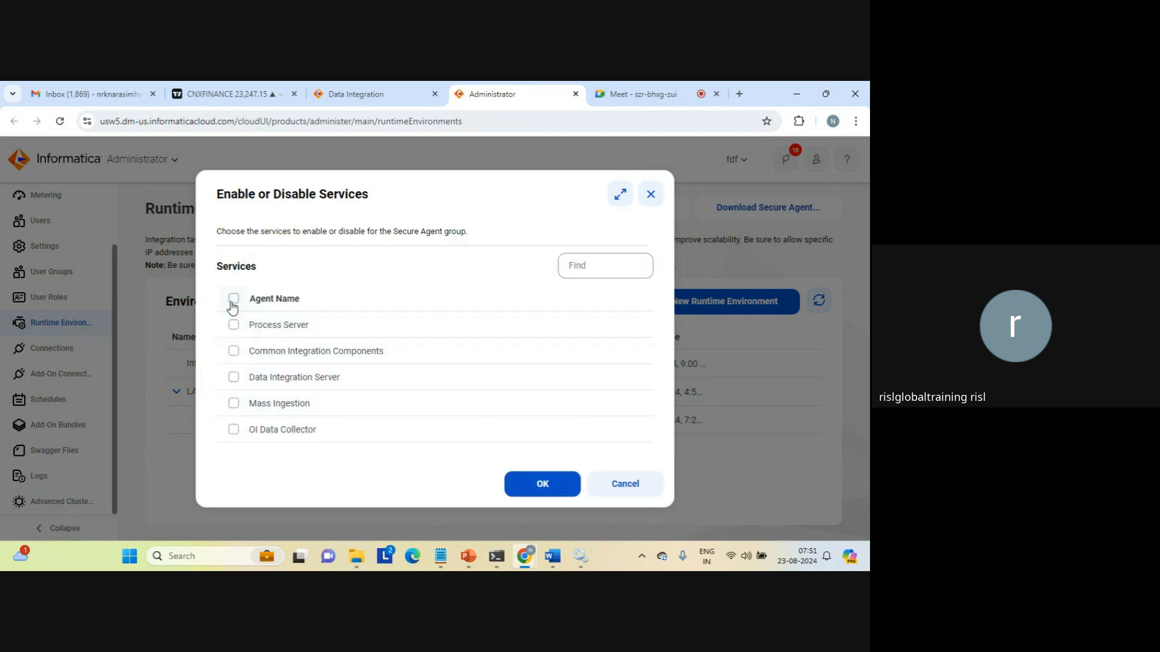
click(232, 379)
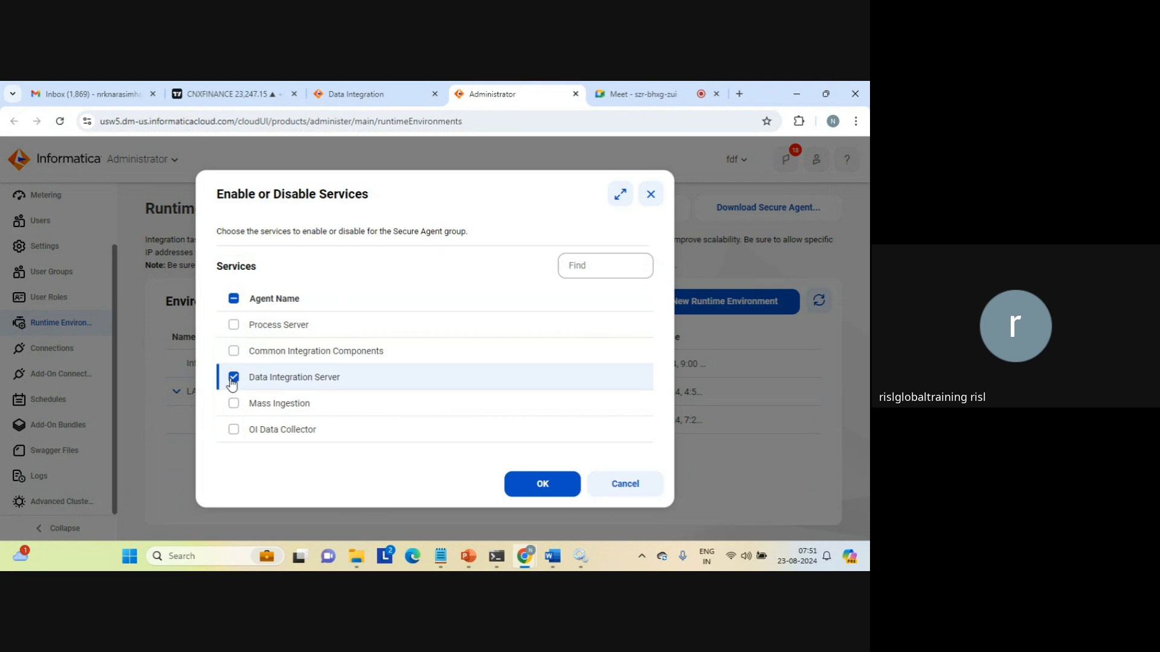
click(539, 483)
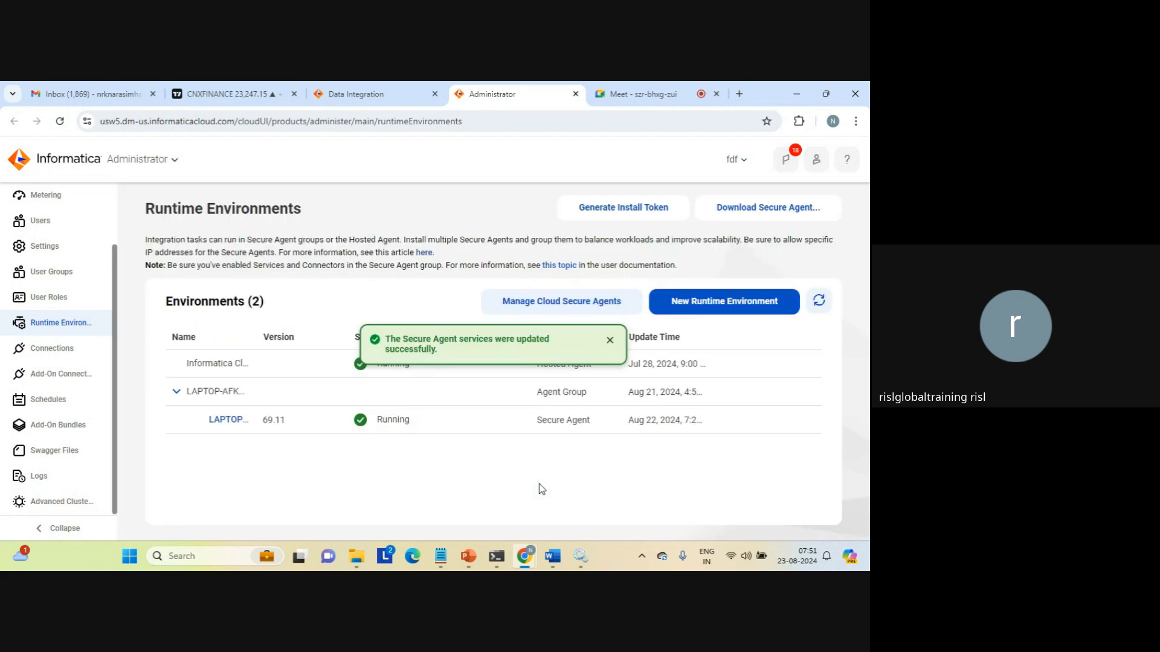
click(610, 340)
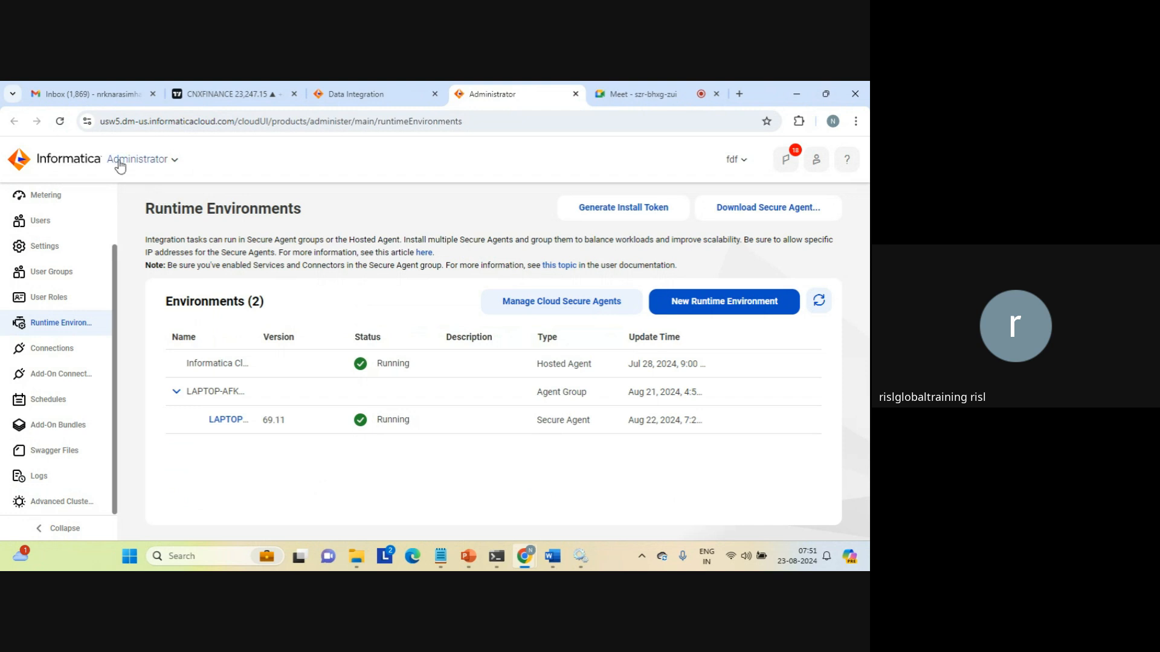
Close the Administrator tab, reload Data Integration, and confirm both runtime environments are Up and Running.
click(171, 166)
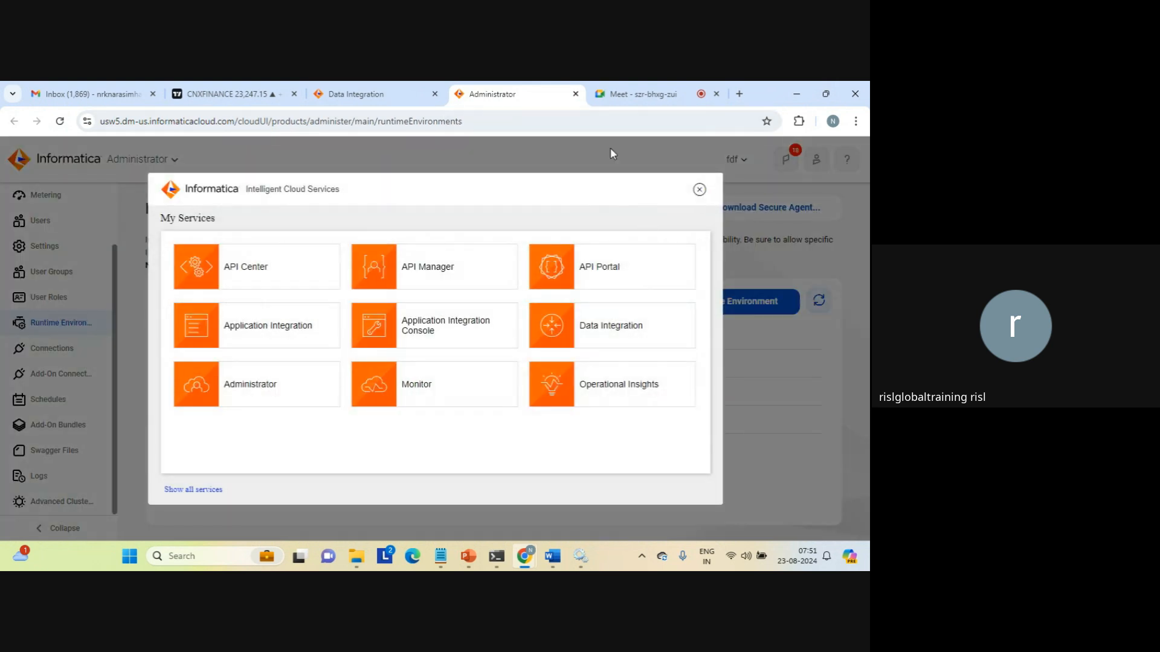
click(369, 93)
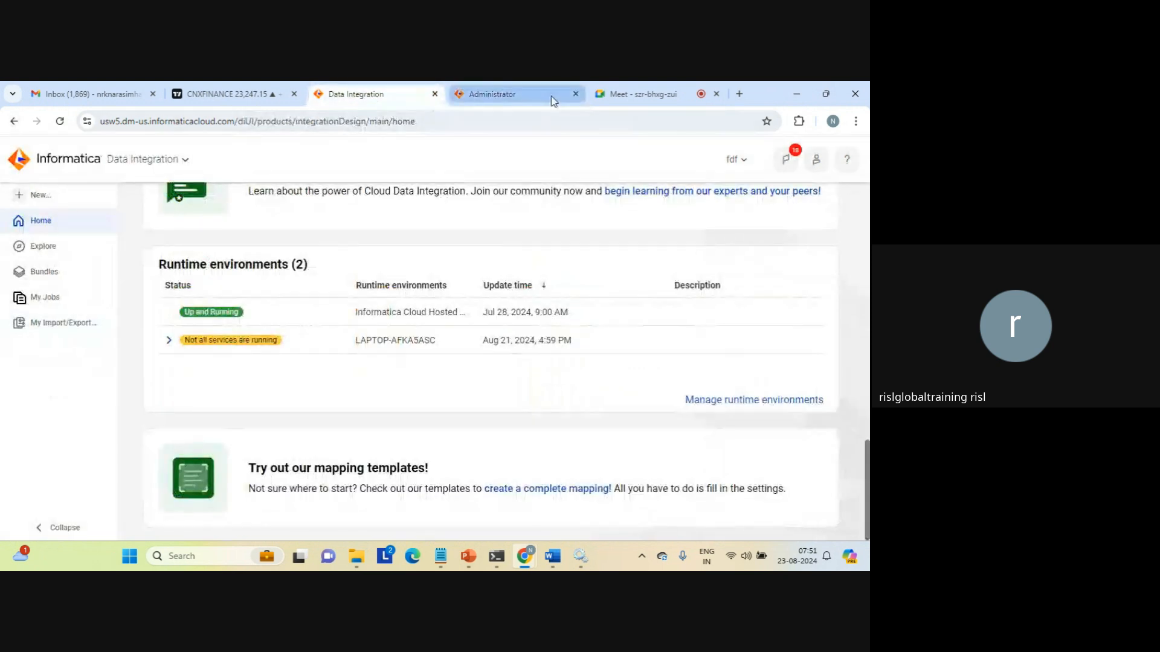
click(575, 95)
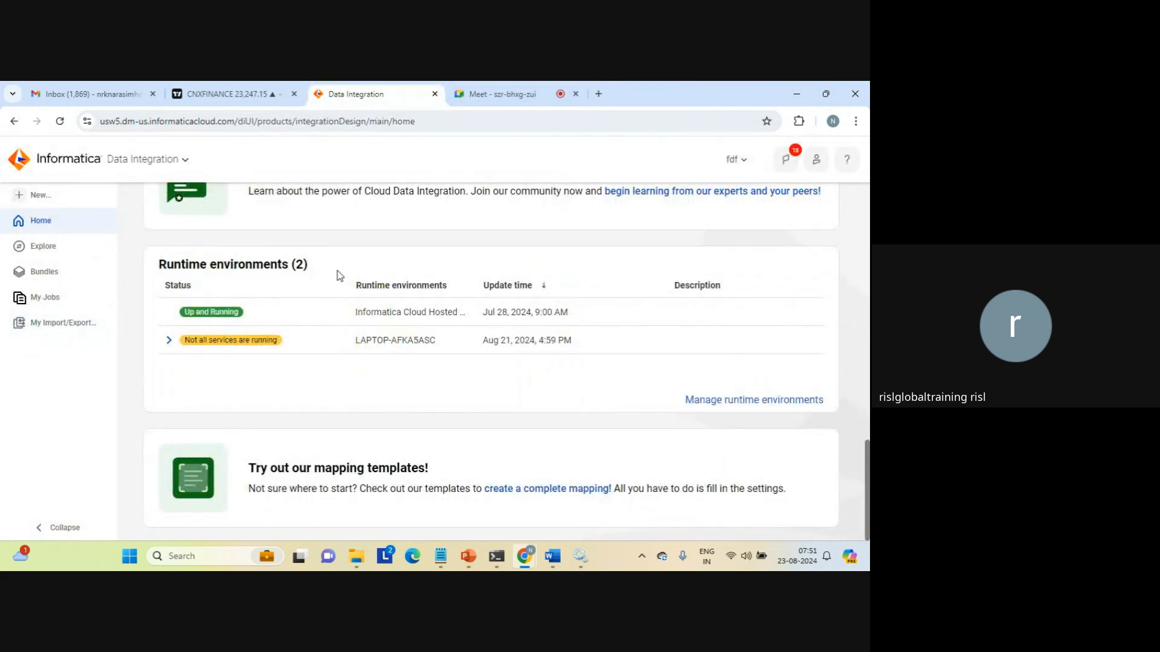
click(324, 123)
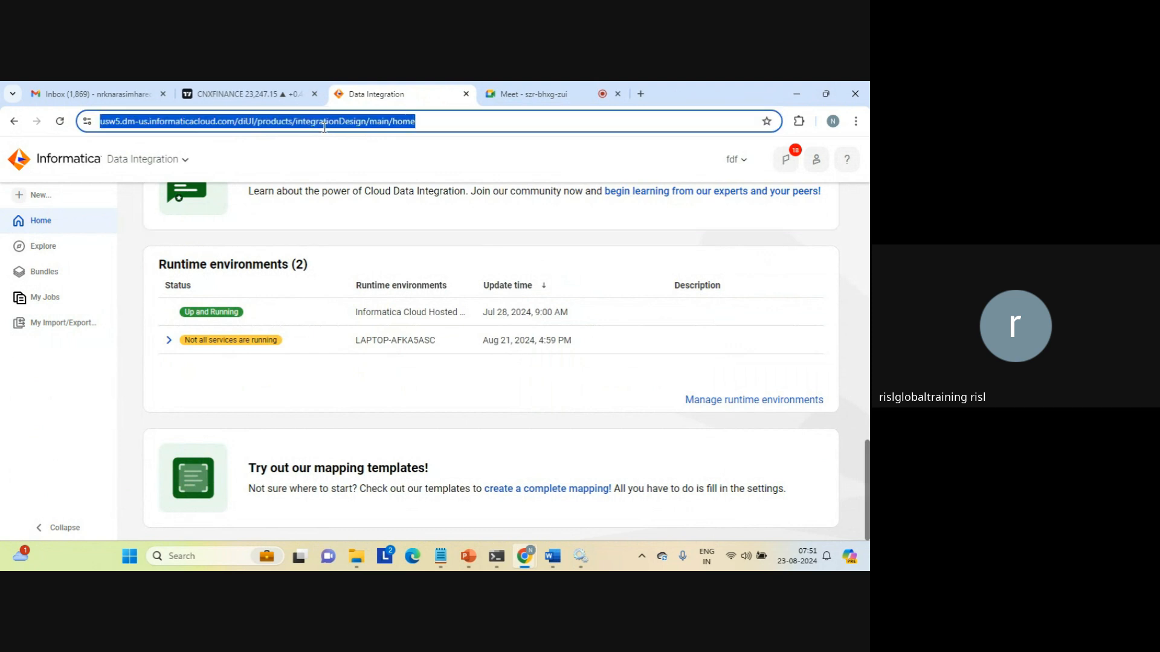
key(Return)
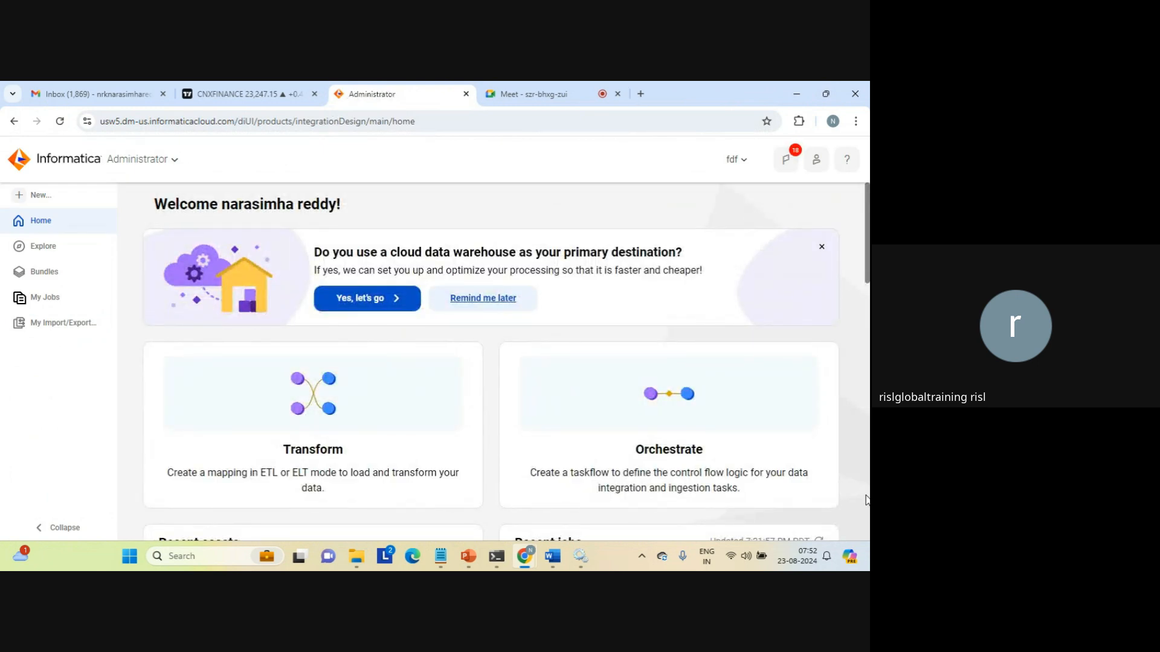
click(867, 500)
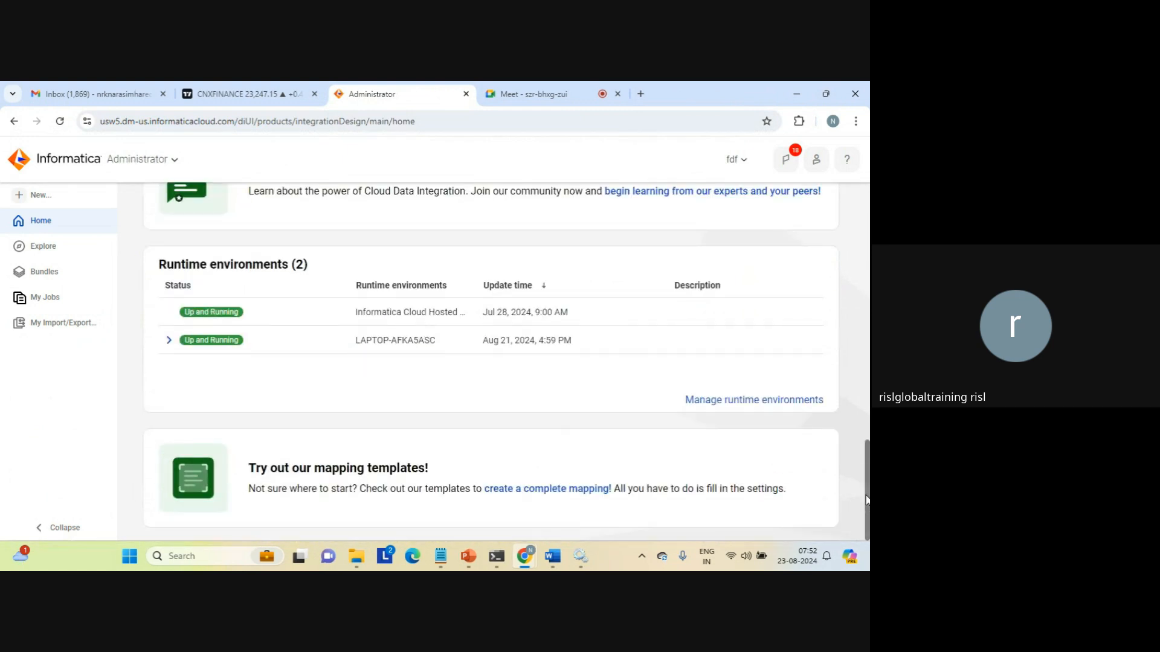
click(868, 213)
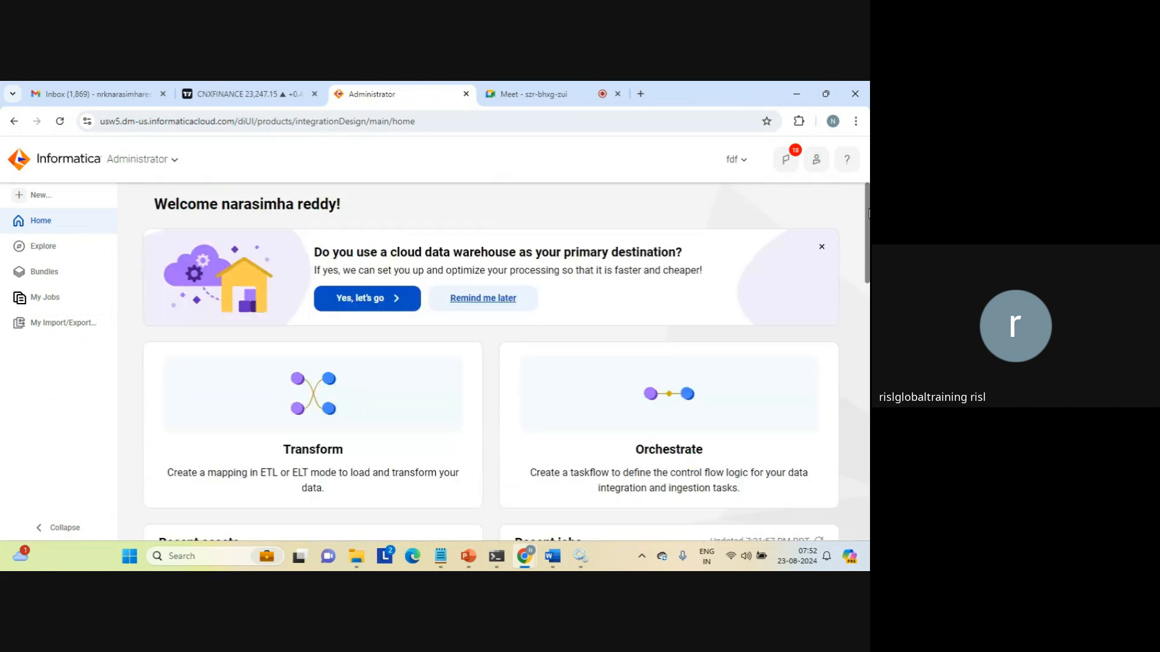
Open the Default project in Explore and sort its items by Updated On, newest first.
click(45, 256)
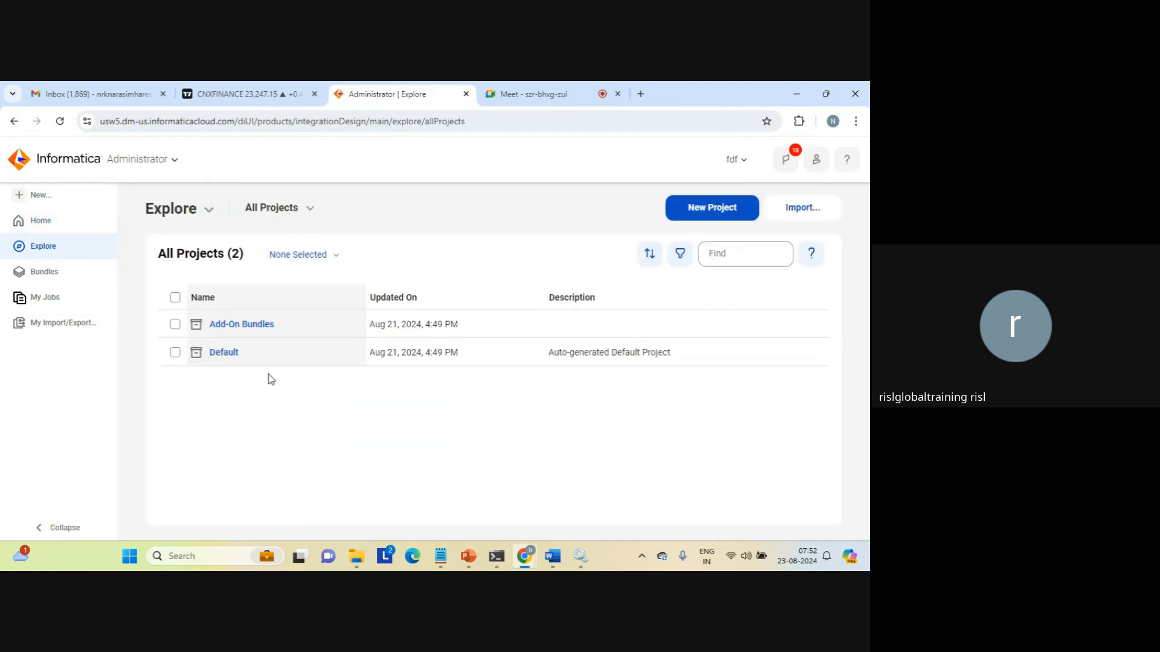
click(223, 353)
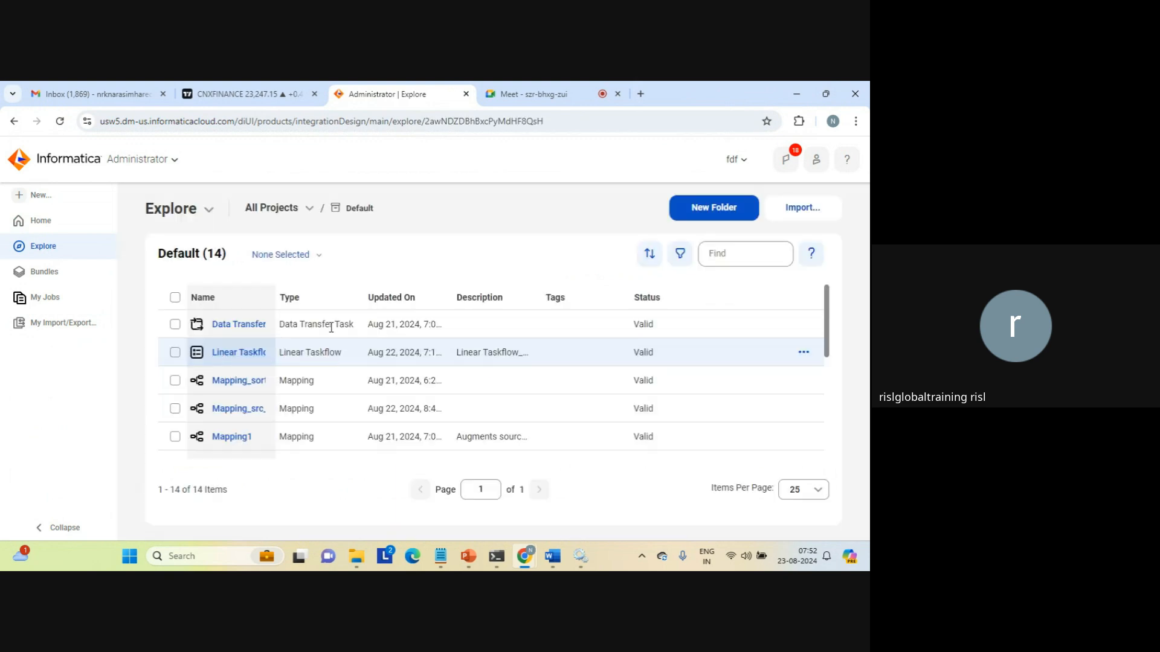
click(406, 308)
click(407, 308)
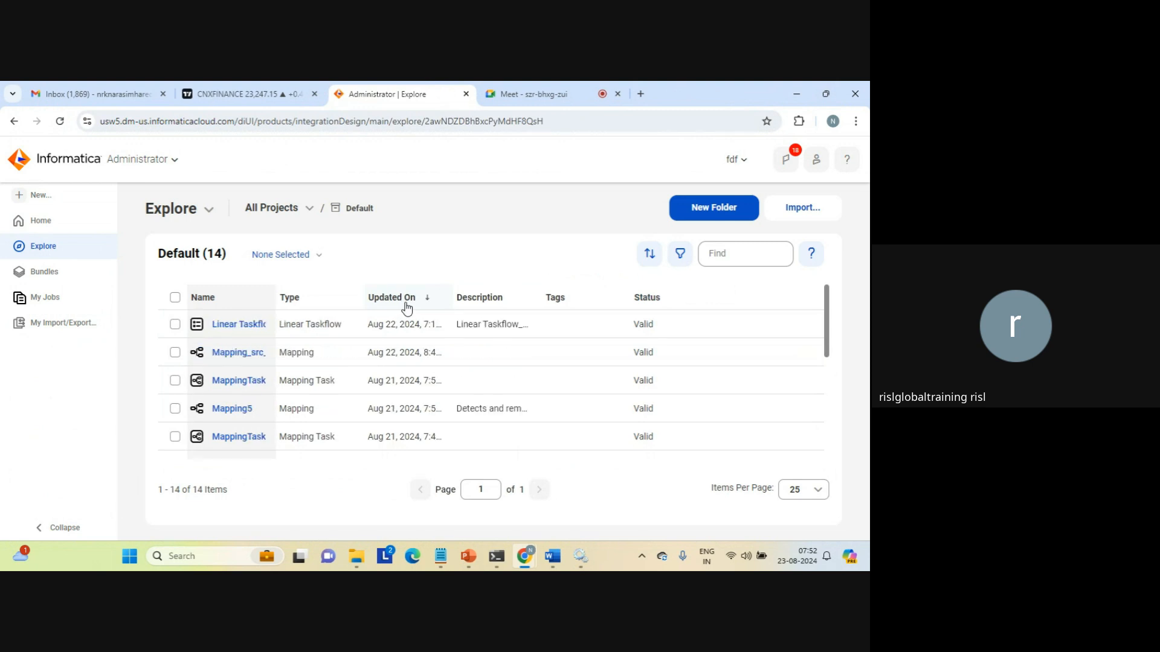
Recover from the taskflow's not-found page by going back and reloading the Default project page.
click(235, 330)
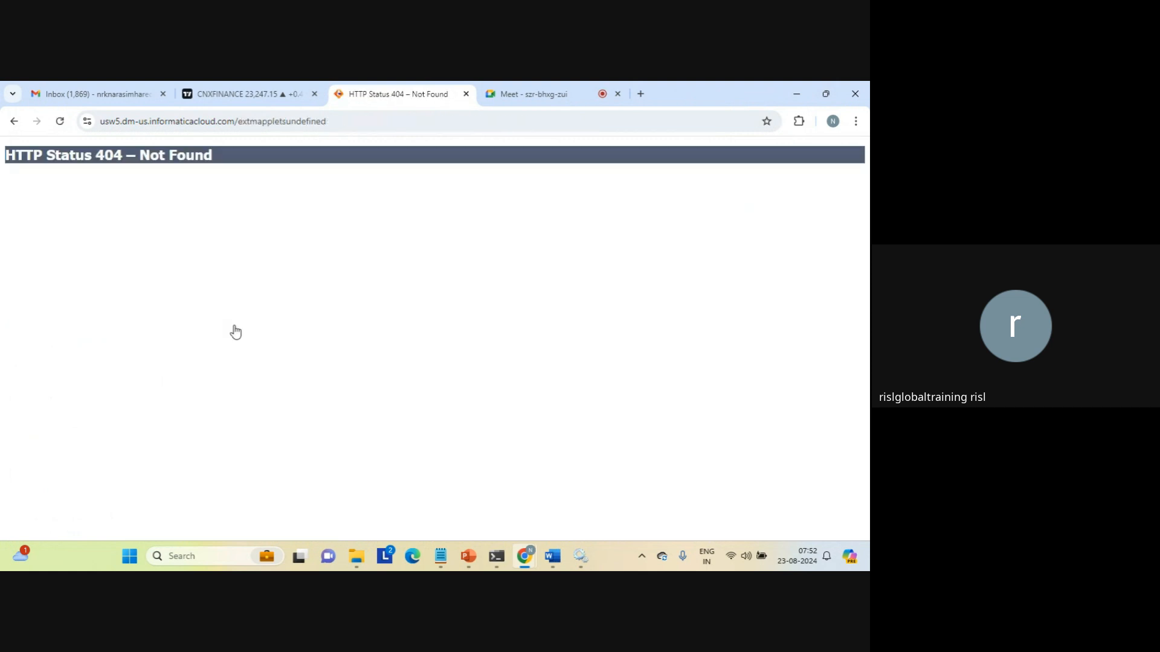
click(11, 121)
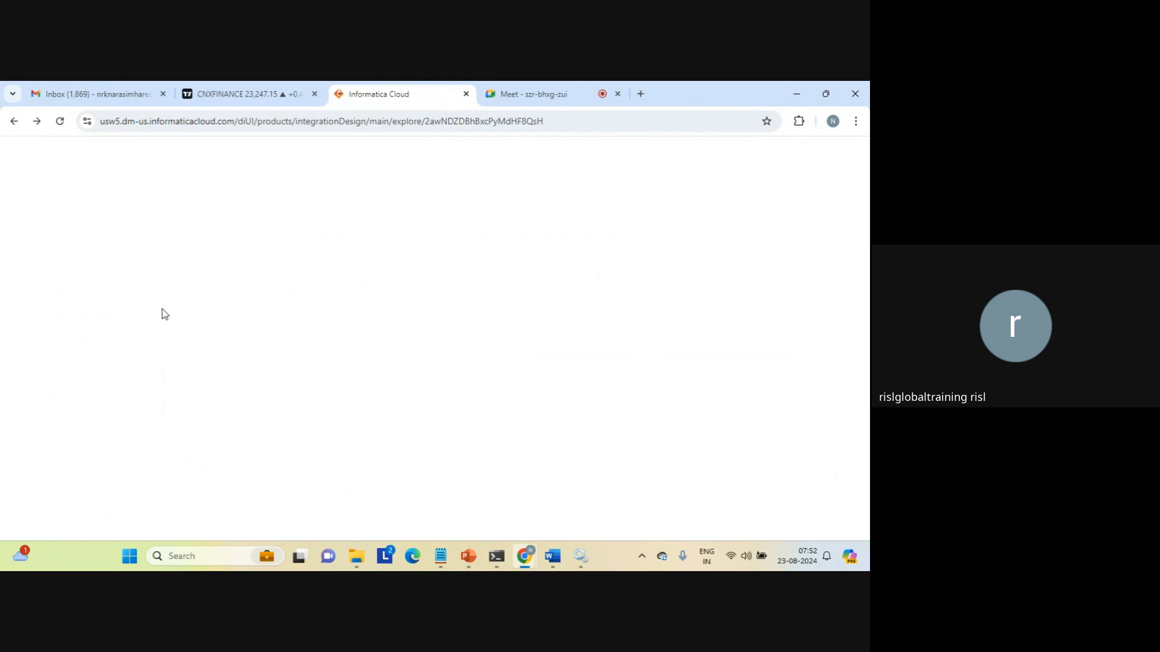
click(484, 124)
key(Return)
click(572, 121)
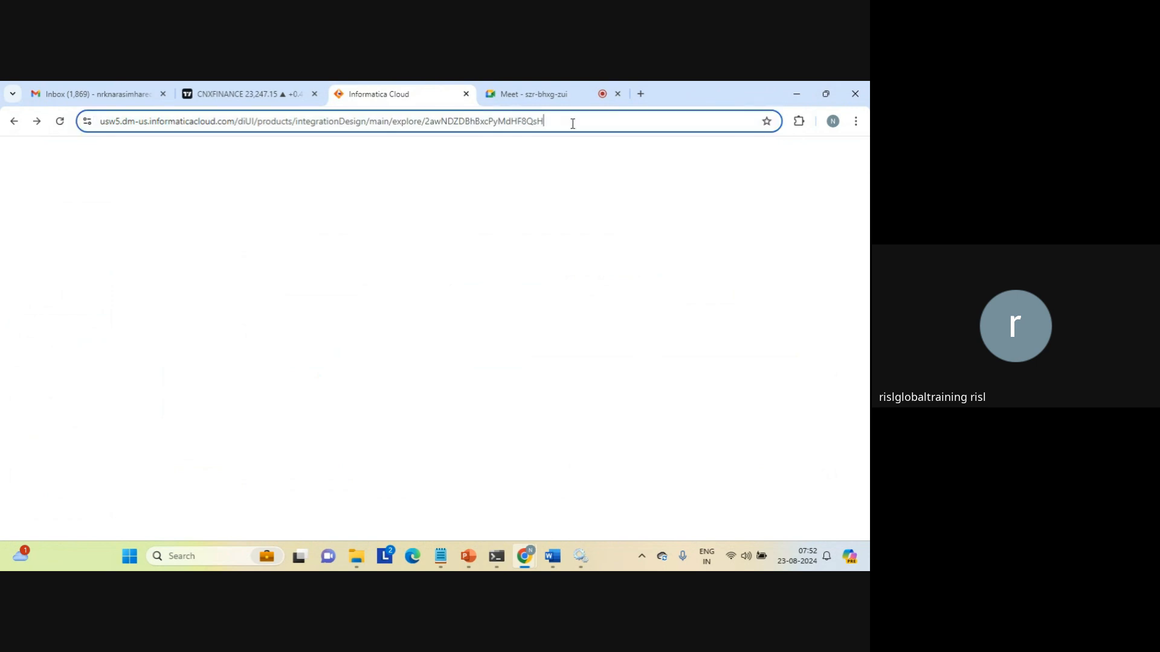
click(573, 123)
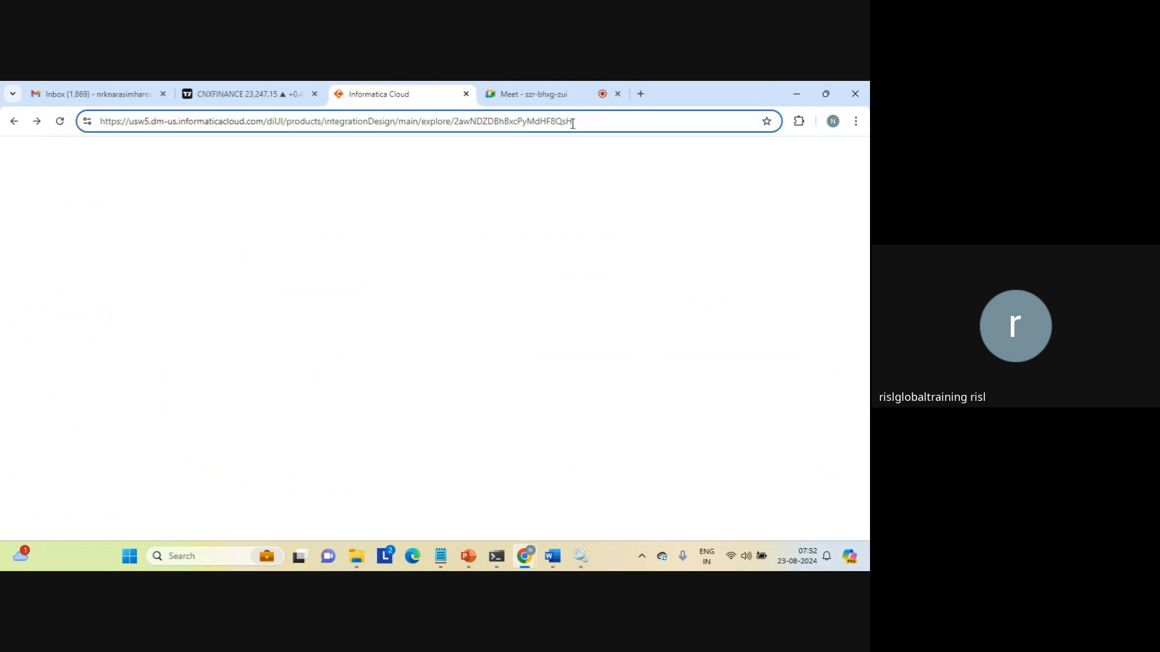
key(Return)
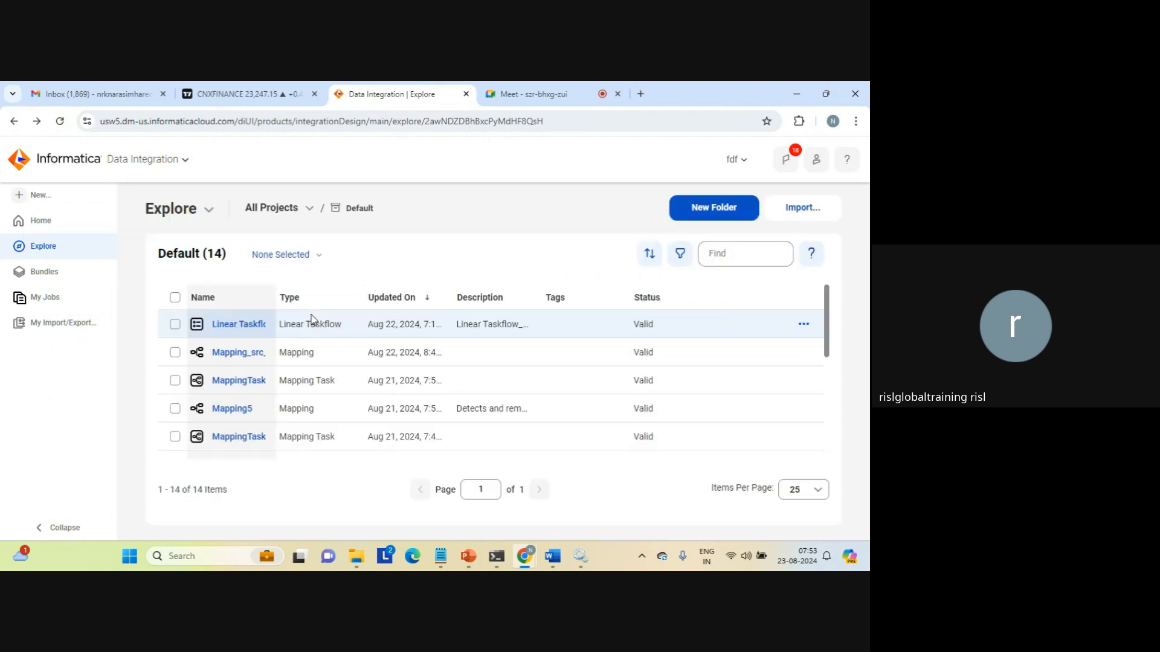
Run Linear Taskflow_orderly_execution from its details page and open My Jobs to monitor it.
click(258, 326)
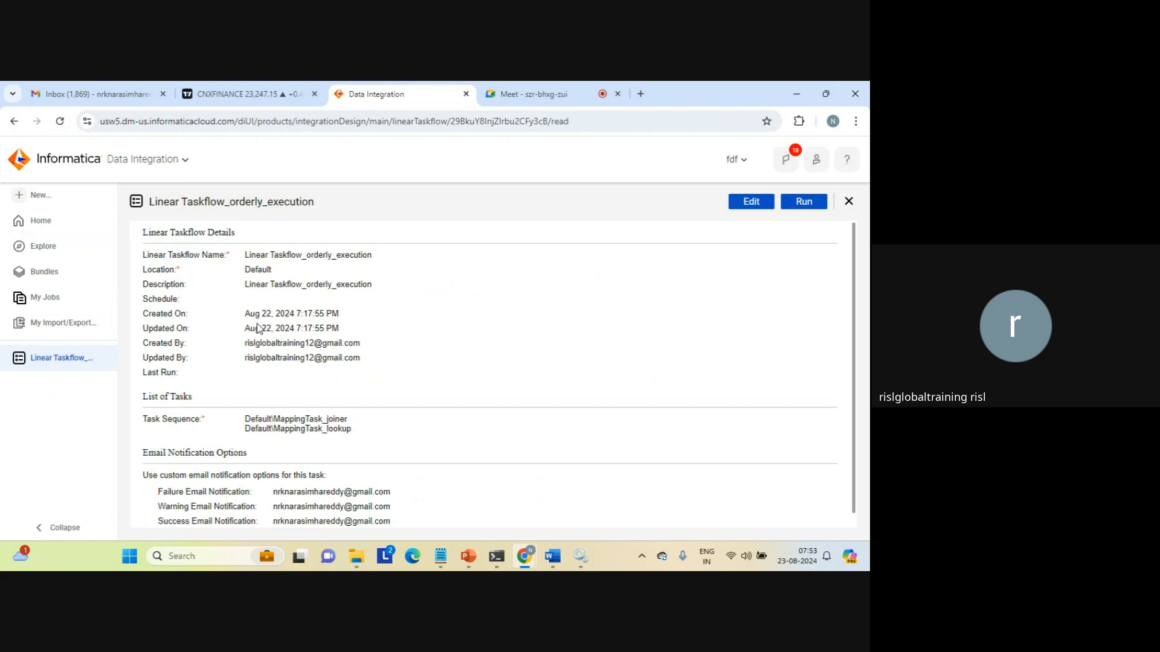
click(805, 204)
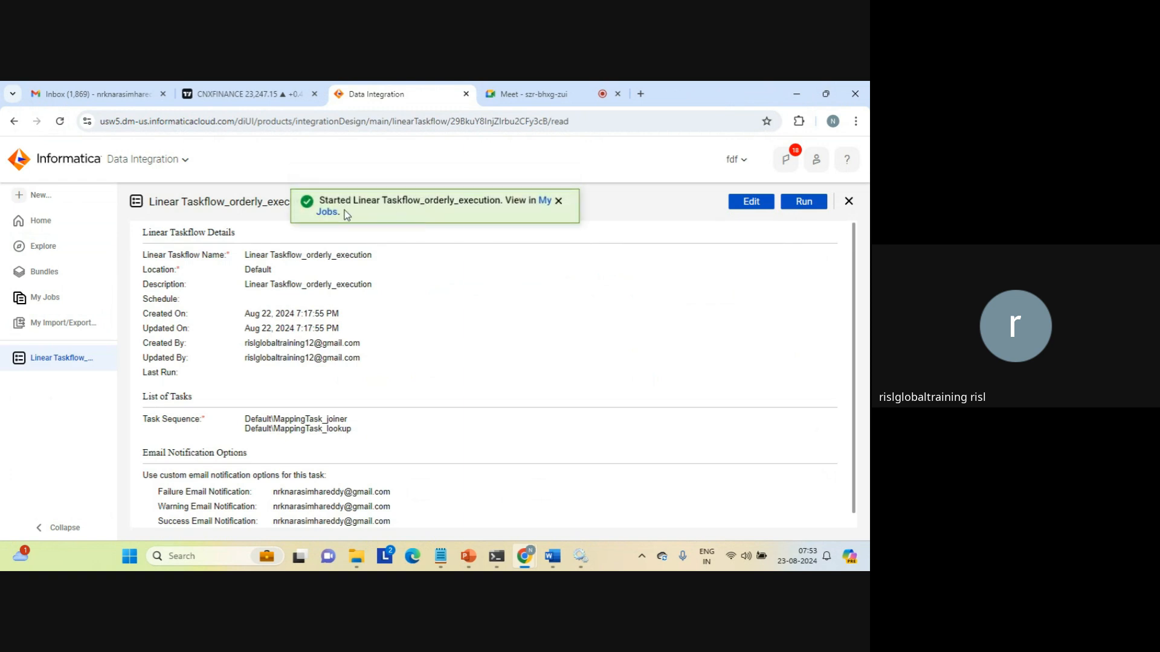
click(326, 213)
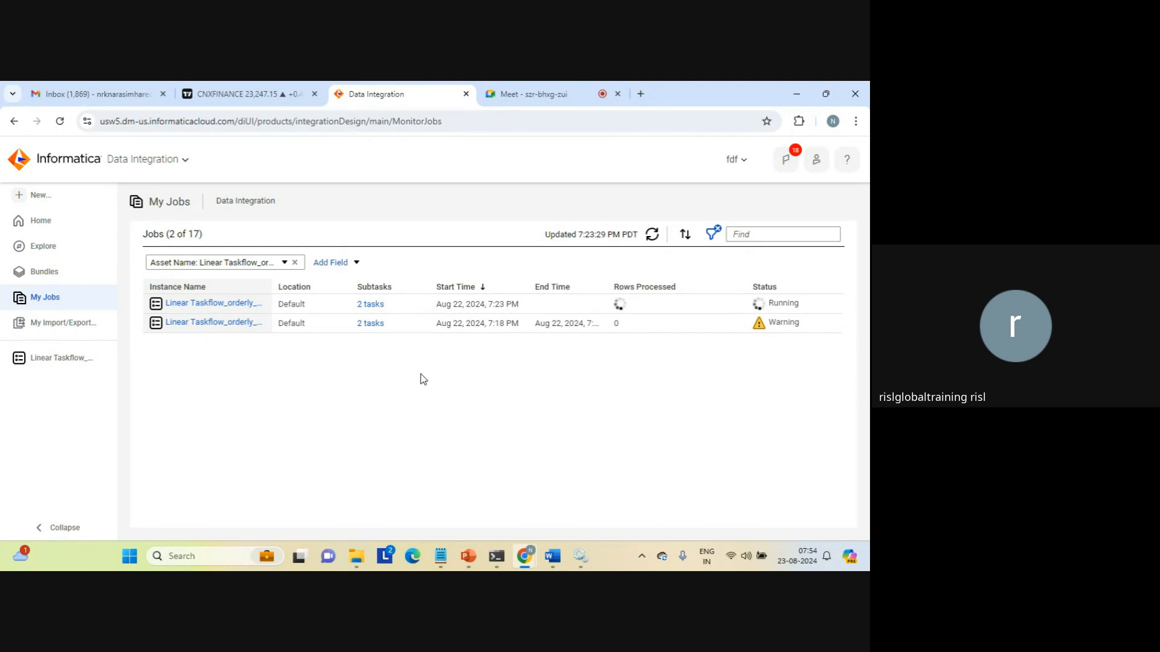
Refresh My Jobs, confirm the 17 rows processed, and open the latest run's details.
click(651, 237)
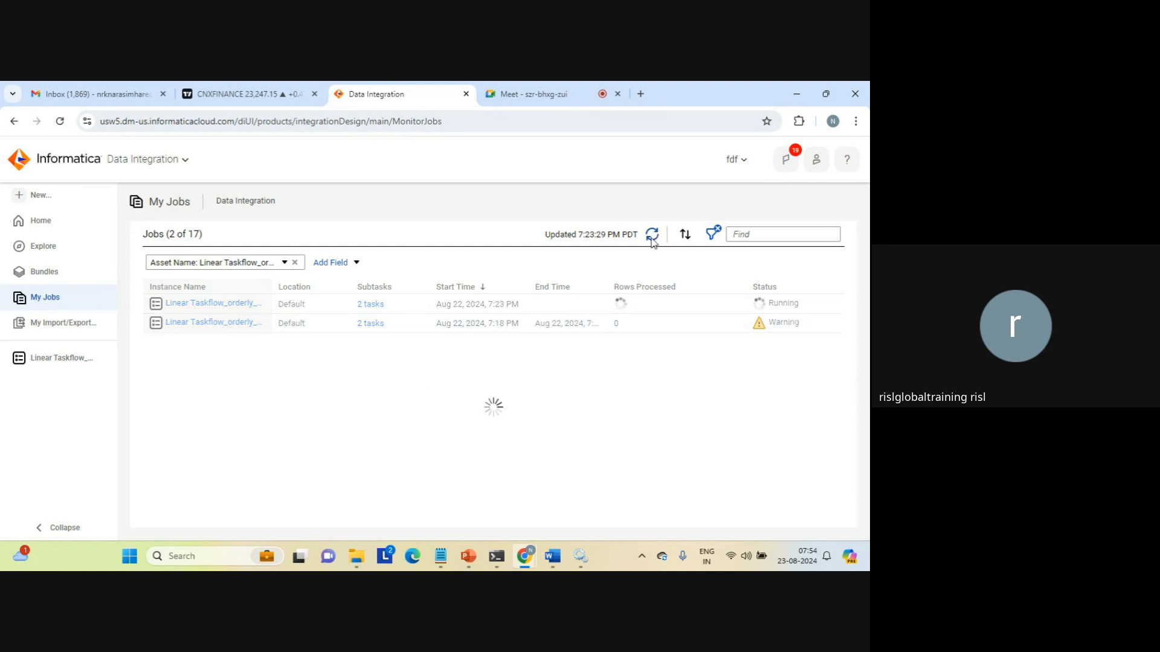
double_click(617, 305)
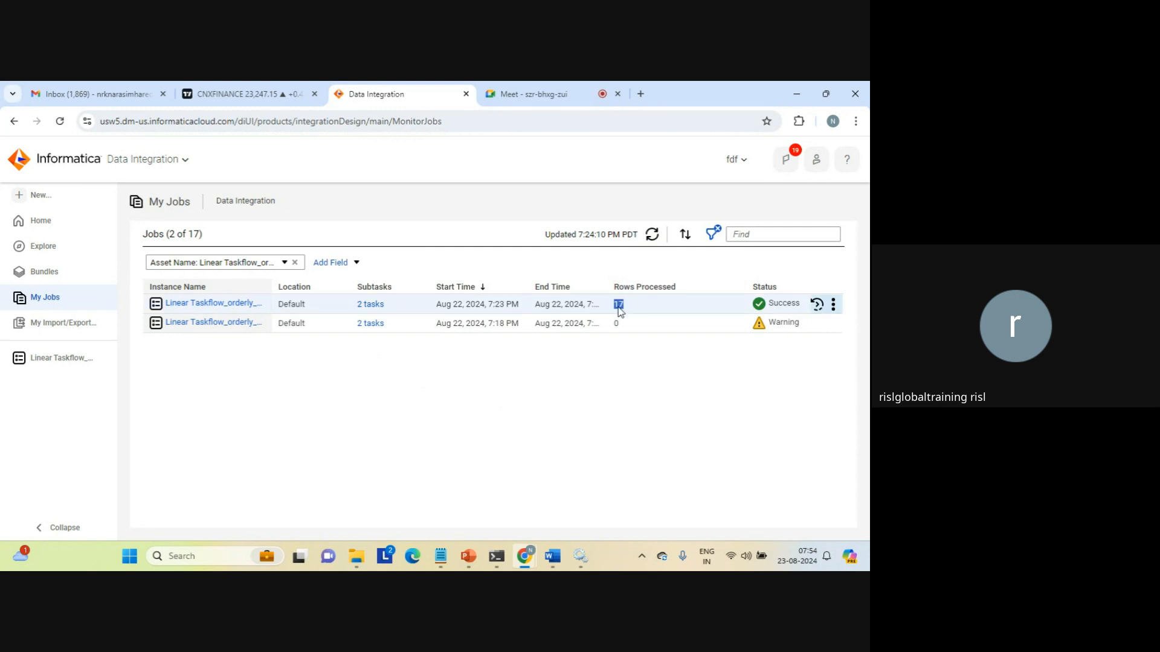
click(238, 304)
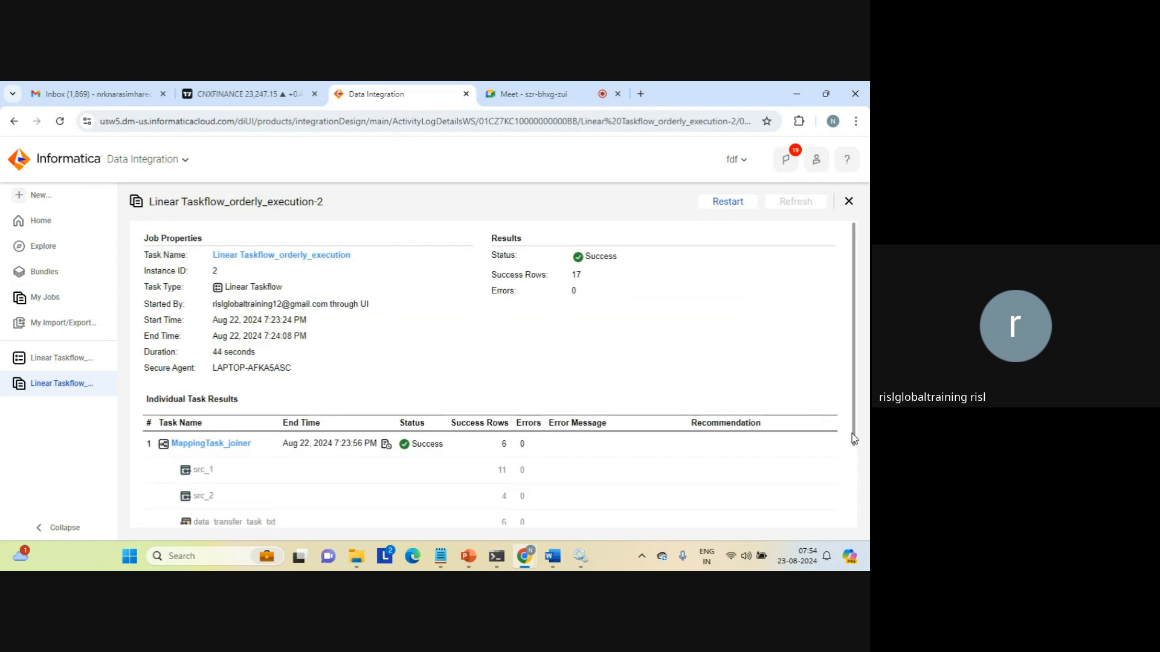
Review task results (joiner 6 rows, lookup 11 rows), then return to the taskflow's details page.
drag(854, 439, 853, 518)
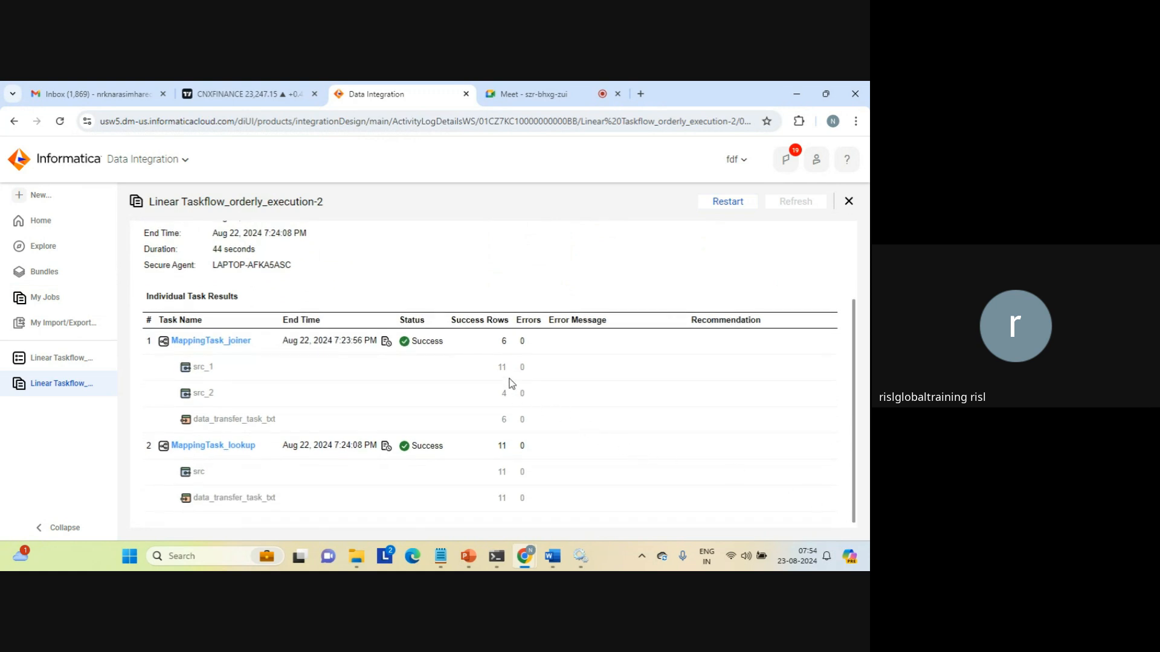
double_click(505, 418)
double_click(502, 498)
click(506, 419)
double_click(505, 419)
double_click(499, 499)
click(440, 238)
click(62, 360)
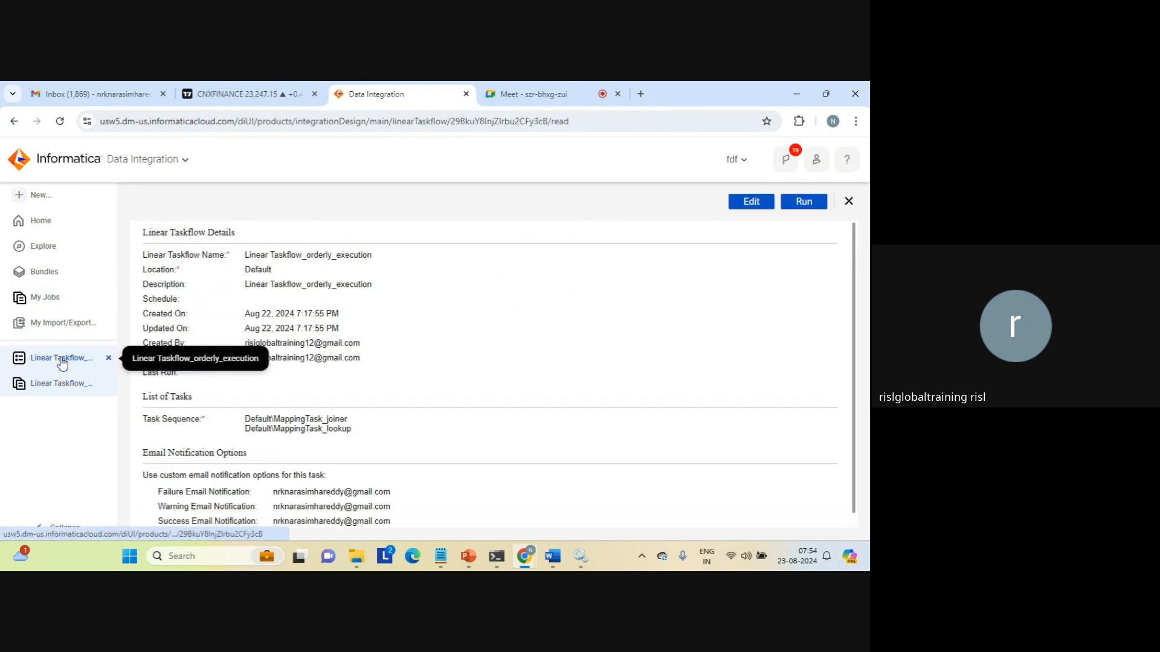
Add MappingTask_copy from Default as sequence 3, save the taskflow, and run it.
click(752, 203)
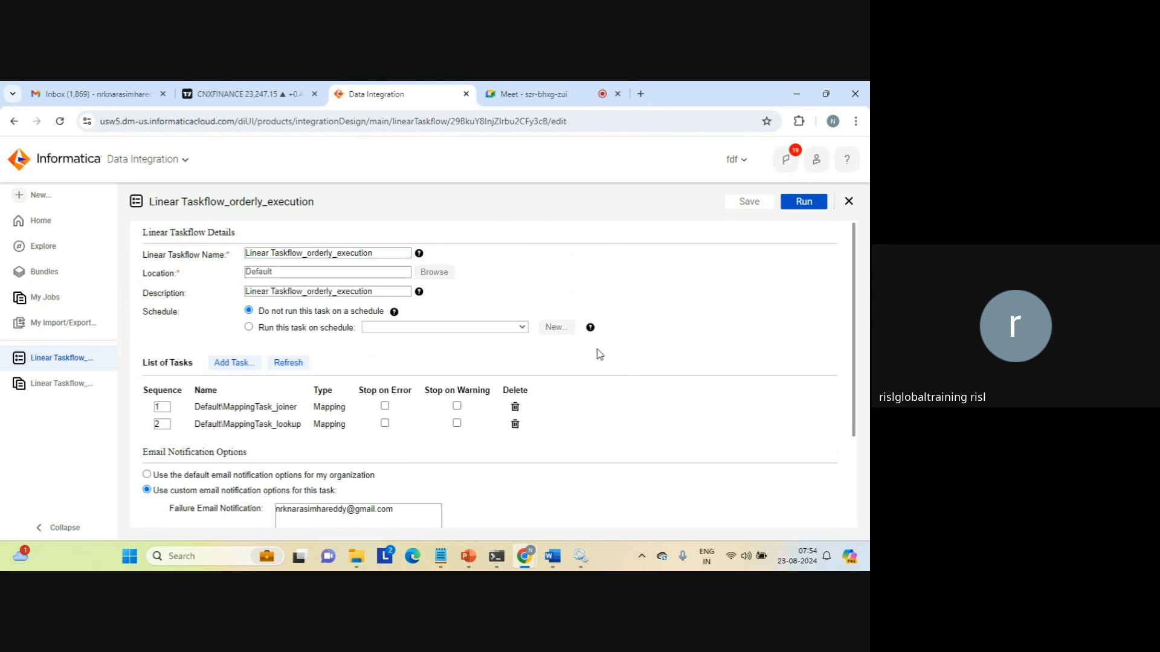
click(229, 363)
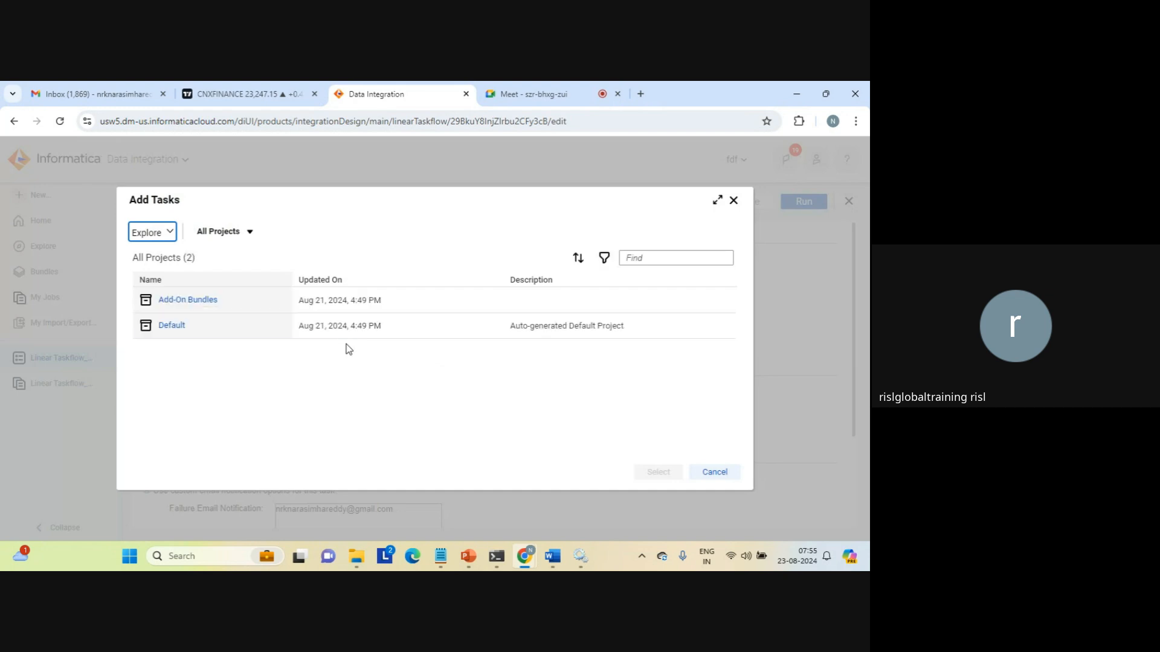
click(169, 326)
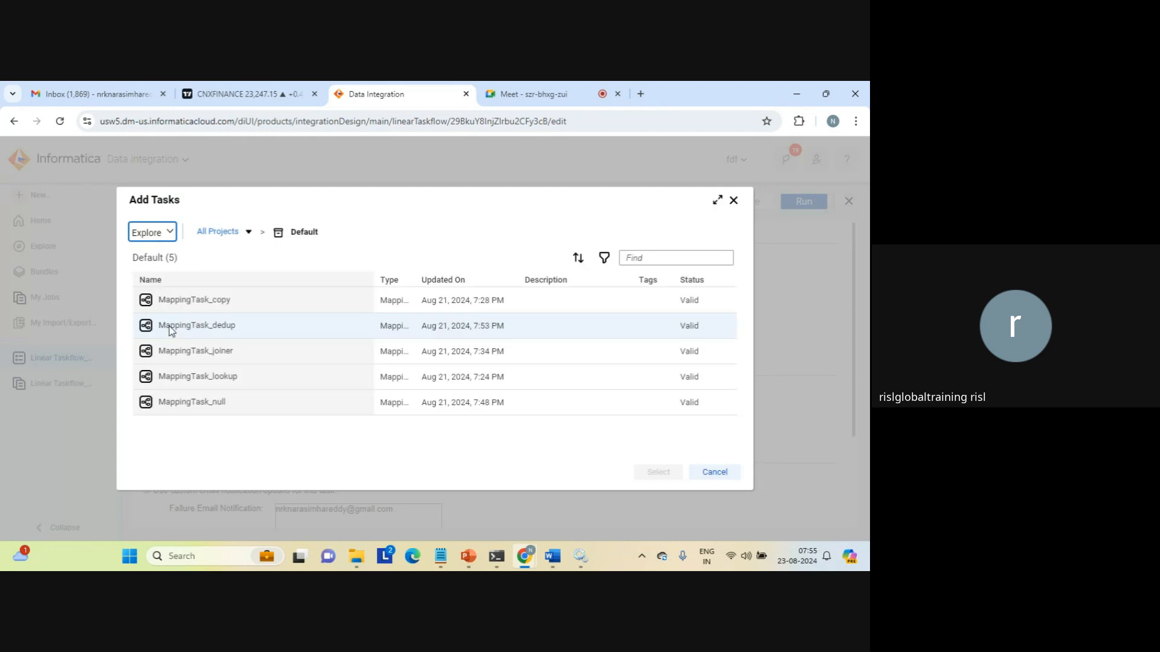
click(206, 300)
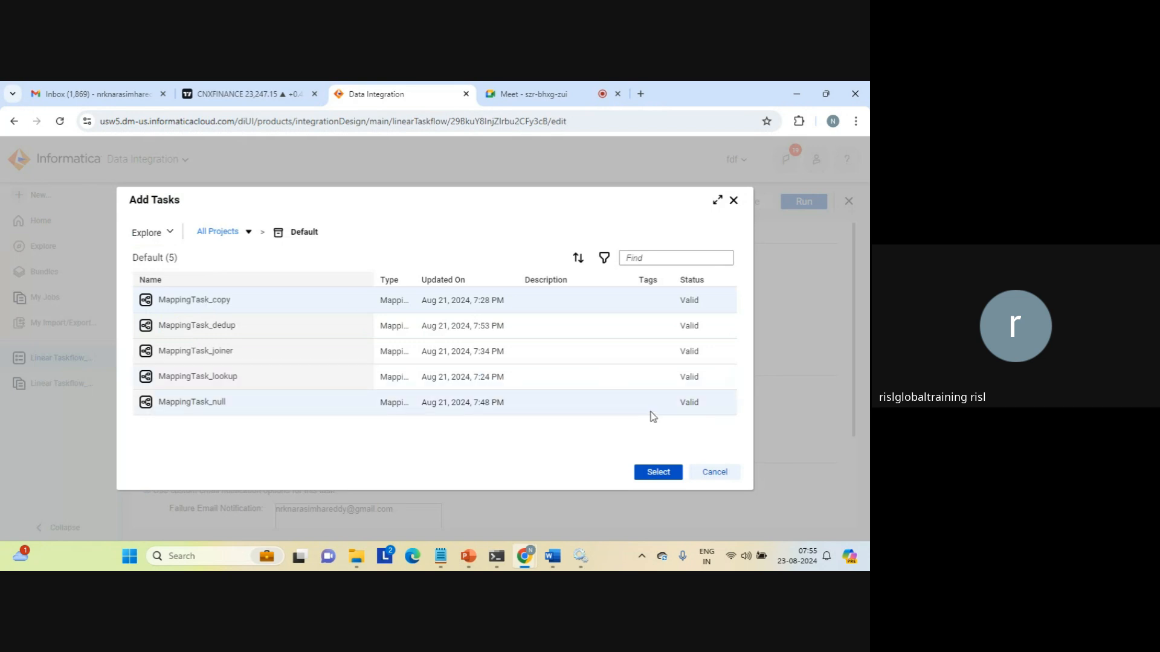
click(662, 474)
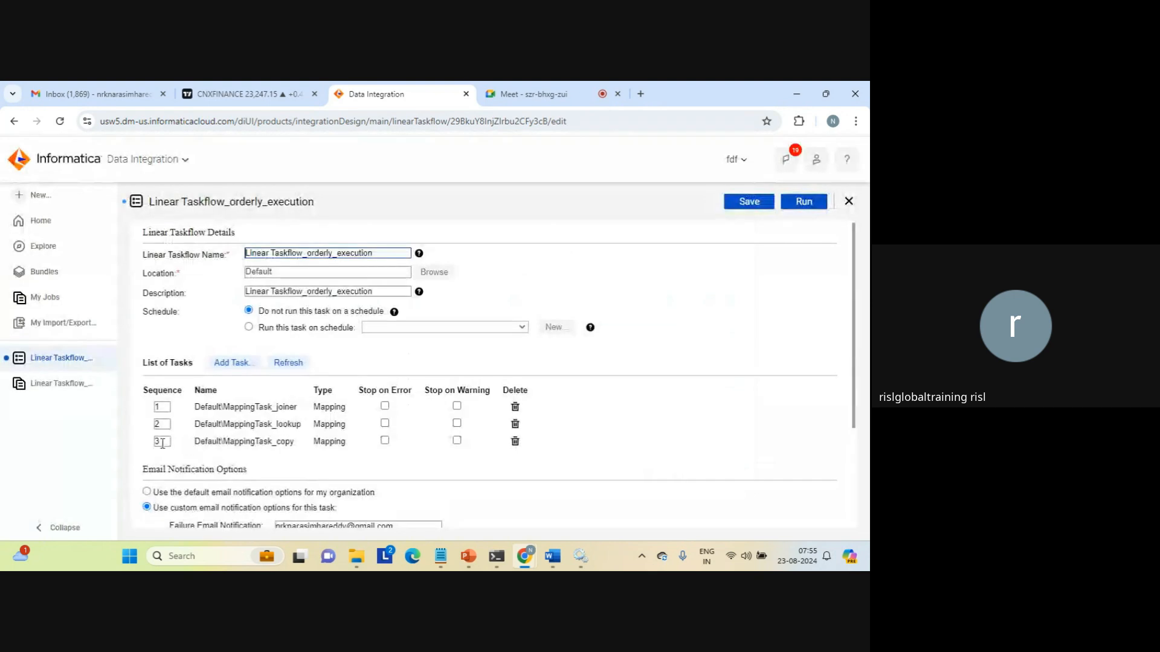
click(160, 442)
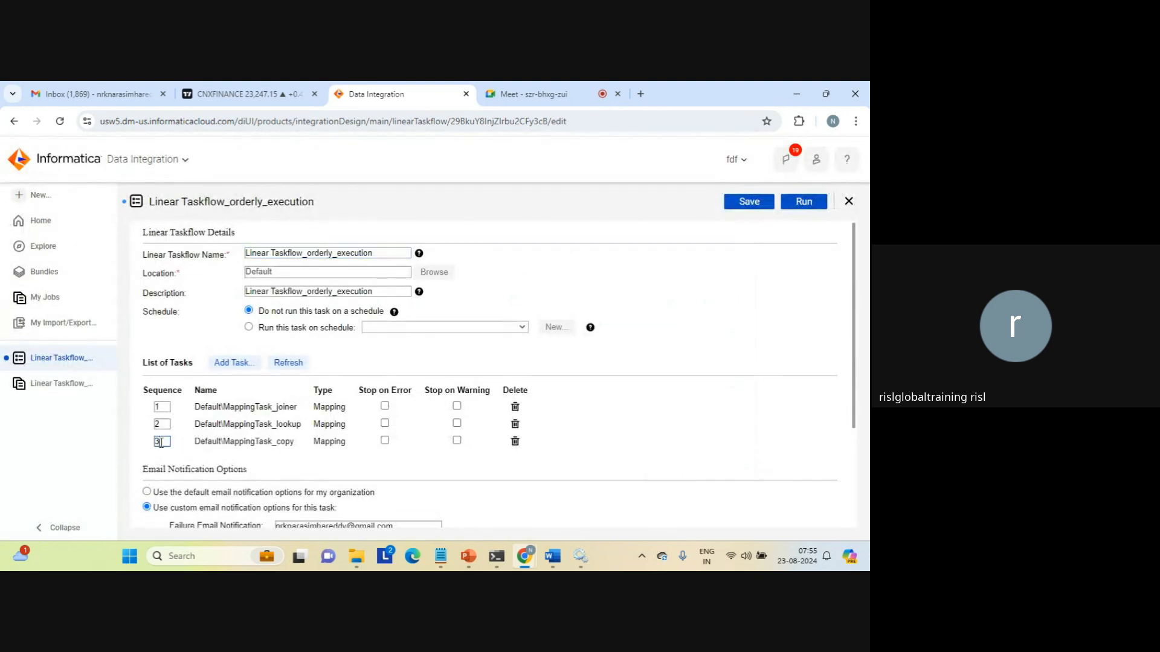
double_click(161, 443)
click(160, 442)
click(750, 201)
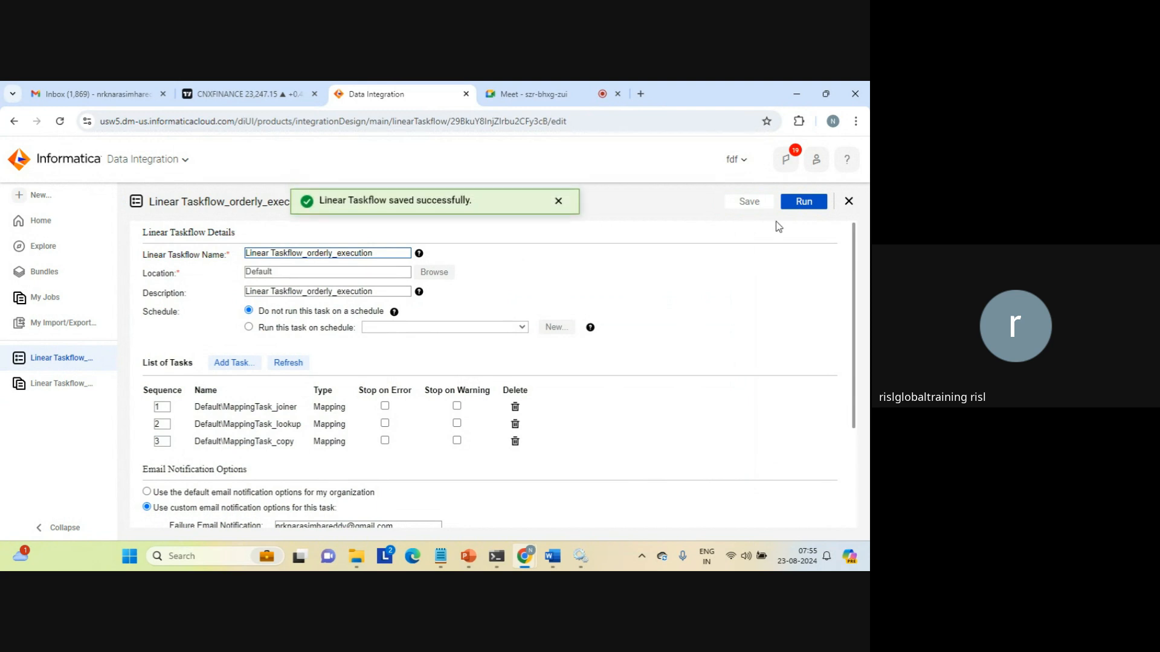
click(806, 207)
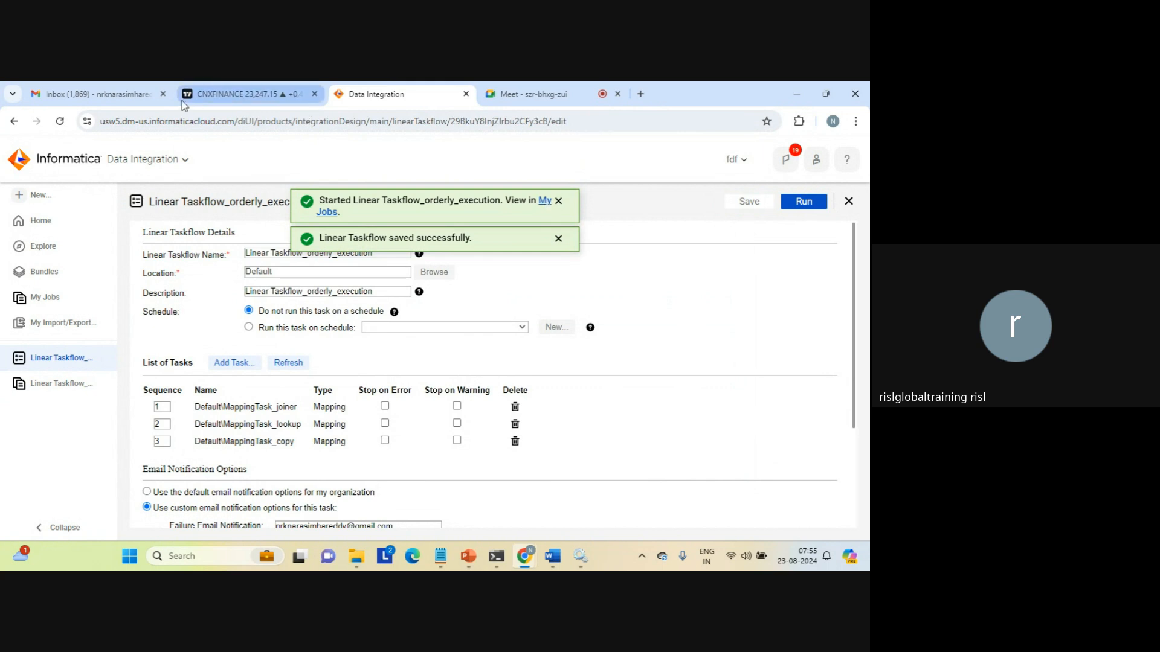
Check the Gmail inbox for the taskflow completion e-mail, then return to My Jobs.
click(109, 94)
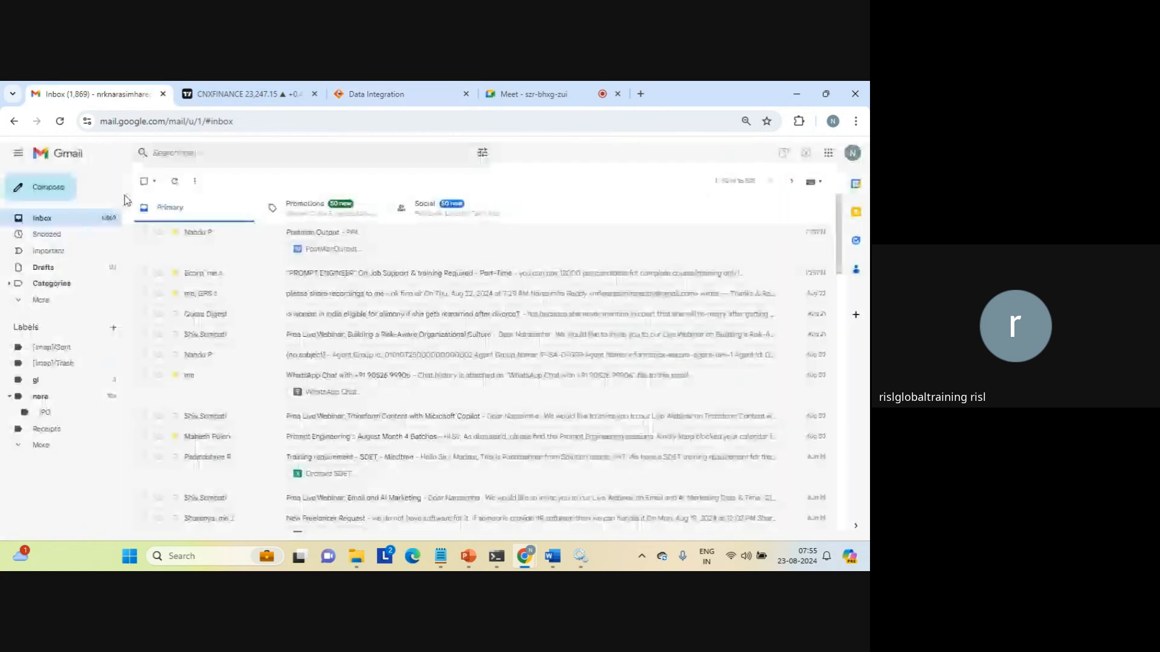
click(43, 219)
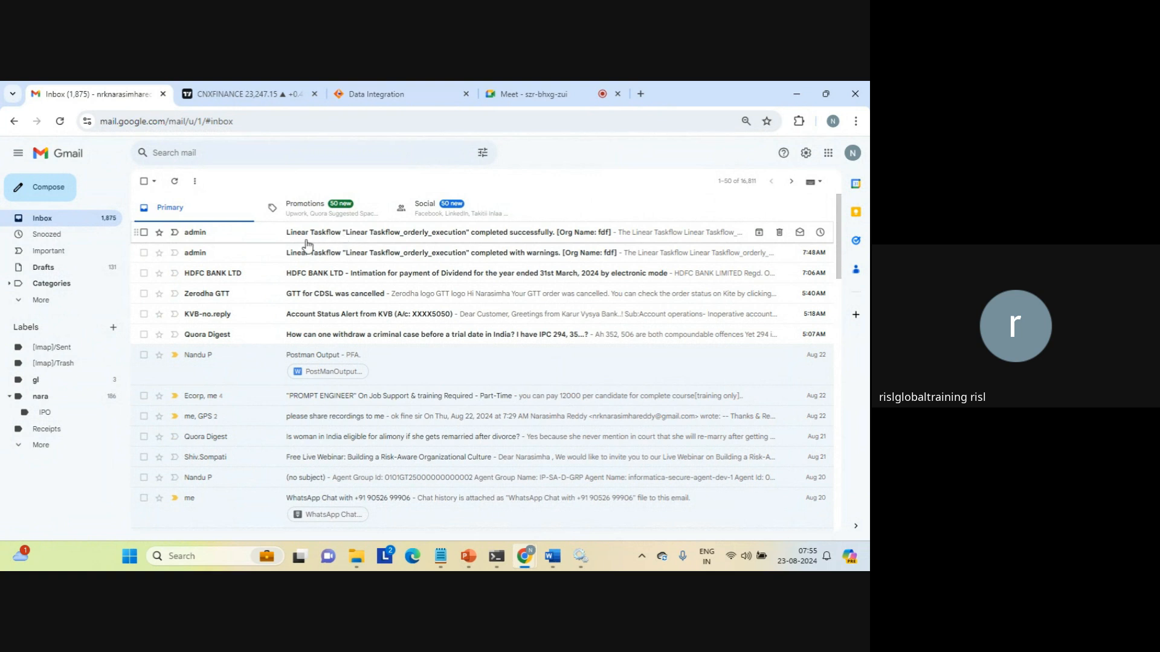
click(521, 90)
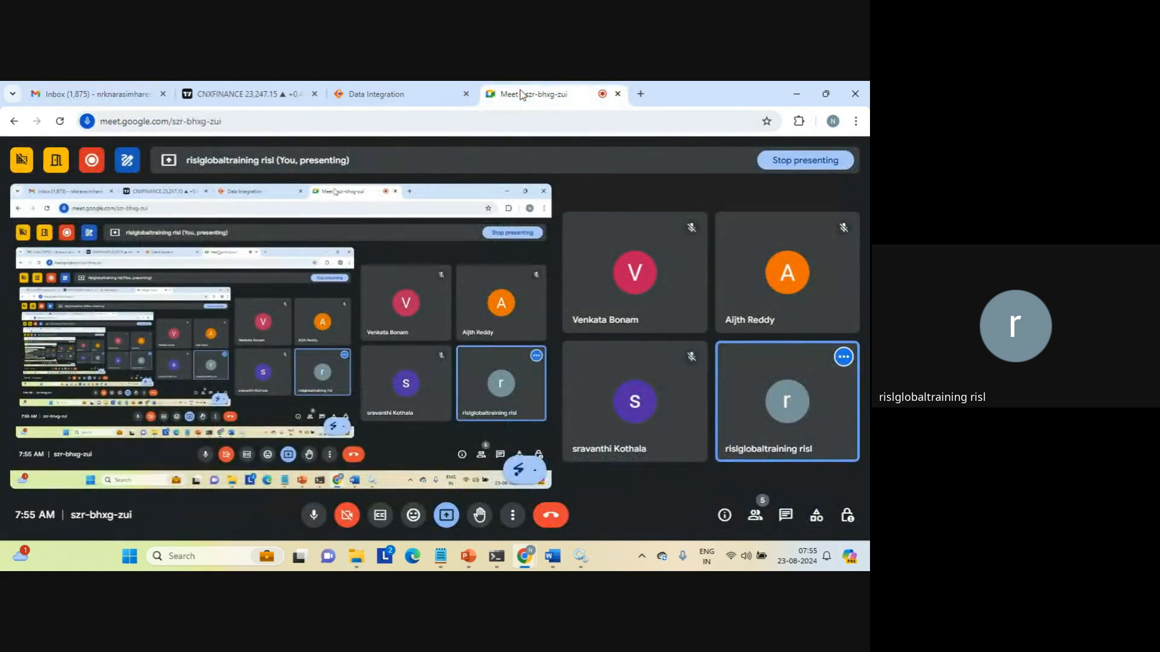
click(396, 95)
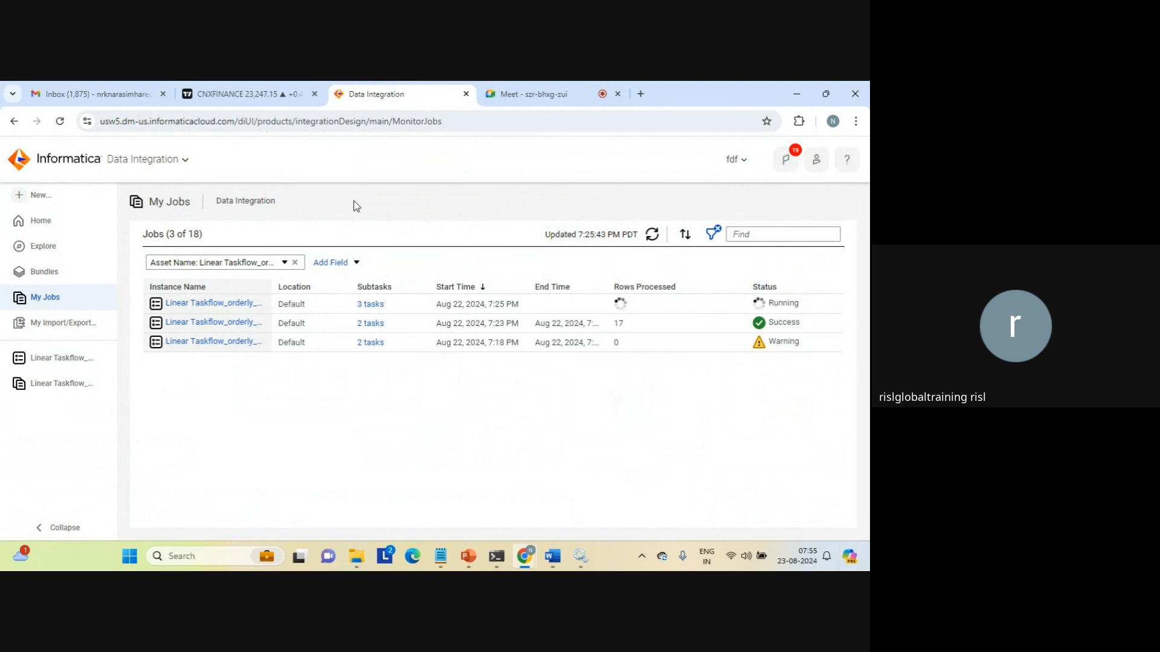
click(580, 556)
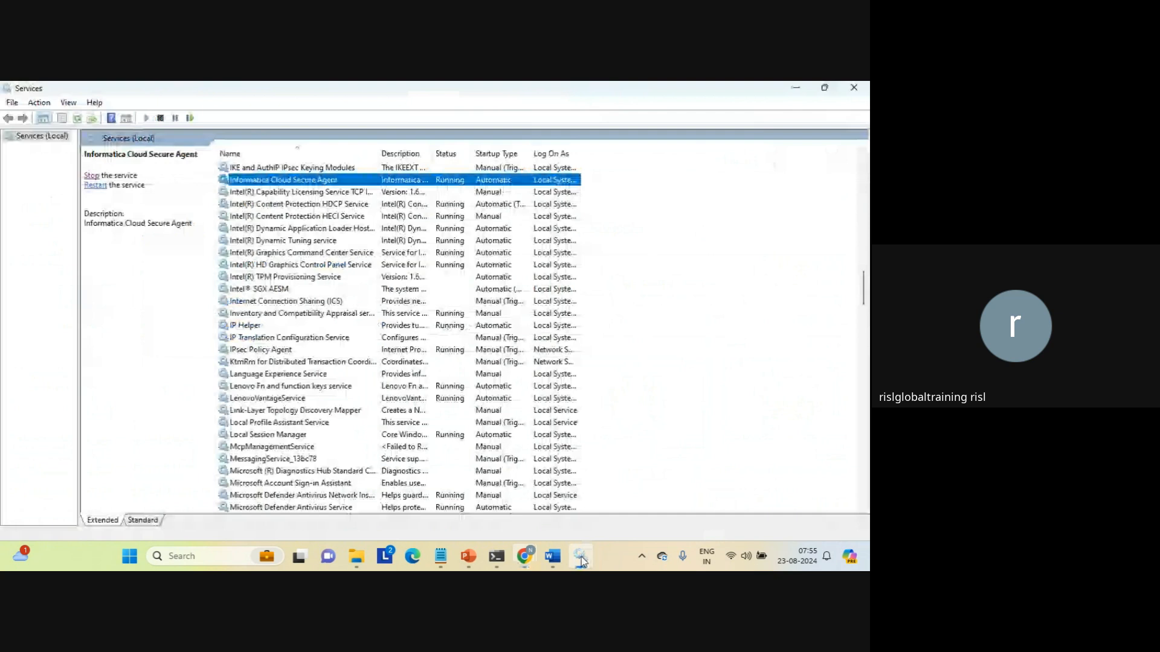
click(852, 90)
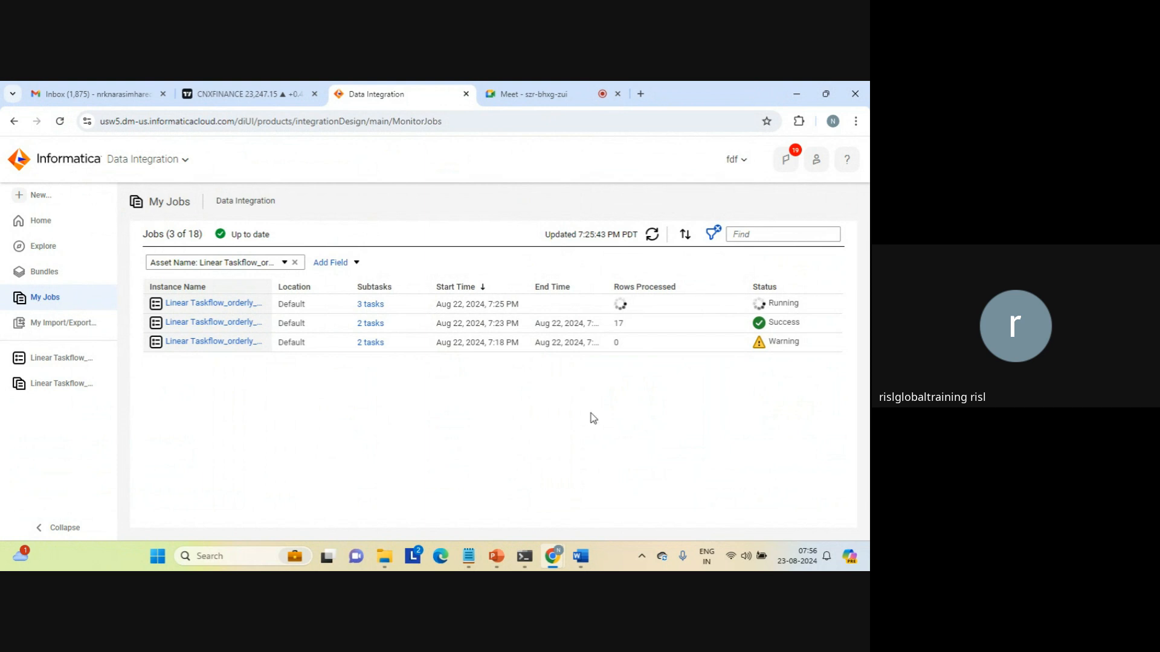
Refresh My Jobs and review run -3's task results: joiner 6, lookup 11, copy 11 rows.
click(652, 235)
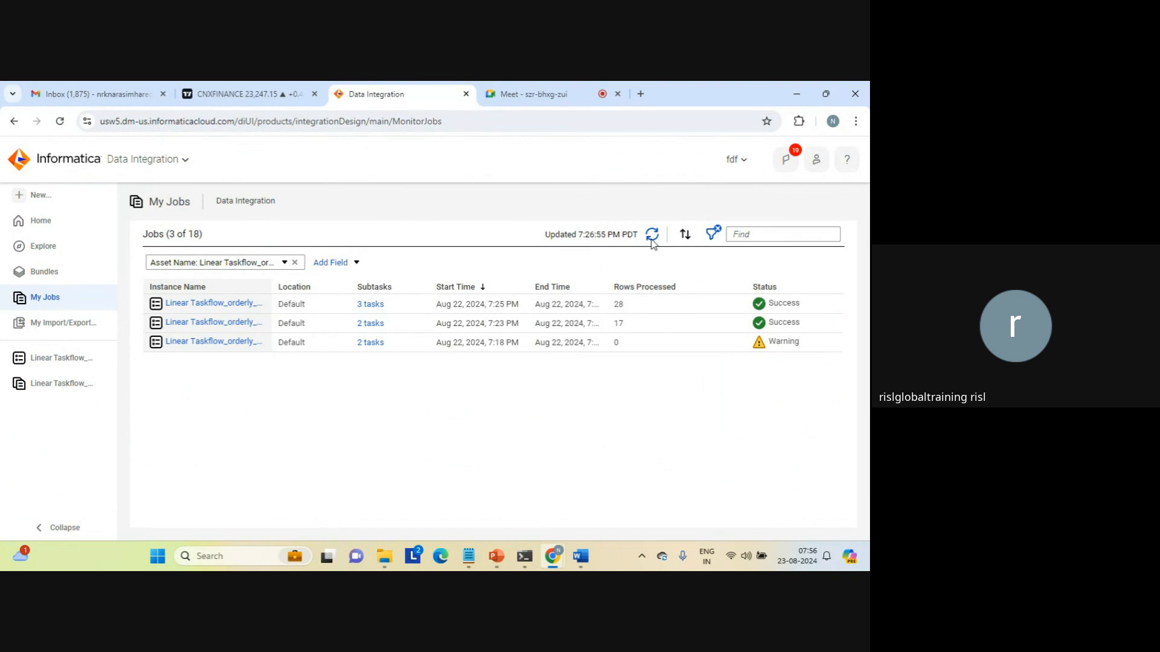
click(234, 303)
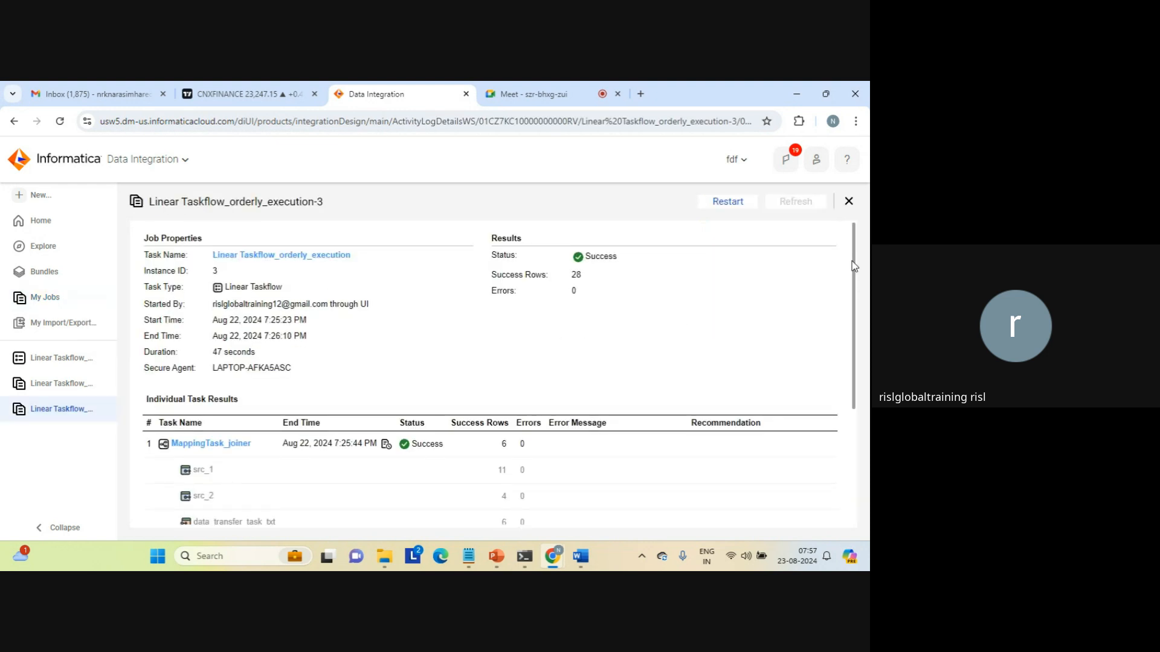
scroll(853, 266, down, 3)
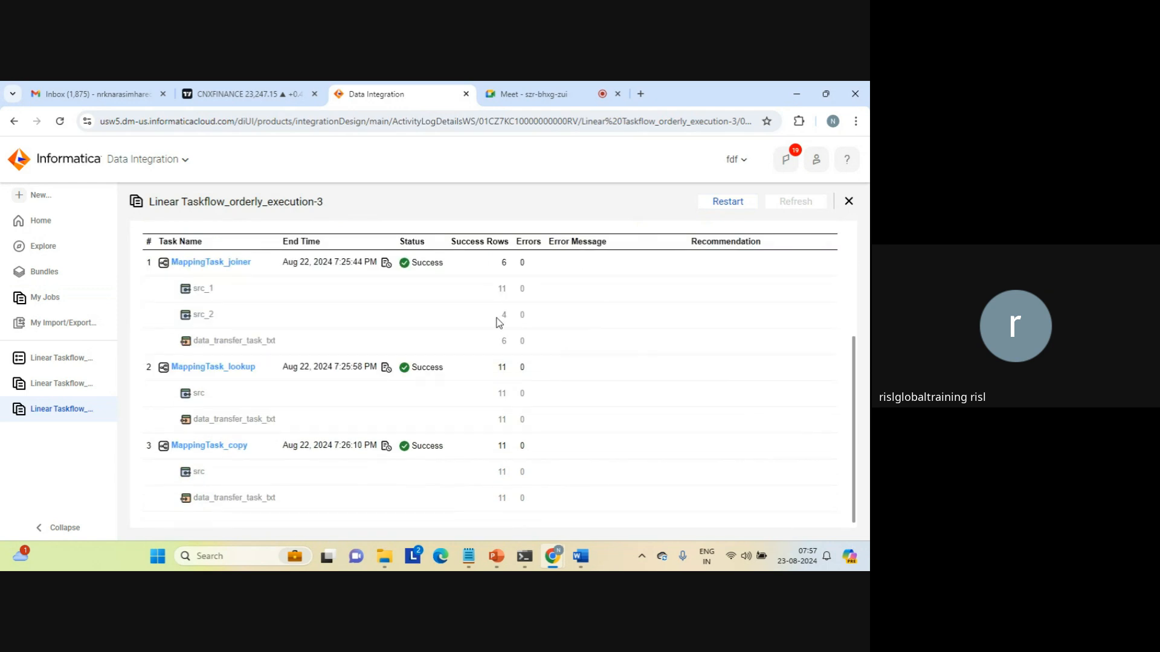
double_click(504, 341)
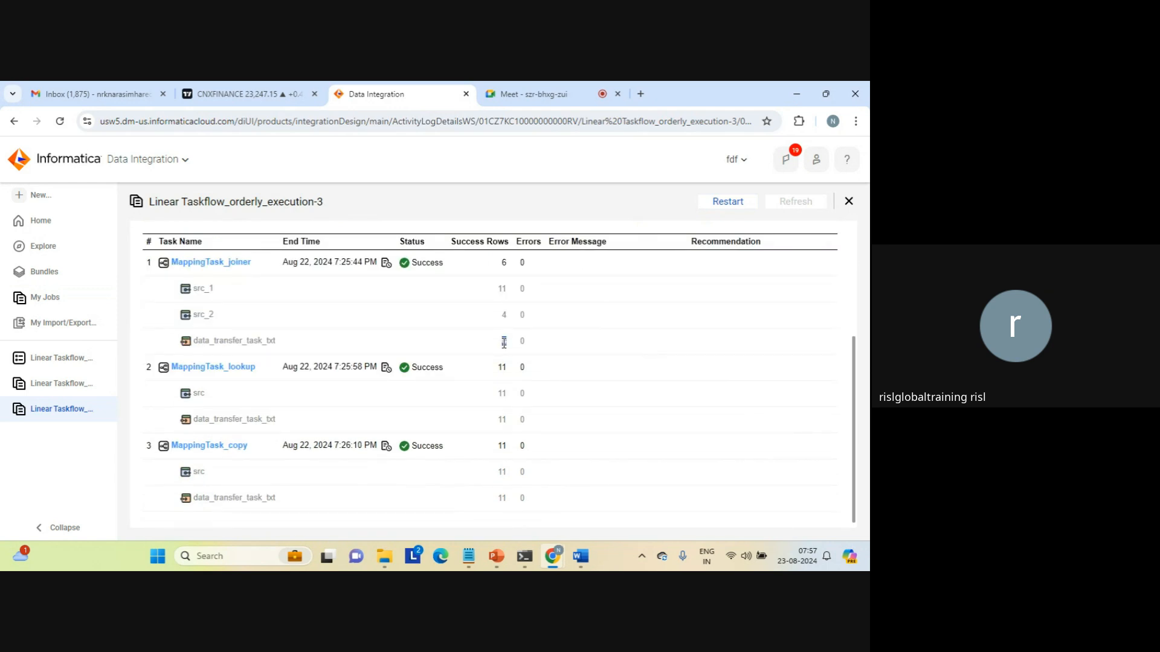
double_click(501, 420)
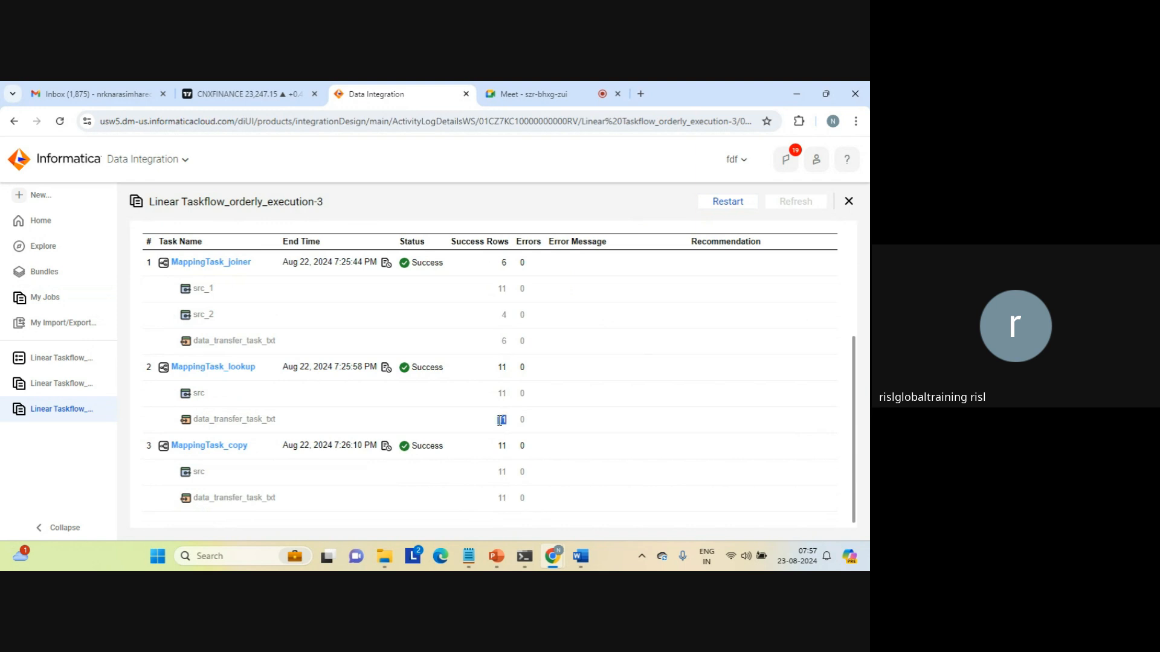
double_click(501, 498)
double_click(503, 342)
click(52, 360)
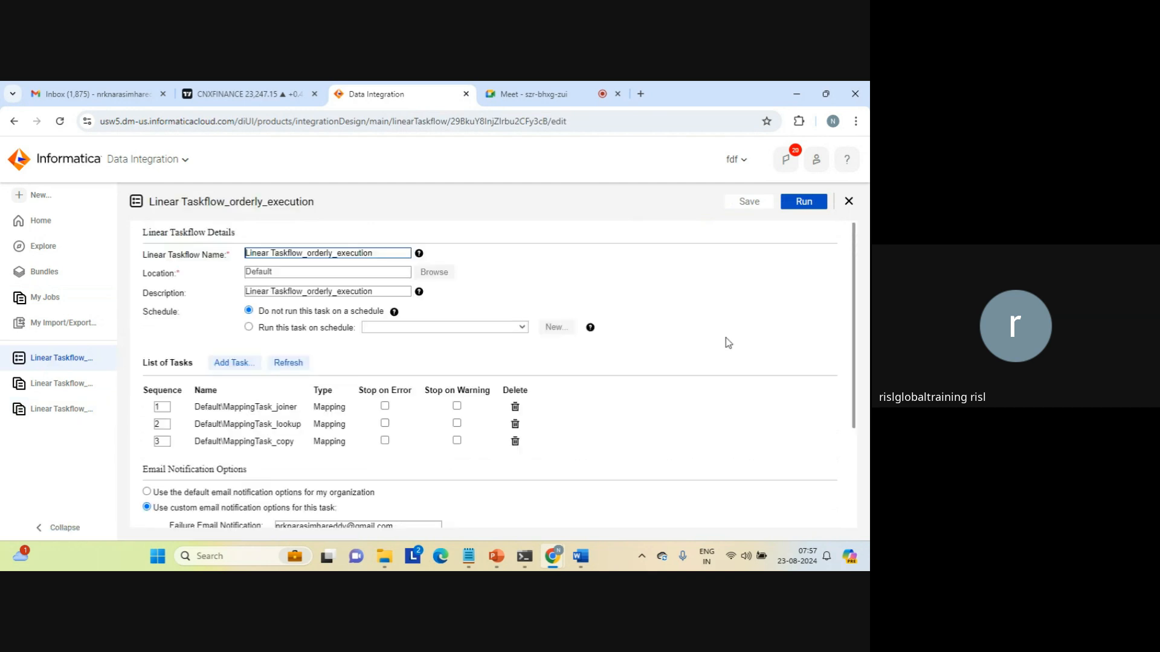
Turn on Stop on Error for MappingTask_joiner, save, run the taskflow, and go to My Jobs.
drag(854, 313, 855, 389)
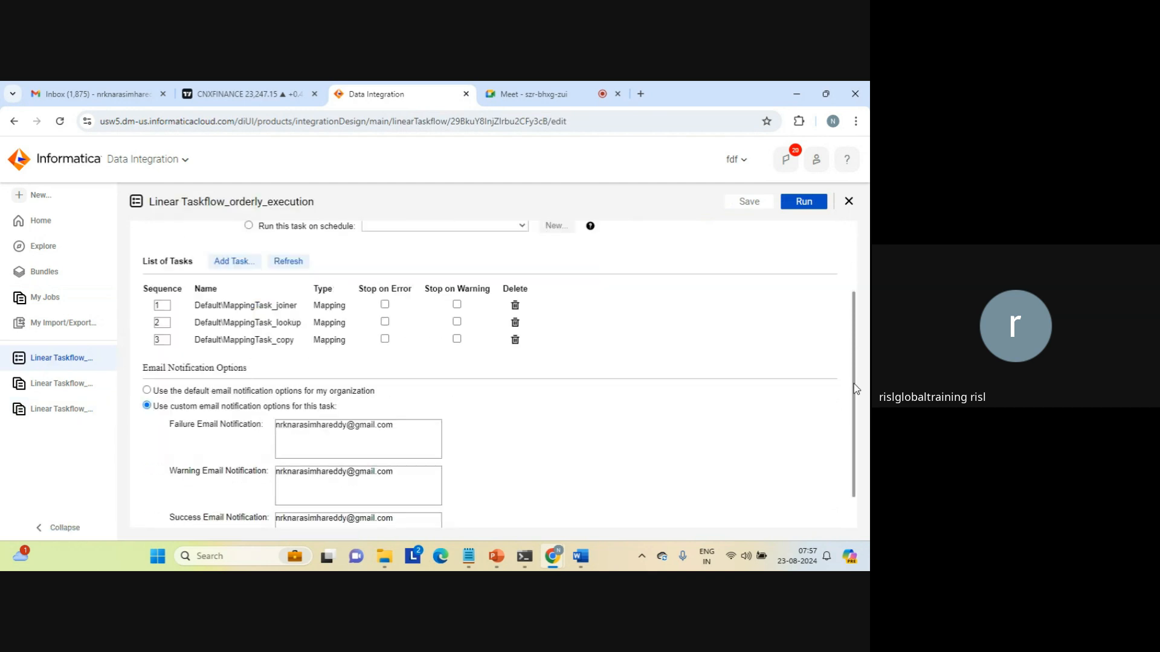
click(385, 304)
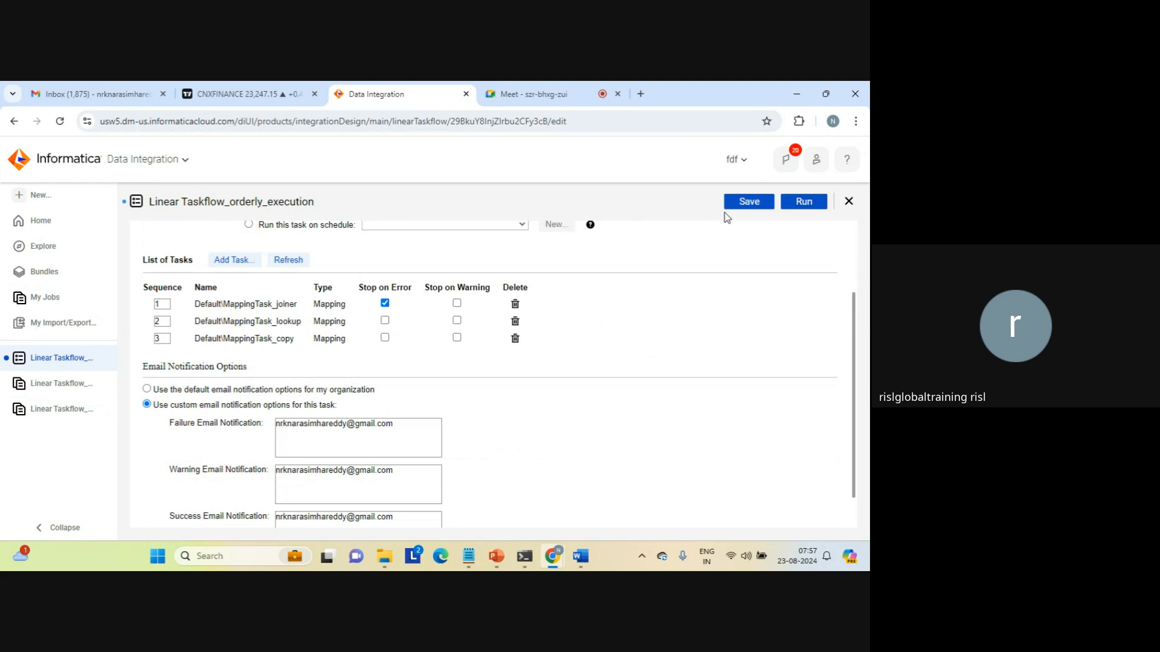
click(749, 205)
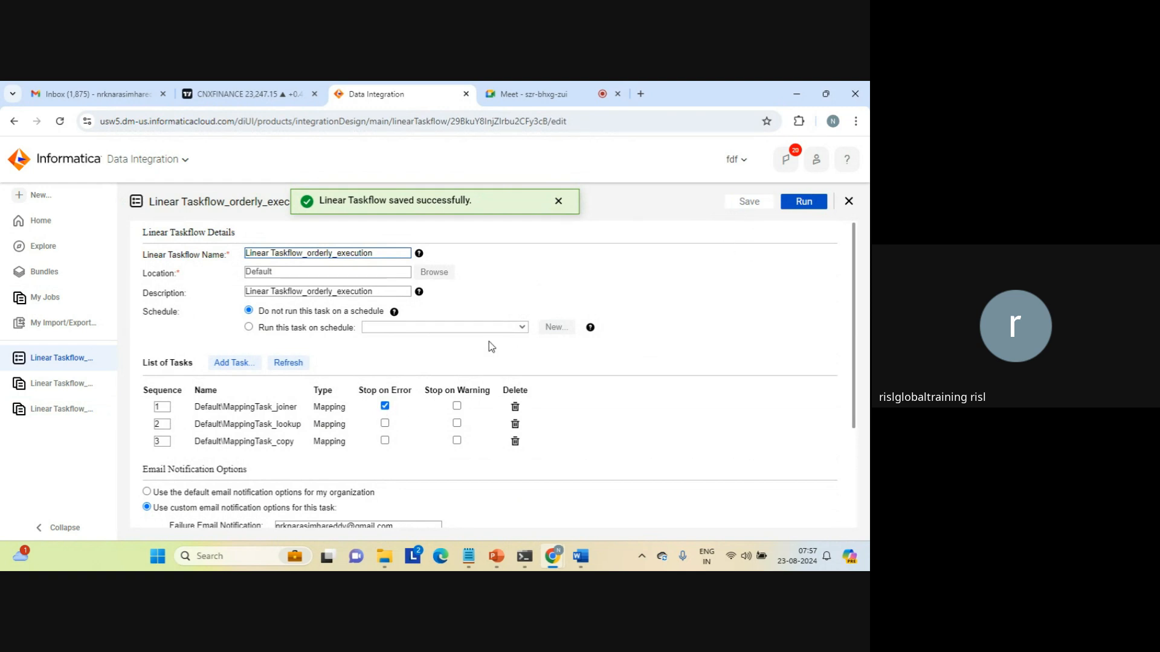
click(804, 199)
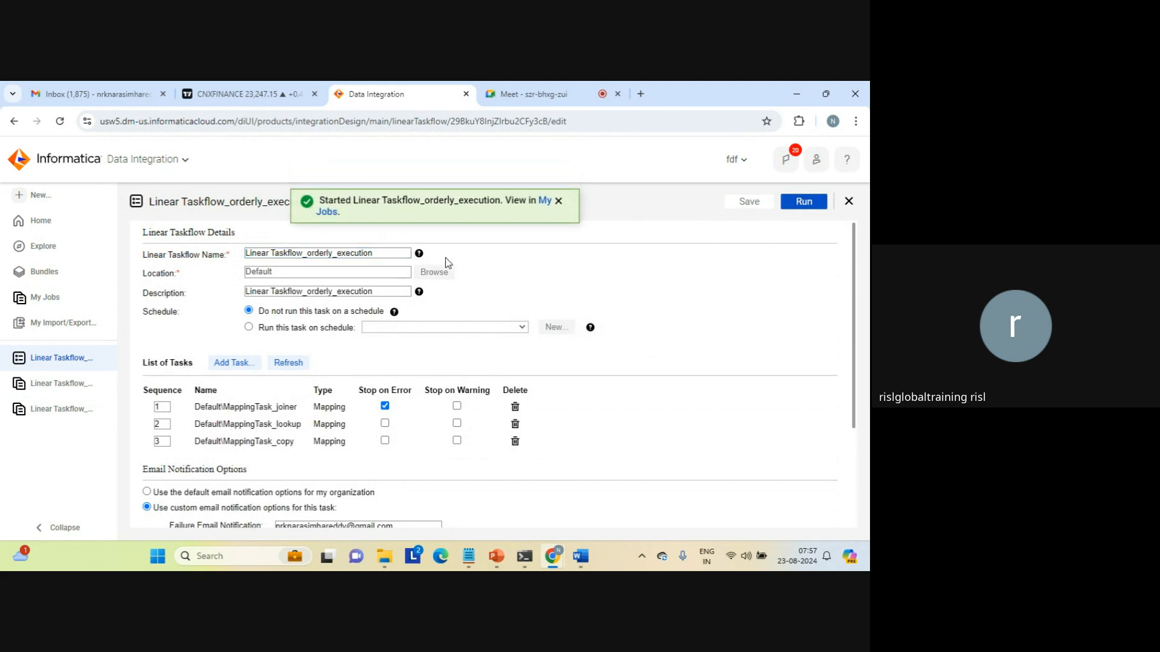
click(326, 213)
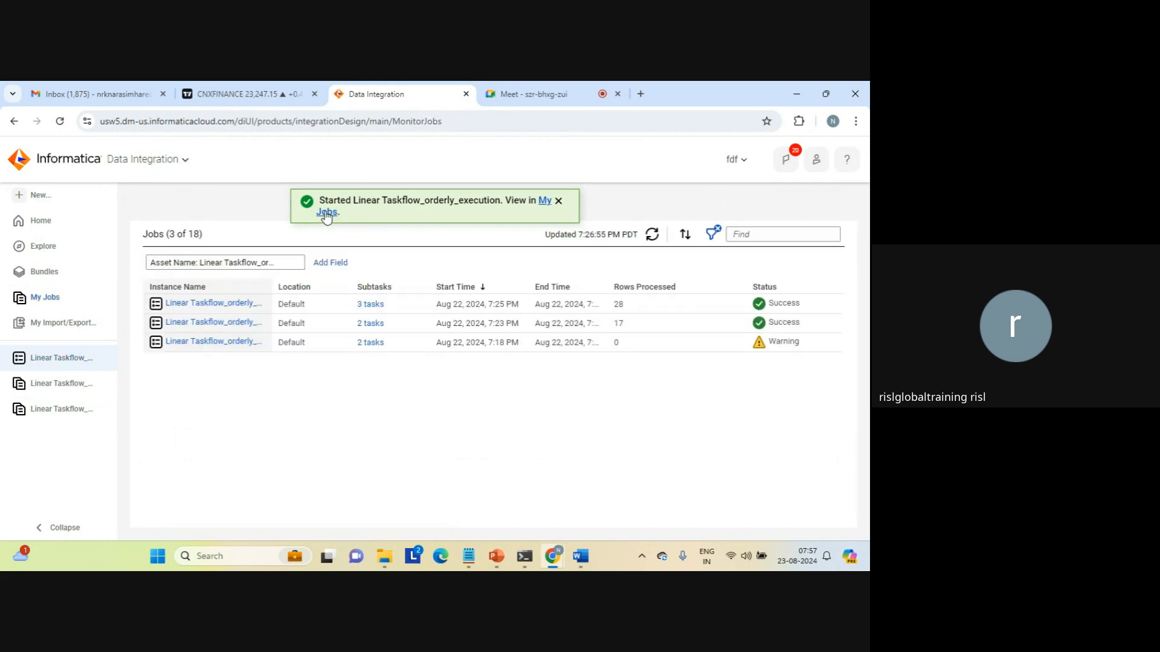
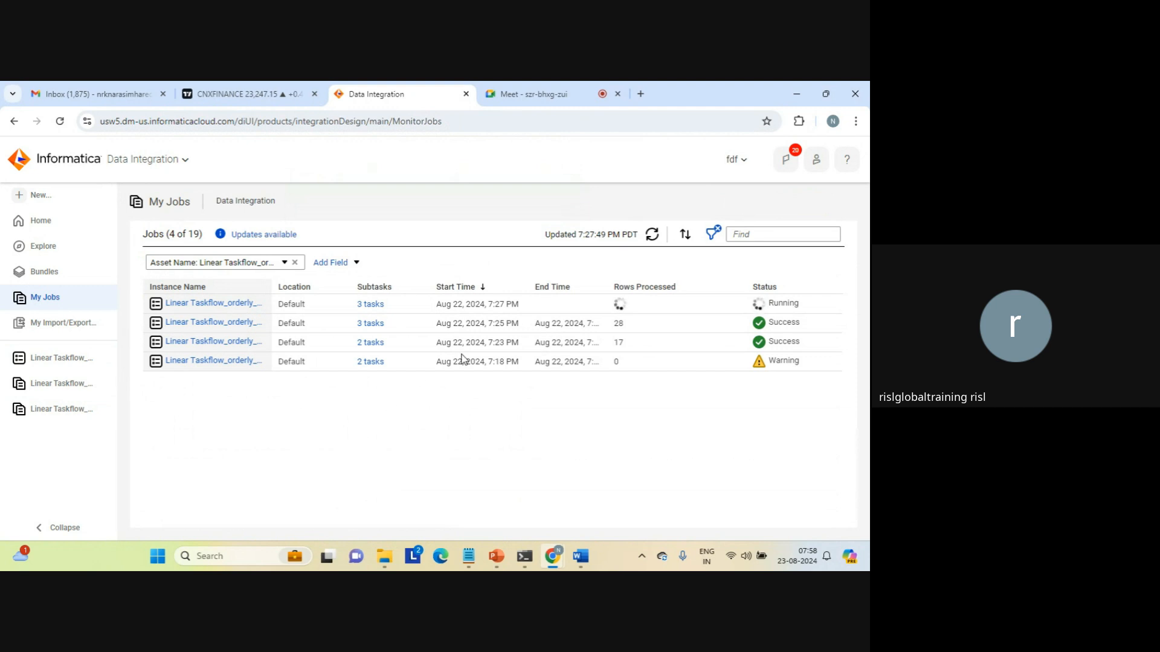
Refresh My Jobs and confirm the latest Linear Taskflow run succeeded with 28 rows processed.
click(651, 235)
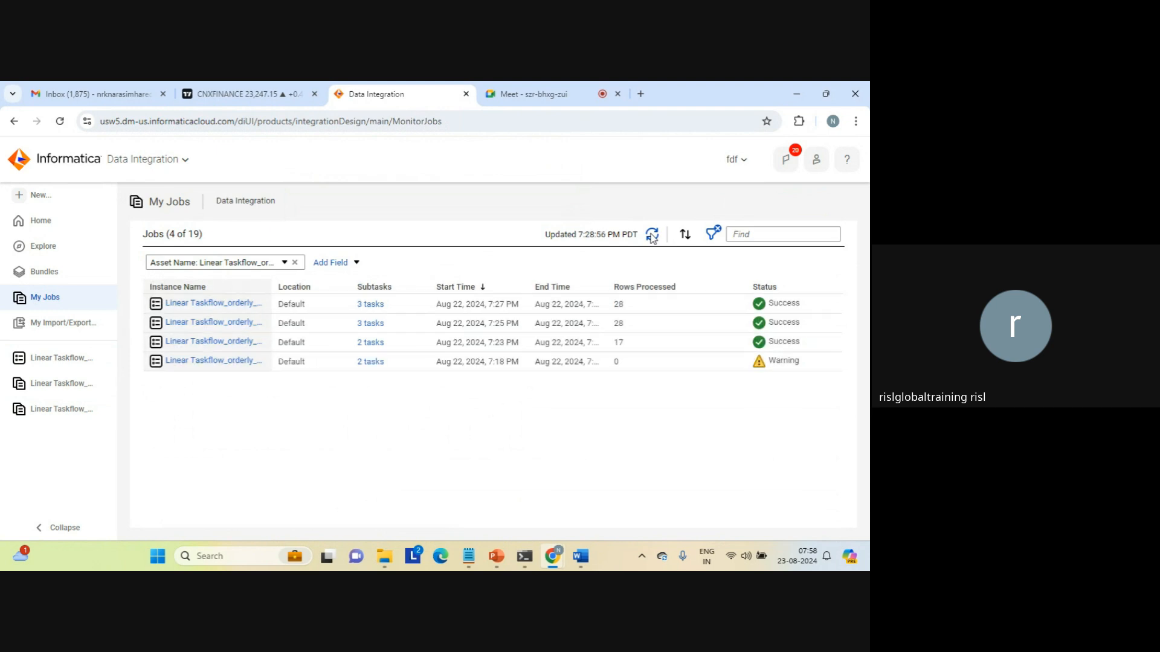
double_click(618, 305)
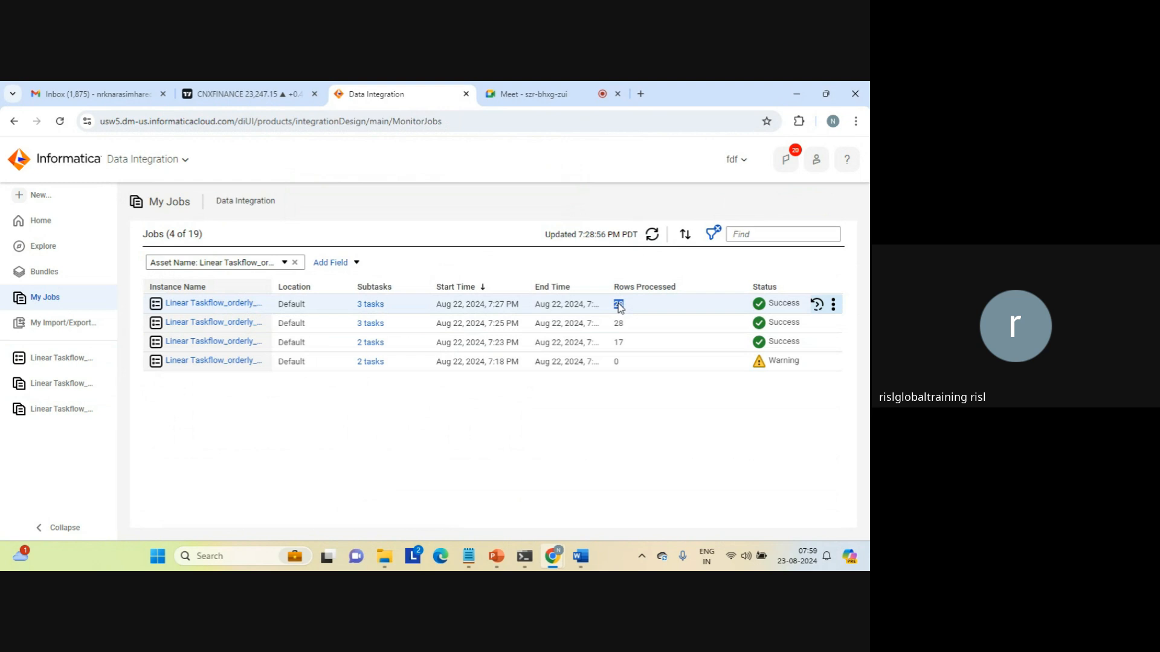
click(364, 401)
Read the Linear Taskflow_orderly_execution completion e-mail in Gmail: 17 success rows and MappingTask_joiner's details.
click(97, 93)
click(337, 233)
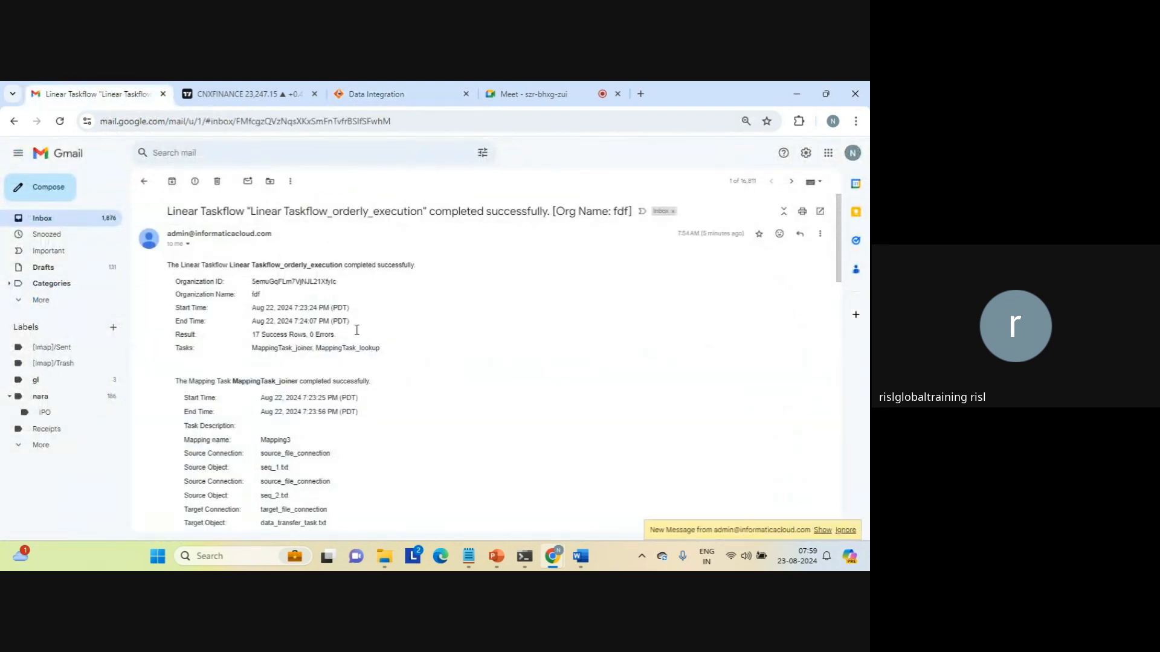
double_click(290, 282)
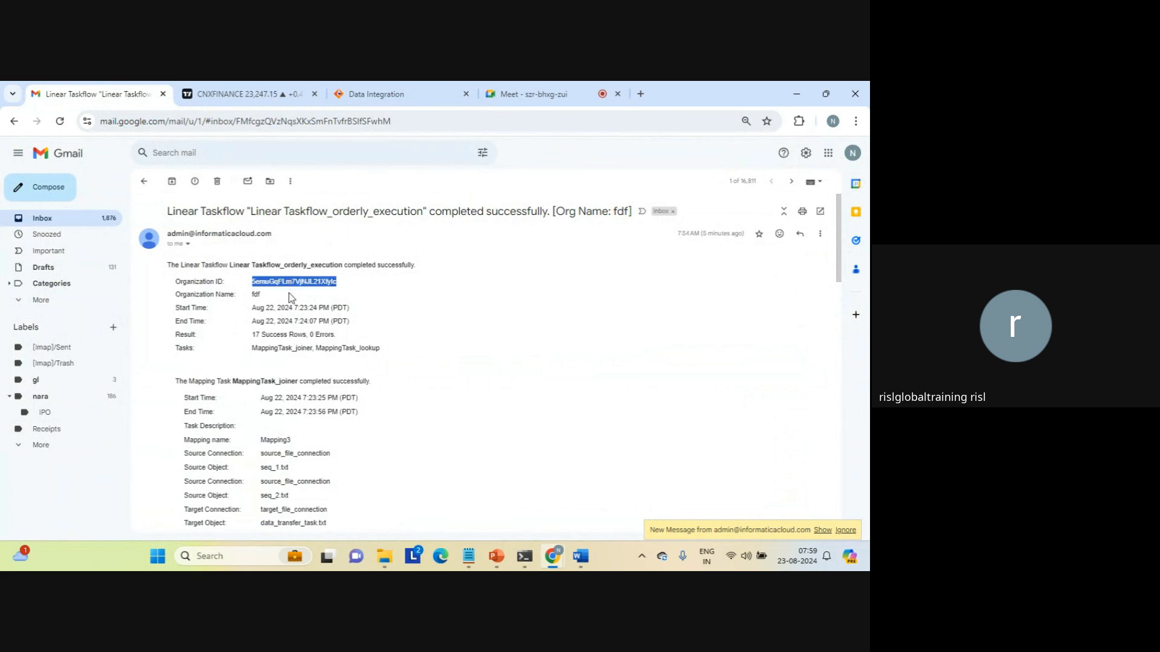
triple_click(287, 347)
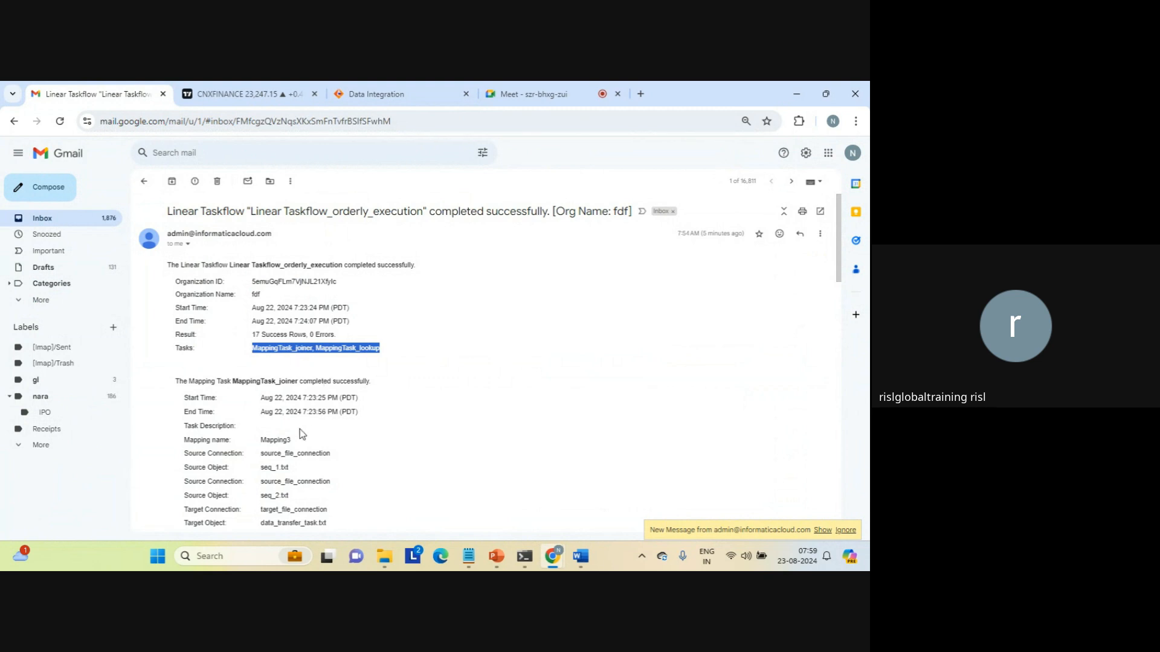
double_click(259, 382)
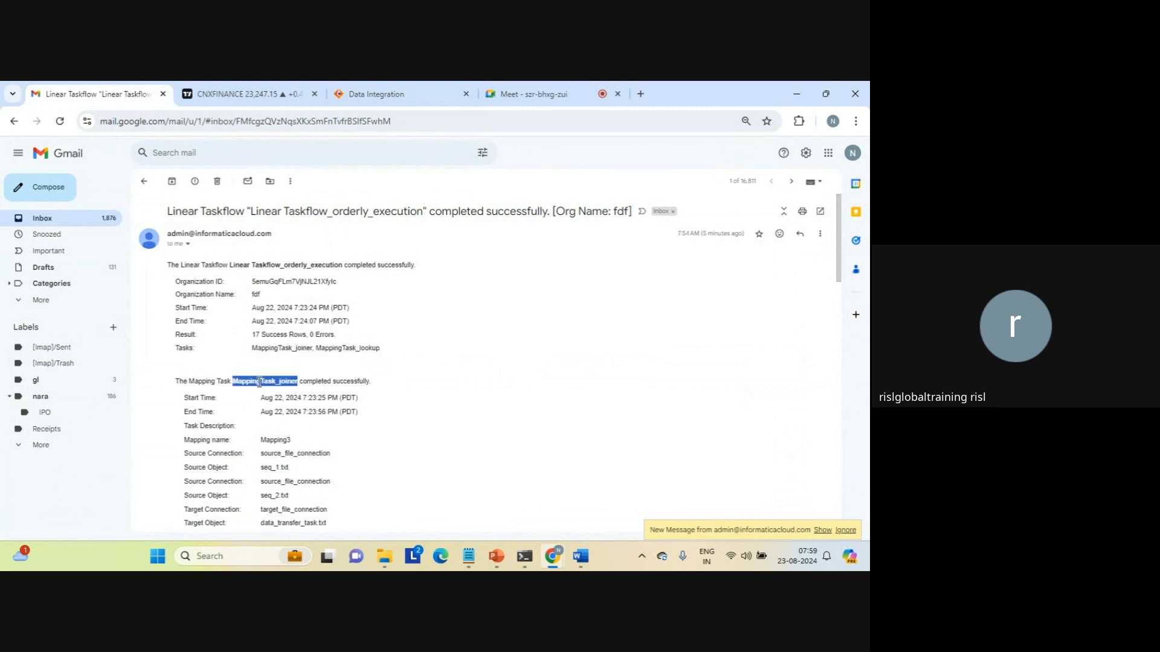
triple_click(259, 382)
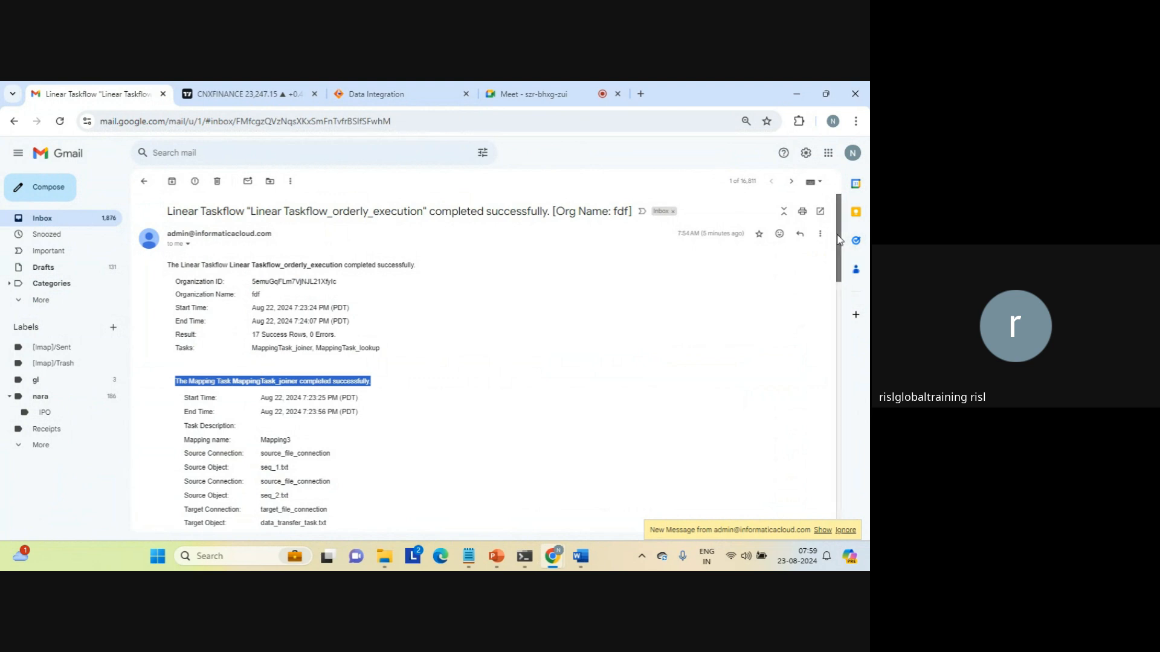
drag(838, 239, 857, 475)
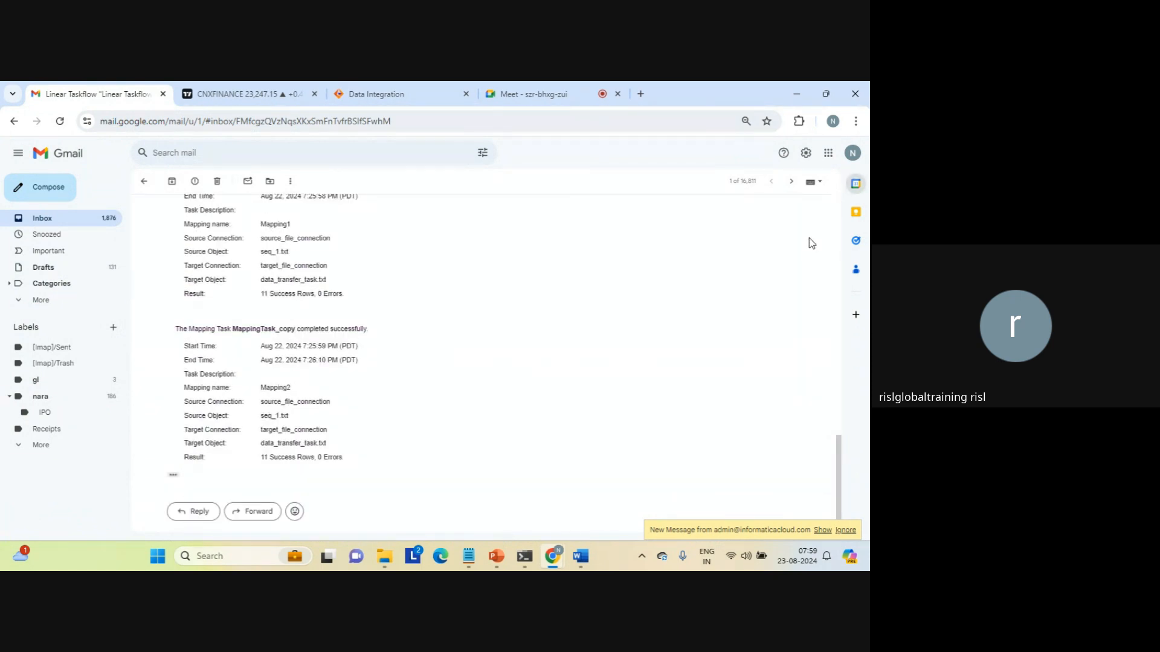
scroll(810, 312, up, 10)
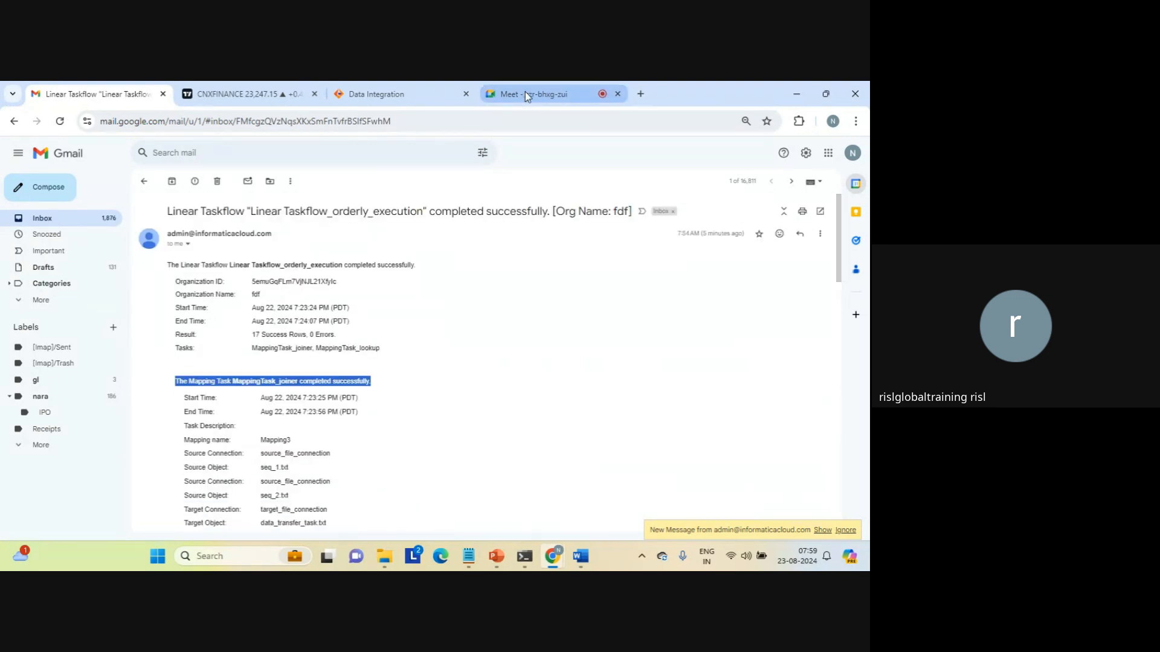
click(389, 96)
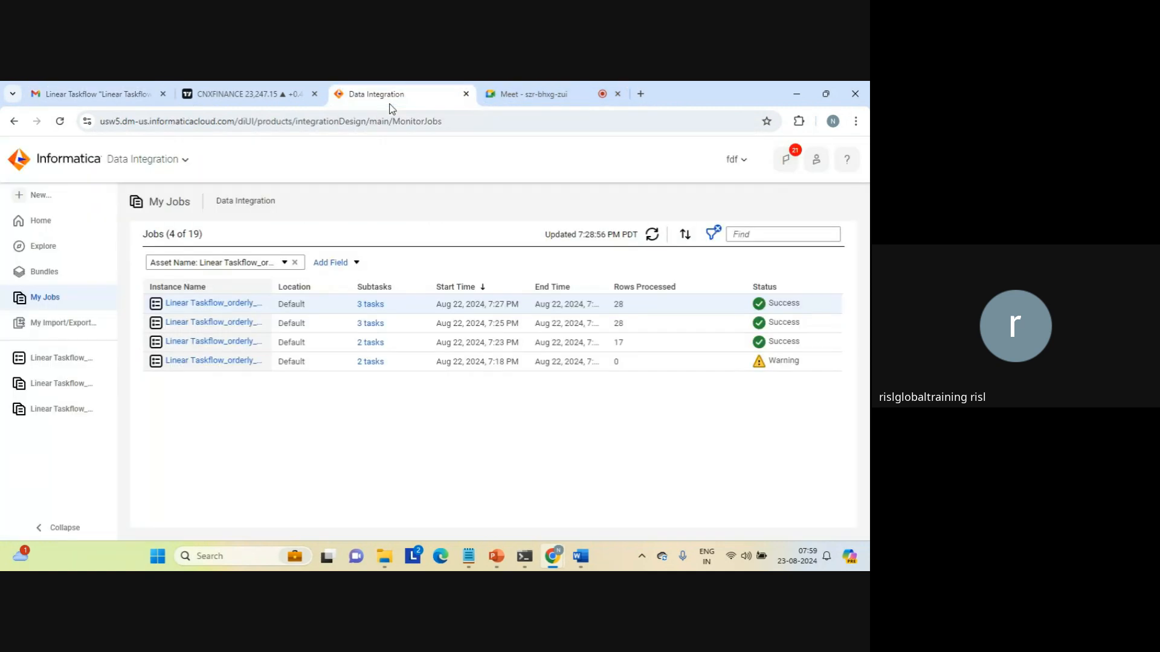
Create Taskflow1 from the Parallel Tasks template, with Data Task 1 and Data Task 2 in parallel.
click(38, 197)
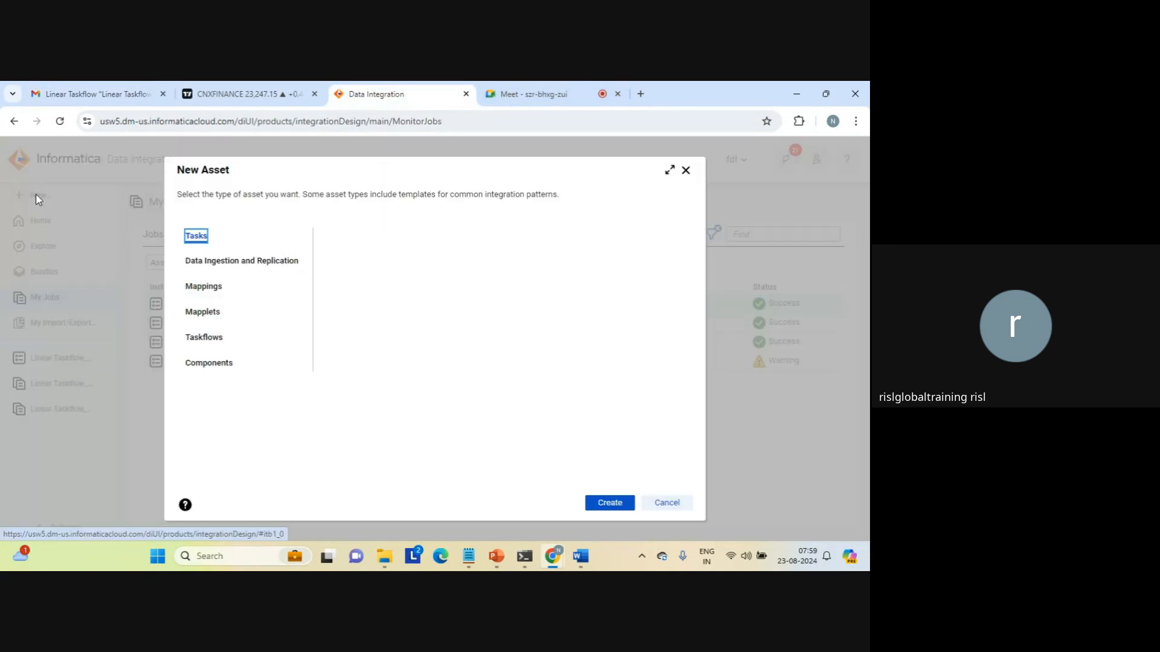
click(212, 339)
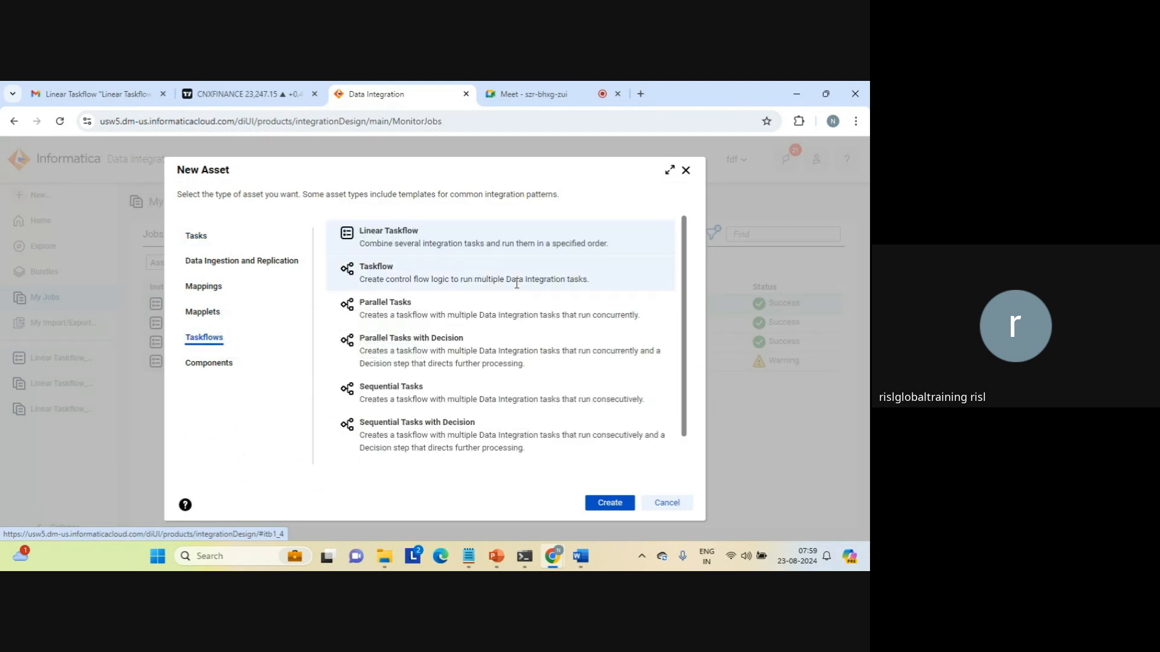
click(384, 304)
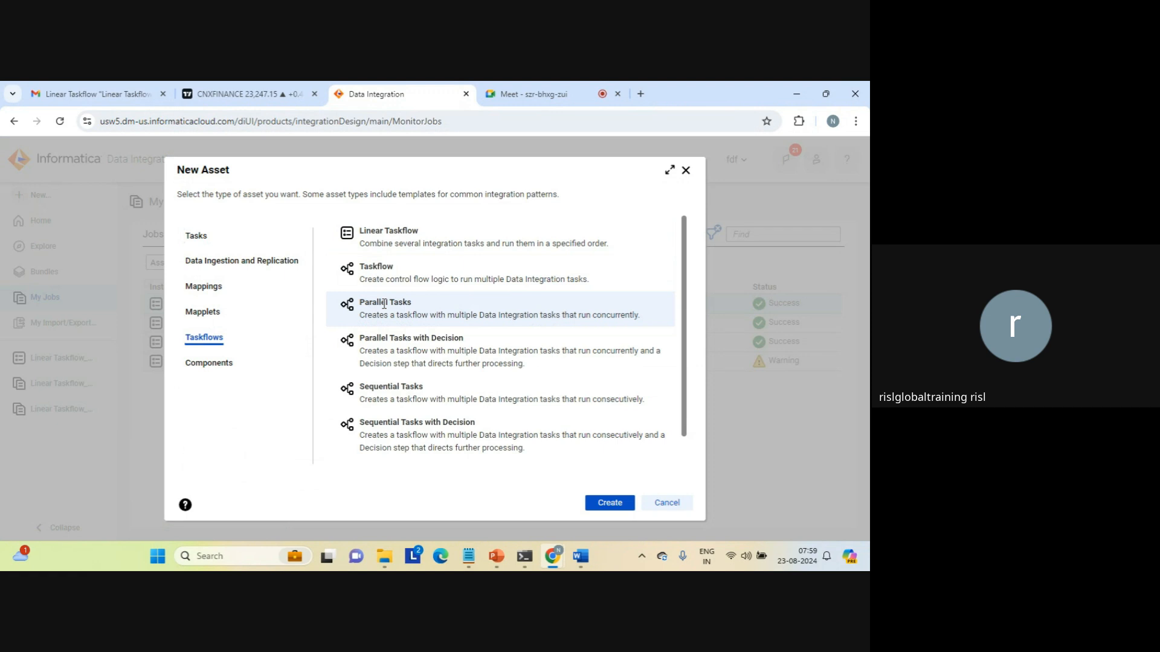
click(612, 507)
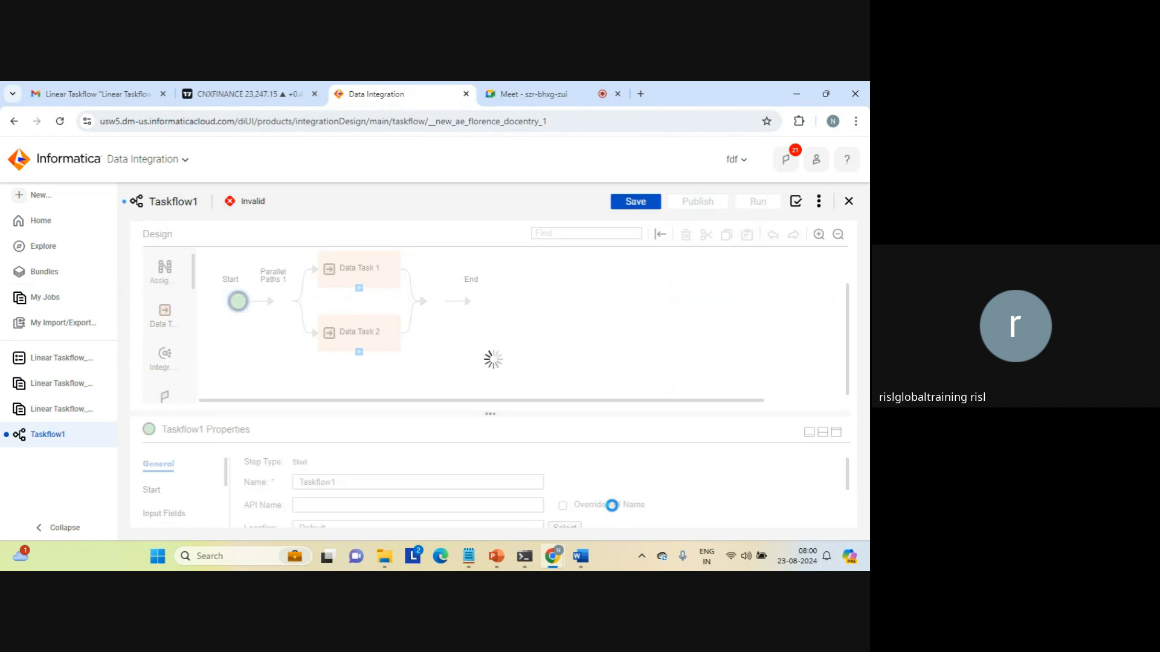
Rename the taskflow to Taskflow_parallel.
click(389, 484)
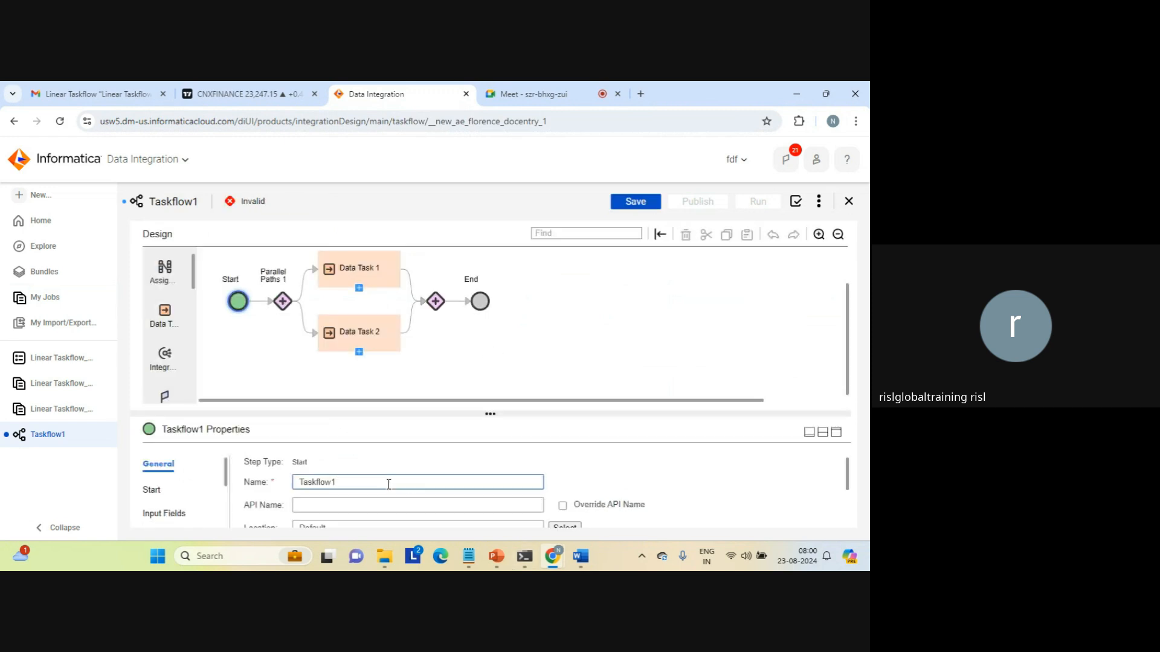
key(BackSpace)
text(_)
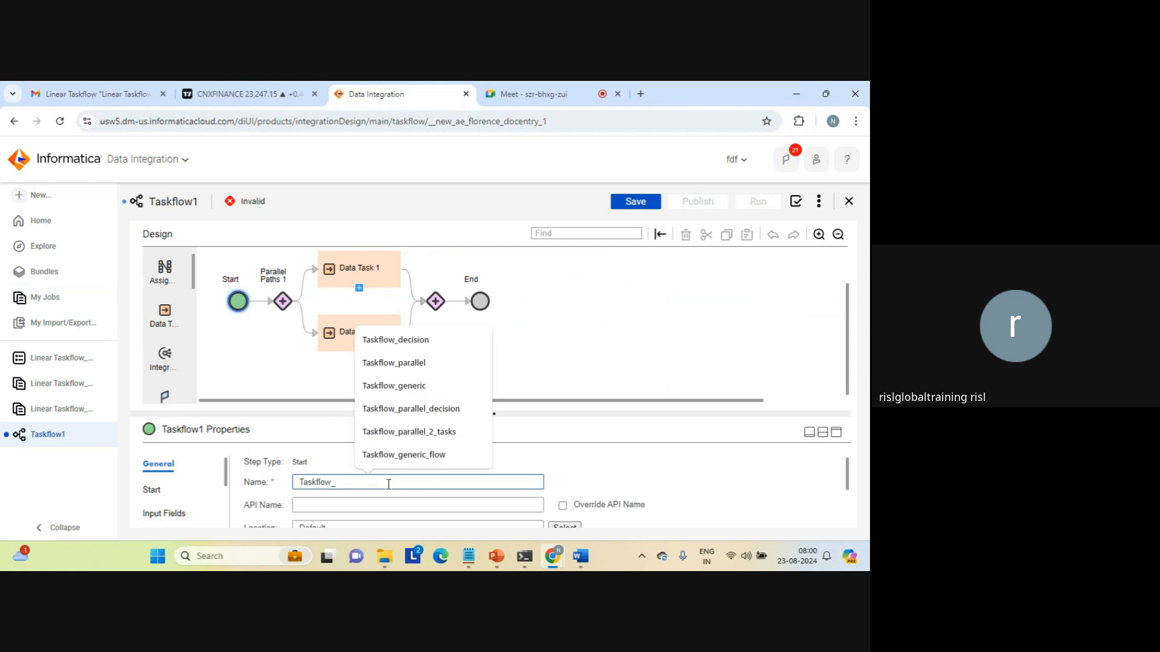
text(para)
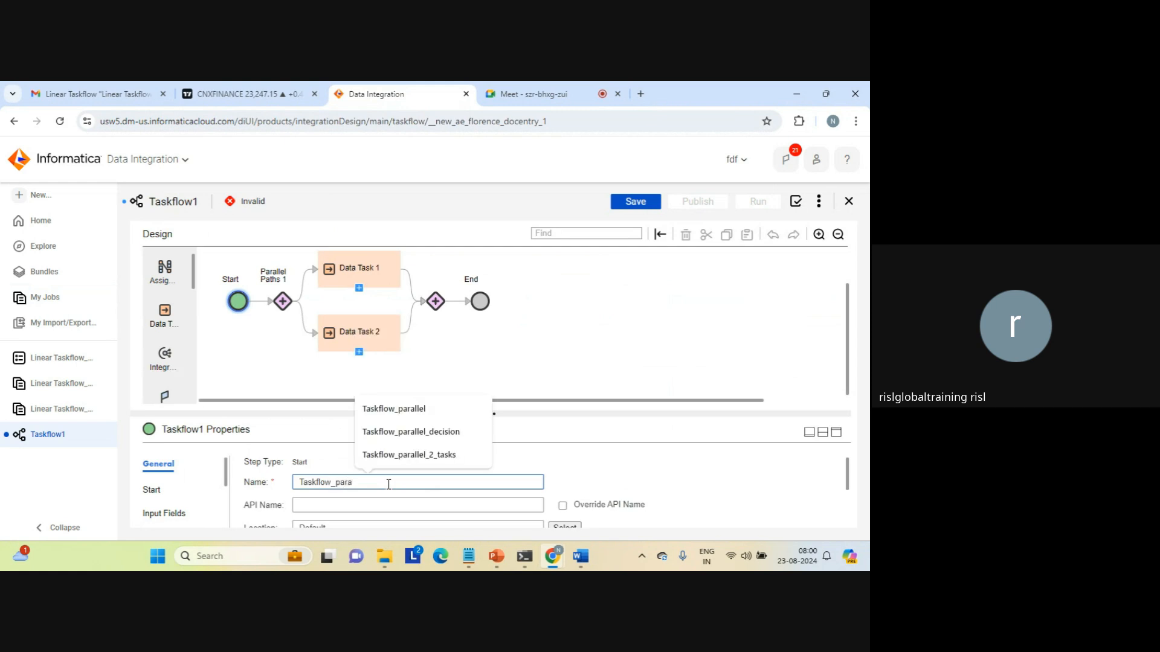
text(lle)
click(567, 442)
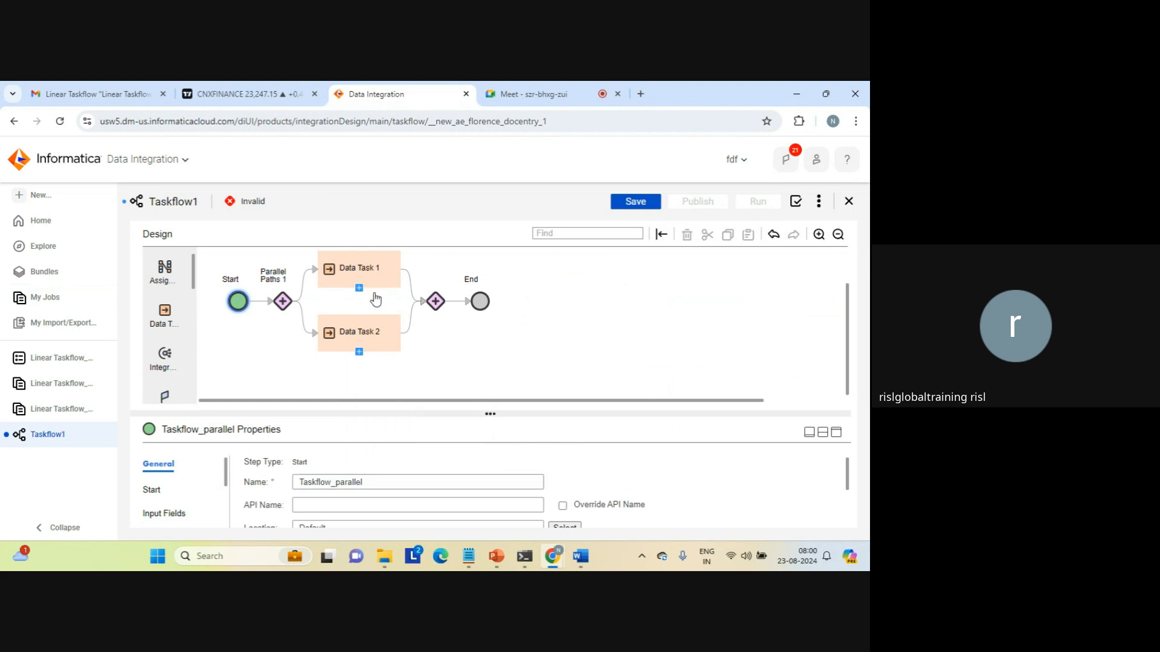
Assign MappingTask_copy to Data Task 1.
click(356, 275)
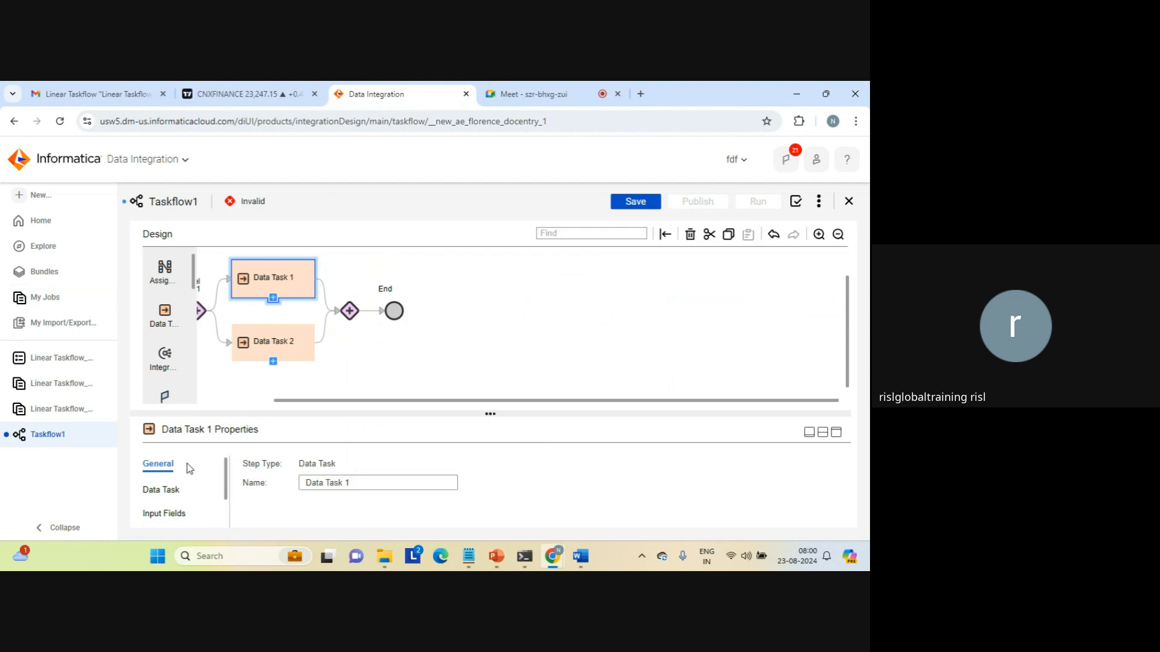
click(161, 488)
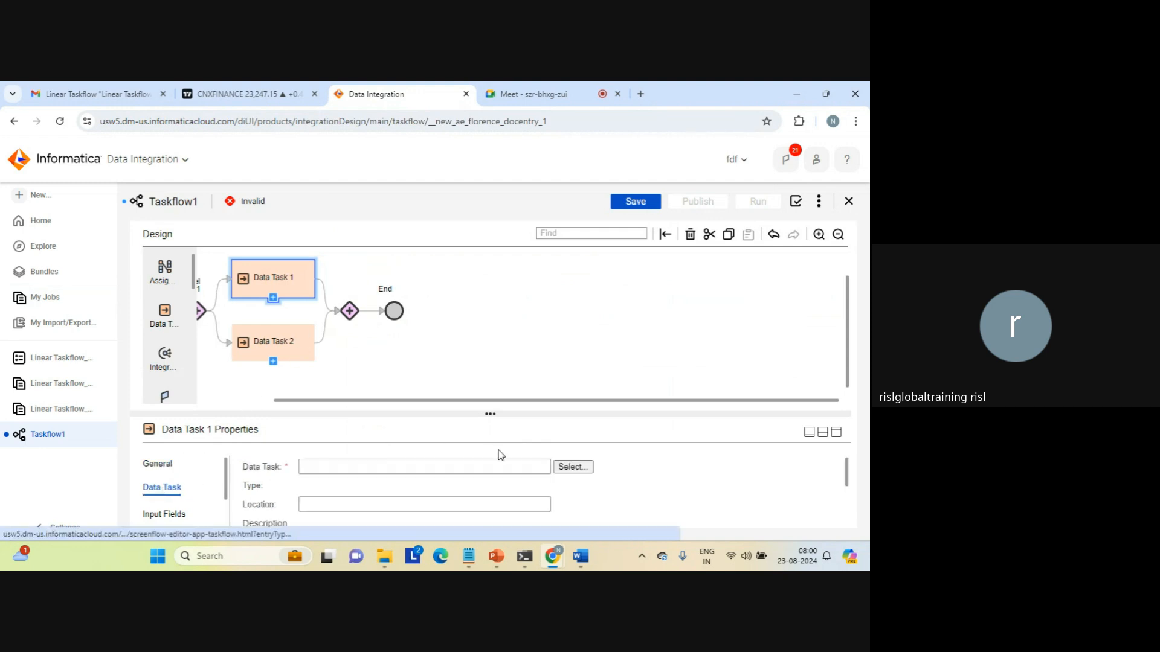
click(571, 468)
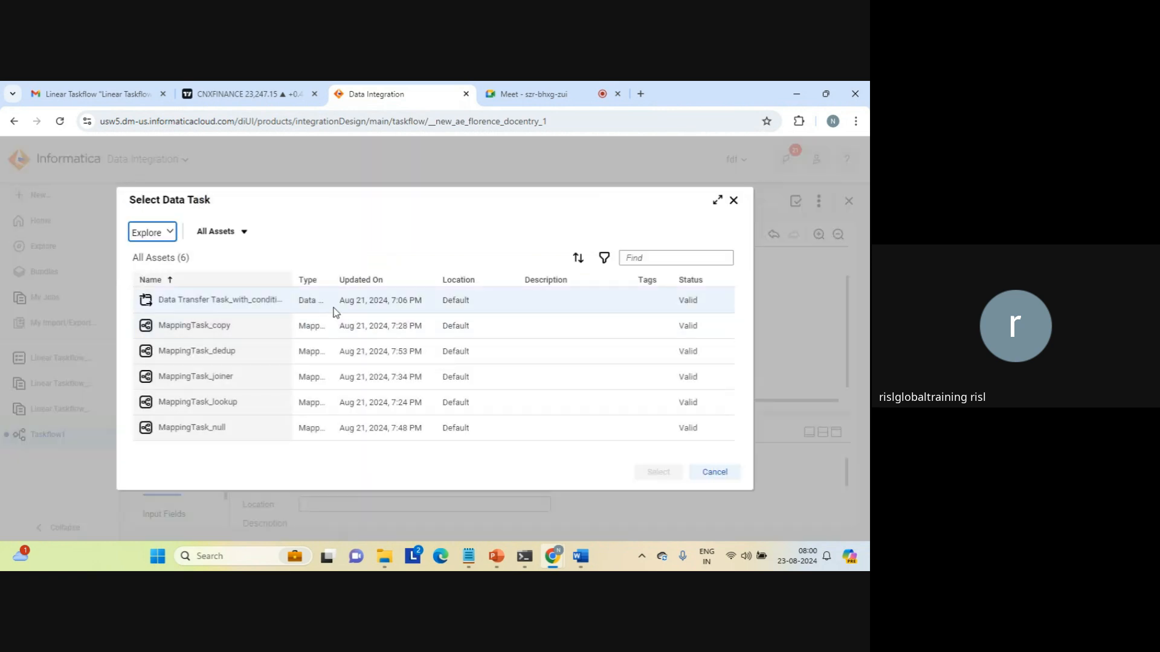
click(212, 331)
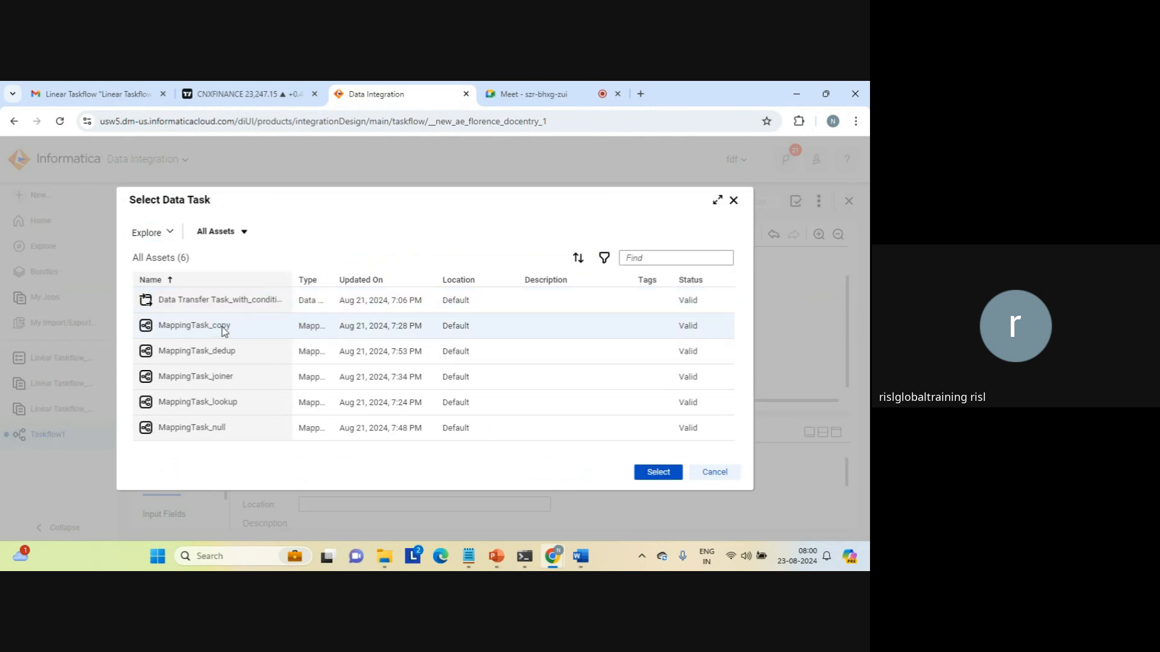
click(658, 473)
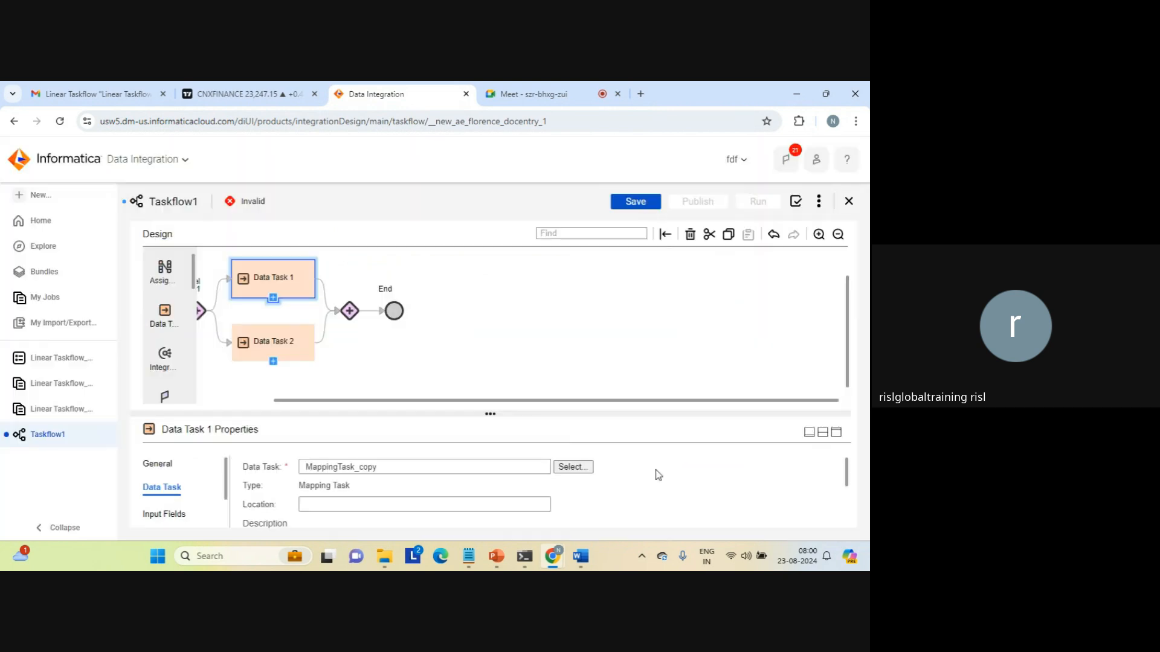
Assign MappingTask_joiner to Data Task 2.
click(280, 344)
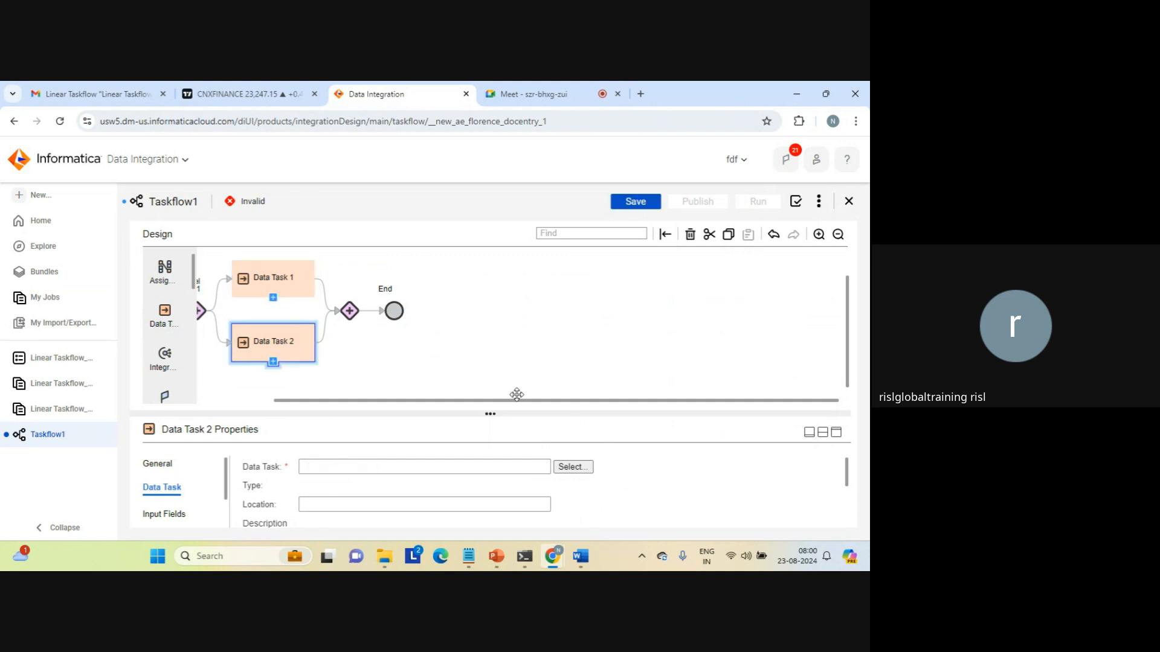
click(573, 468)
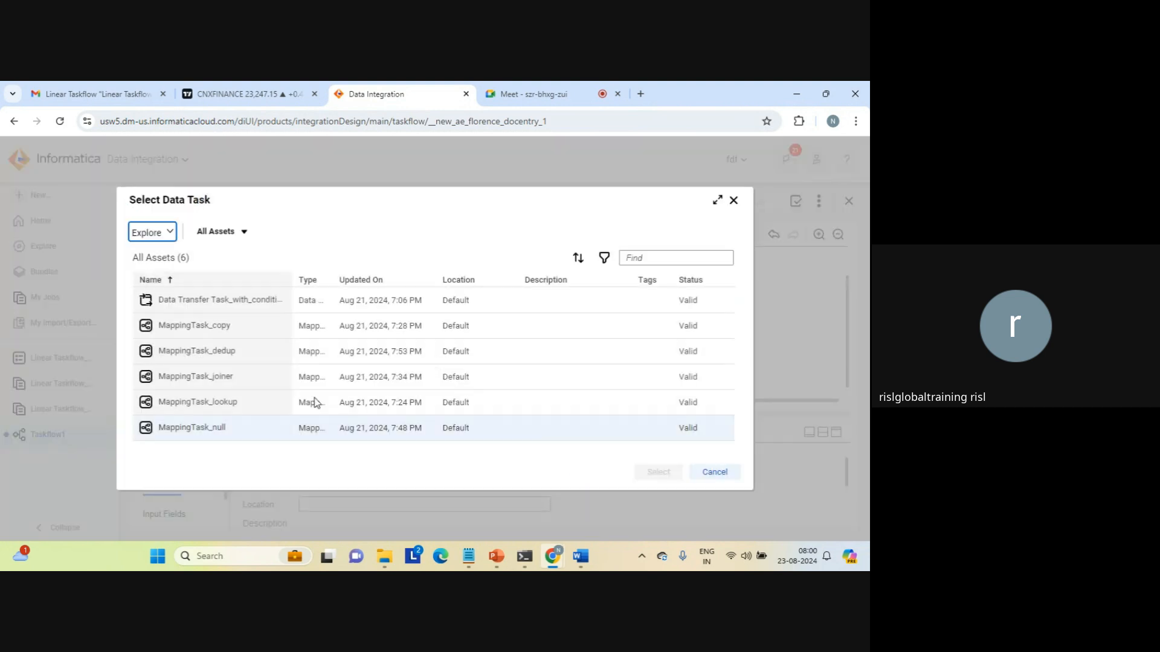
click(203, 375)
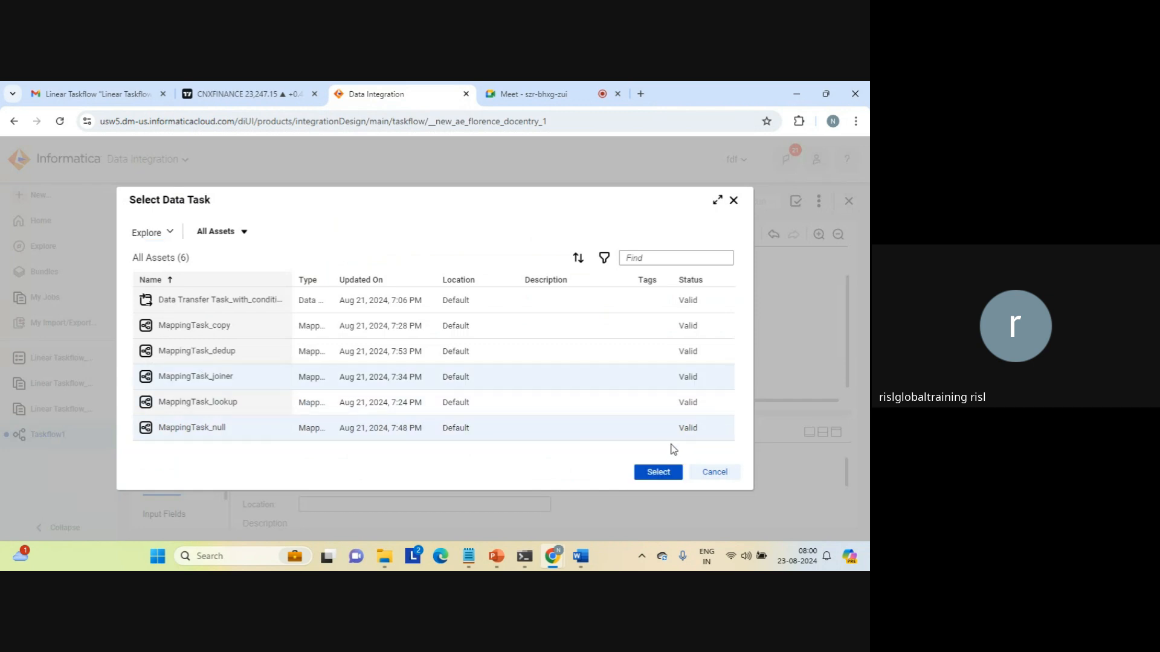
click(664, 473)
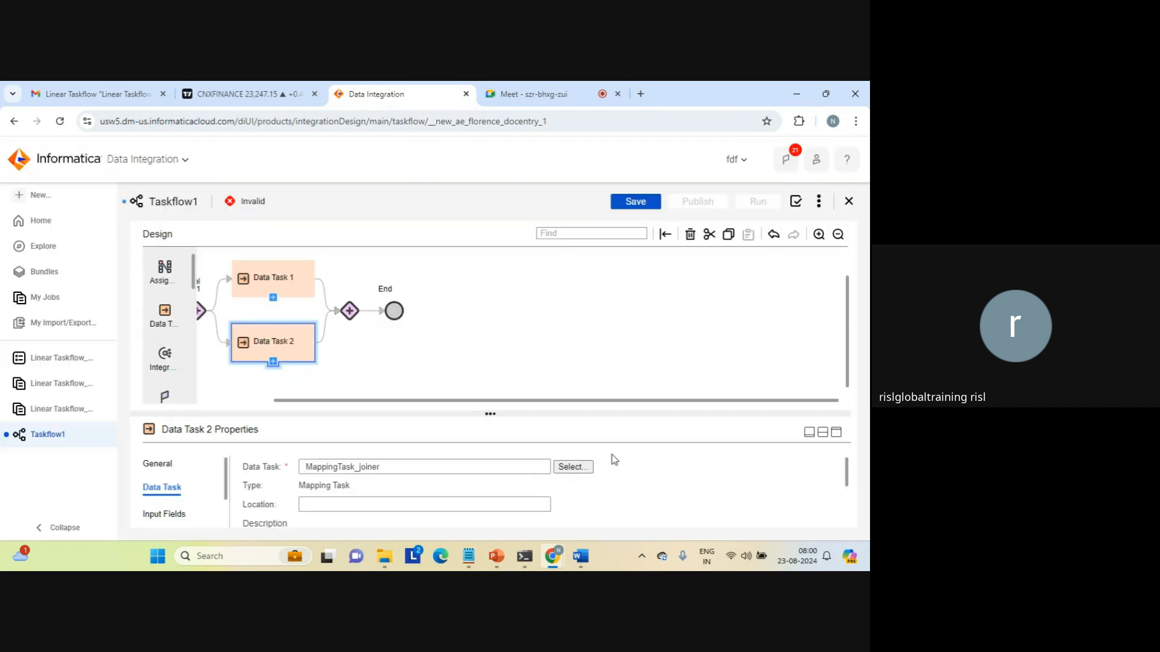
drag(488, 401, 393, 402)
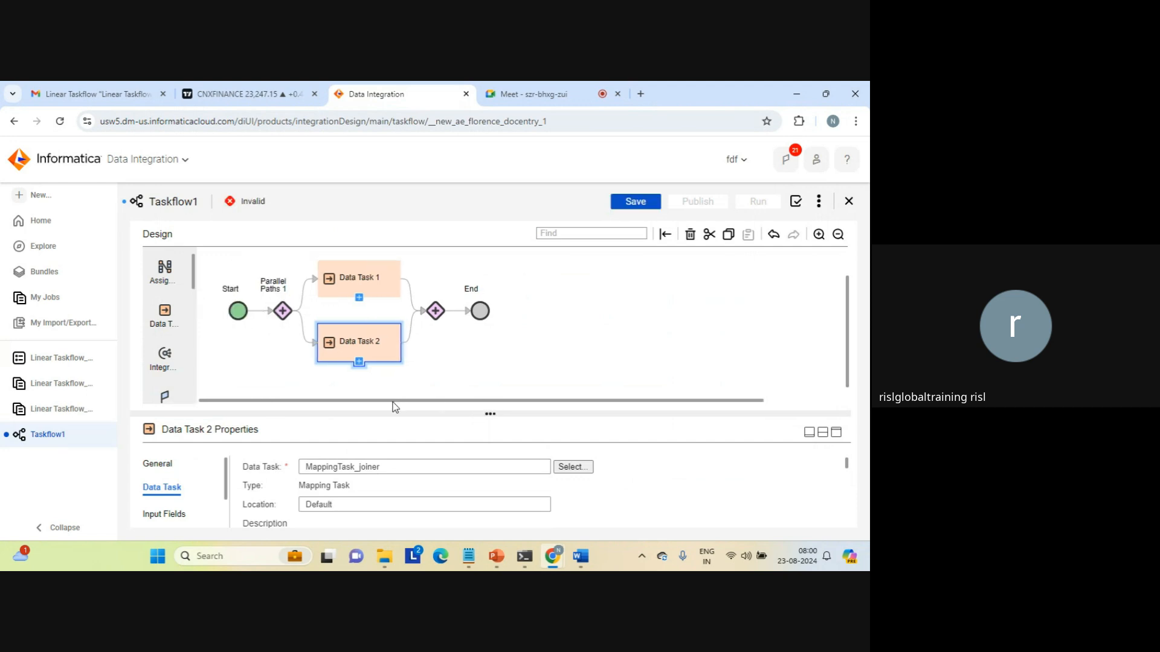
click(520, 355)
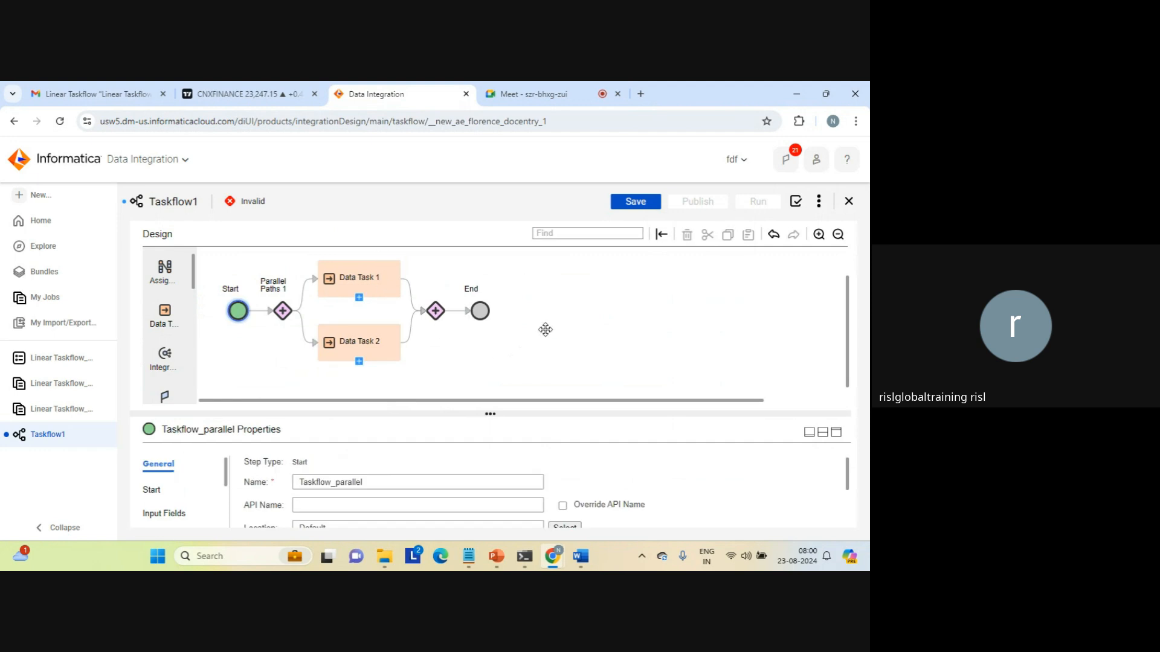
Save Taskflow_parallel, dismiss the confirmation, and reload the browser page.
click(639, 202)
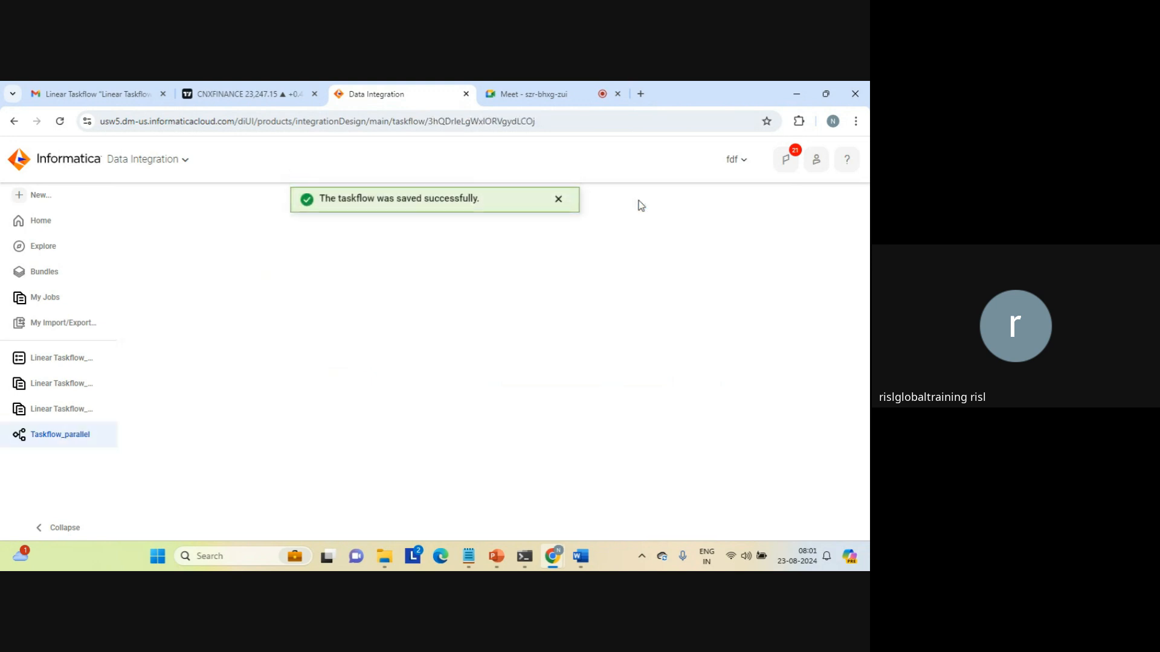
click(558, 203)
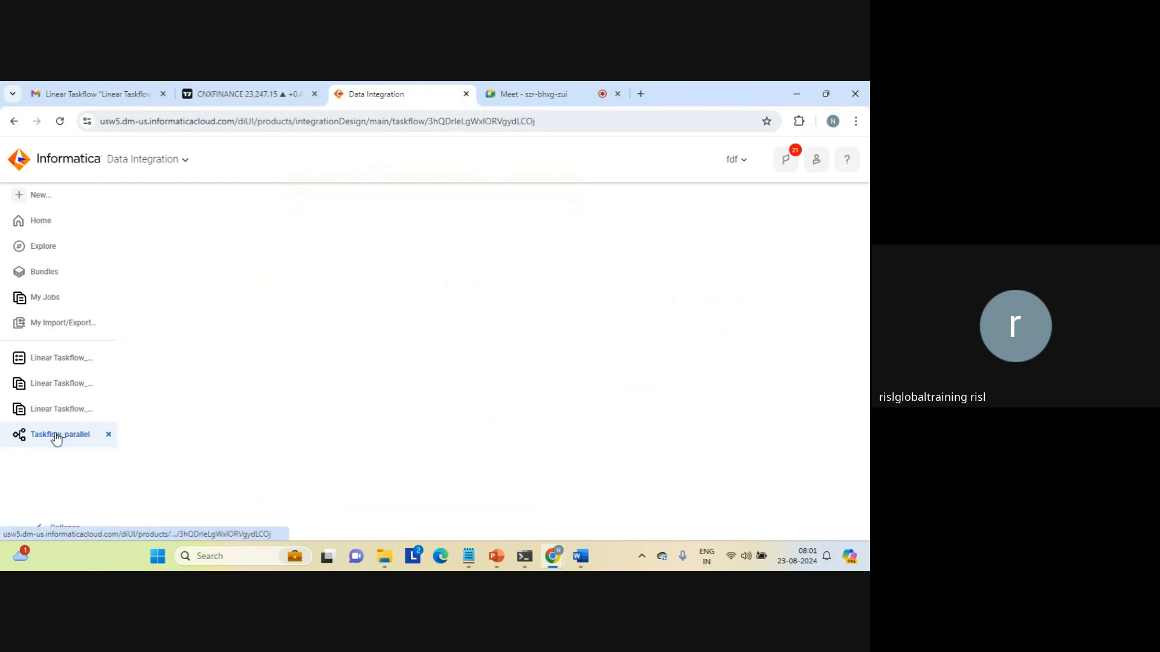
click(564, 122)
key(Return)
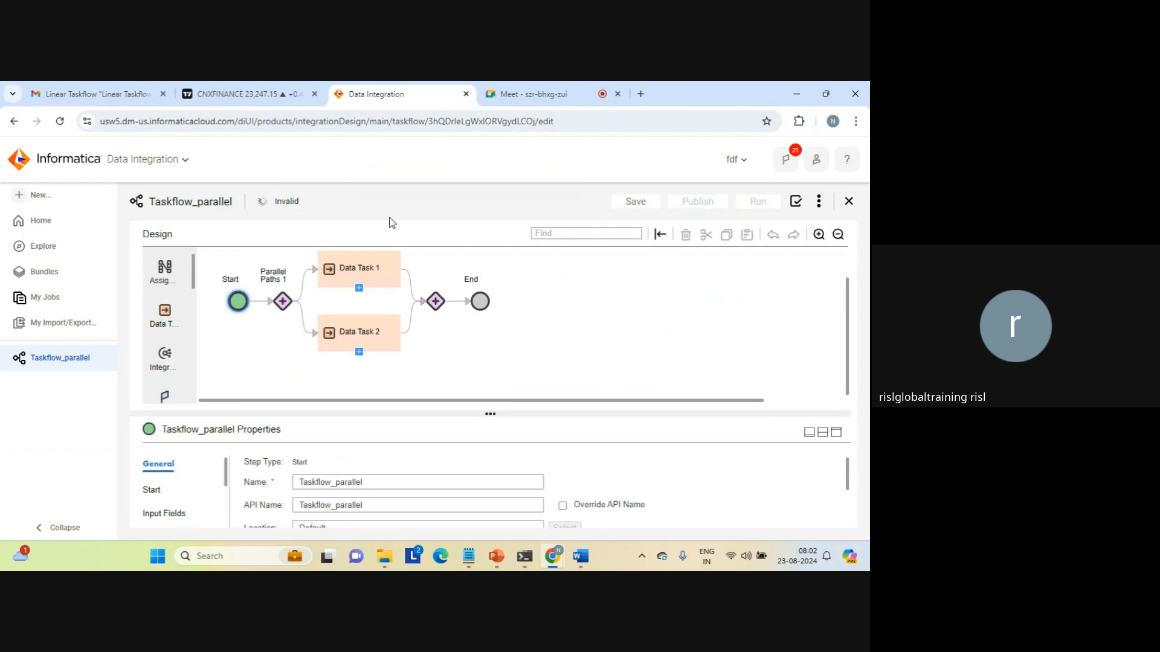
Reassign MappingTask_copy to Data Task 1 and save Taskflow_parallel.
click(356, 274)
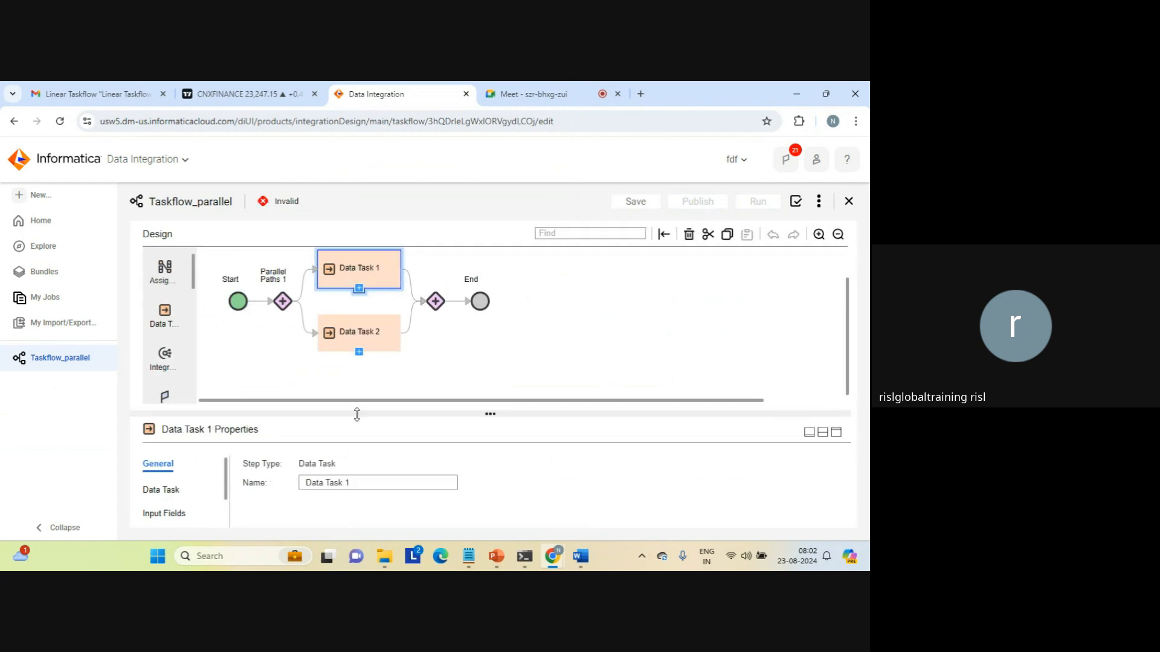
click(163, 492)
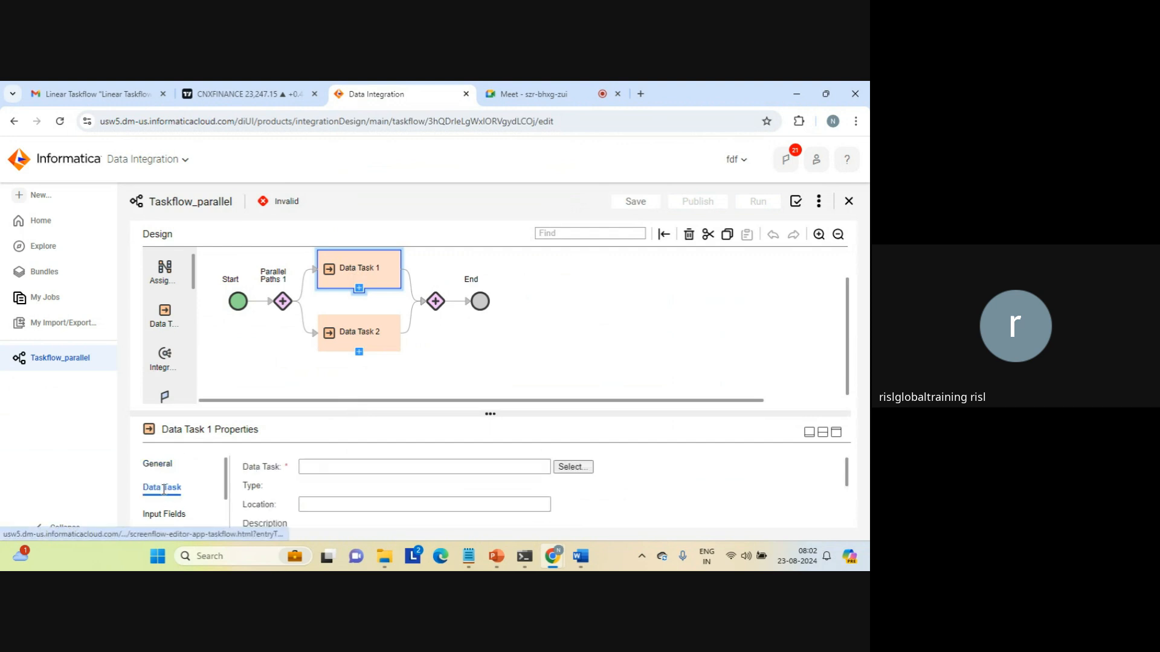
click(571, 467)
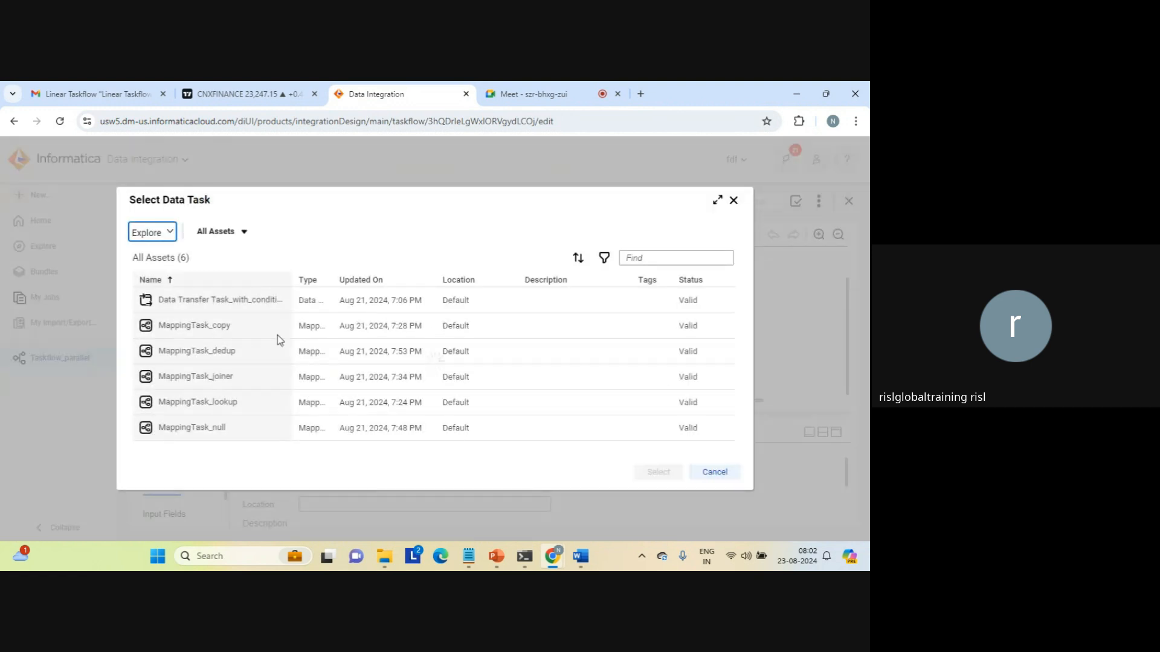
click(203, 330)
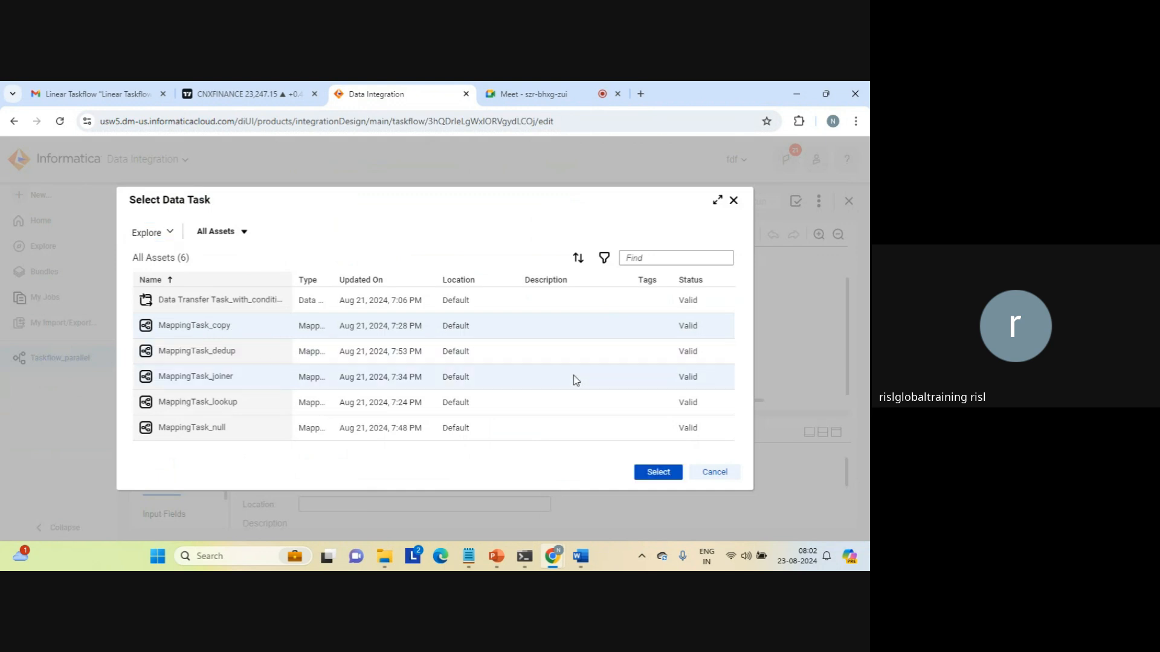
click(652, 473)
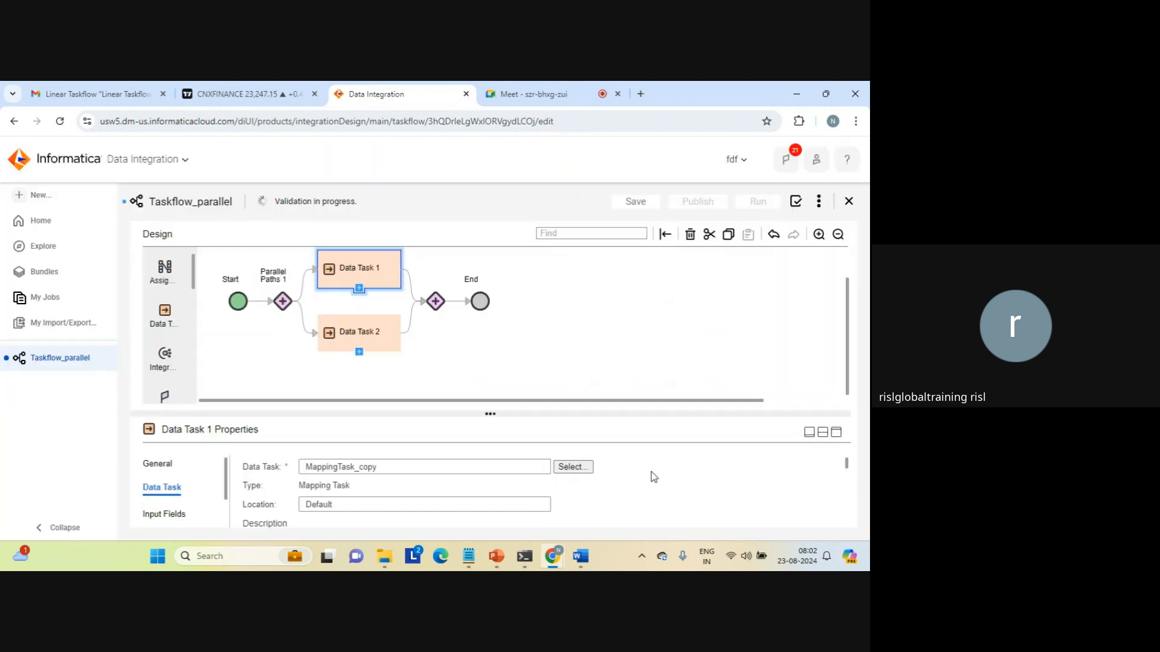
click(382, 335)
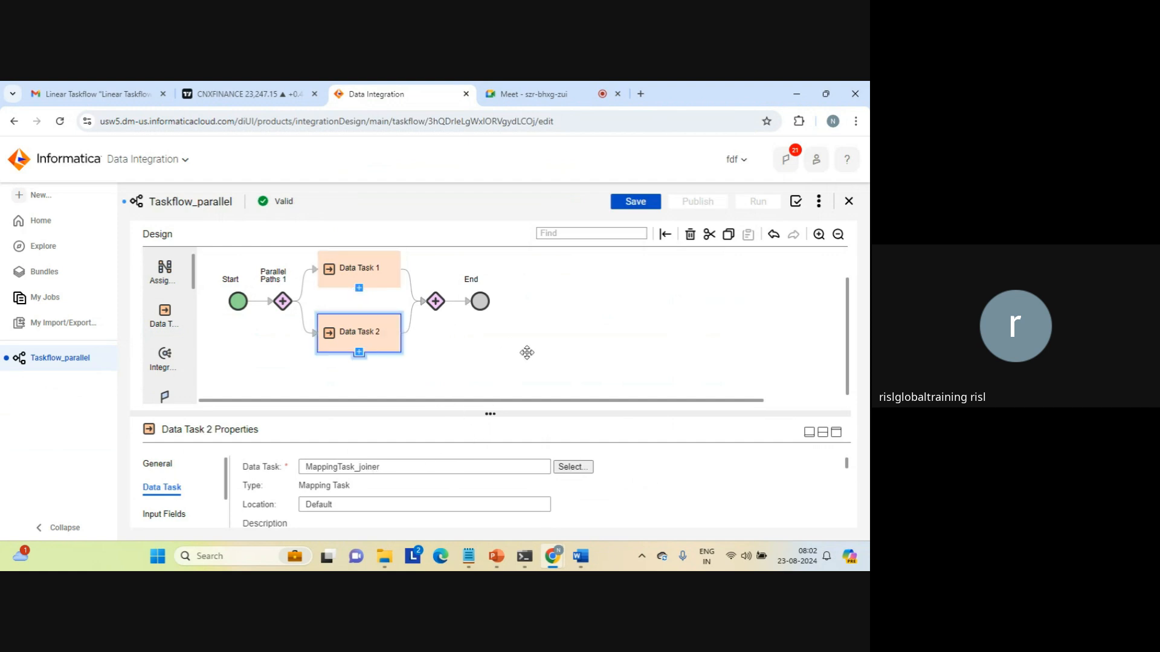
click(636, 203)
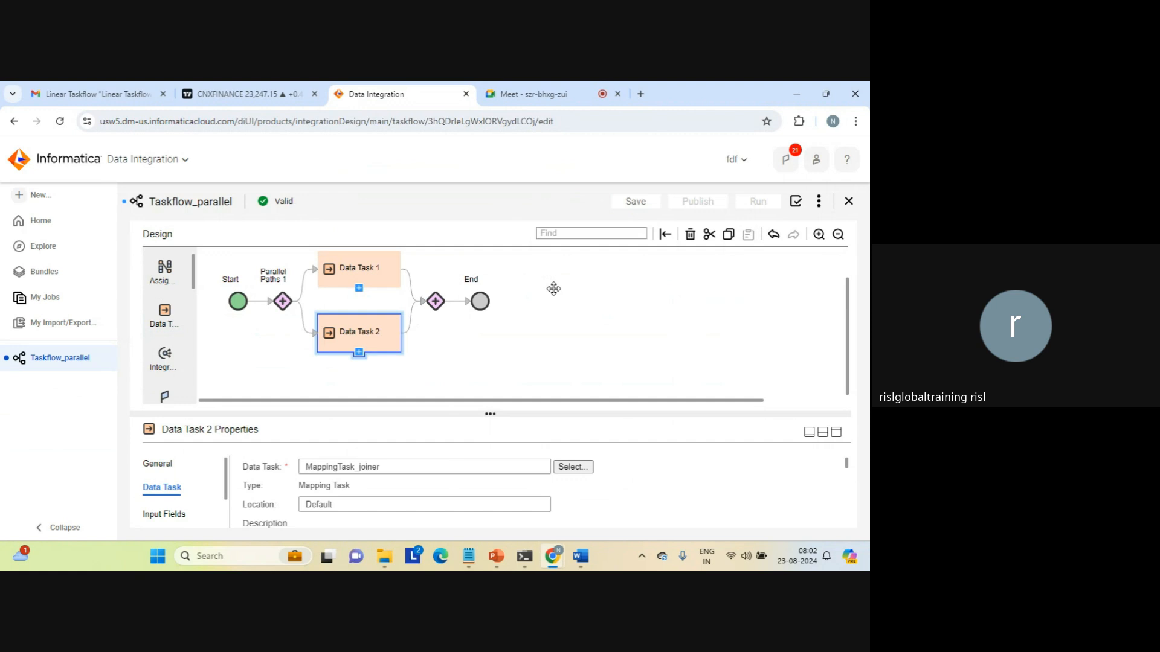
Review the Start properties and Data Task 2's MappingTask_joiner assignment, then save again.
click(582, 317)
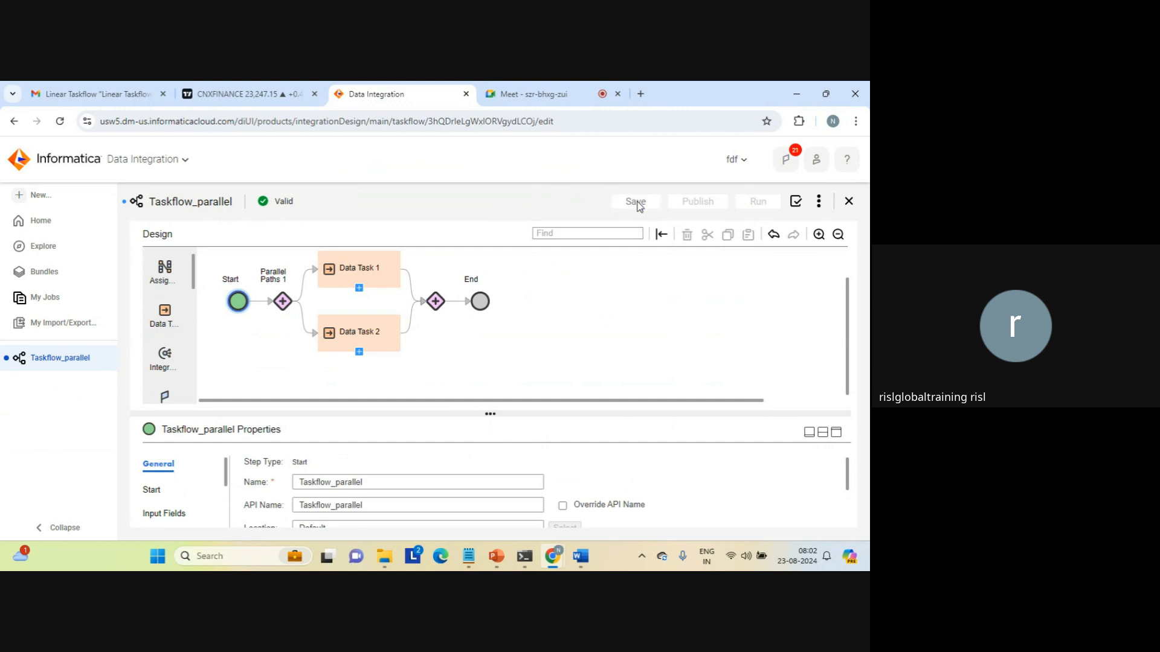
double_click(280, 202)
click(379, 177)
click(364, 338)
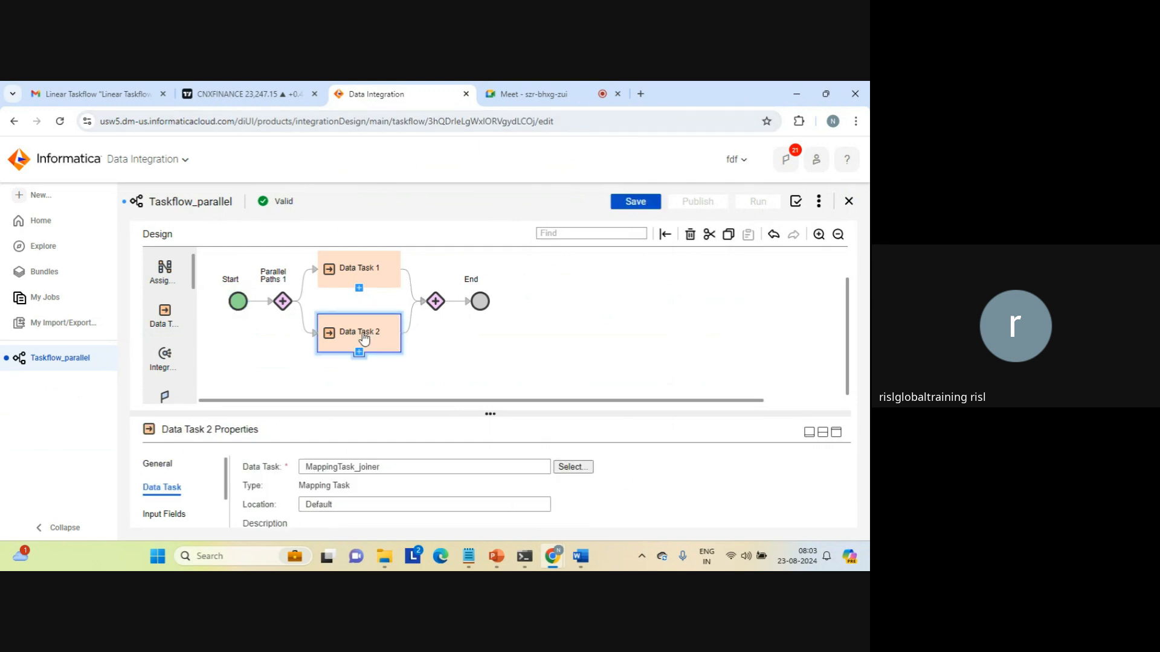
click(643, 205)
Review Data Task 1 and Parallel Paths 1, saving until Taskflow_parallel shows Valid.
click(358, 274)
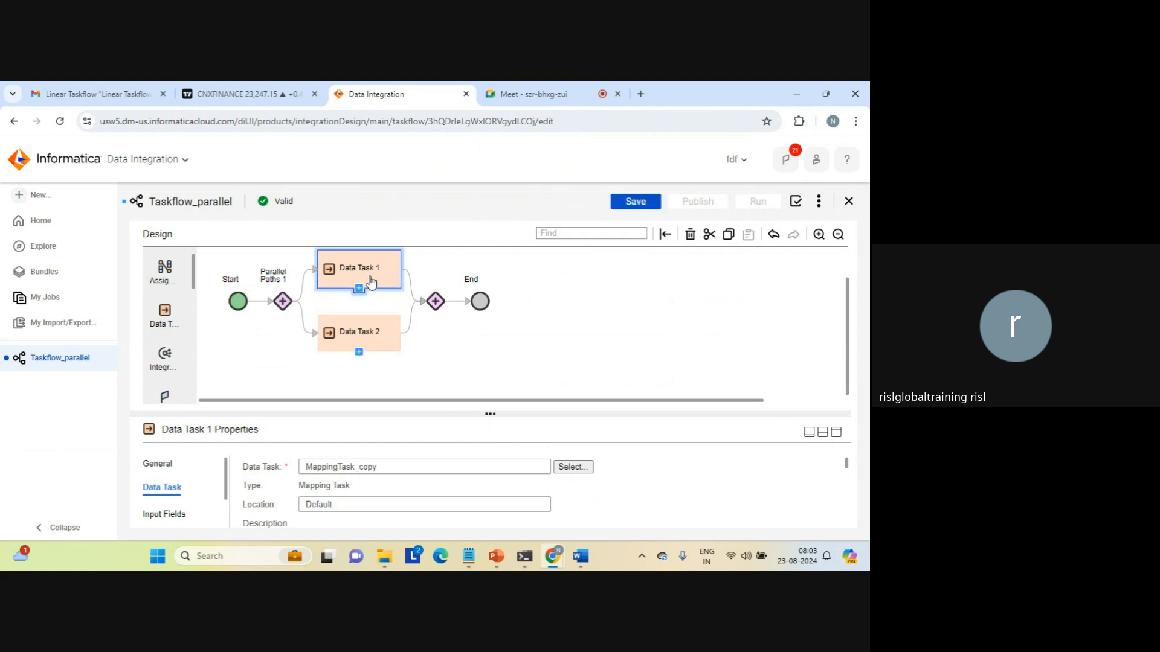
click(643, 207)
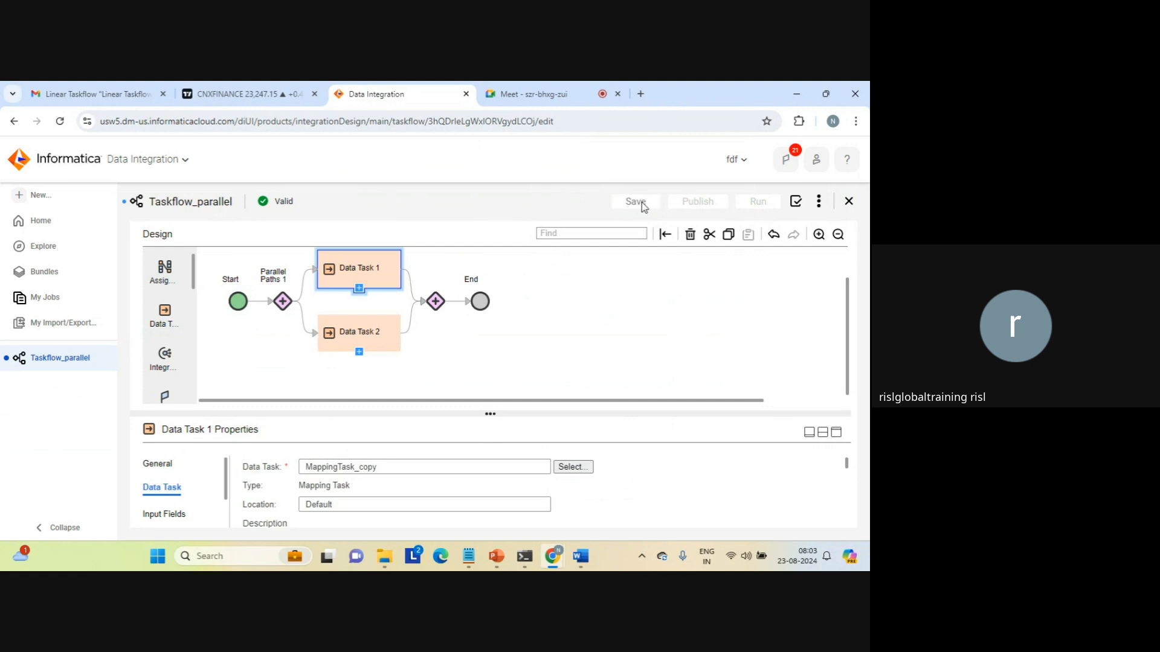
click(601, 249)
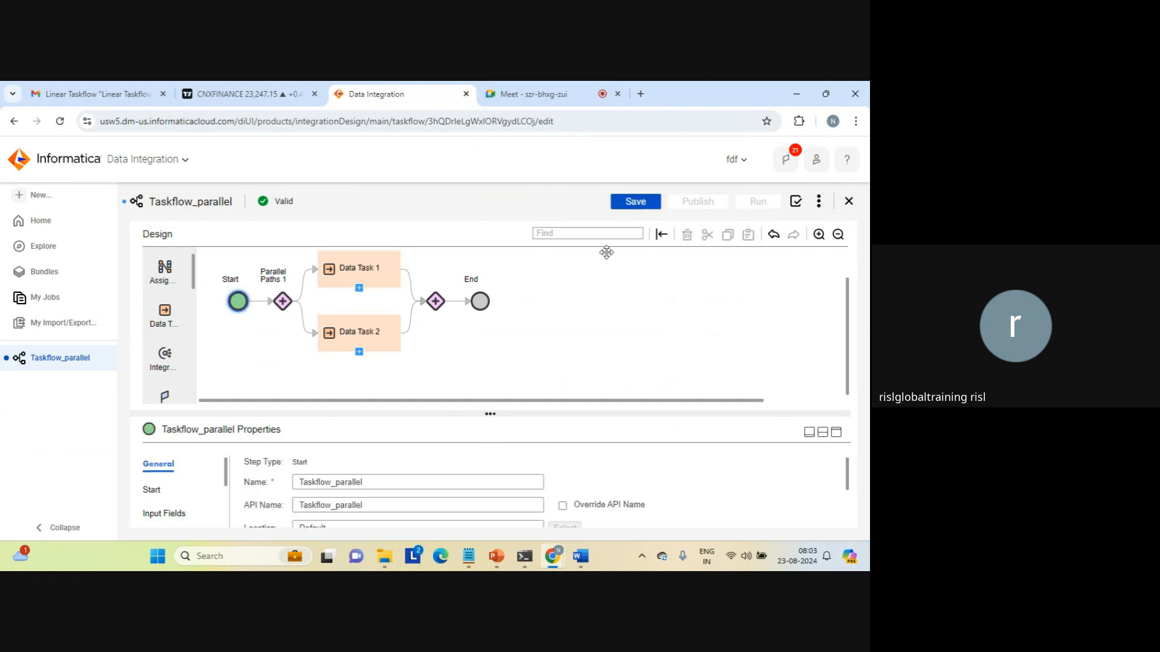
click(637, 207)
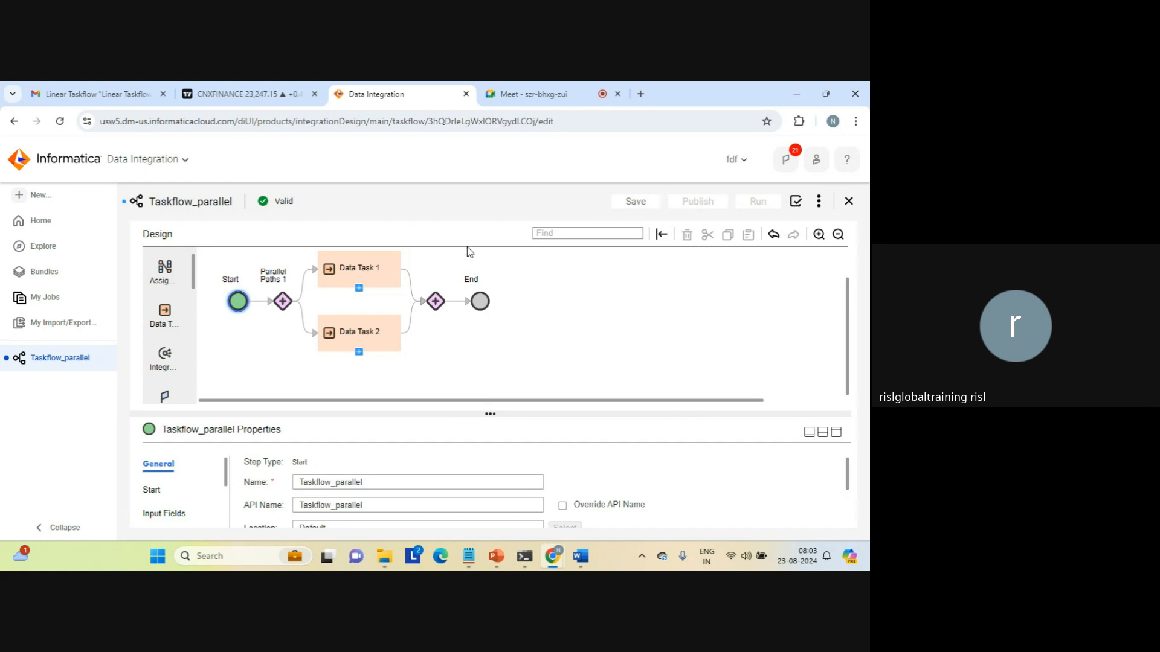
click(284, 298)
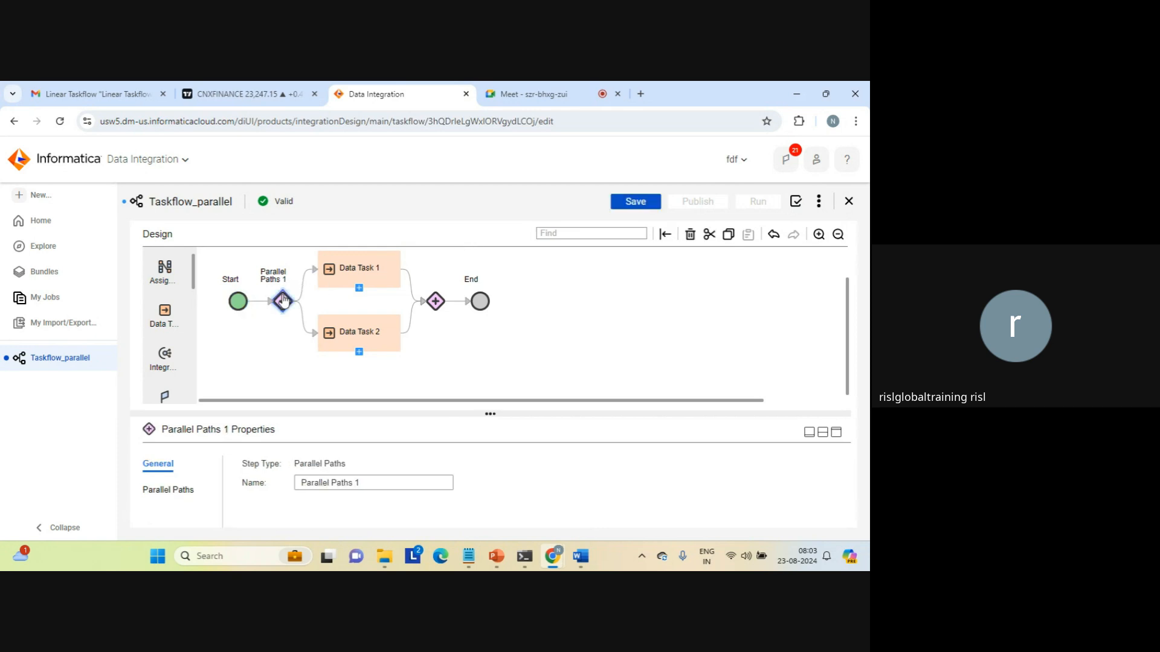
click(635, 202)
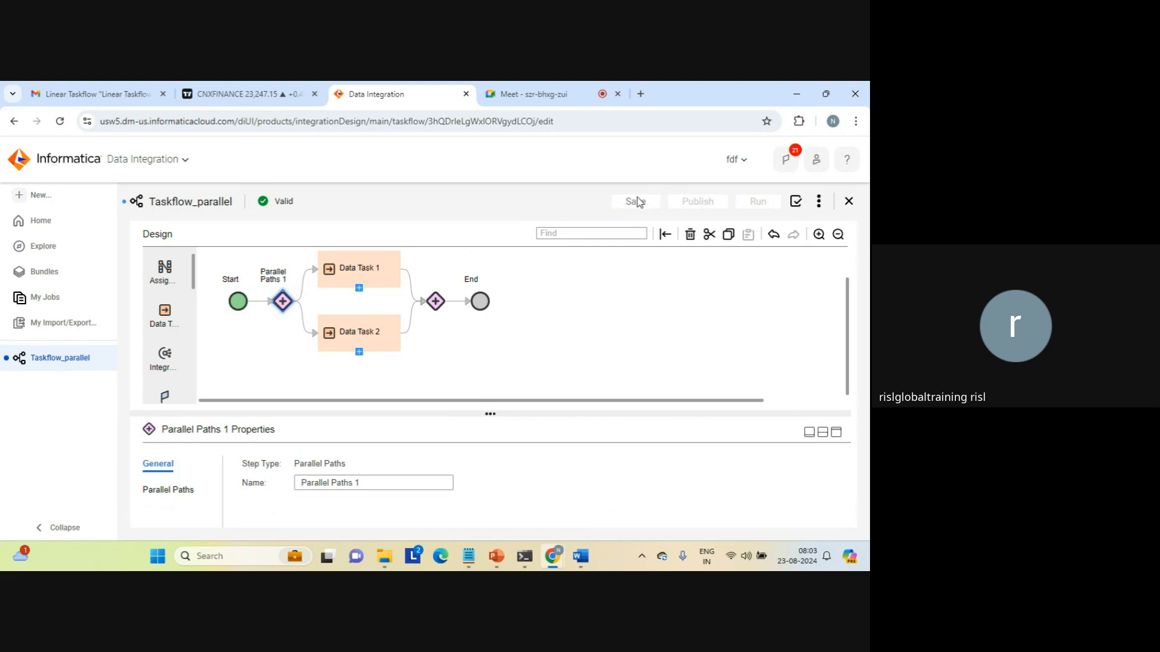
click(557, 318)
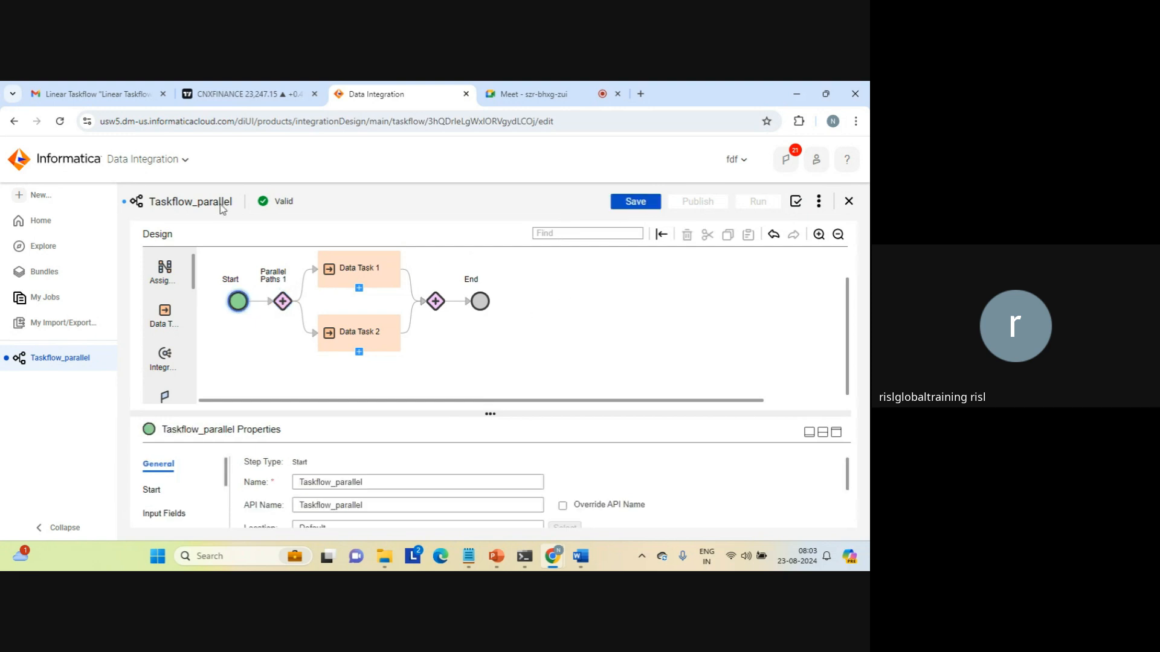
click(42, 195)
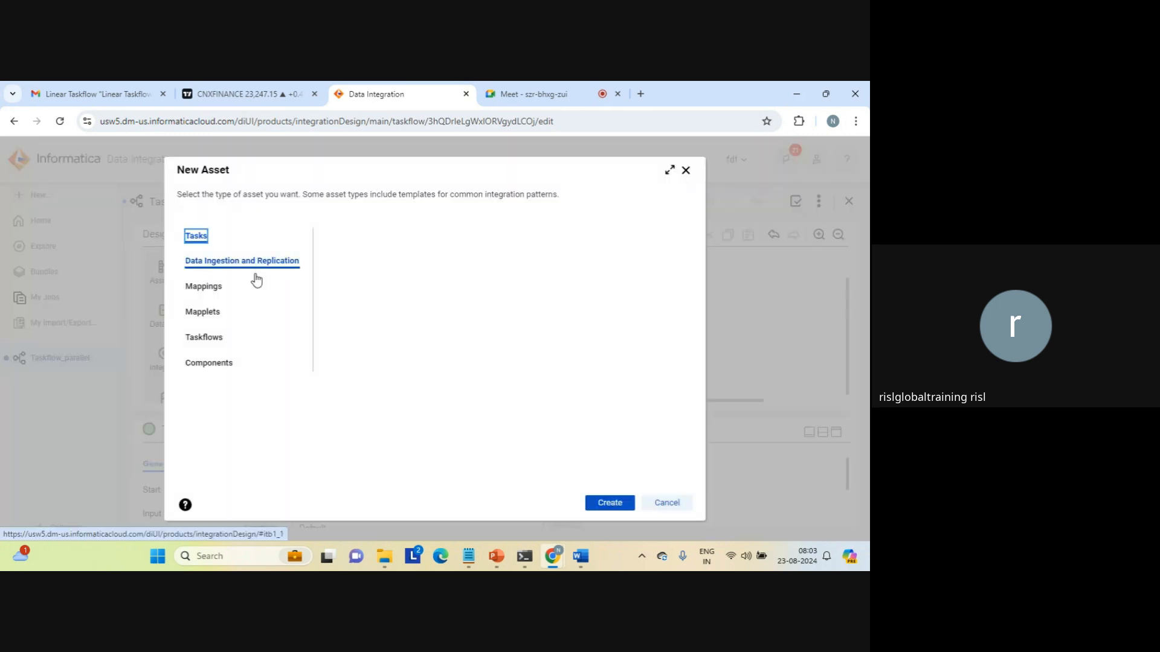
Create Taskflow1 from the Sequential Tasks template, running Data Task 1 then Data Task 2.
click(208, 337)
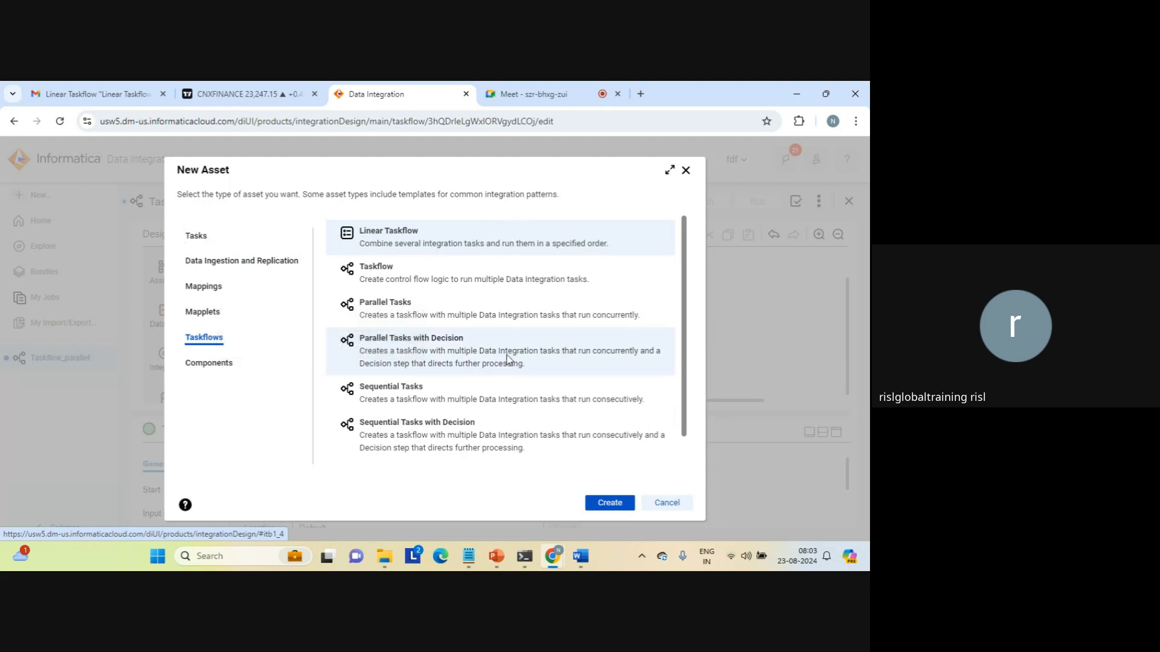
click(389, 390)
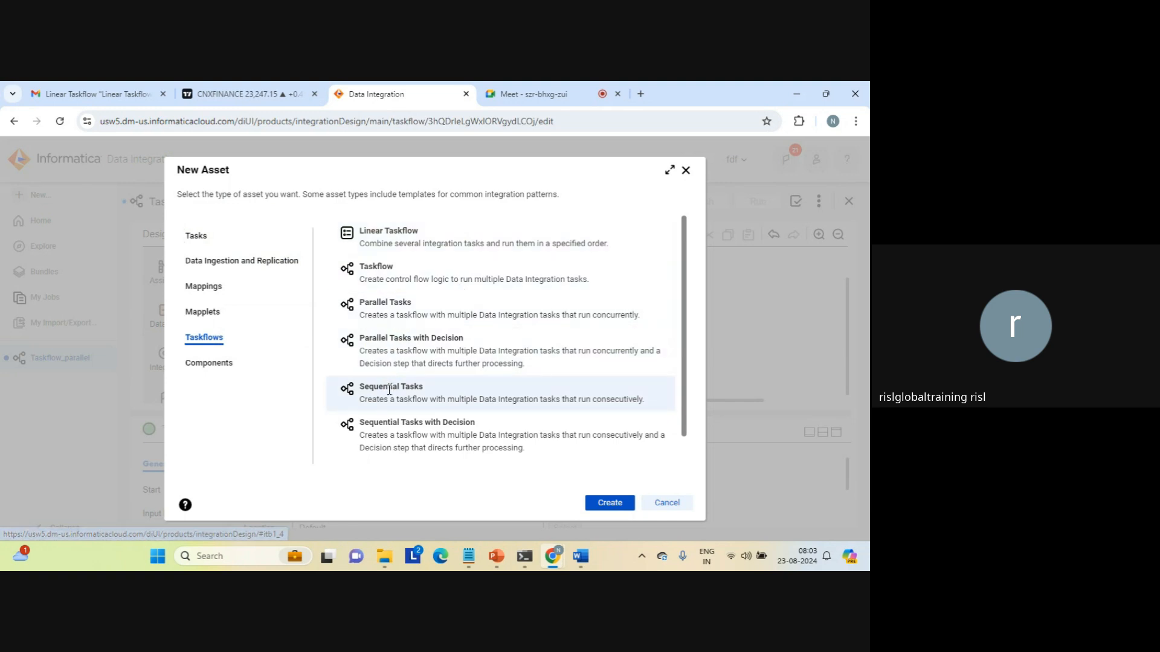
click(609, 503)
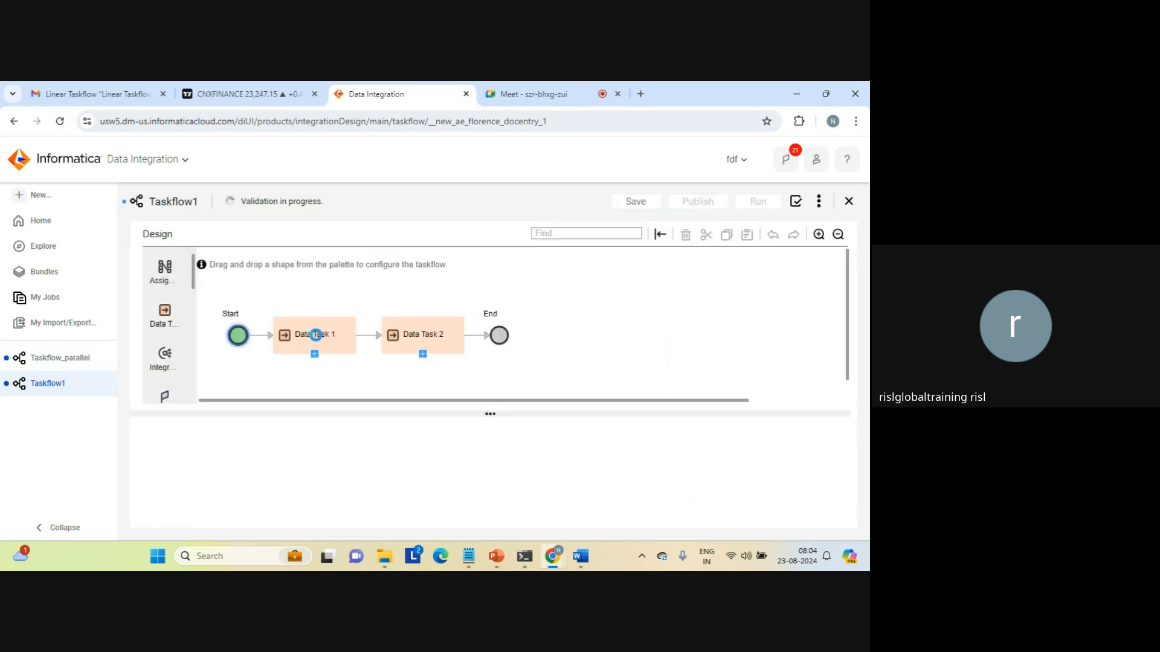
click(316, 335)
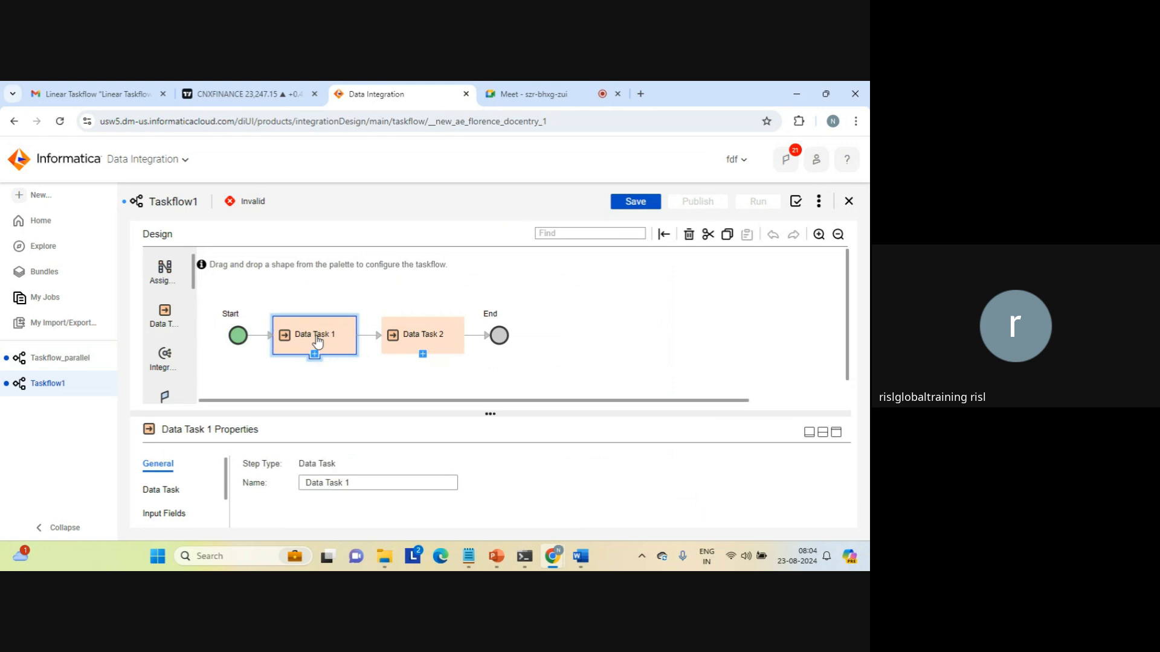
Assign MappingTask_joiner to Data Task 1.
click(162, 487)
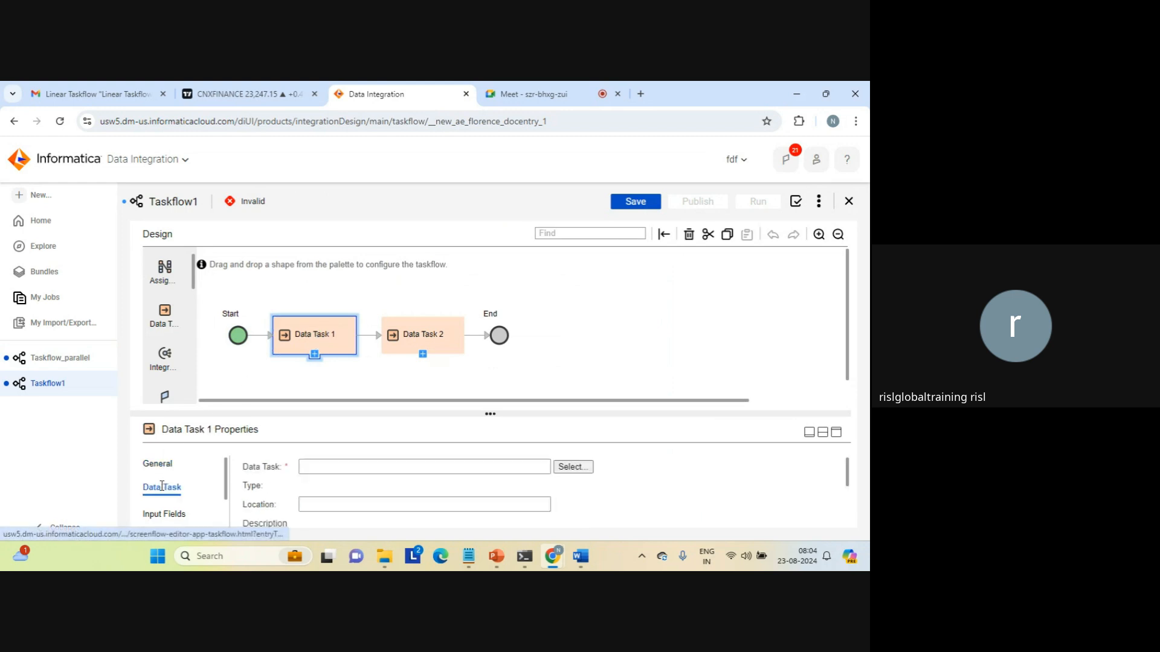
click(573, 468)
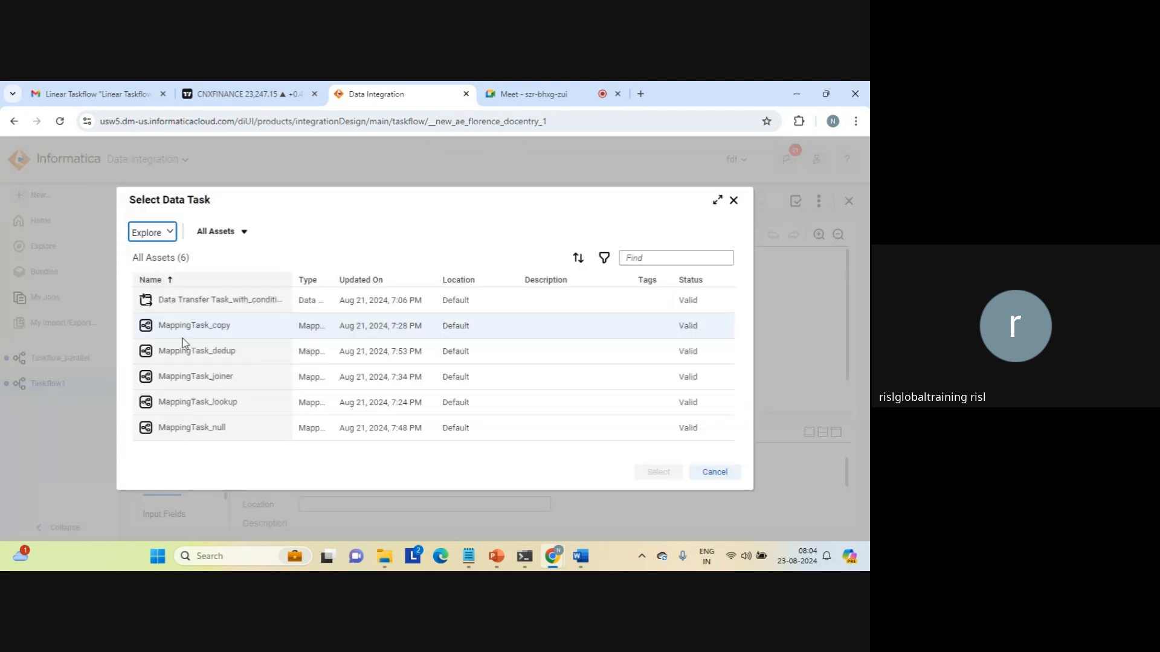
click(179, 356)
click(181, 380)
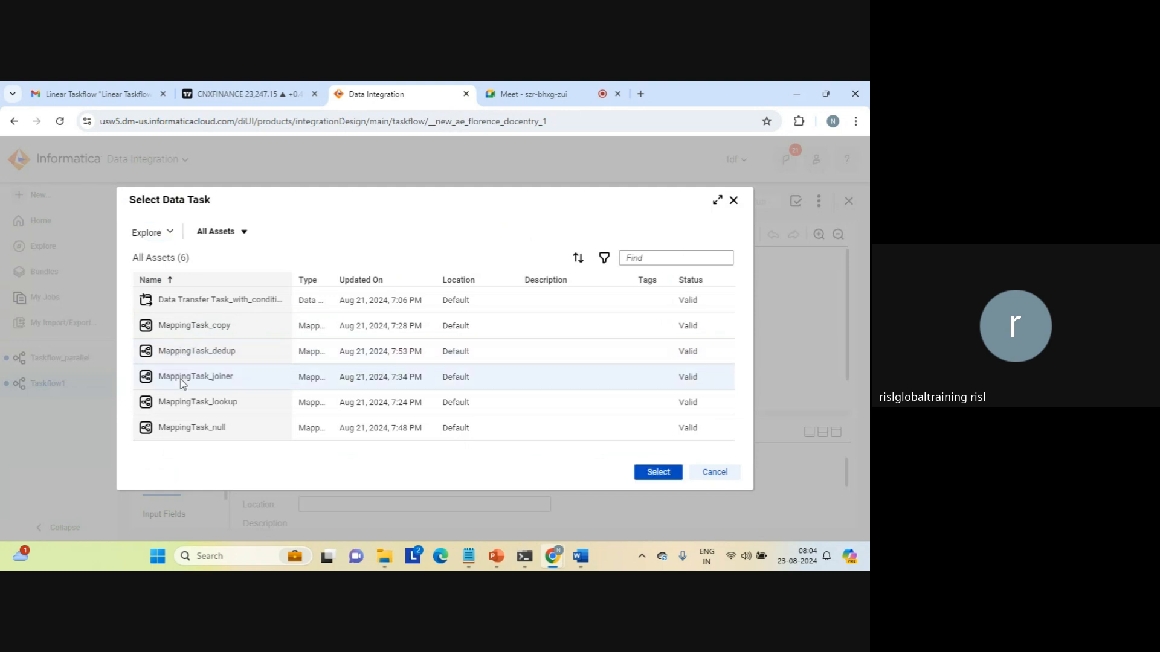
click(659, 474)
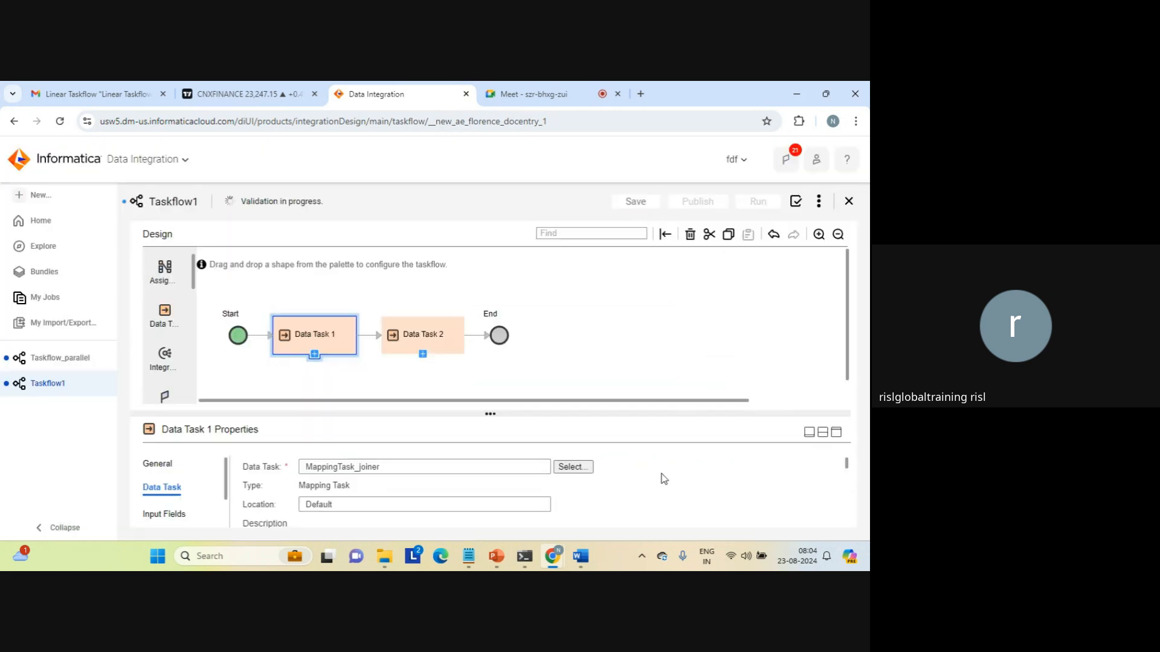
Assign MappingTask_lookup to Data Task 2, making Taskflow1 Valid.
click(409, 340)
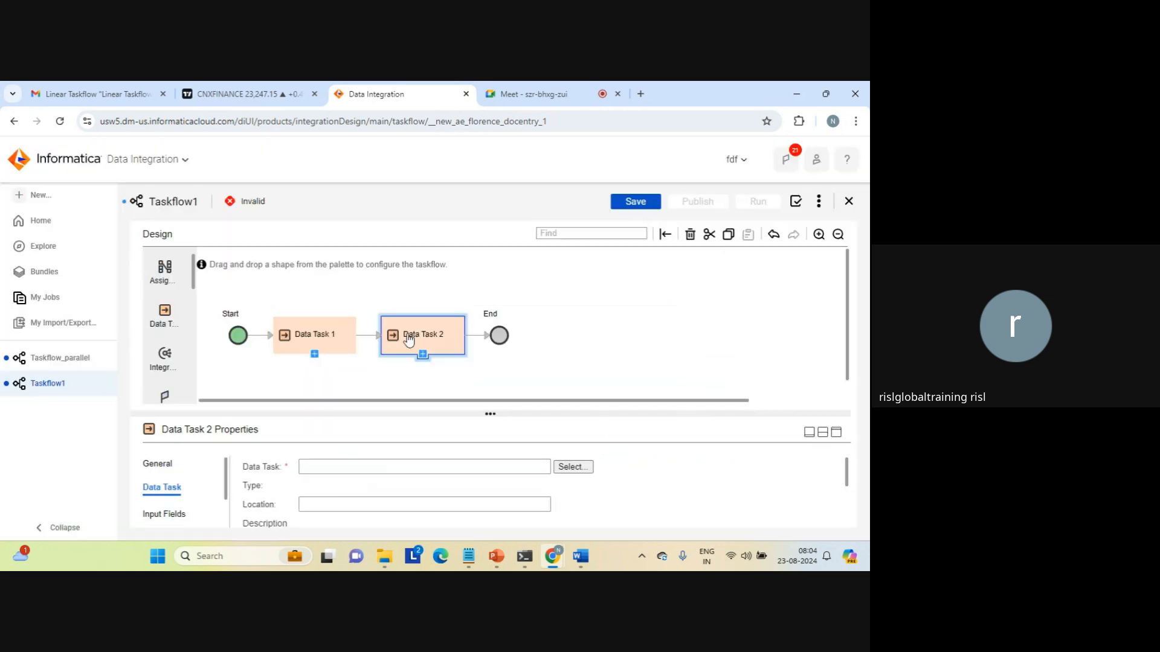
click(571, 468)
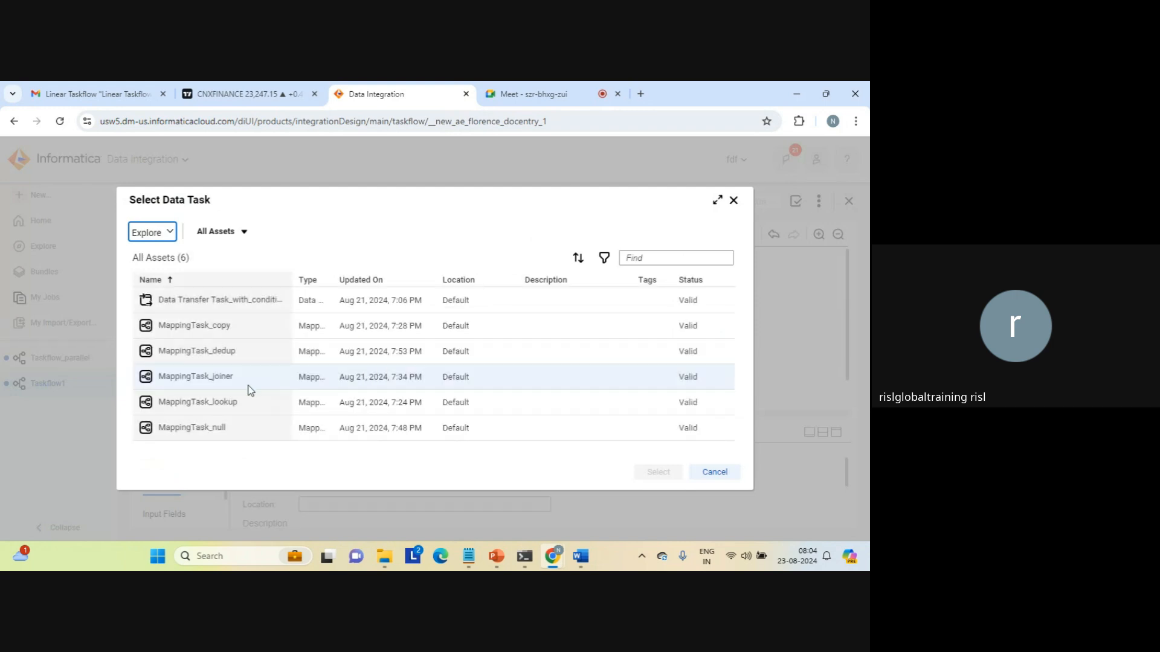
click(205, 408)
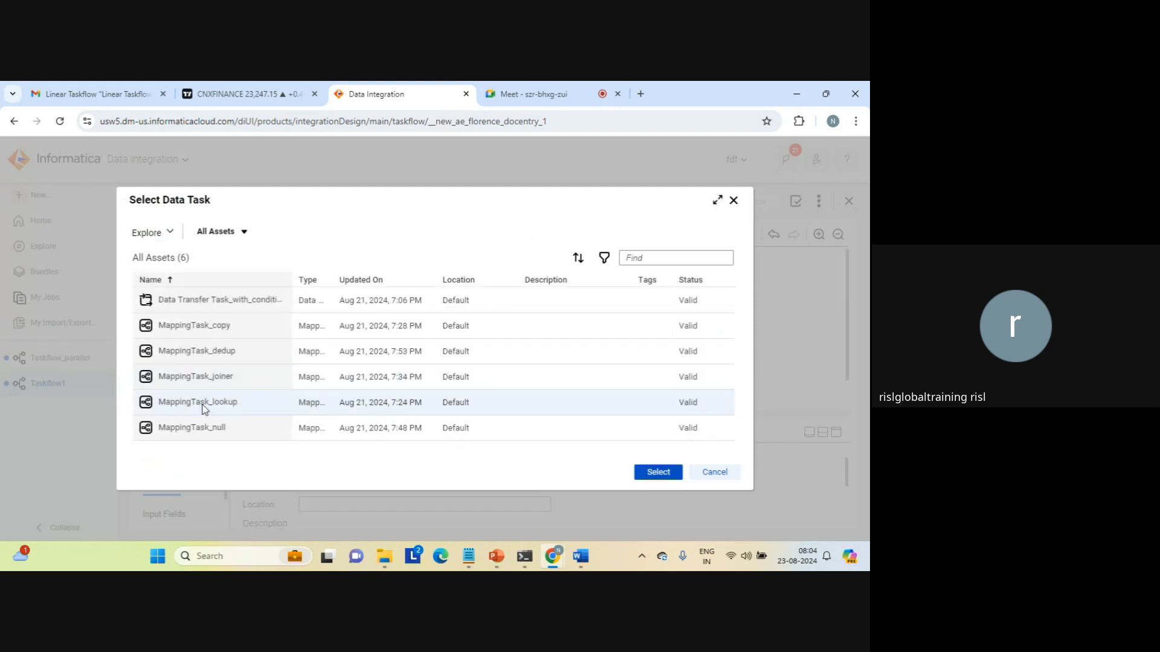
click(659, 474)
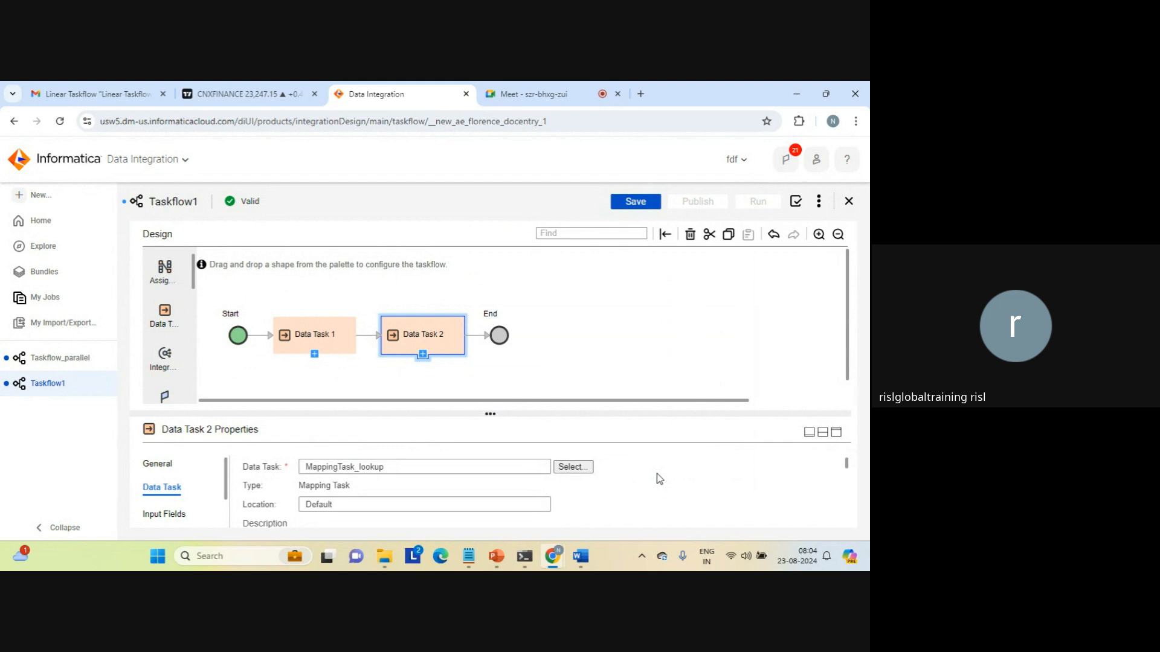
Rename the taskflow to Taskflow_sequential, save it, and start a run.
click(563, 367)
click(362, 482)
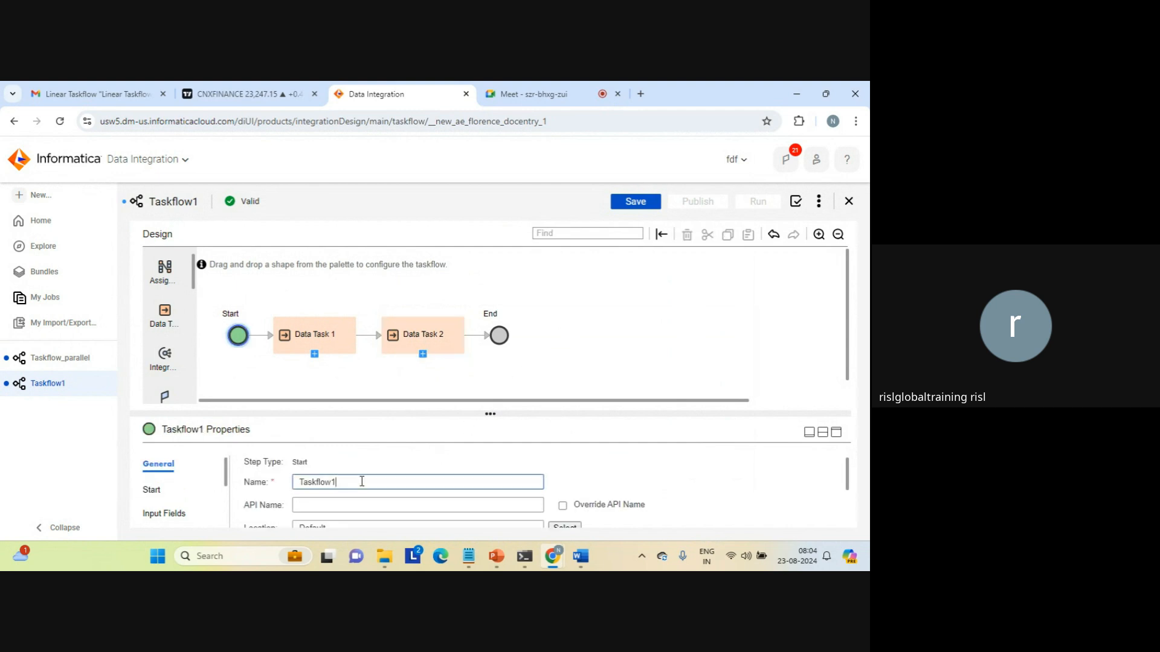
key(BackSpace)
text(_)
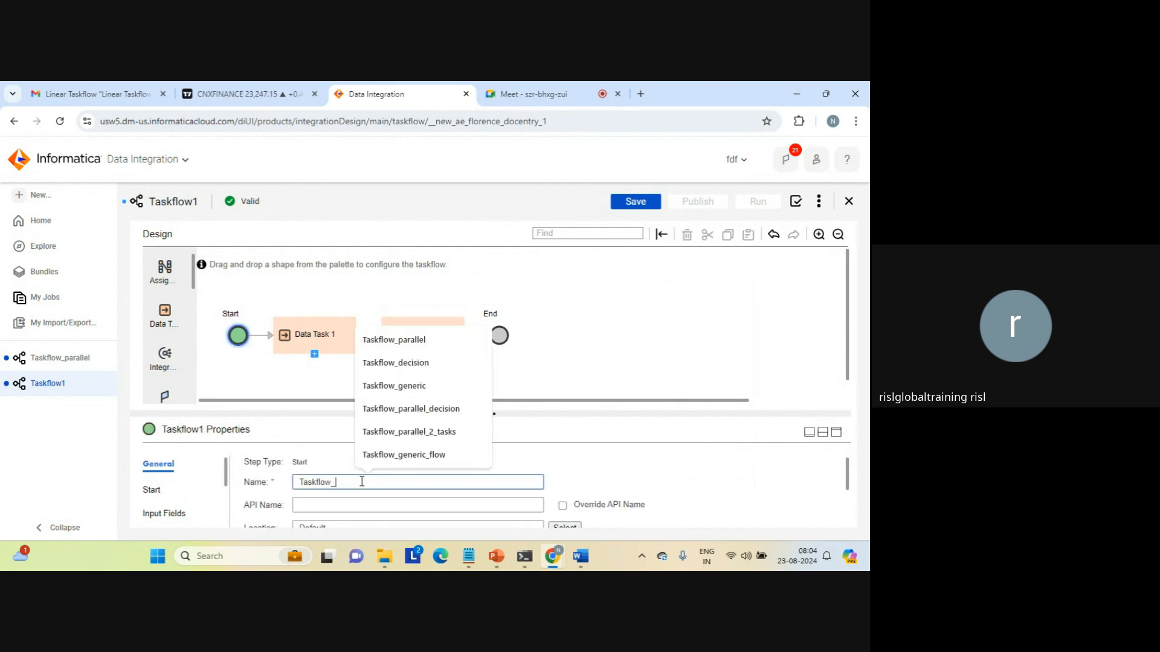
text(sequential)
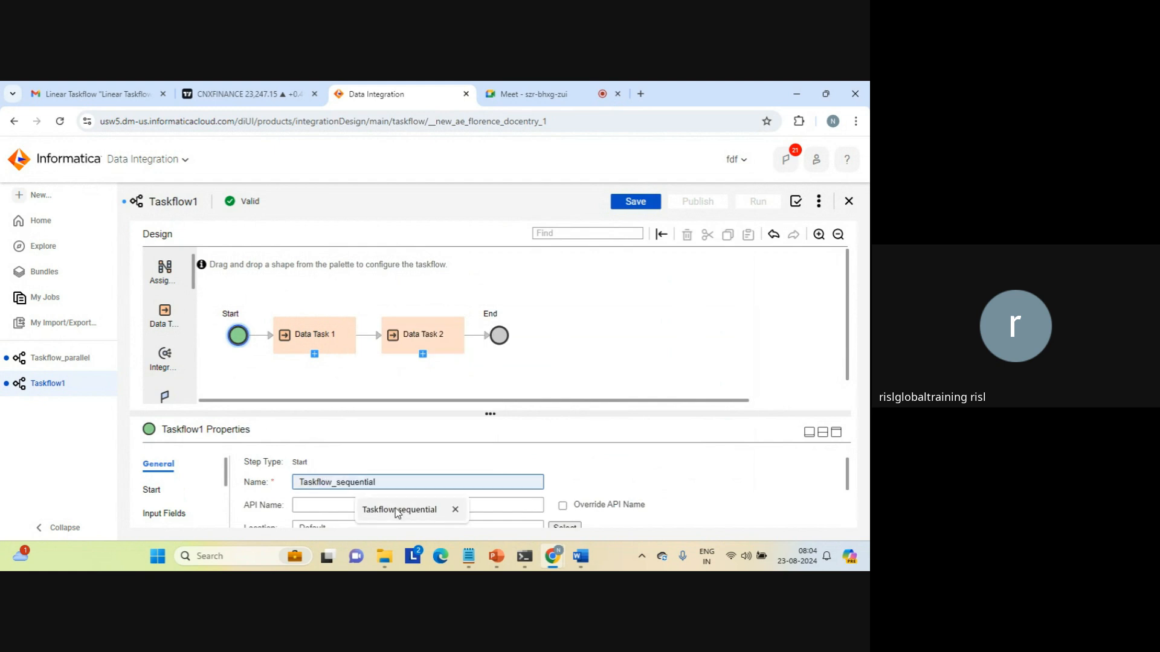
click(395, 509)
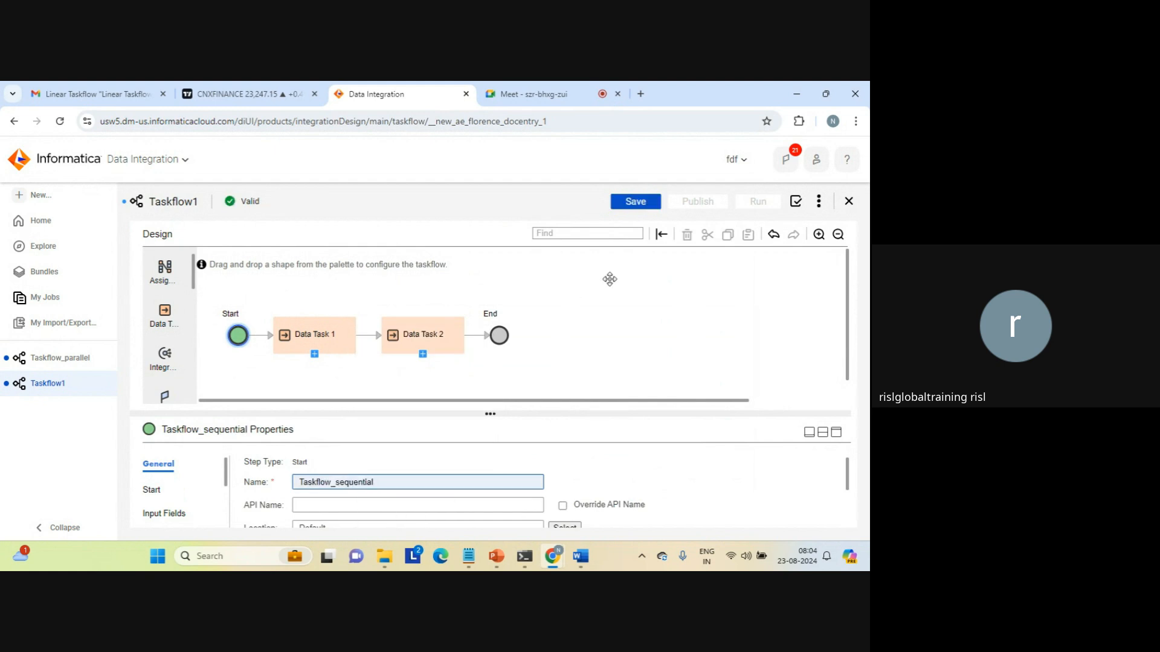
click(635, 201)
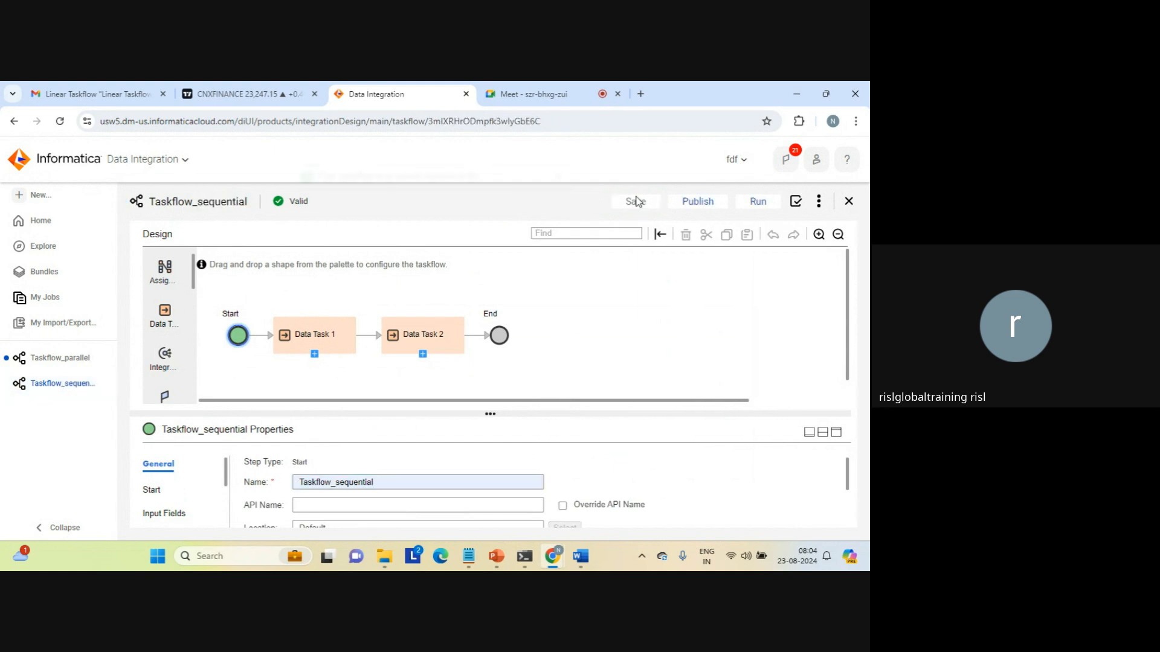
click(755, 202)
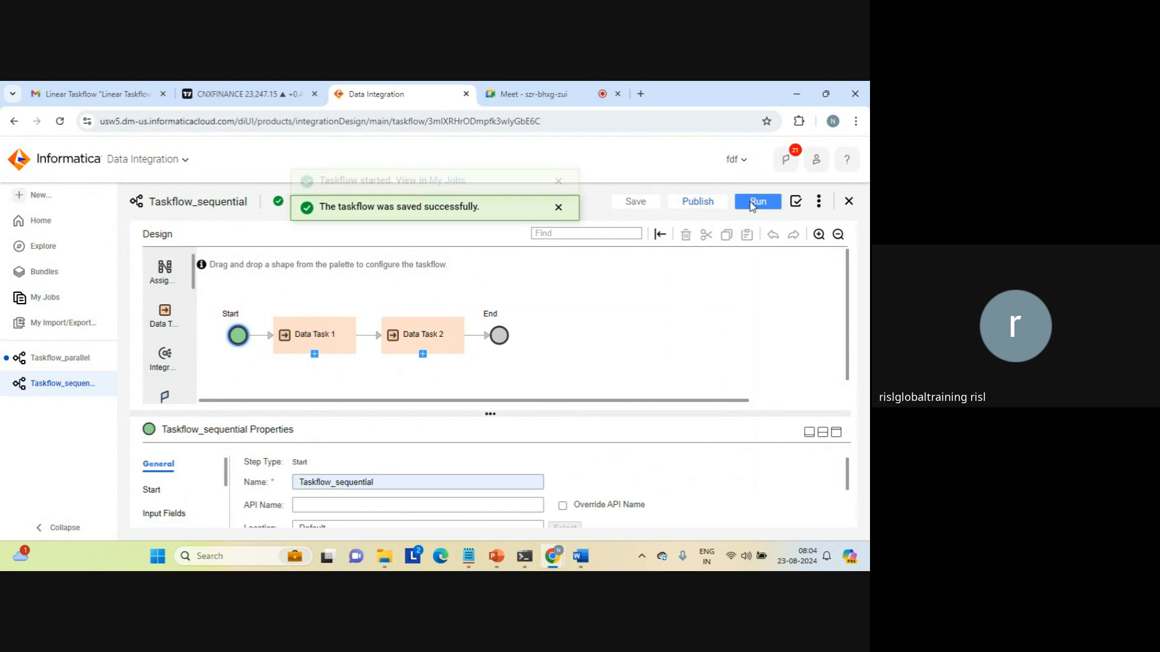
Watch Taskflow_sequential in My Jobs until it shows Success, then open its run details.
click(447, 202)
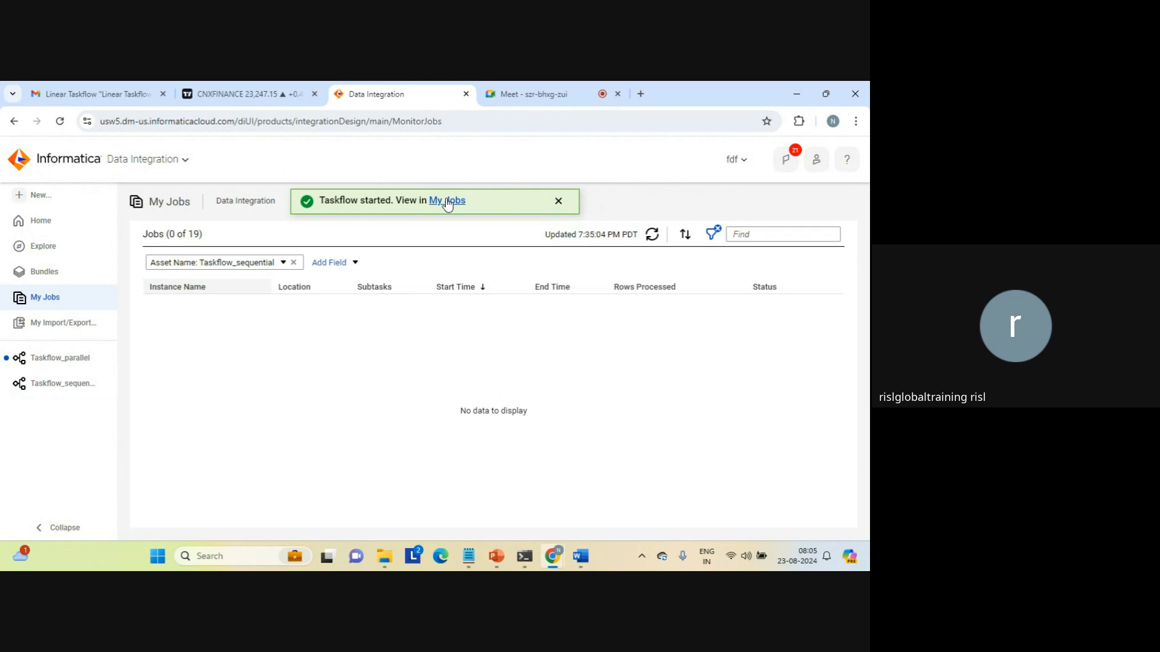
double_click(447, 202)
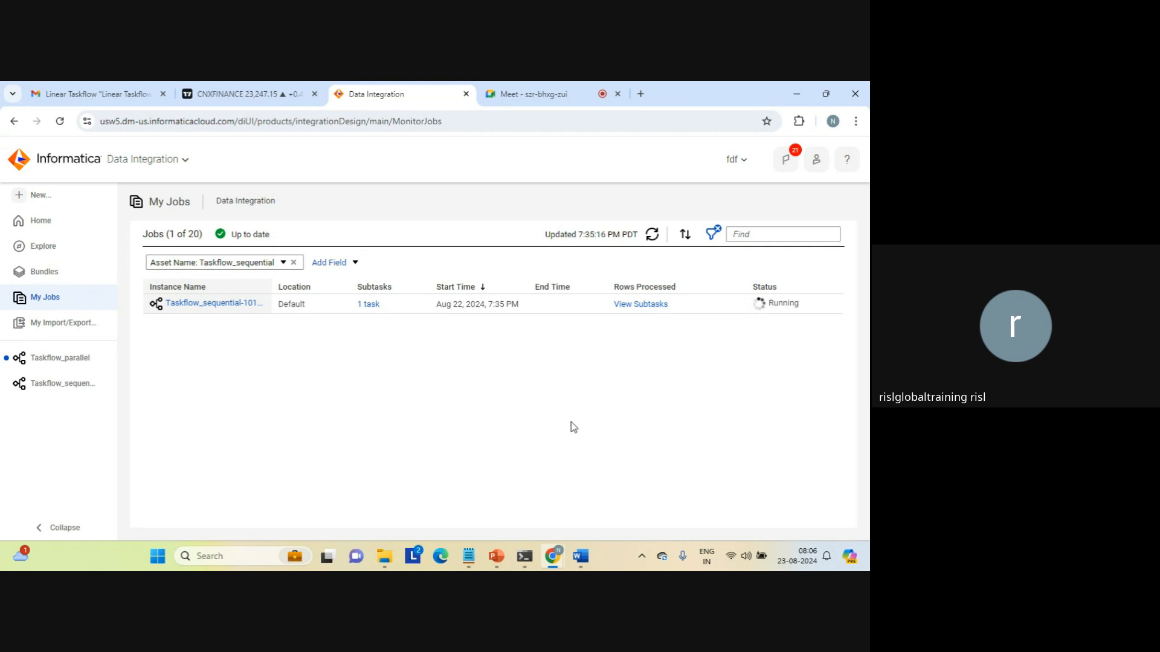
click(650, 239)
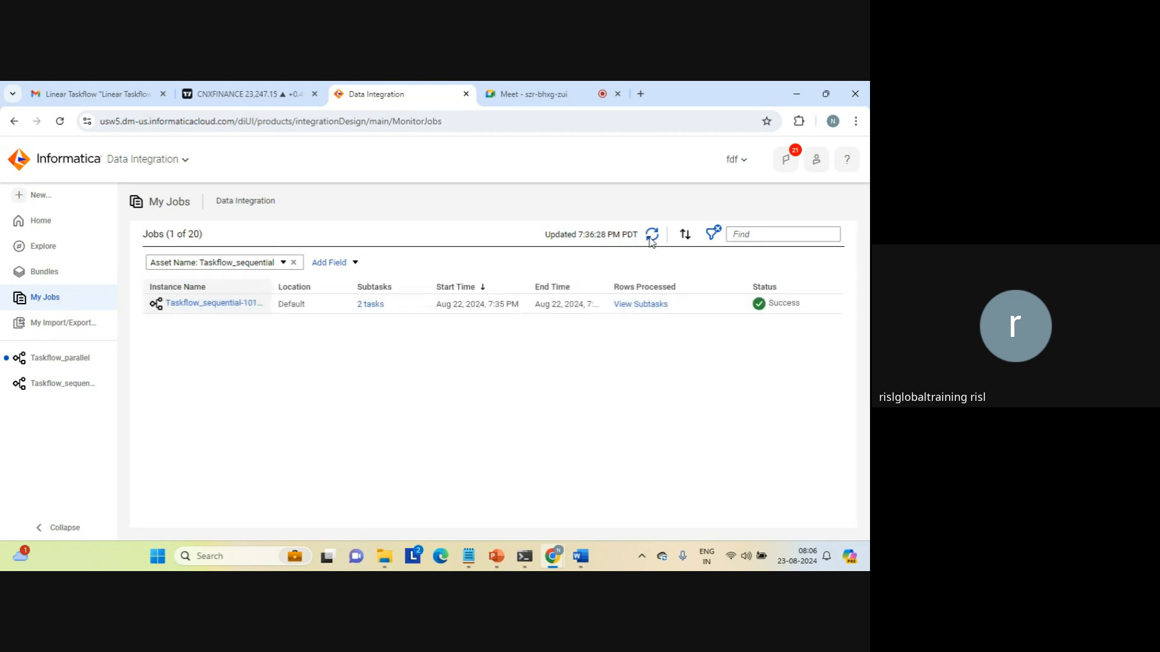
click(212, 304)
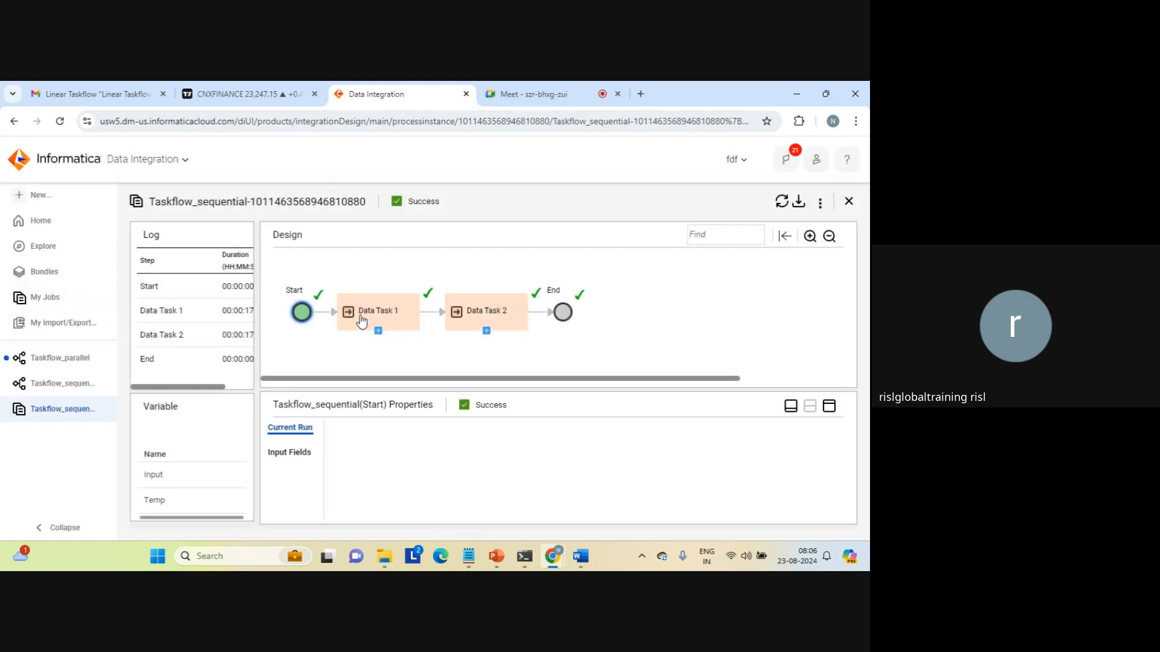
Review the run details of the Start, Data Task 1, Data Task 2 and End nodes, including Start's dates and duration.
click(298, 314)
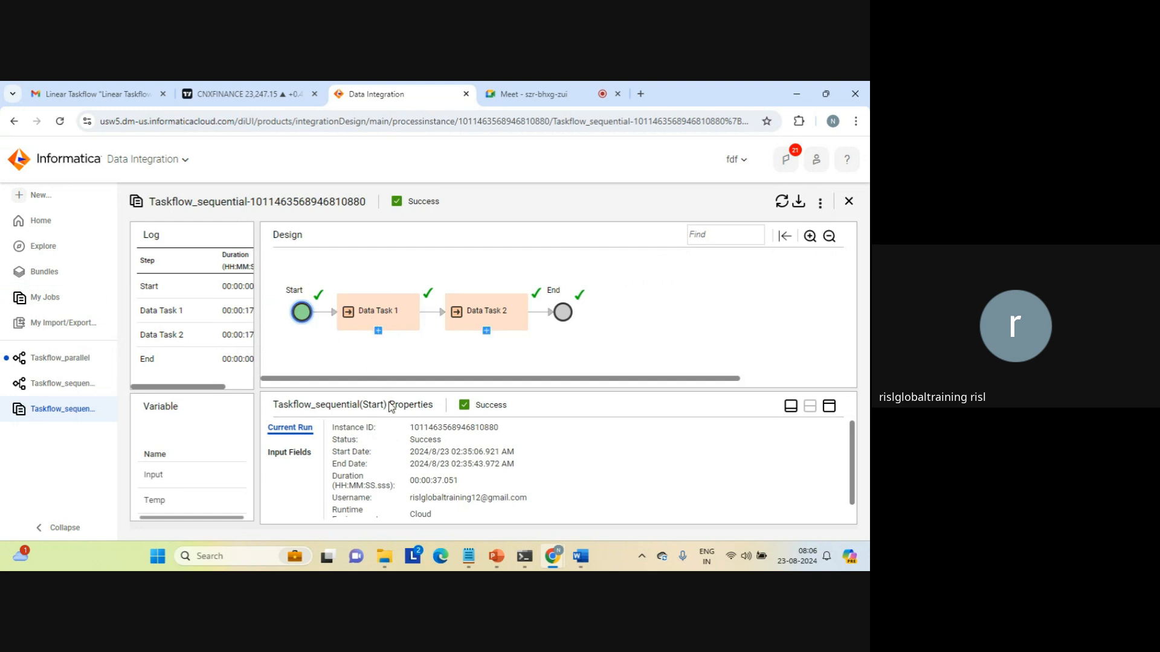
click(372, 314)
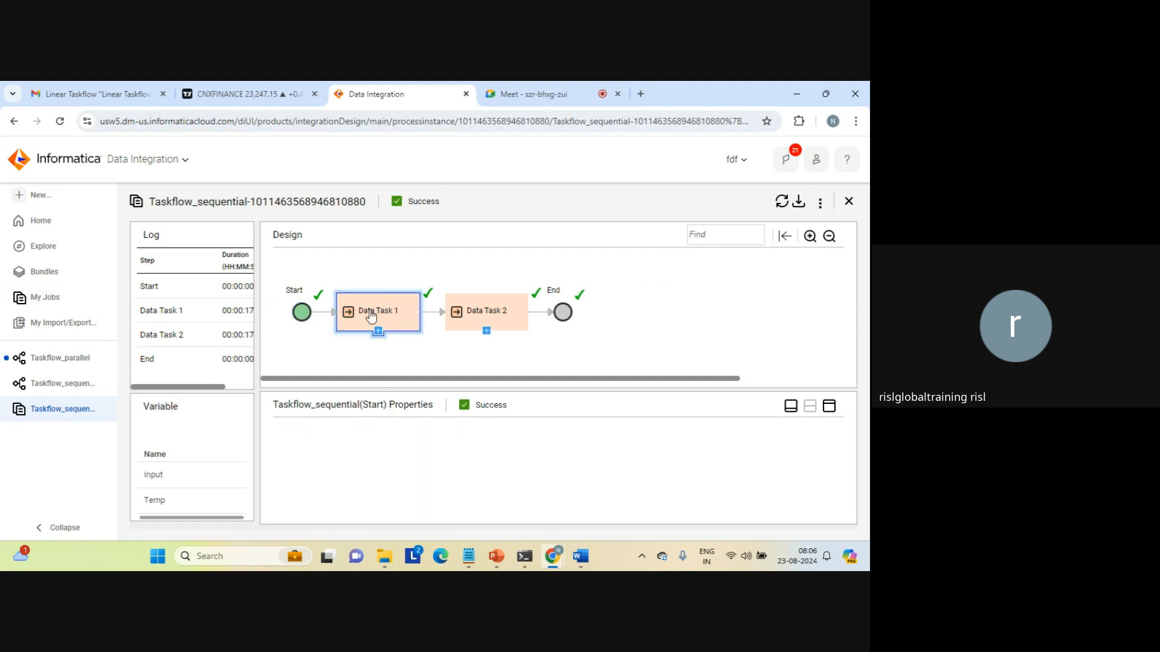
click(480, 317)
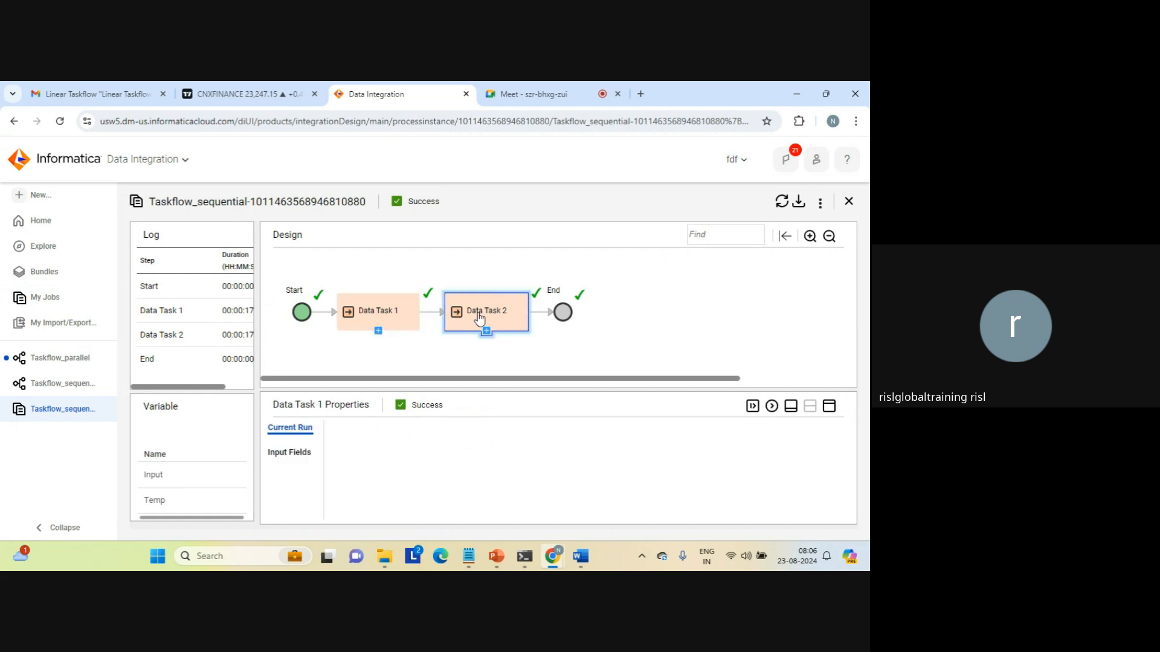
click(564, 313)
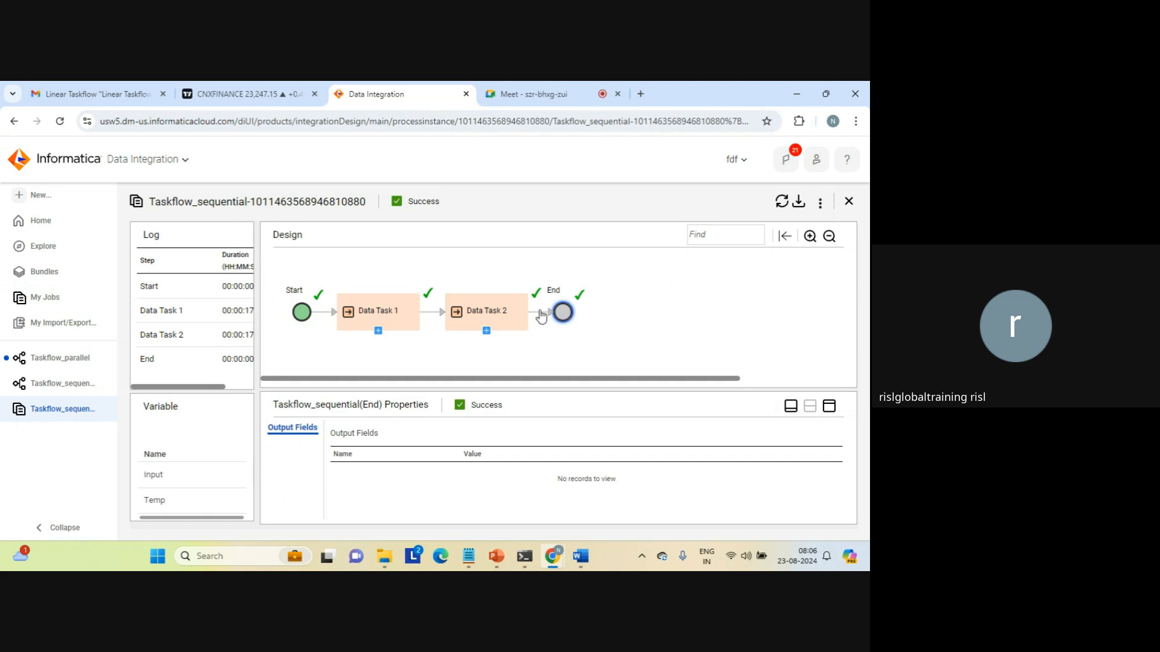
click(305, 314)
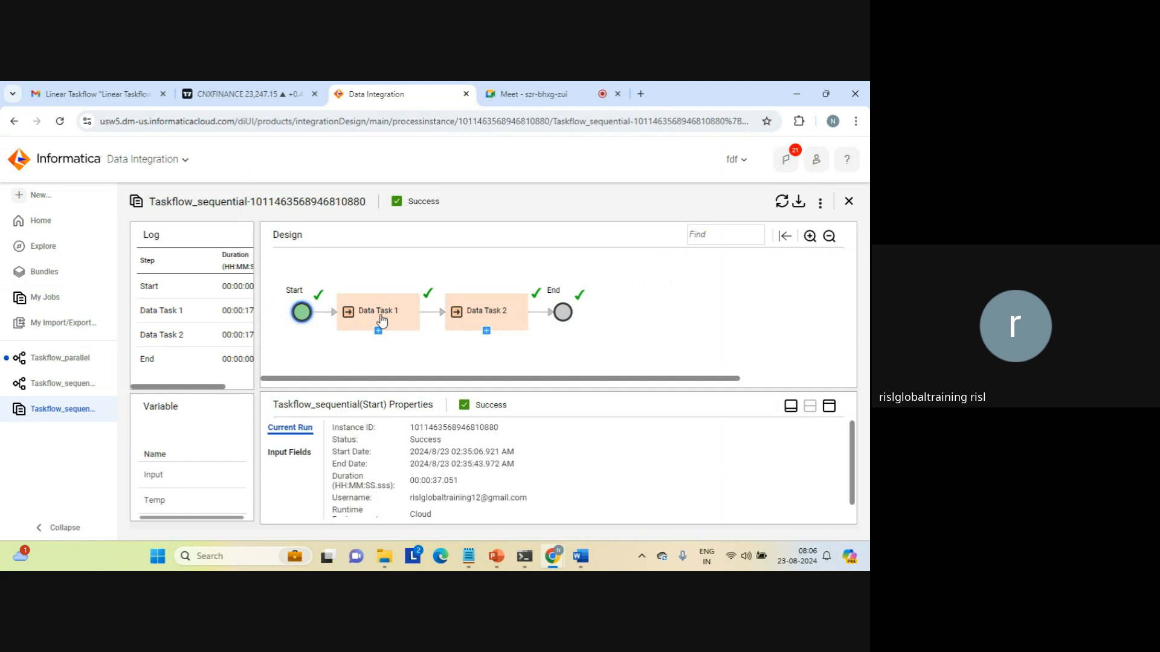
drag(416, 450, 512, 497)
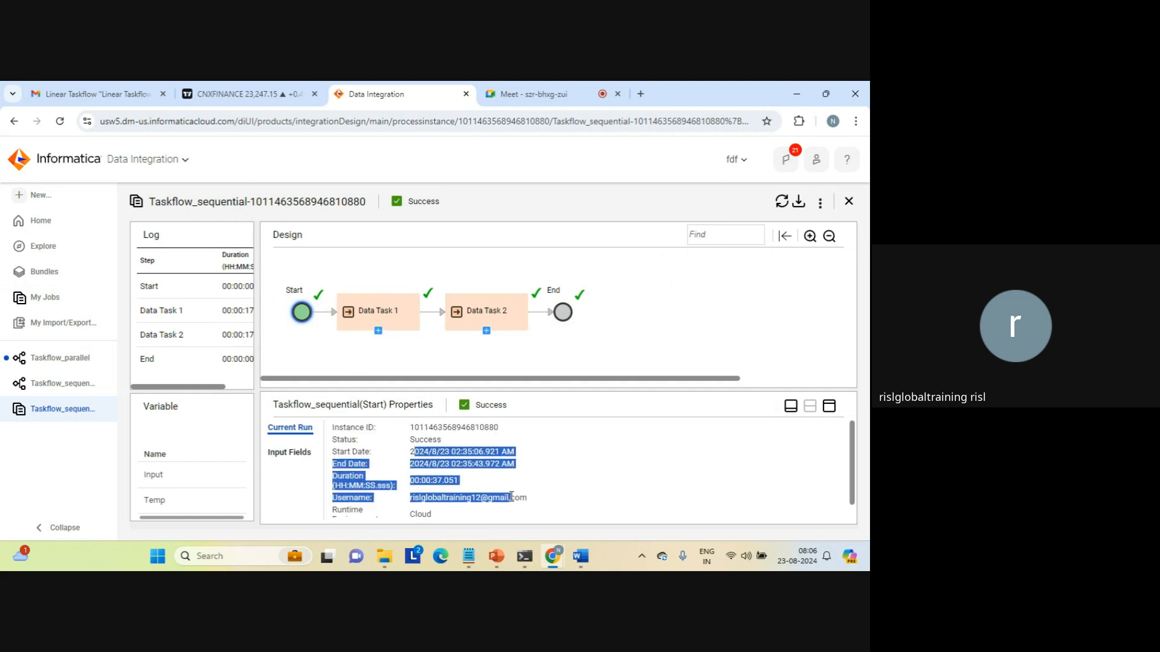
click(512, 497)
Check Data Task 1's 11-second duration and Data Task 2's Success status, 14-second duration and executed task.
click(391, 313)
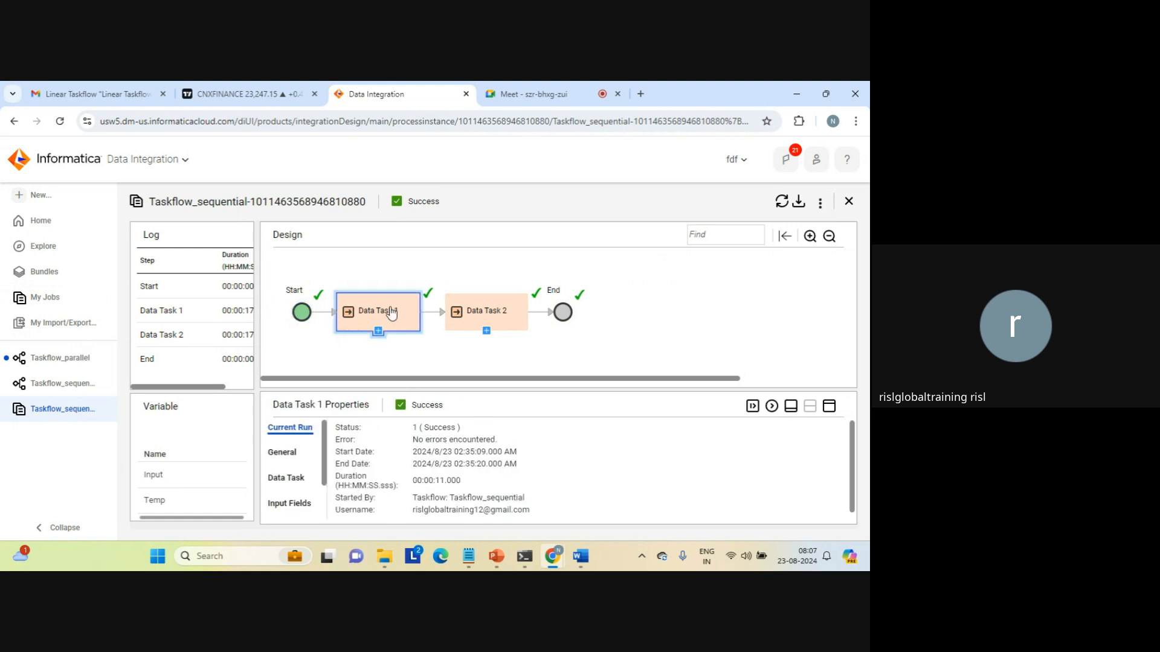
double_click(435, 484)
click(491, 315)
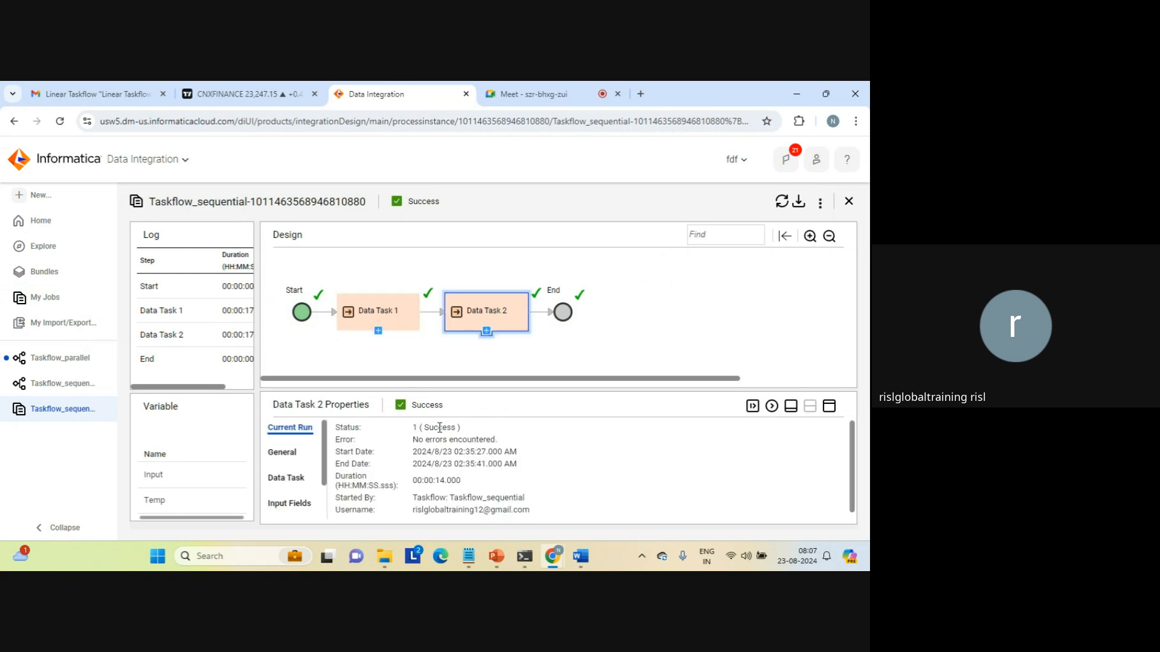
triple_click(439, 428)
triple_click(446, 482)
click(447, 482)
click(291, 478)
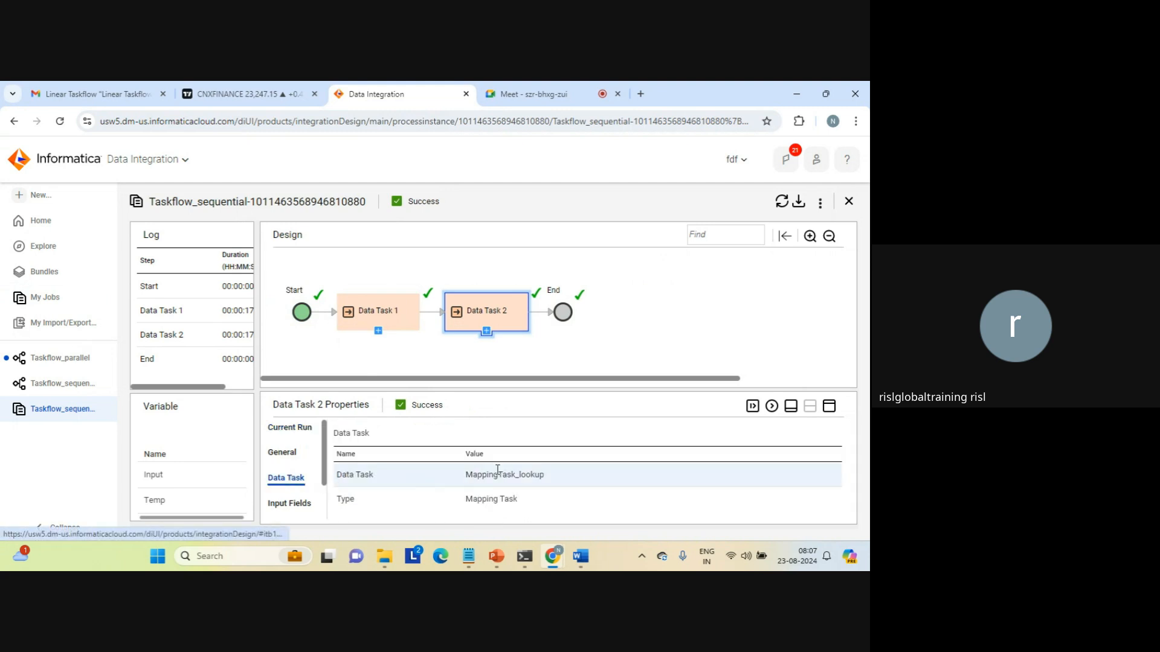
Enlarge the properties pane and review Data Task 2's output Task Id, Run Id, Log Id, status and 11 source/target rows.
click(830, 408)
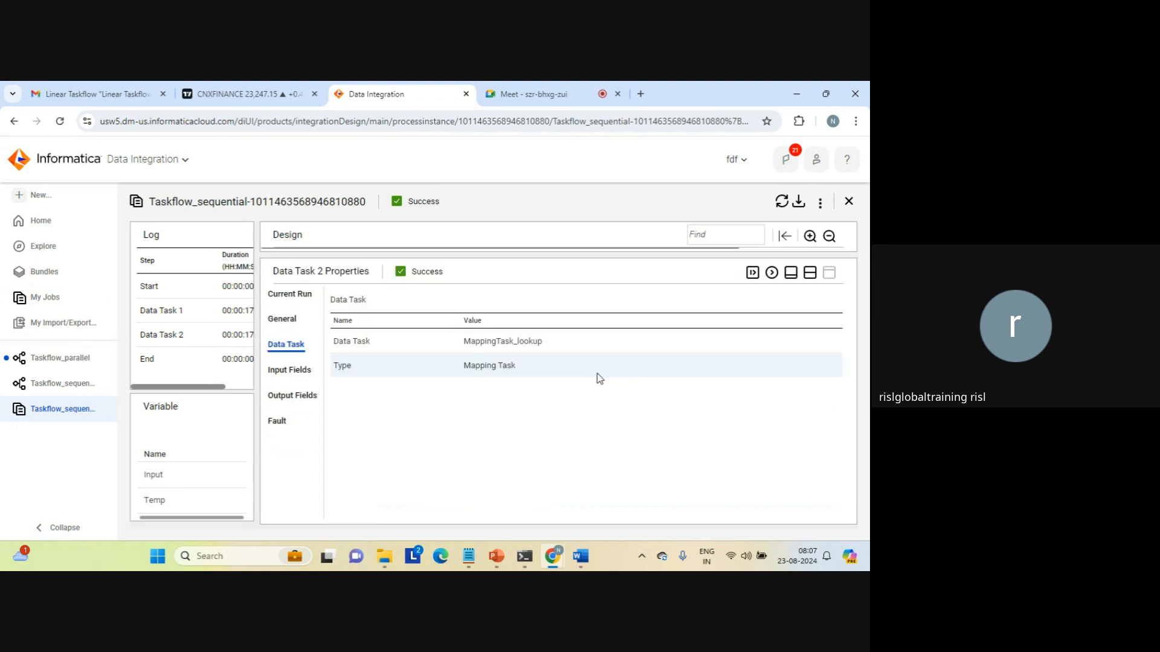
click(292, 400)
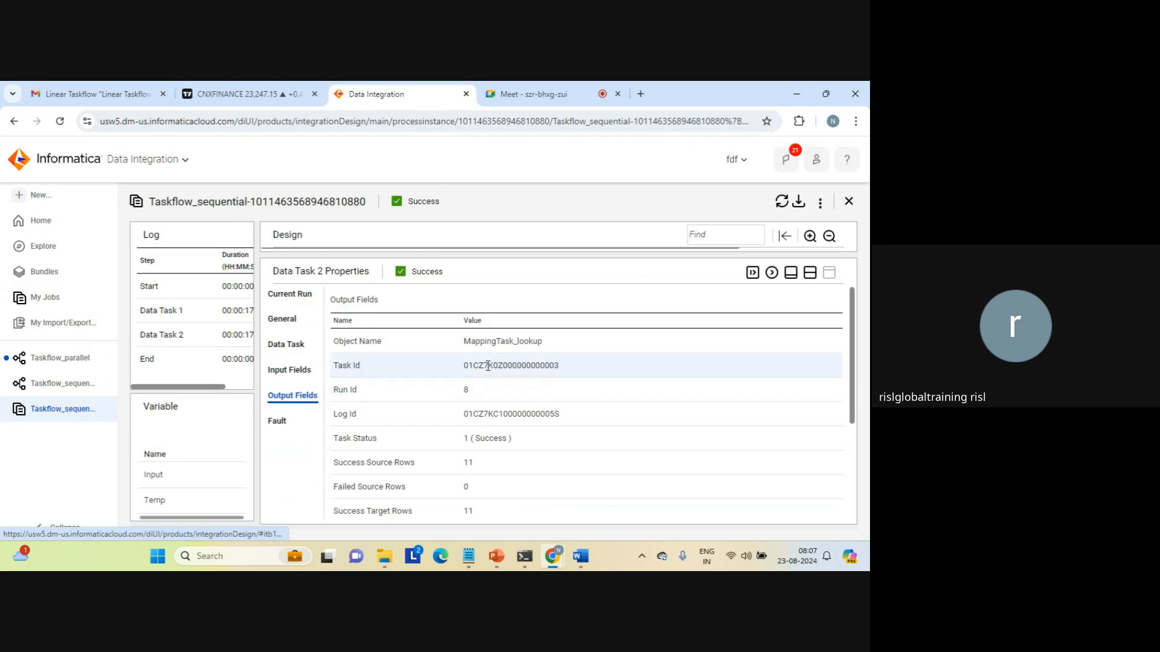
double_click(521, 366)
click(468, 389)
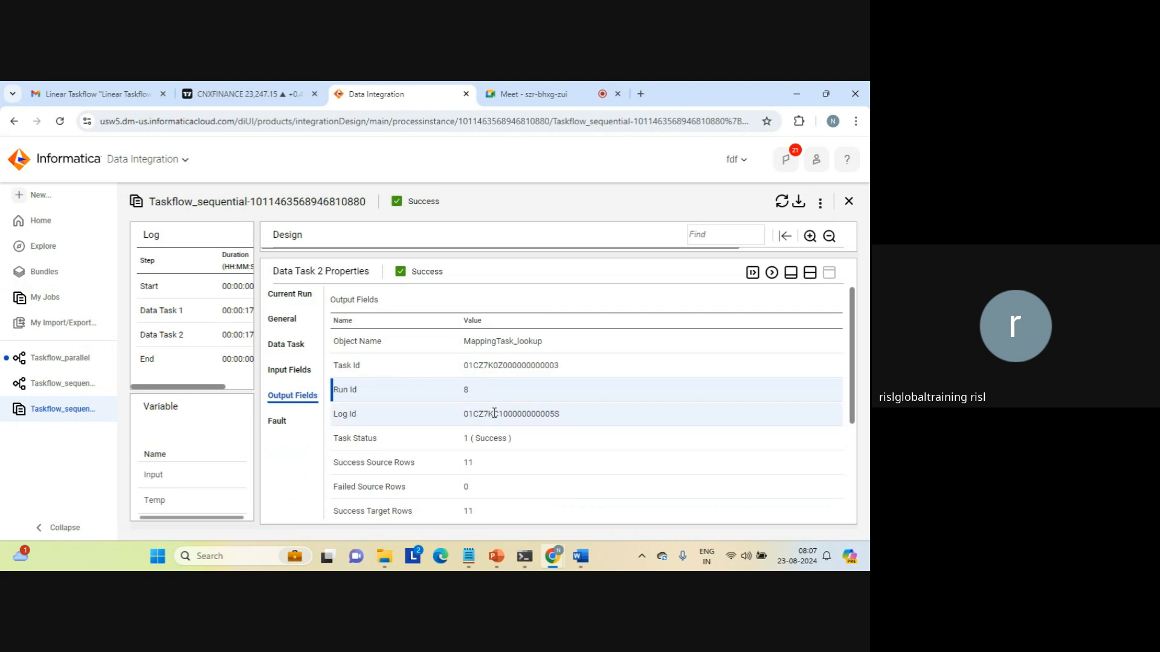
double_click(494, 414)
triple_click(481, 438)
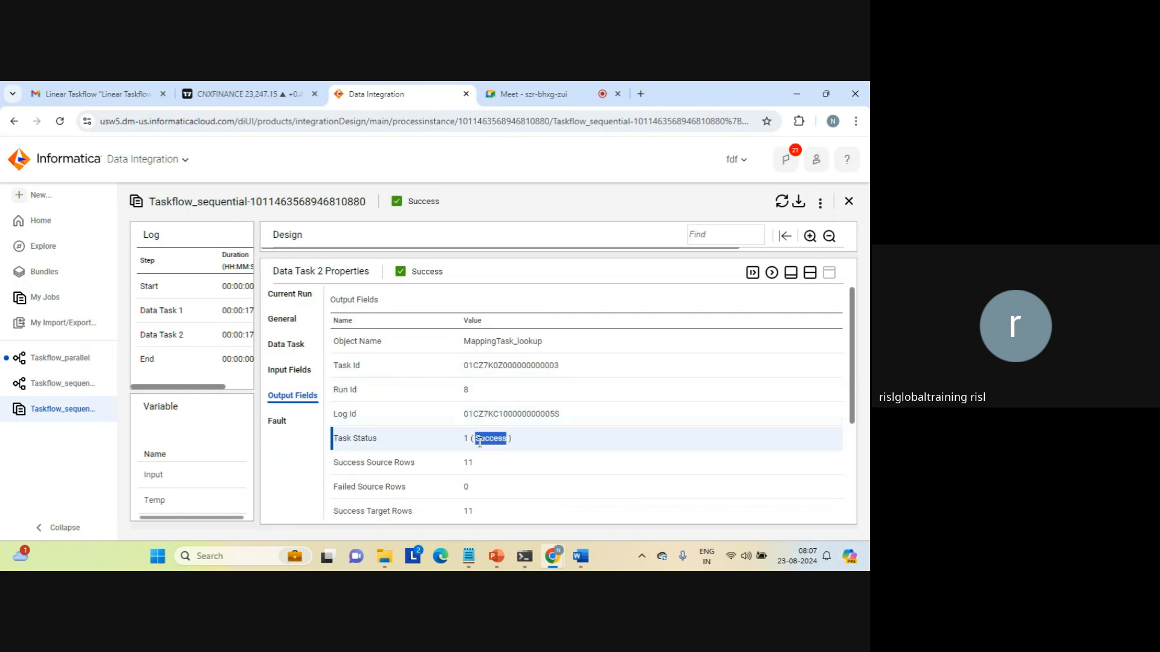
double_click(470, 462)
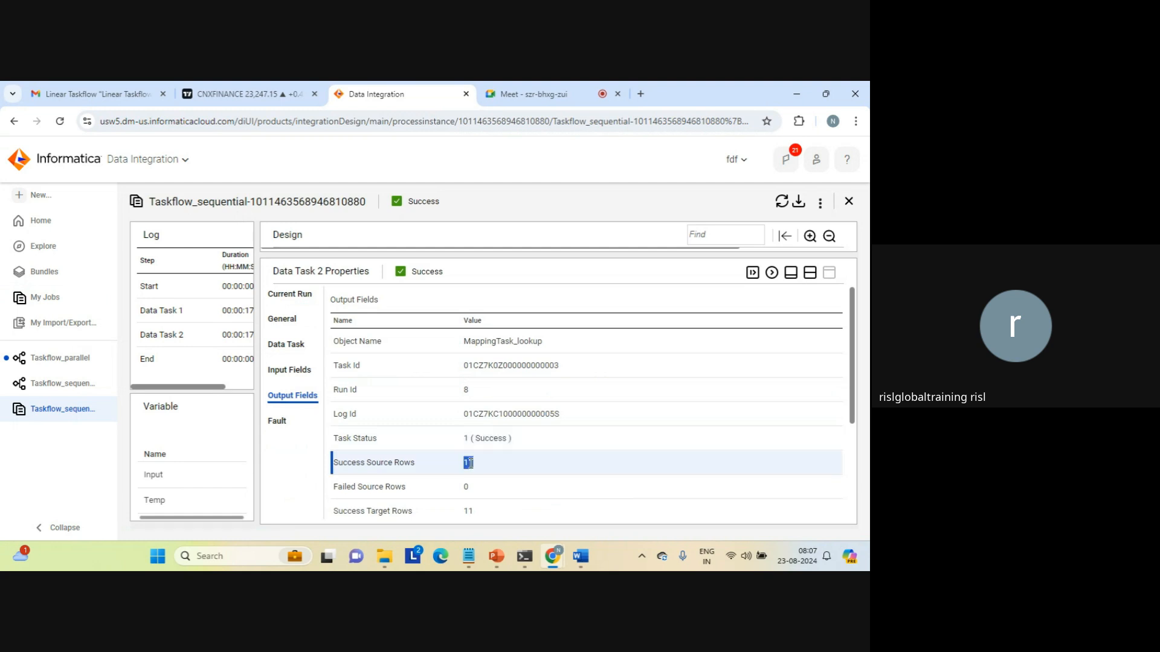
double_click(469, 507)
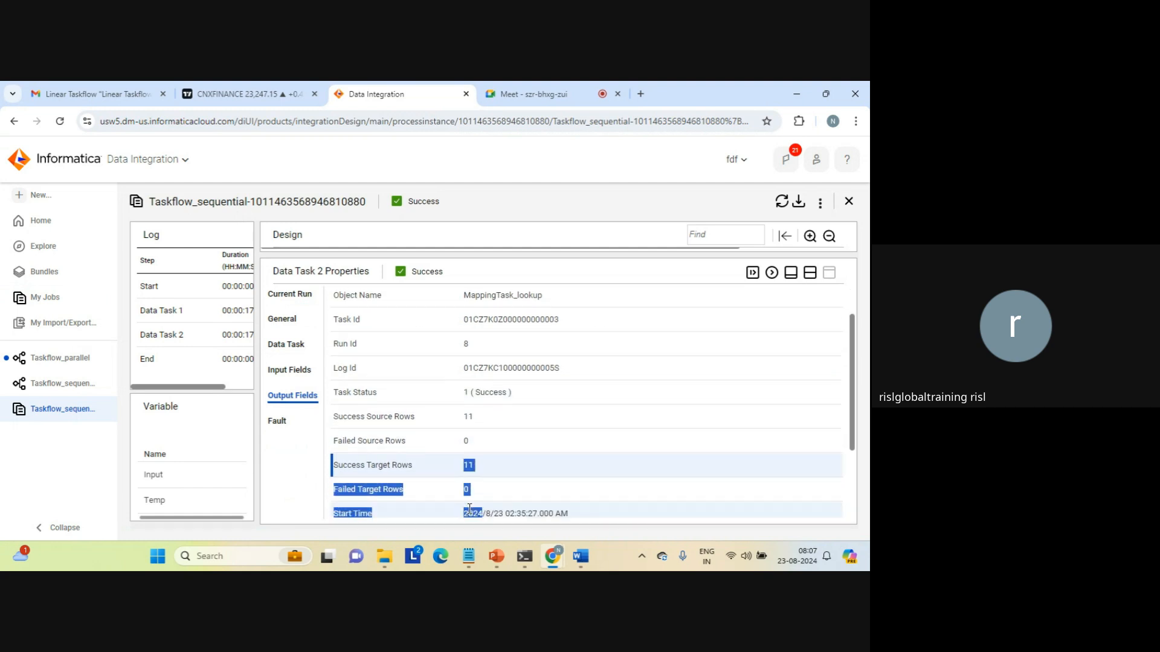
Confirm the Error Message 'No errors encountered.' and that Data Task 2's Fault details show no records.
click(478, 444)
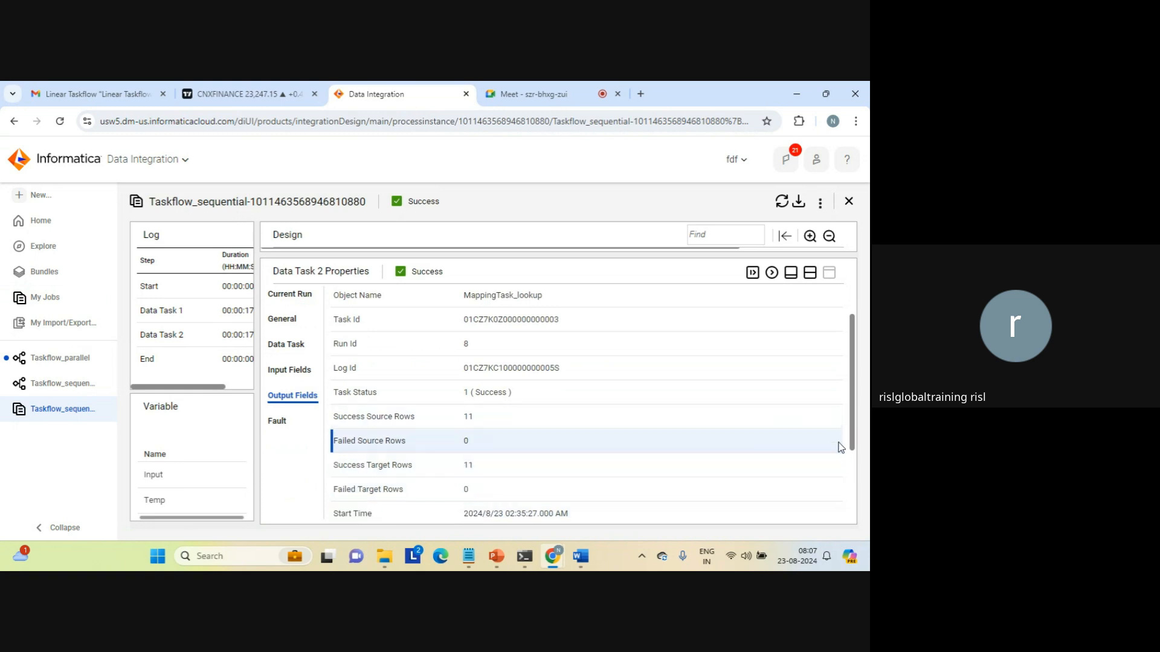
click(853, 462)
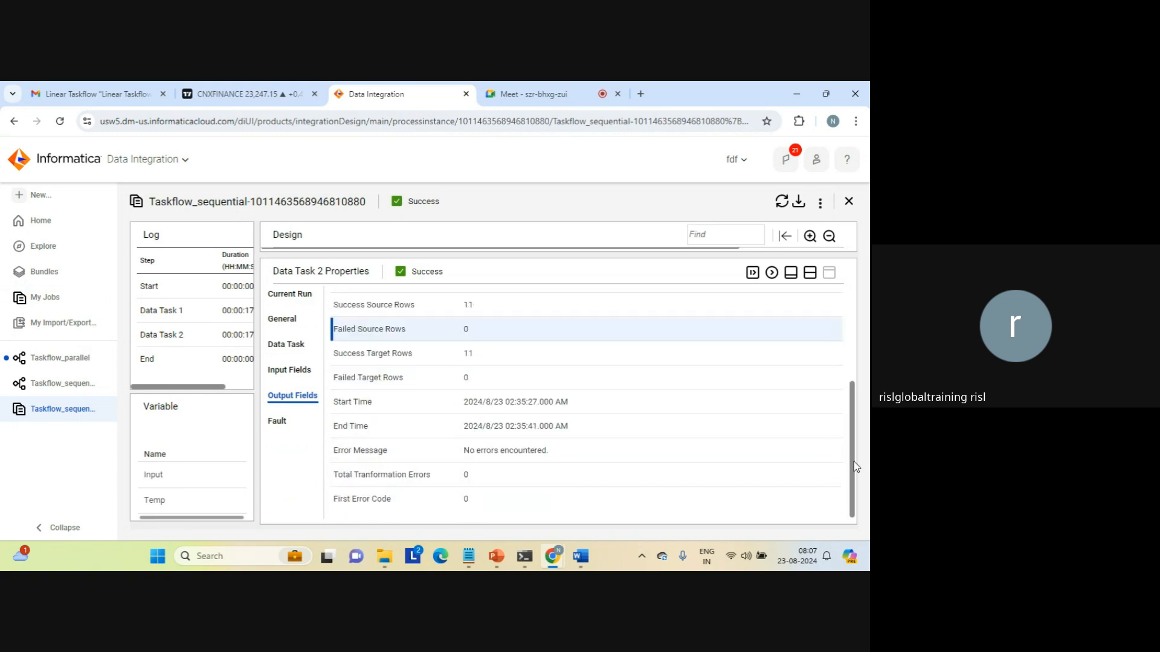
triple_click(513, 452)
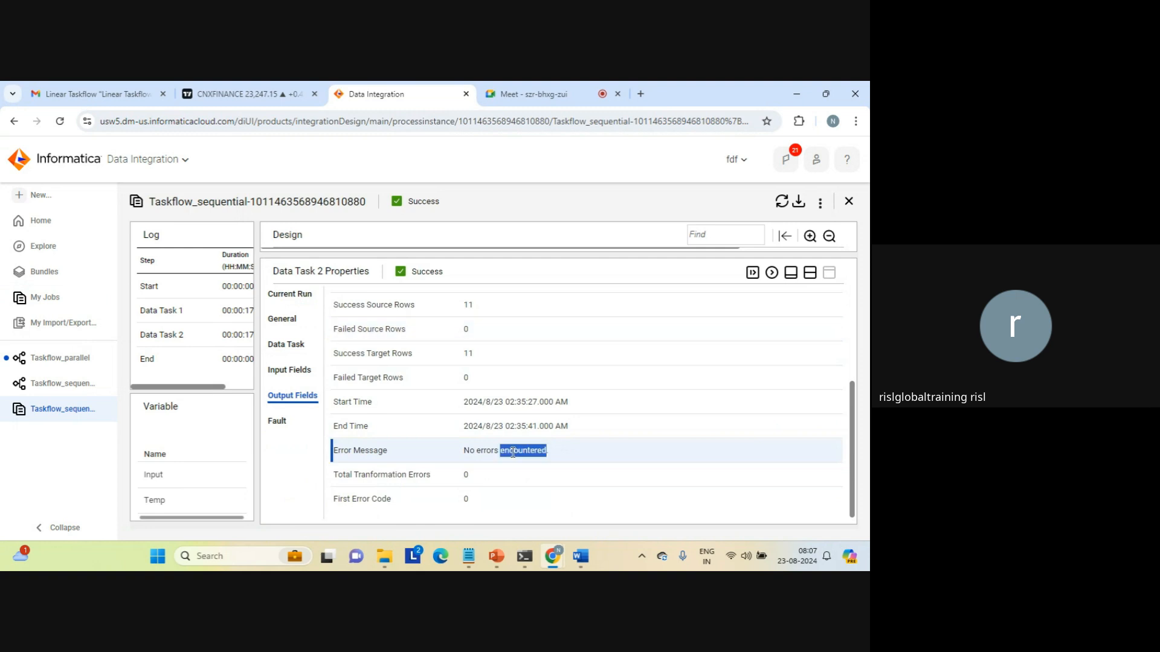
click(466, 496)
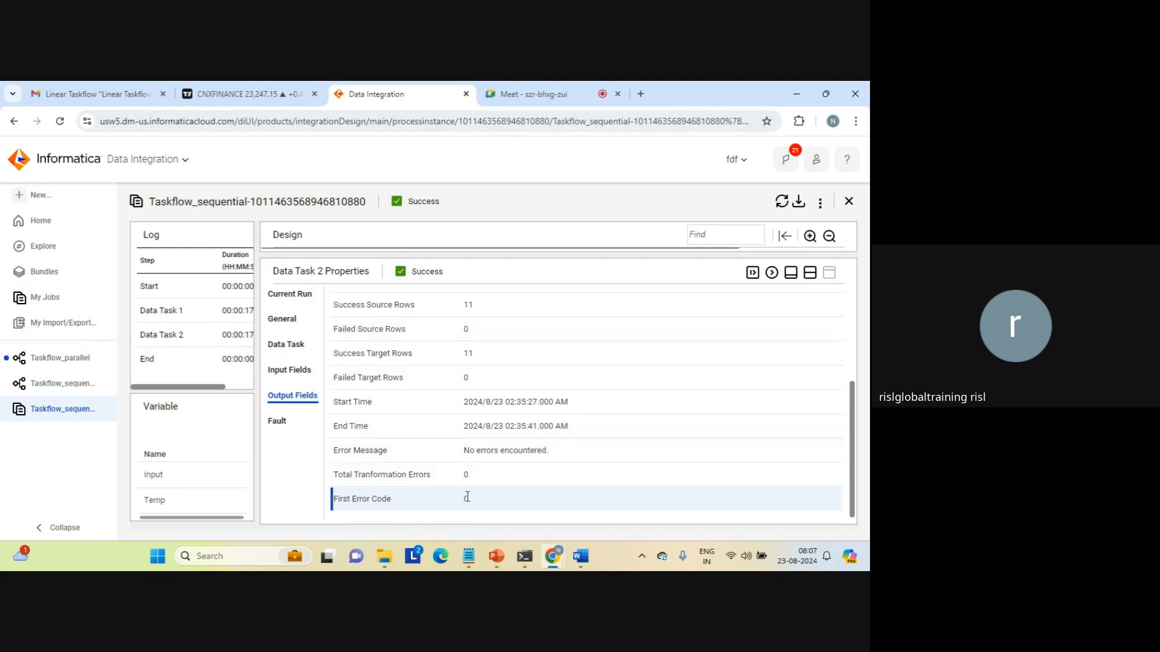
click(279, 421)
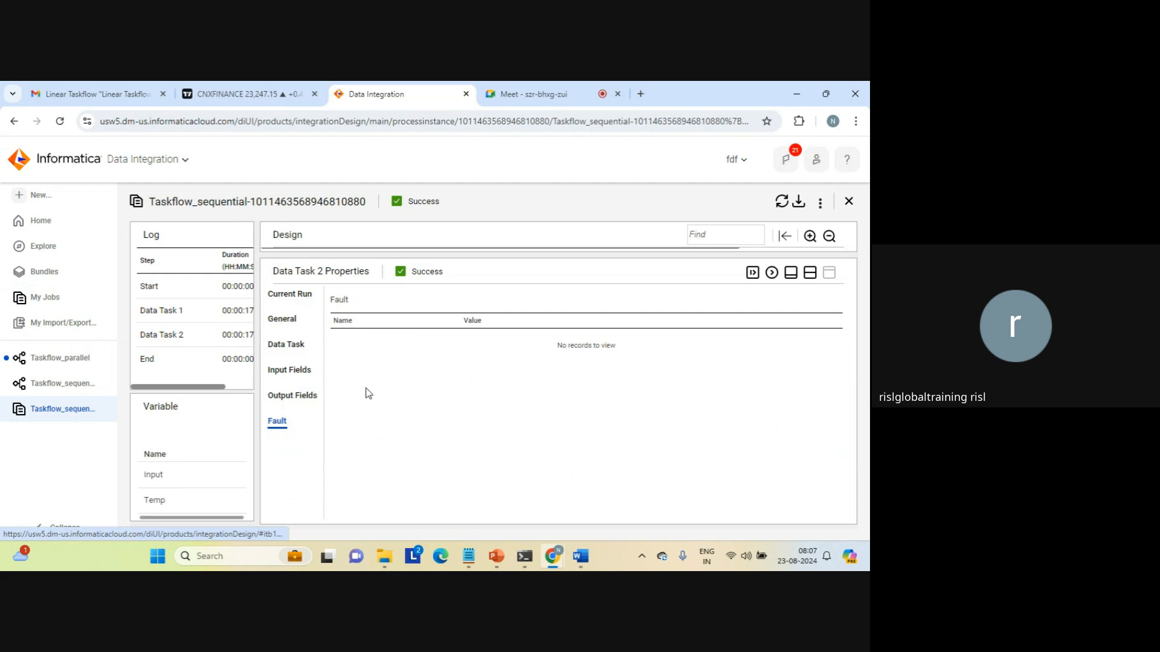
Review Data Task 2's input fields (Max Wait 604800, Wait For Task To Complete true, Mapping task type) and enlarge the design diagram.
click(275, 370)
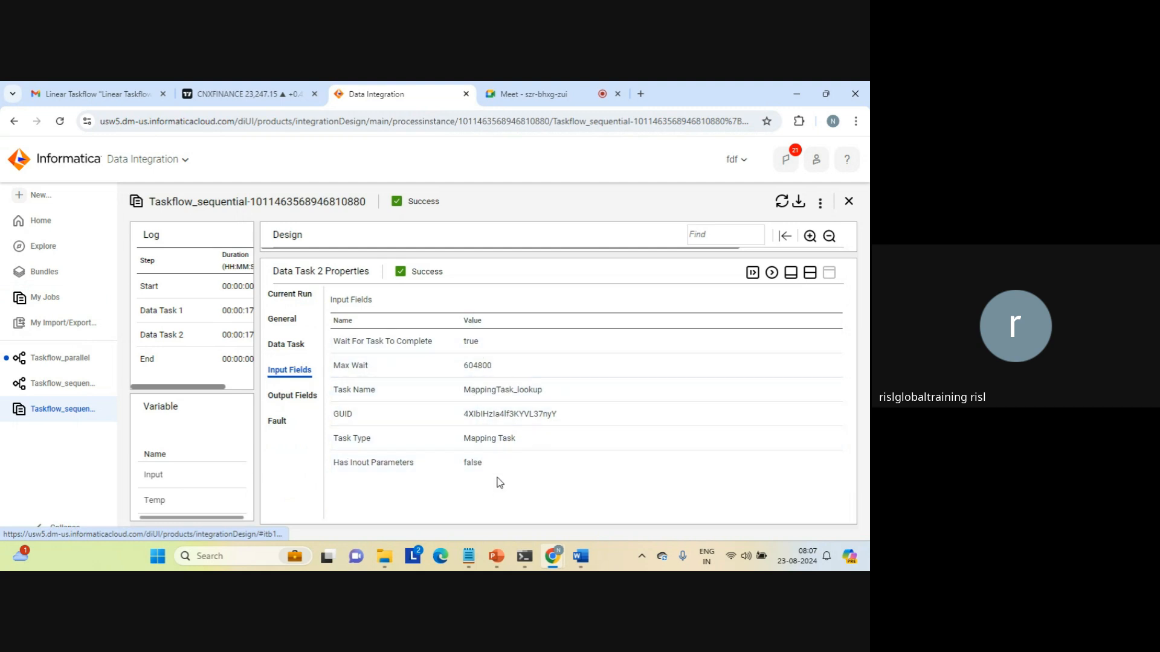
double_click(477, 366)
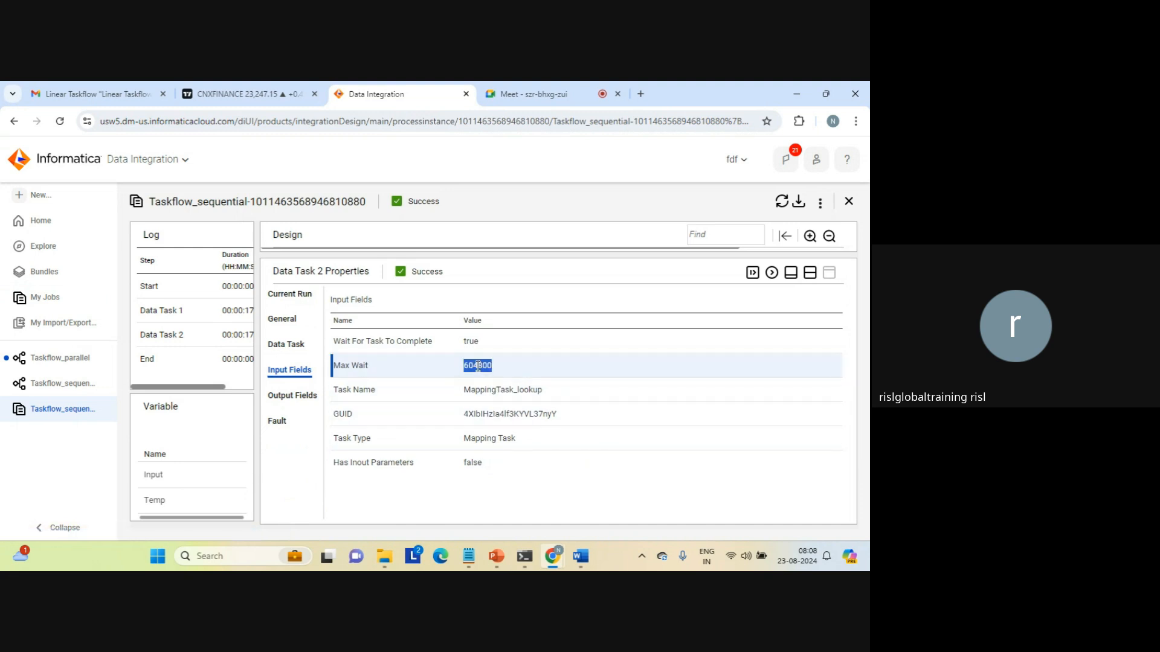
double_click(471, 342)
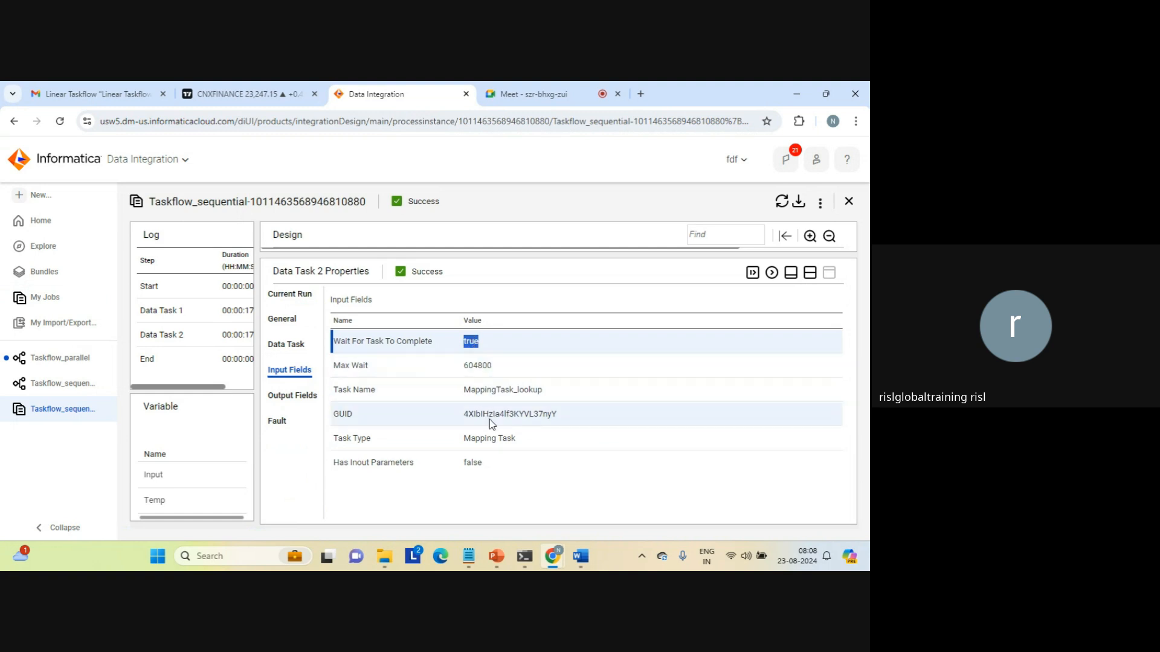
double_click(479, 437)
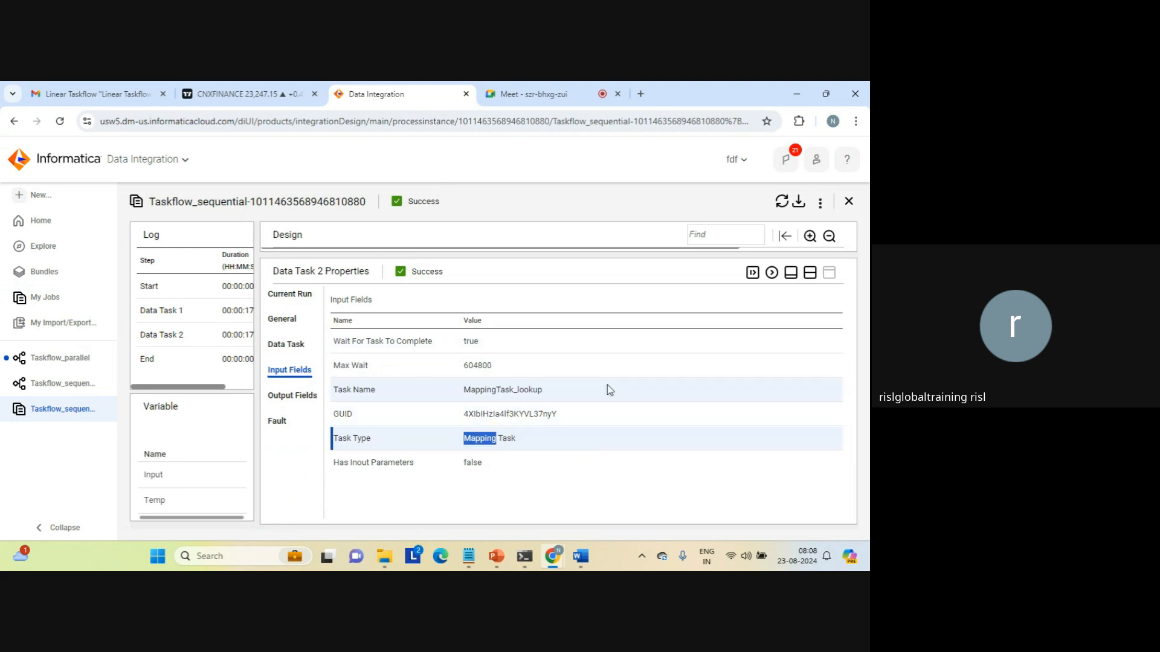
click(809, 274)
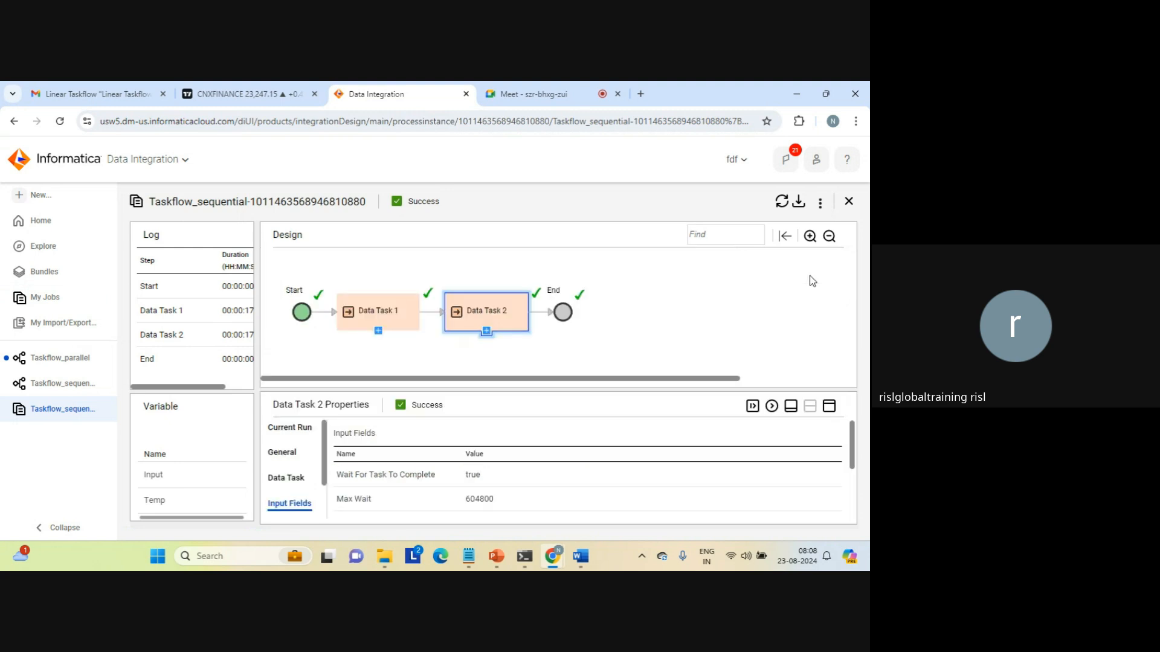
Open the Taskflow_sequential run in the Process Console's Advanced View from the run's options menu.
click(654, 316)
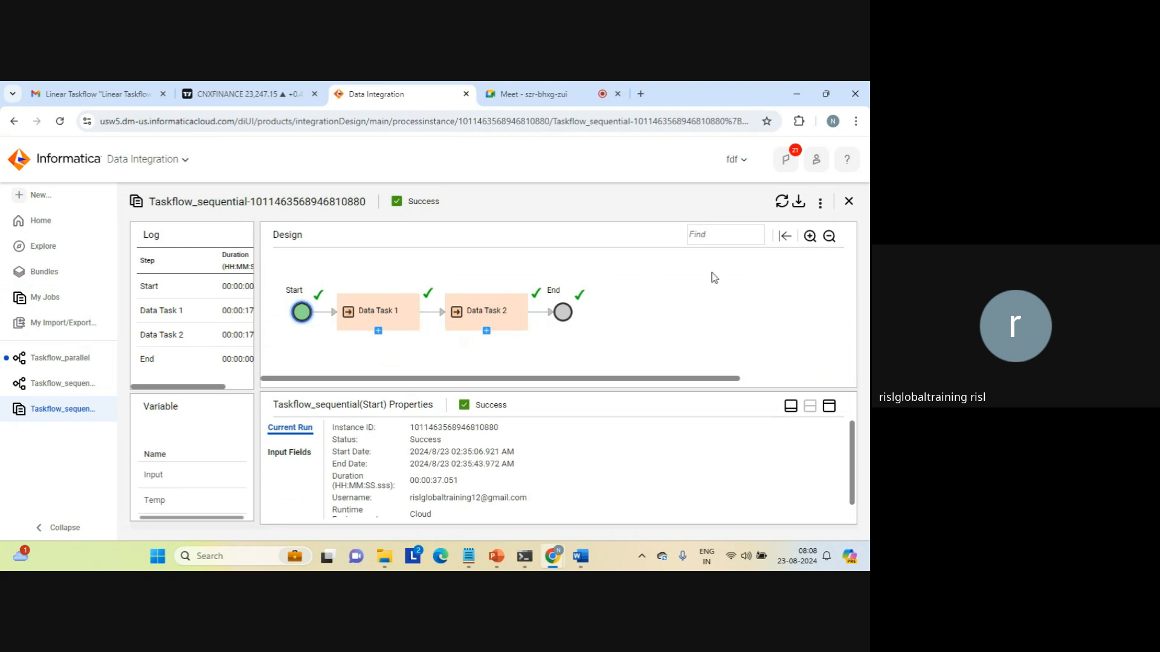
click(820, 206)
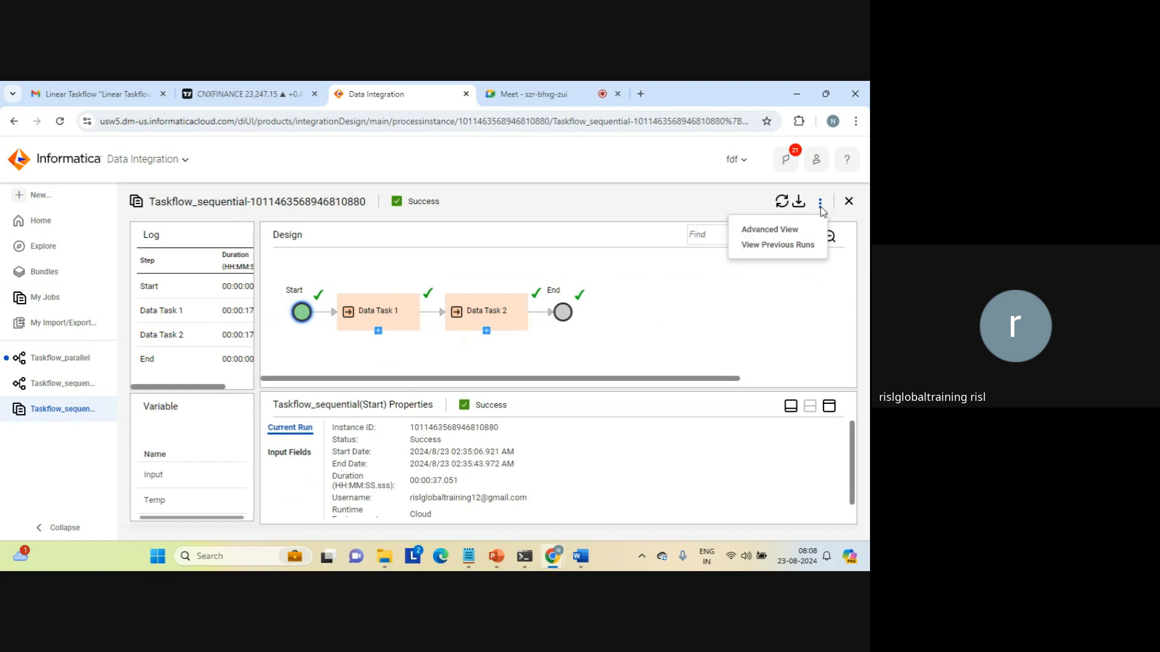
click(769, 230)
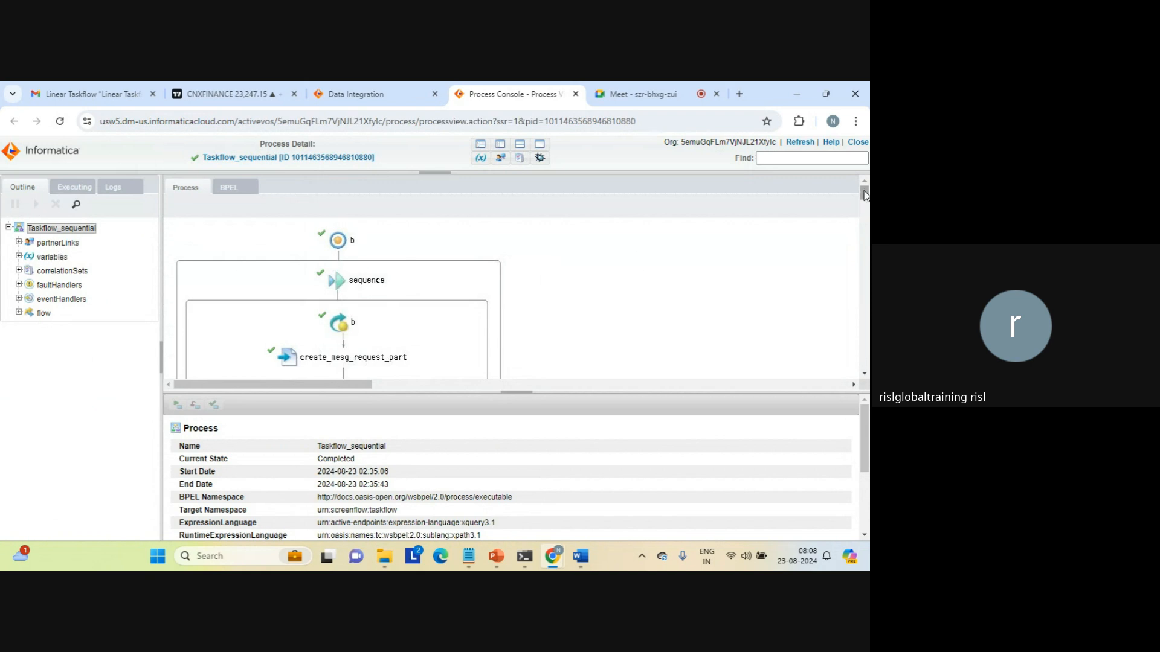
drag(863, 191, 849, 254)
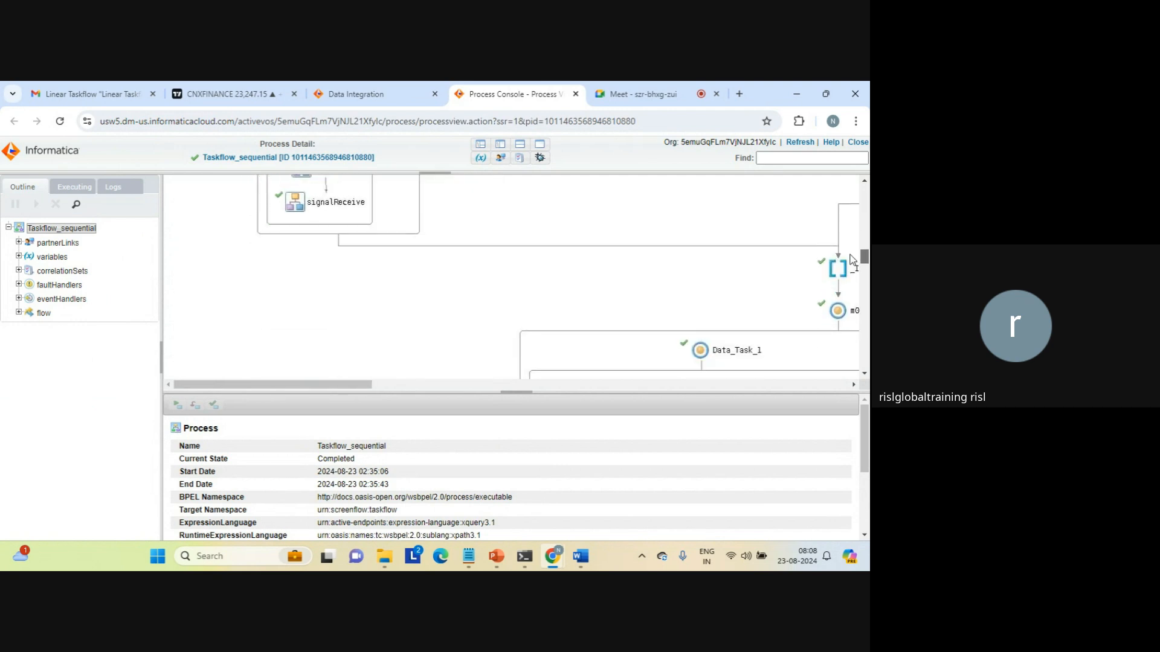
drag(371, 385, 469, 409)
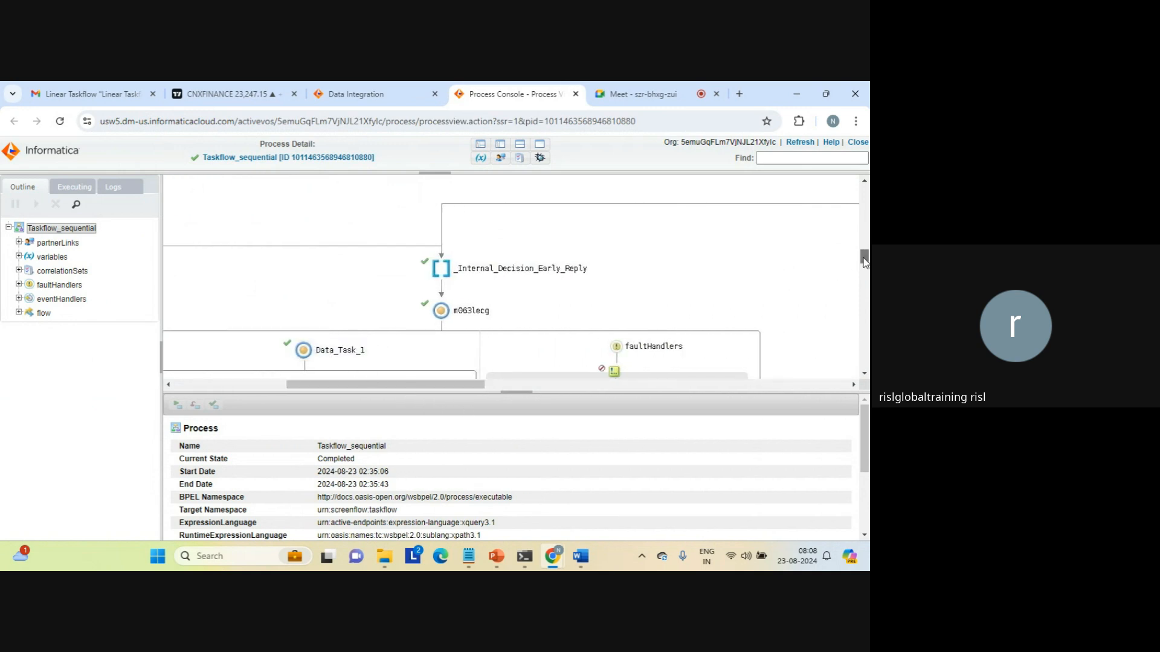
drag(865, 266, 865, 301)
drag(416, 386, 528, 387)
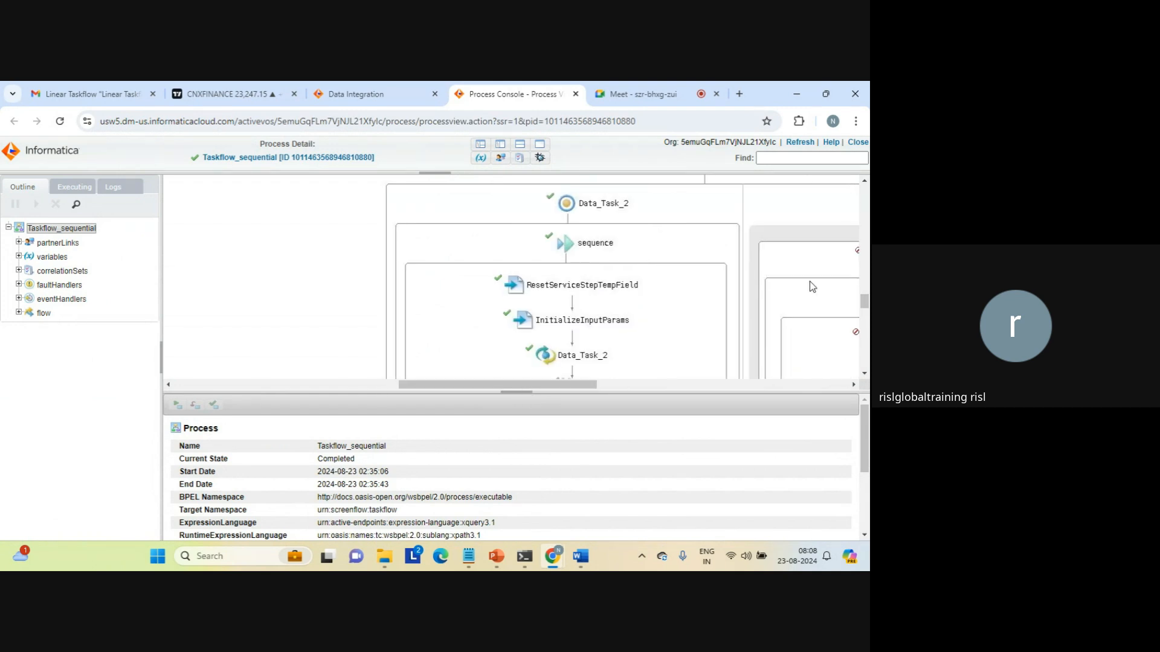
drag(586, 388, 648, 388)
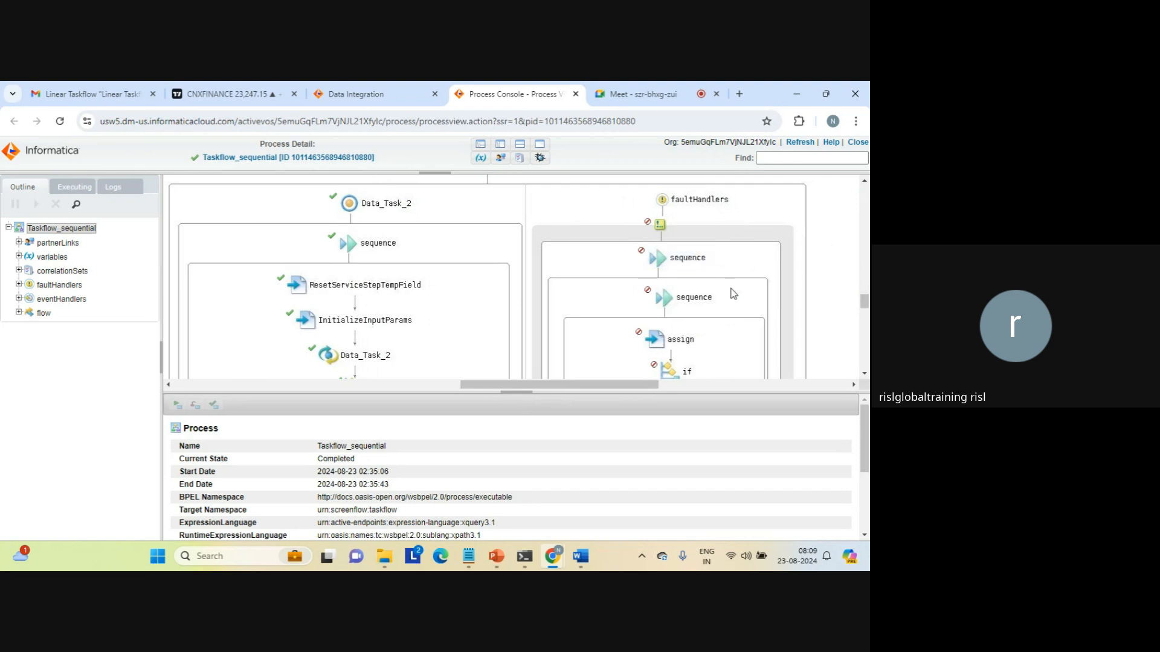
drag(858, 301, 855, 276)
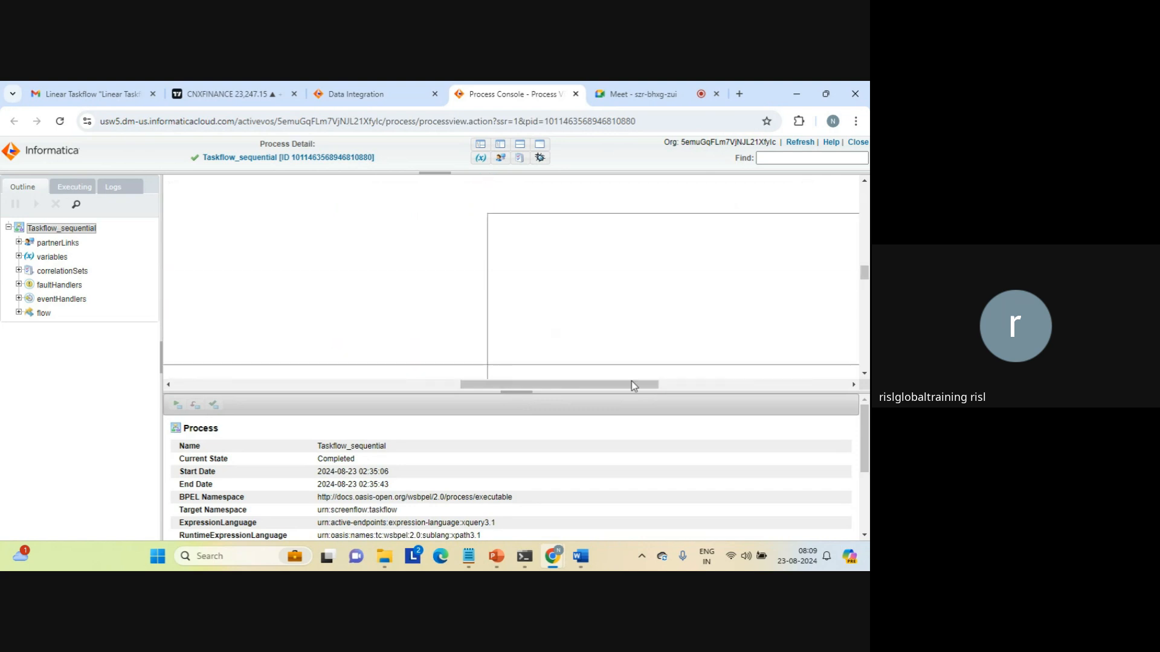
drag(632, 386, 416, 379)
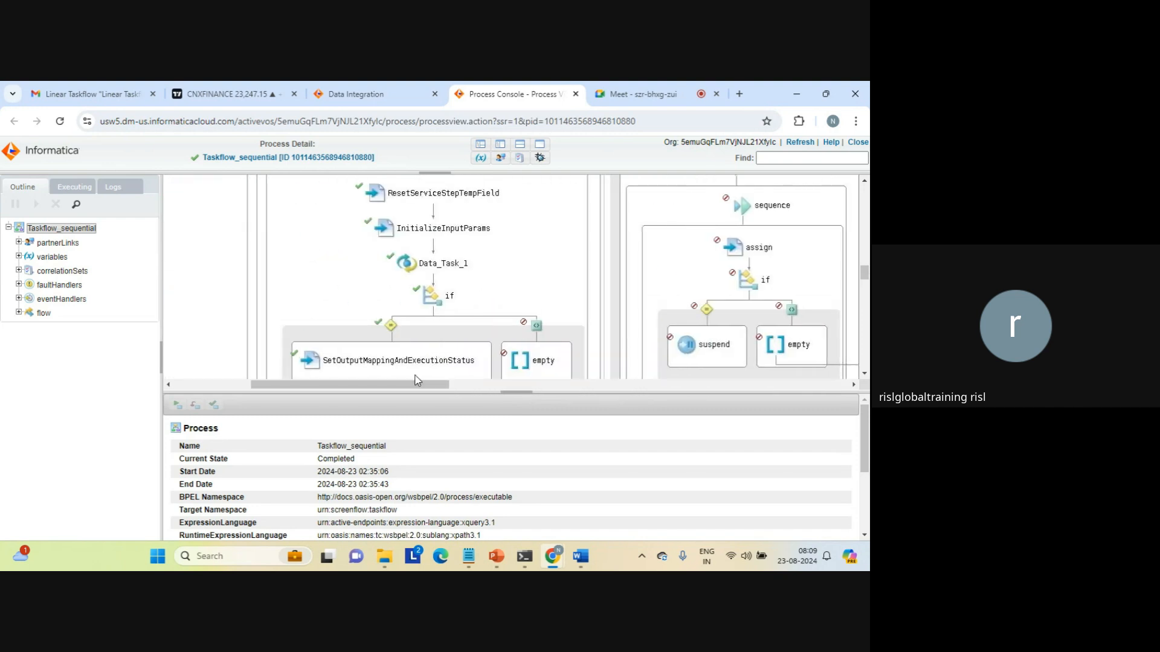
drag(868, 276, 846, 195)
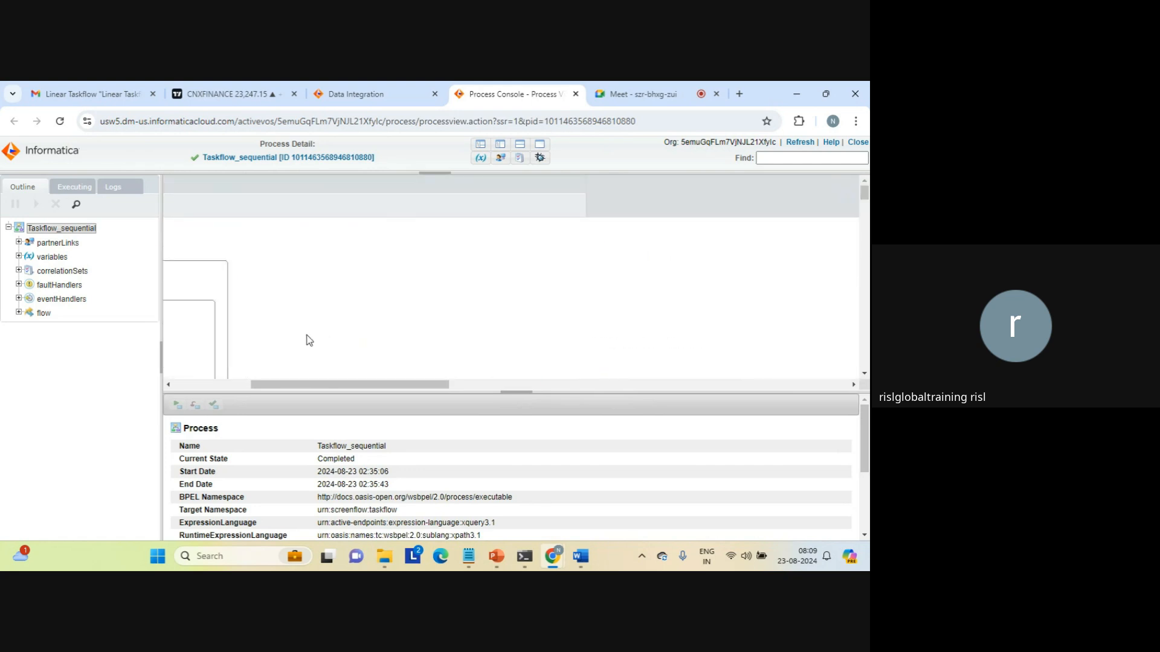
click(205, 383)
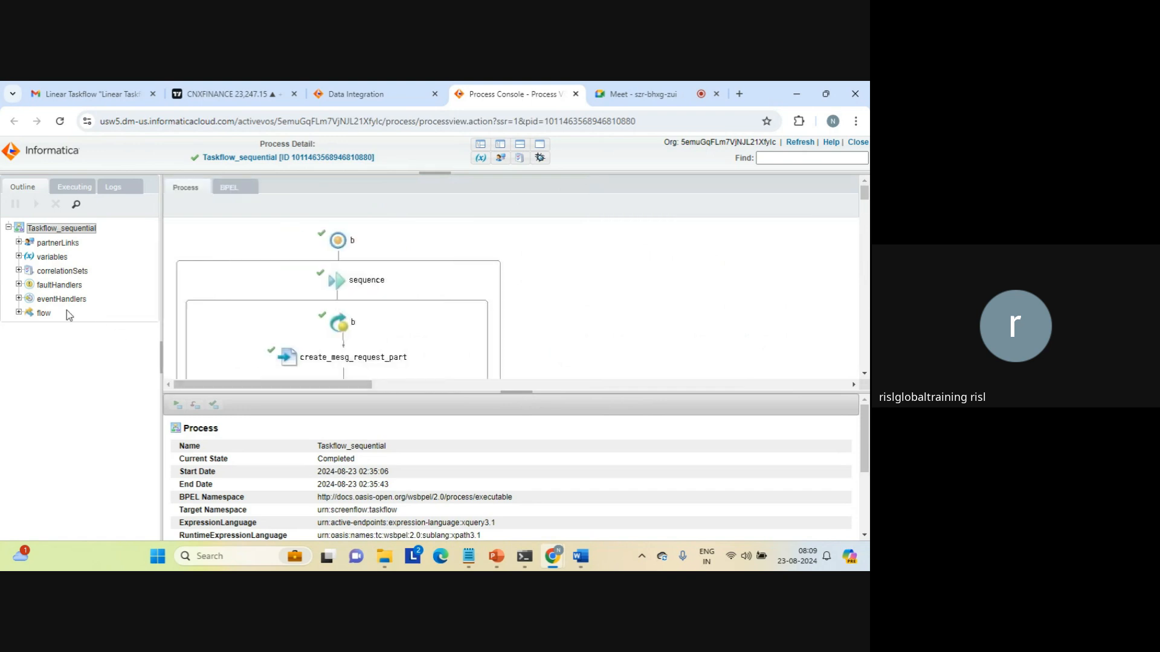
Expand the flow node in the Outline and view its details and Data_Task_1's Finished scope.
click(18, 313)
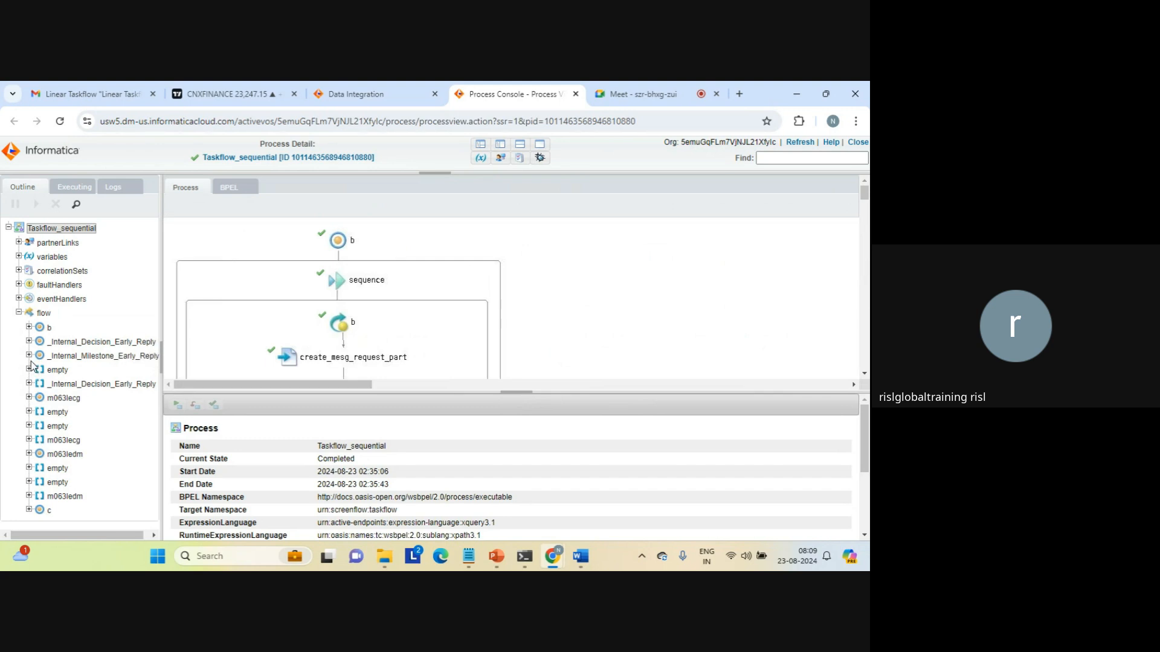
click(41, 315)
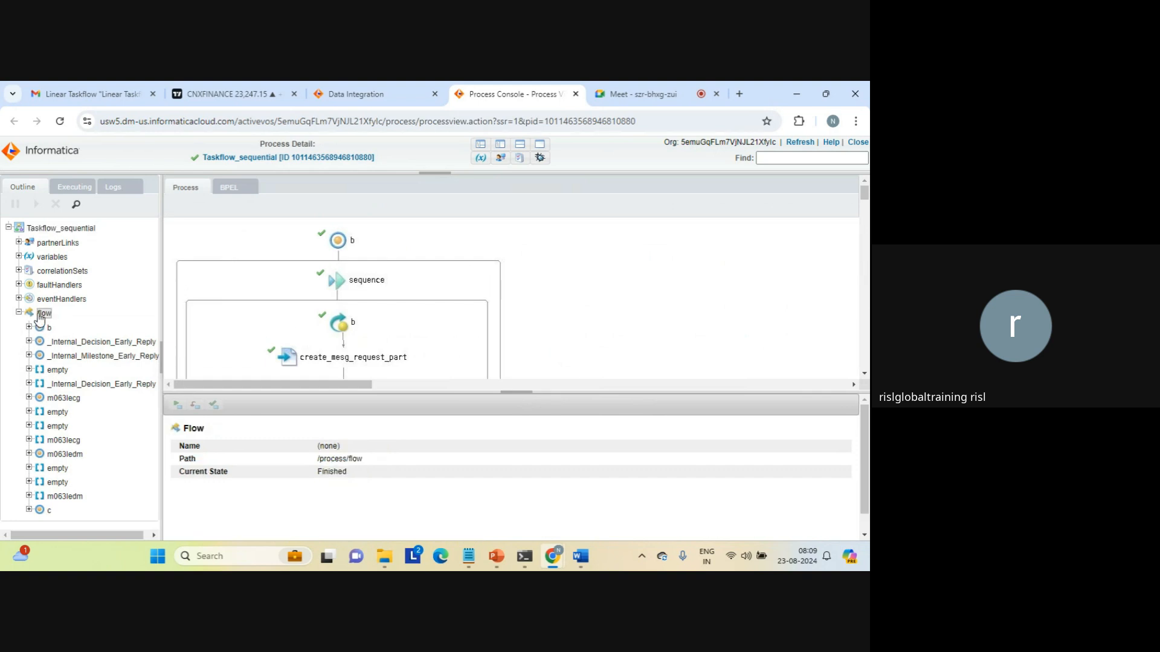
drag(866, 195, 853, 263)
click(725, 266)
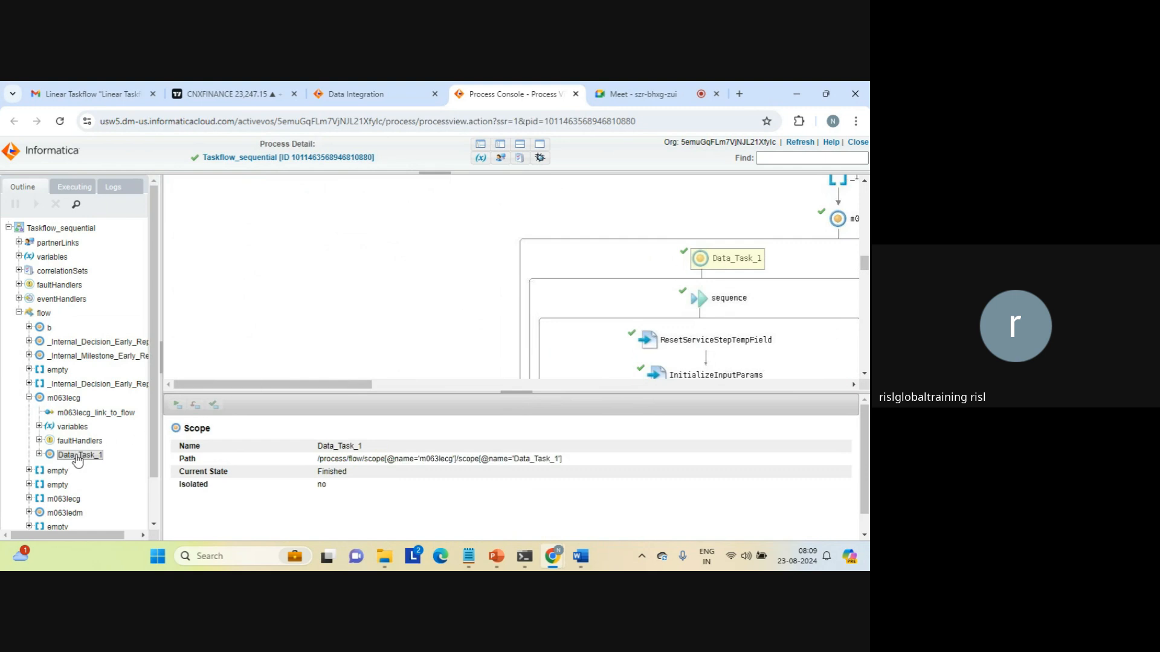
Expand Data_Task_1 and its variables to show automatedStepInput's path, element type and instance data.
click(38, 454)
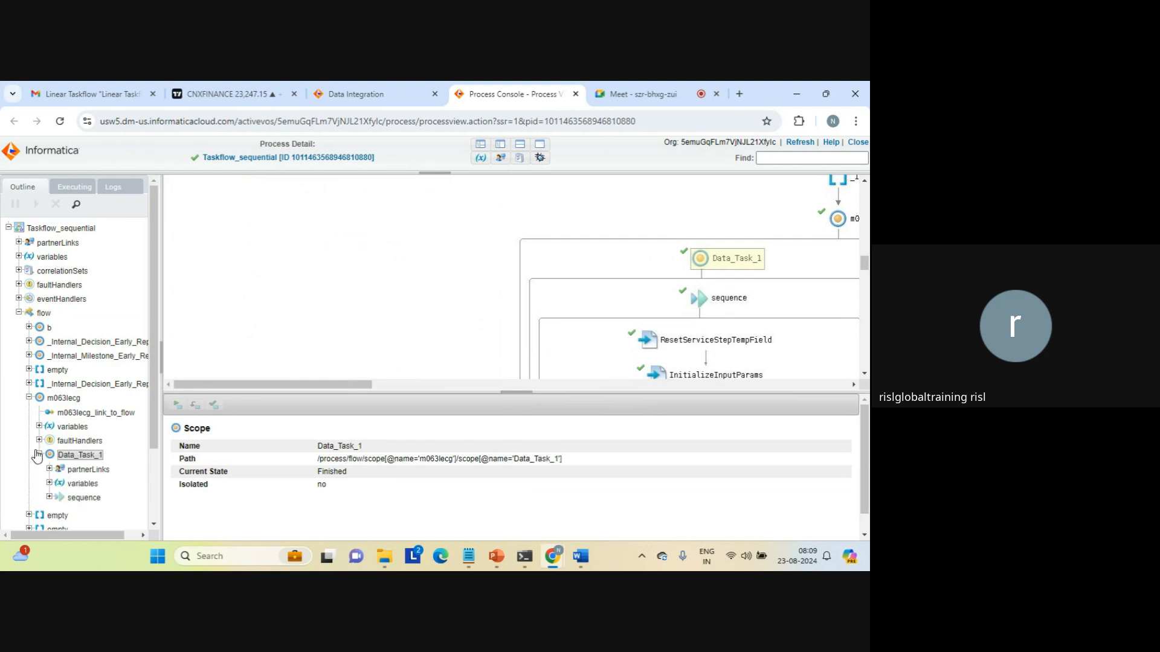
click(84, 470)
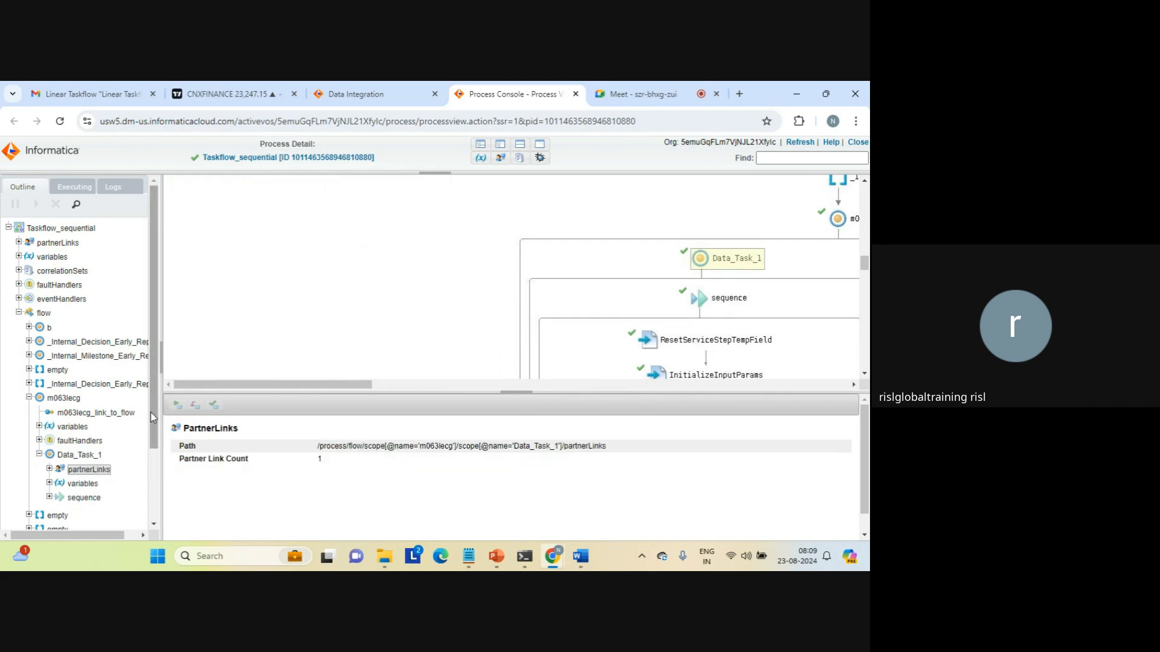
scroll(156, 417, down, 2)
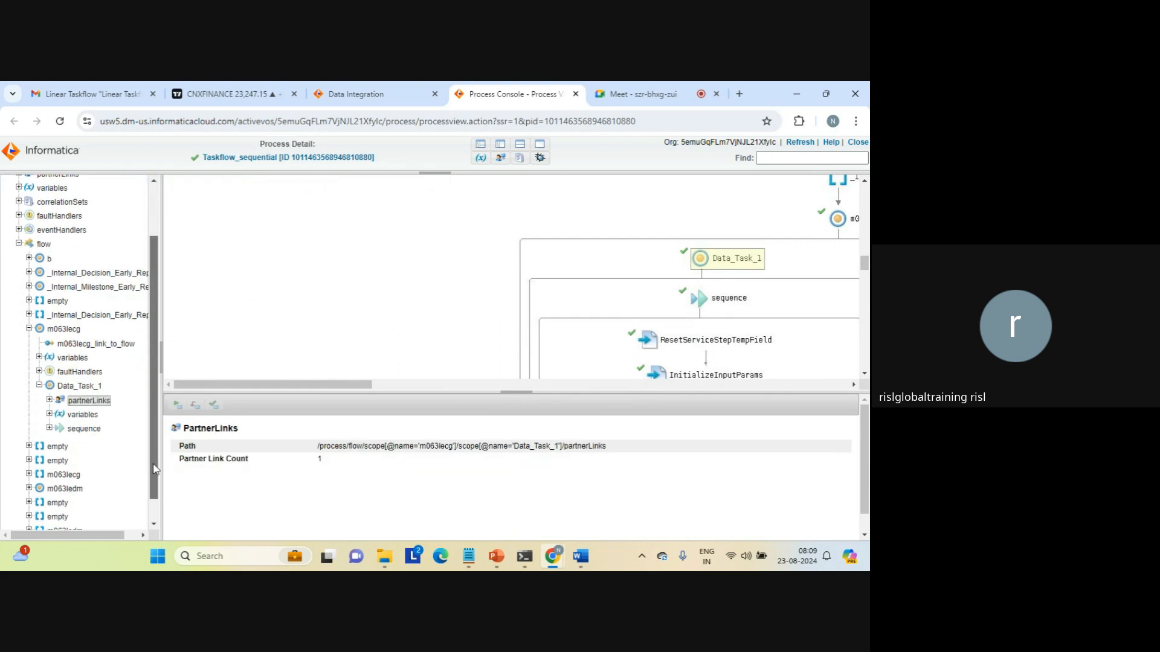
click(50, 415)
click(101, 431)
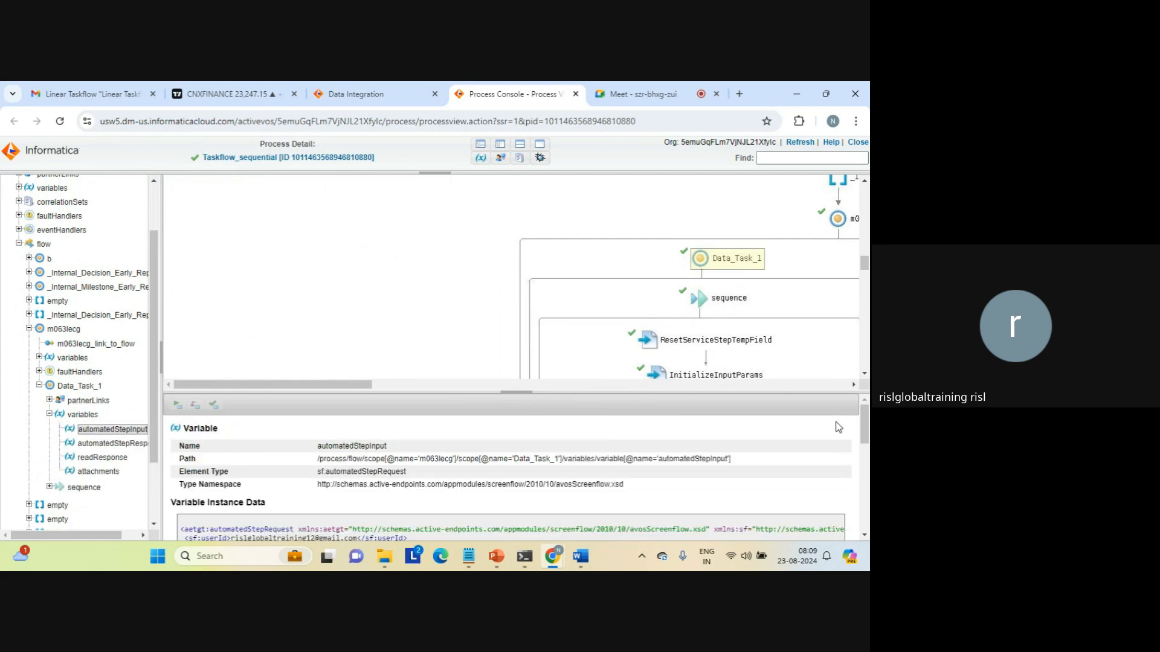
drag(868, 428, 864, 465)
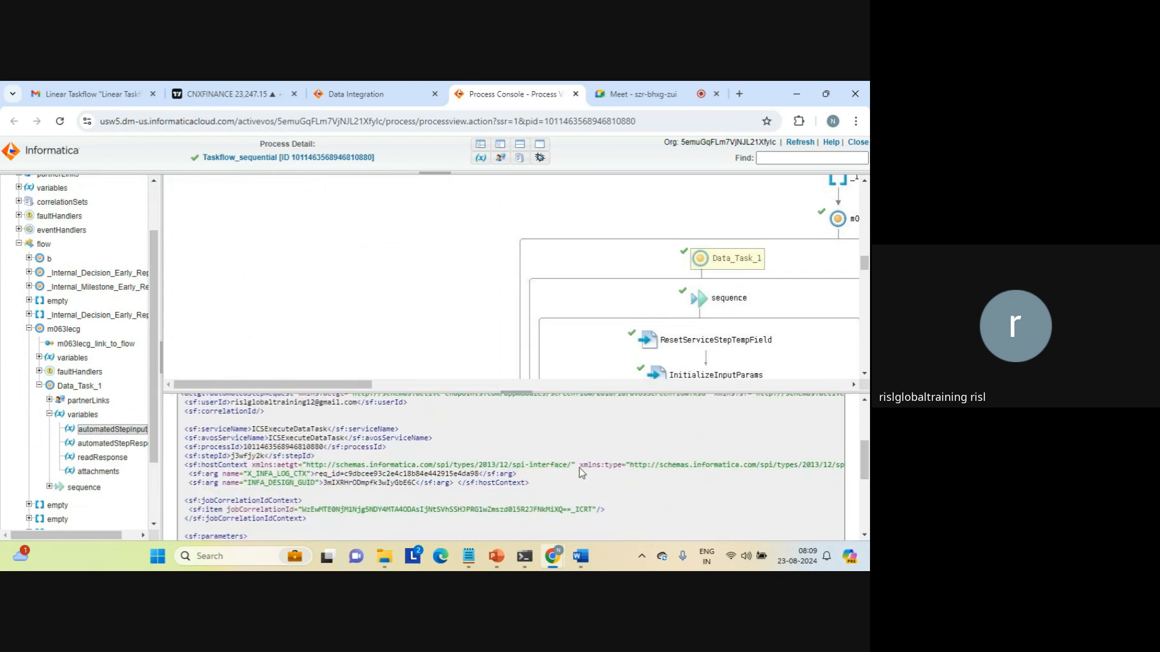
double_click(347, 483)
double_click(369, 473)
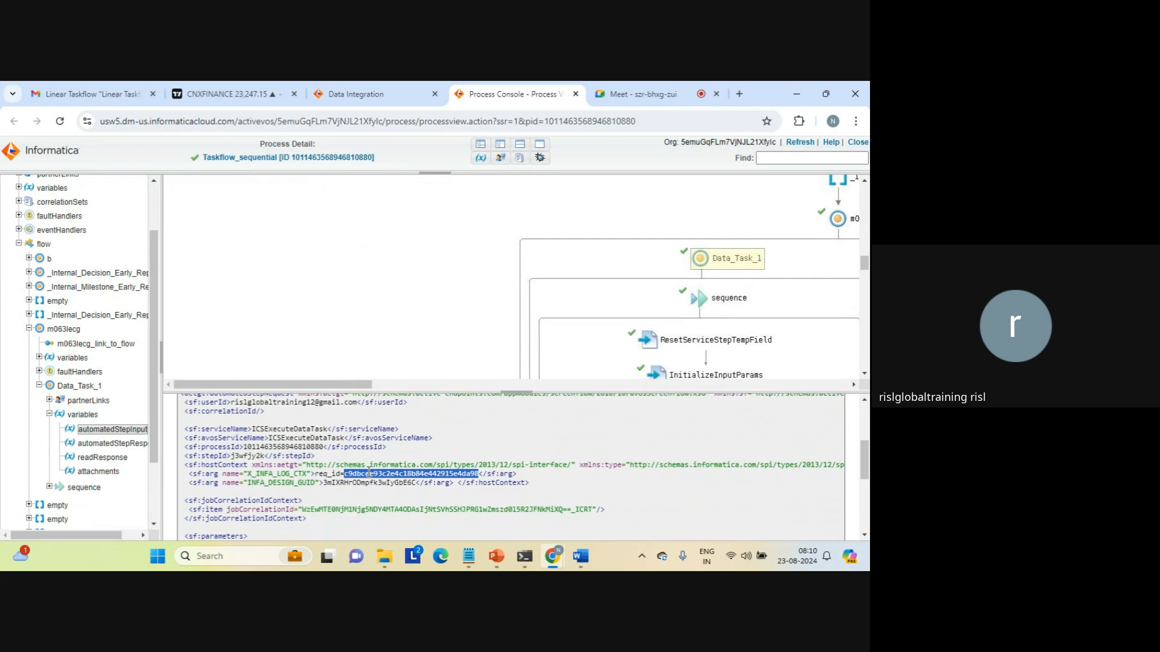
click(357, 503)
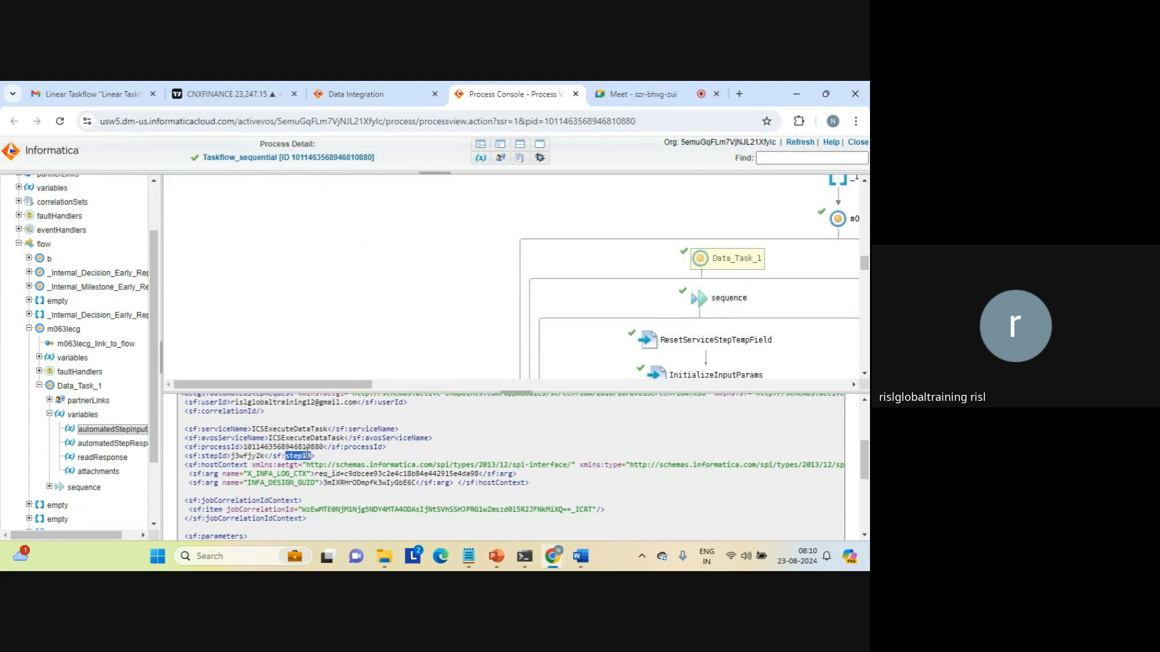
double_click(293, 440)
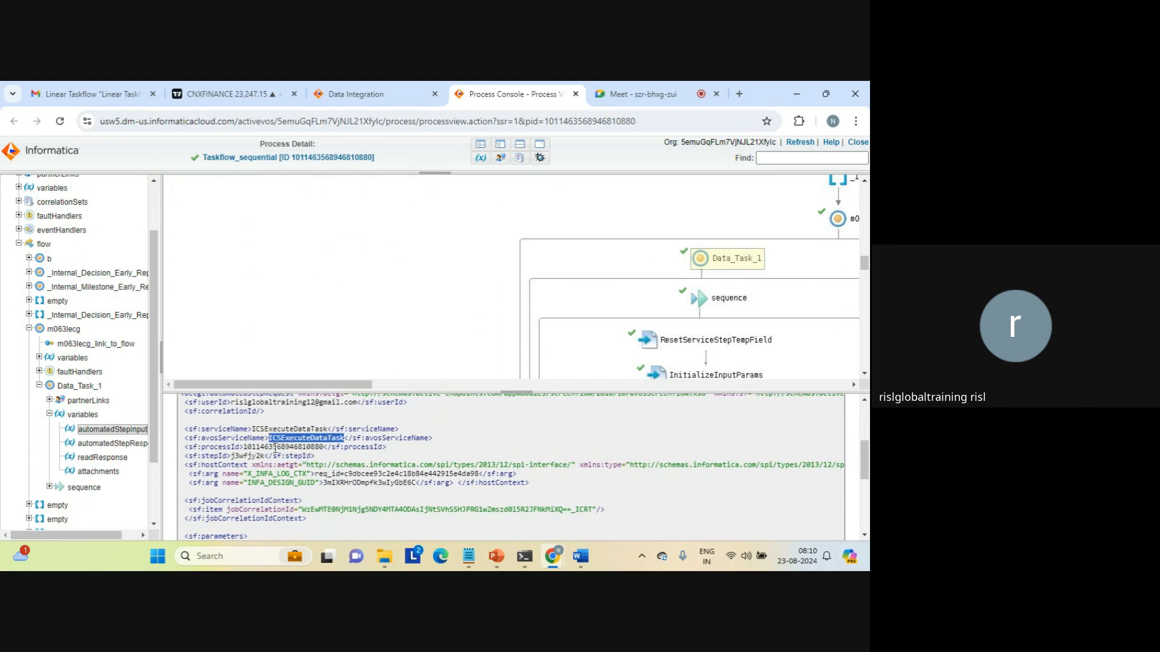
double_click(291, 447)
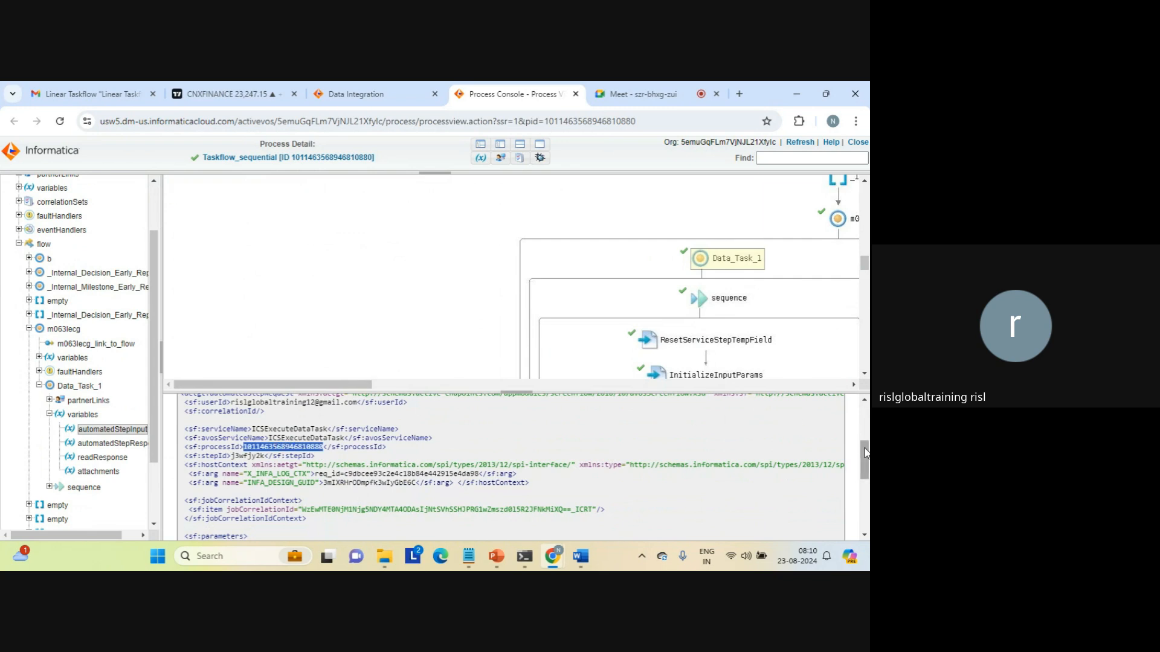
drag(865, 453, 865, 481)
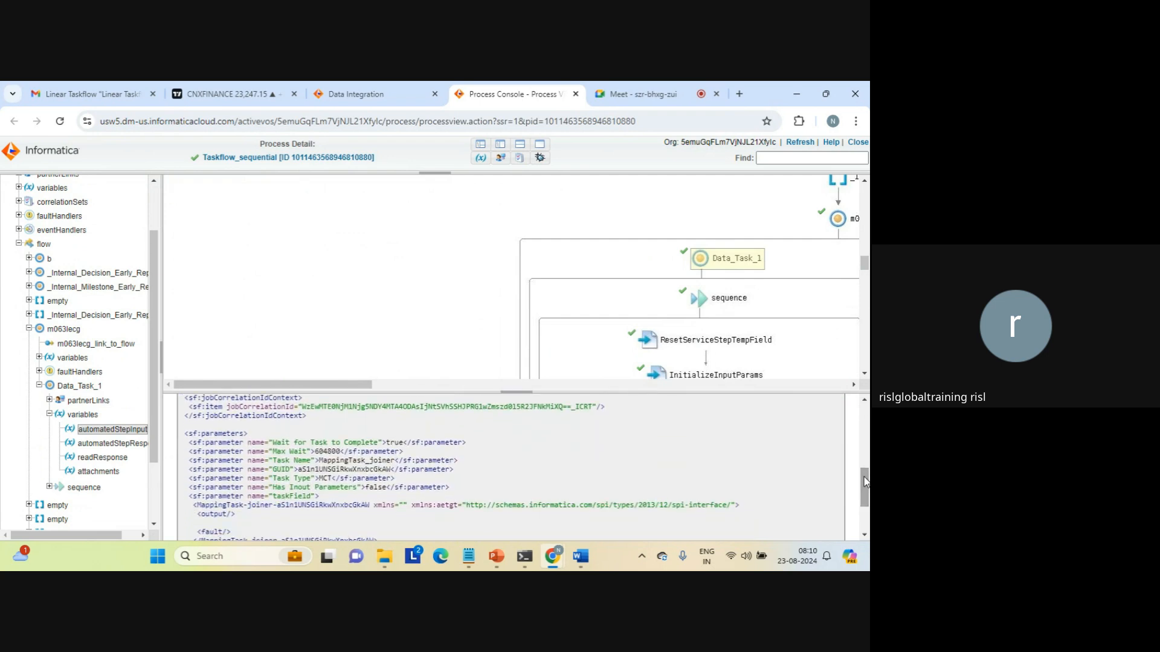
double_click(327, 452)
triple_click(336, 461)
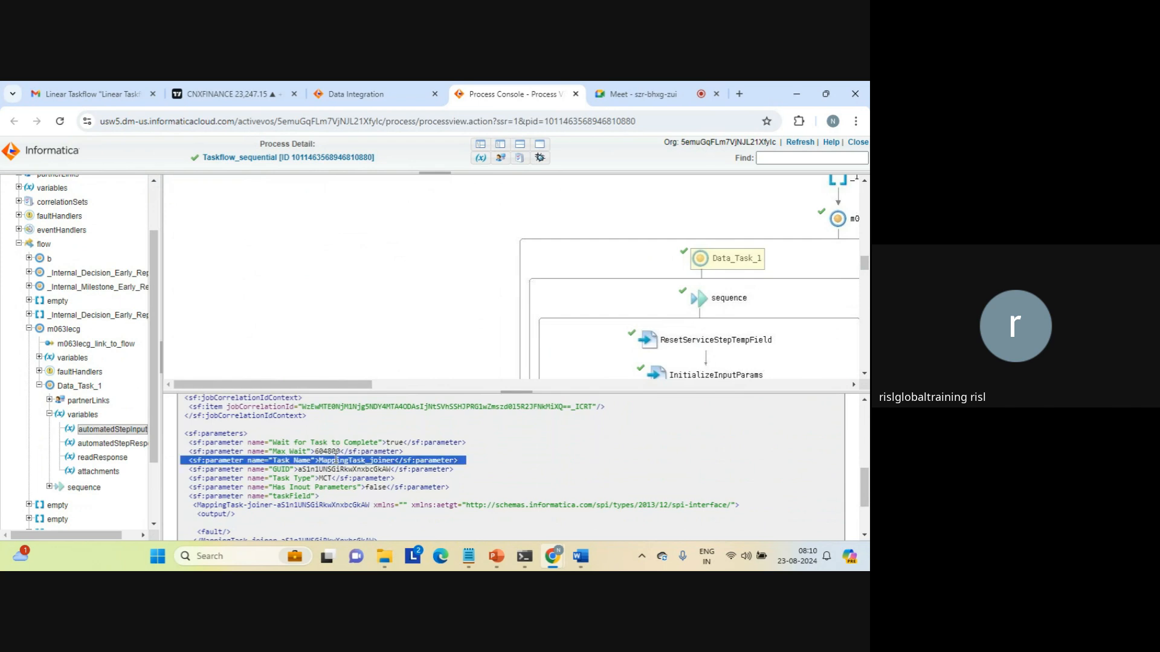
click(336, 460)
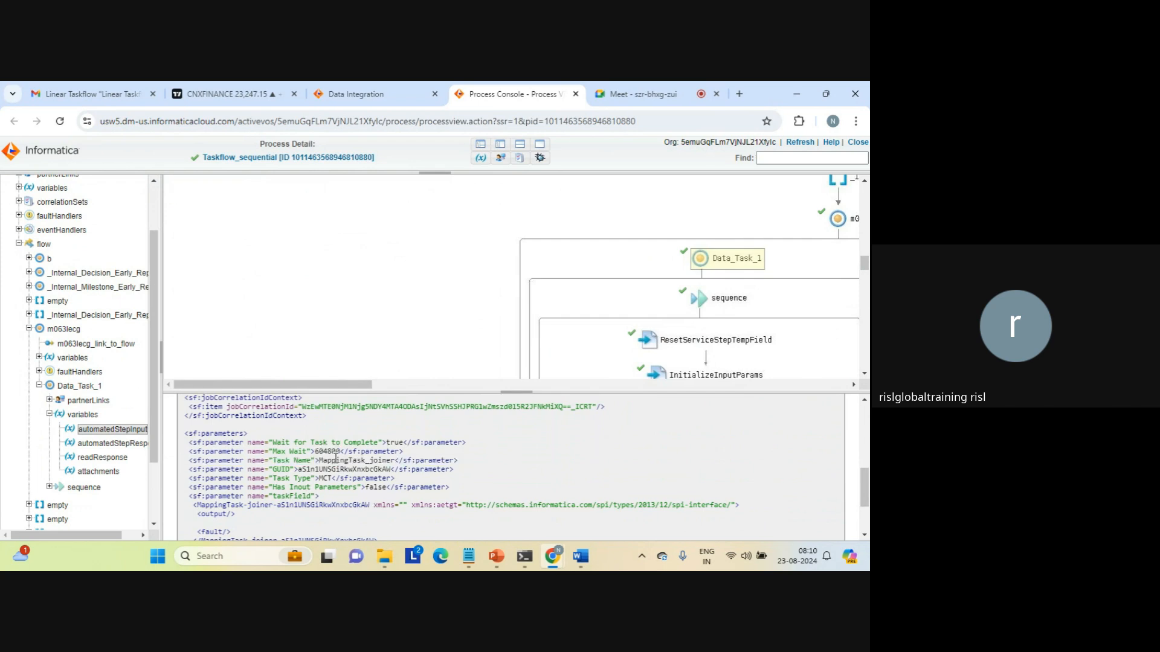
double_click(326, 479)
Open Data_Task_1's automatedStepResponse and inspect its Object Name, Task Id, Run Id and Log Id fields.
click(121, 446)
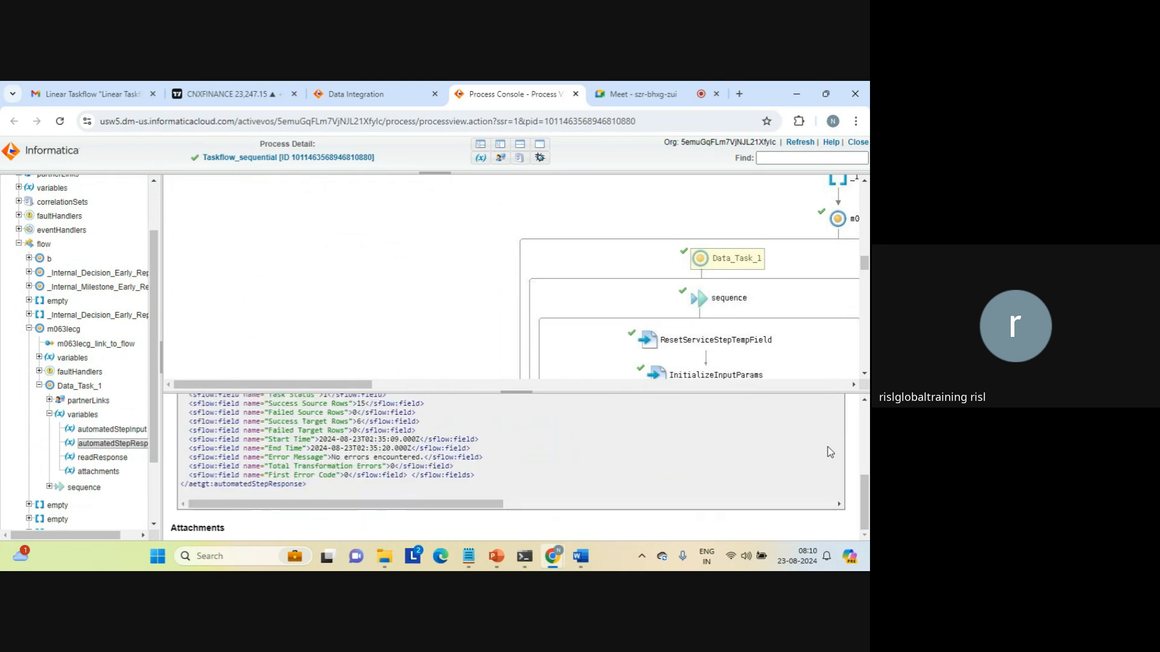
drag(866, 496, 866, 470)
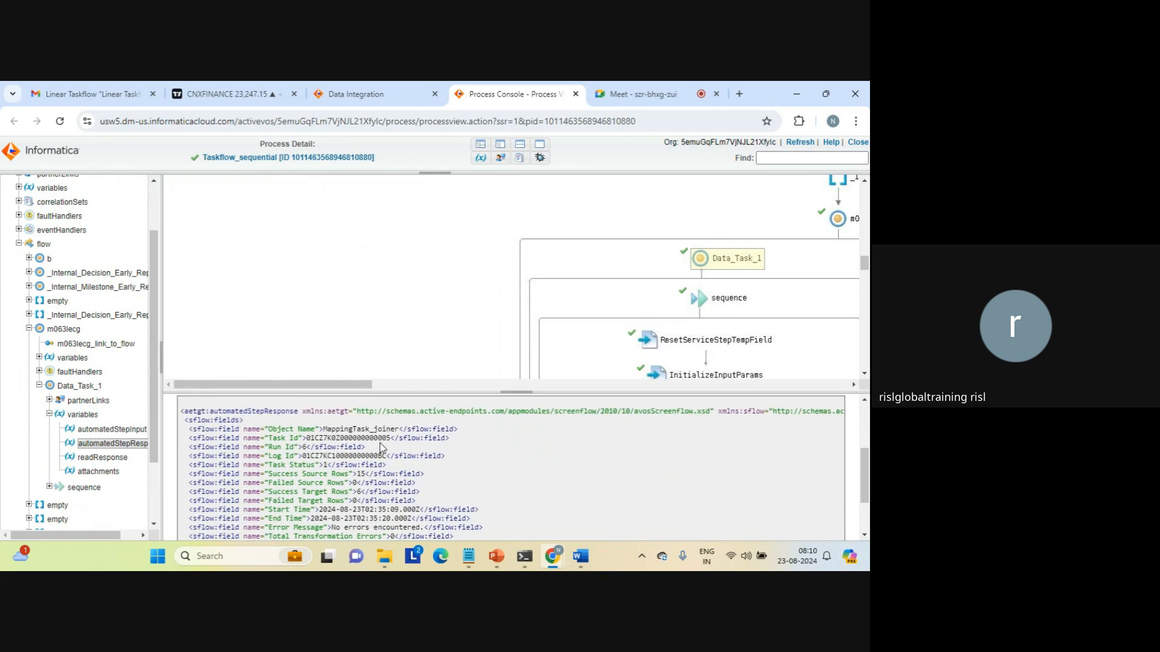
triple_click(348, 430)
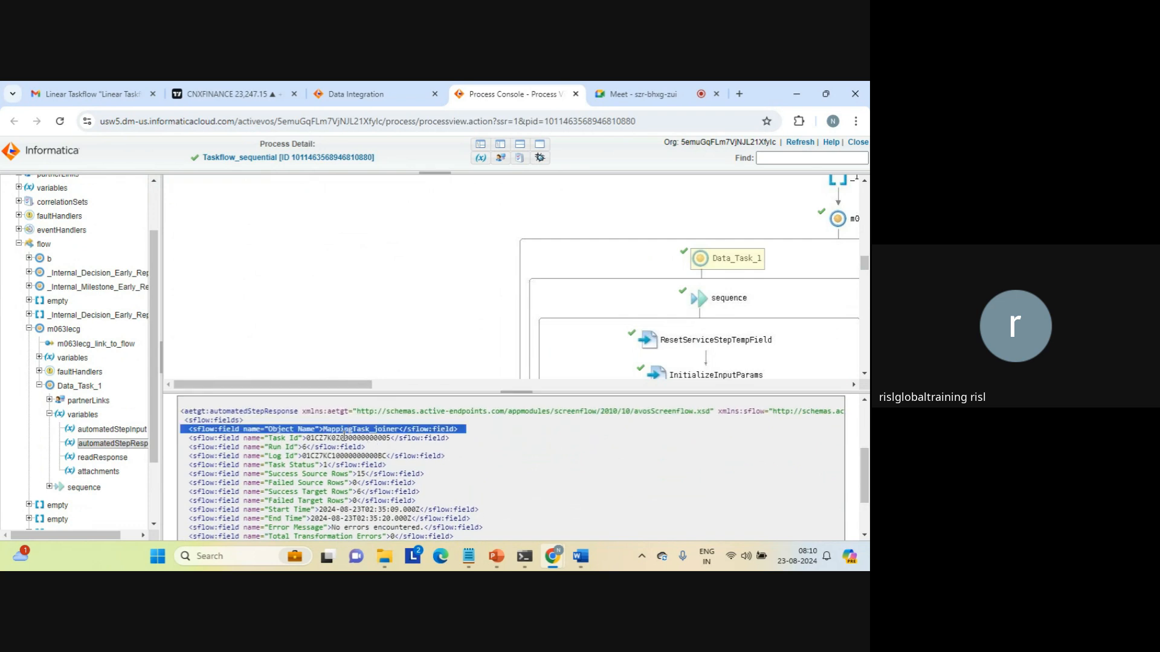
triple_click(343, 439)
triple_click(309, 447)
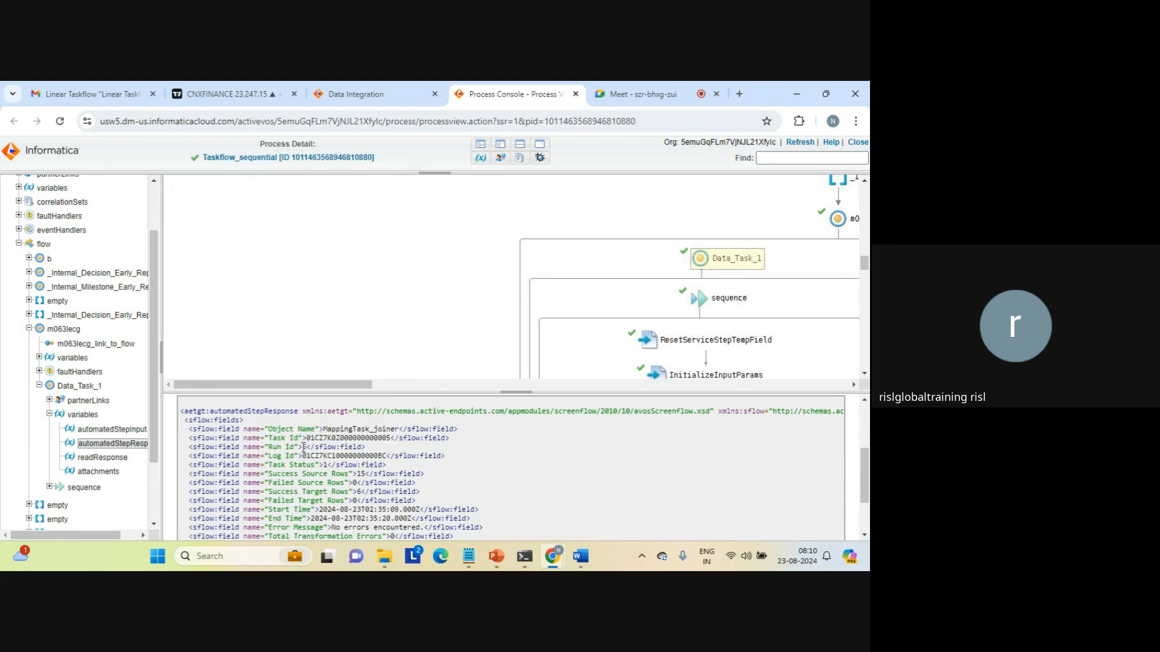
click(337, 456)
triple_click(338, 455)
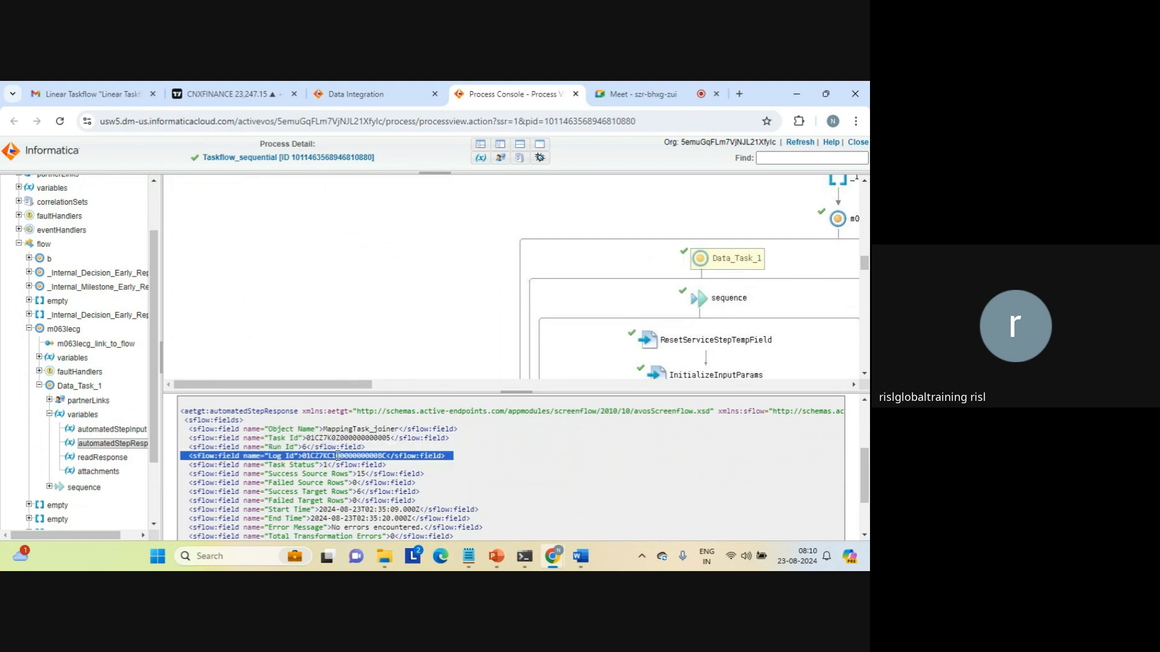
click(325, 464)
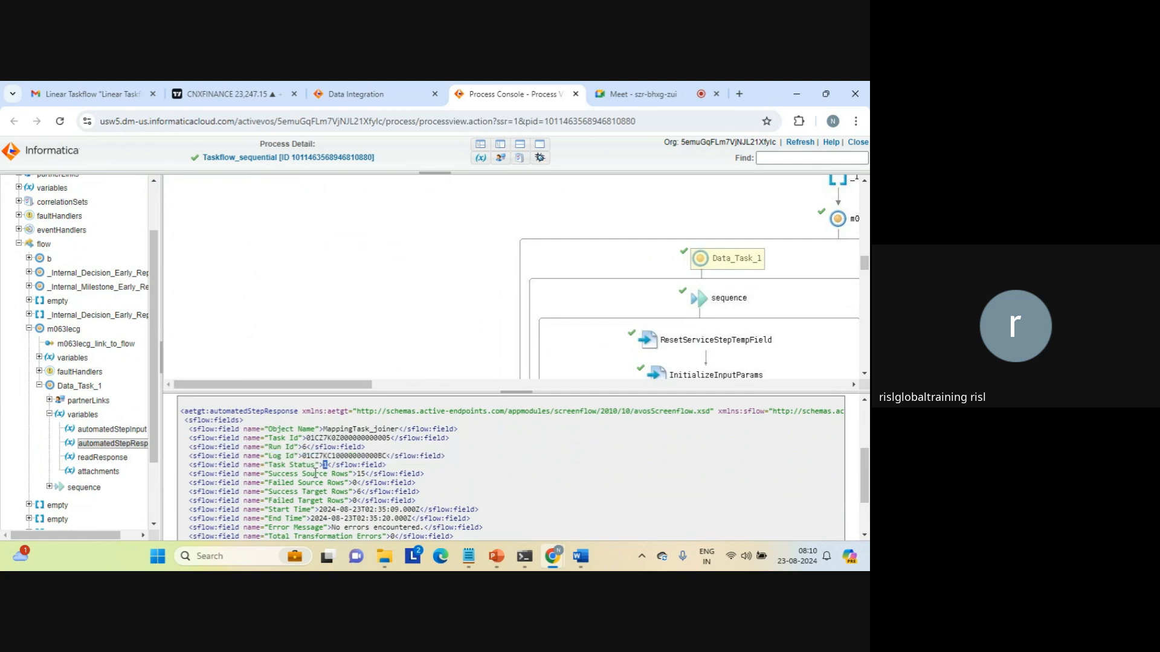
Review the response's row counts: 15 source rows and 6 target rows succeeded.
triple_click(364, 475)
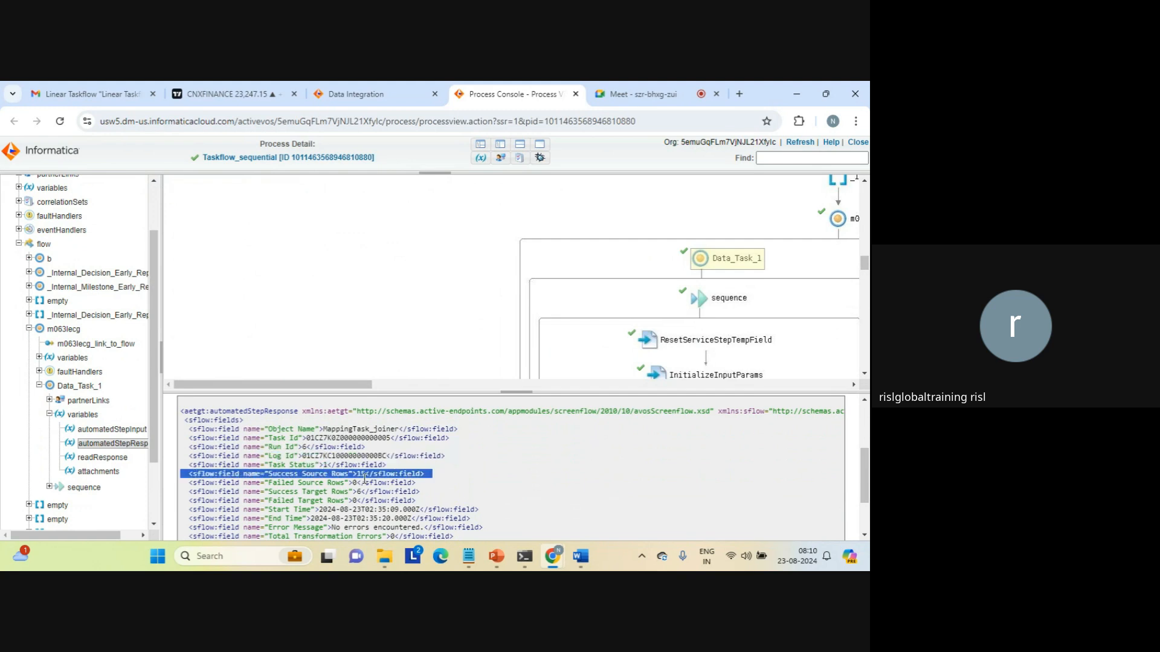
triple_click(322, 483)
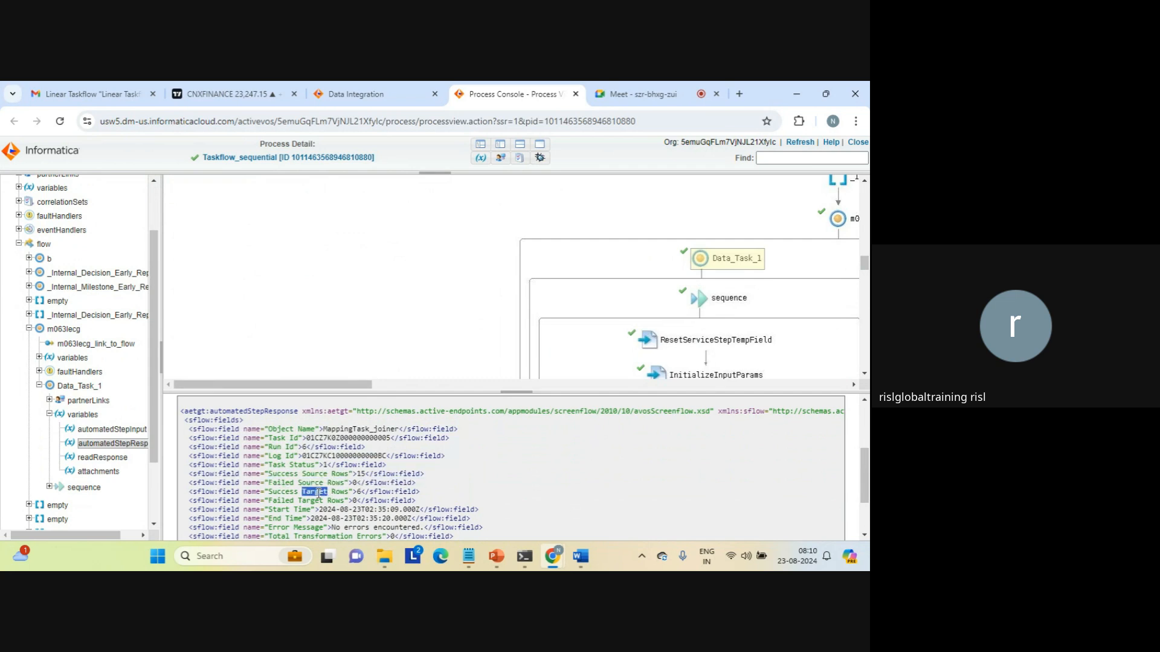
triple_click(319, 492)
click(358, 500)
drag(302, 450, 387, 506)
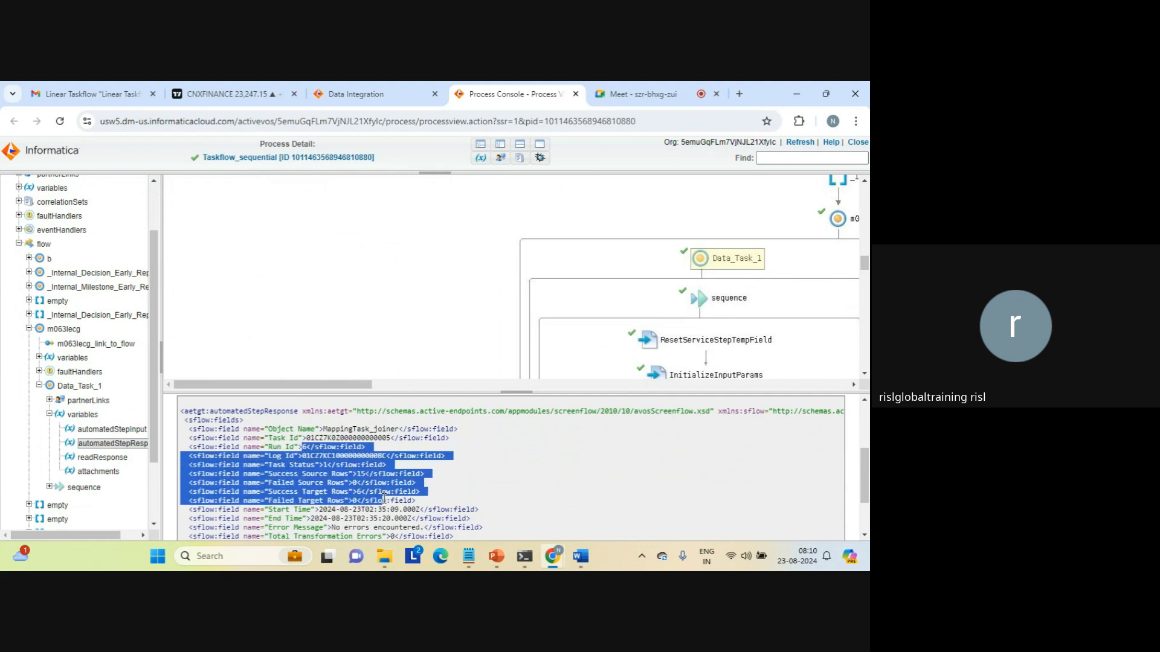
click(384, 497)
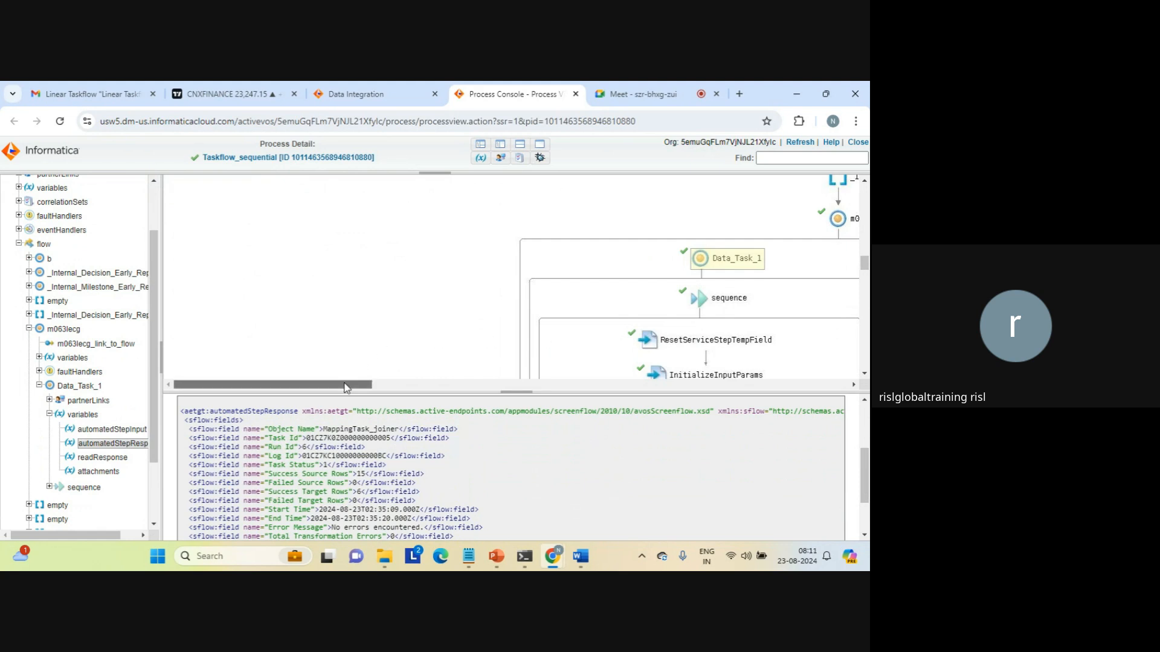
View the readResponse and attachments (xsd:anyType, empty) variables, and collapse Data_Task_1 in the tree.
drag(346, 384, 419, 390)
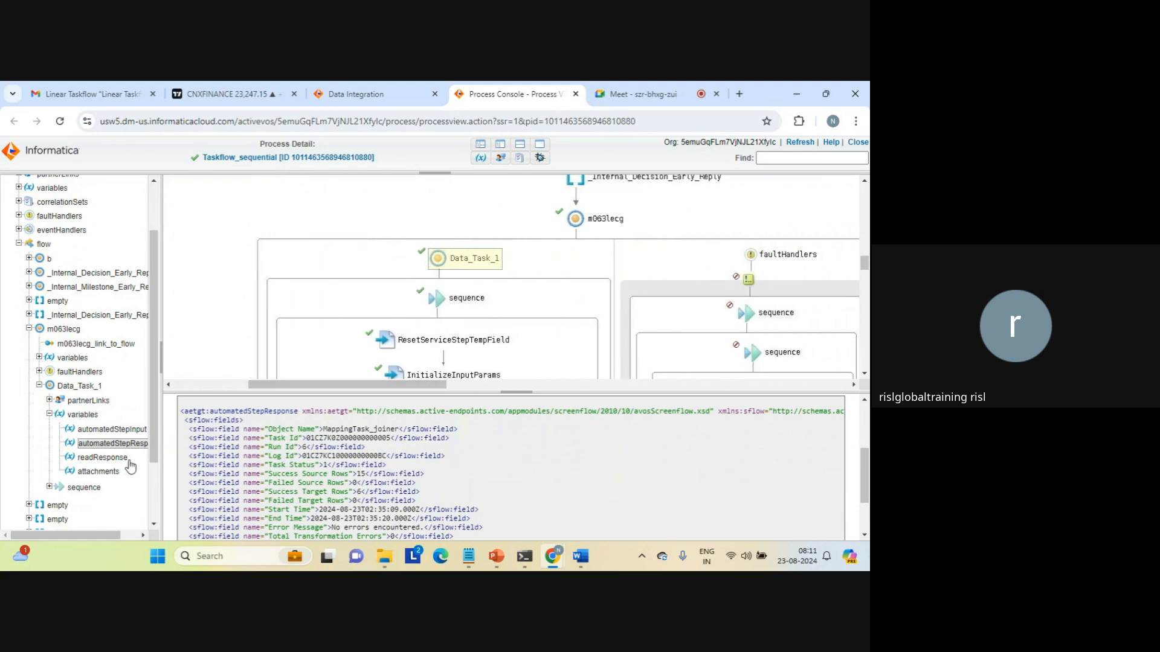
click(107, 459)
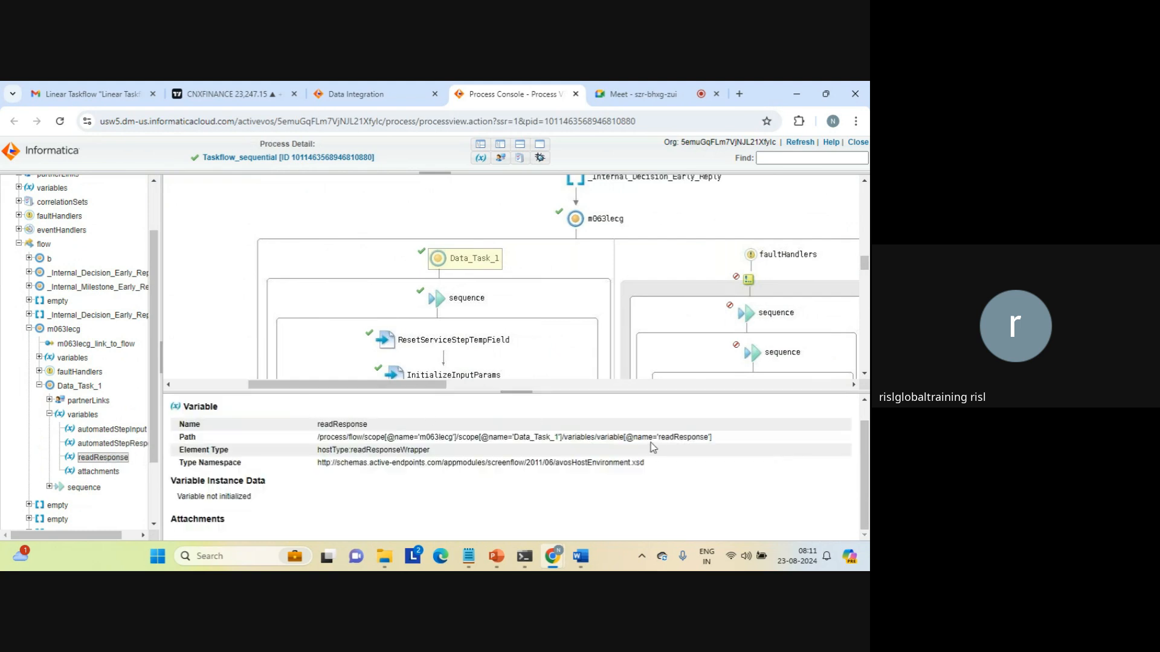
double_click(669, 438)
click(99, 474)
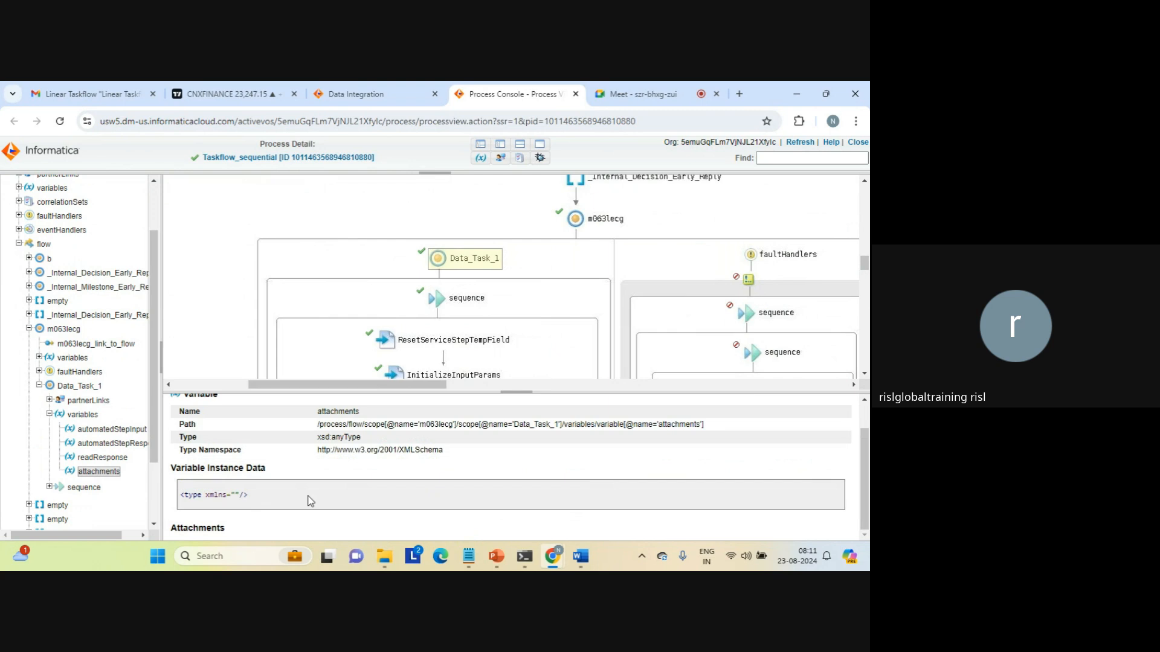
click(39, 386)
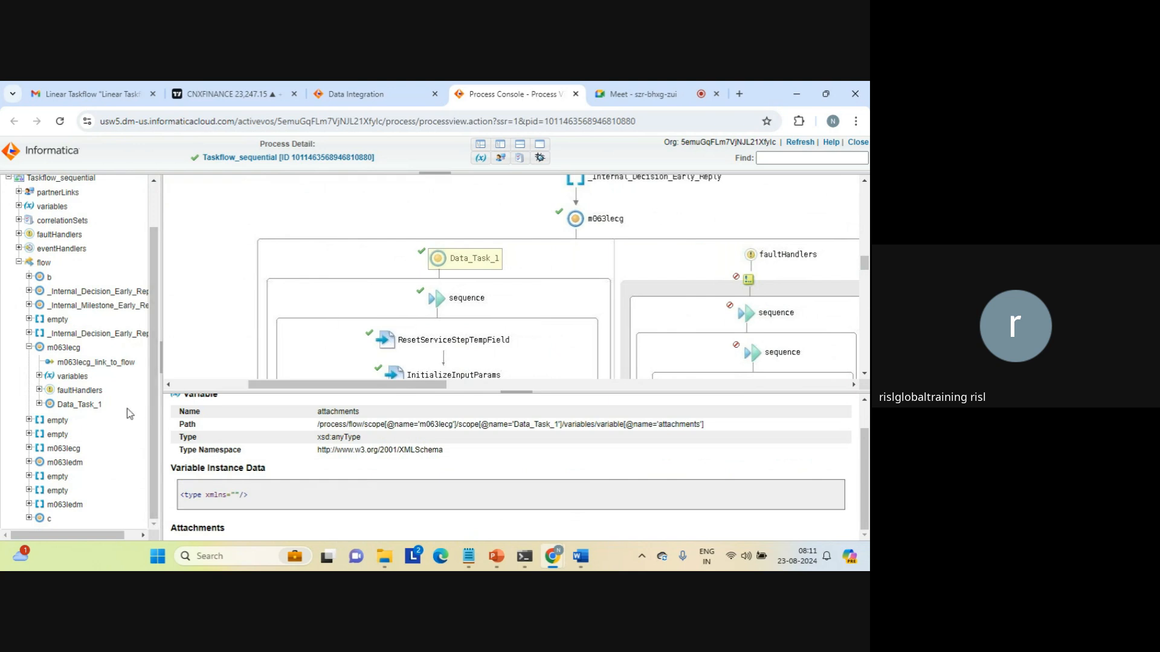
click(29, 462)
click(76, 500)
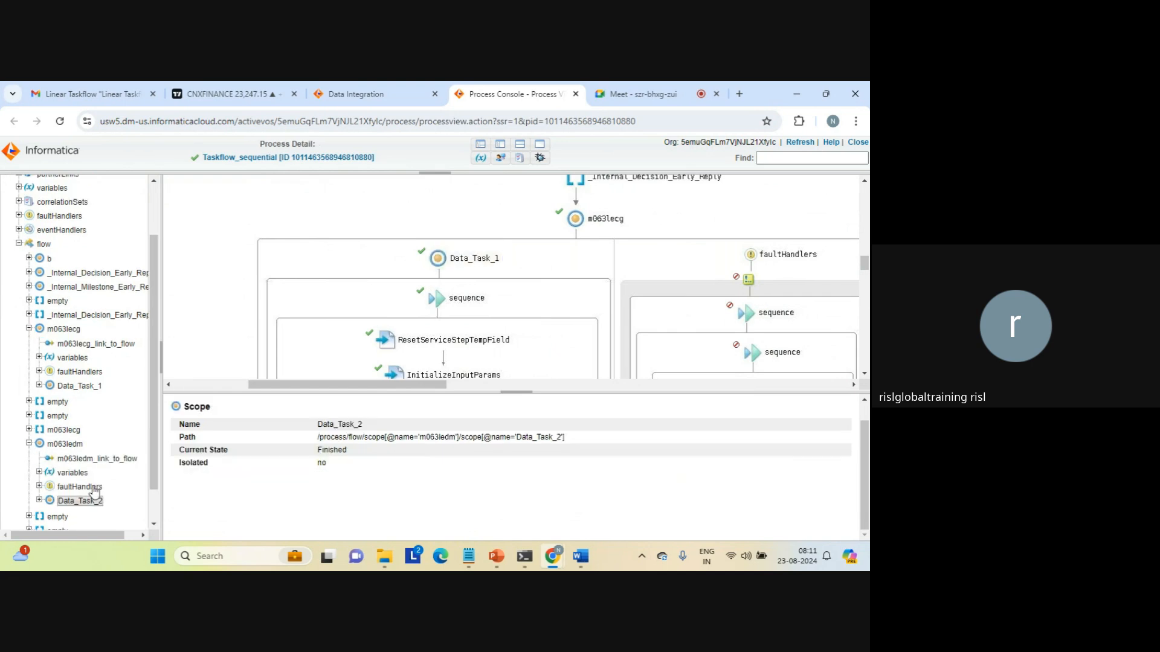
scroll(155, 475, down, 1)
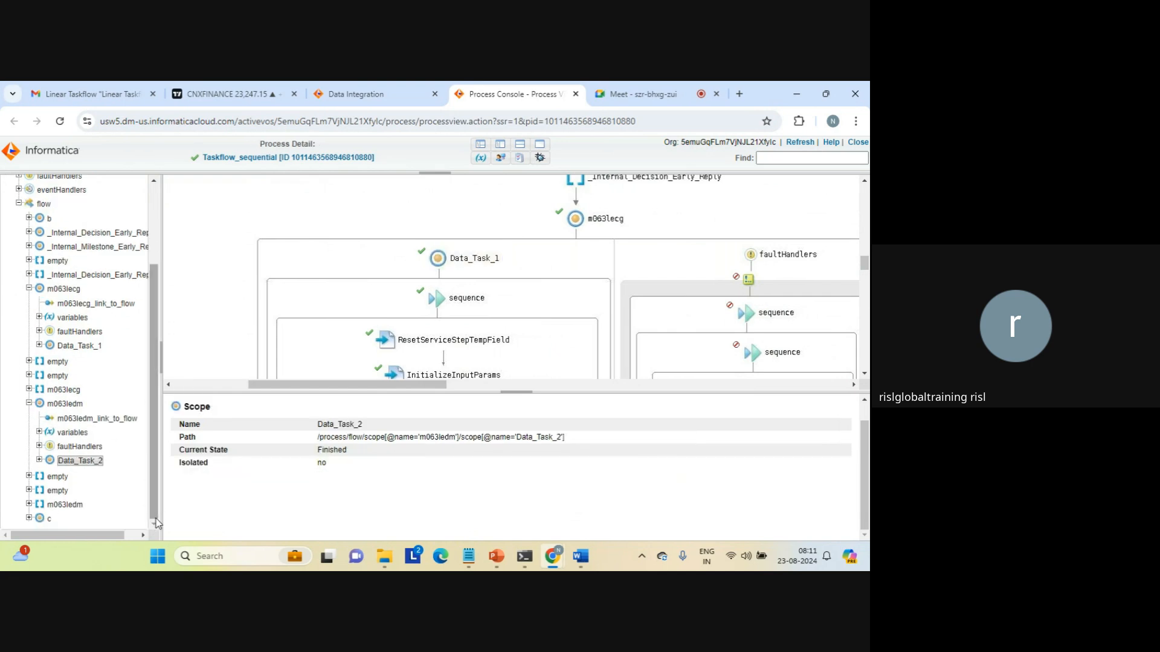
double_click(332, 452)
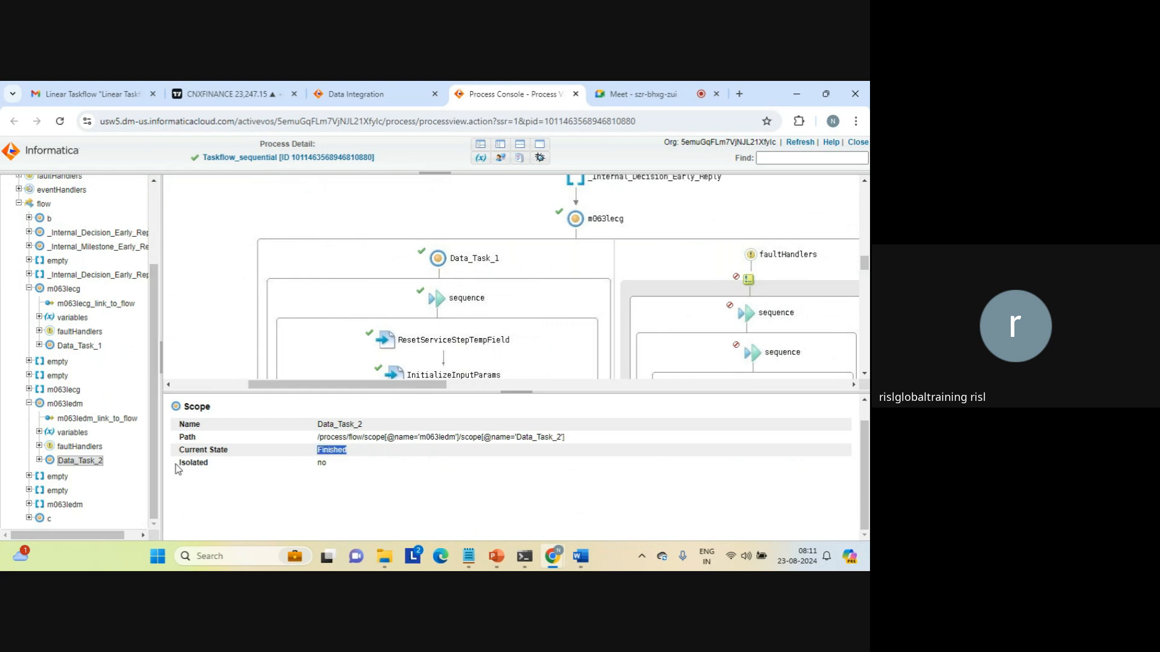
click(39, 460)
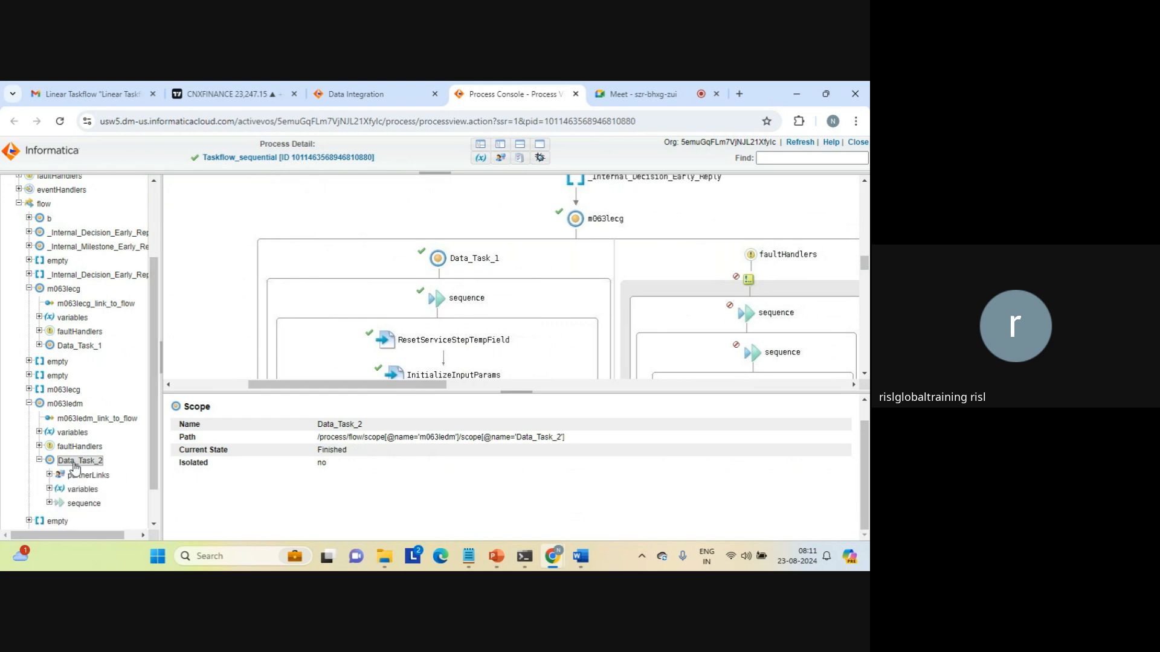
scroll(153, 470, down, 1)
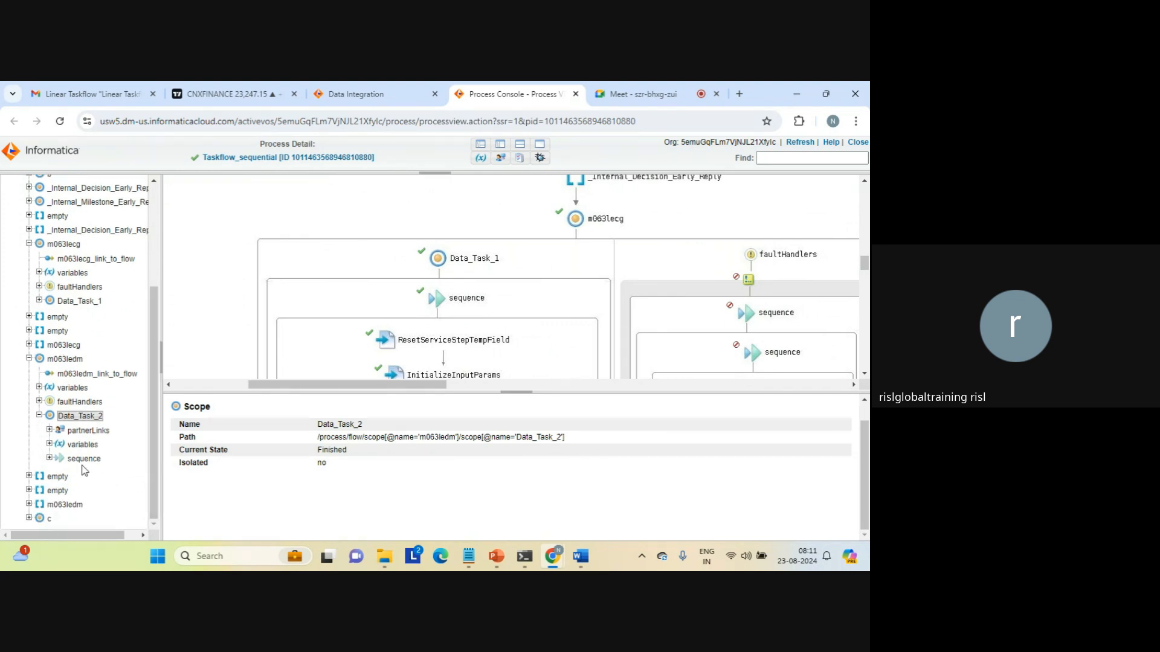
click(49, 444)
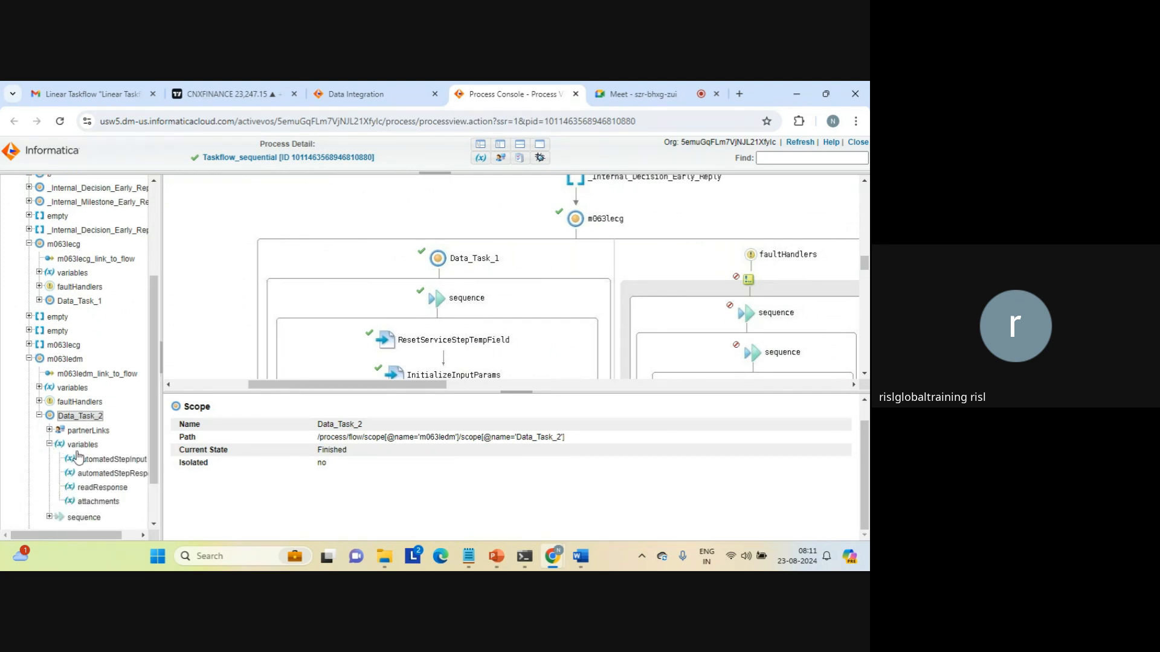
click(101, 460)
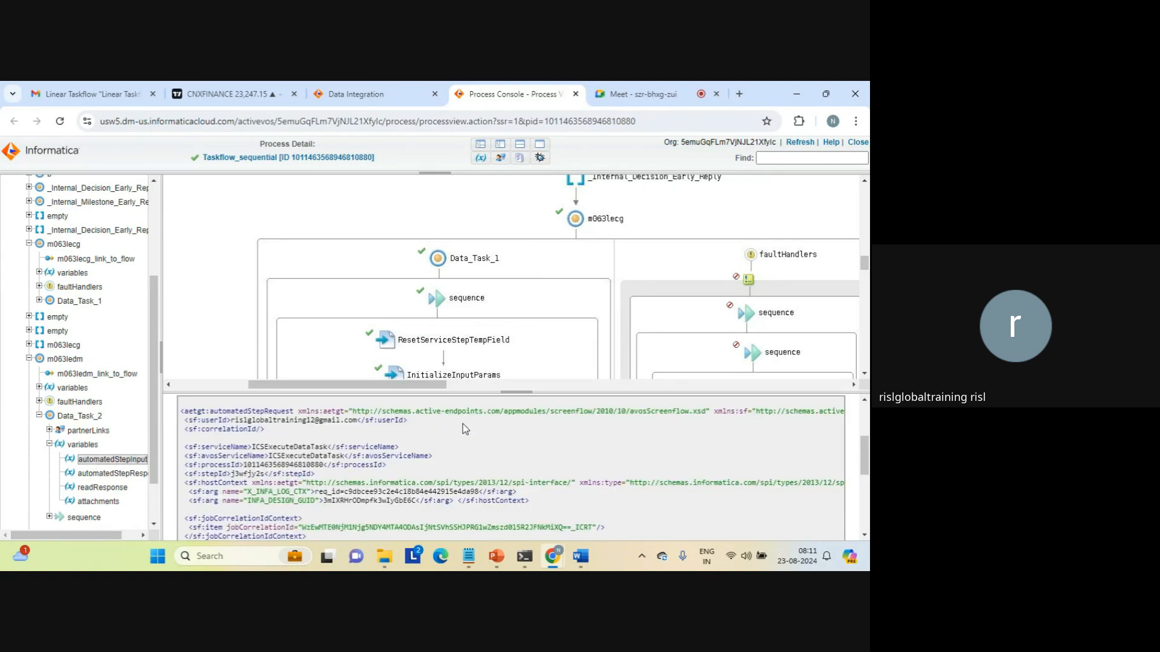
double_click(296, 458)
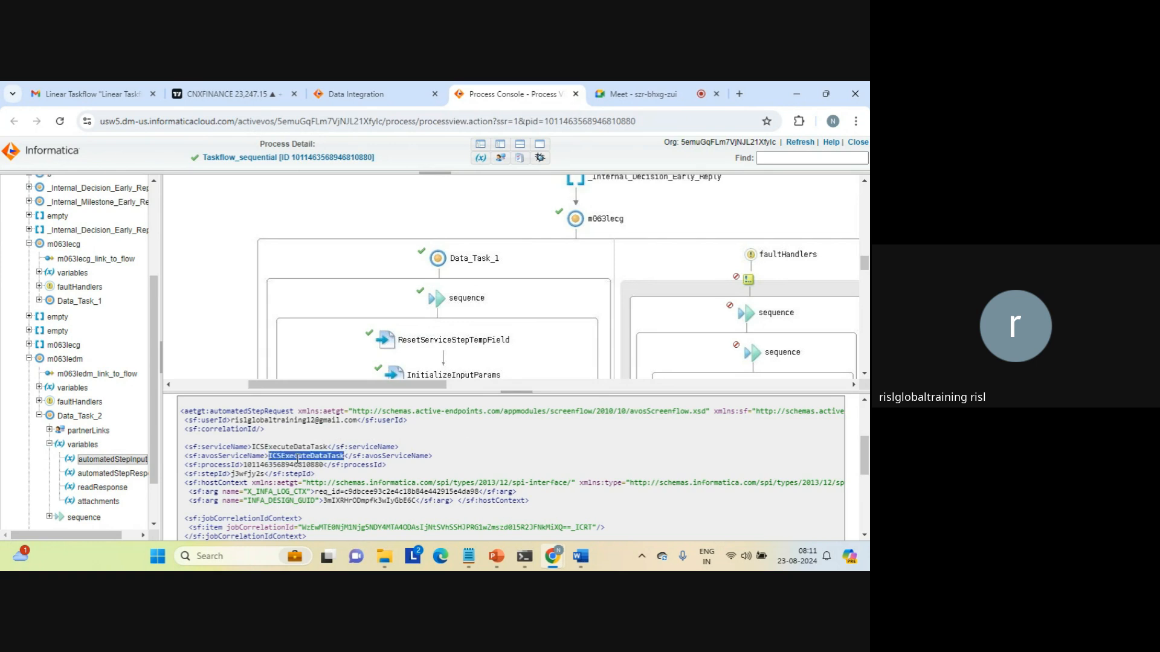
click(341, 478)
click(130, 475)
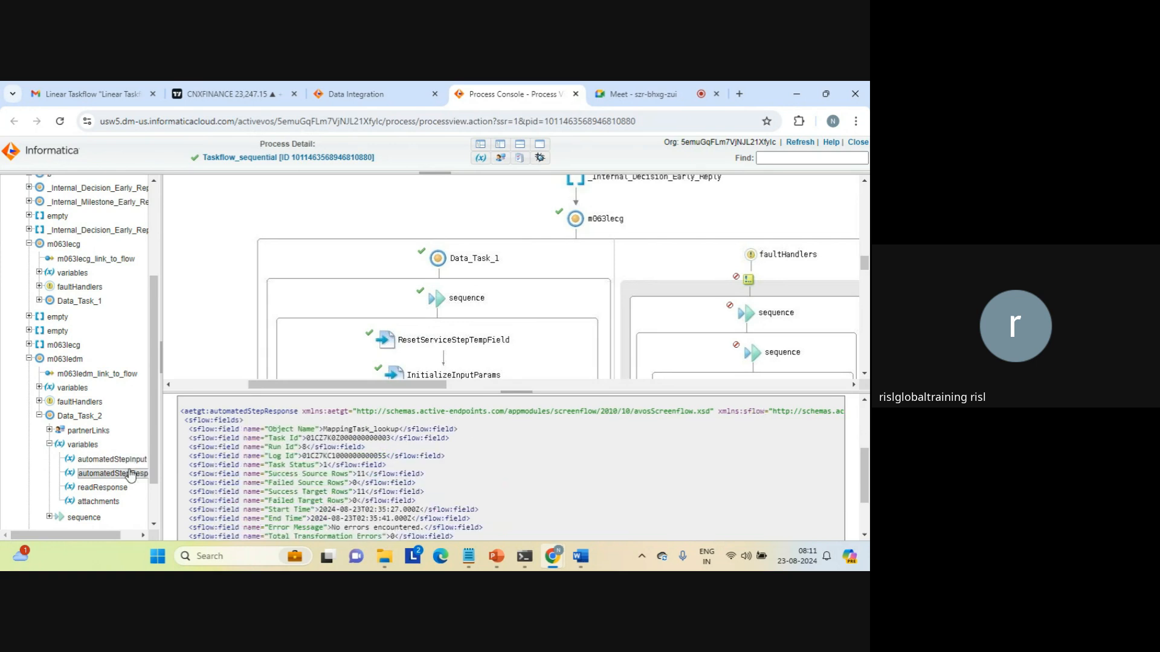
drag(343, 450, 417, 510)
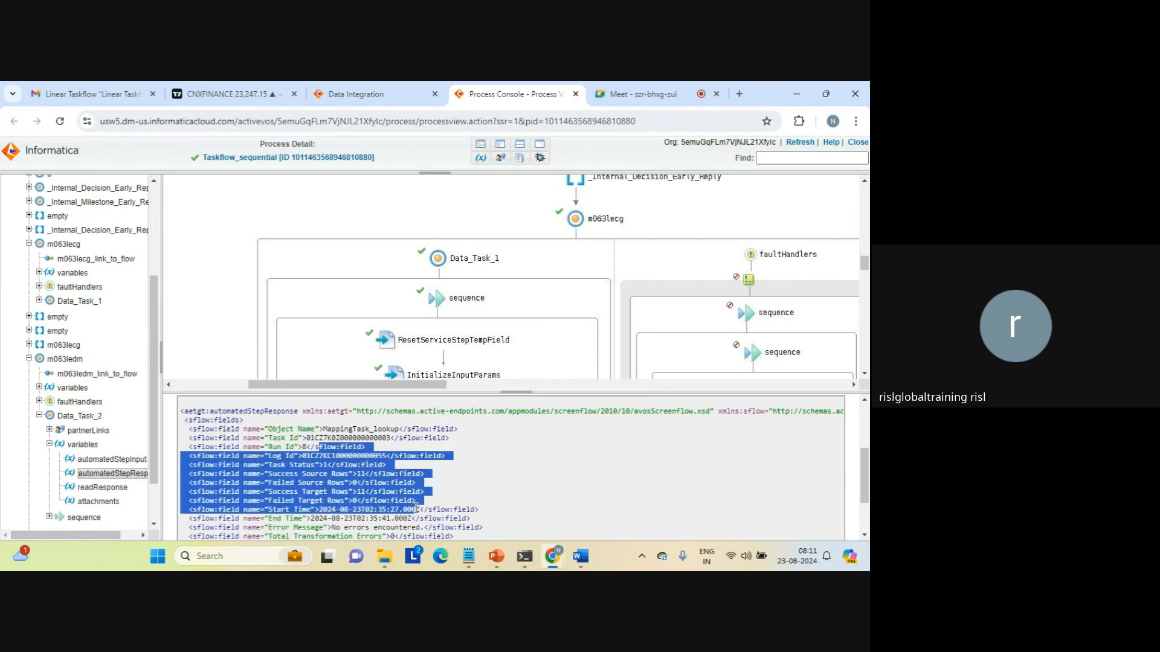
click(416, 510)
double_click(381, 430)
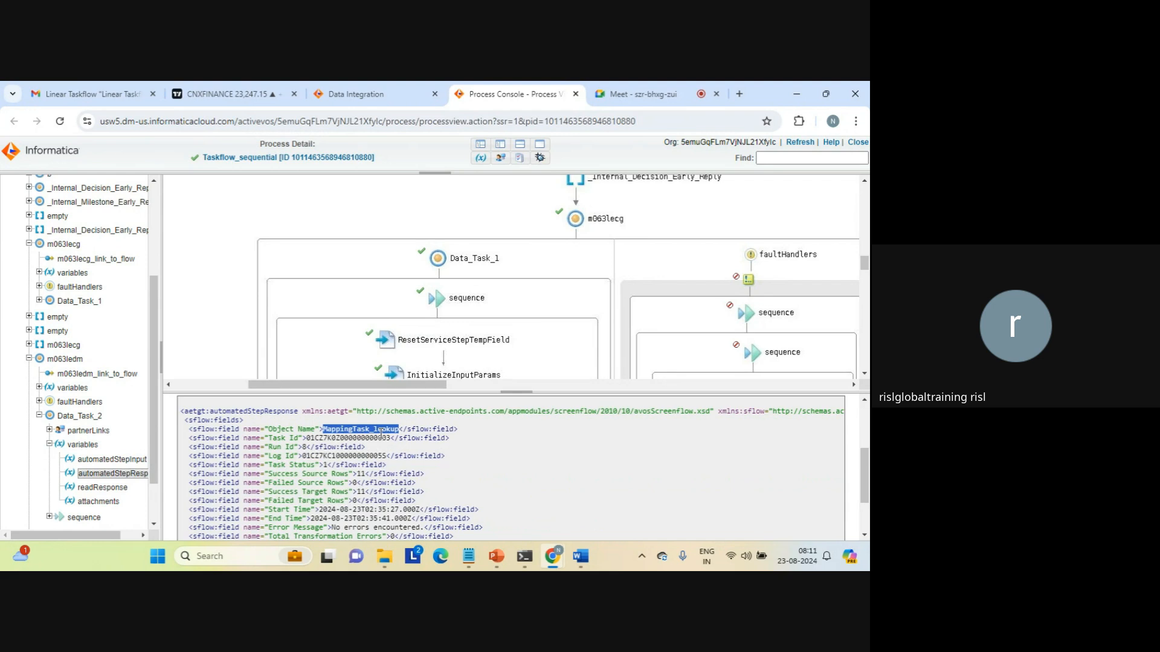
click(298, 460)
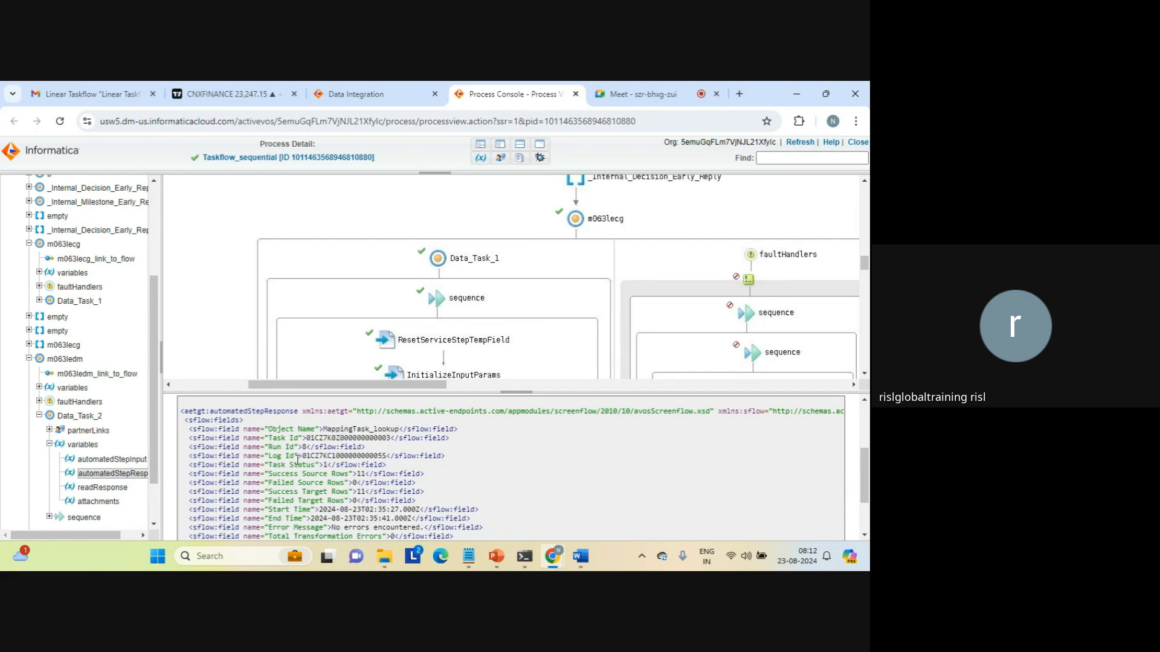
drag(153, 326, 158, 225)
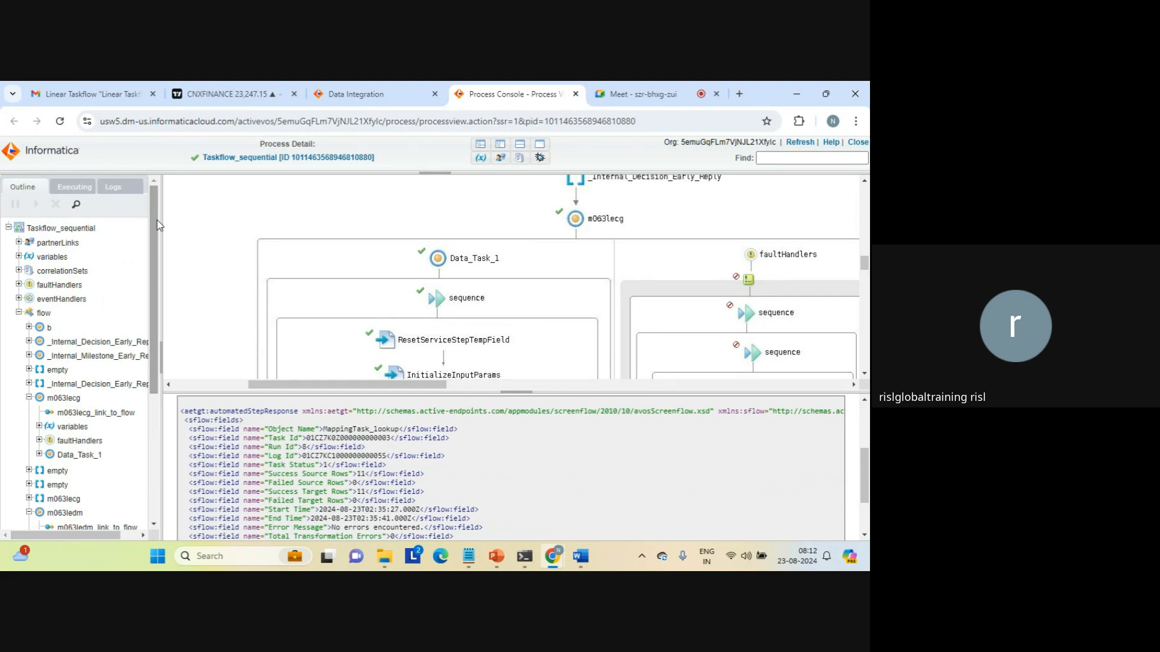
drag(285, 447, 505, 472)
click(507, 473)
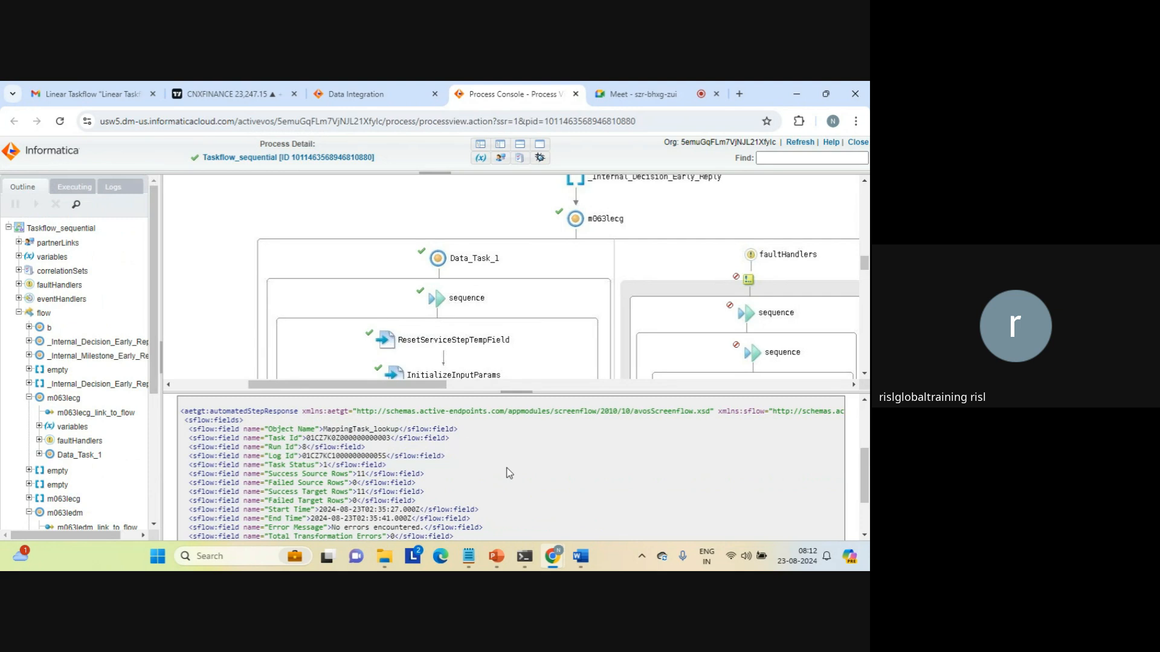
Leave the Process Console and run details, and create a new taskflow from the Parallel Tasks template.
click(576, 93)
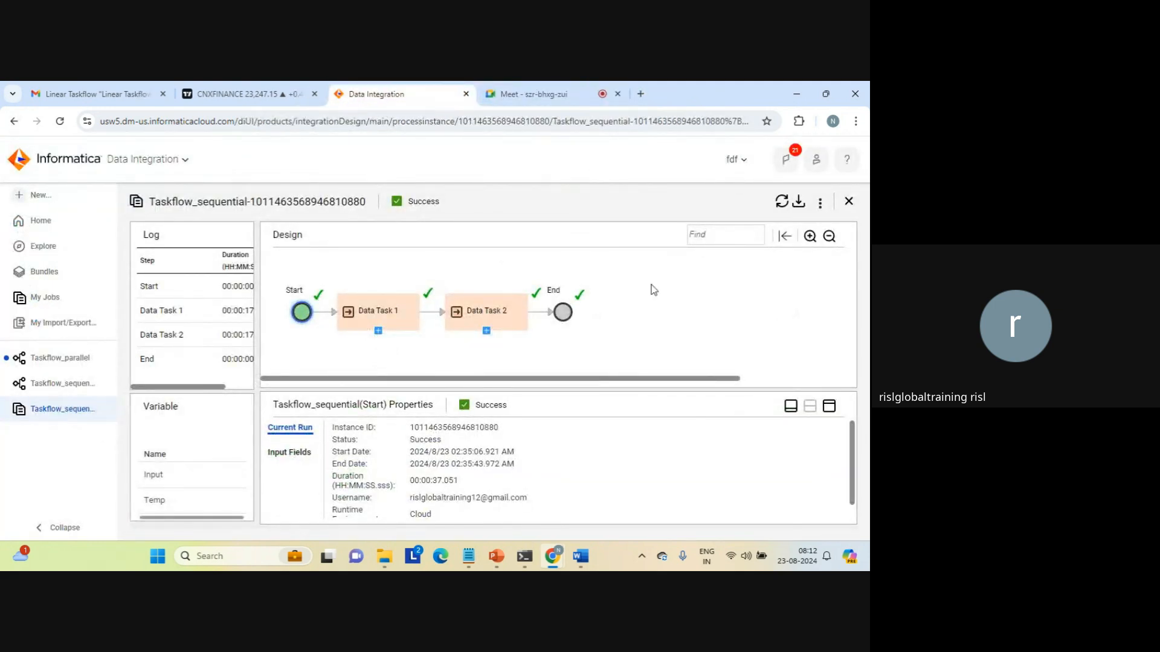
click(848, 202)
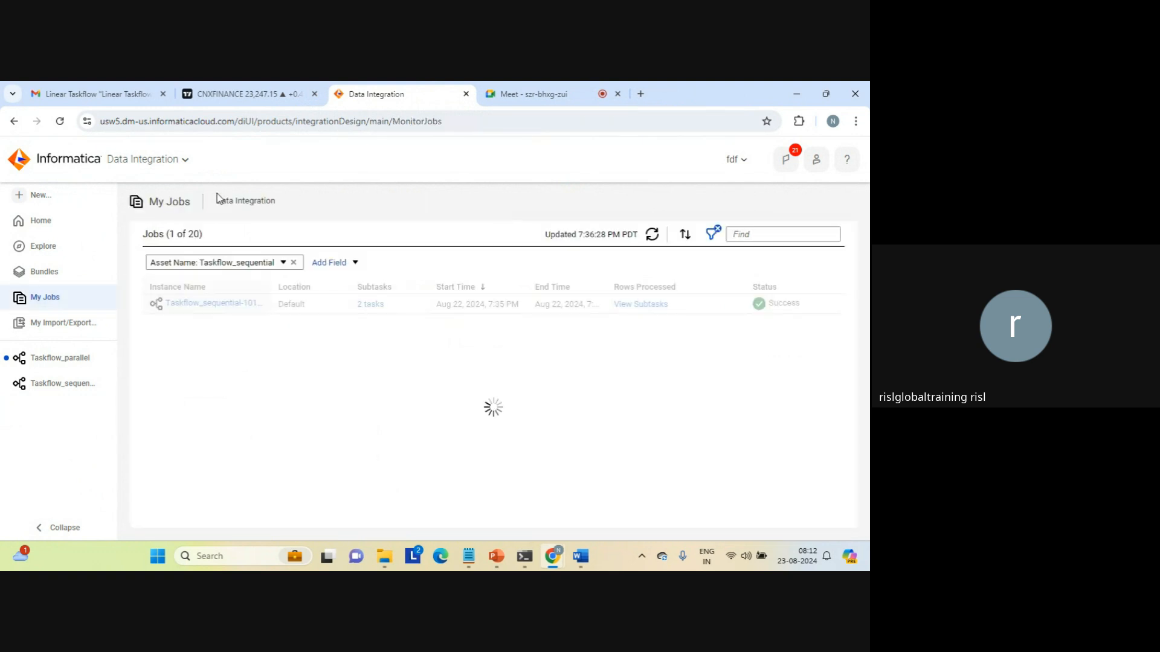
click(40, 195)
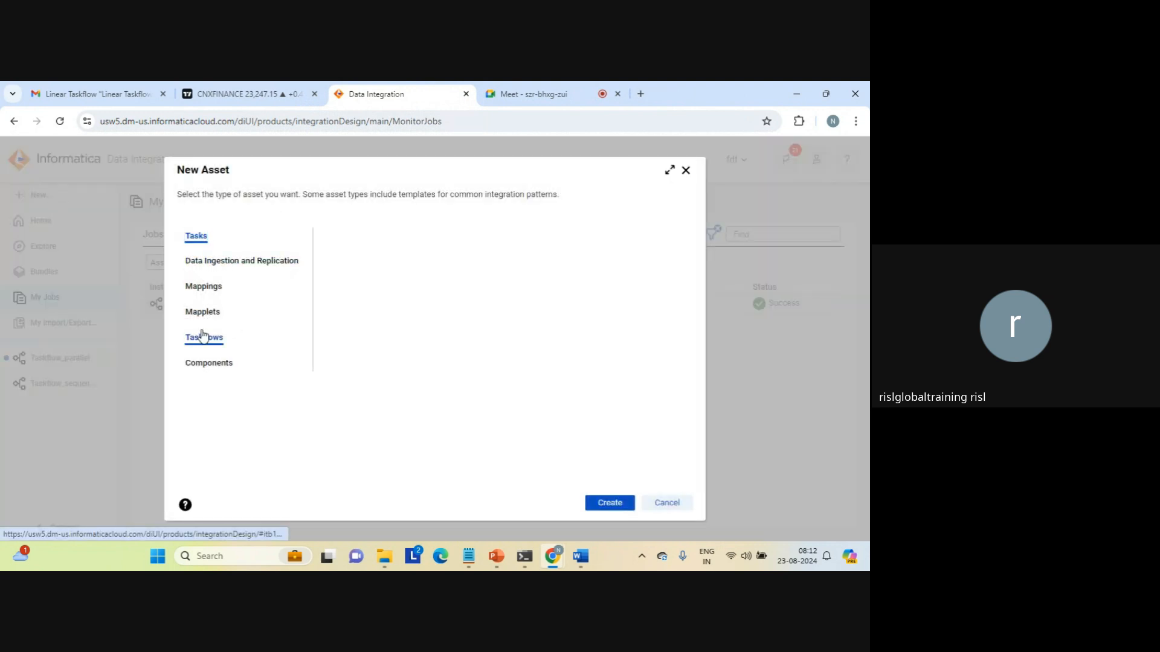
click(204, 337)
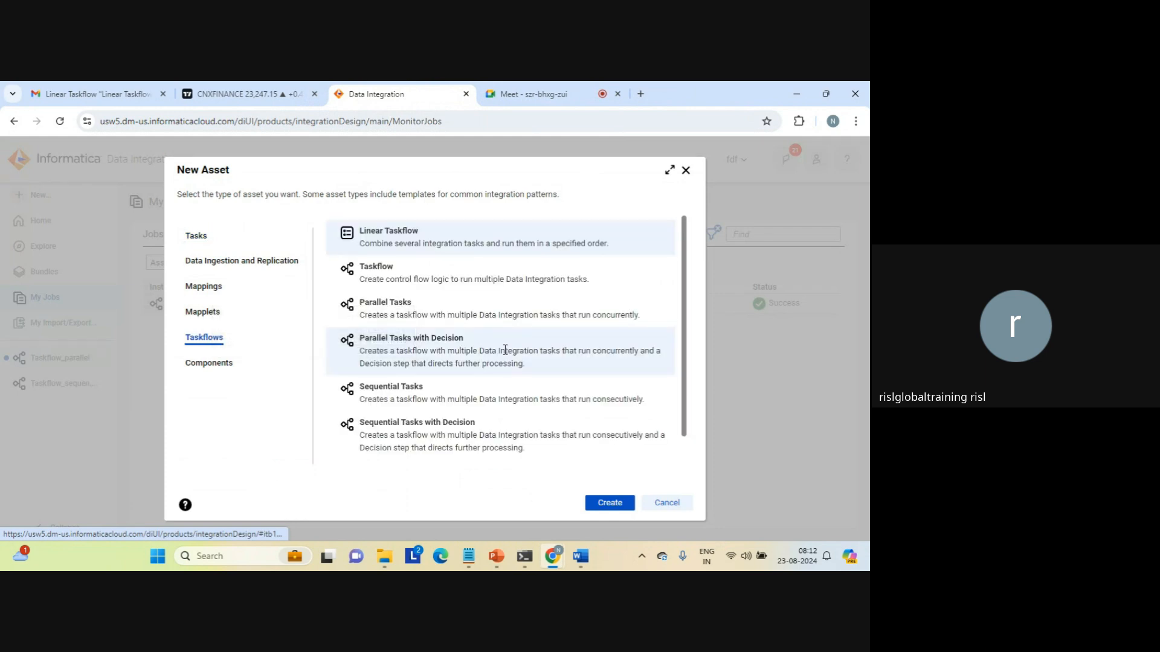
click(398, 308)
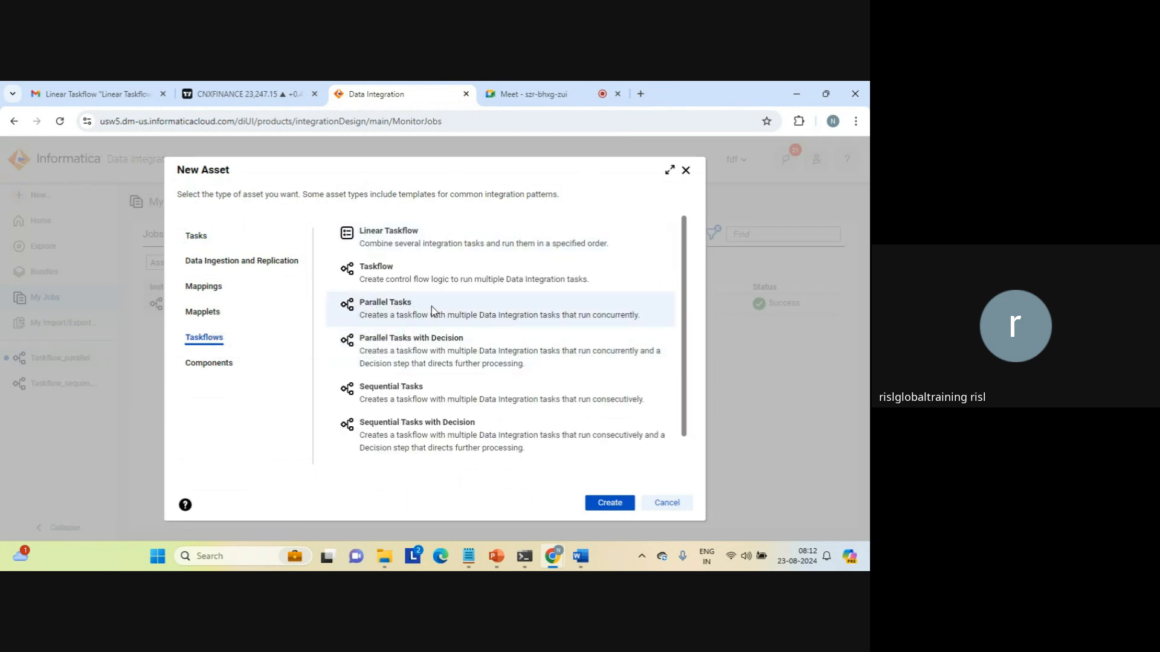
click(608, 504)
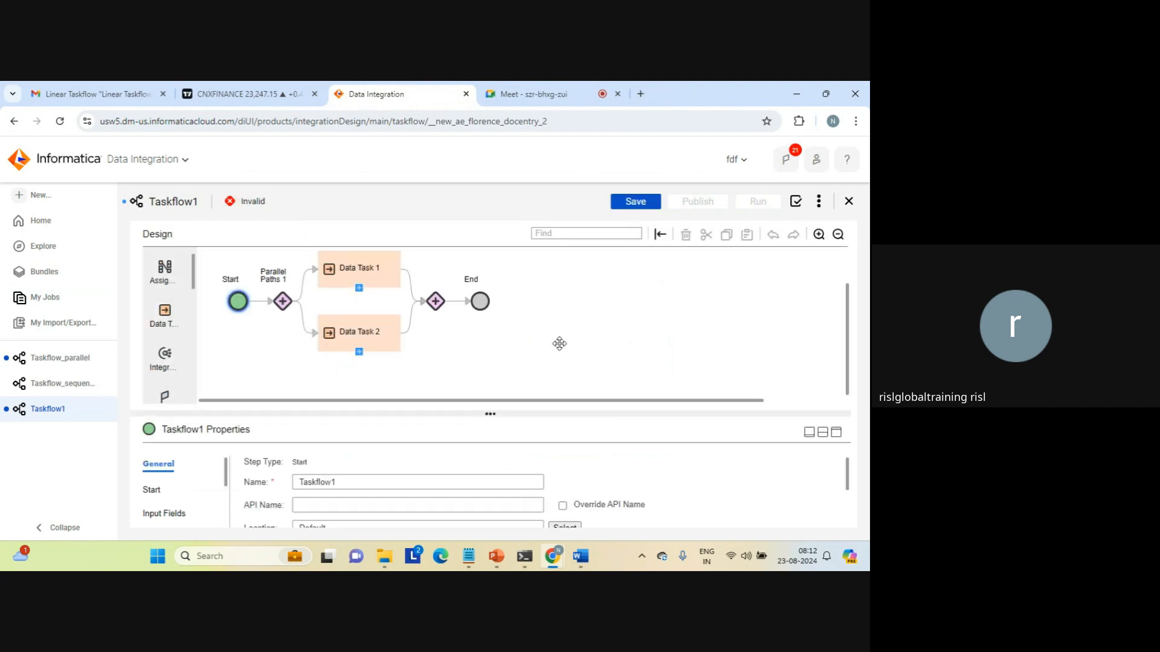
Run Taskflow_sequential again and go to My Jobs to follow it.
click(65, 382)
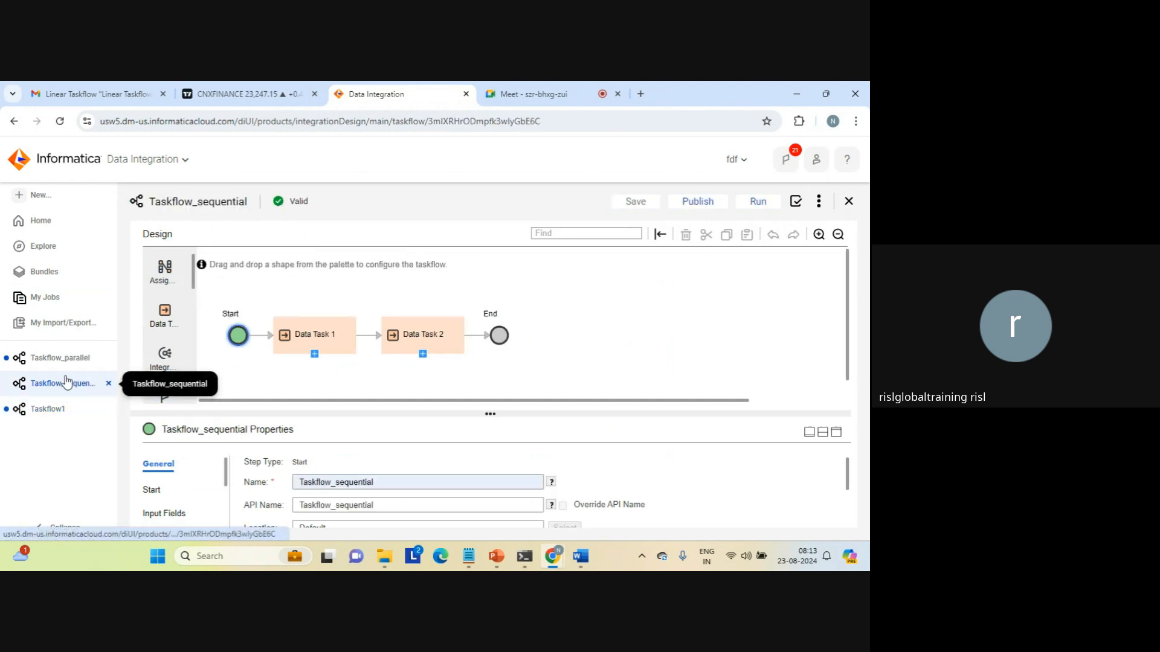
click(760, 206)
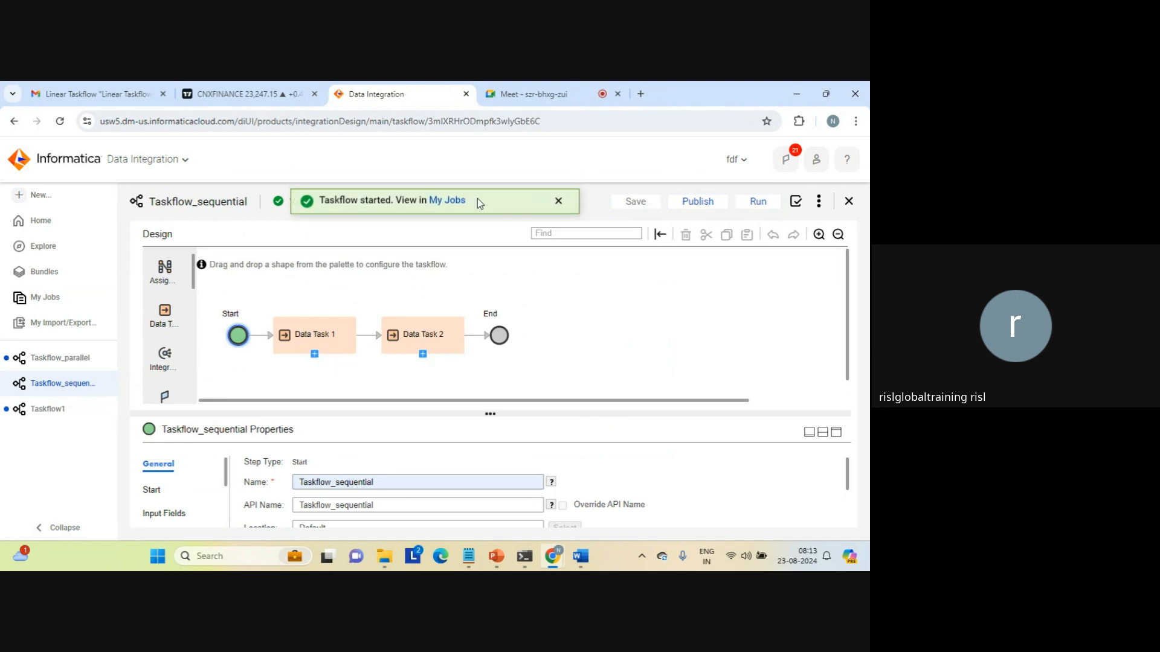
click(447, 201)
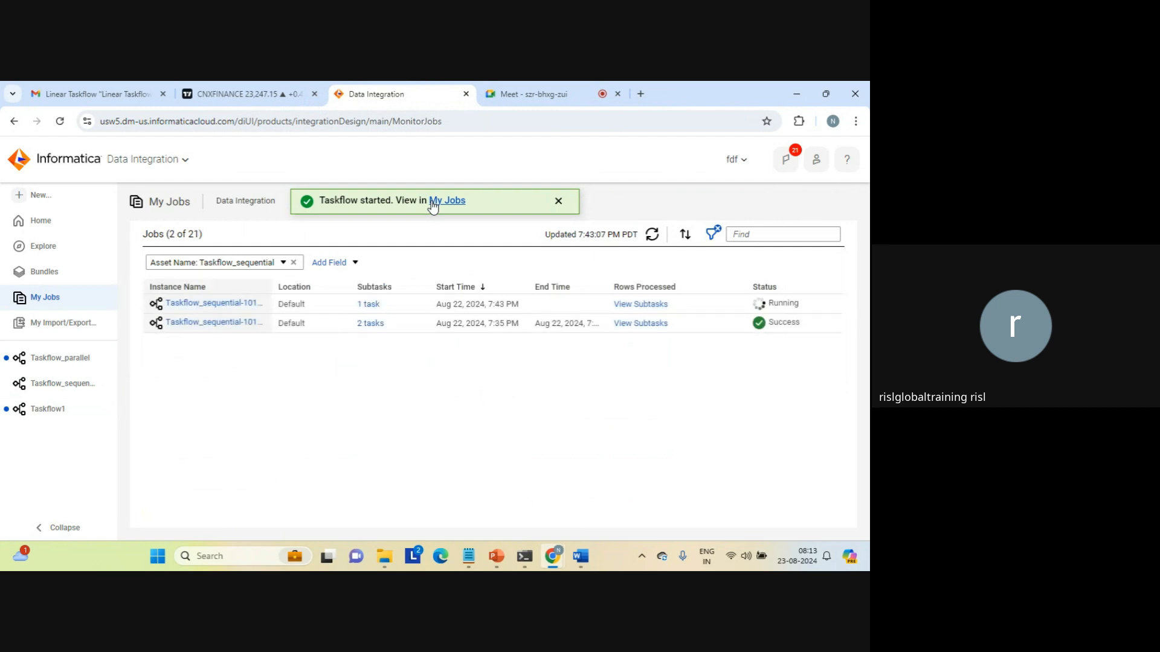
Compare Data Task 1 and Data Task 2 start and end times in a Taskflow_sequential run's details.
click(247, 322)
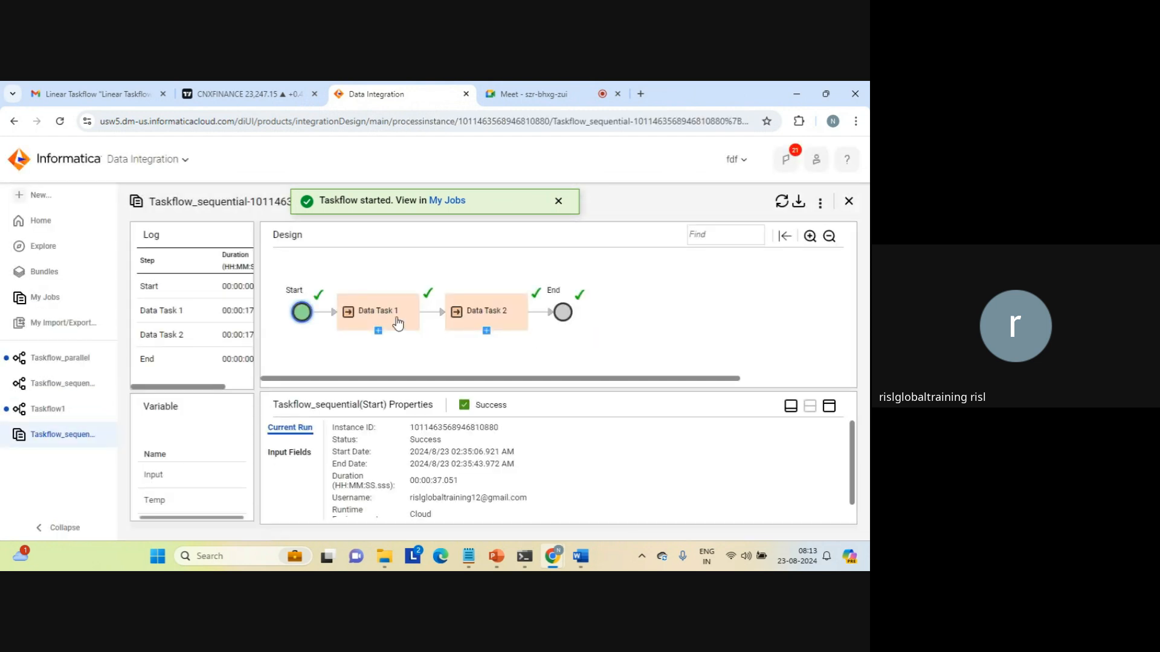
click(379, 309)
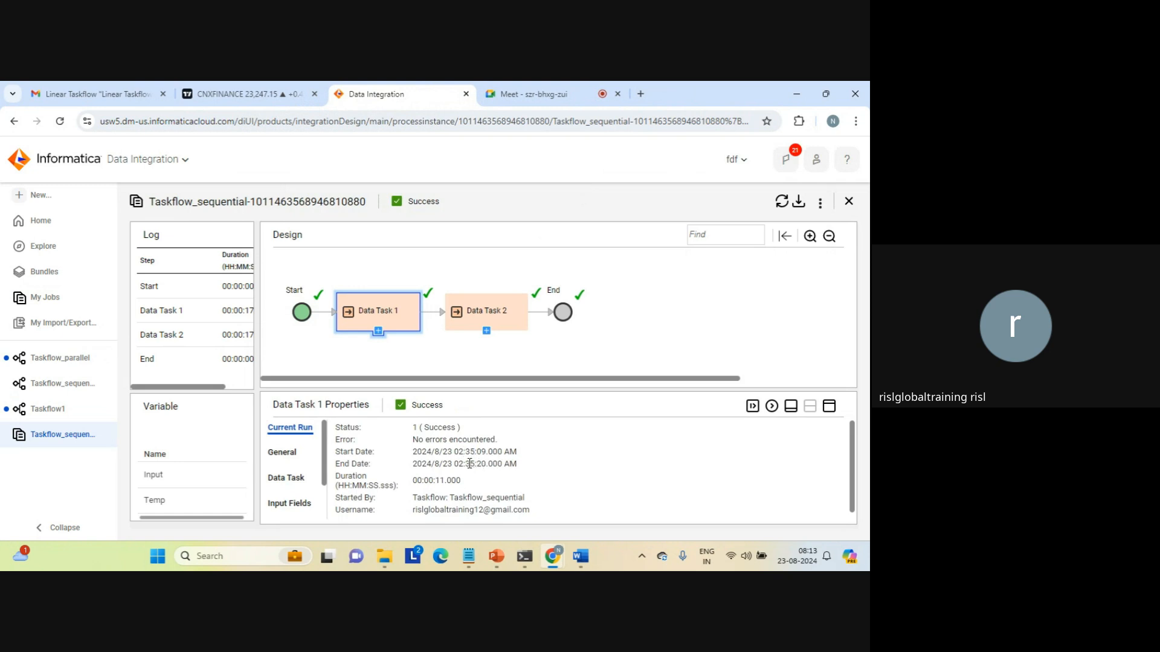
click(489, 323)
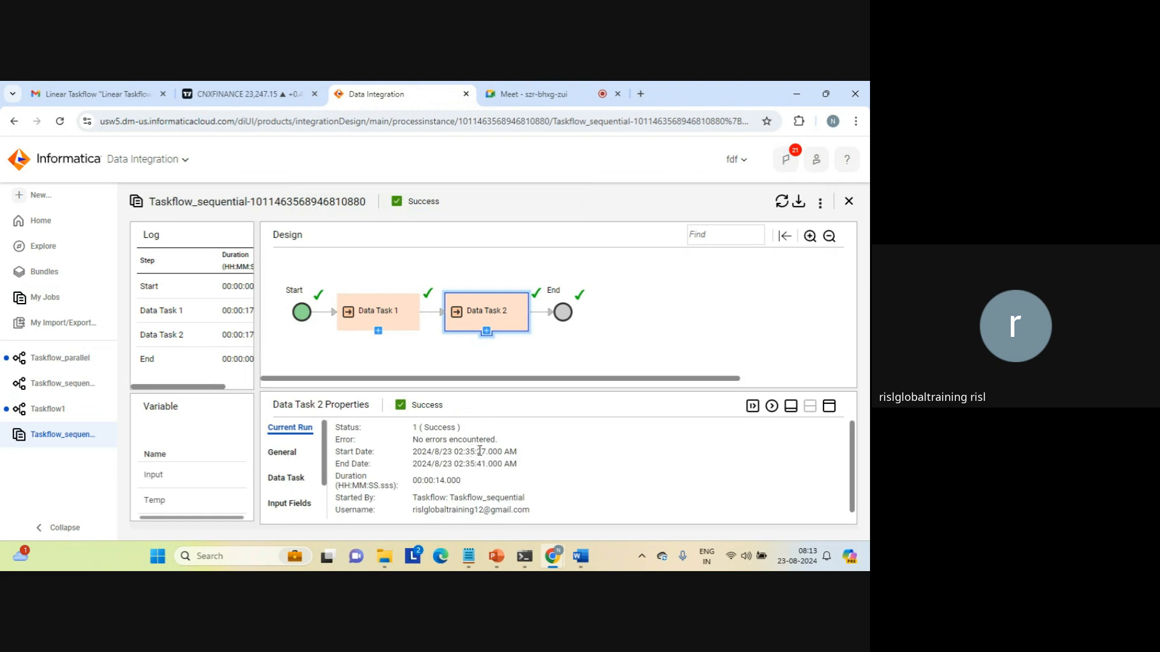
double_click(479, 451)
double_click(481, 463)
click(479, 463)
click(387, 327)
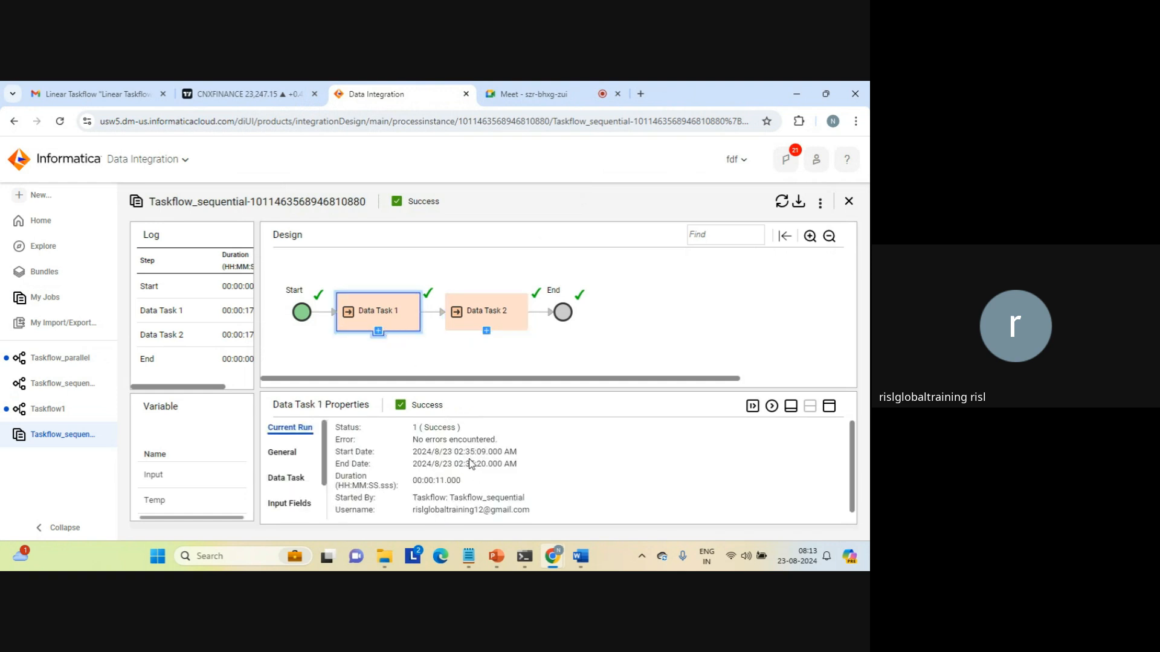
click(482, 326)
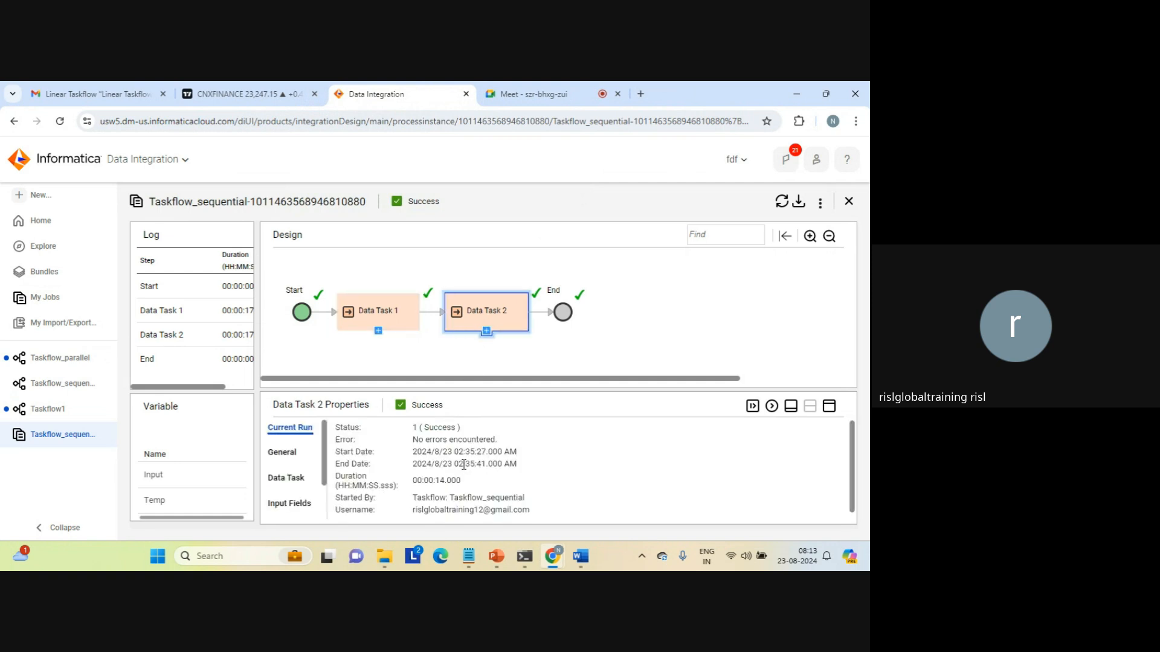
click(849, 202)
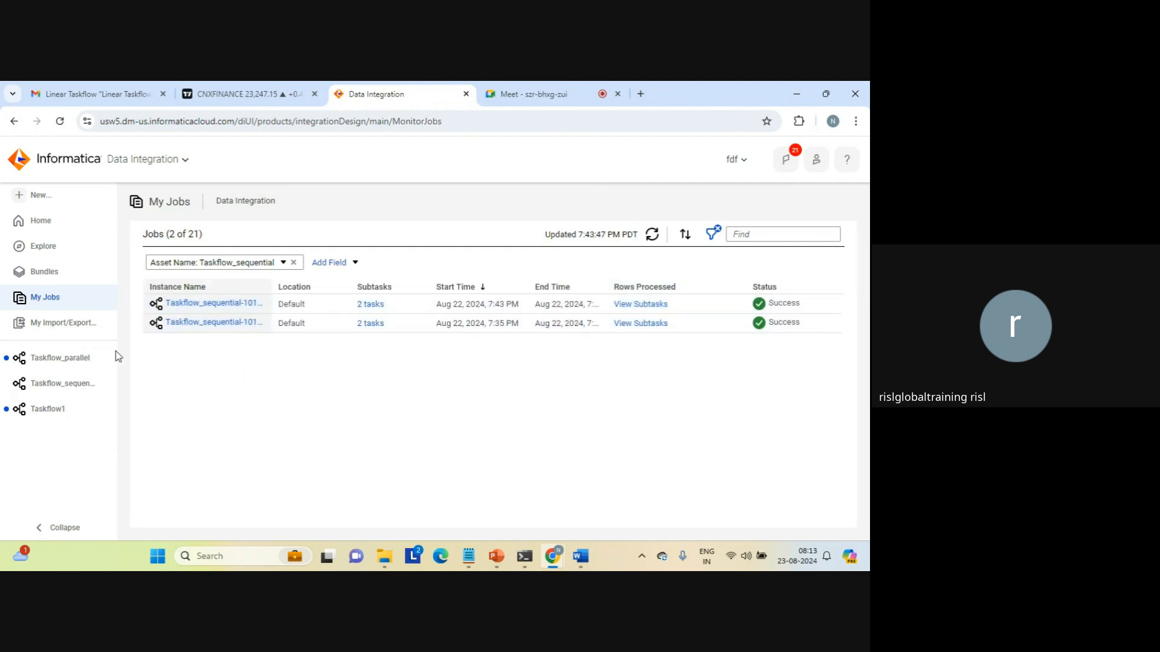
Assign MappingTask_joiner to Data Task 1 in the new Taskflow1.
click(63, 362)
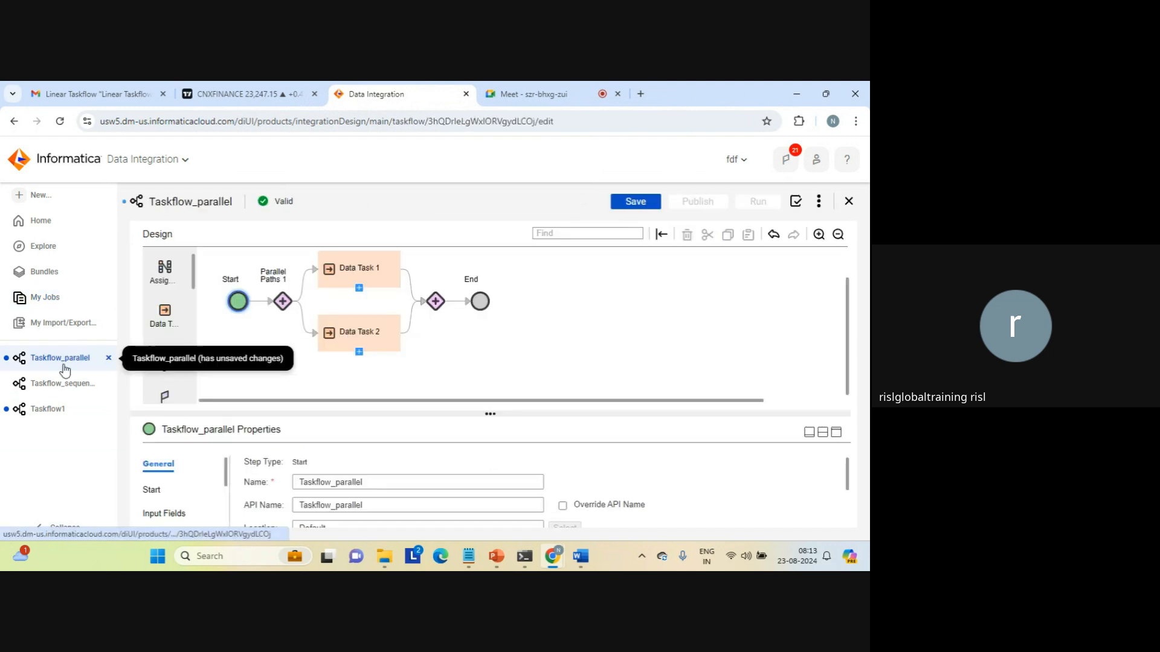
click(46, 409)
click(354, 293)
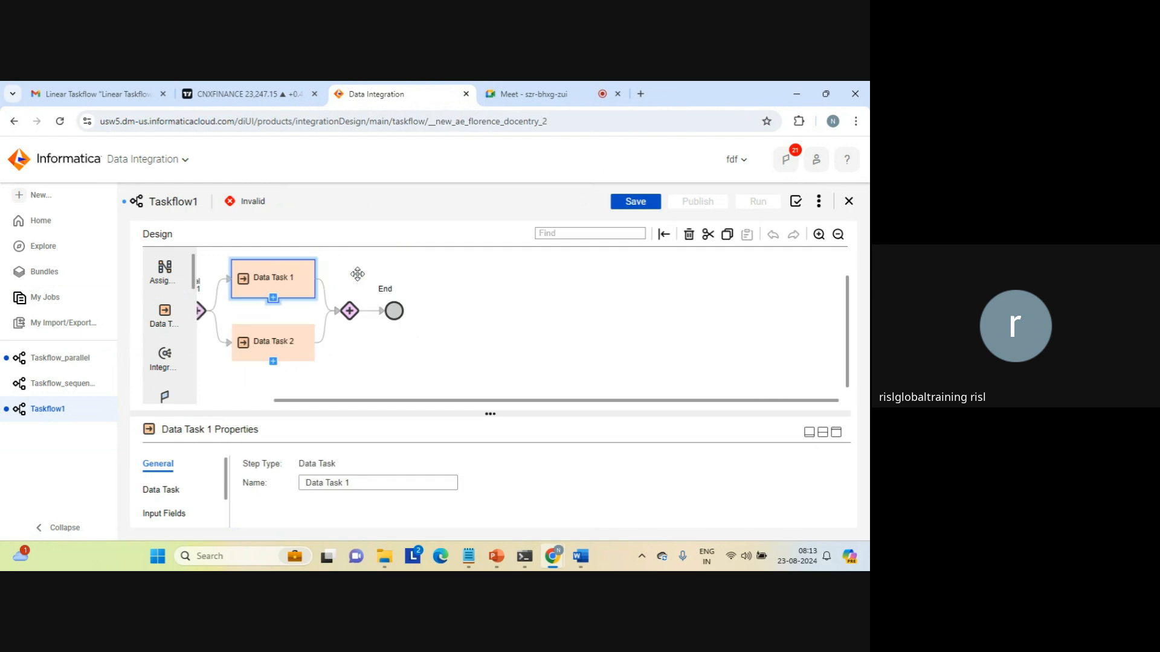
click(168, 487)
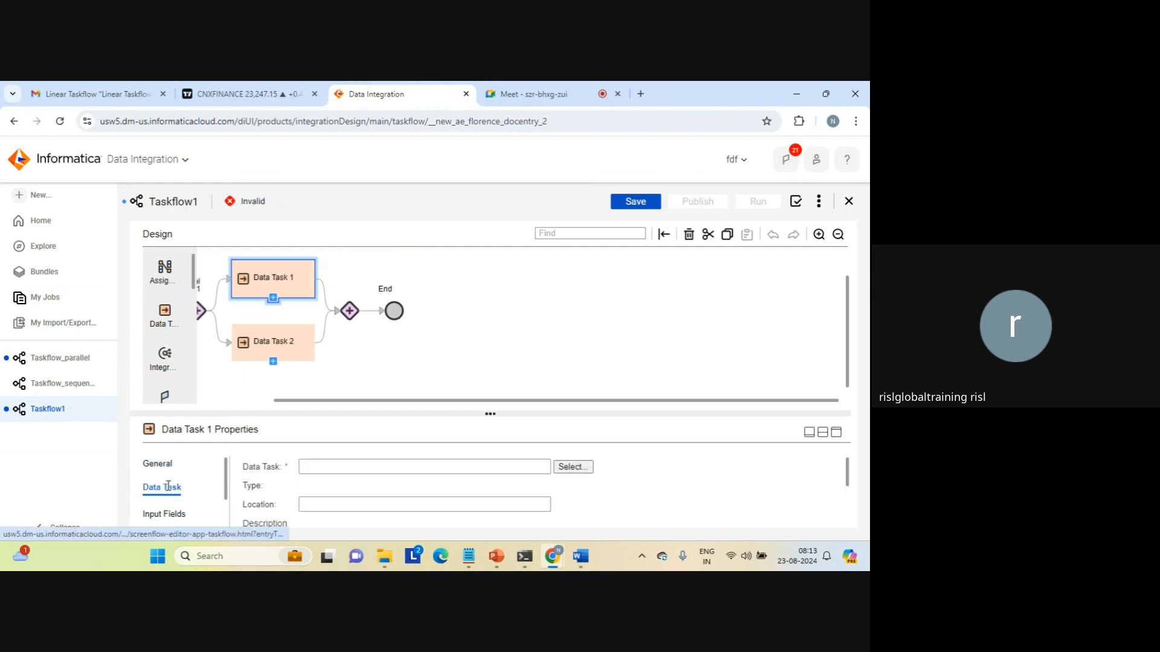
click(571, 466)
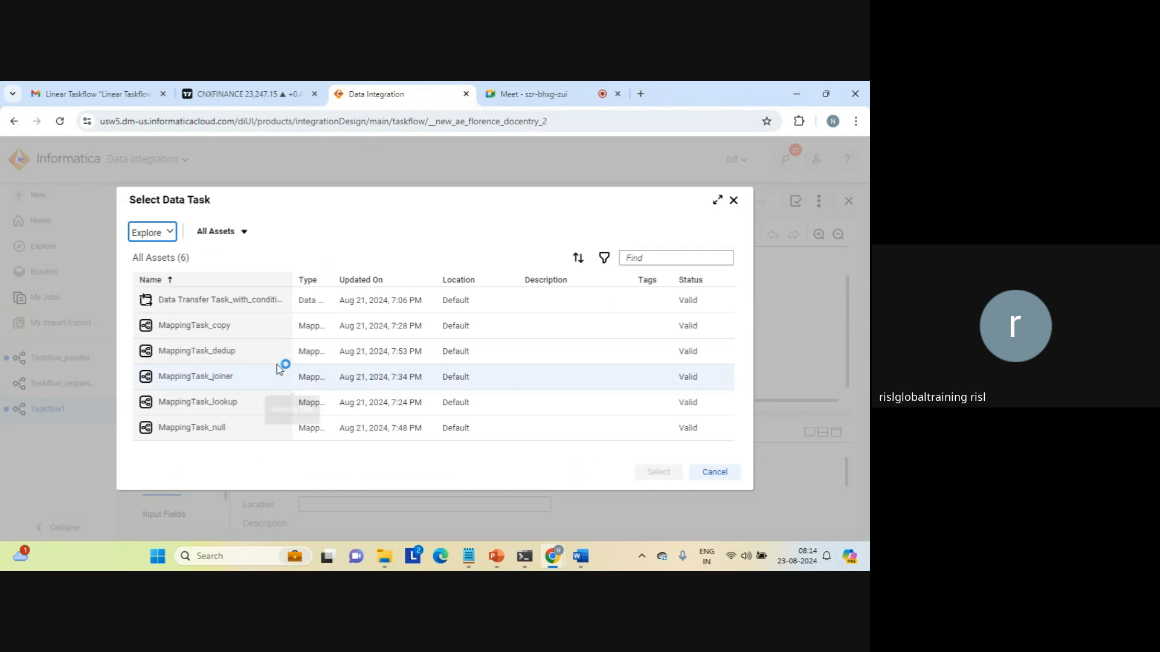
click(204, 378)
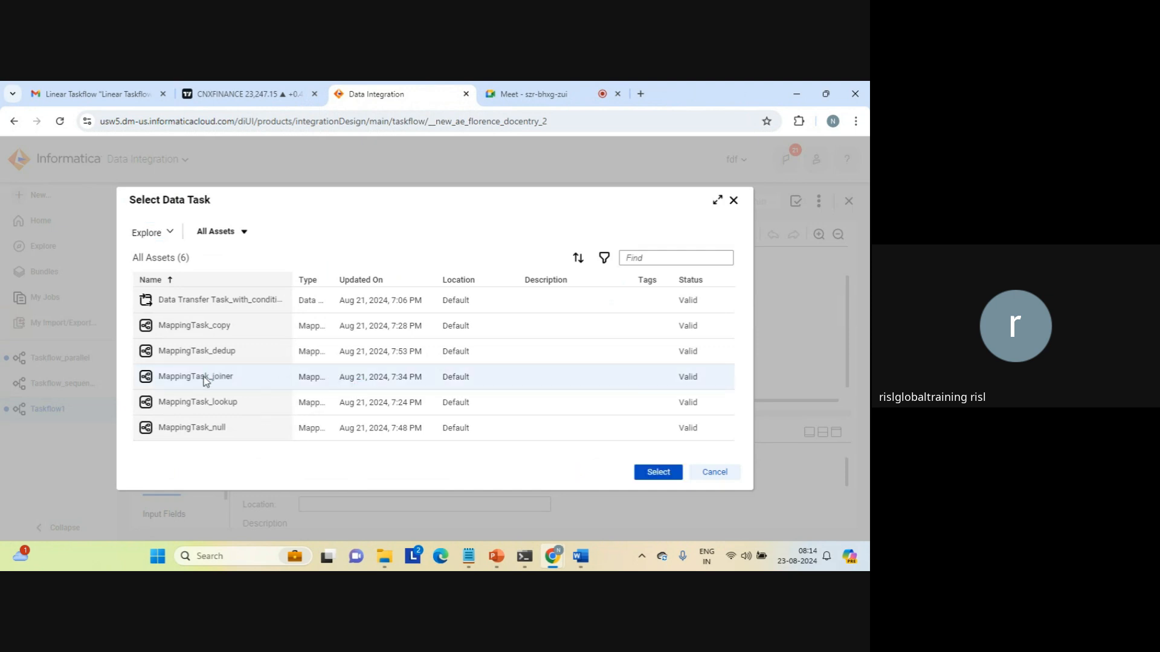
click(654, 474)
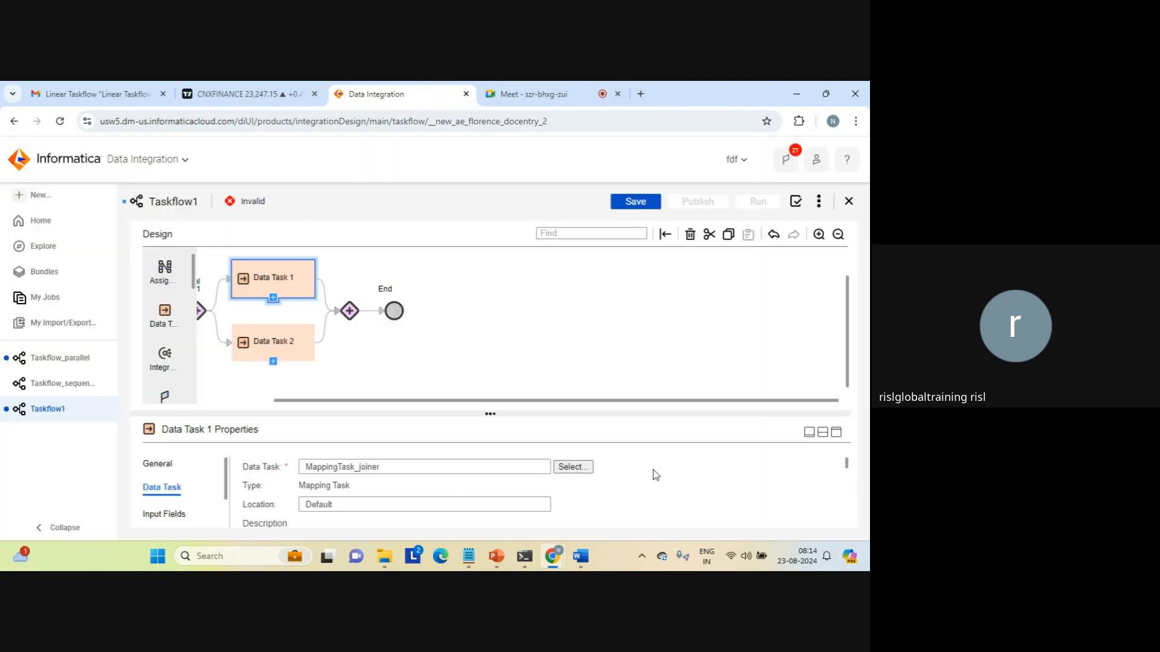
Assign MappingTask_lookup to Data Task 2 and save the taskflow.
click(272, 344)
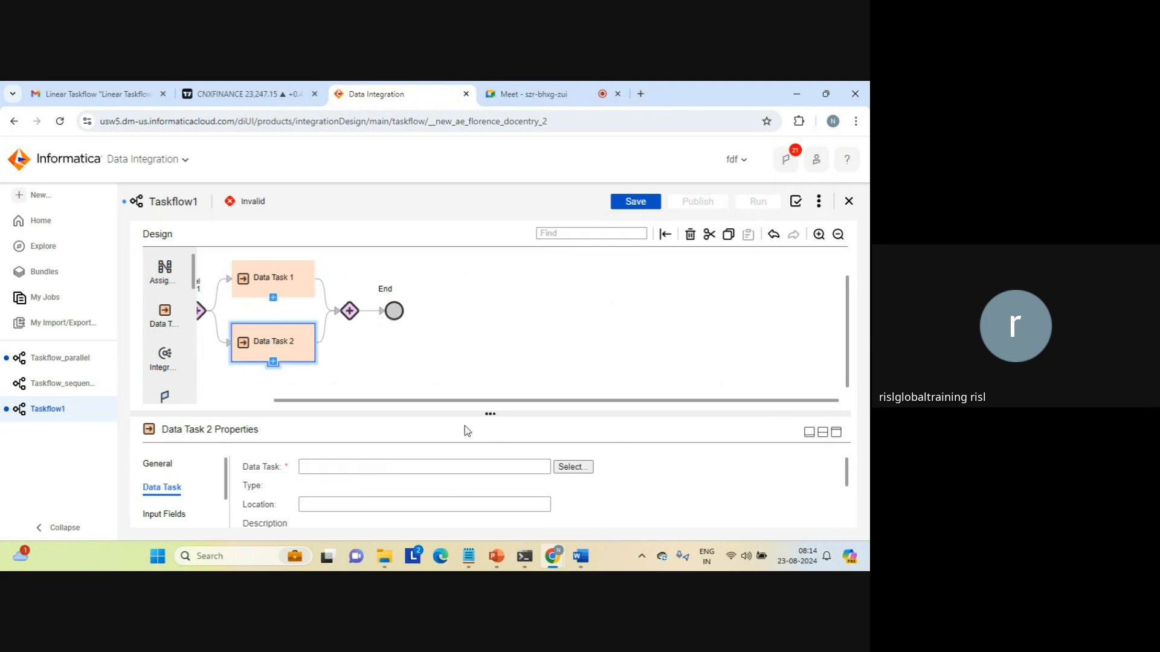
click(561, 471)
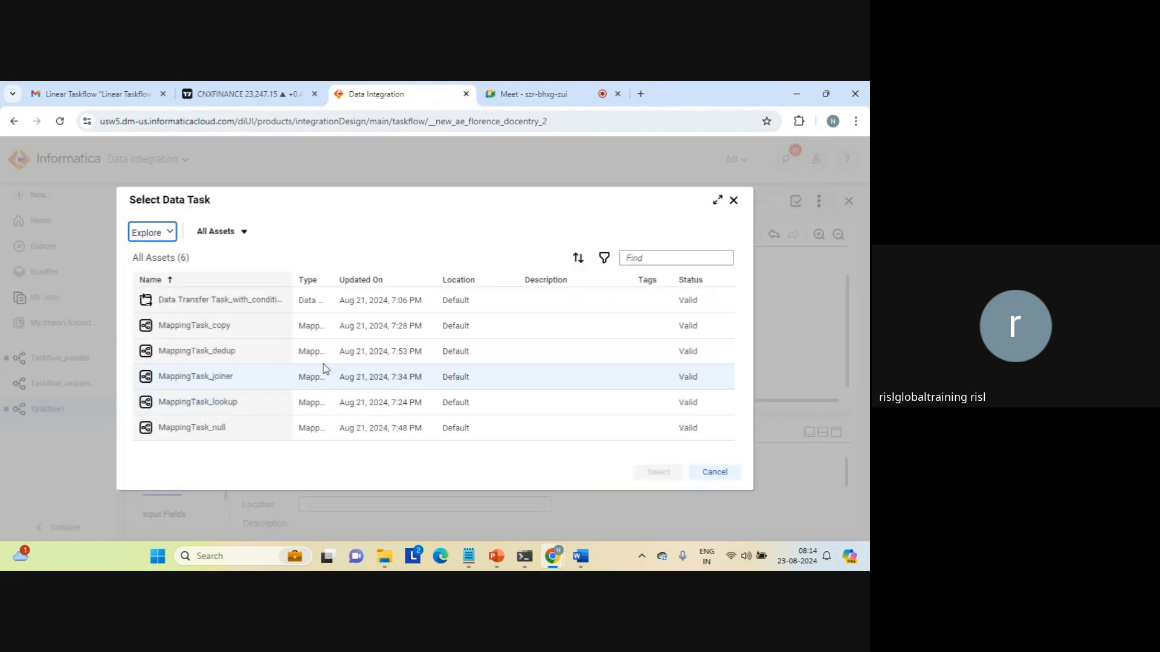
click(207, 402)
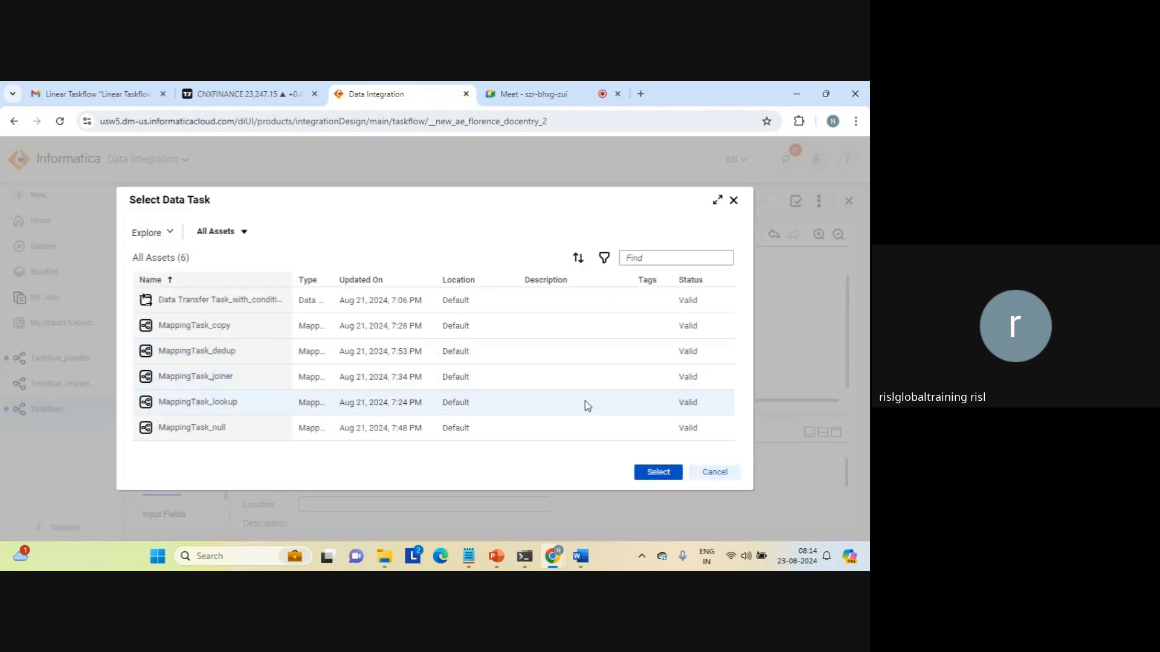
click(654, 472)
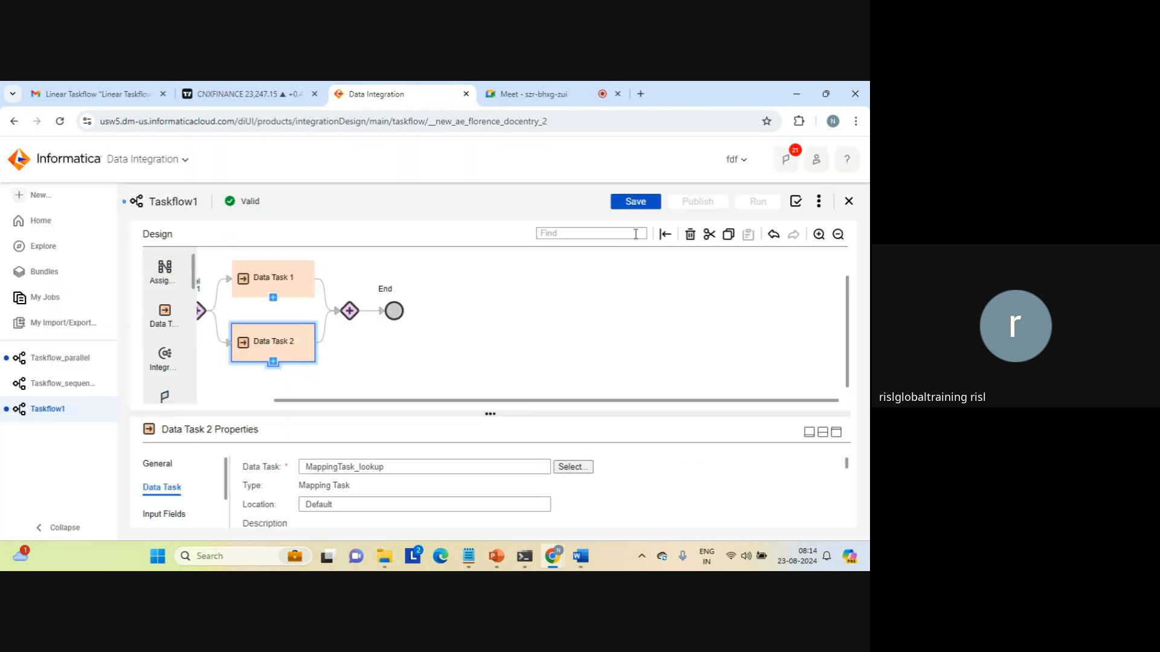
click(523, 309)
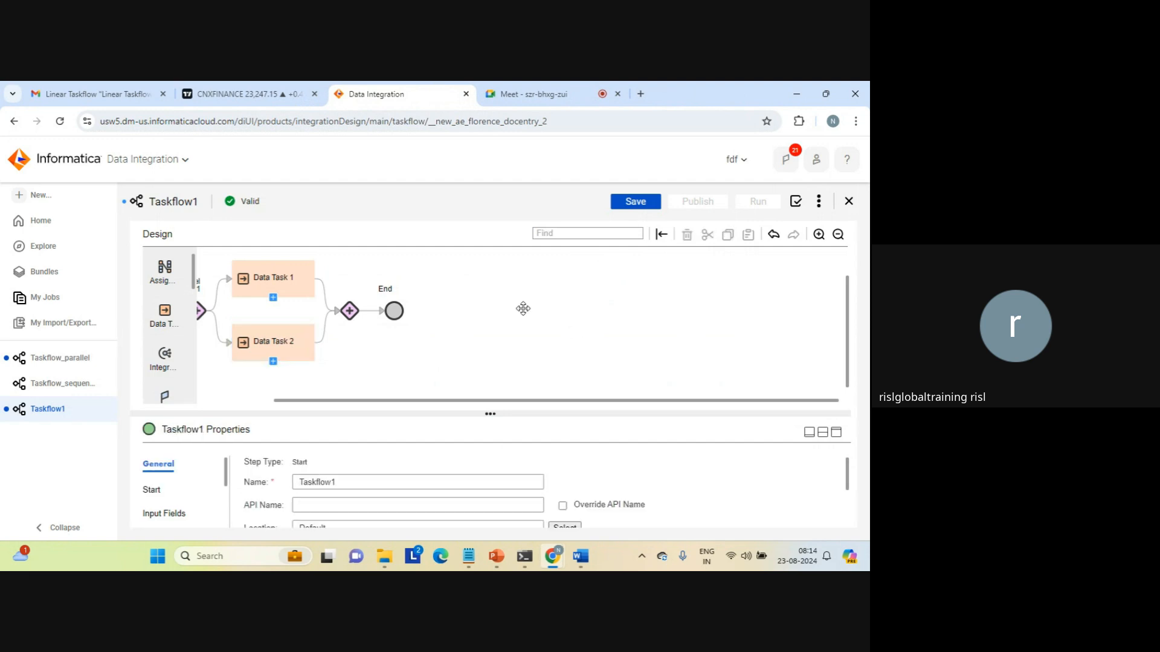
click(628, 201)
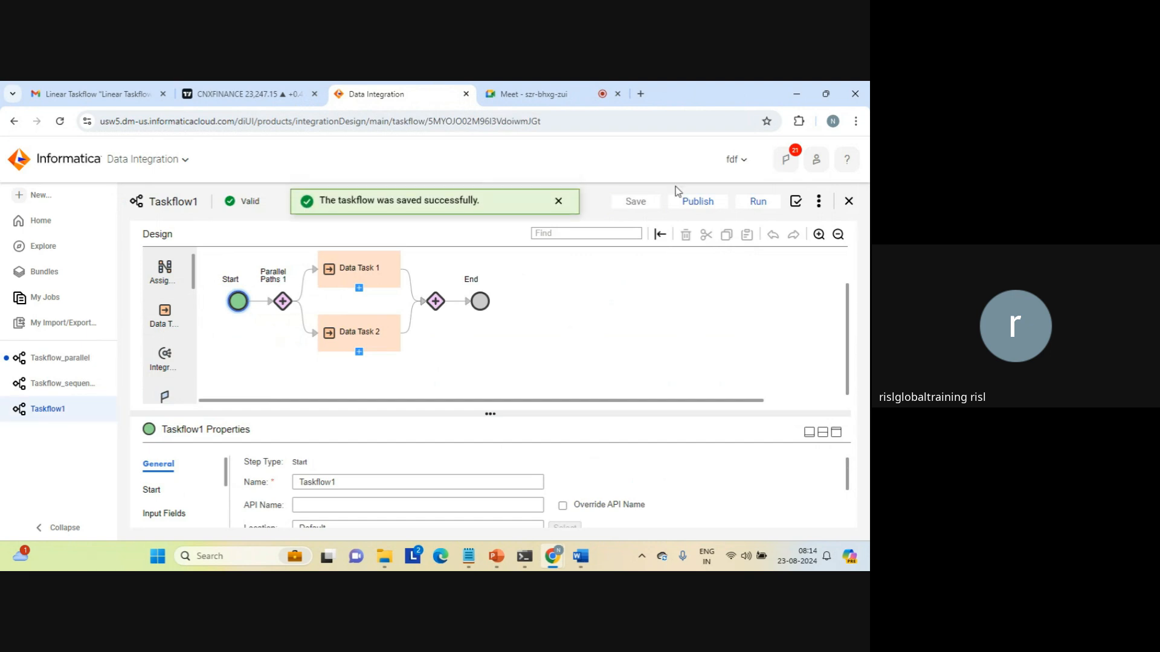
Rename the taskflow to Taskflow_parallel_2_tasks, save it and start a run.
click(369, 482)
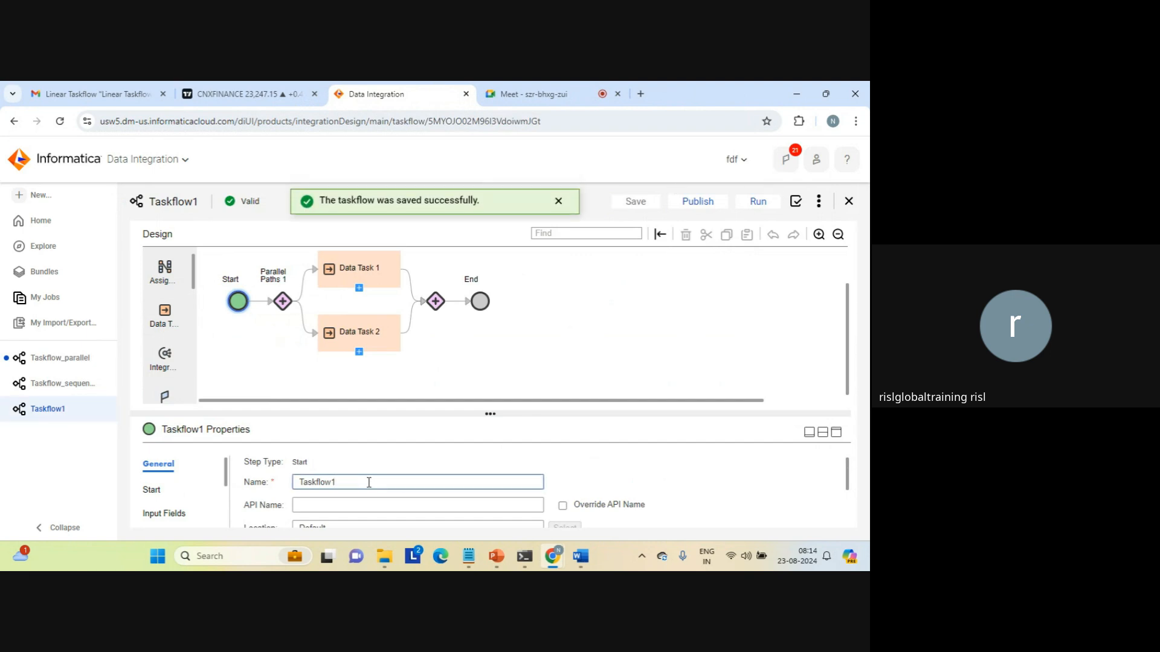
text(_)
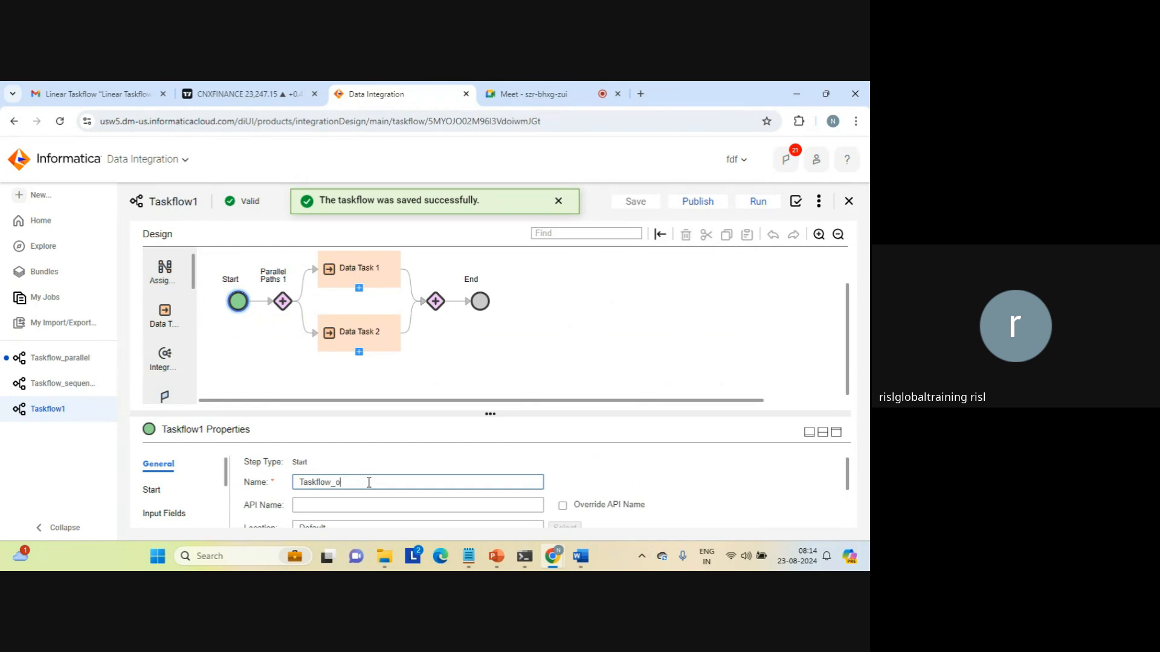
text(pa)
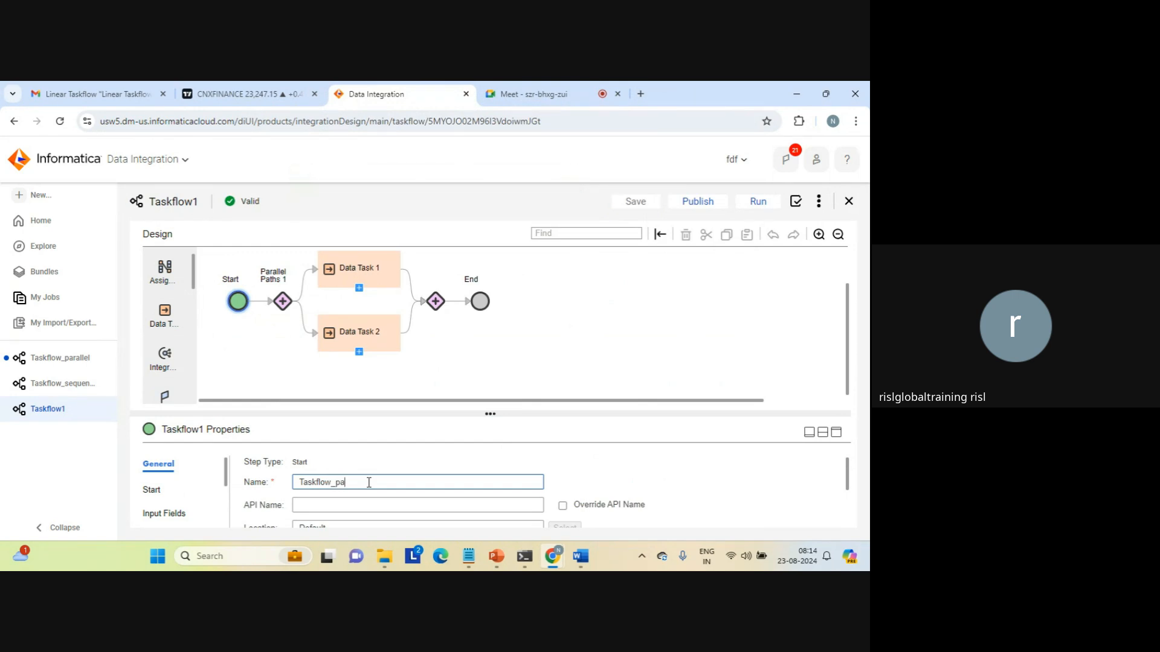
text(rallel_2_tasks)
click(756, 204)
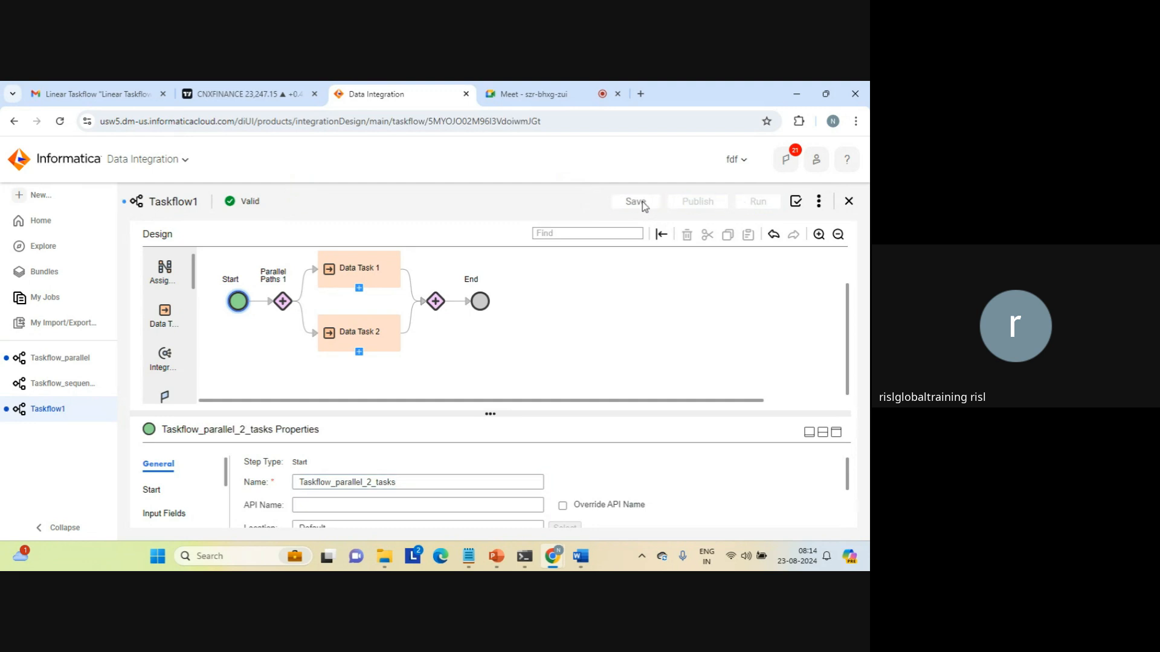
click(766, 205)
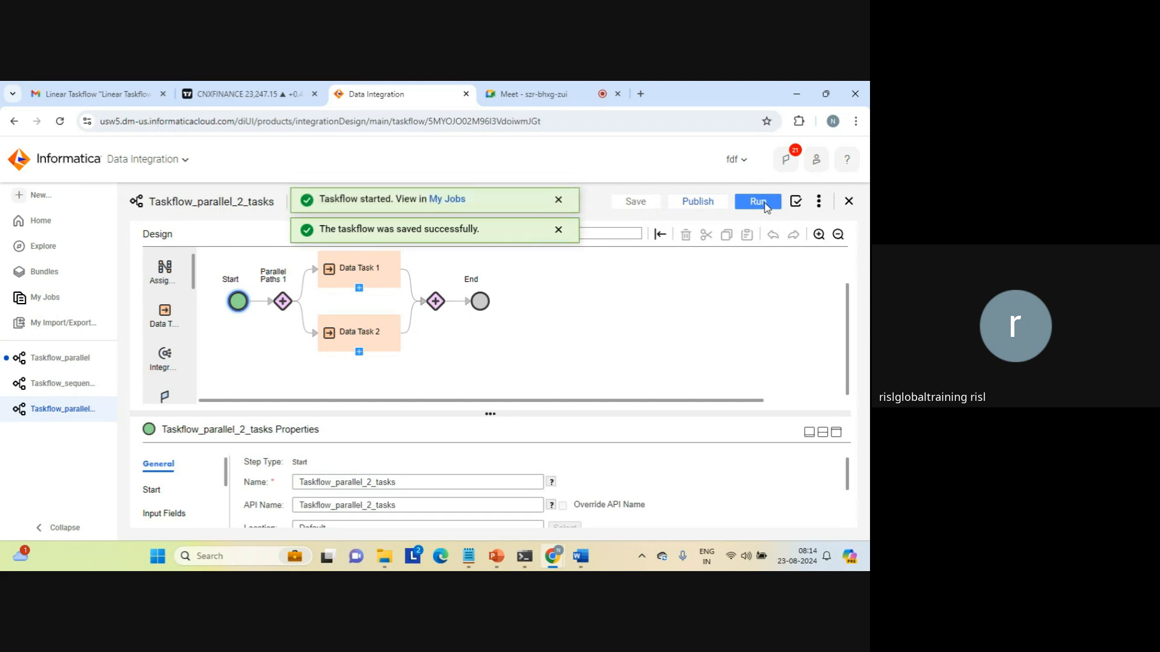
Refresh My Jobs and open the Taskflow_parallel_2_tasks run instance, now showing Success.
click(452, 201)
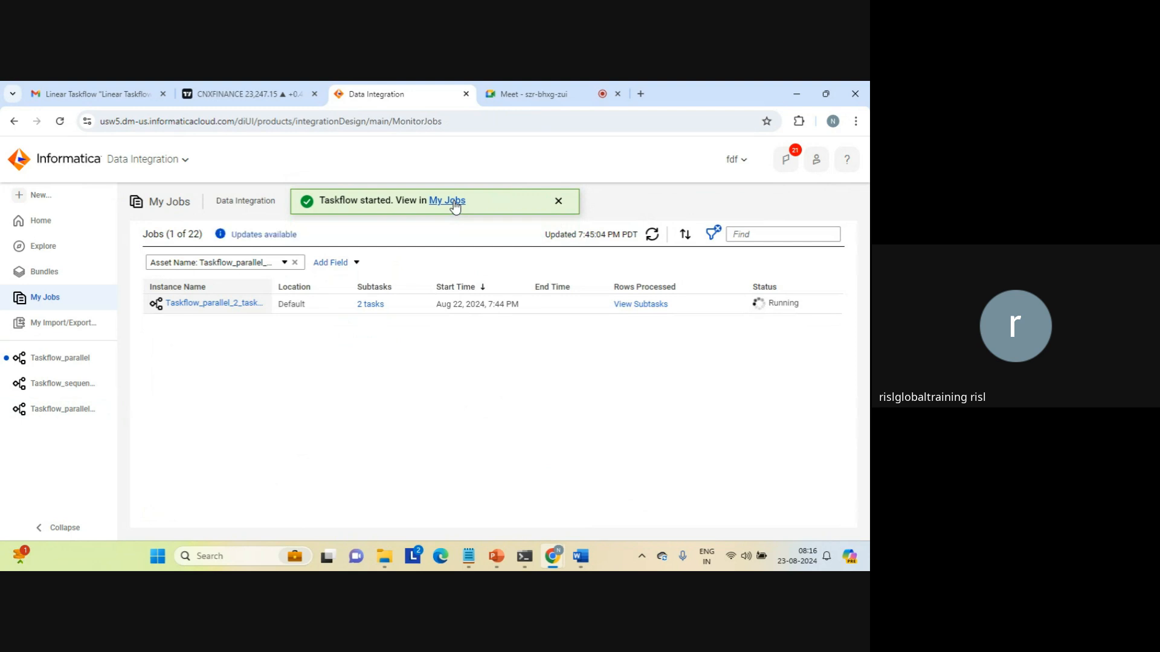
click(559, 201)
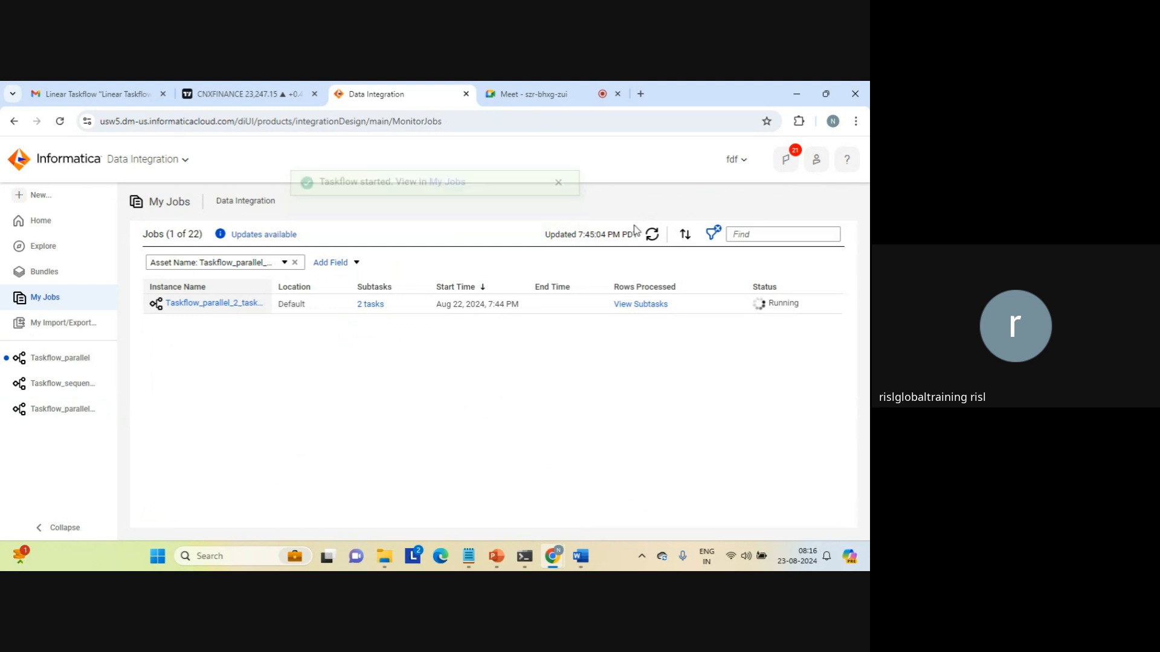
click(652, 236)
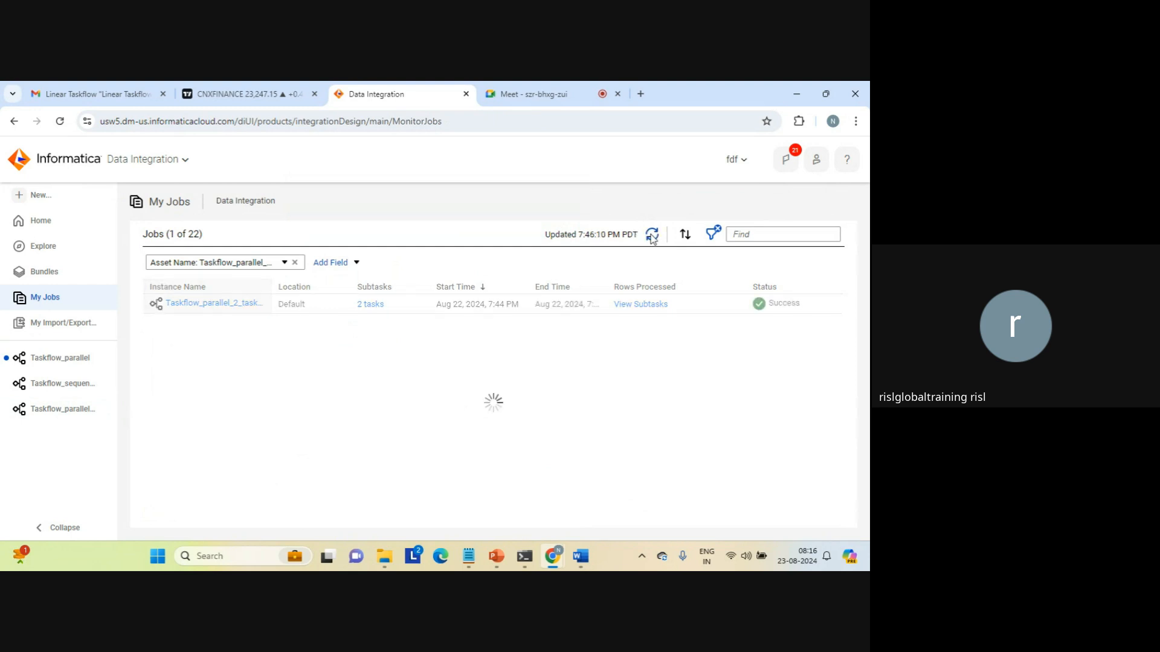
click(209, 303)
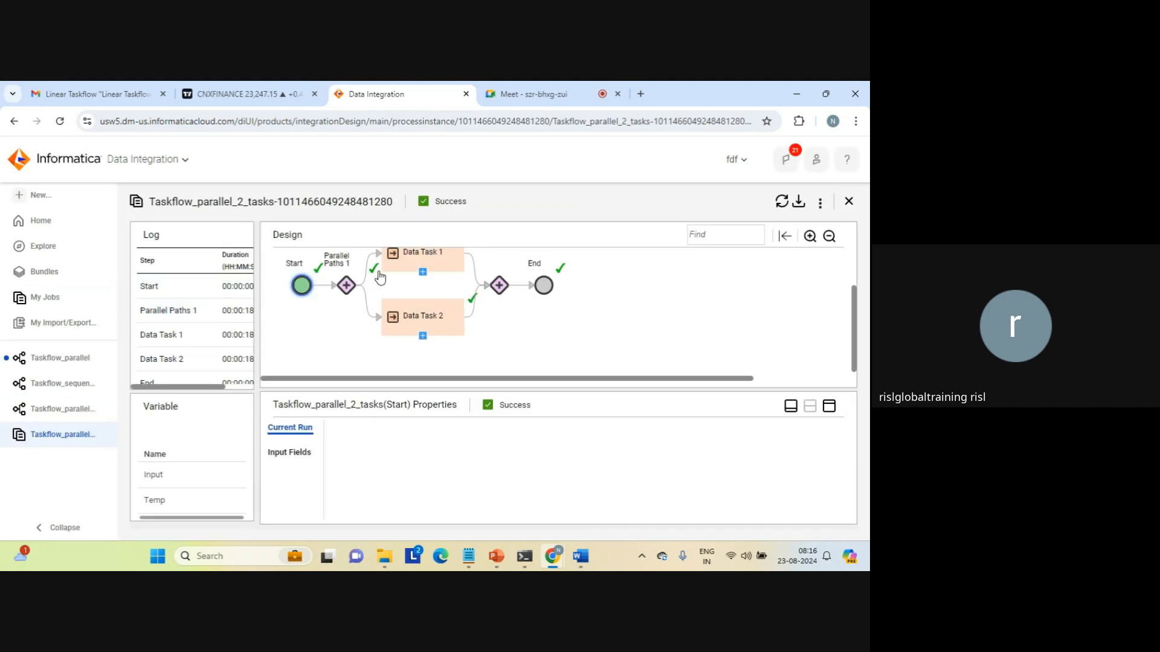
Review the run details of Start, Parallel Paths 1, Data Task 1 and Data Task 2.
click(301, 287)
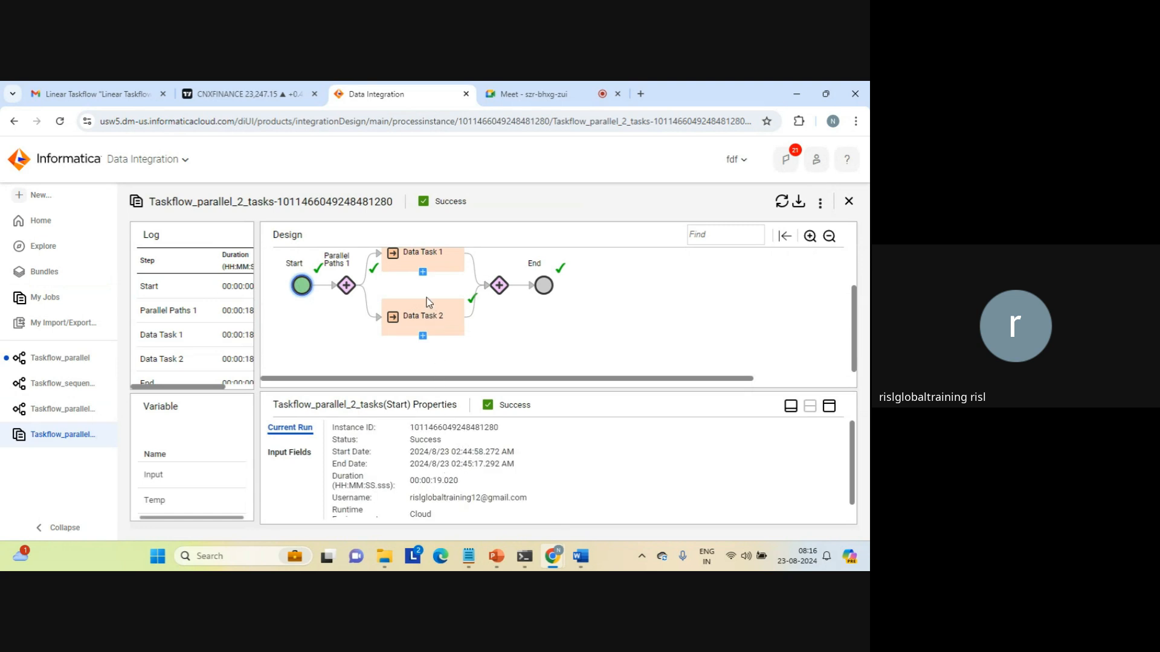
click(348, 288)
click(447, 264)
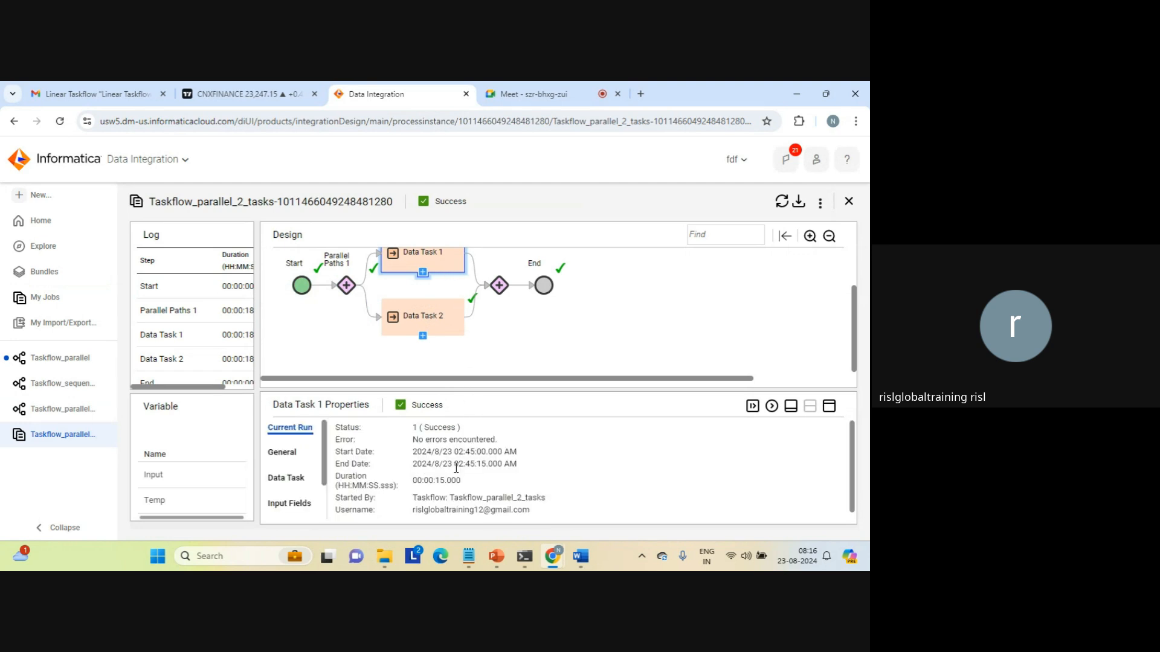
click(441, 327)
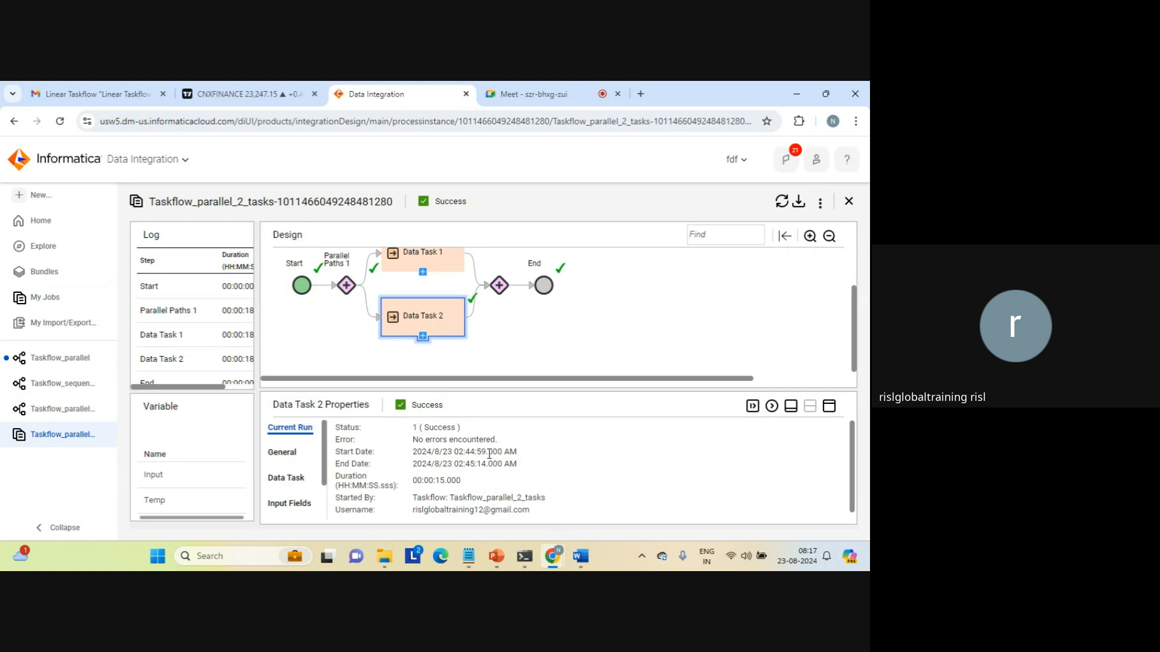
Compare the Data Task 1 and Data Task 2 durations, check End, and maximize Data Task 2's properties.
click(439, 265)
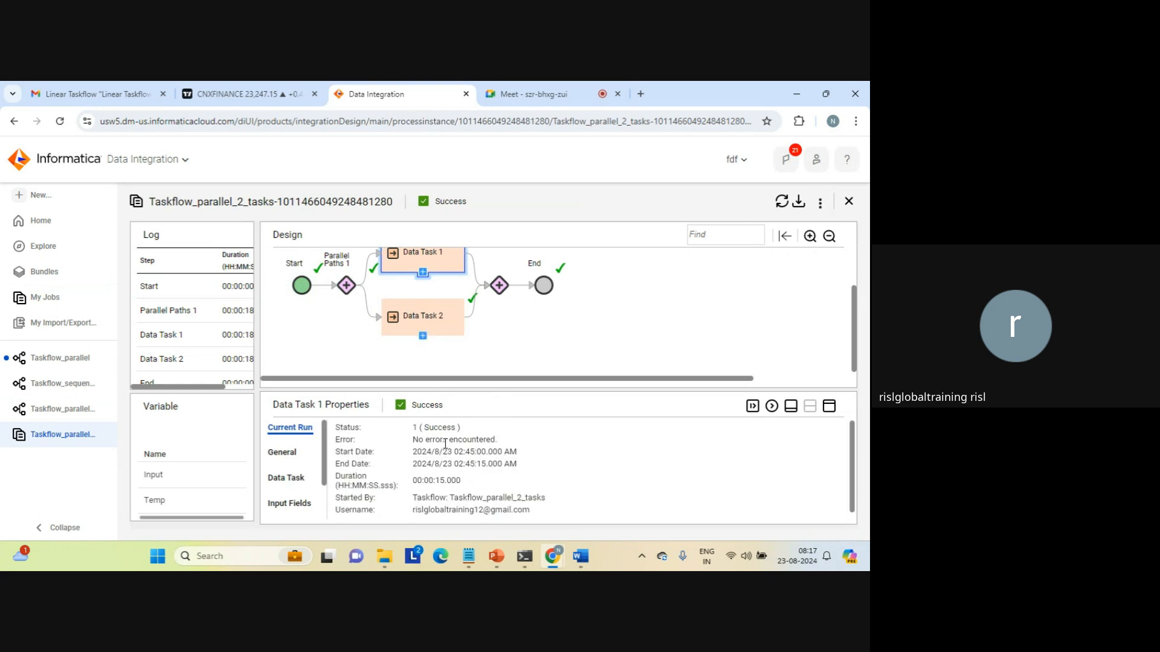
double_click(442, 478)
click(417, 316)
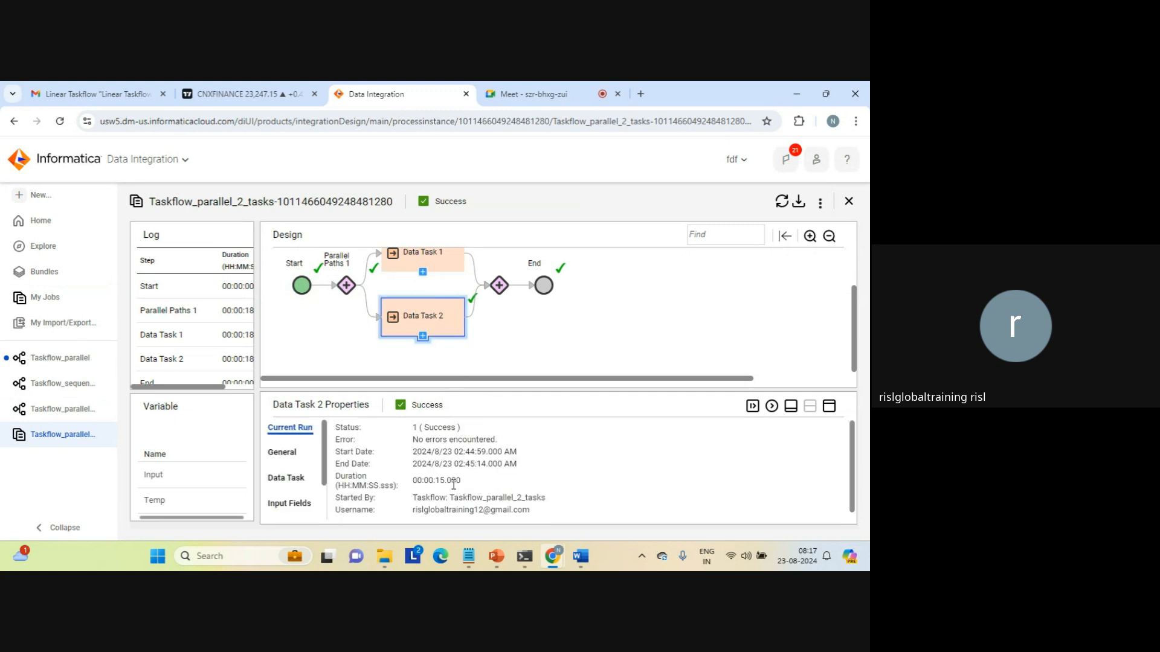
triple_click(438, 482)
click(438, 481)
click(499, 286)
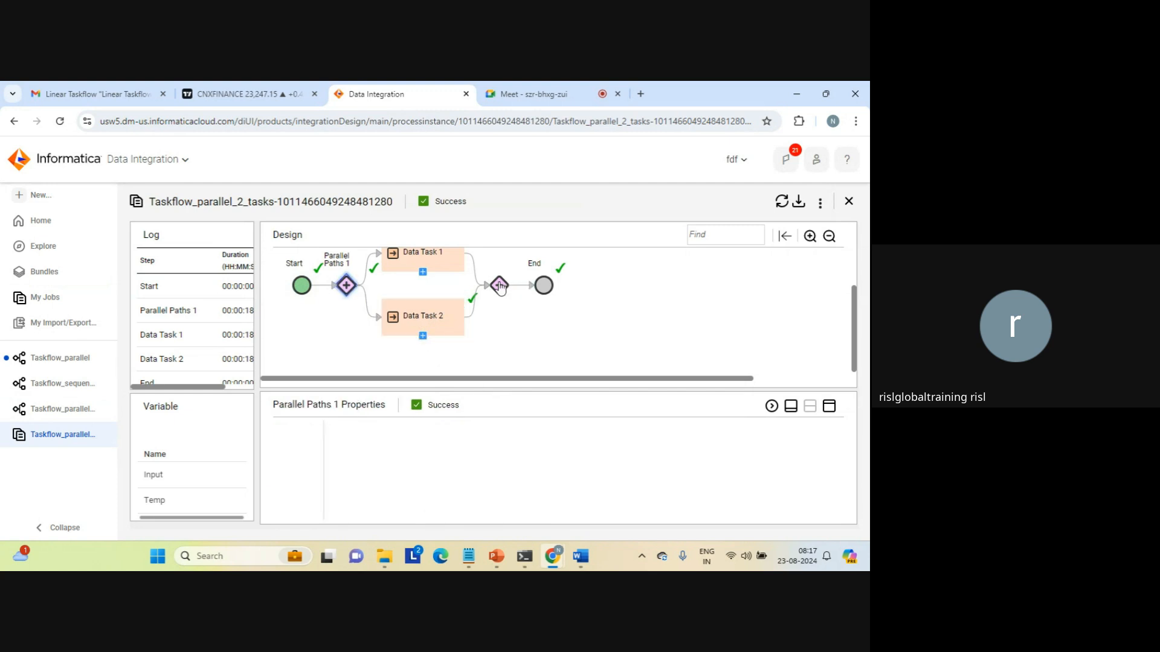
click(546, 285)
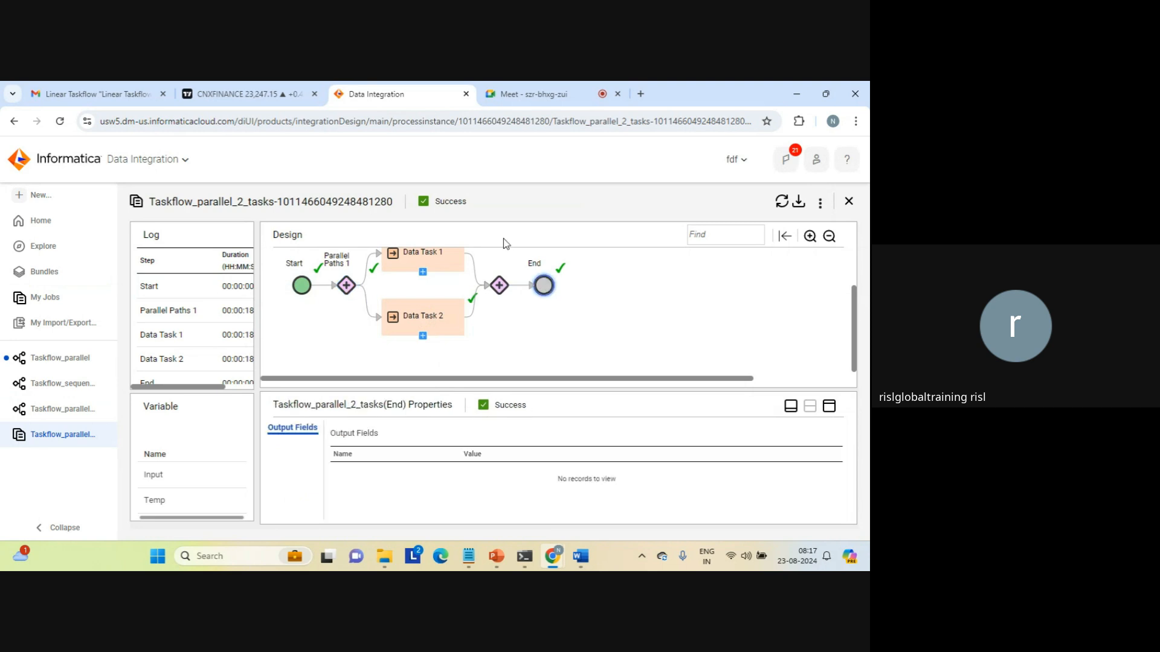
click(430, 312)
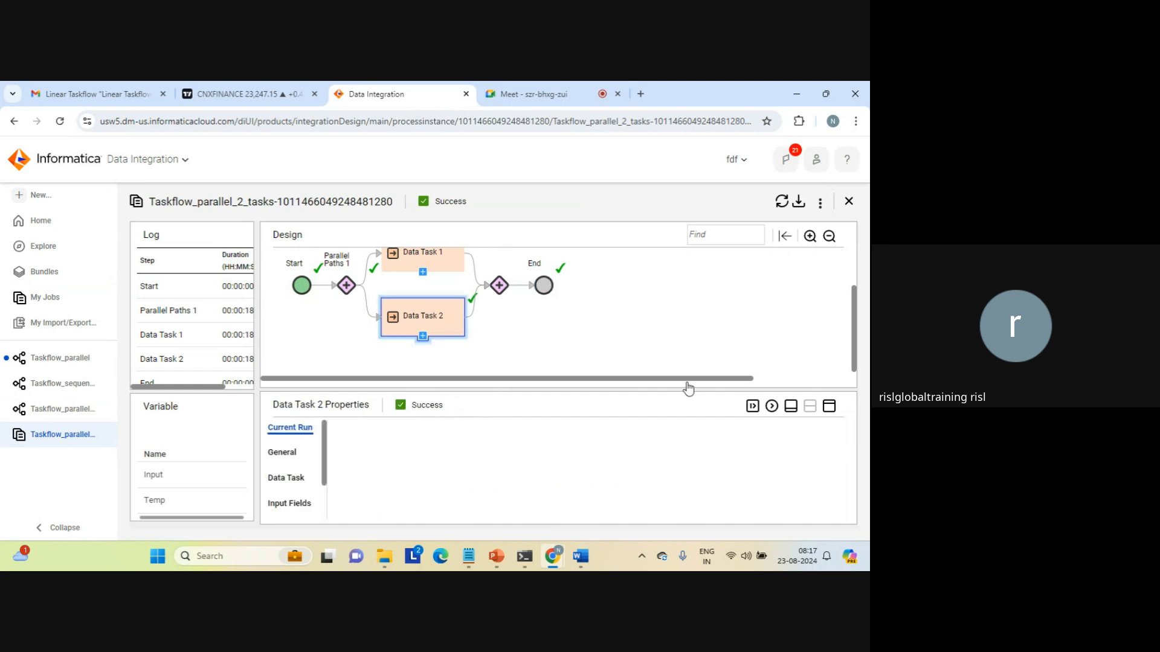
click(827, 408)
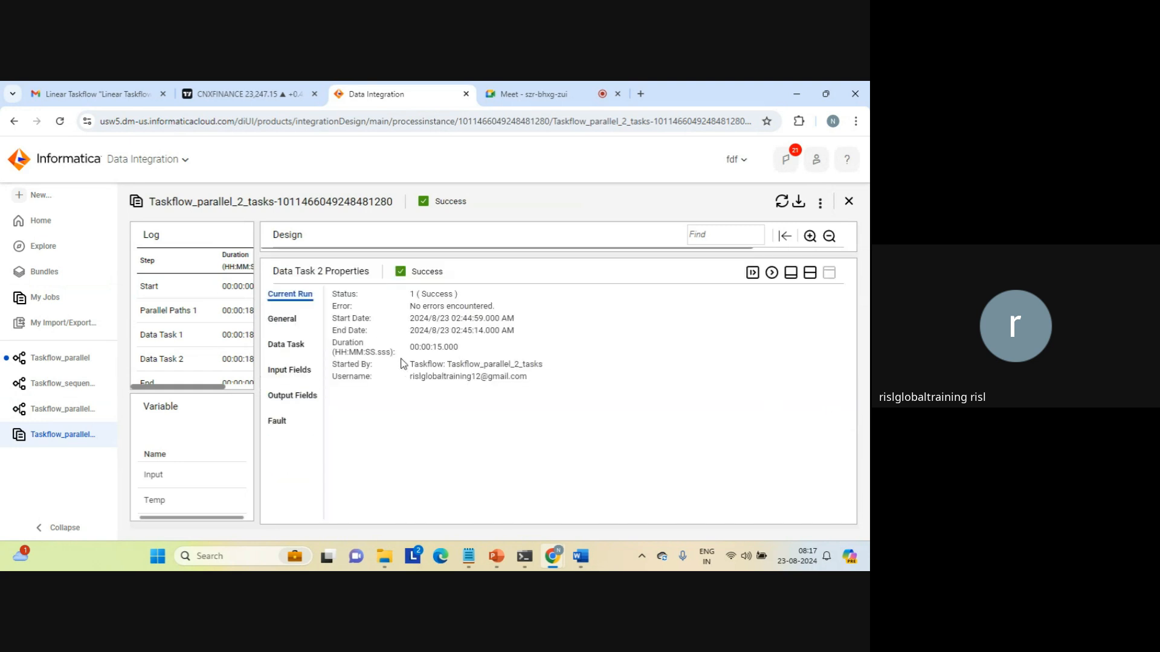
Inspect Data Task 2's output fields: MappingTask_lookup, Run Id 10, task status and 11 success source rows.
click(274, 398)
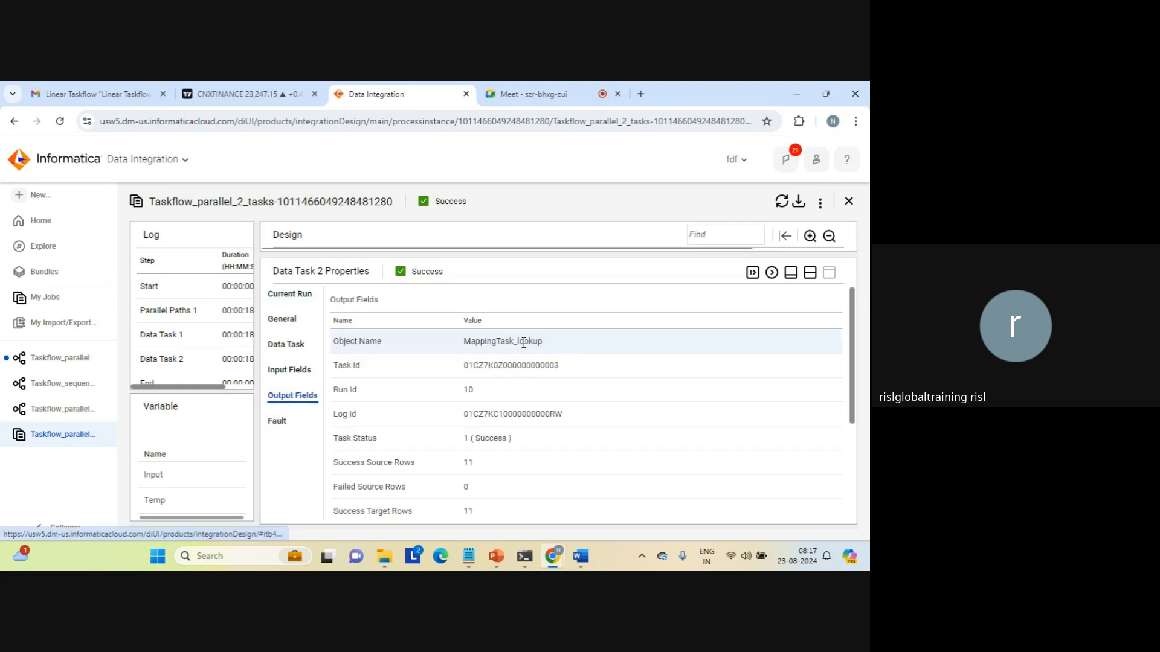
double_click(490, 343)
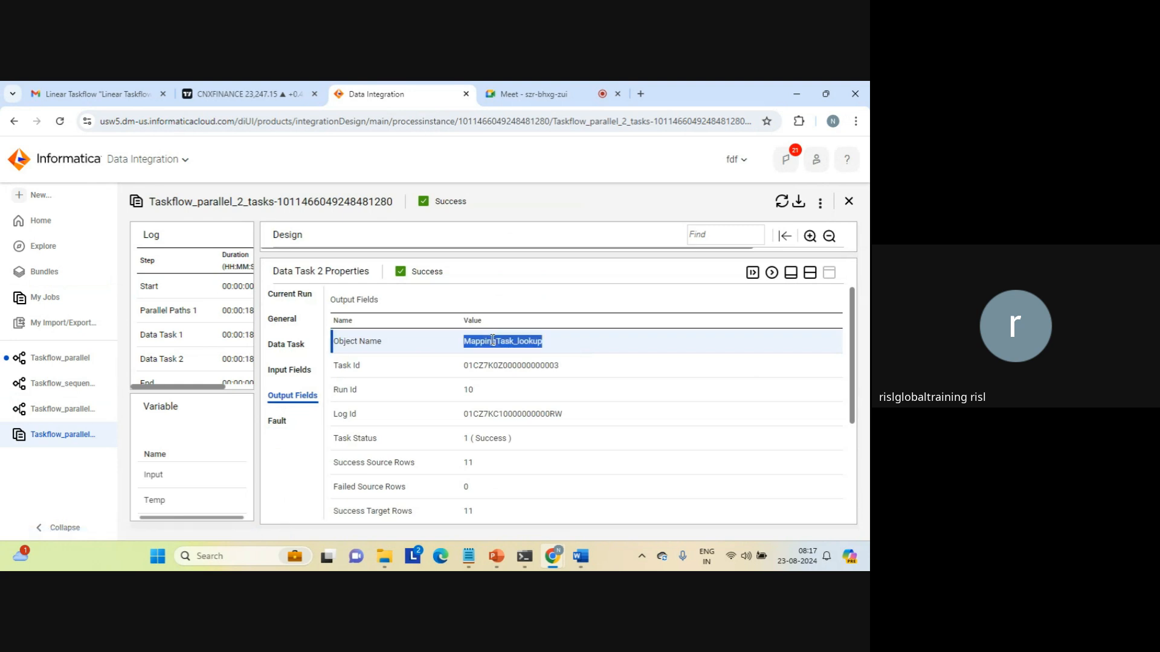
double_click(469, 389)
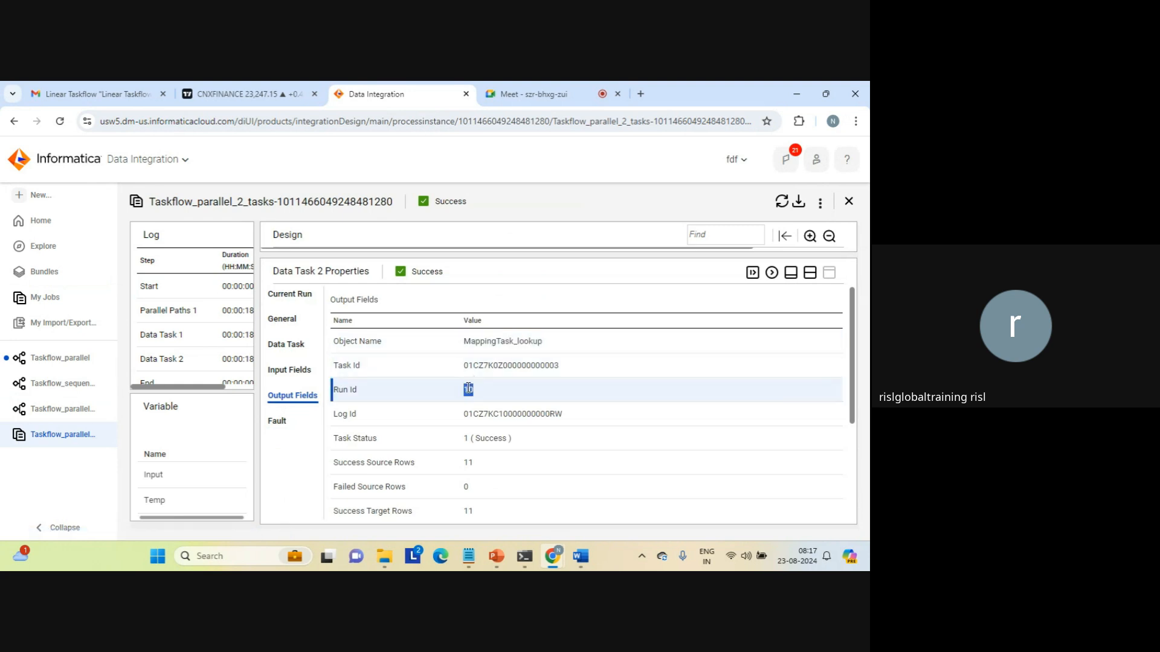
triple_click(478, 439)
double_click(468, 462)
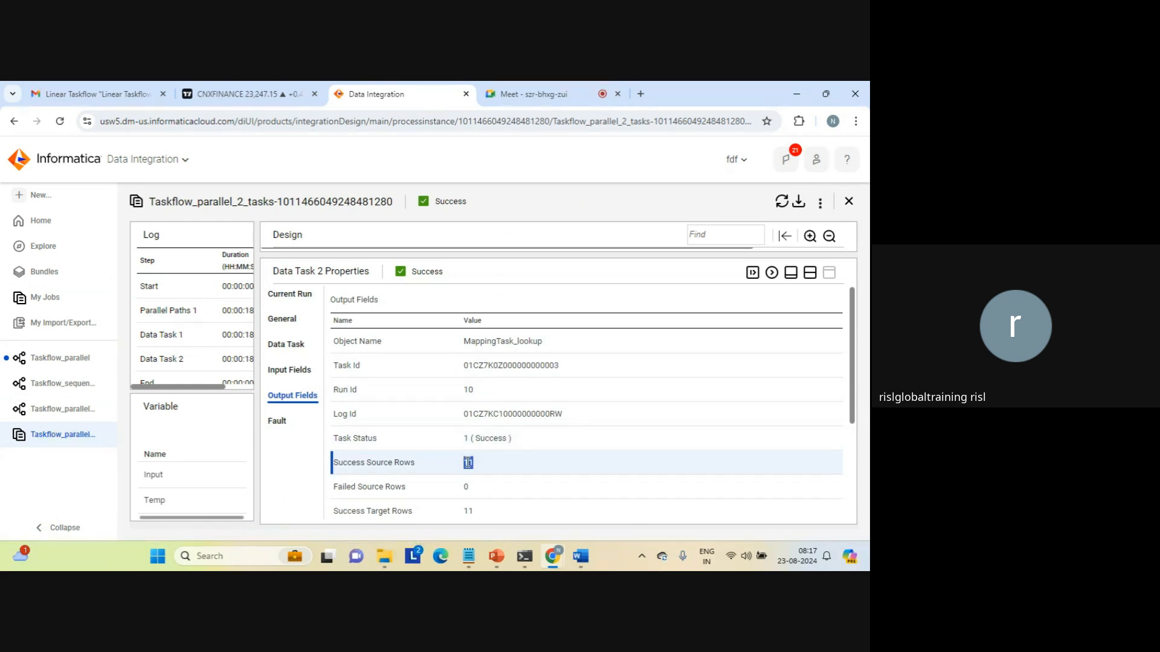
drag(465, 512, 472, 514)
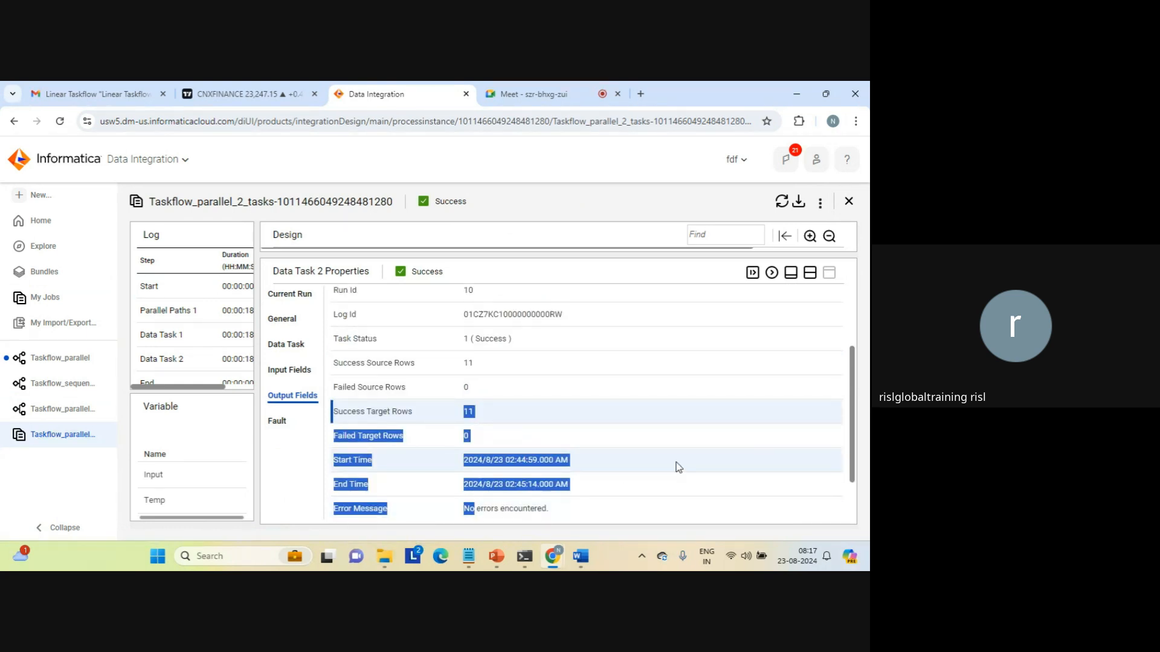
click(679, 467)
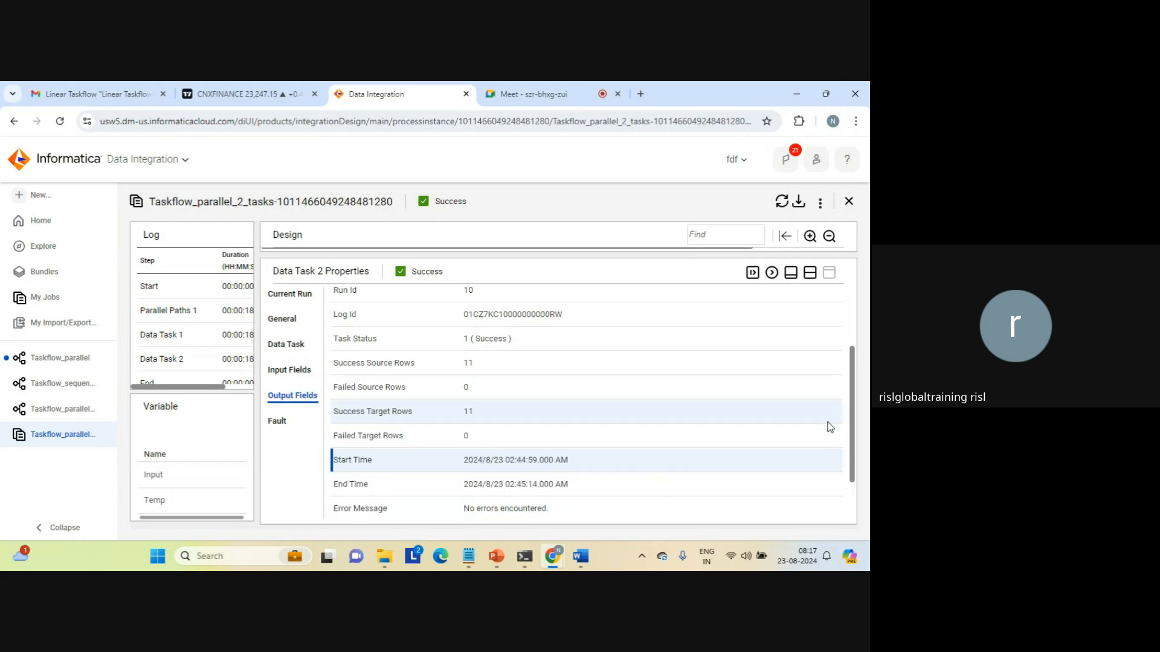
Restore the run diagram and view the whole taskflow's run details, a 19.020-second Success.
drag(853, 456, 845, 501)
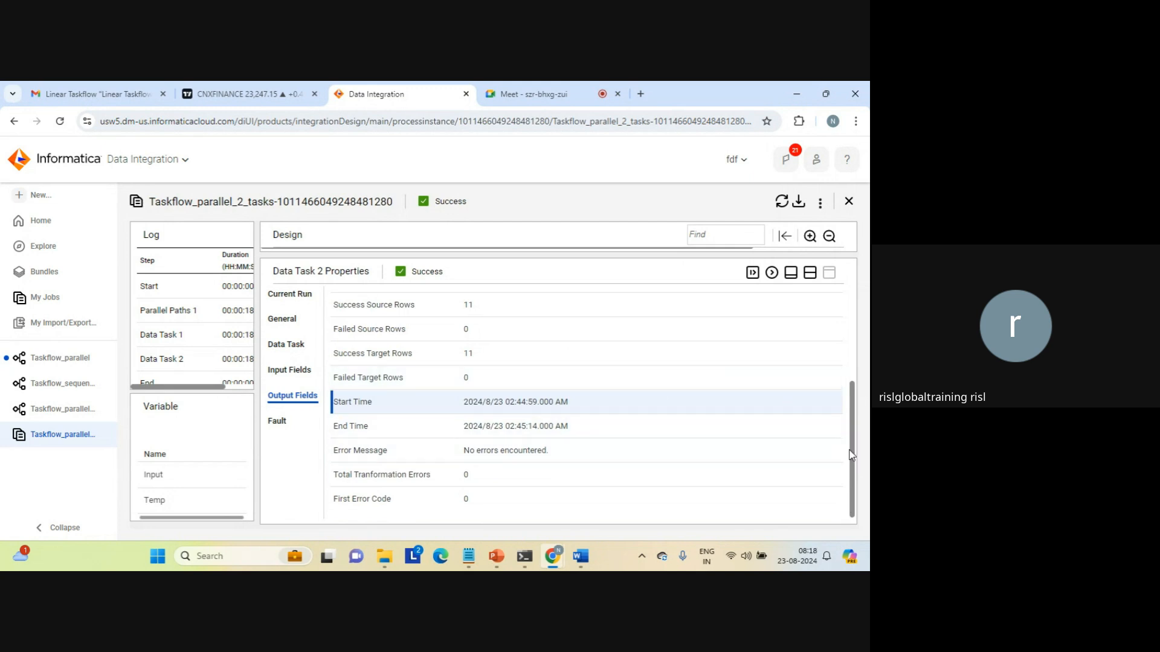
scroll(850, 407, up, 1)
scroll(850, 407, up, 2)
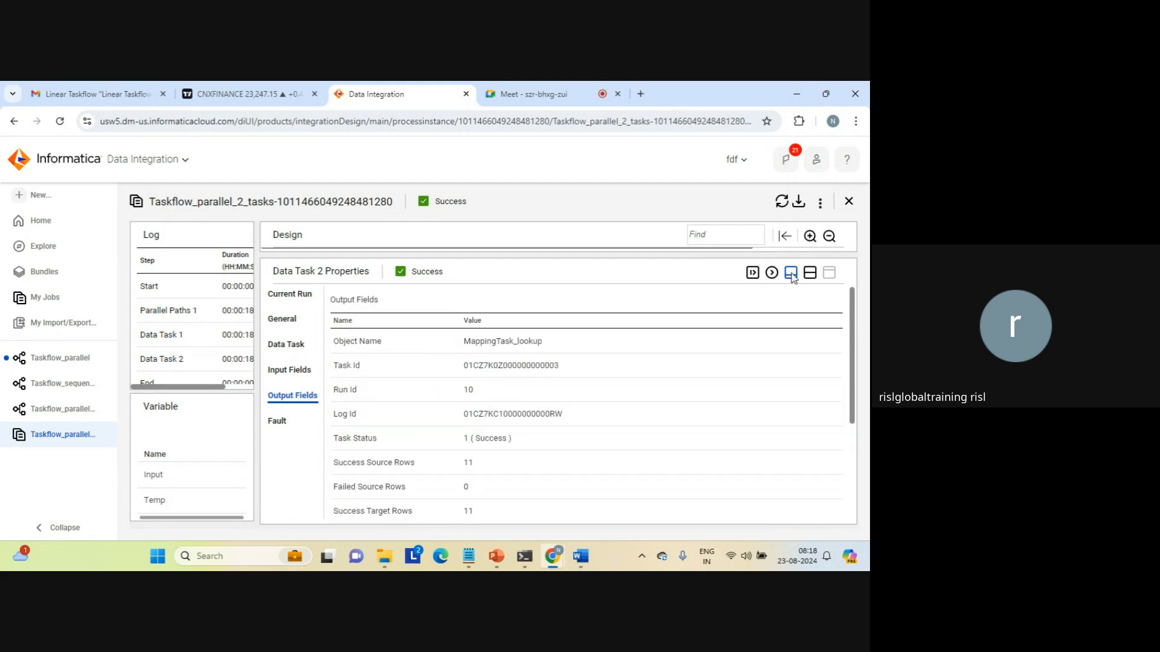
click(810, 274)
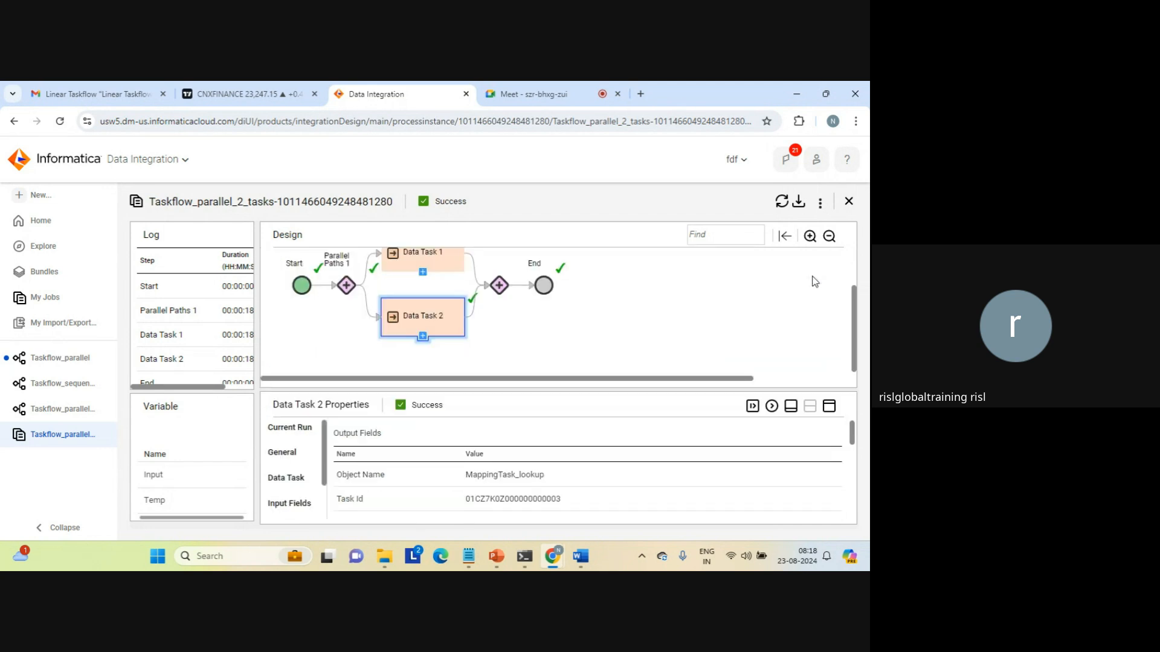
click(820, 203)
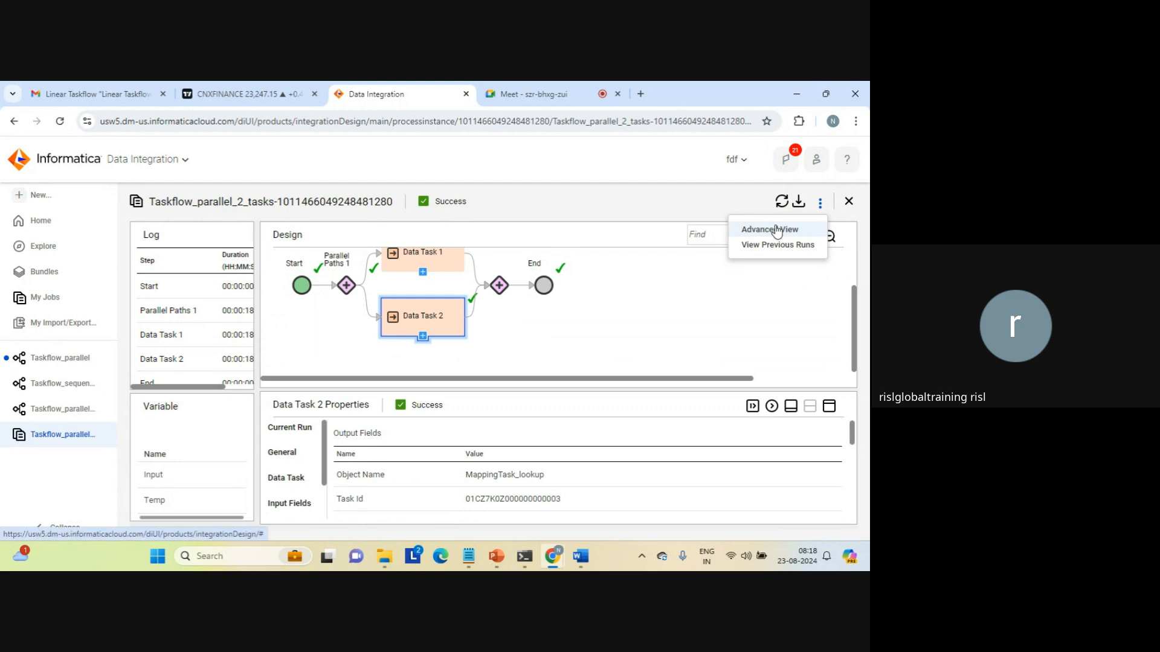
click(583, 205)
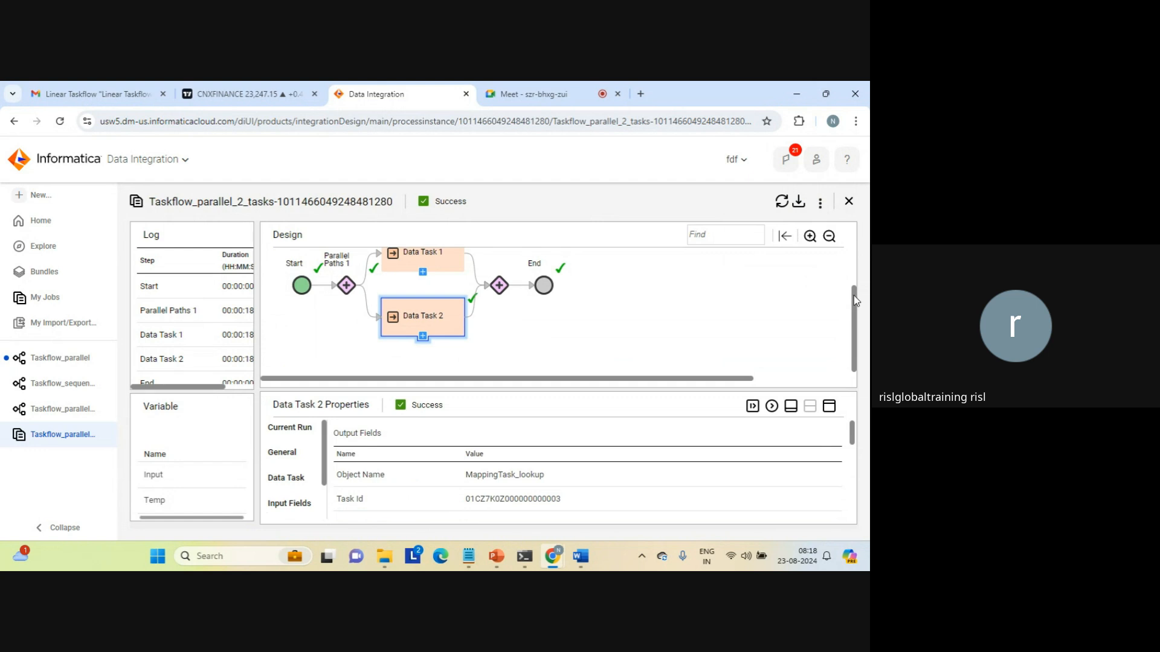
drag(852, 291, 853, 275)
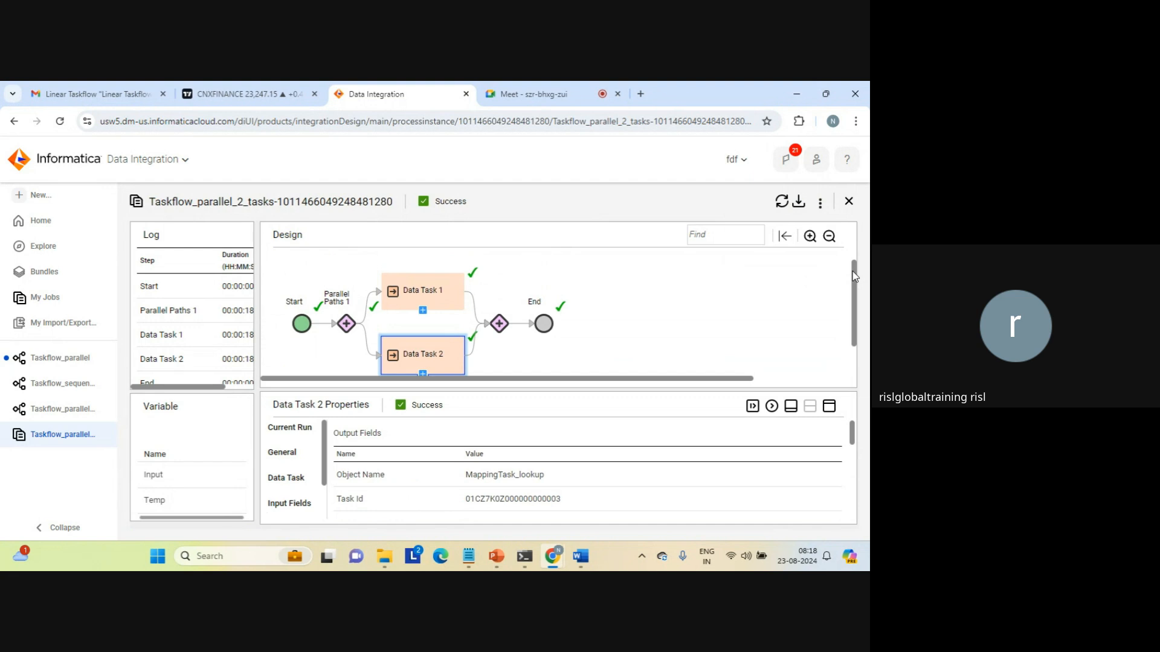
click(647, 271)
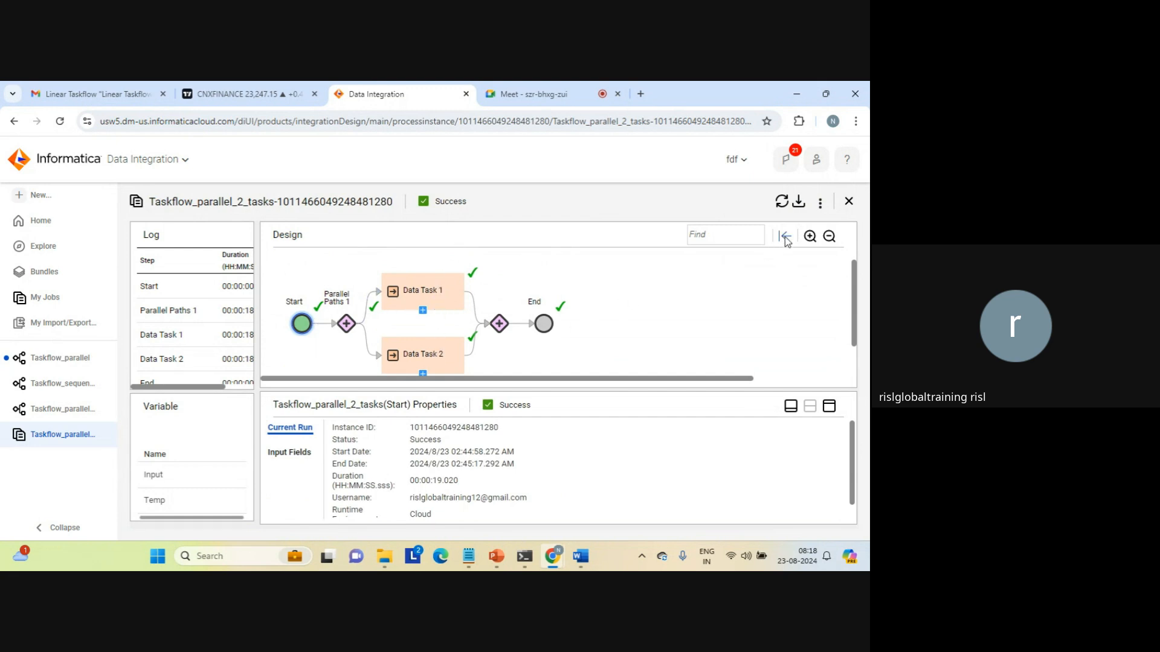
Create a new Taskflow1 from the Parallel Tasks with Decision template.
click(849, 202)
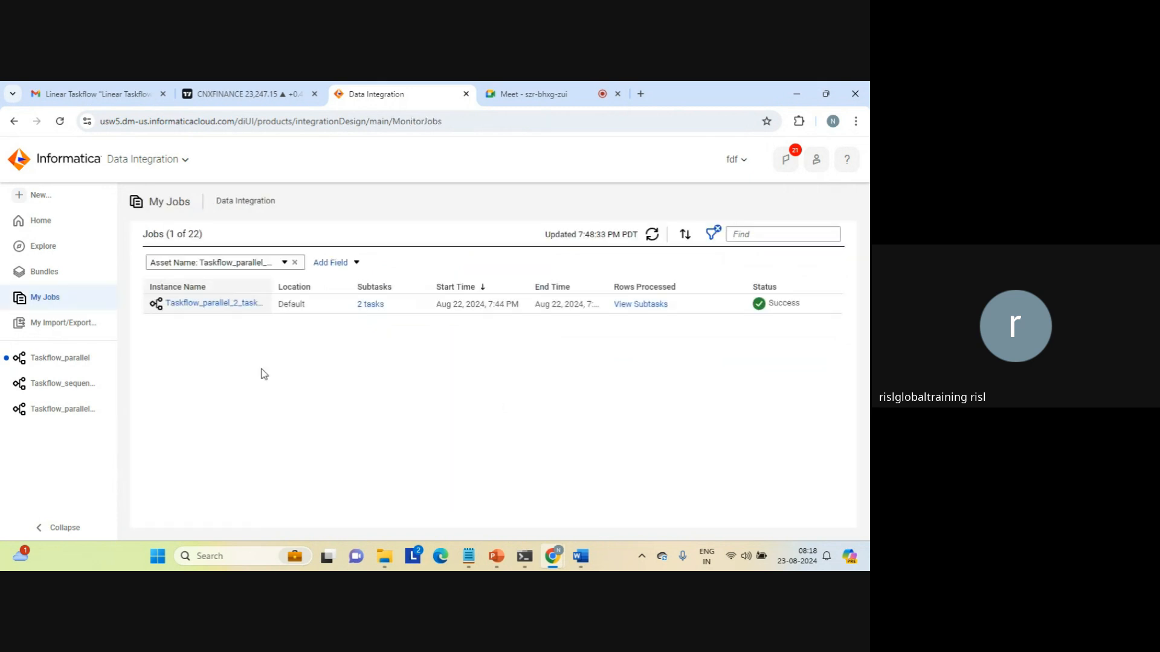
click(39, 197)
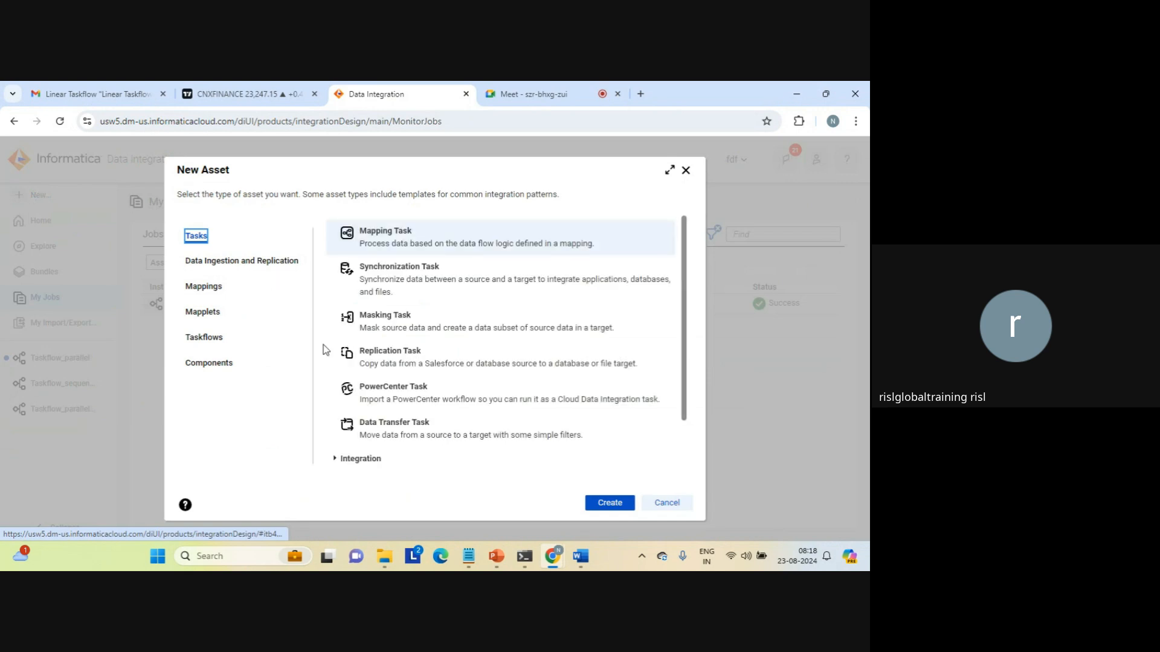
click(204, 342)
click(420, 347)
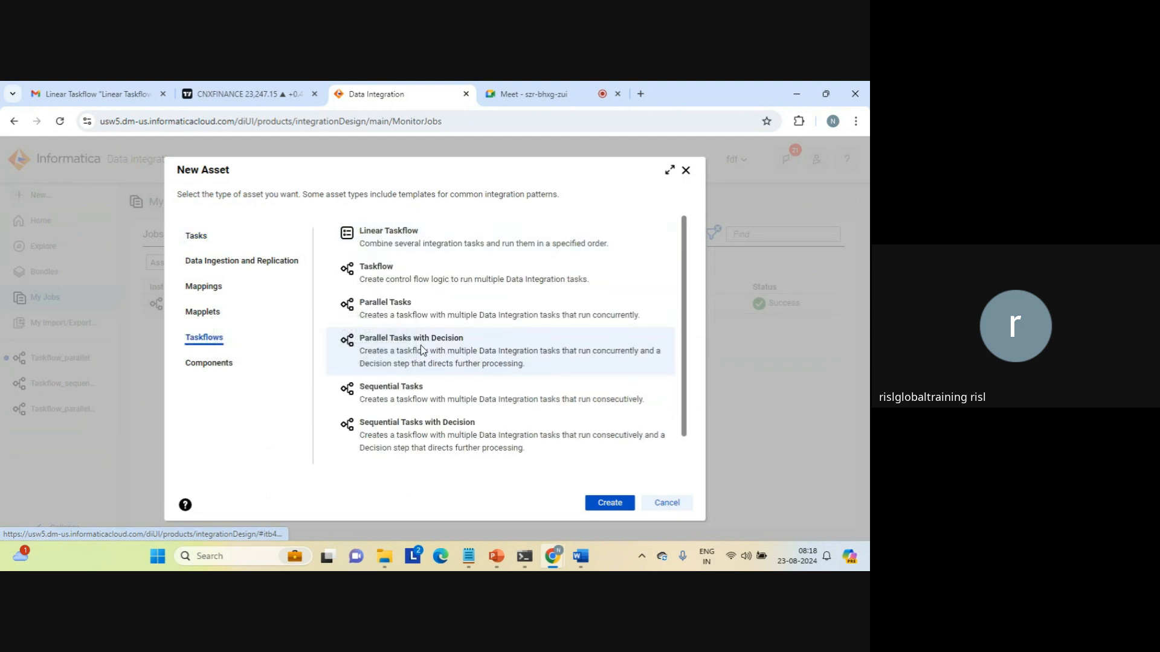
click(608, 503)
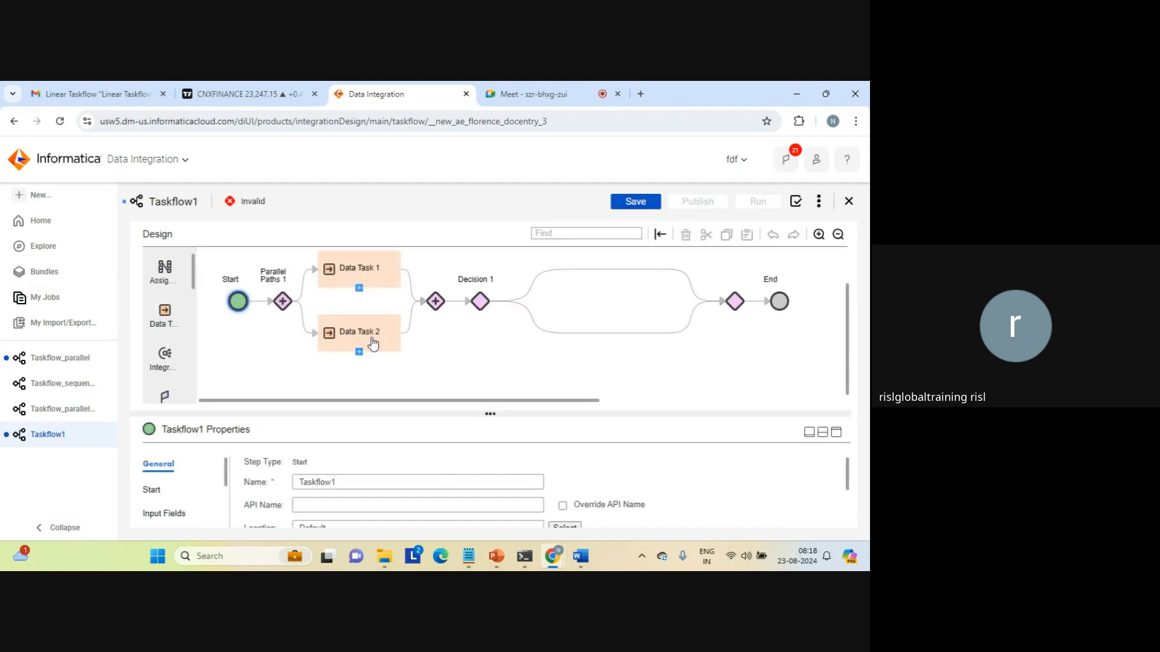
Assign MappingTask_joiner to Data Task 1.
click(479, 302)
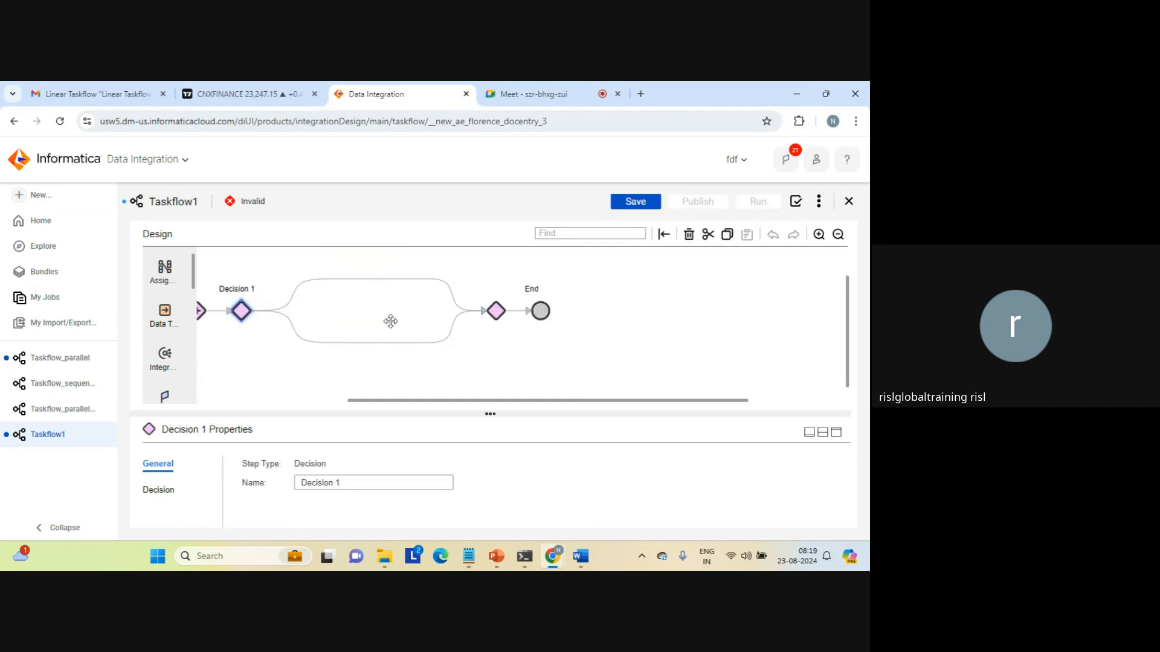
drag(407, 405, 237, 390)
click(370, 287)
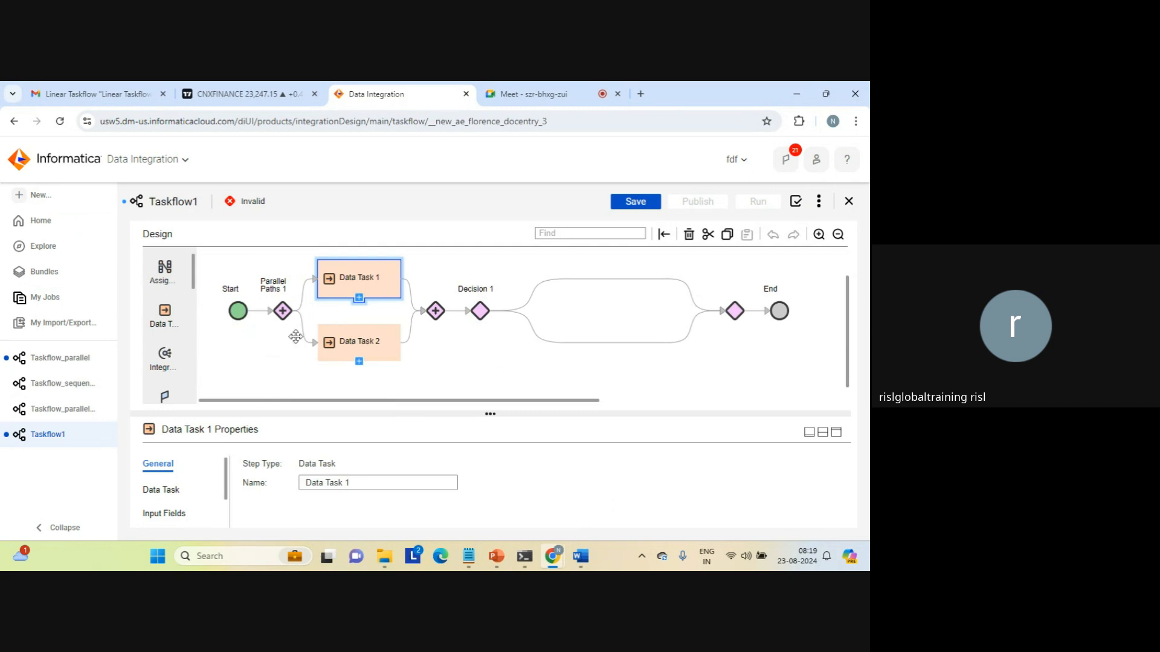
click(162, 488)
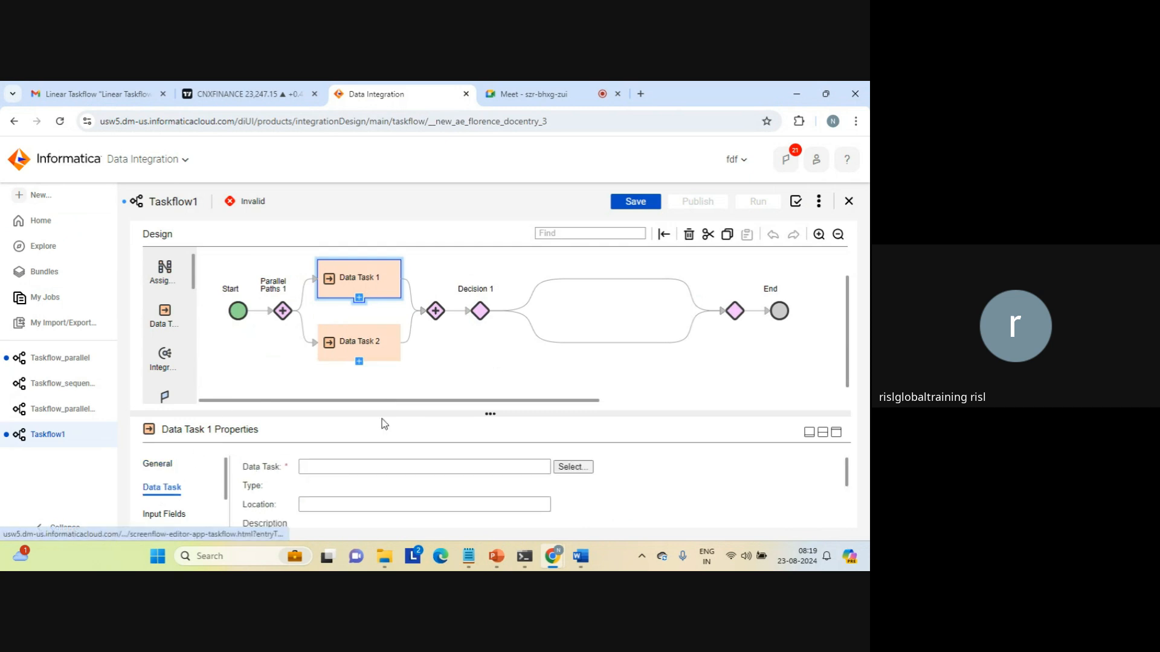
click(571, 468)
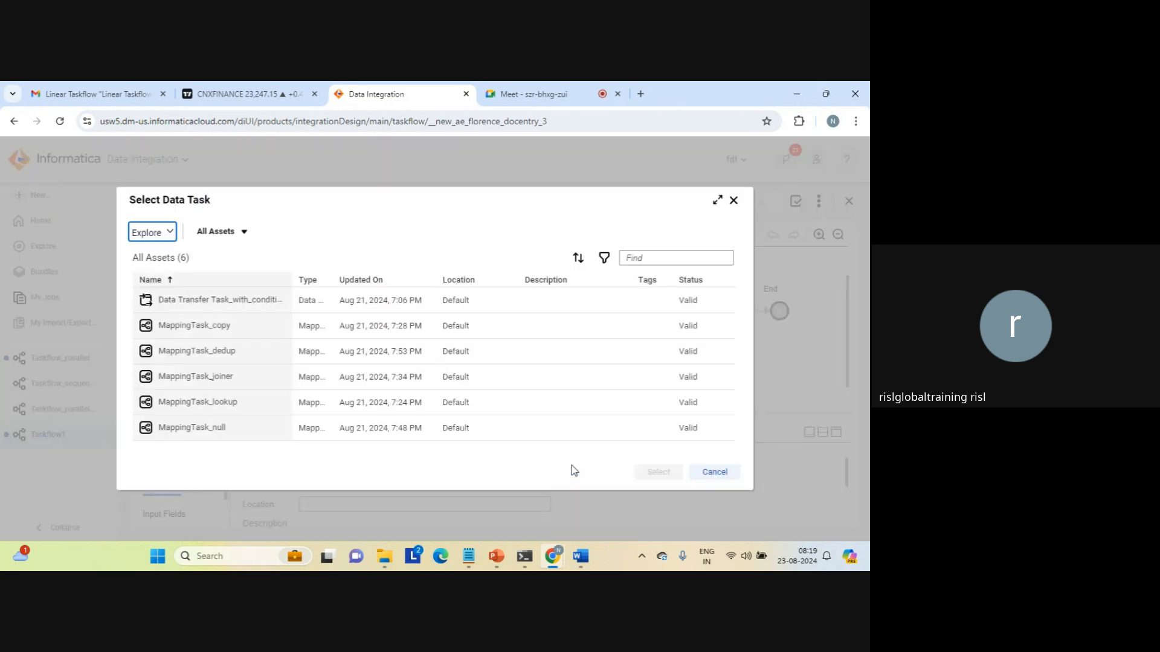
click(219, 378)
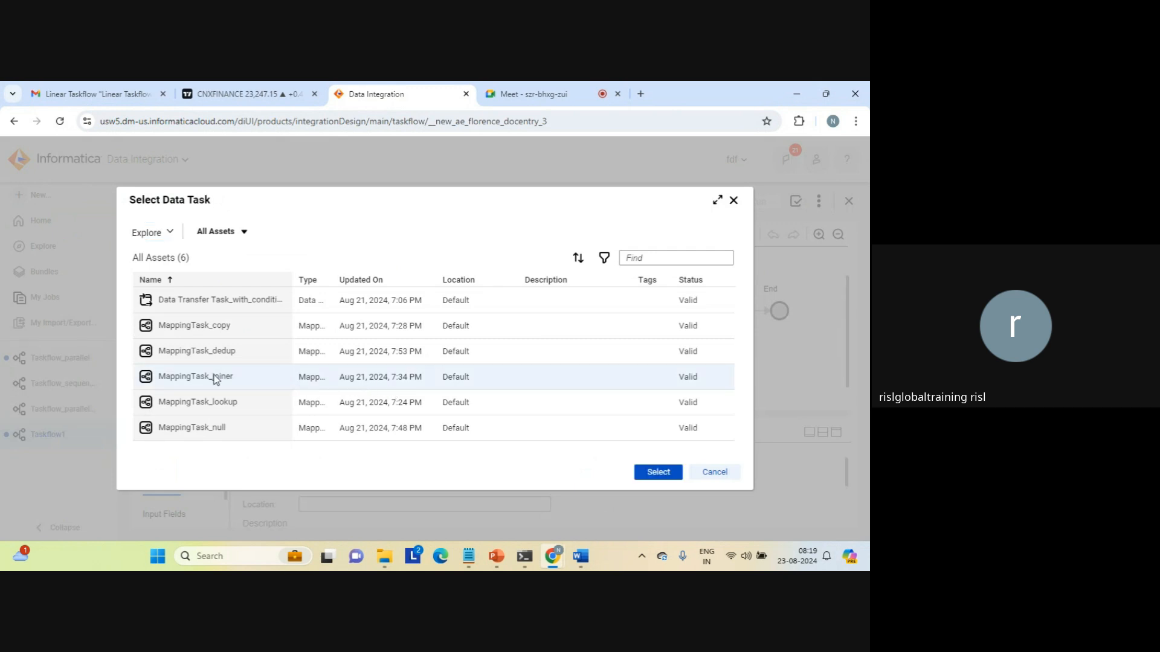
click(658, 473)
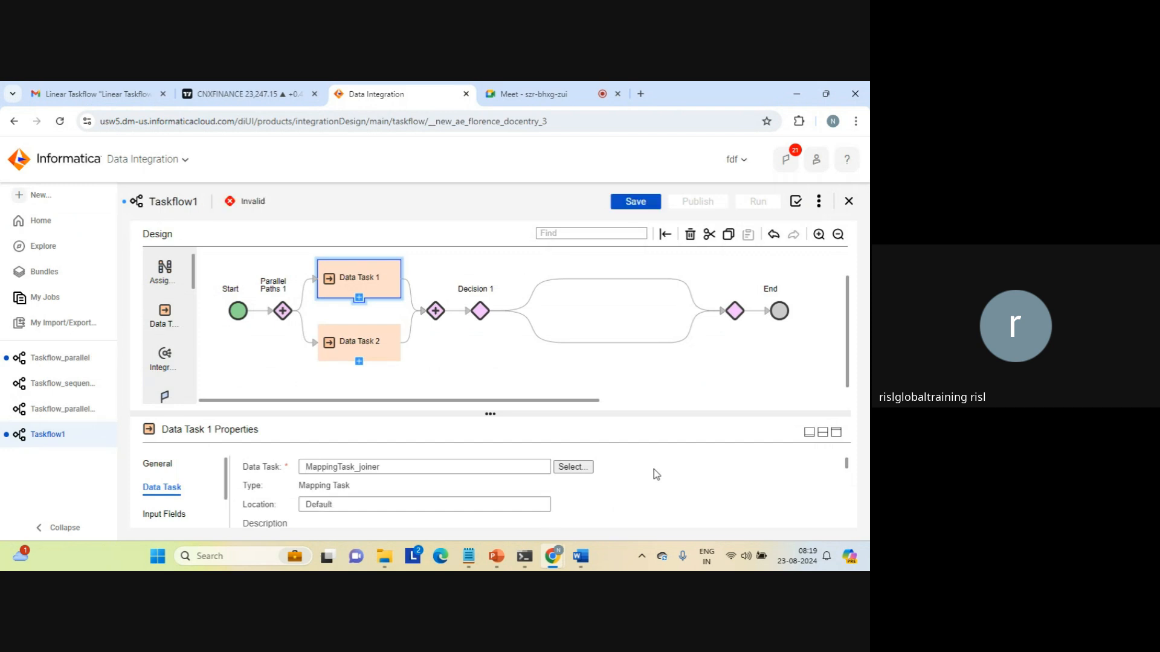
Assign MappingTask_null to Data Task 2.
click(371, 348)
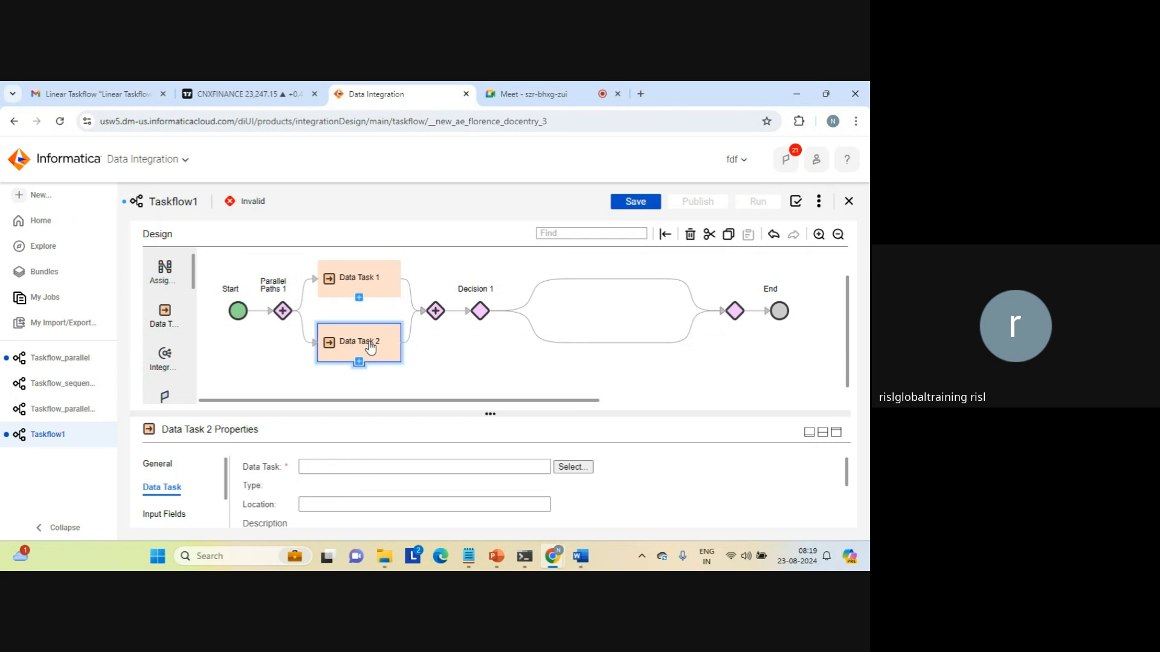
click(572, 469)
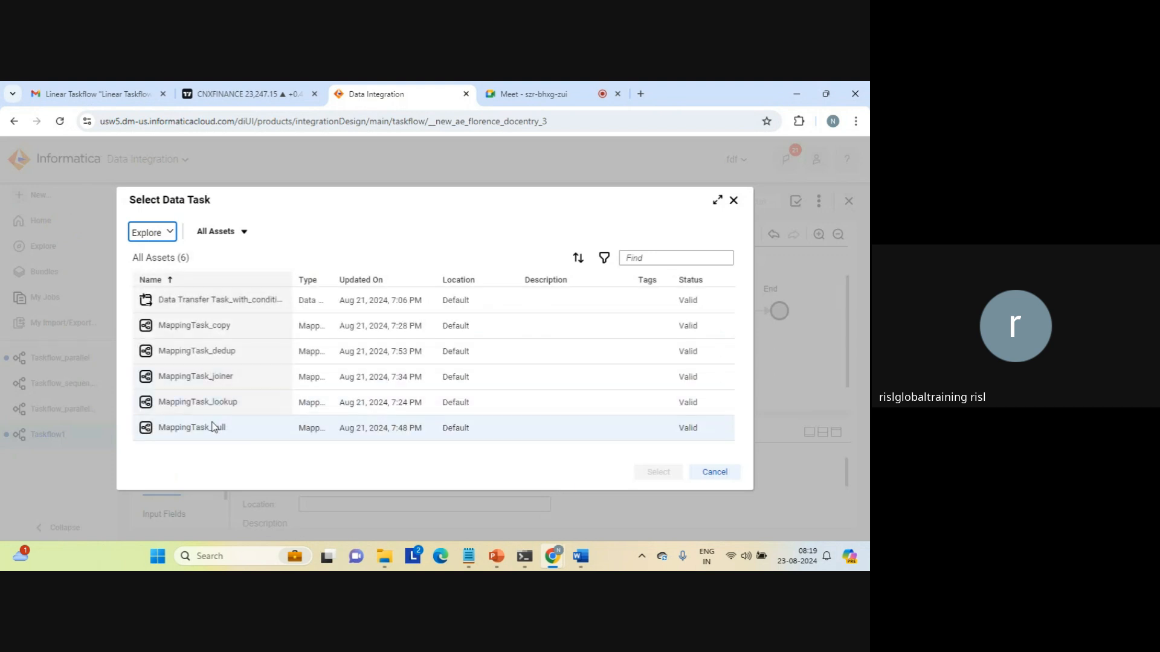
click(180, 426)
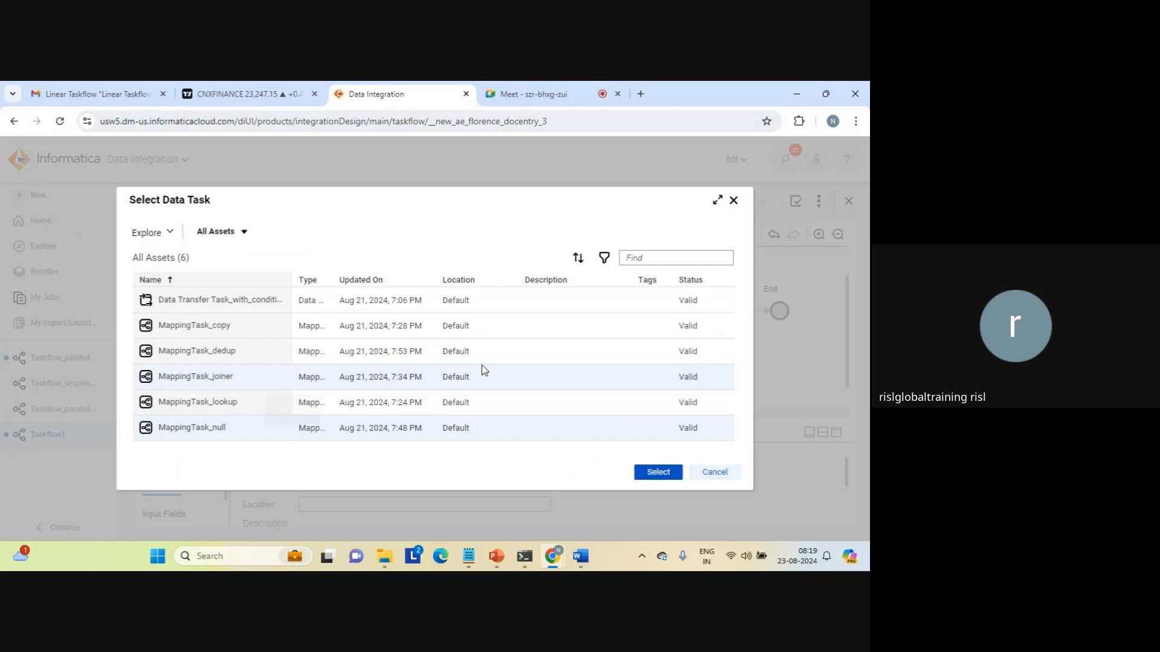
click(659, 473)
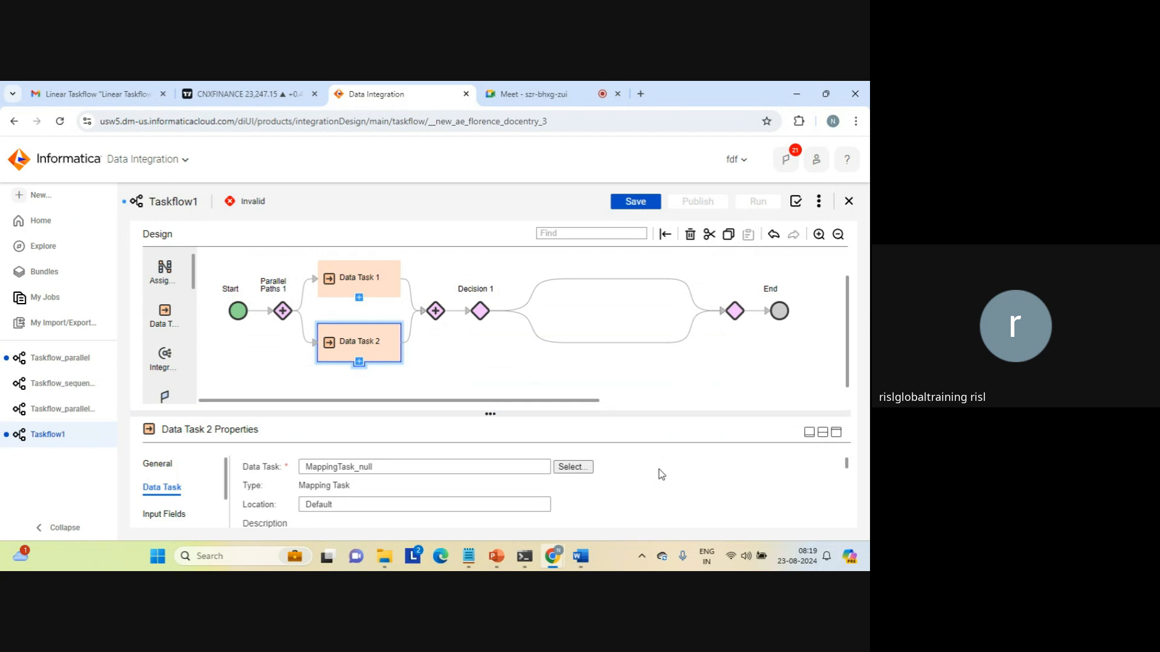
click(482, 312)
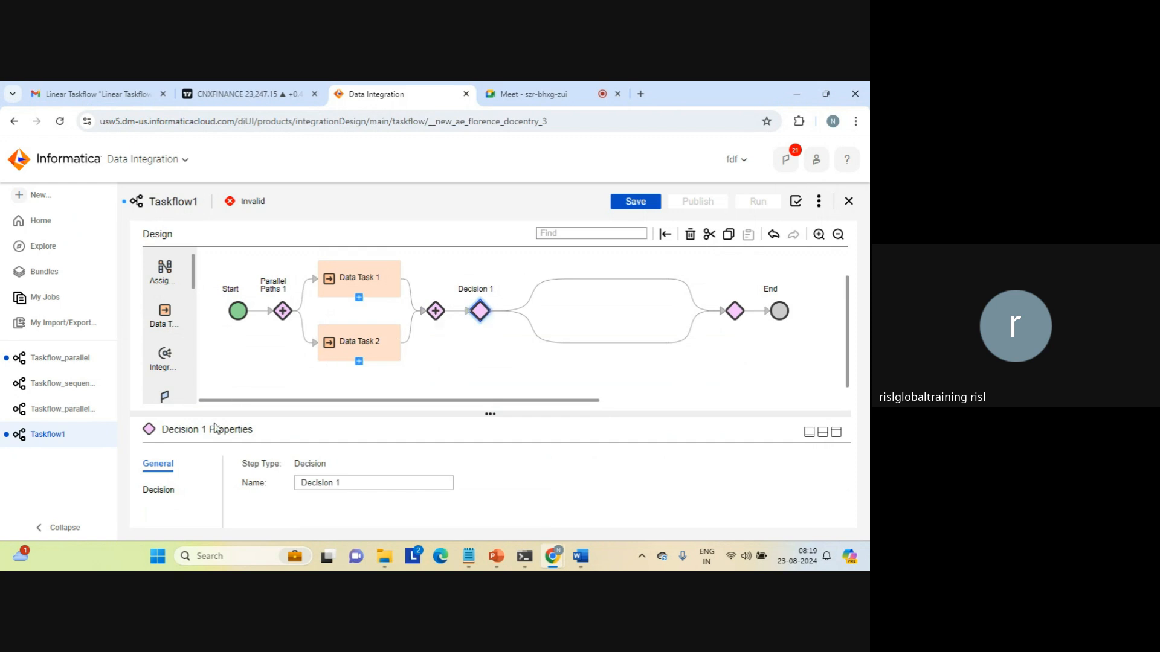
Make Decision 1 take Path 1 when Data Task 1's Success Target Rows is greater than 1.
click(161, 491)
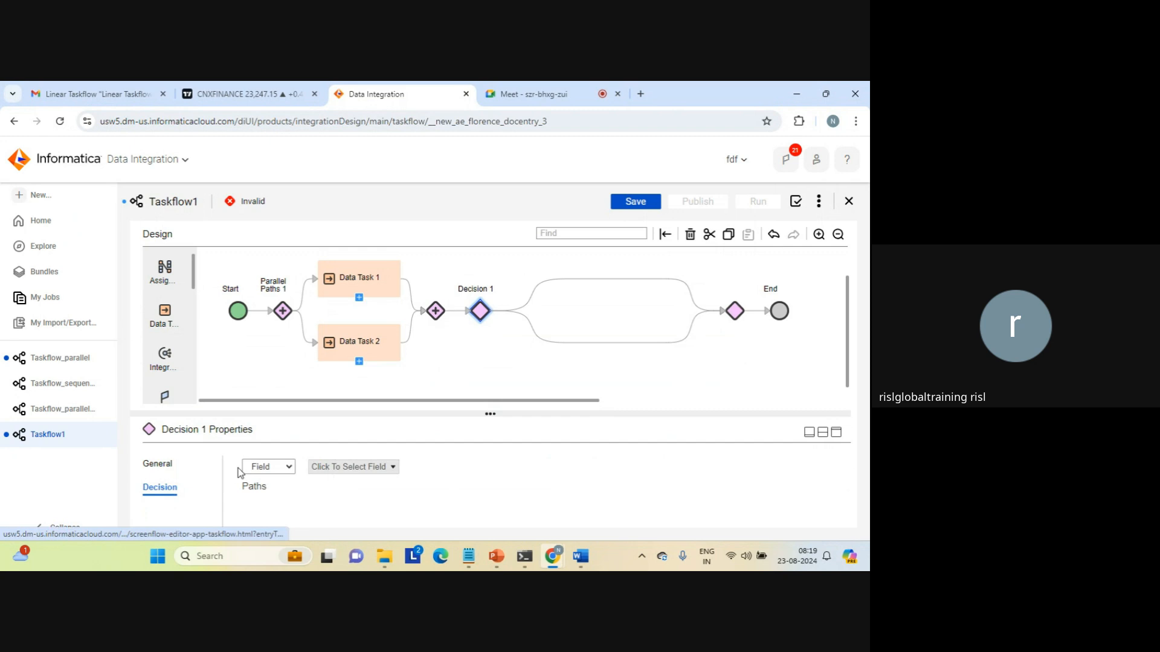
click(392, 467)
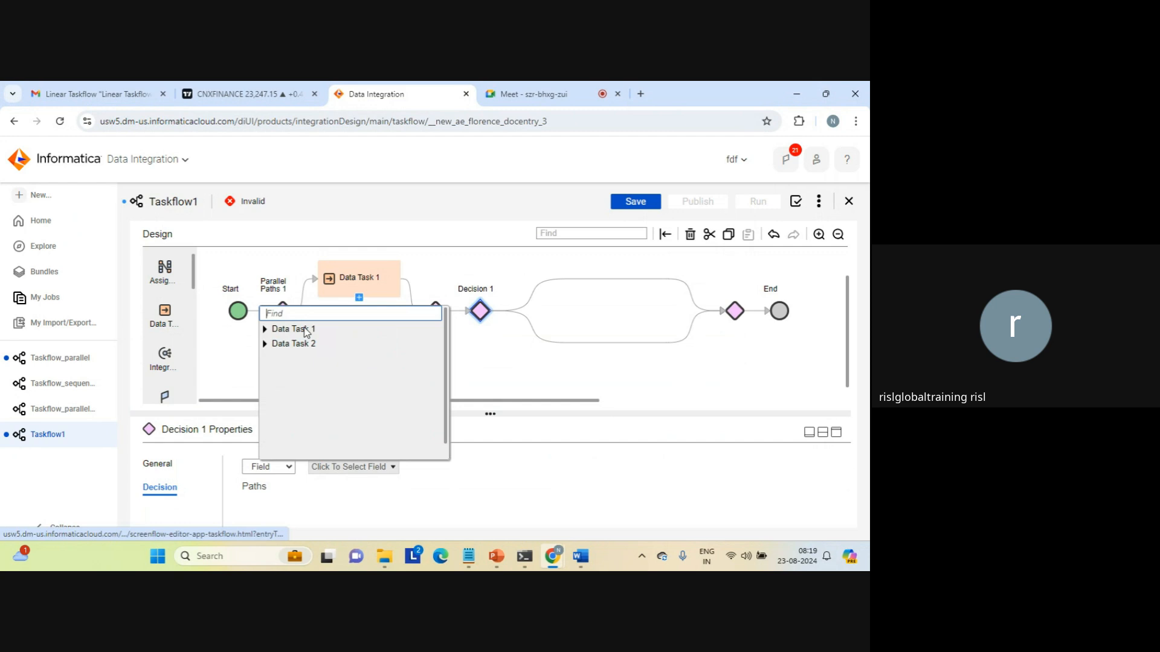
click(265, 329)
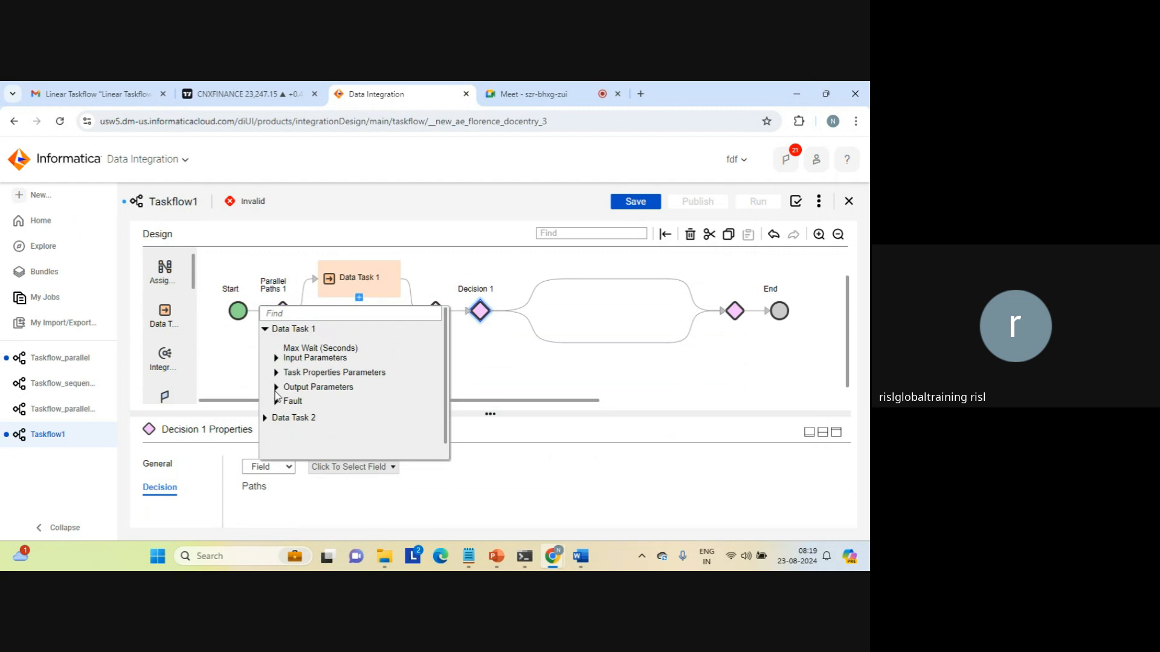
click(276, 388)
drag(446, 360, 440, 409)
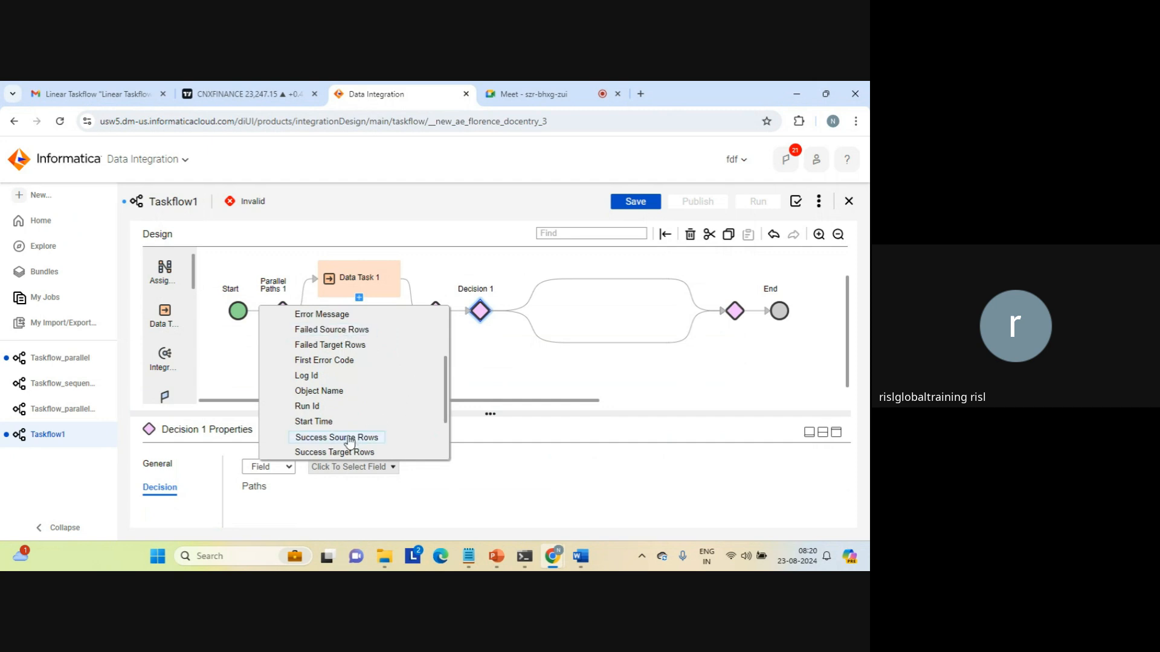
click(334, 453)
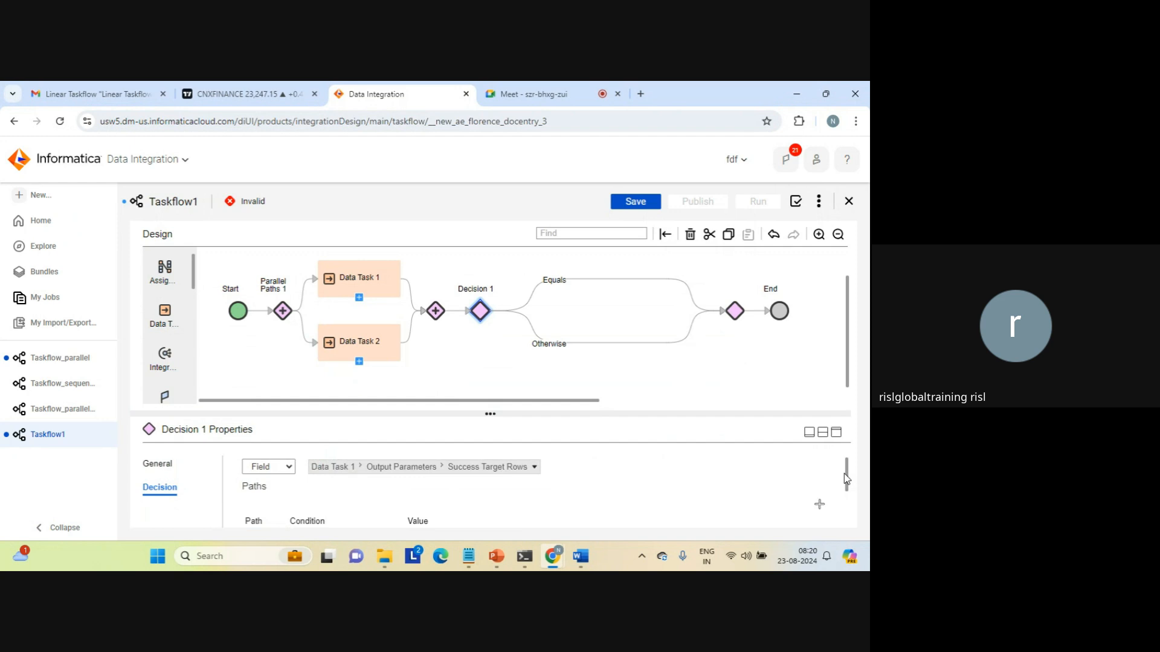
drag(845, 474, 837, 514)
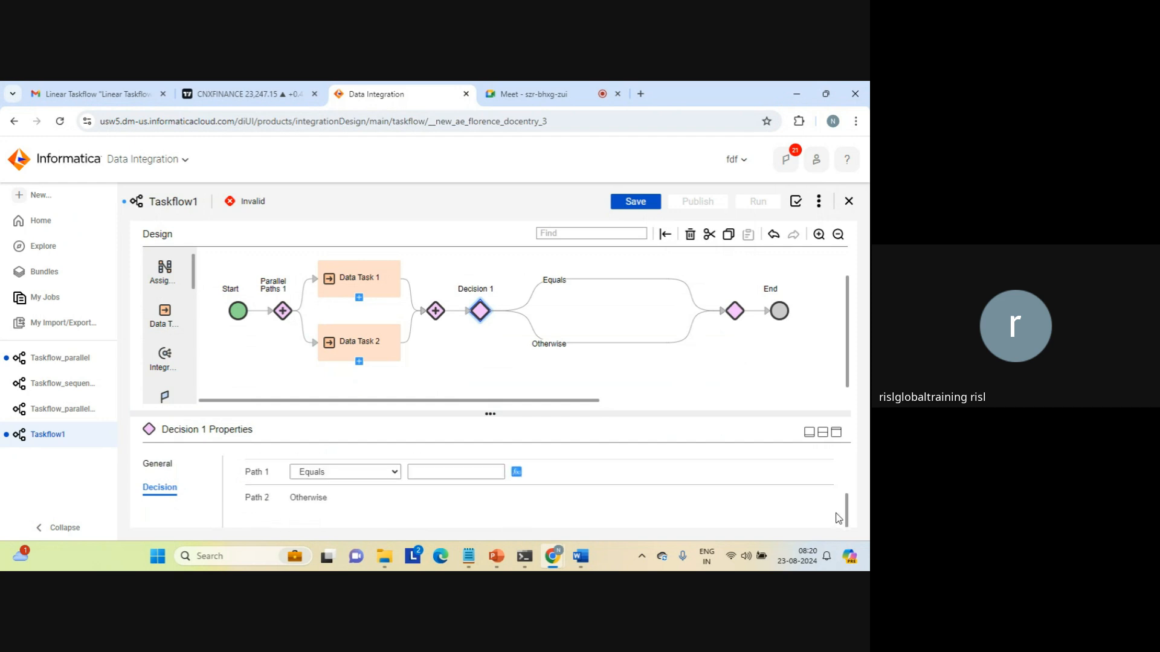
click(393, 471)
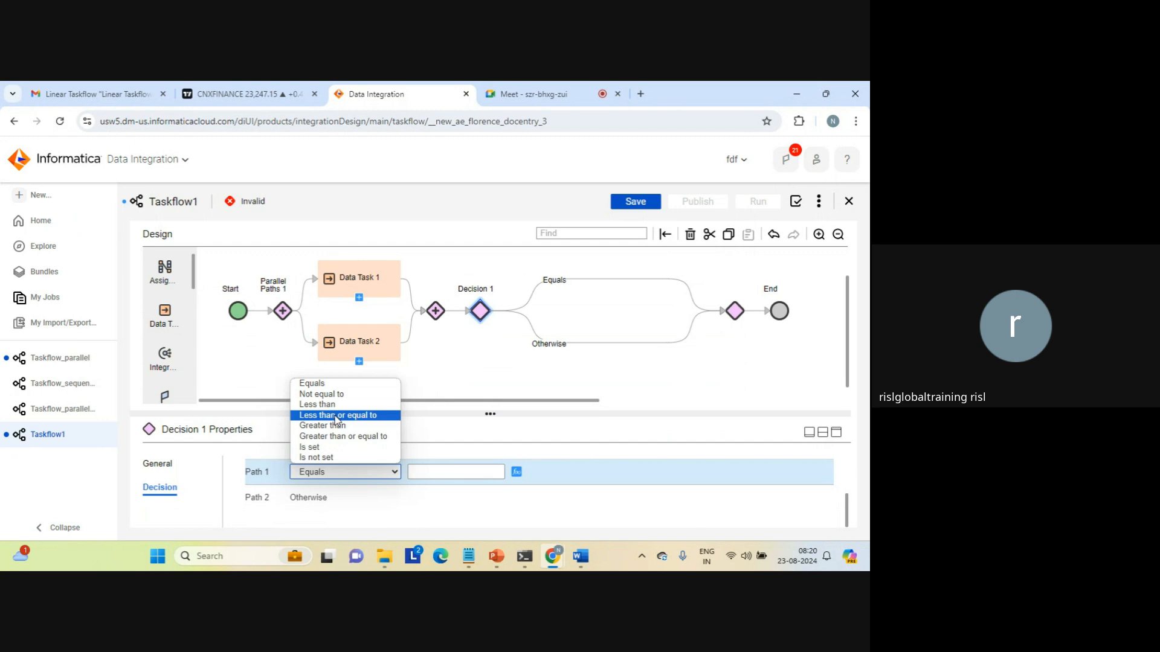
click(348, 426)
click(422, 470)
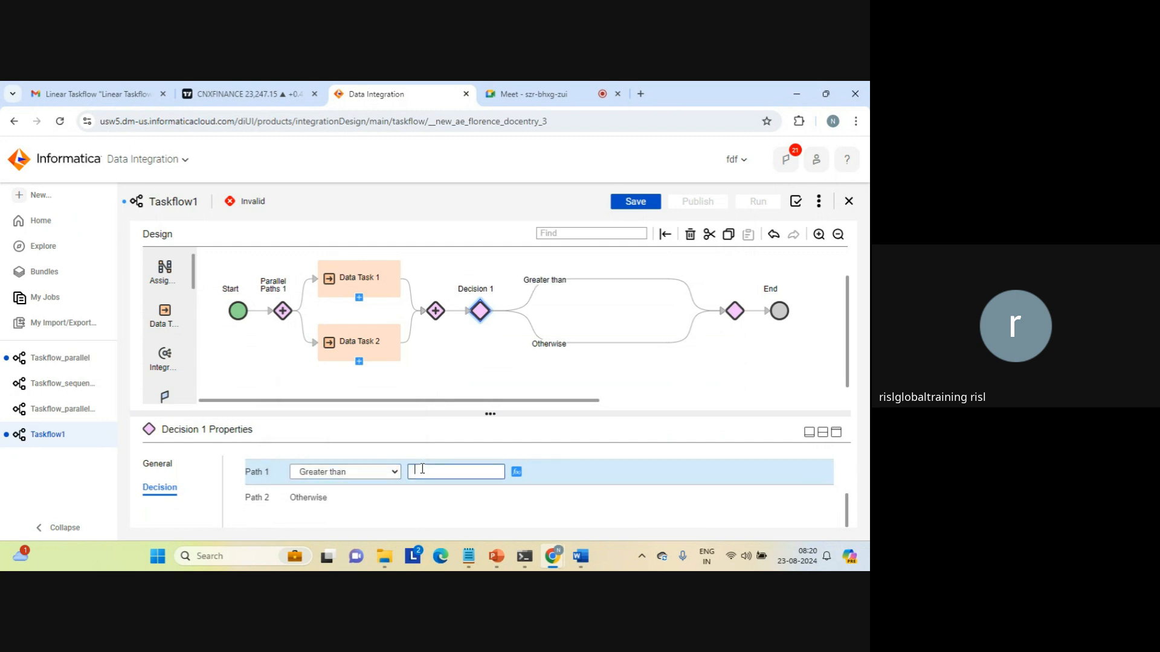
text(1)
Add Data Task 3 running MappingTask_dedup on Decision 1's Greater than (1) branch.
click(610, 280)
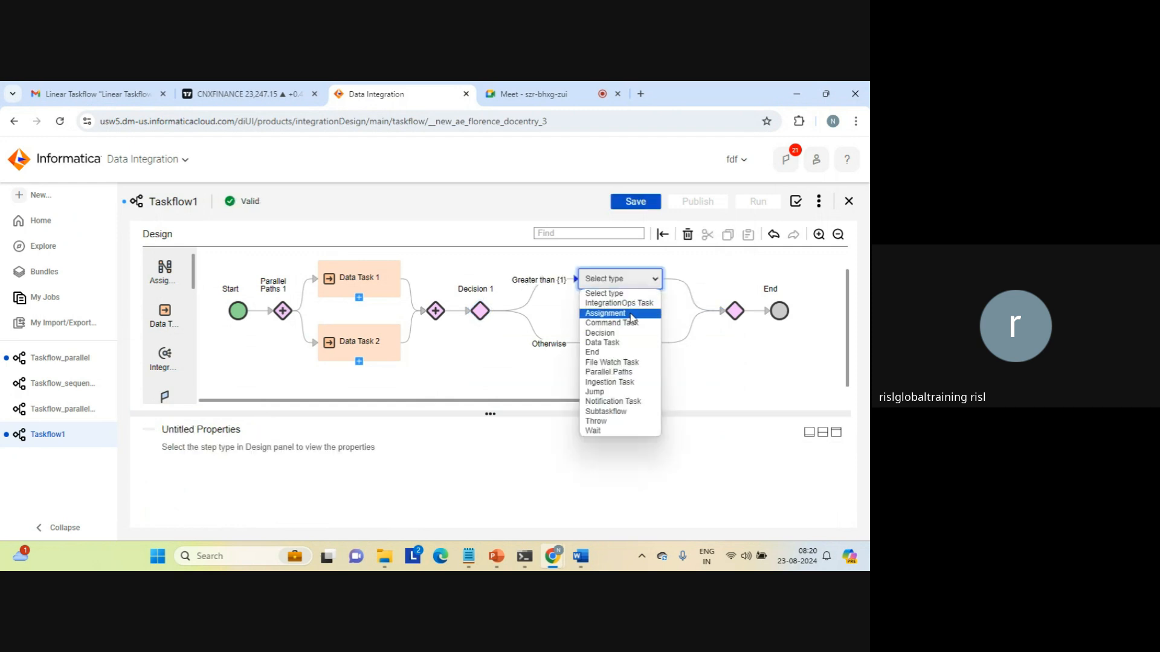
click(607, 342)
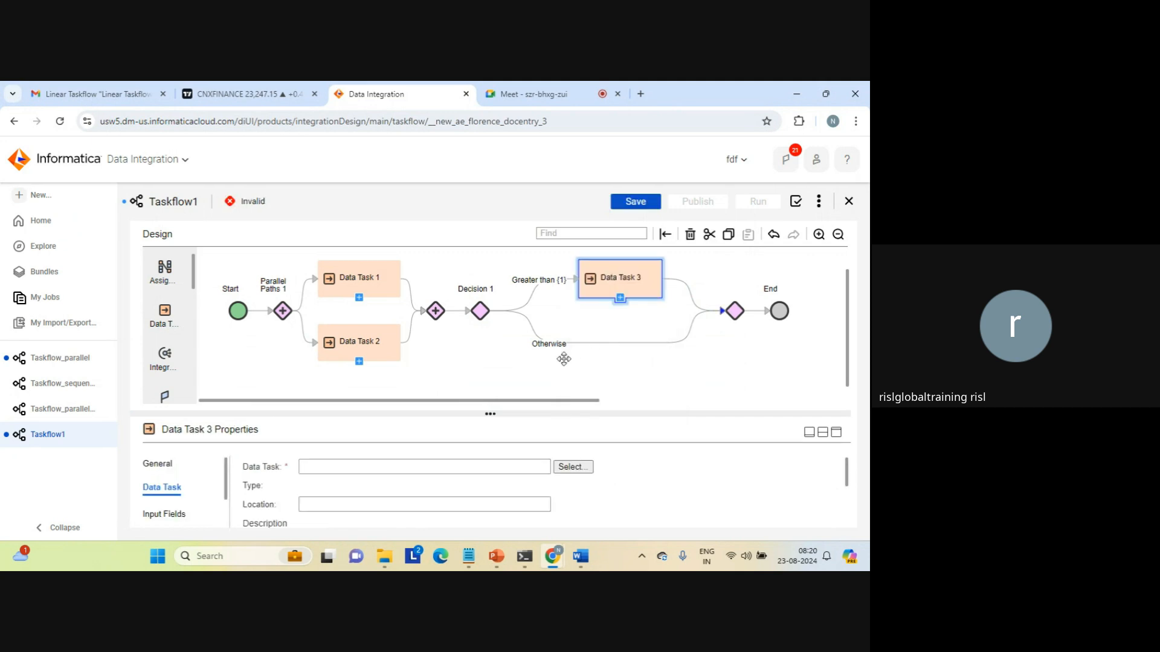
click(571, 467)
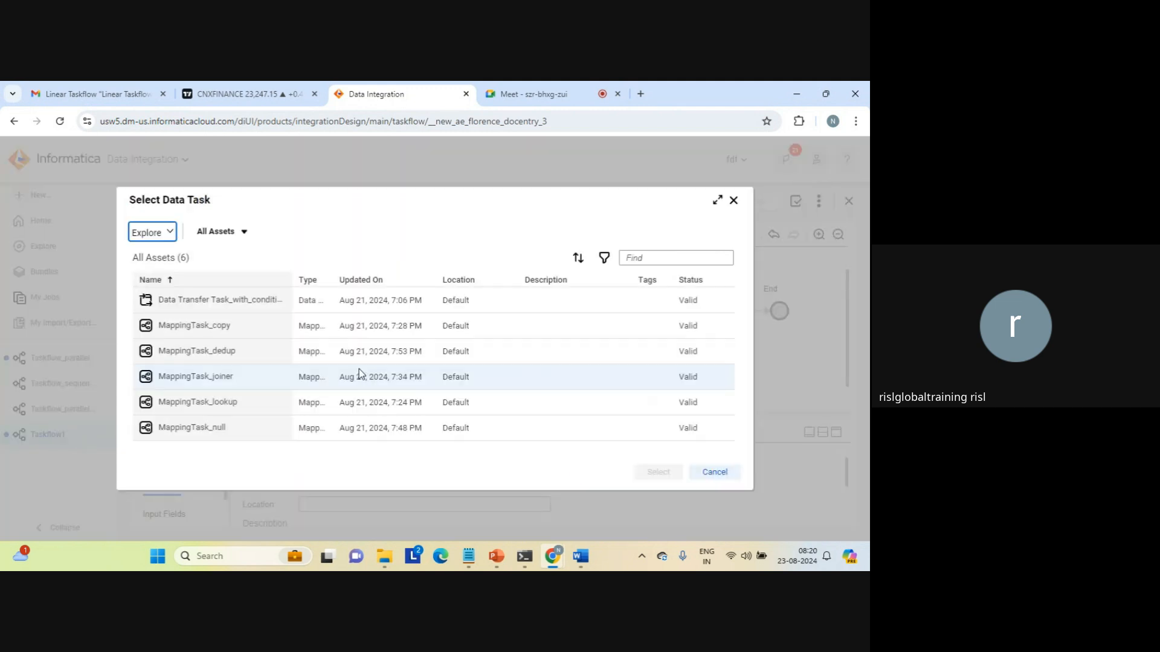
click(218, 353)
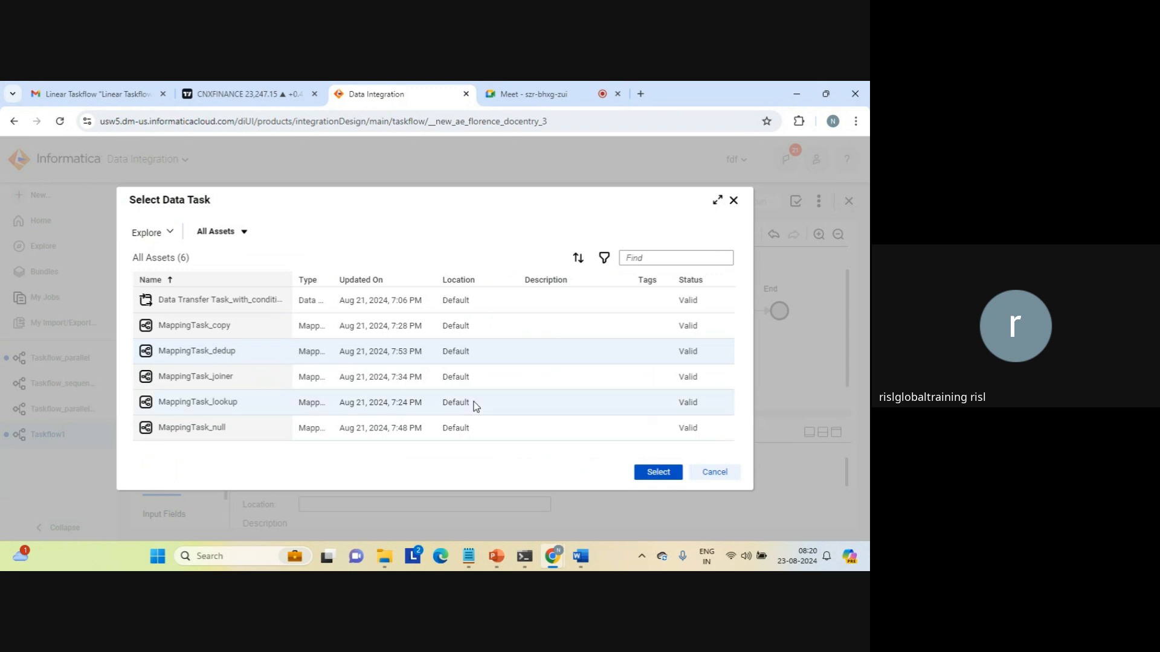
click(657, 472)
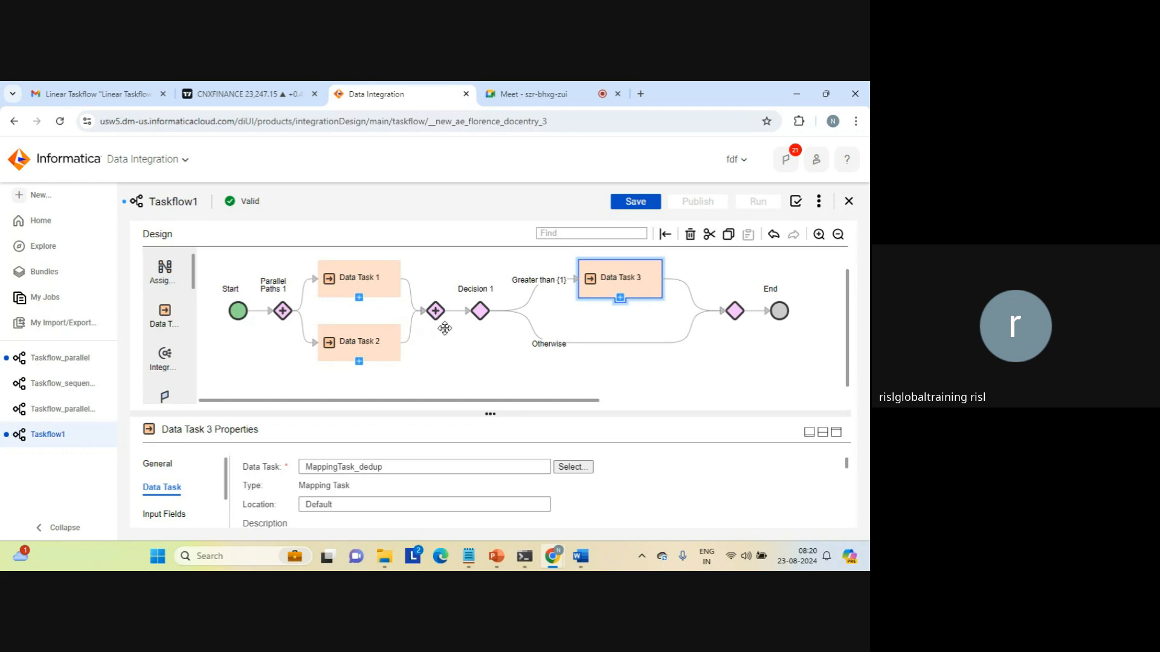
click(480, 314)
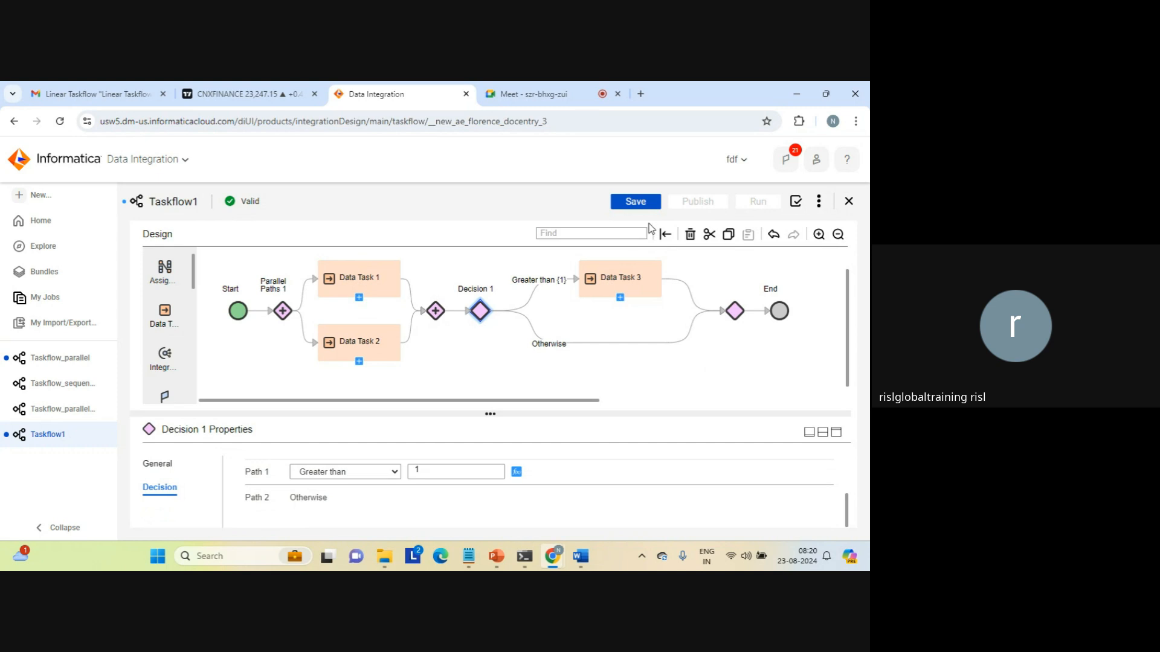
Add Throw 1 on the Otherwise branch and show its fault fields enlarged.
click(615, 342)
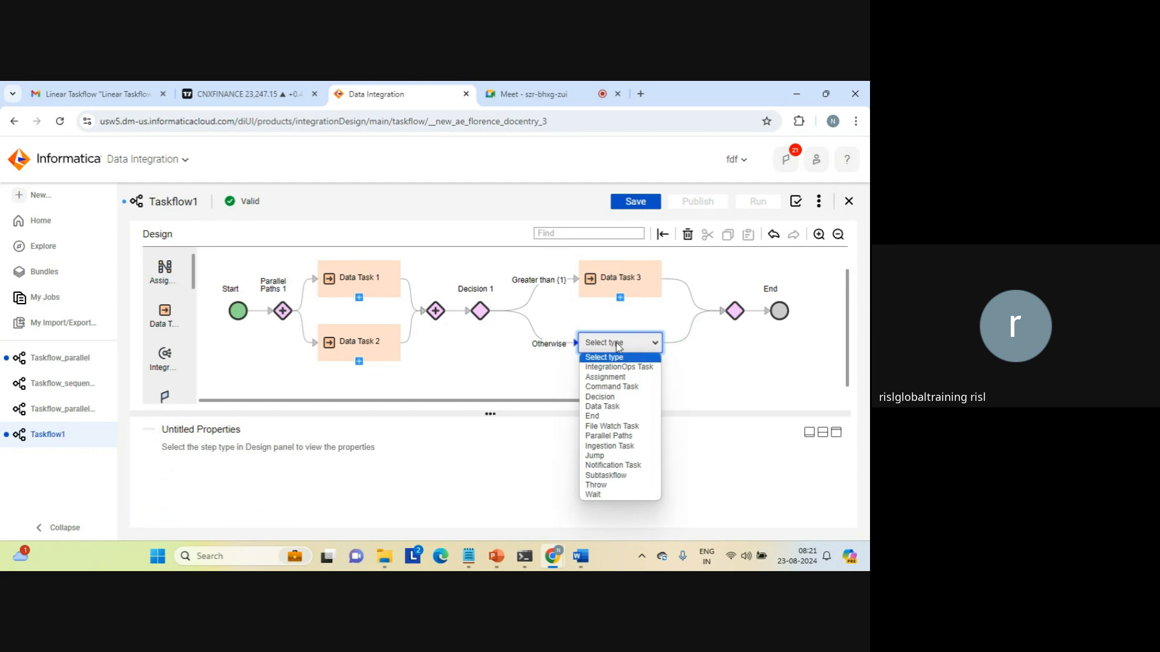
click(595, 485)
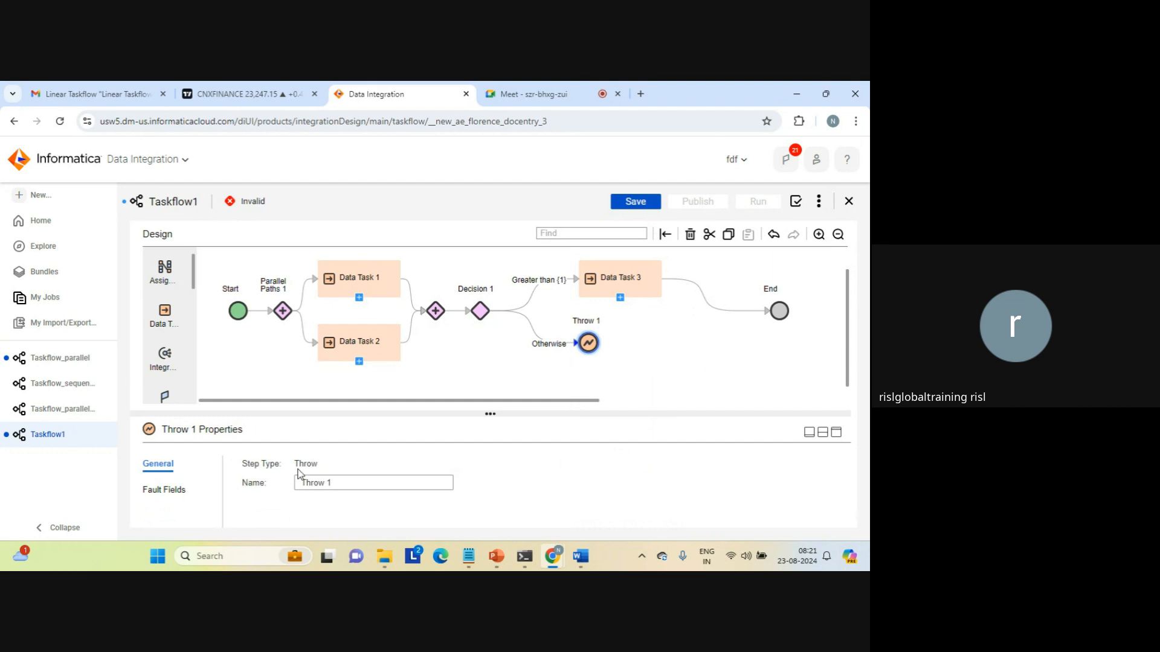
click(168, 487)
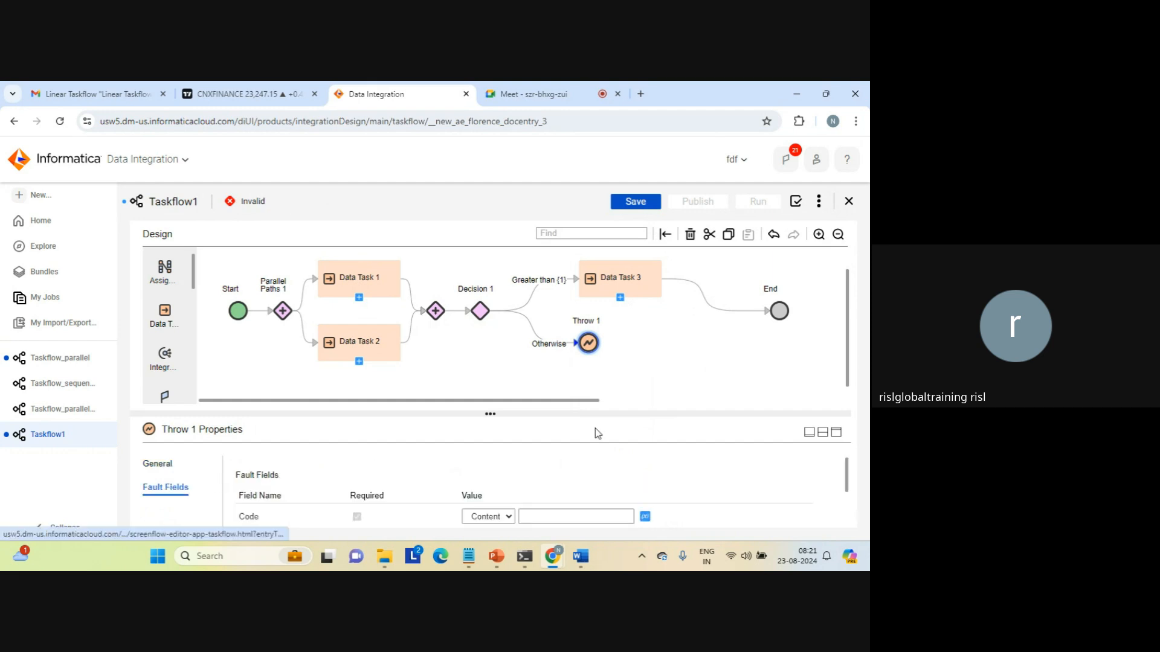
click(836, 432)
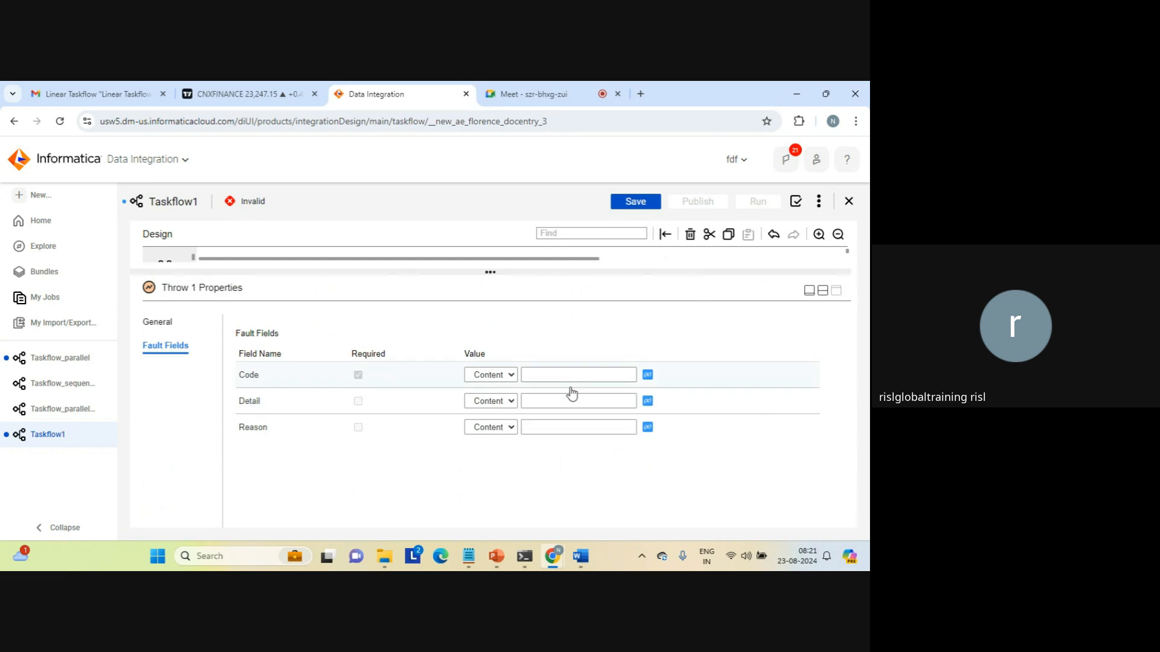
Set fault Code 888, Detail 'fault occured' and Reason 'unexpected flow', then restore the diagram.
click(547, 373)
text(888)
click(550, 402)
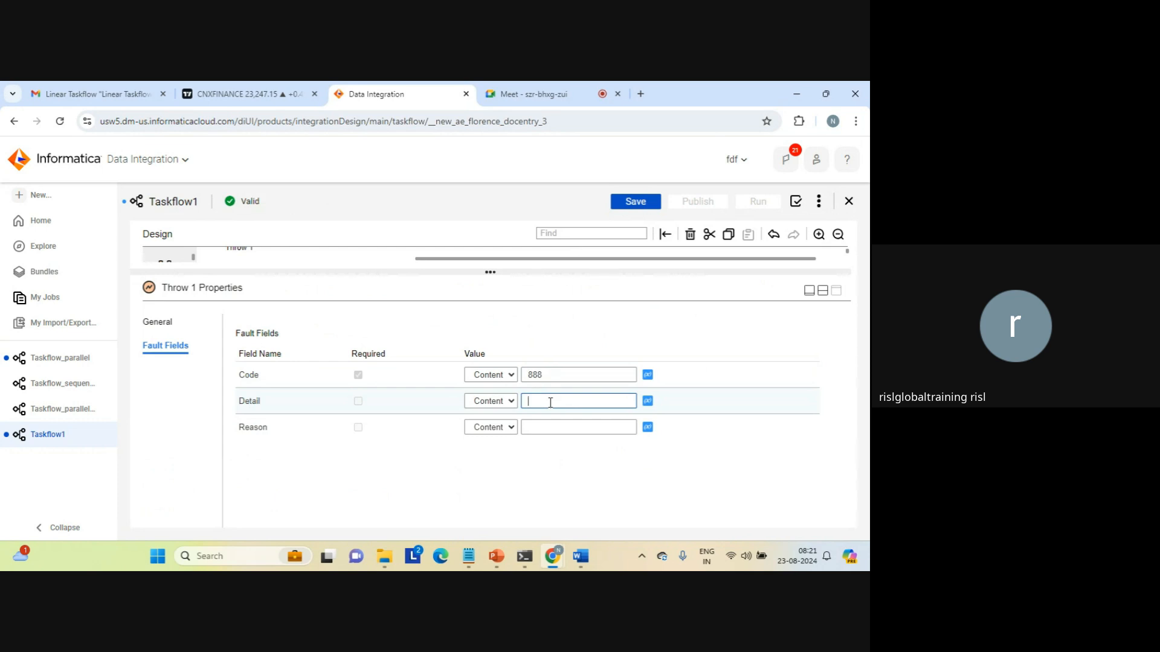
text(fault occured)
click(550, 428)
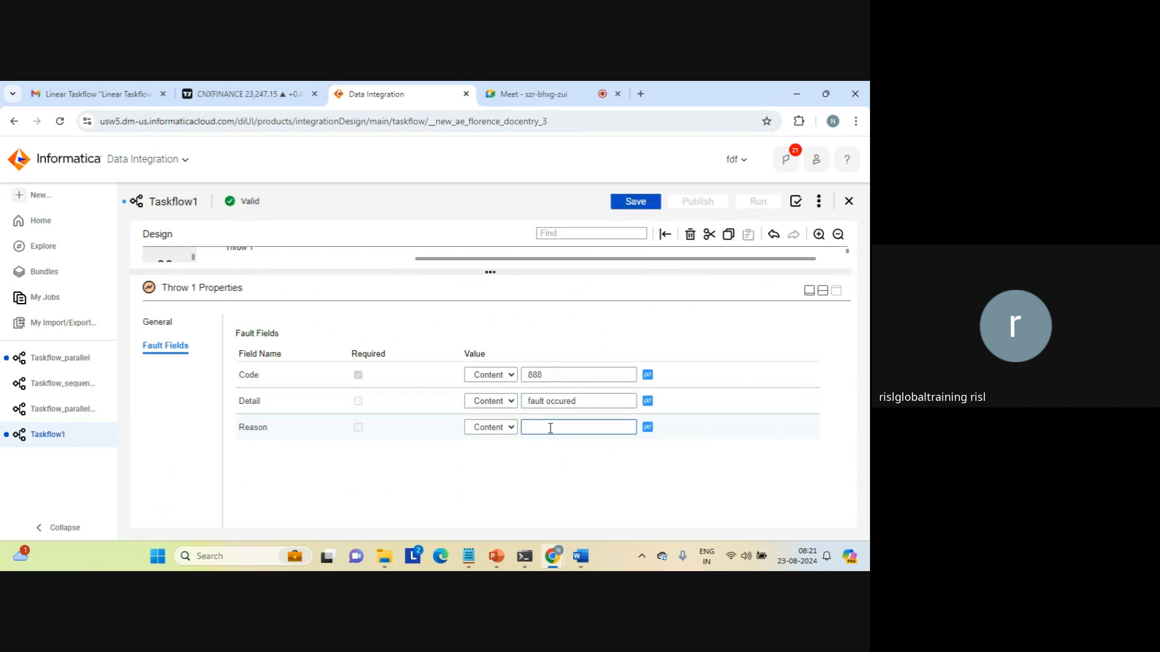
text(unexpected flow)
click(688, 464)
click(819, 289)
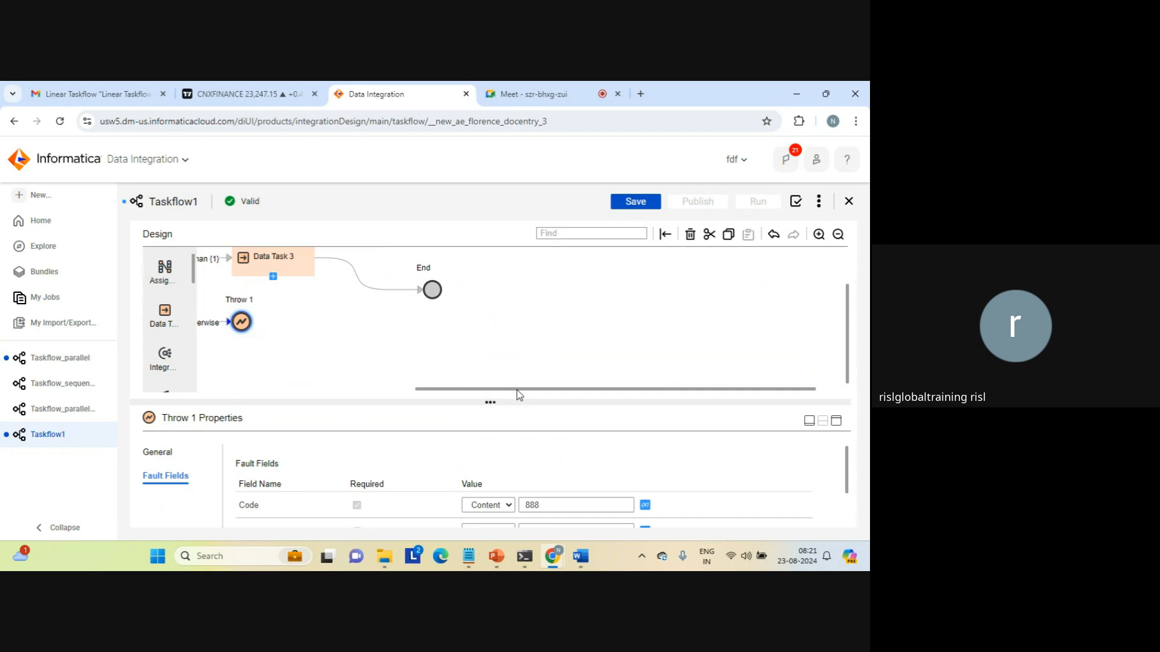
drag(518, 390, 409, 390)
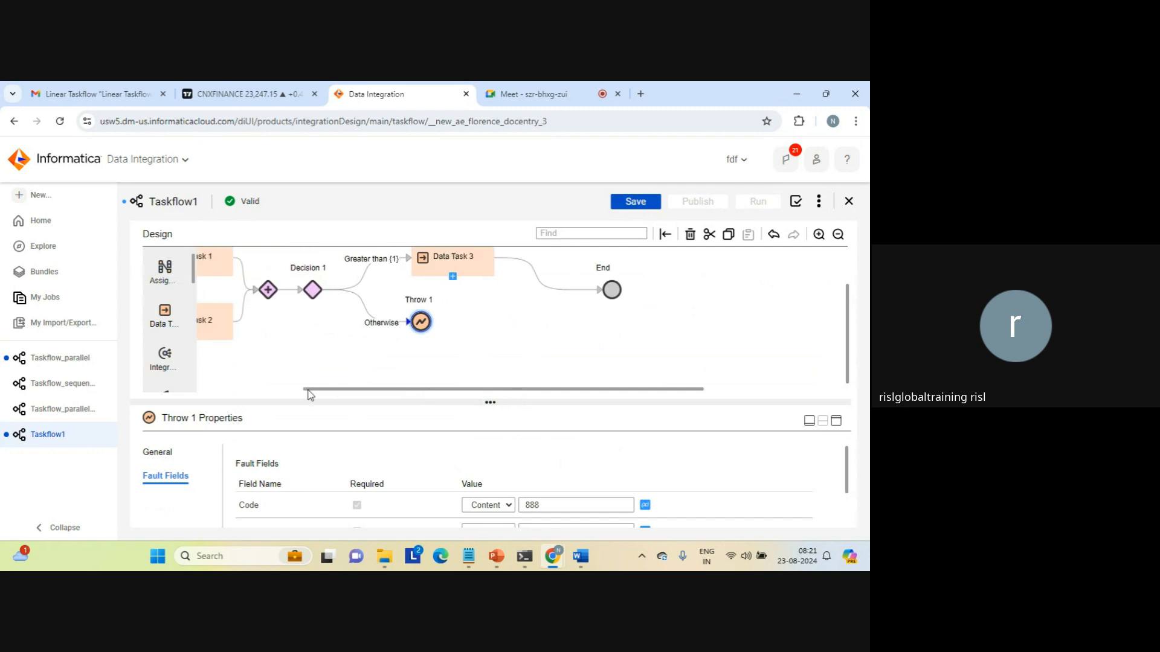
drag(309, 391, 203, 390)
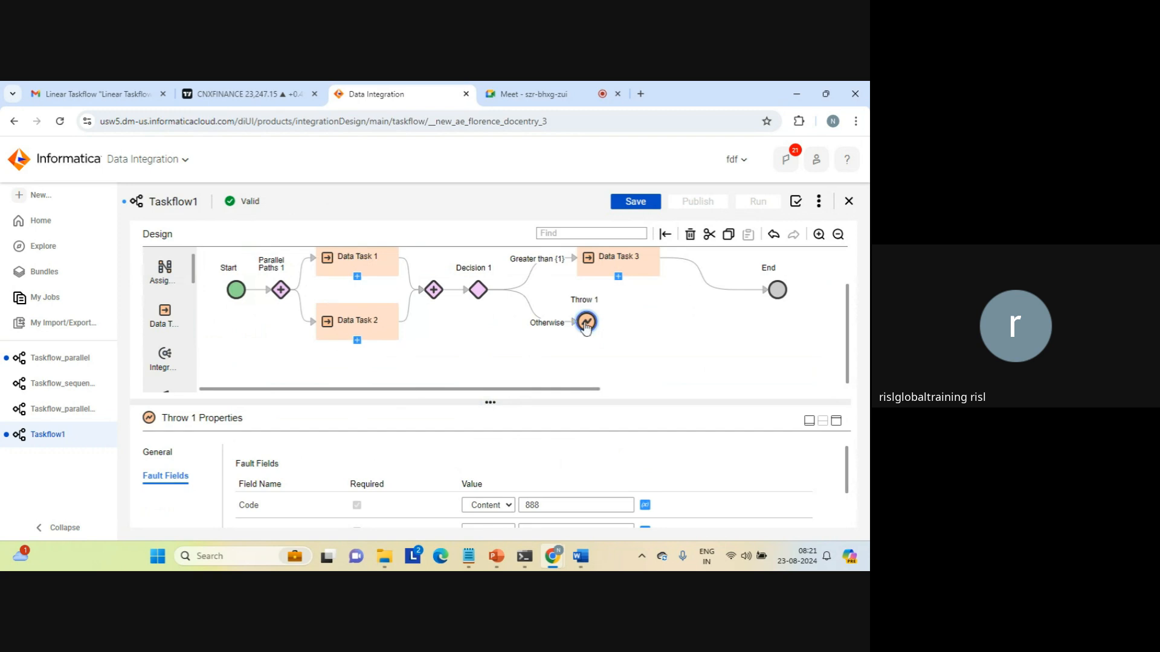
Save Taskflow1 and reload the page to confirm the design persists.
click(641, 203)
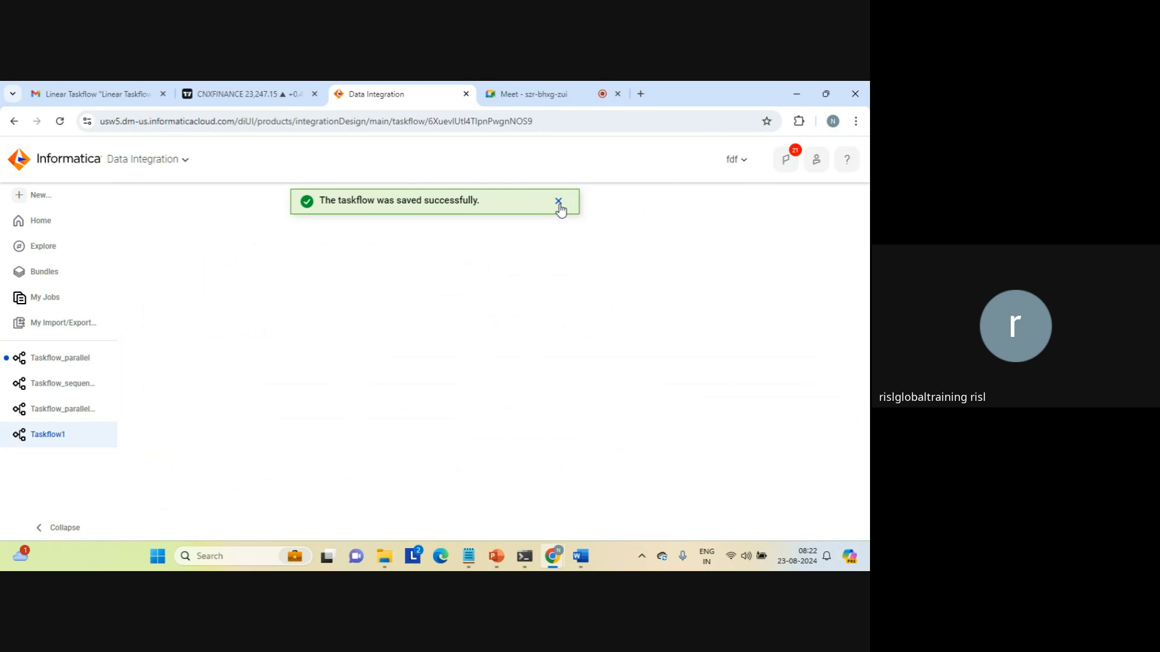
click(558, 201)
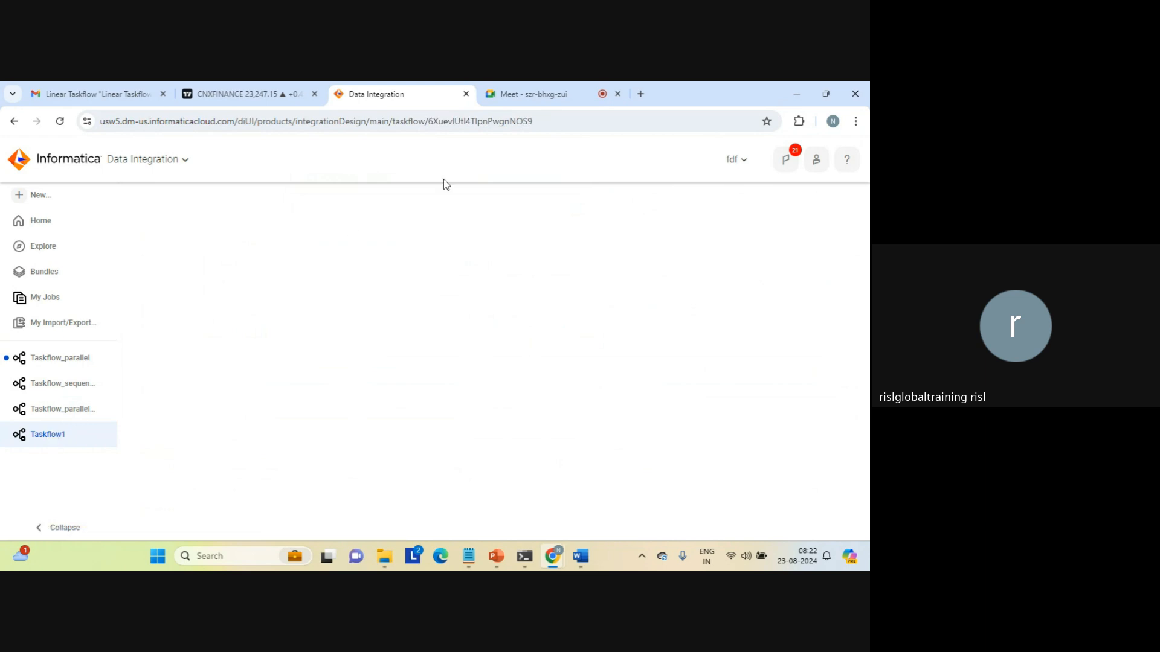
click(565, 120)
key(ctrl+a)
key(Return)
key(Return)
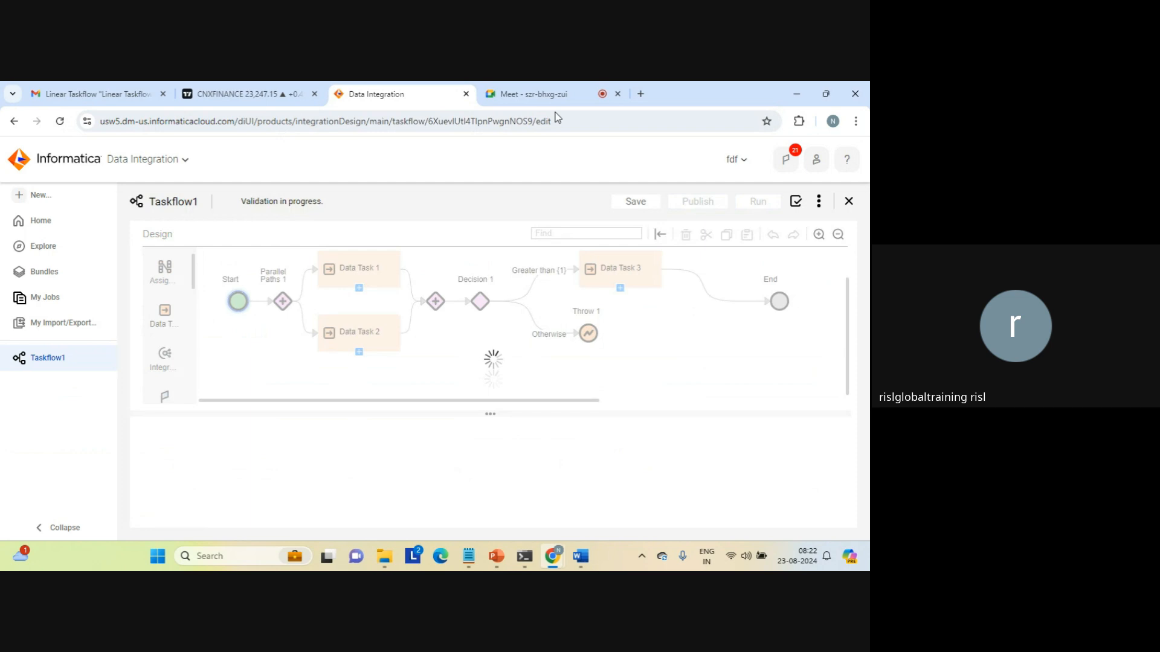
Review the tasks assigned to Data Tasks 1, 2 and 3 and Decision 1's condition.
click(356, 272)
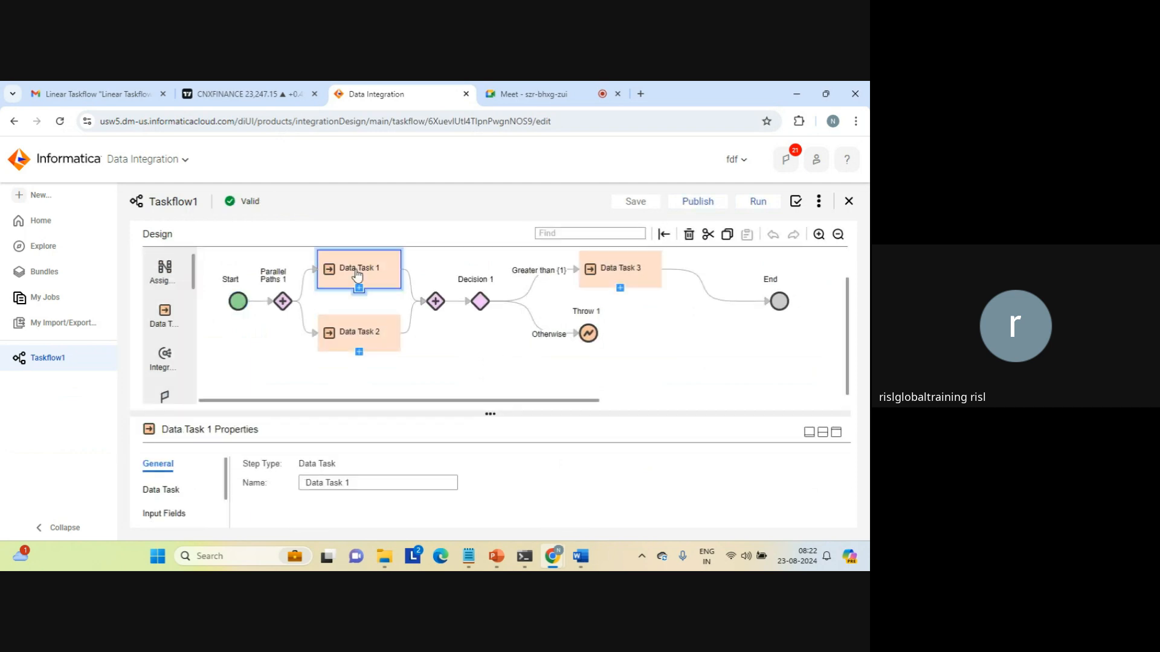
click(168, 489)
click(359, 336)
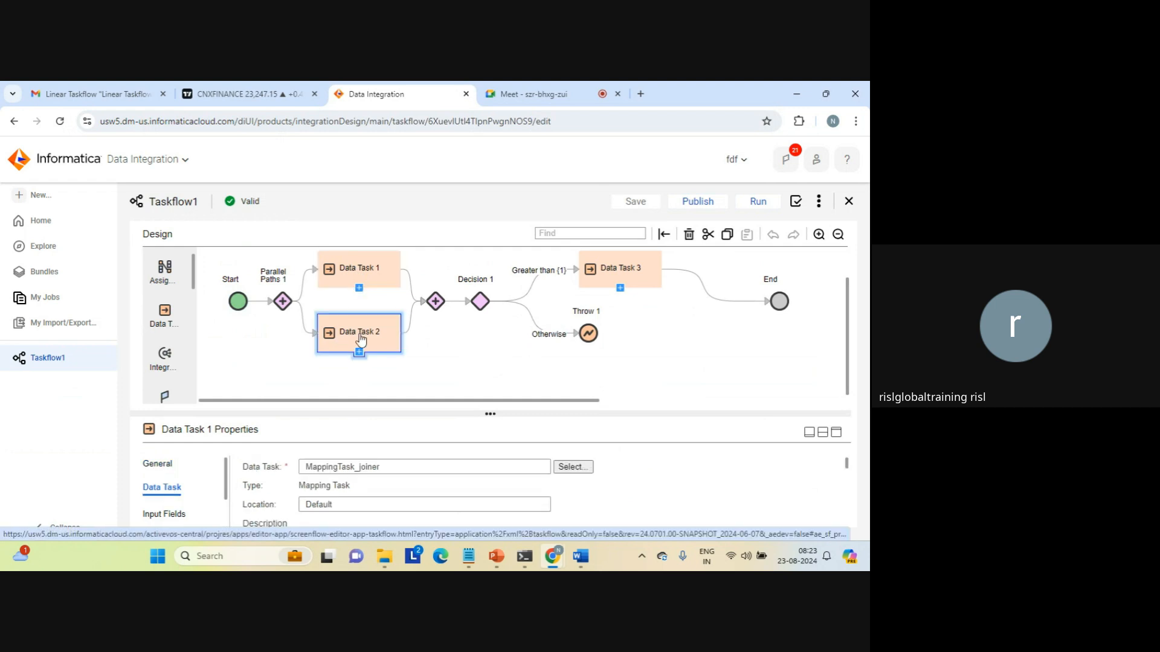
click(481, 301)
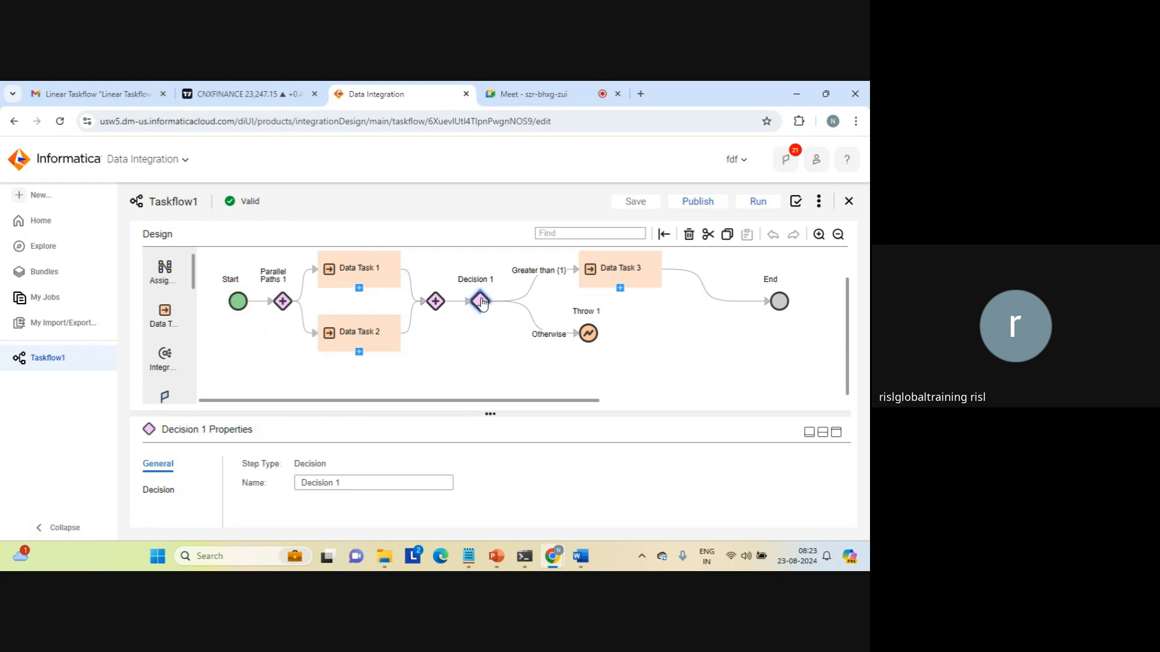
click(164, 489)
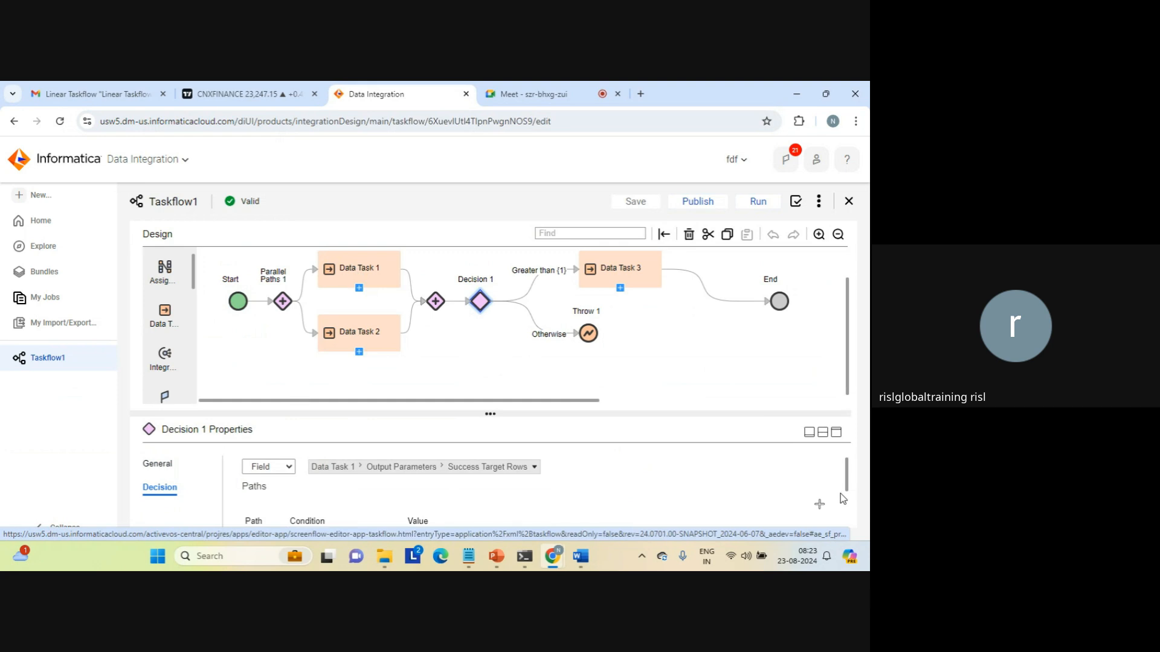
scroll(839, 494, down, 2)
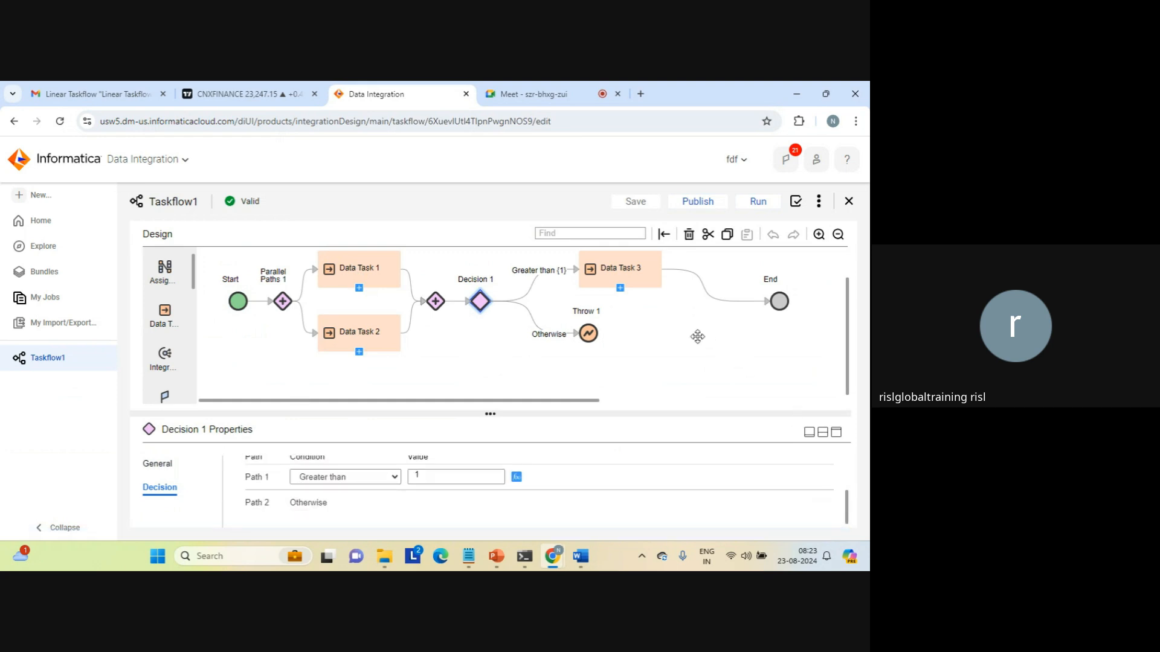
click(646, 275)
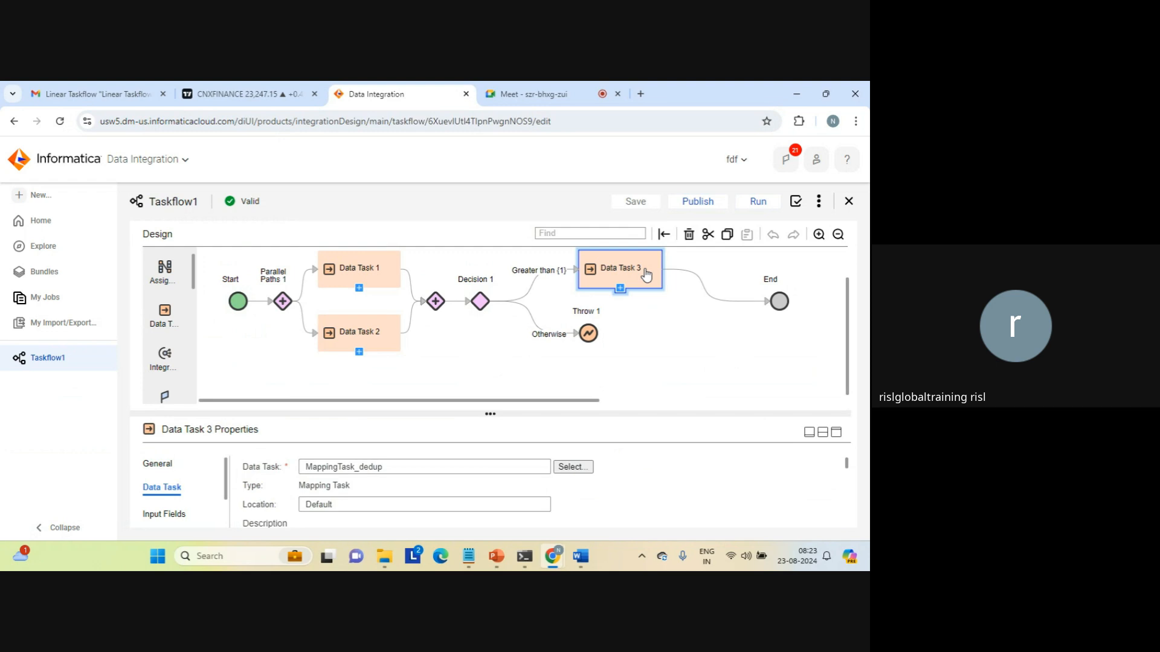
Run Taskflow1 and confirm it is Running in My Jobs.
click(759, 201)
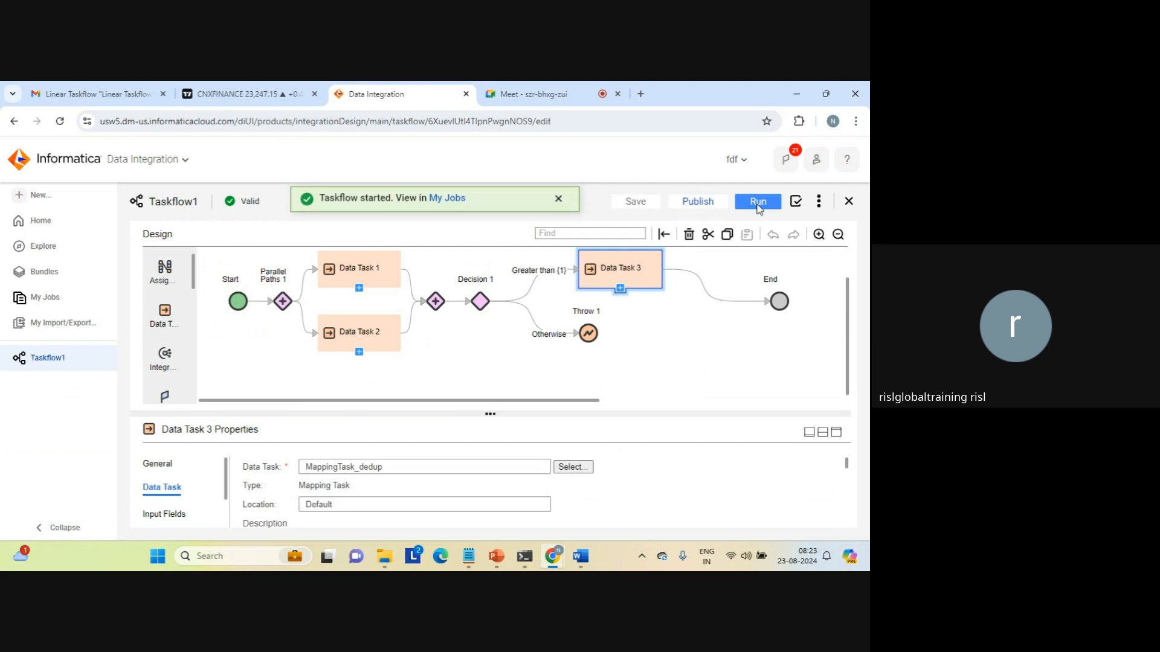
click(447, 201)
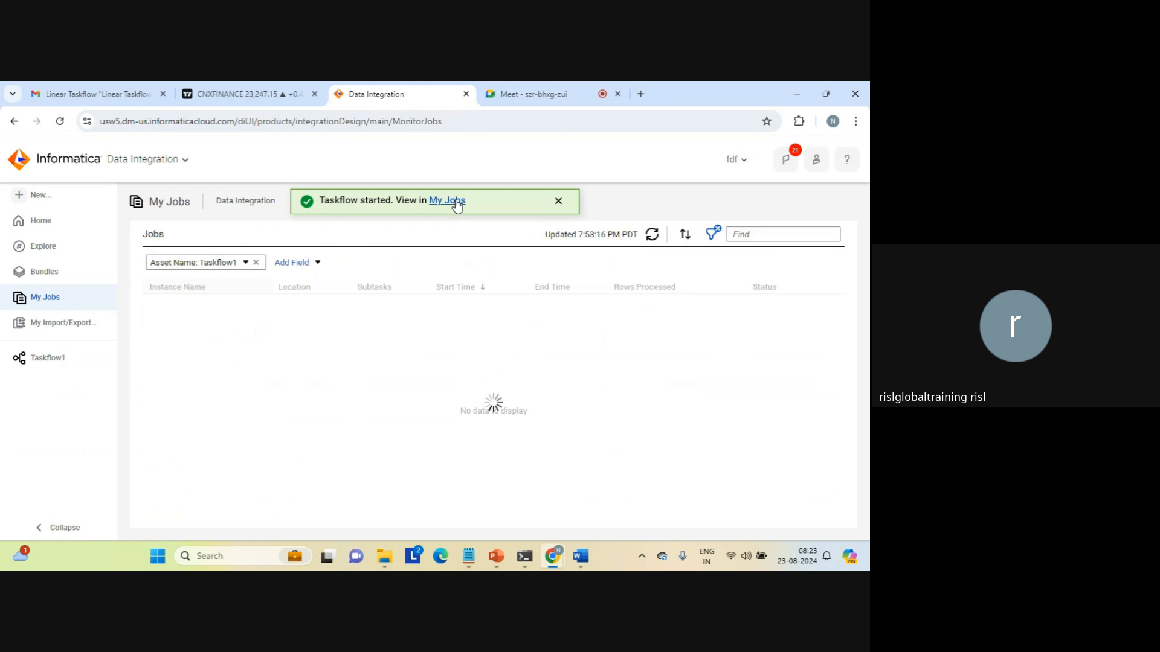
click(557, 201)
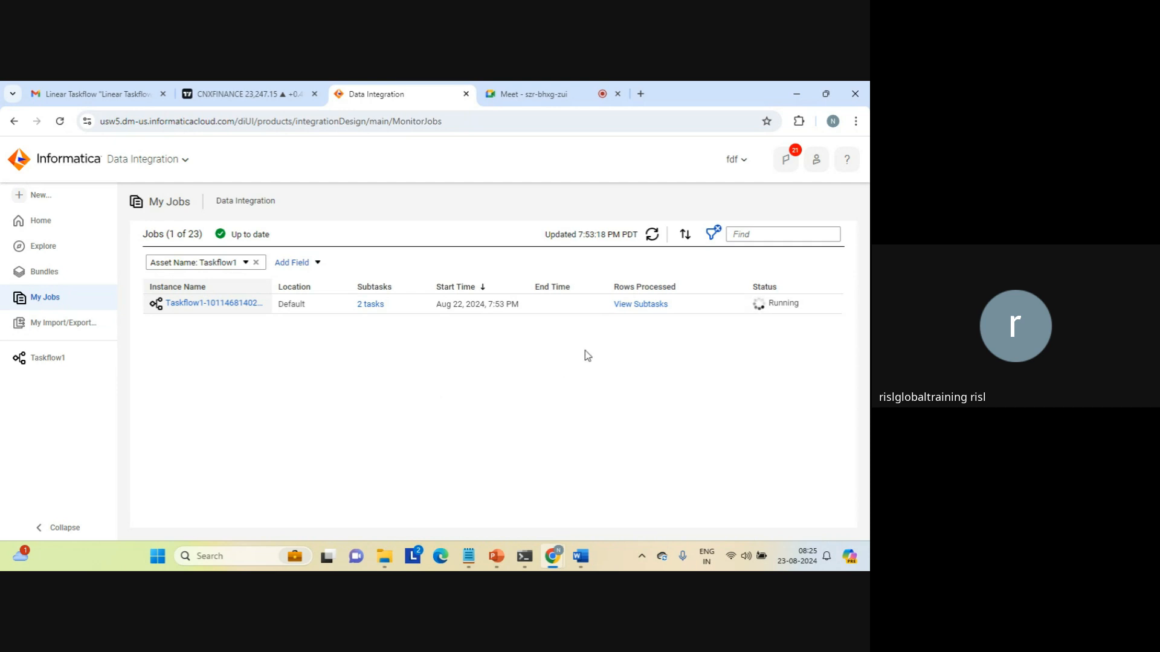
Refresh My Jobs to show Taskflow1 succeeded with 3 subtasks, then open its run details.
click(651, 235)
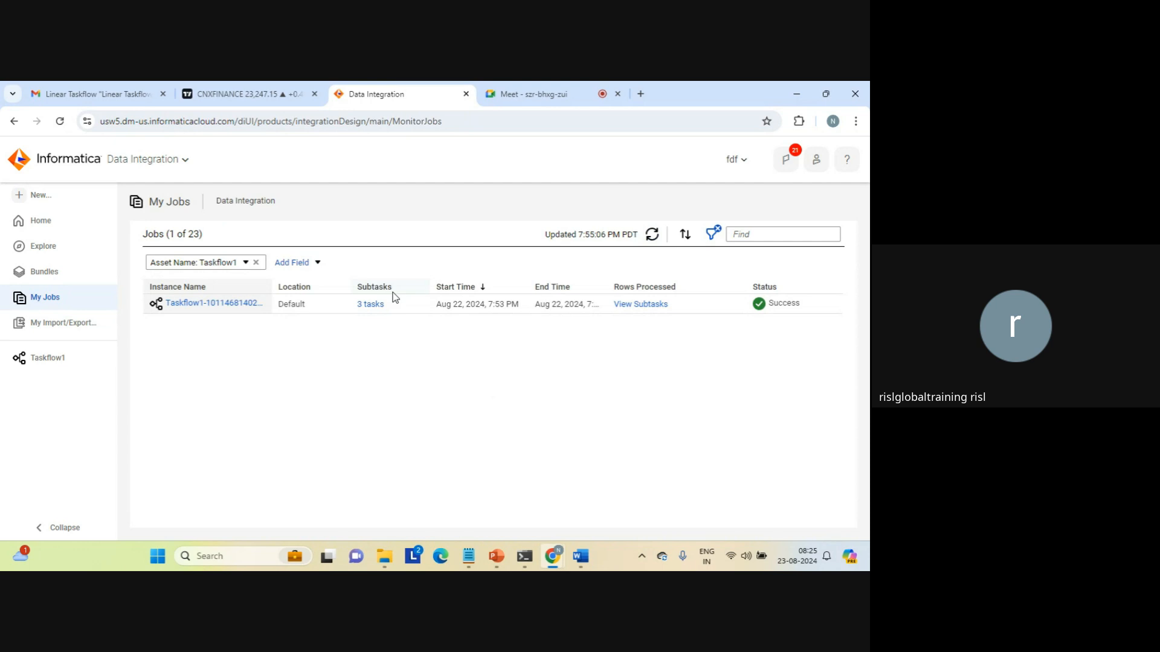
click(264, 304)
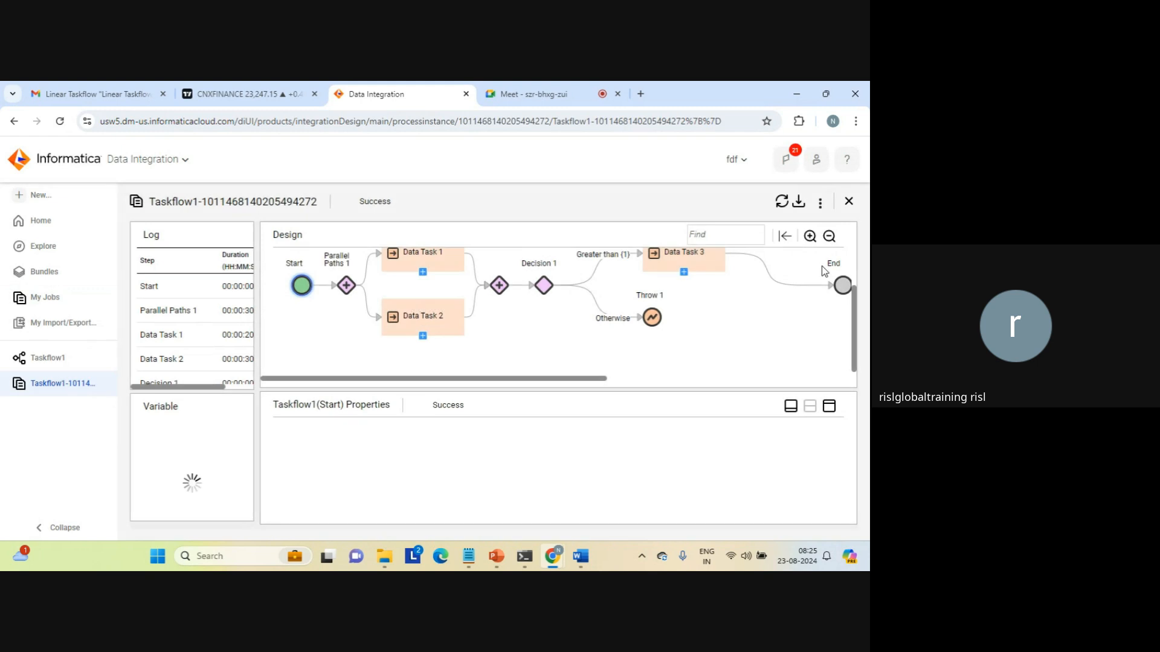
Review the run details of Parallel Paths 1, Data Tasks 1–3, Decision 1 and End.
drag(854, 307, 854, 289)
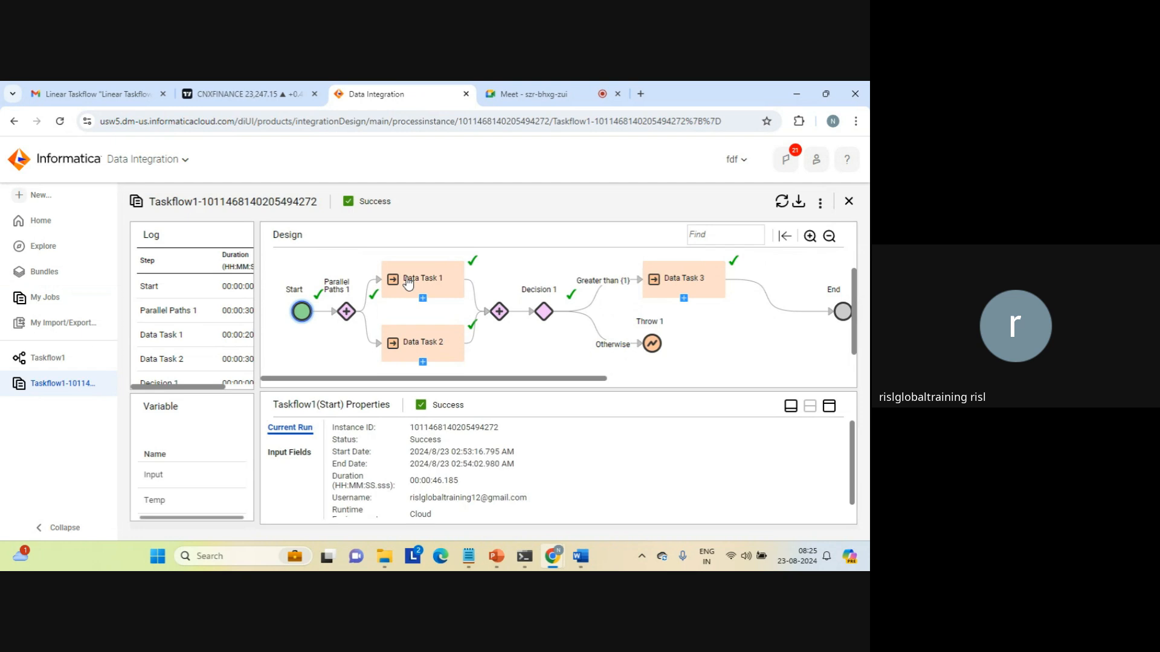
click(346, 312)
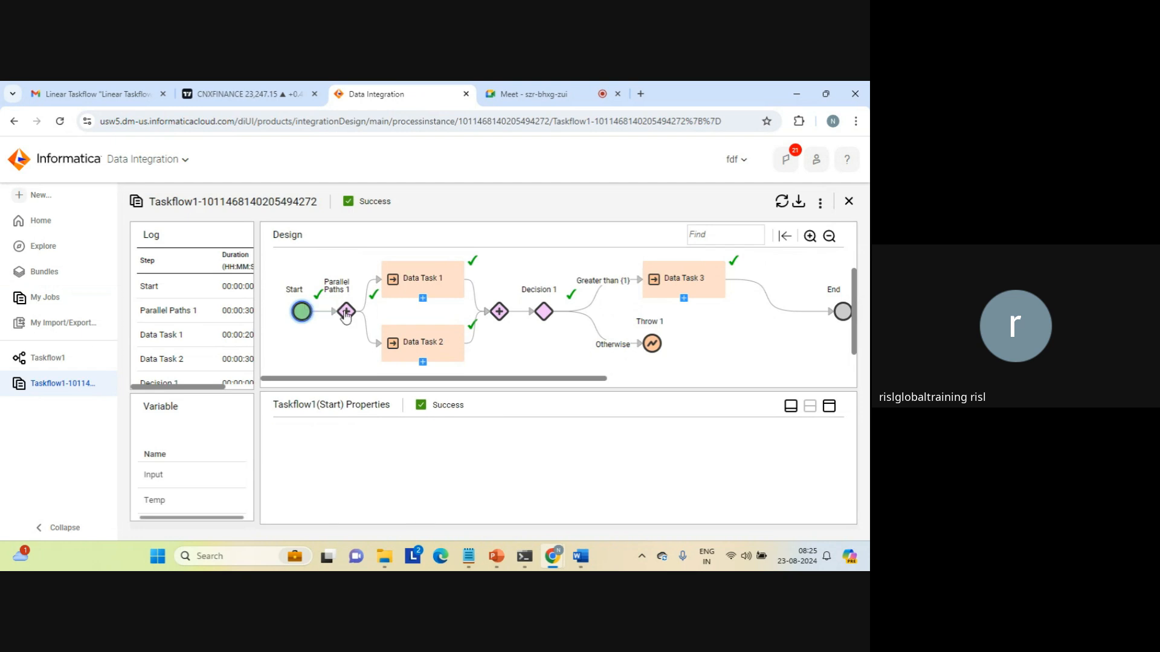
click(394, 298)
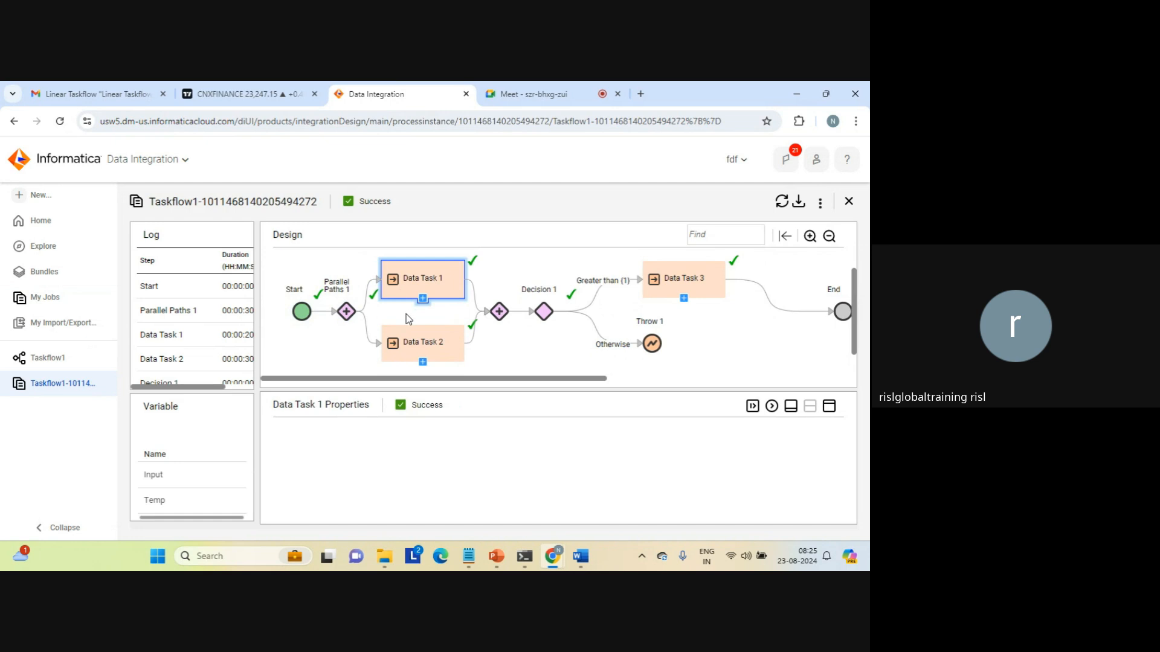
click(410, 346)
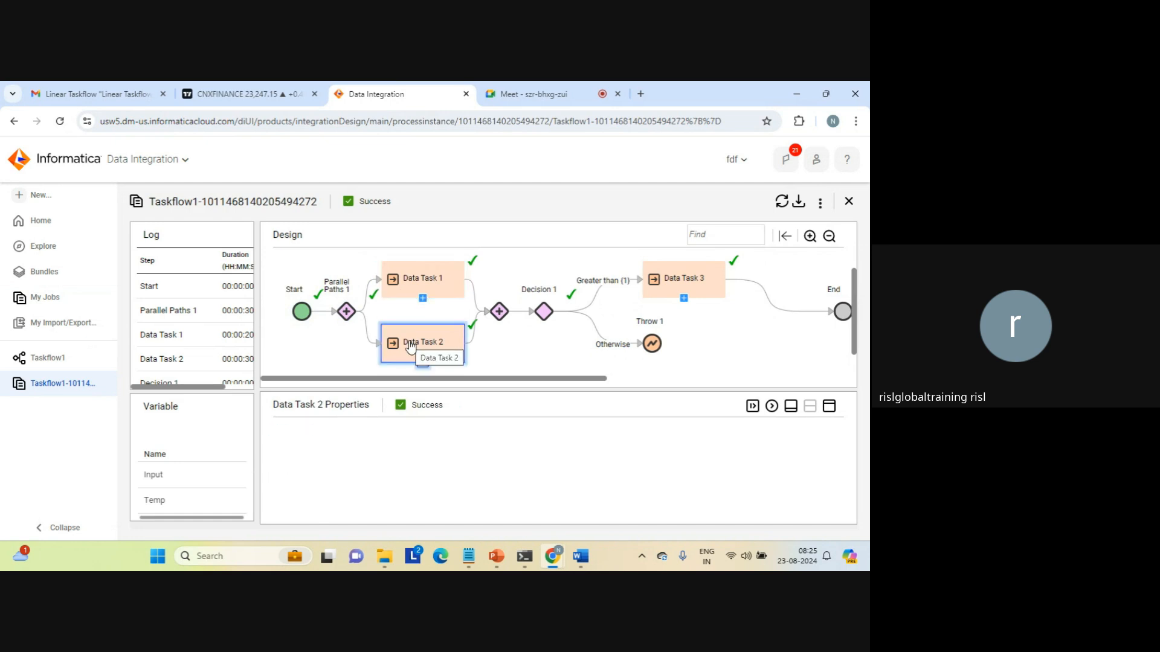
click(544, 312)
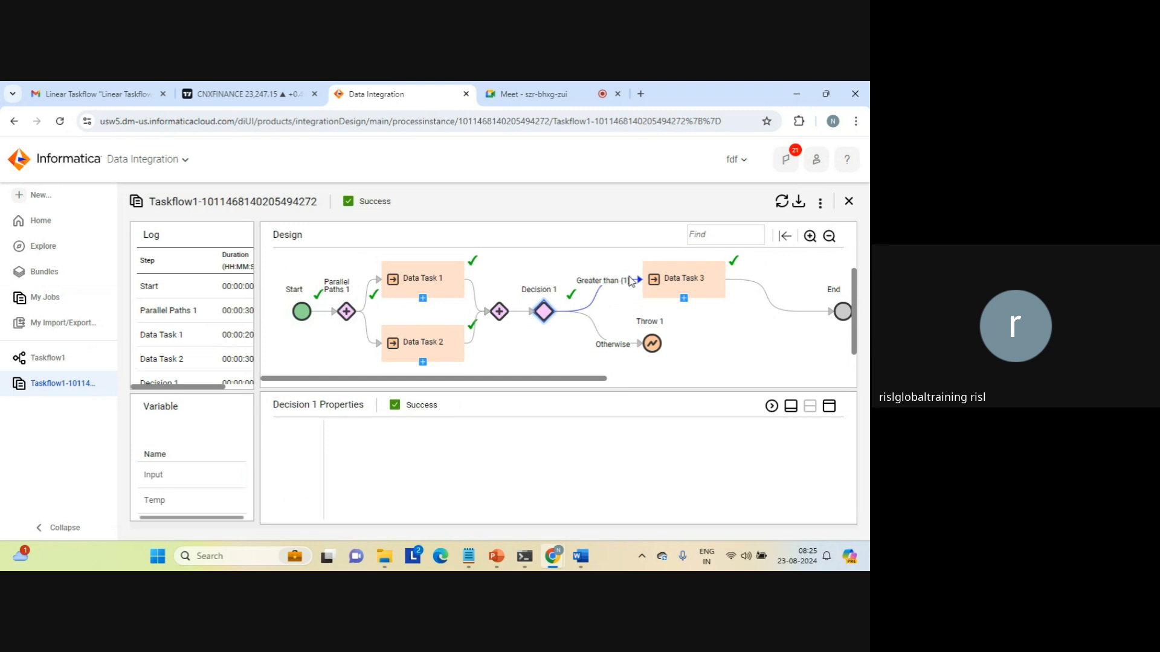
click(681, 281)
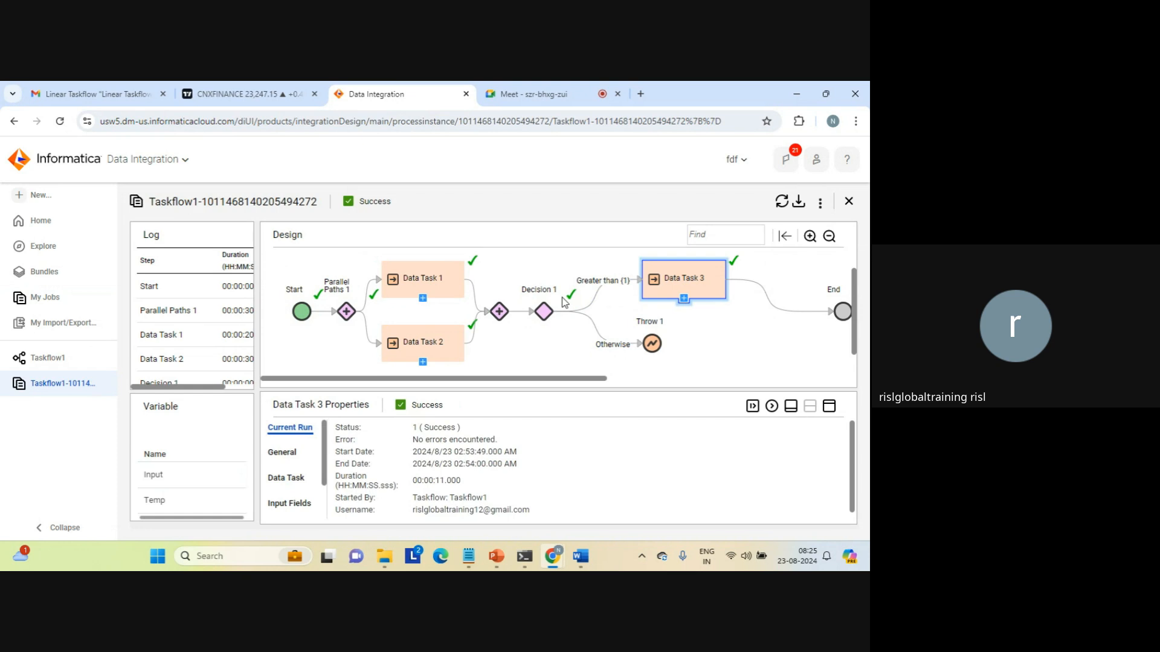
click(843, 311)
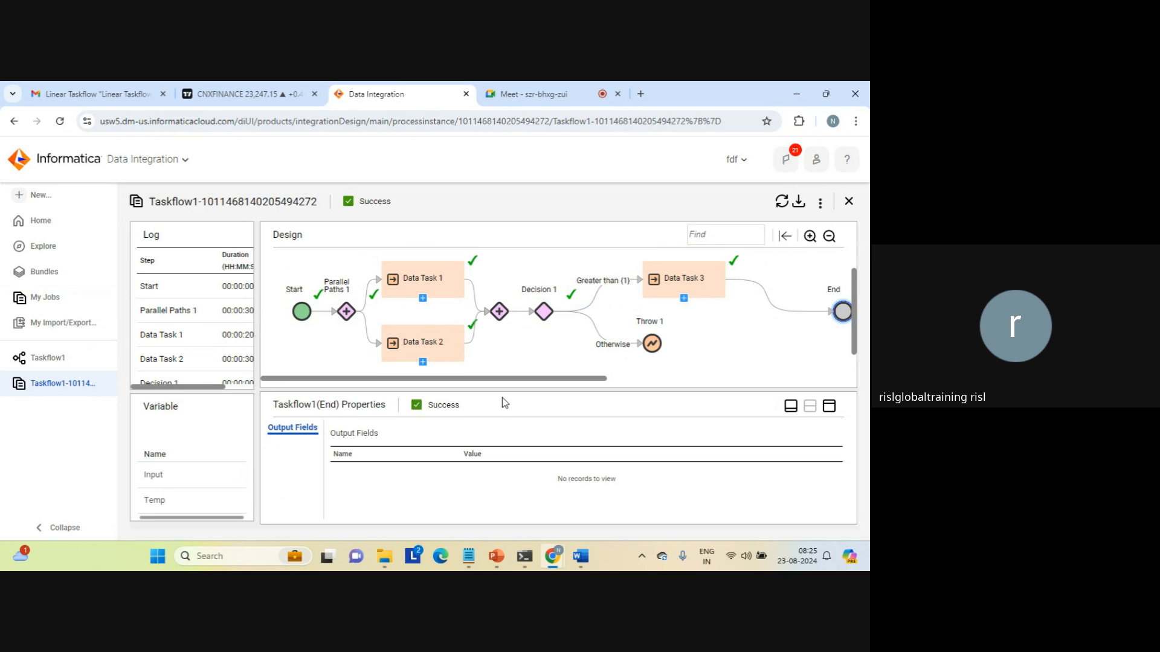
Recheck Data Task 3, Throw 1, Decision 1 and Start's input fields, ending on Data Task 1.
click(683, 288)
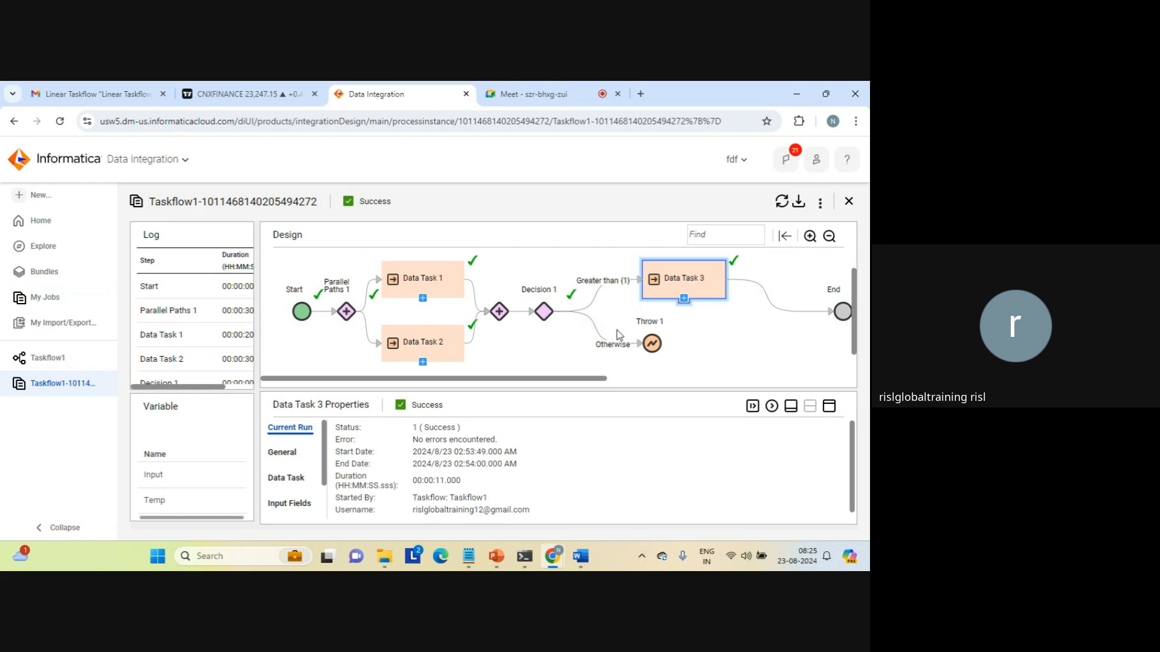
click(651, 345)
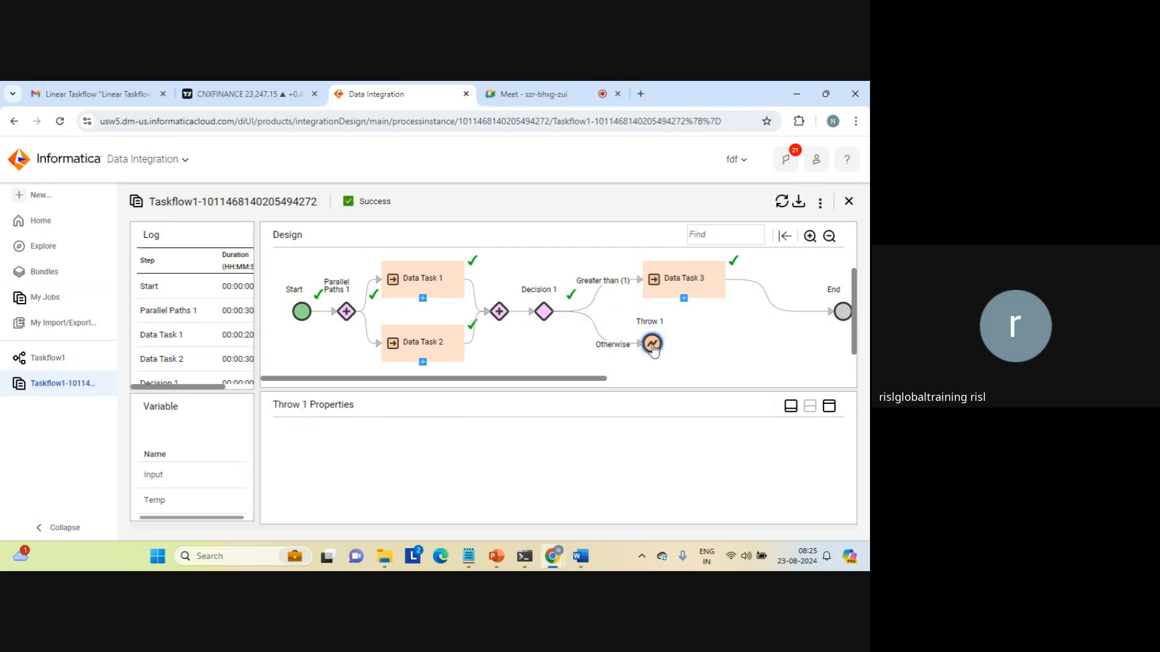
click(543, 312)
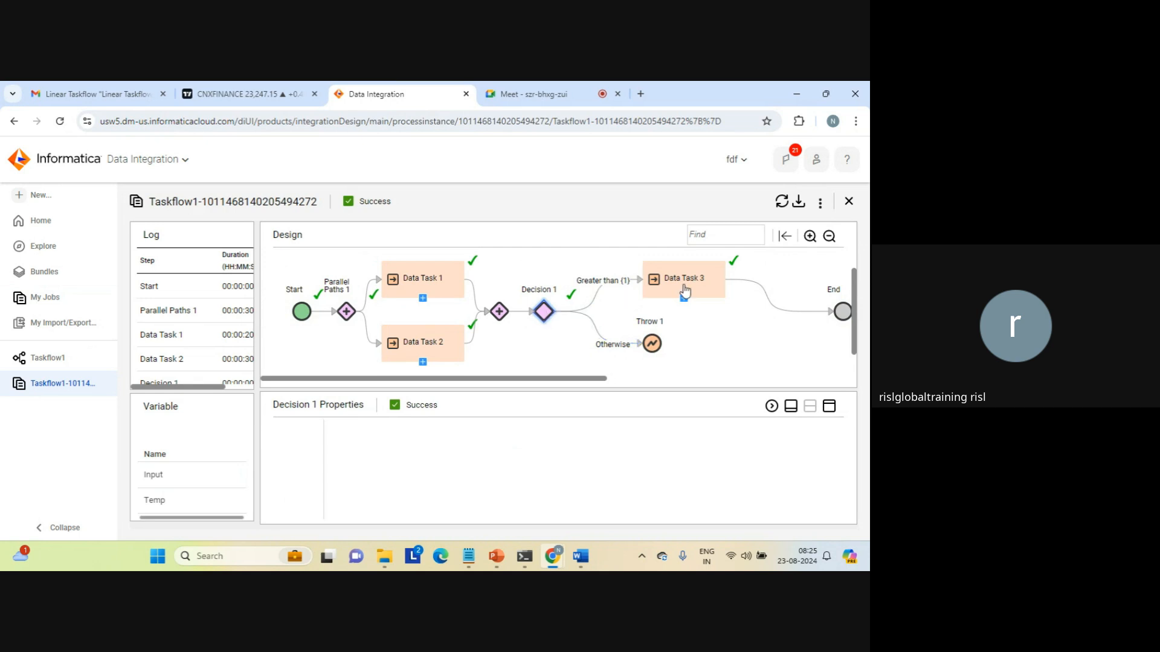
click(711, 330)
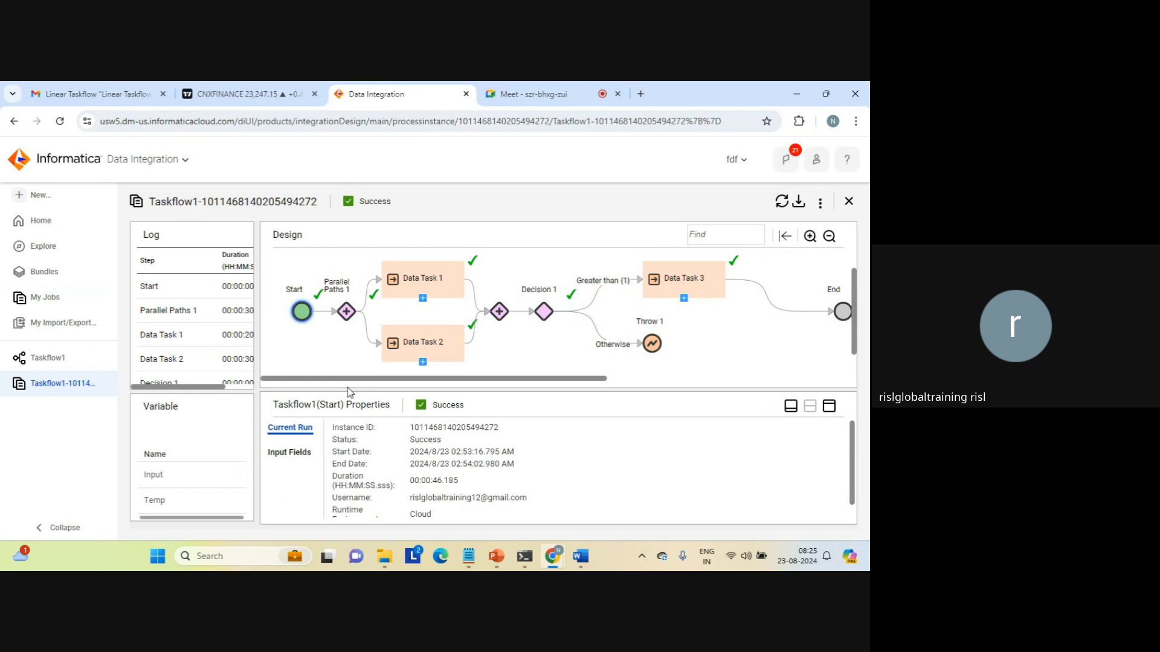
click(284, 455)
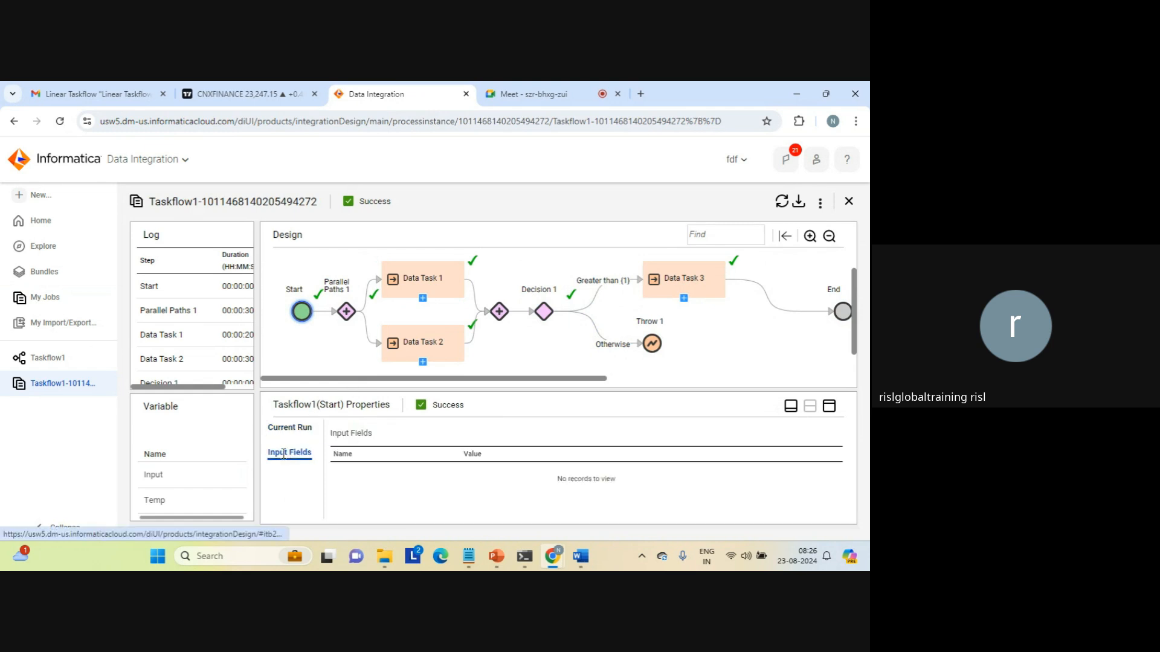
click(545, 318)
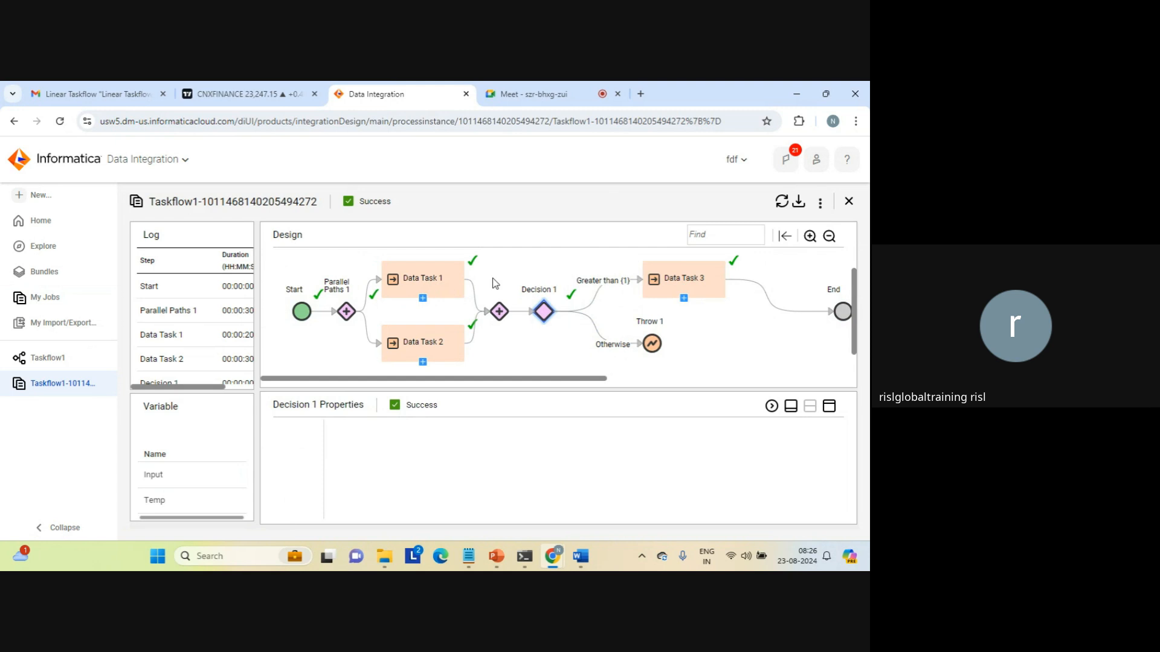
click(430, 279)
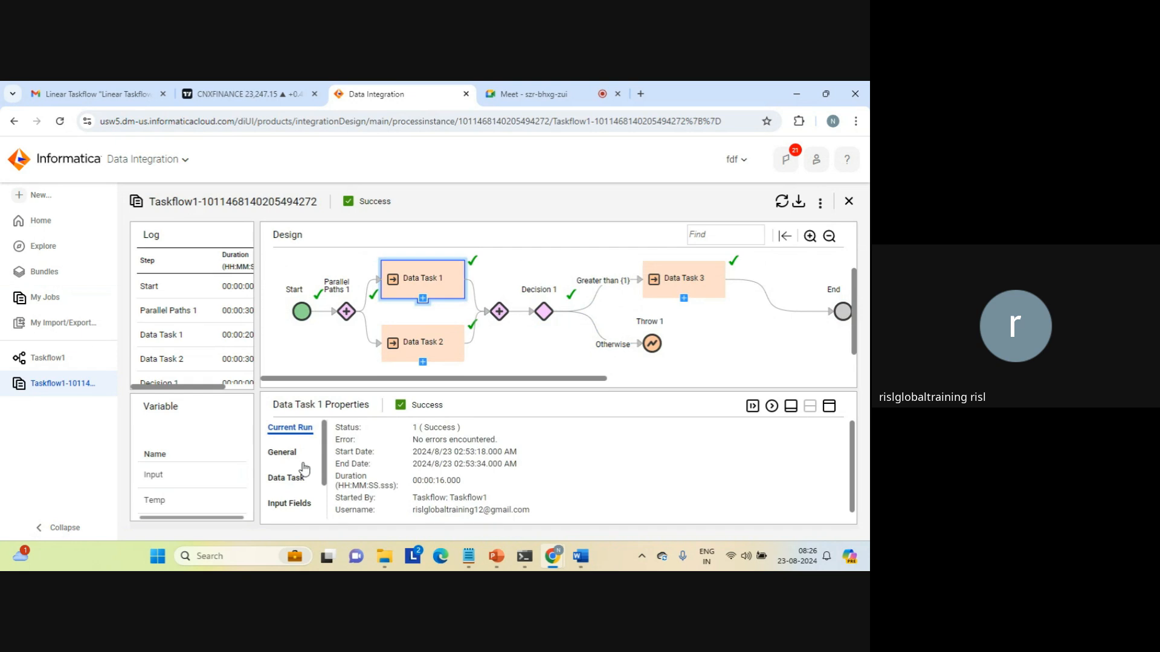
Maximize Data Task 1's properties panel and show its output fields.
click(293, 501)
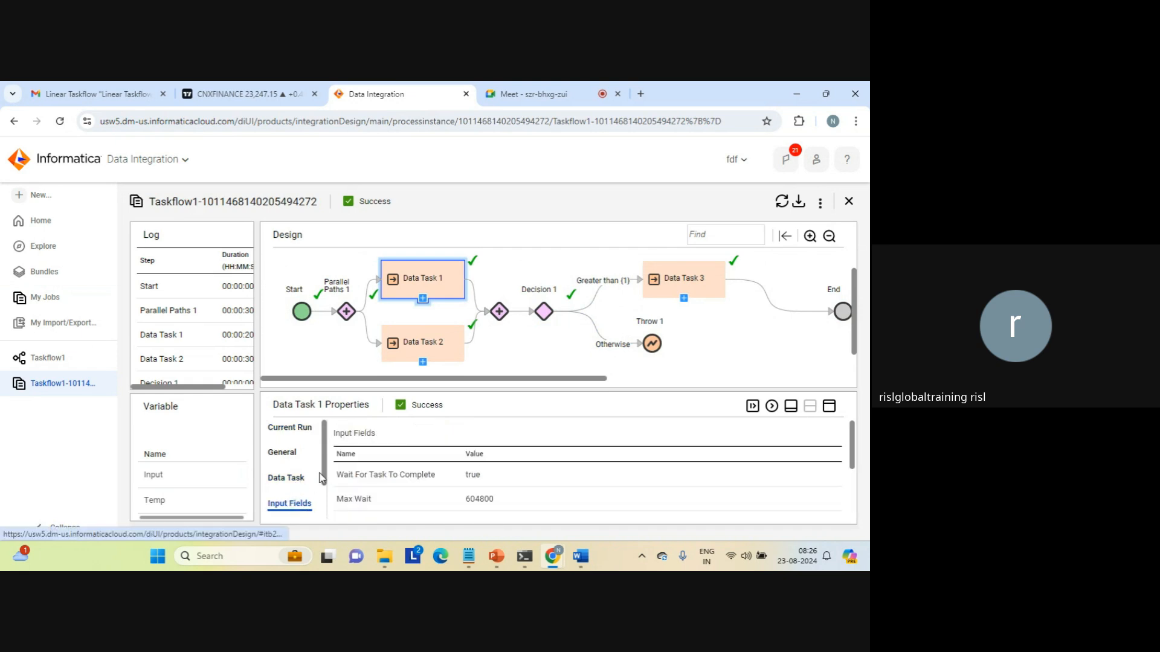
click(828, 407)
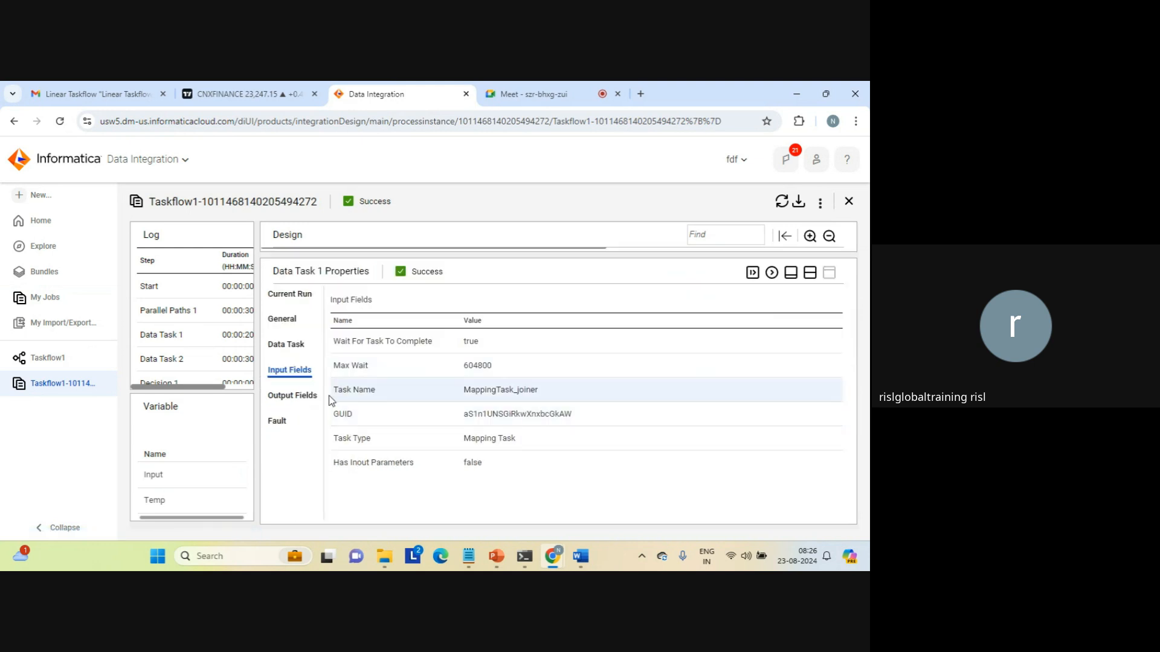
click(298, 397)
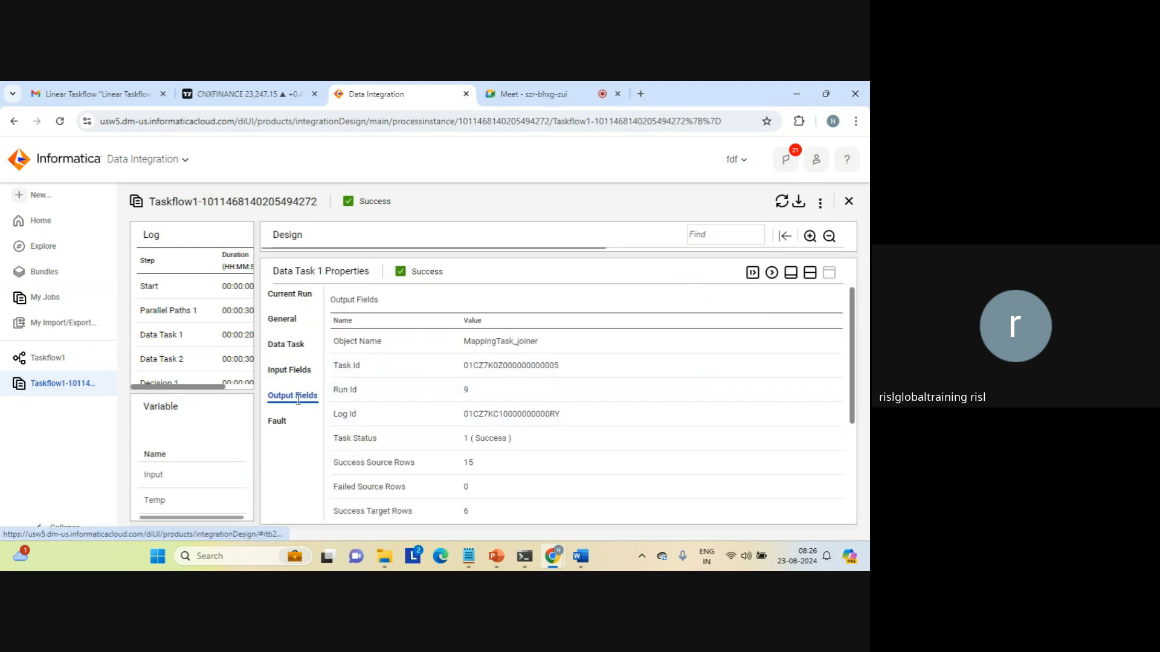
Highlight MappingTask_joiner's Run Id, Success status, 15 source rows and 6 target rows.
double_click(499, 341)
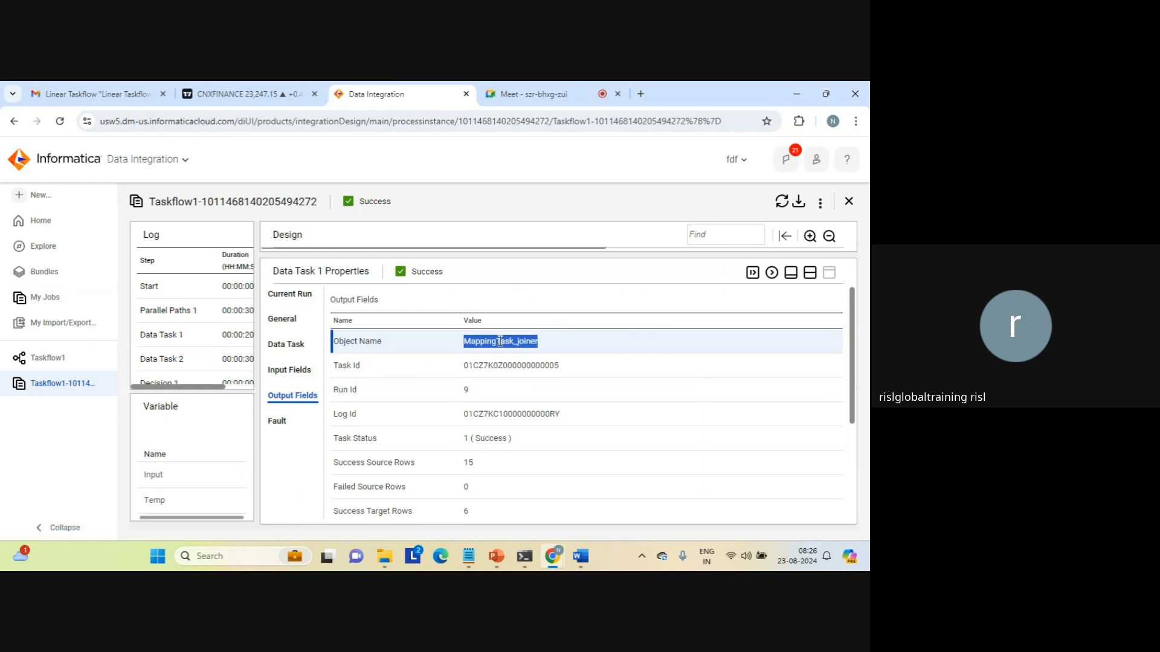
click(465, 390)
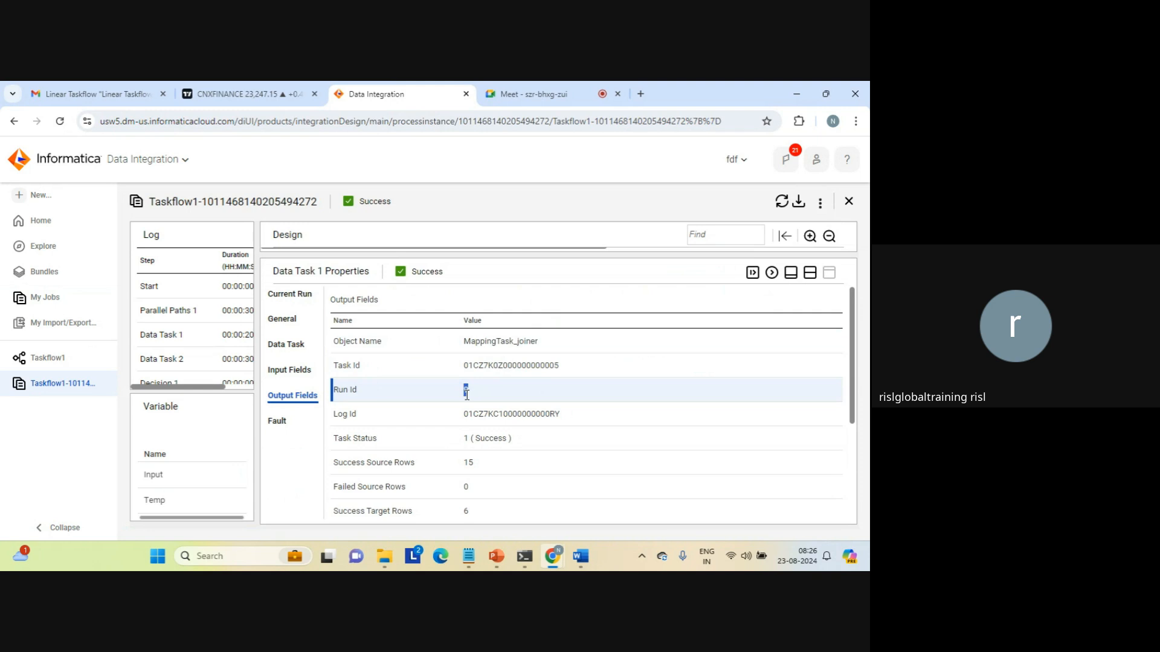
triple_click(486, 439)
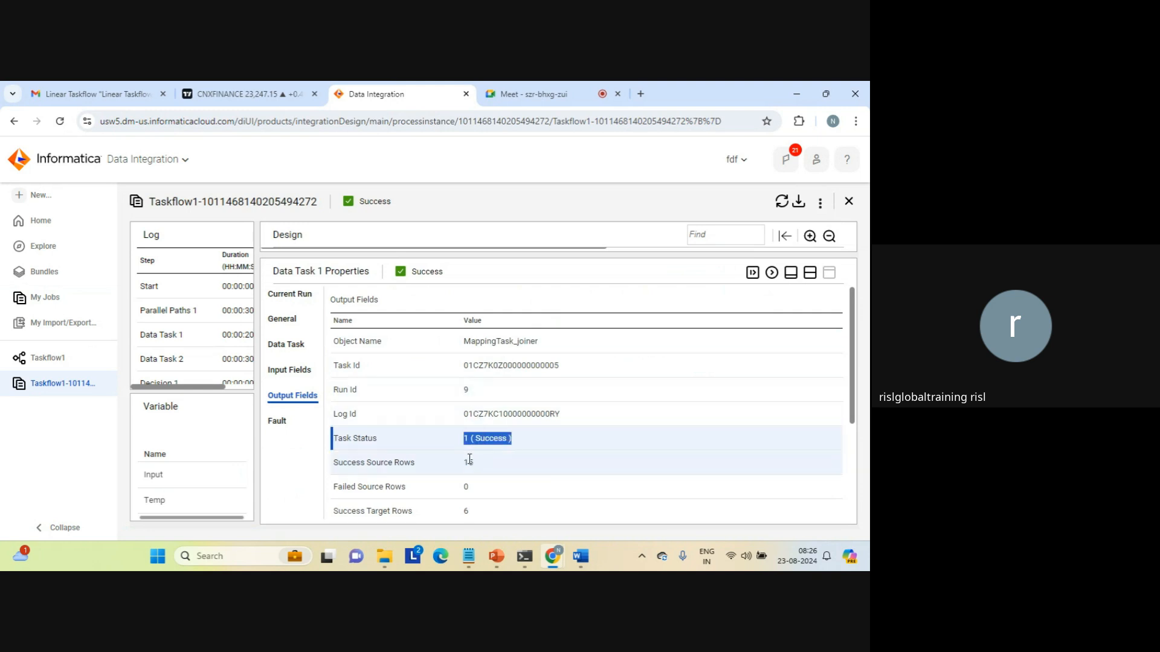
double_click(468, 462)
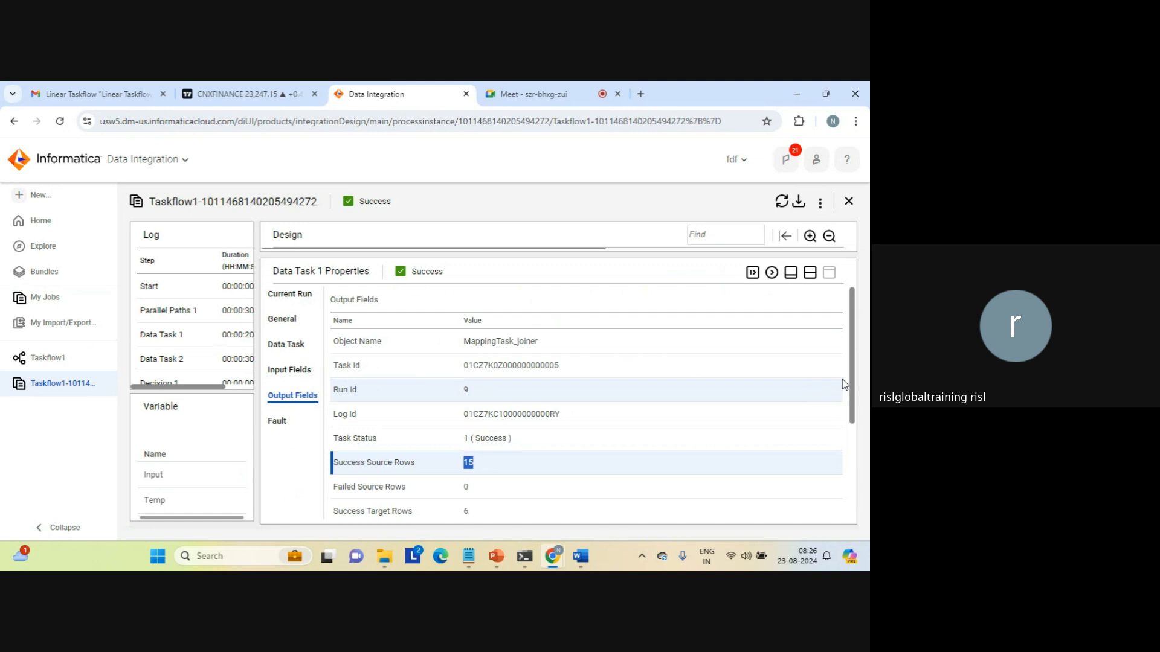
scroll(853, 410, down, 1)
scroll(853, 410, down, 2)
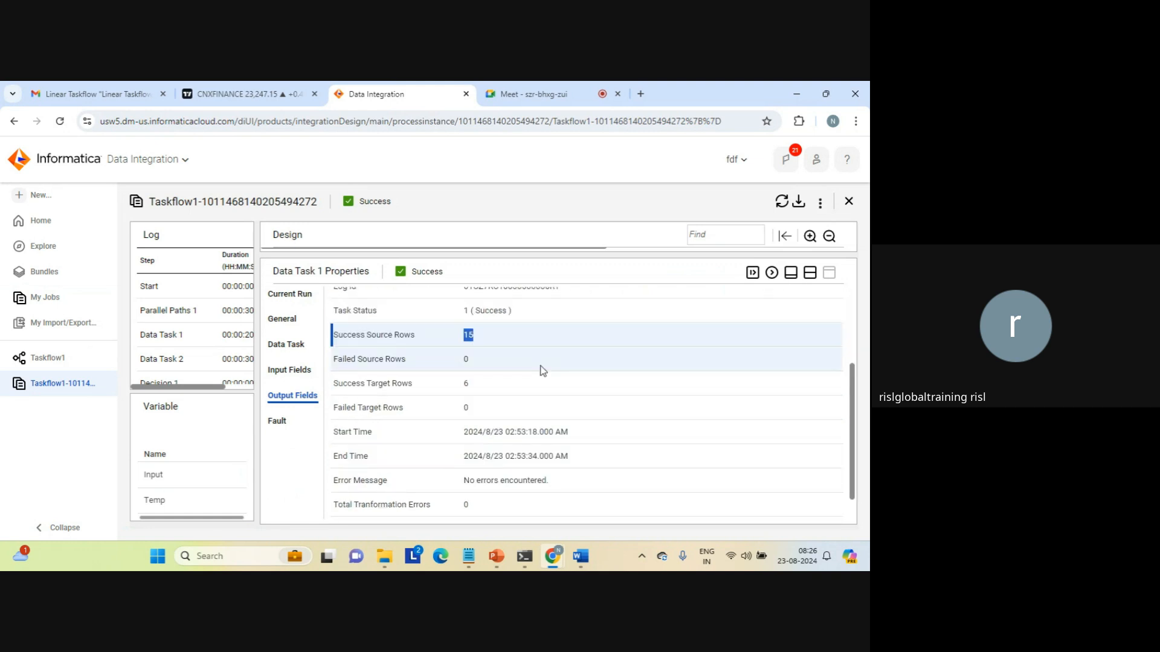
double_click(466, 384)
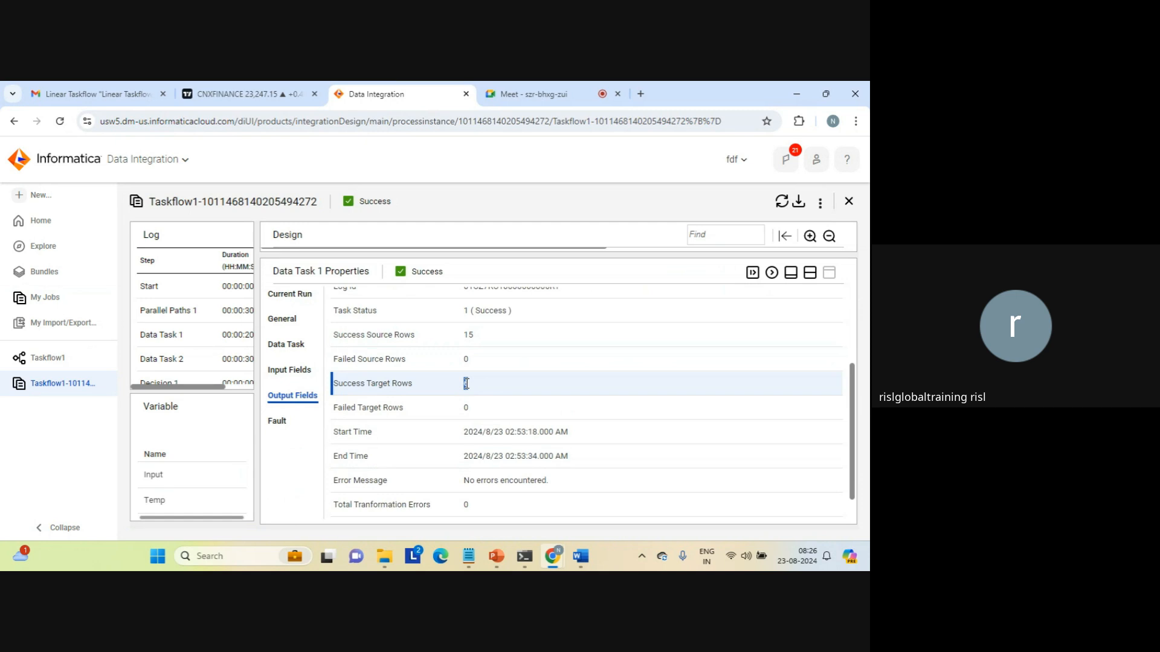
click(582, 467)
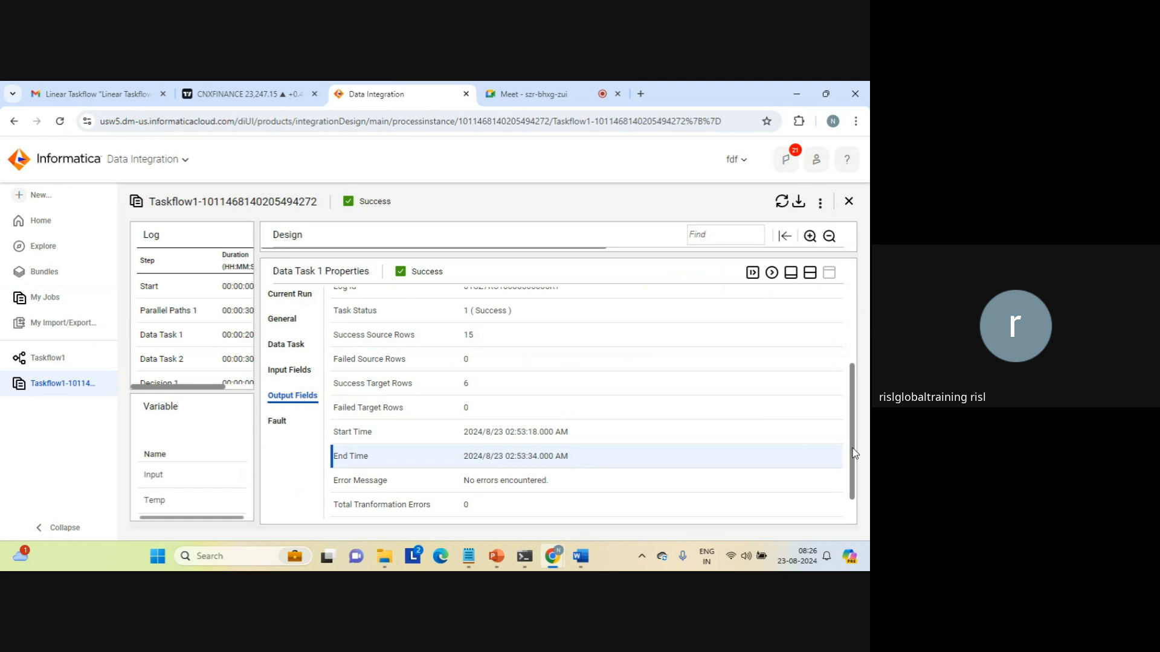
drag(853, 456, 865, 353)
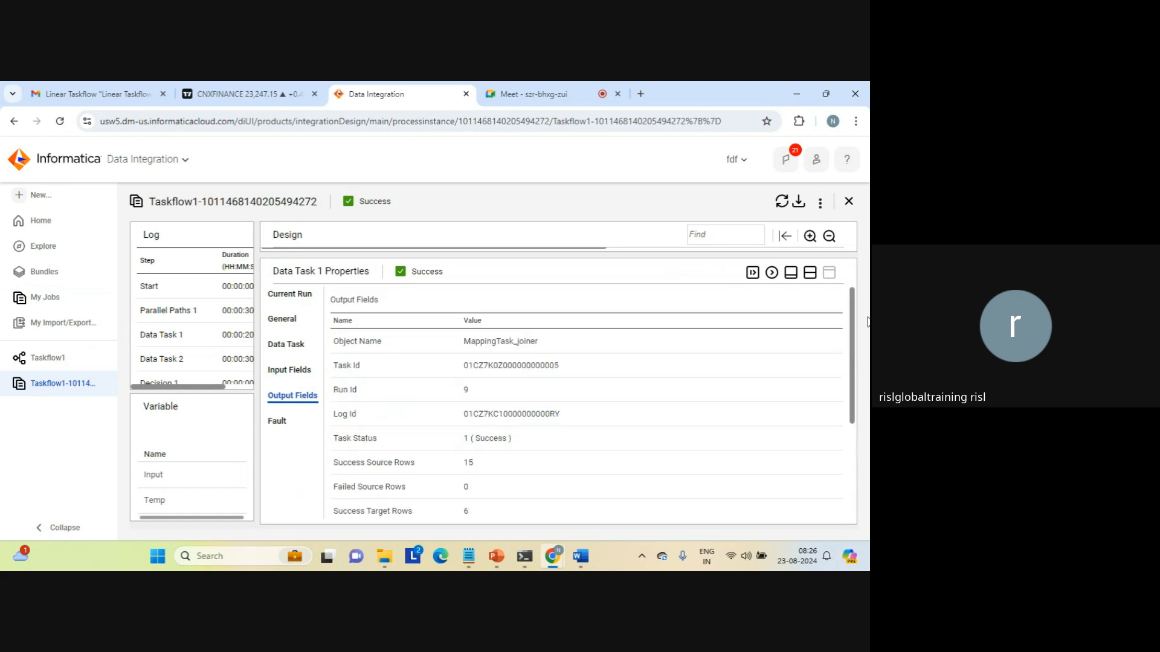
Restore the run diagram, view the overall Taskflow1 summary, and close the run details.
click(809, 274)
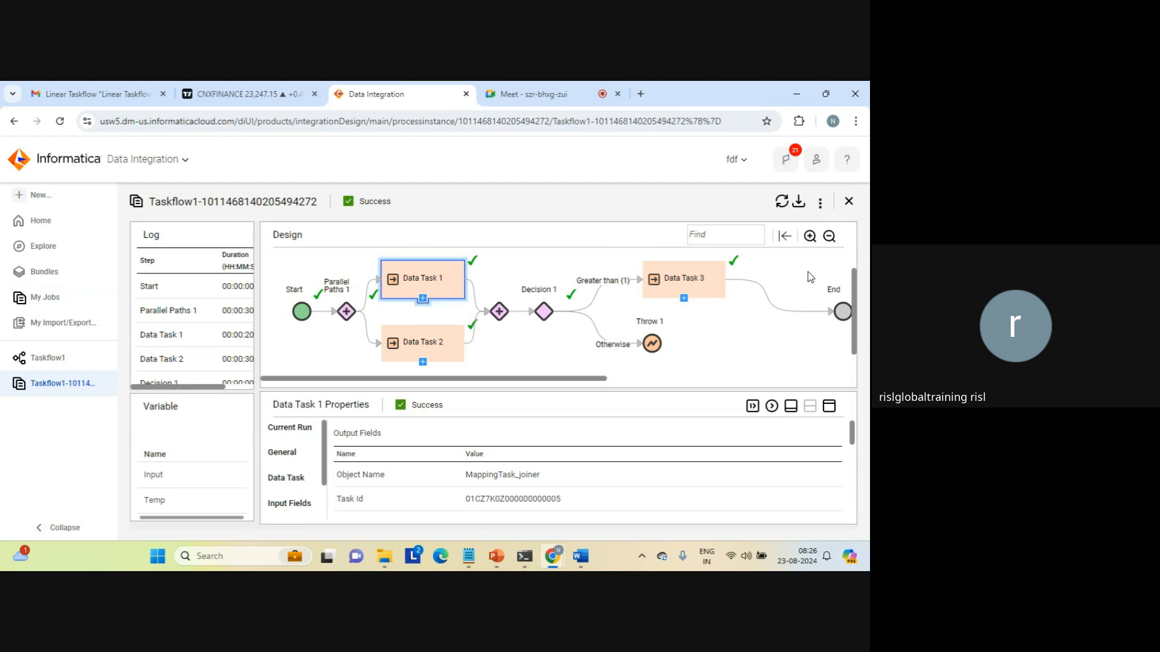
click(712, 348)
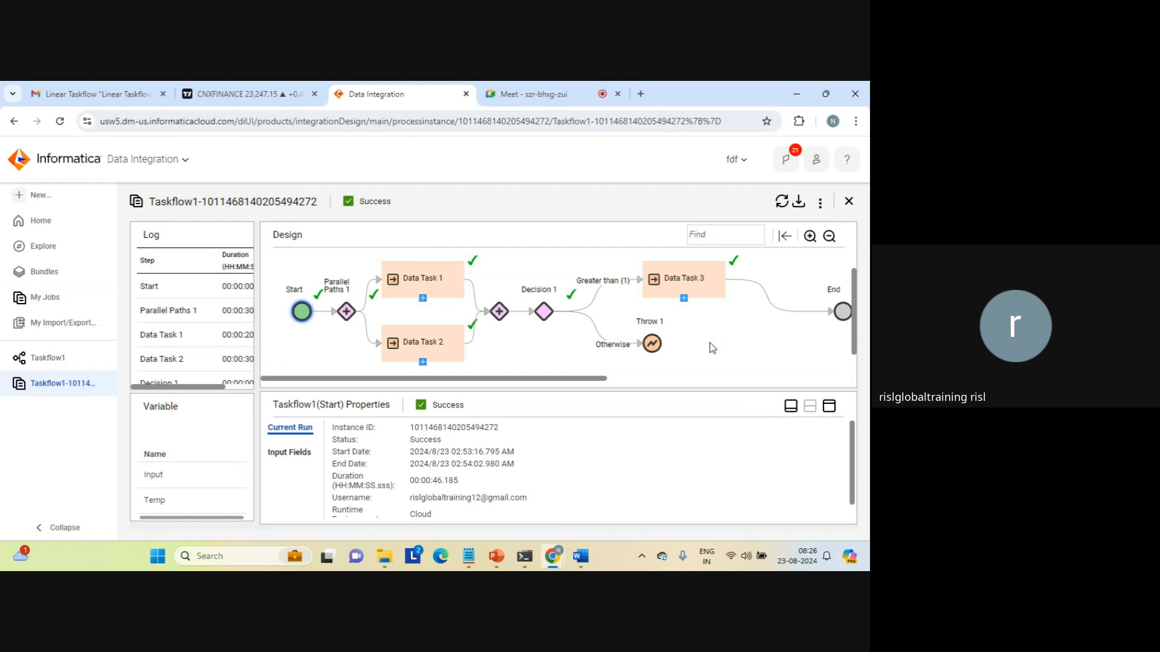
click(849, 205)
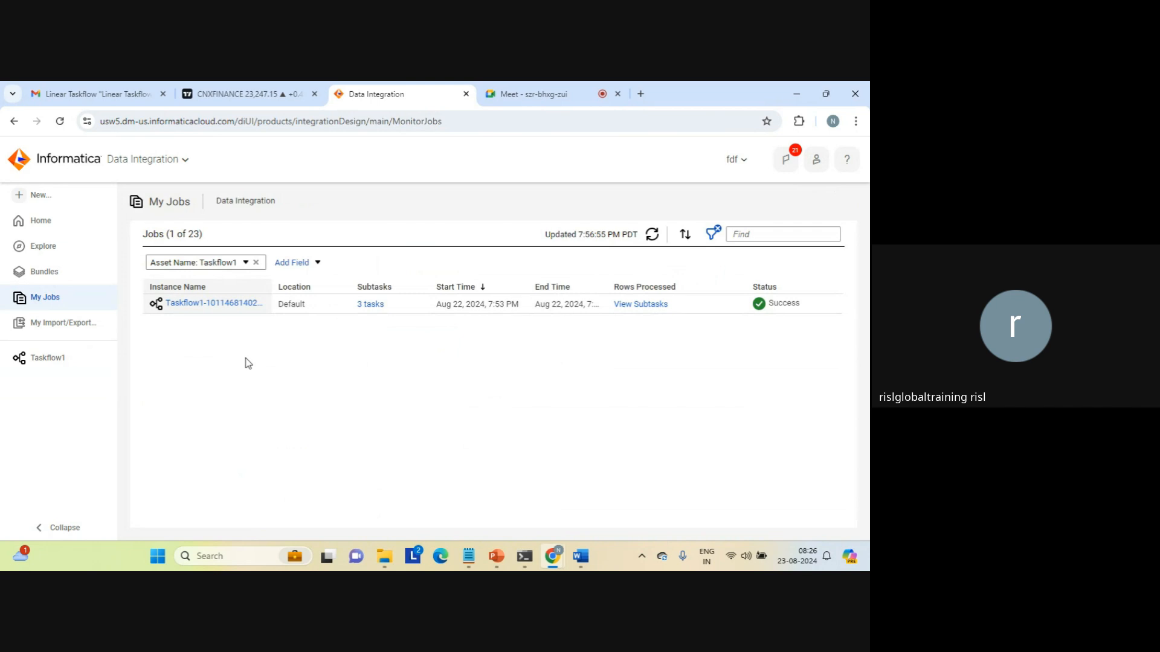
Create a new Taskflow2 from the plain Taskflow template.
click(44, 202)
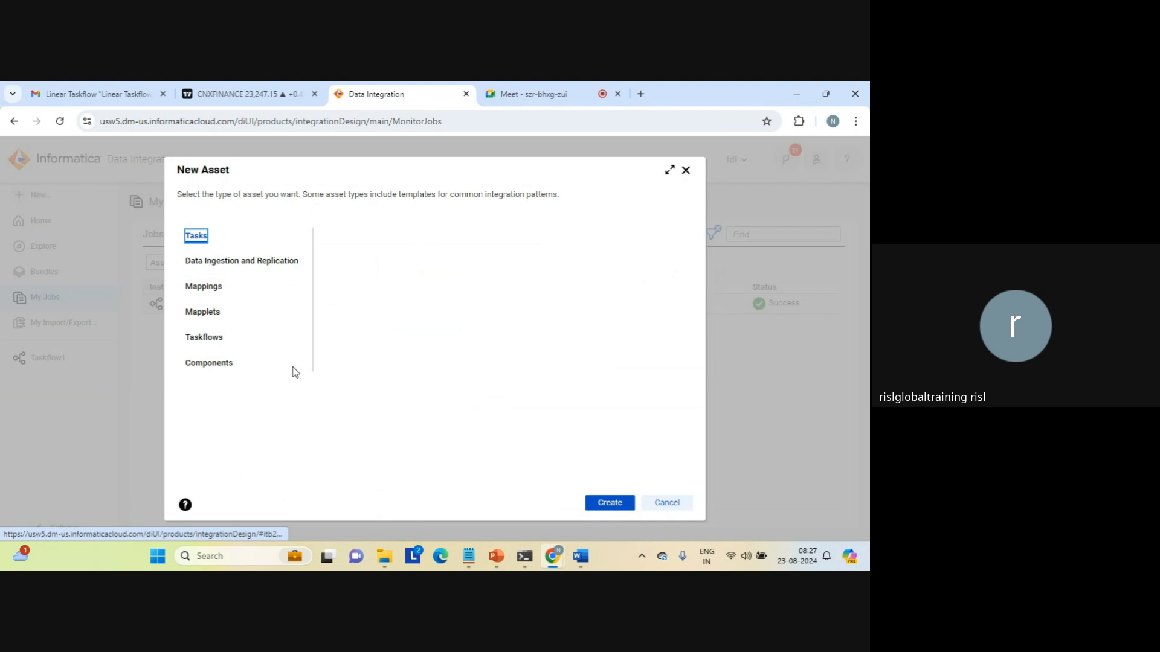
click(212, 339)
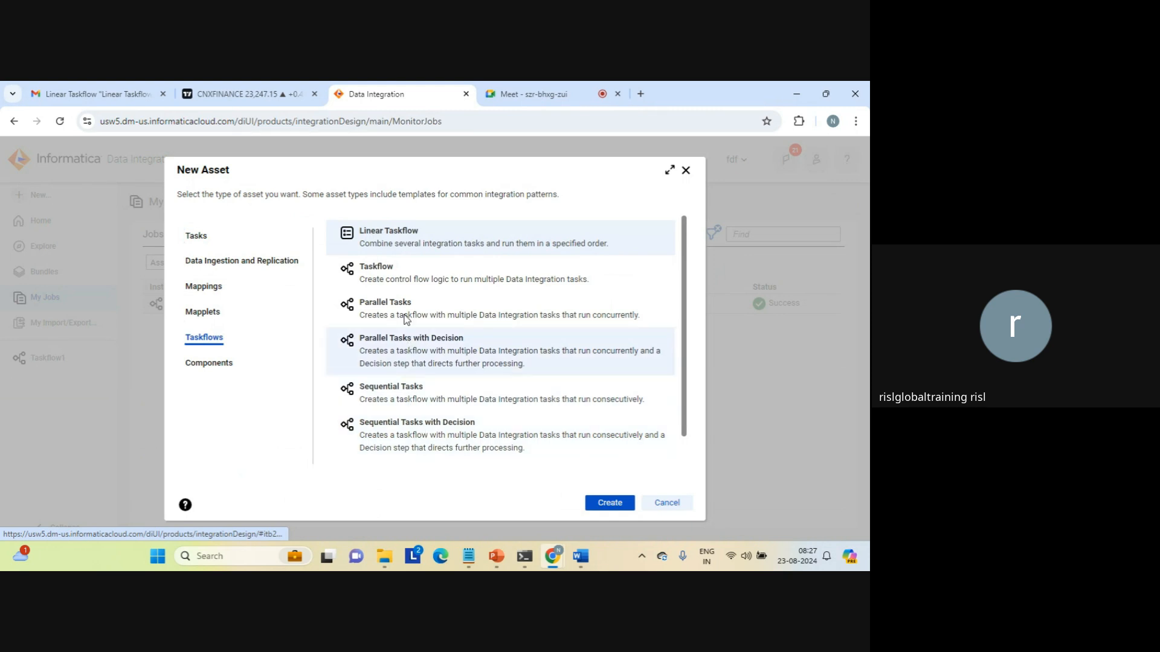
click(391, 270)
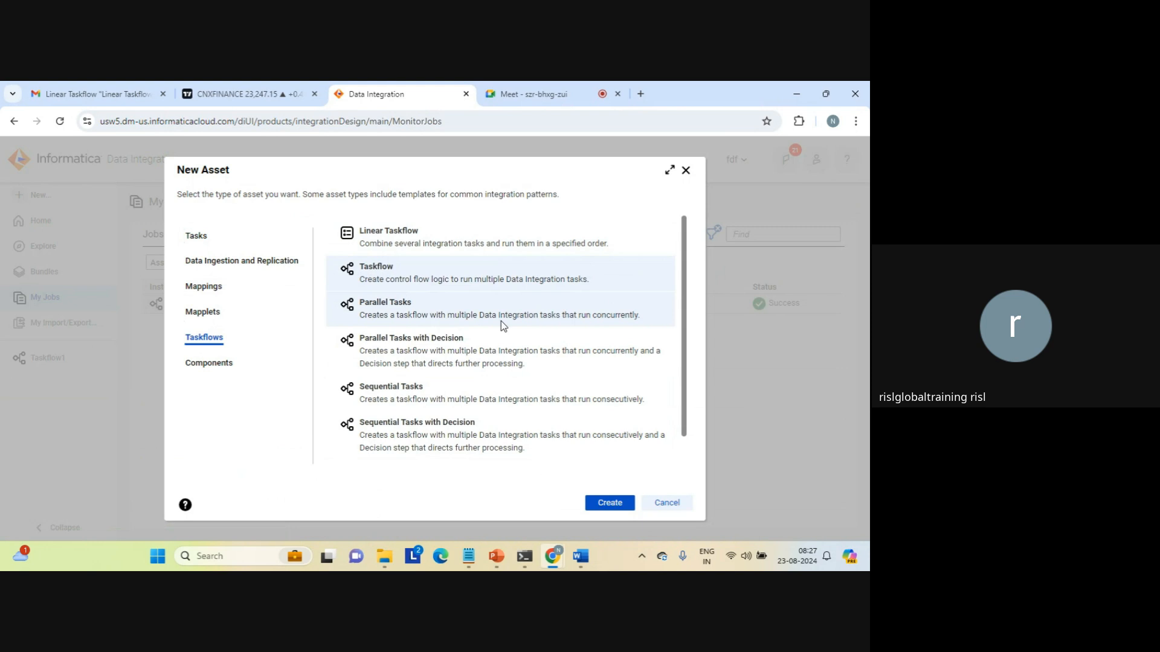
click(608, 503)
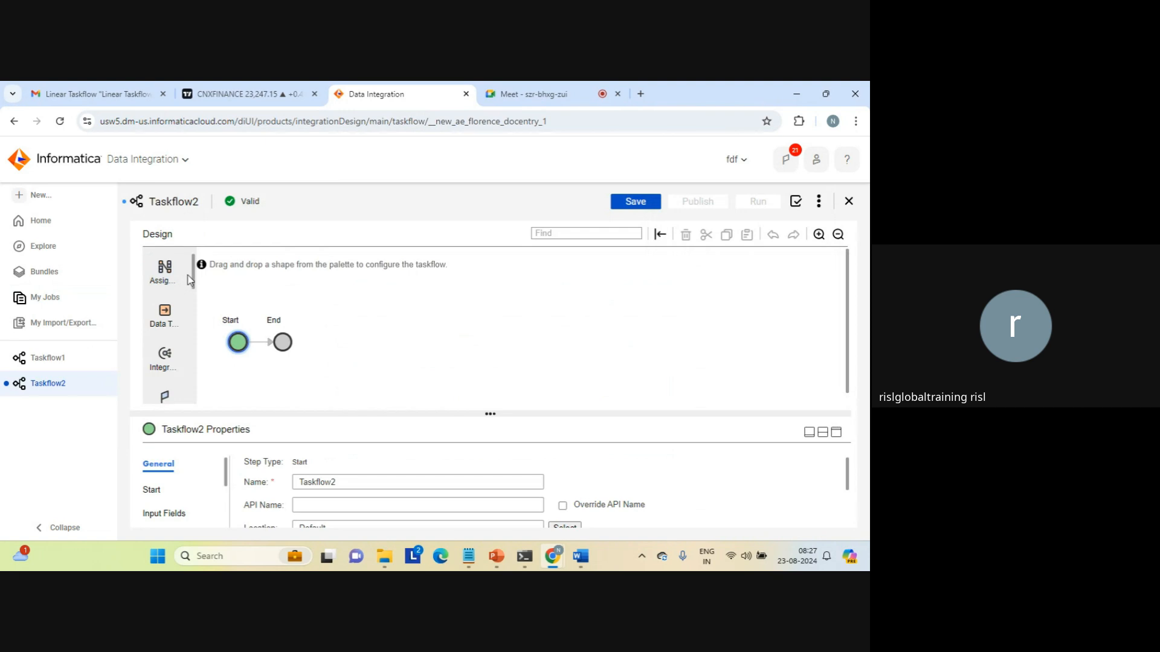
Scroll the shape palette and try dragging an End step onto Taskflow2's canvas.
scroll(195, 278, down, 2)
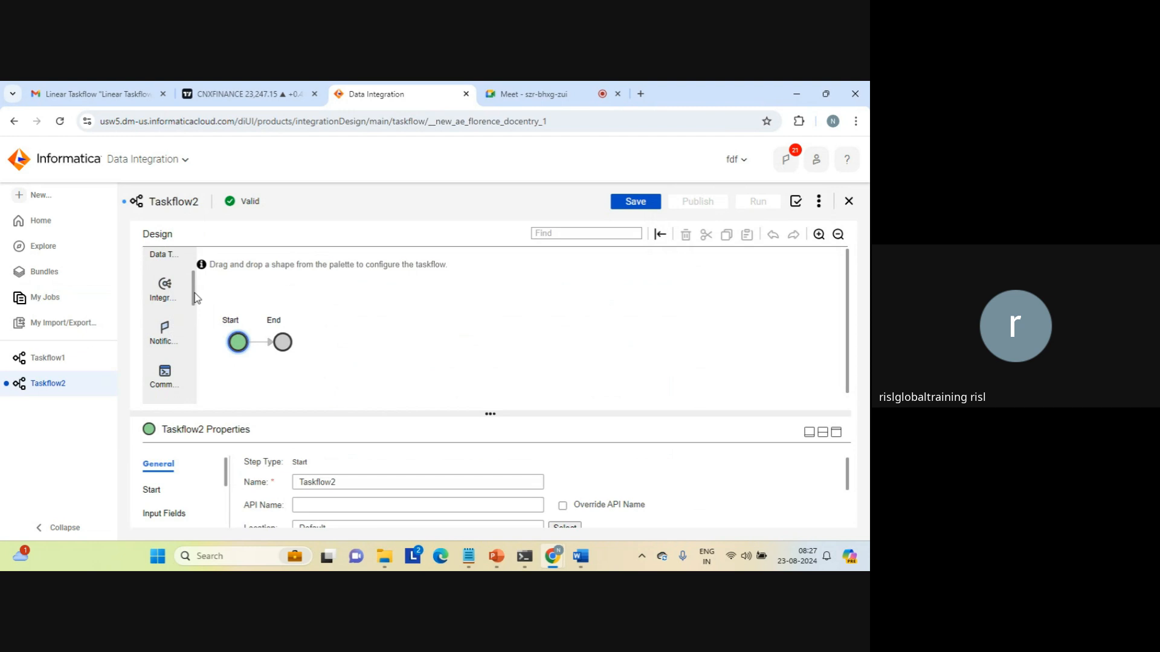
drag(193, 296, 193, 325)
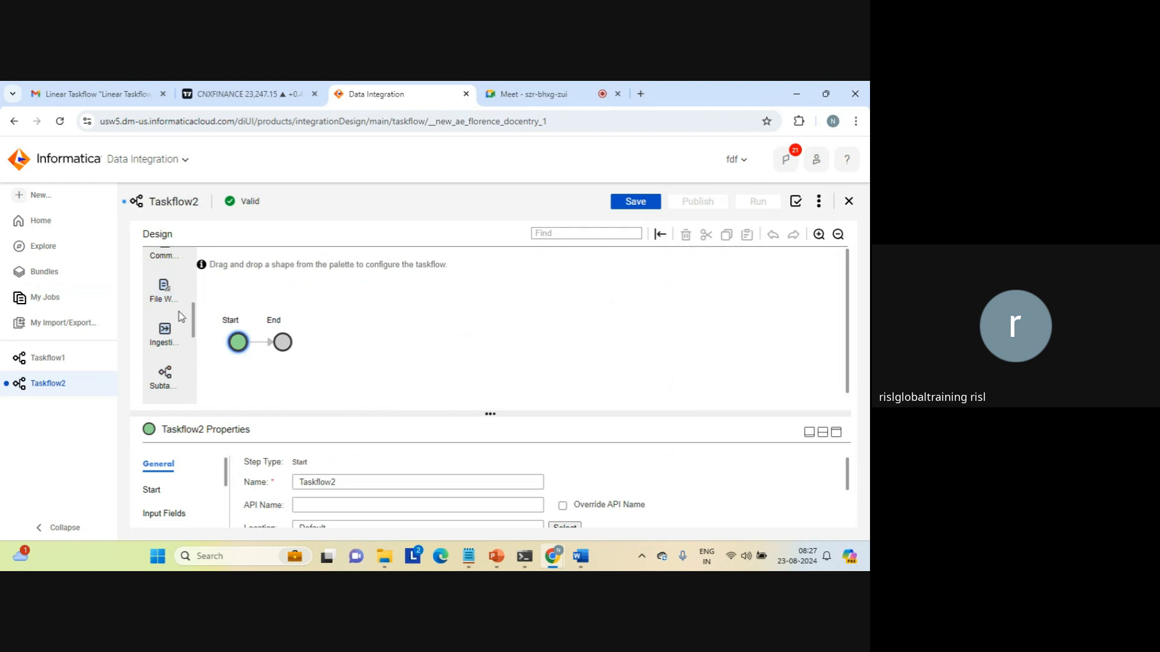
scroll(194, 329, down, 3)
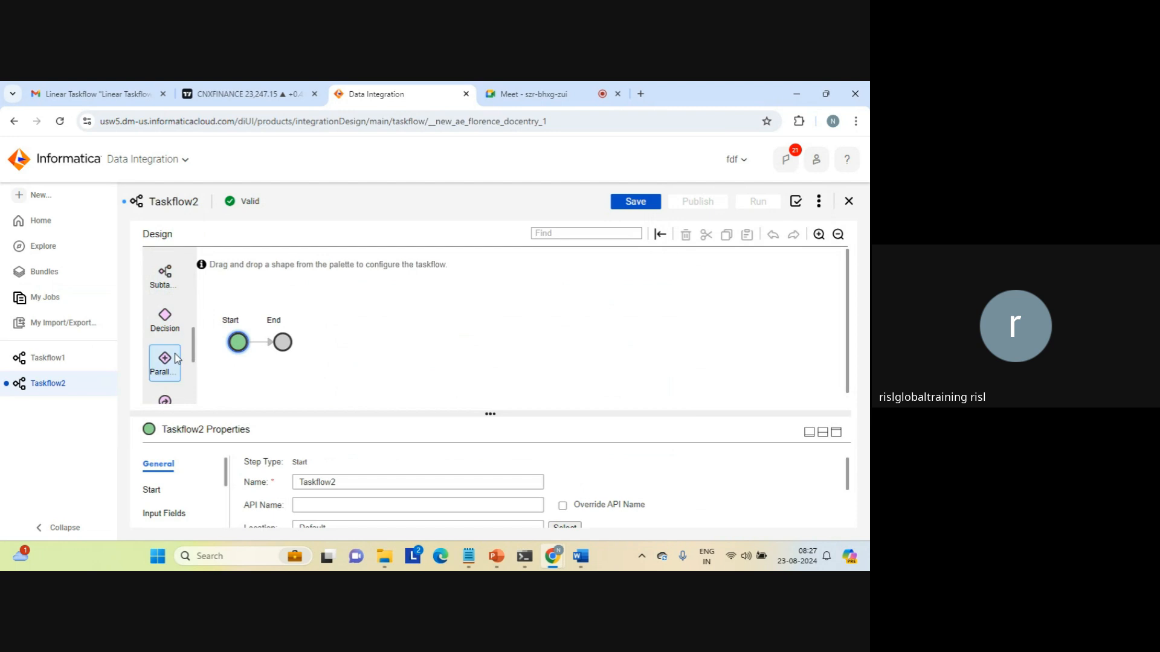
drag(196, 348, 192, 379)
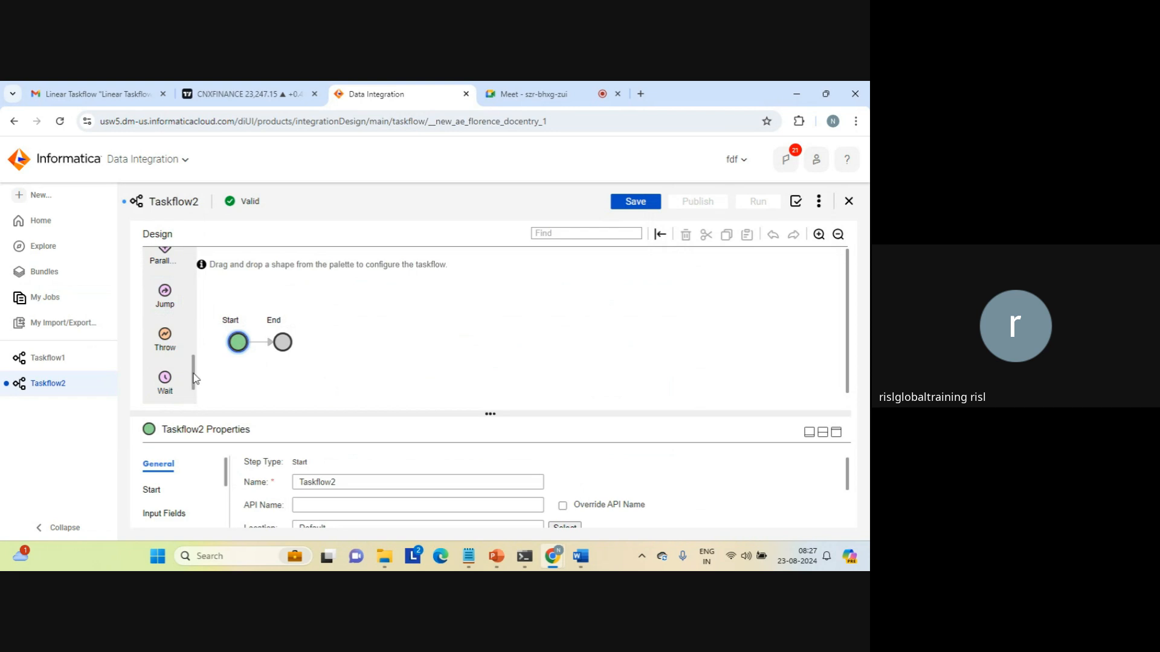
drag(193, 379, 191, 394)
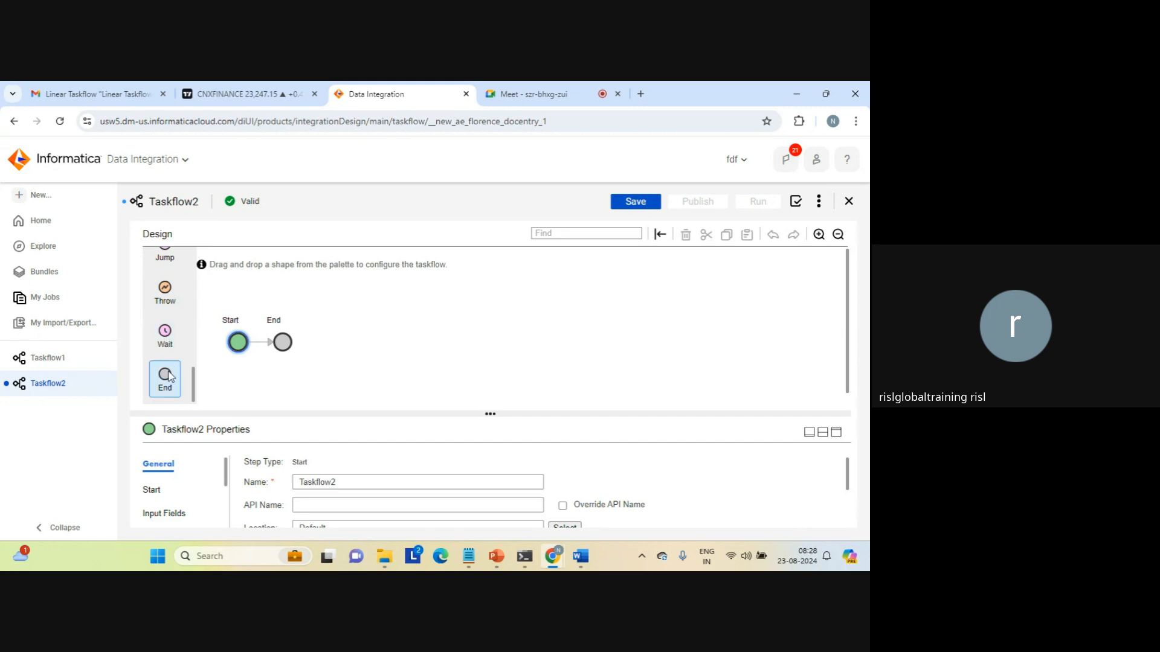
drag(169, 376, 375, 325)
drag(195, 384, 200, 263)
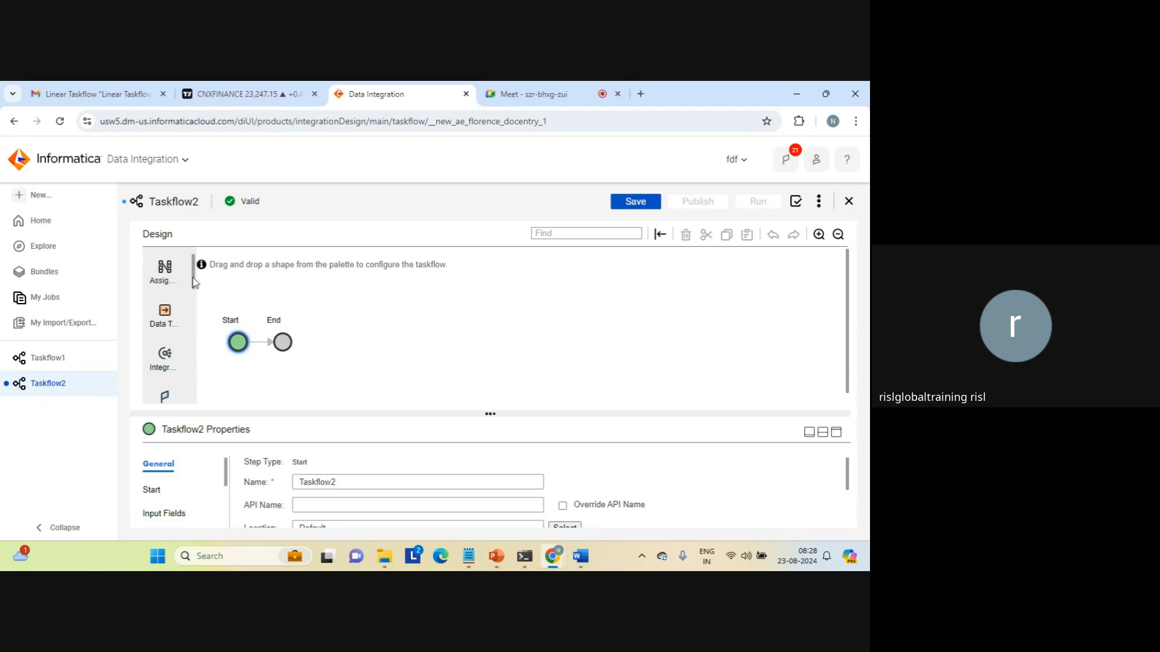
drag(194, 279, 192, 291)
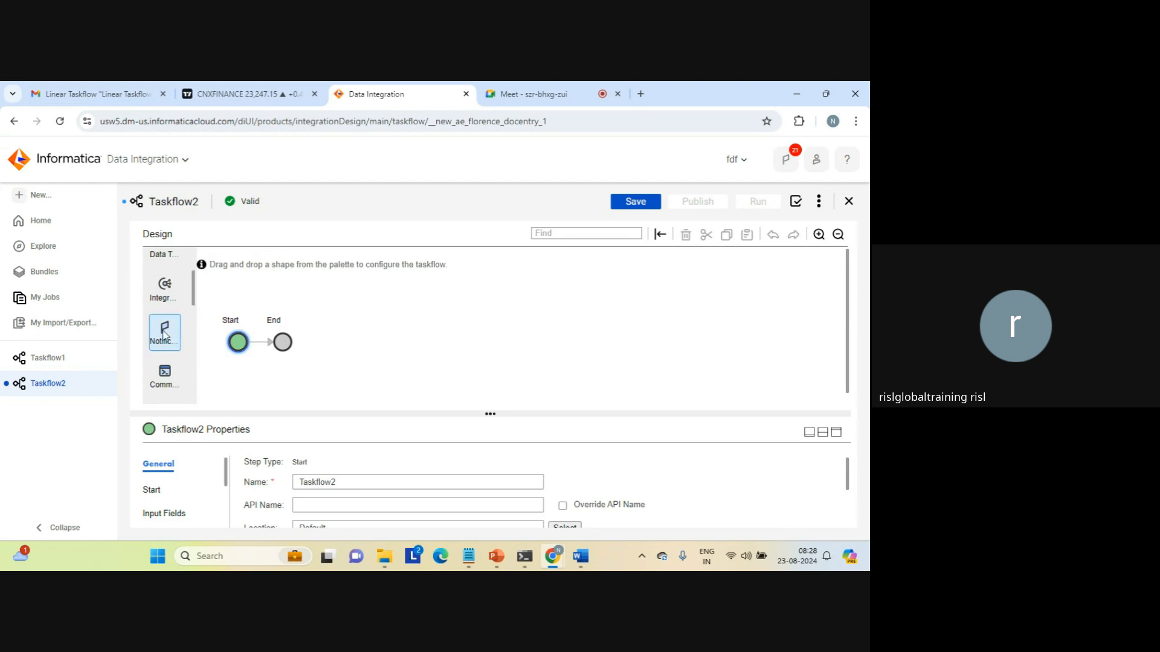
drag(165, 334, 369, 308)
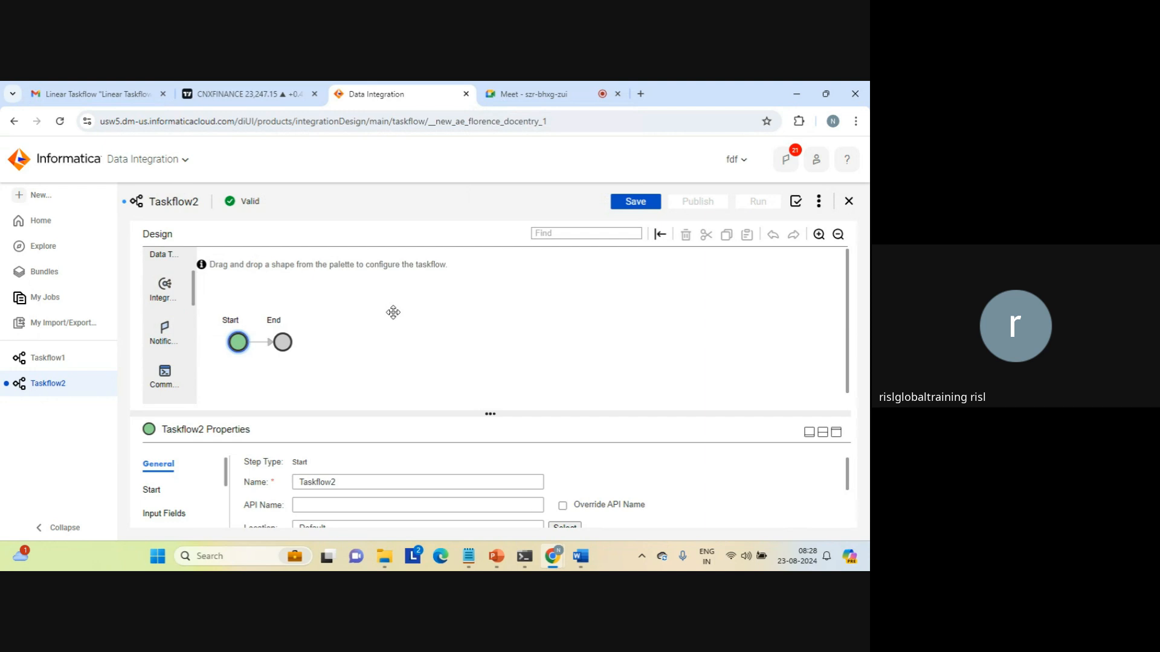
Switch to the Application Integration service, discarding the unsaved Taskflow2.
click(39, 200)
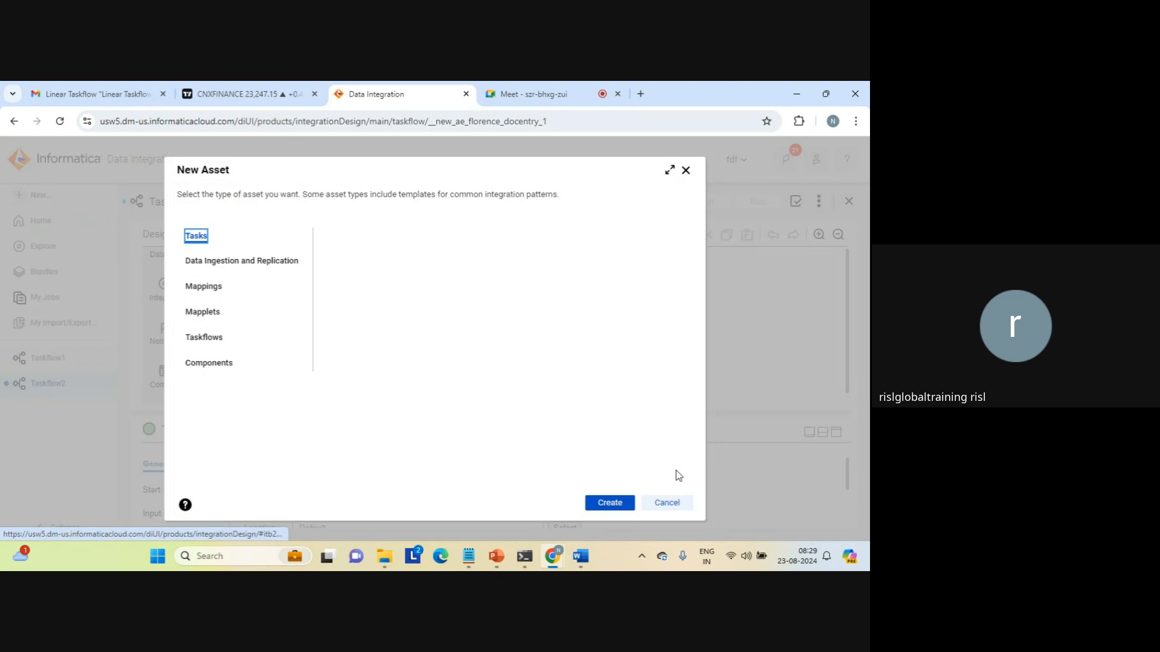
click(669, 505)
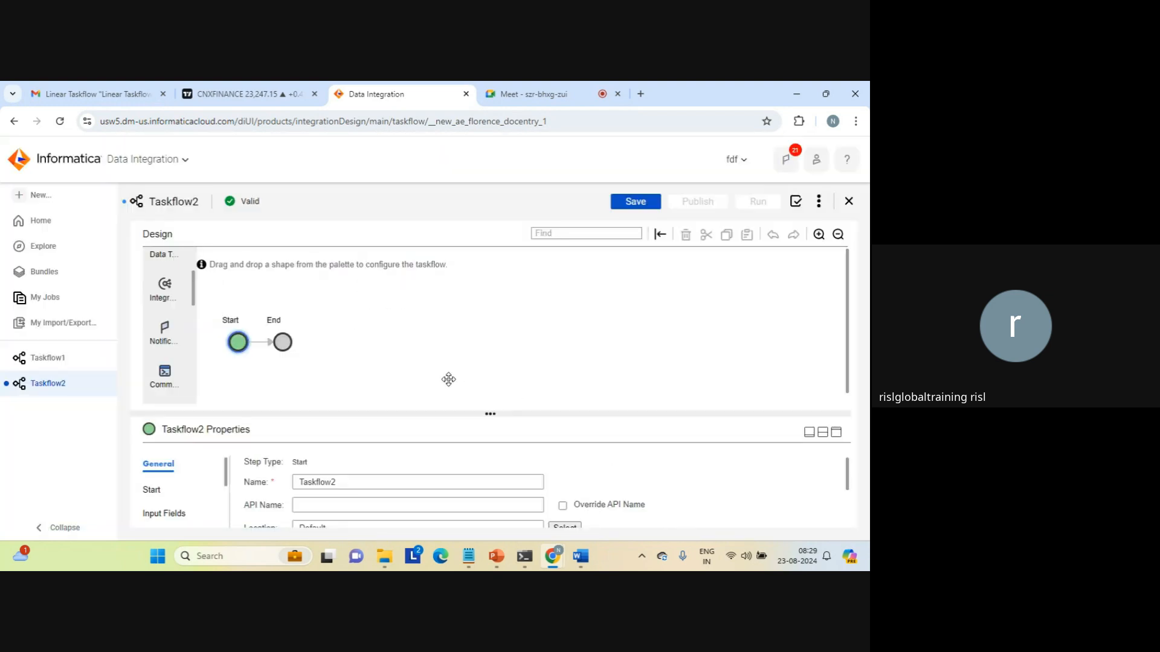
click(186, 159)
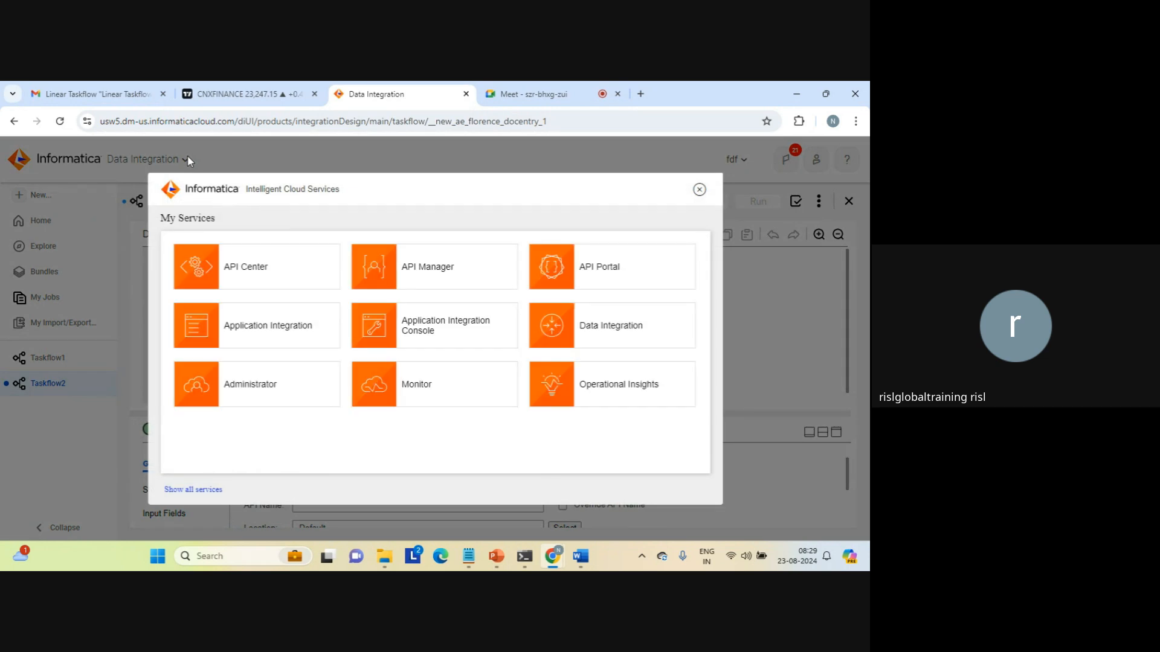
click(280, 329)
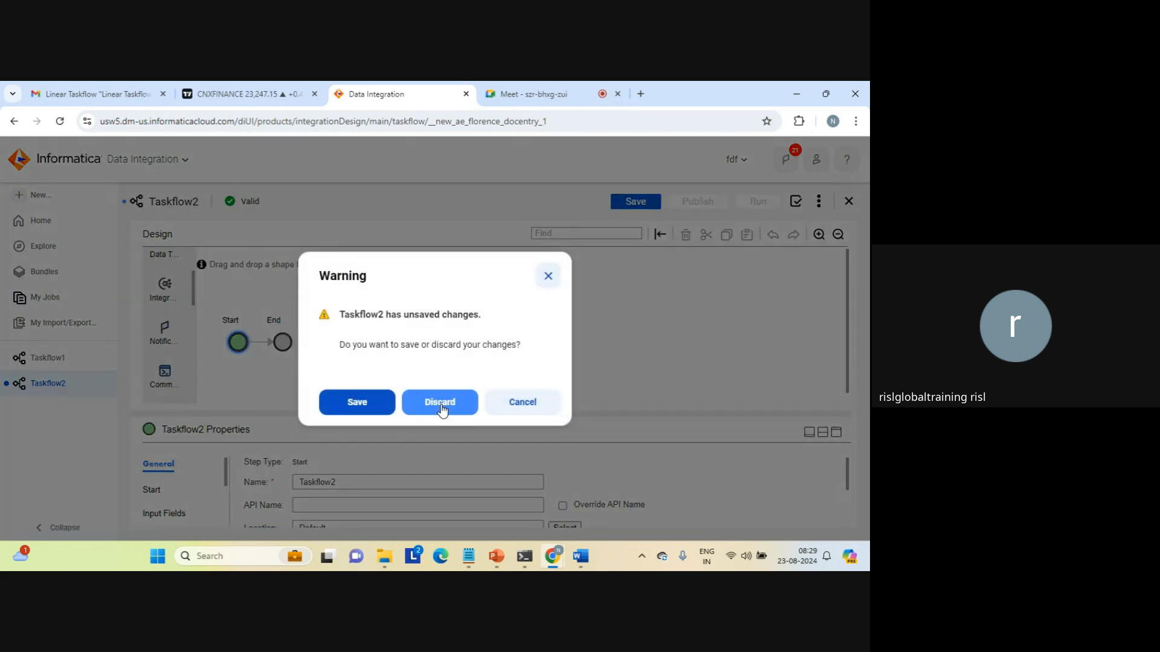
click(440, 404)
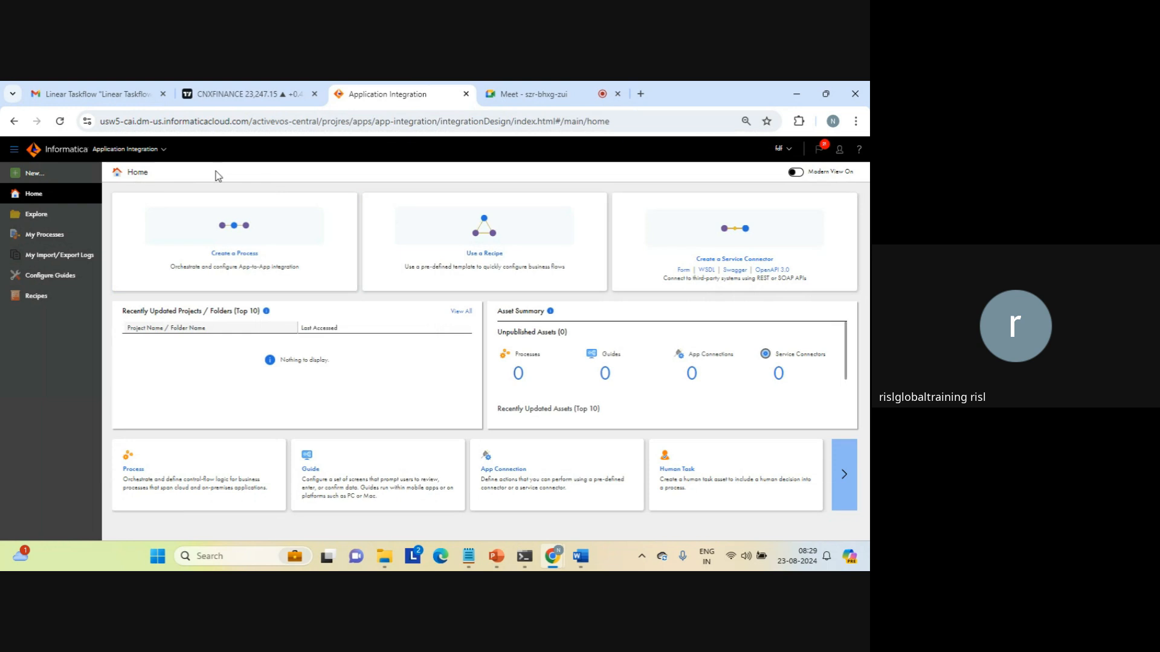
Open Application Integration's New Asset dialog to see the Process option.
click(34, 175)
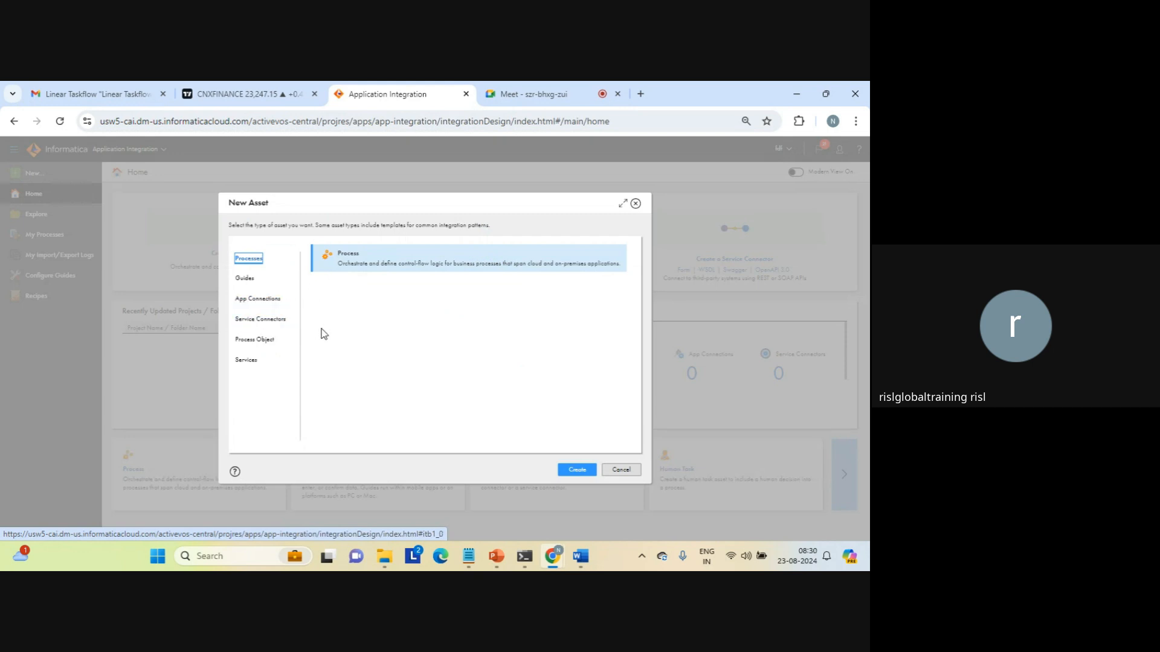
Cancel the Application Integration New Asset dialog.
click(621, 470)
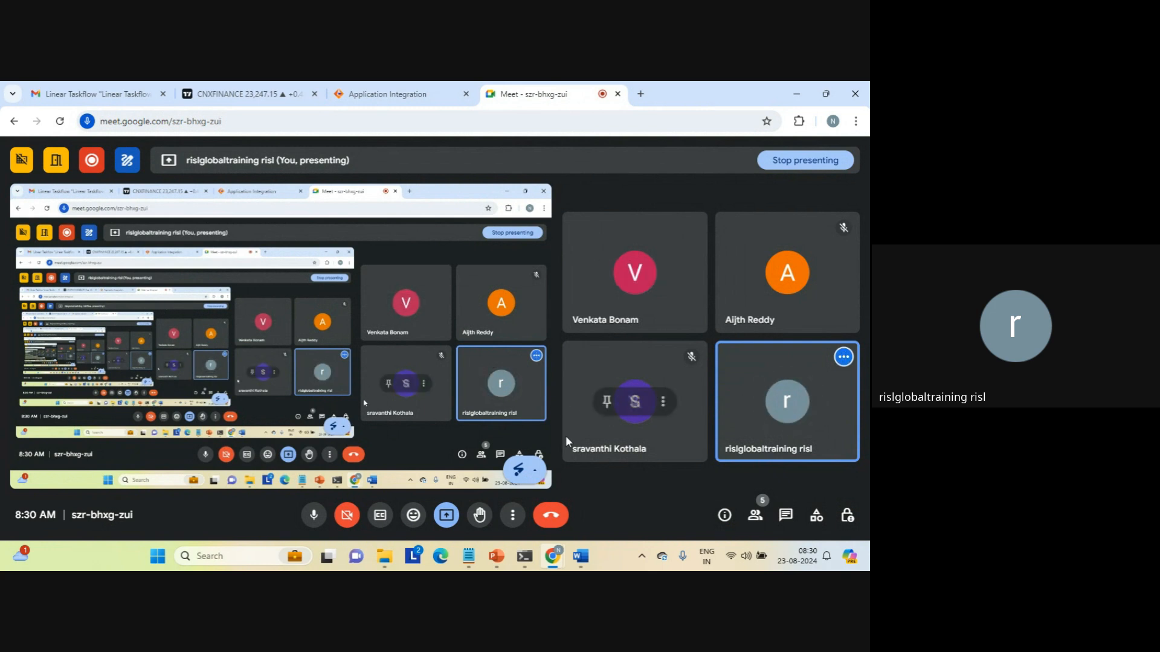
Leave the Google Meet call.
click(551, 520)
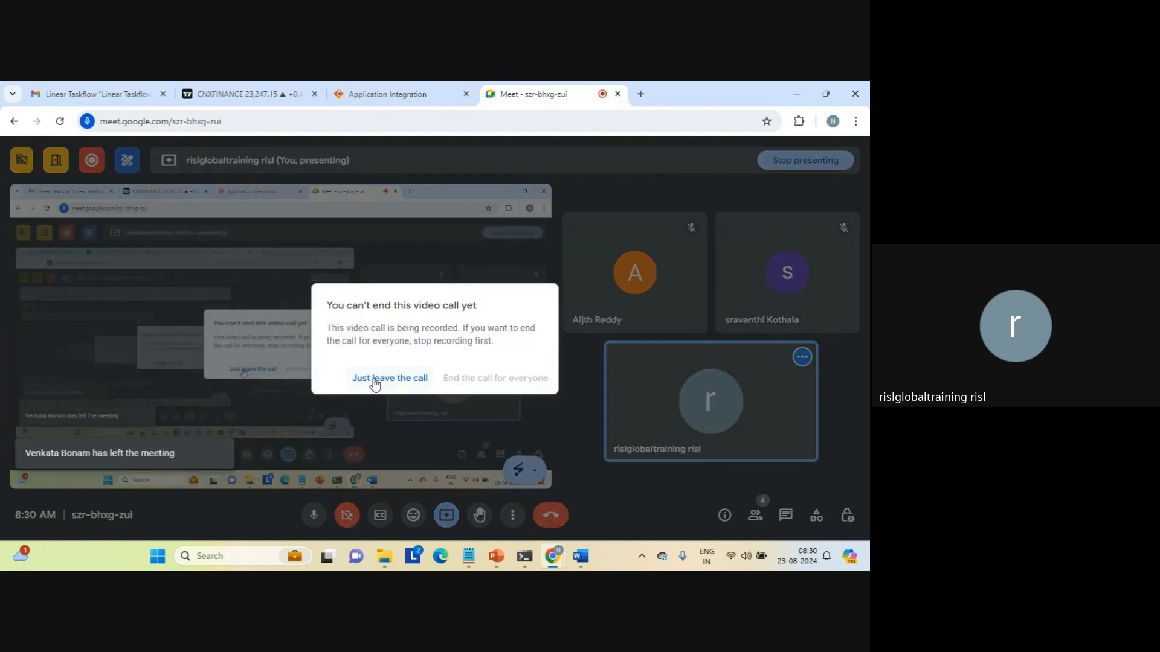